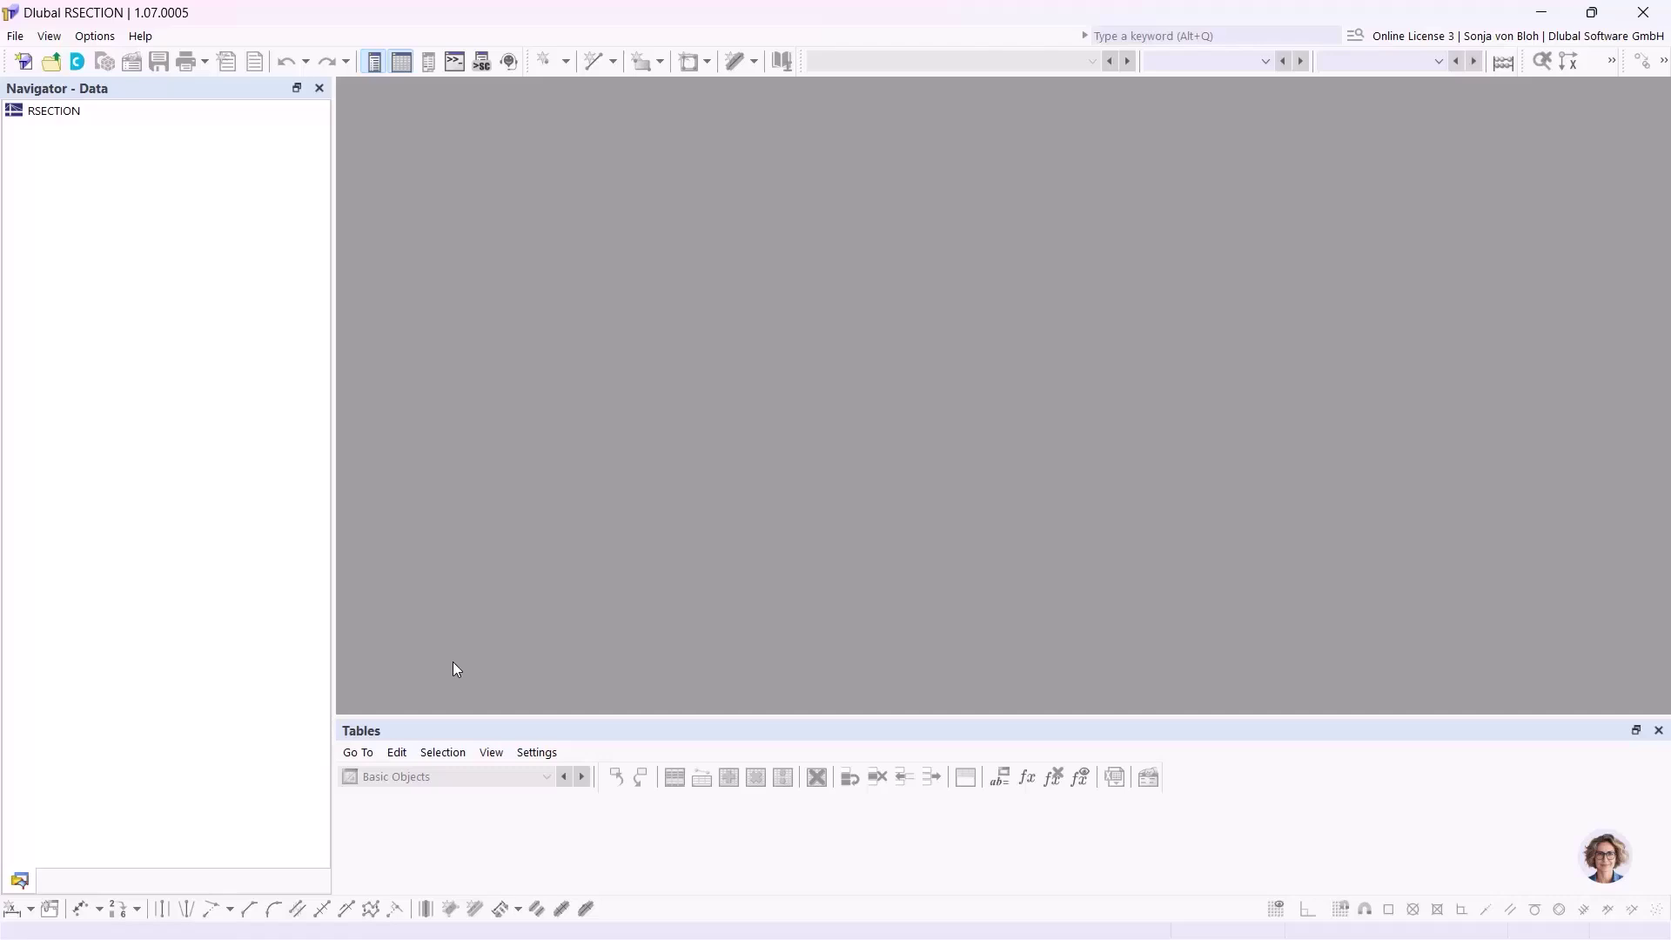
# Step: Import Aluquerschnitt.dxf as a DXF template for further editing, with material EN AW-6082 (EP,ET) T6 and automatic length units
pyautogui.click(15, 36)
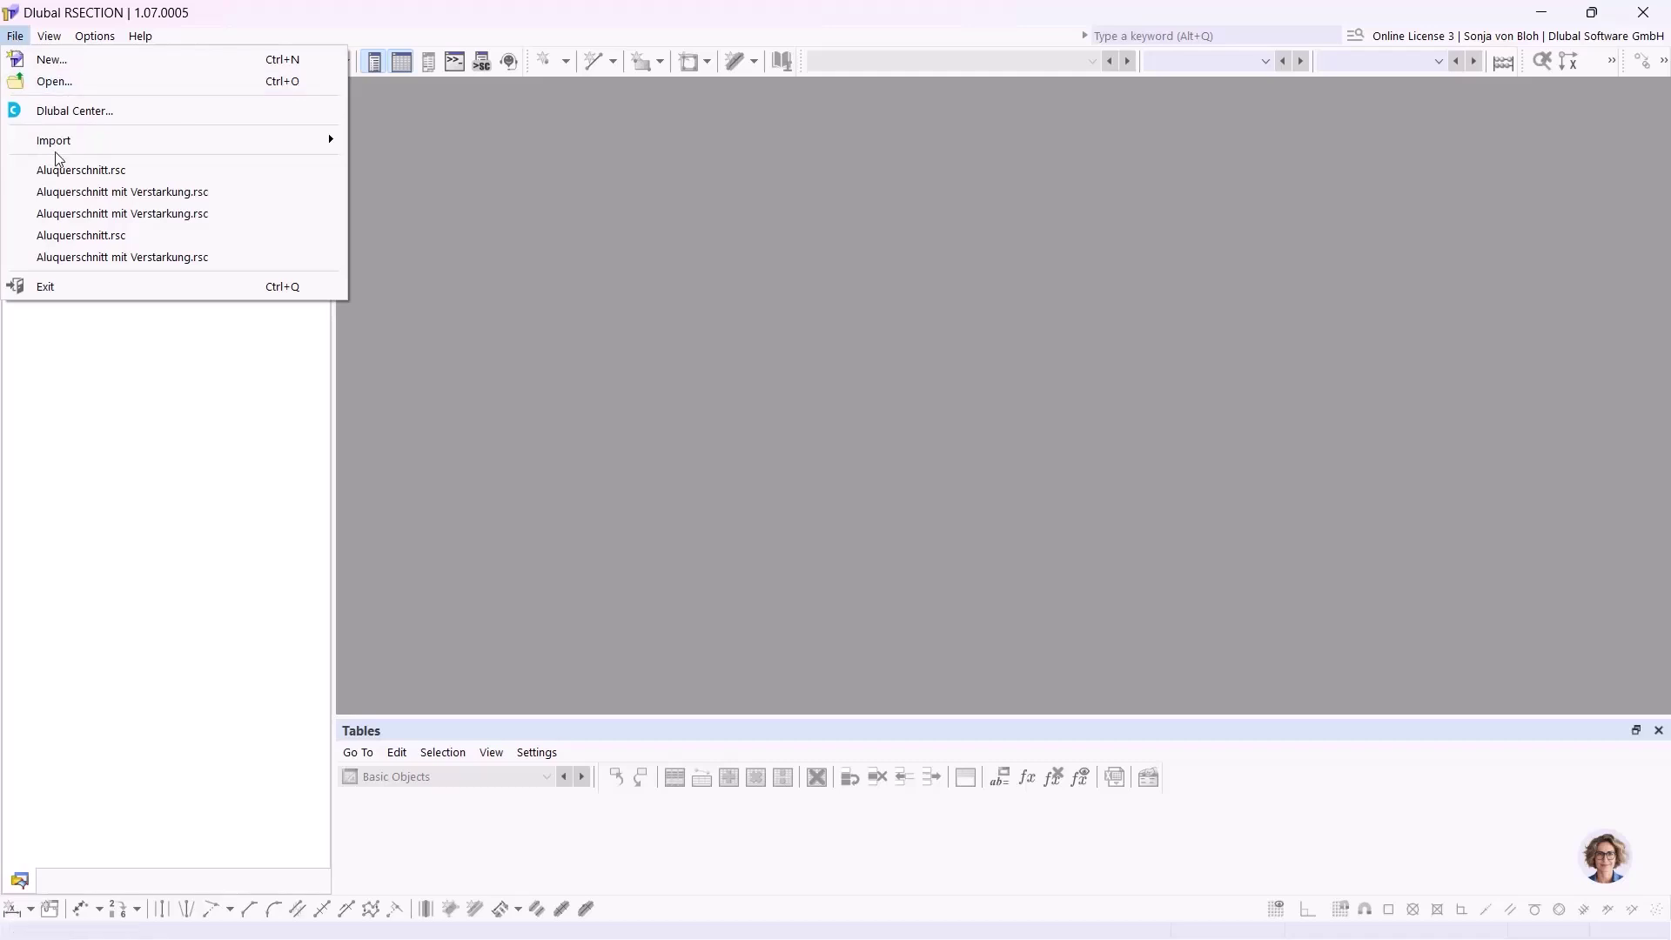
pyautogui.moveTo(78, 145)
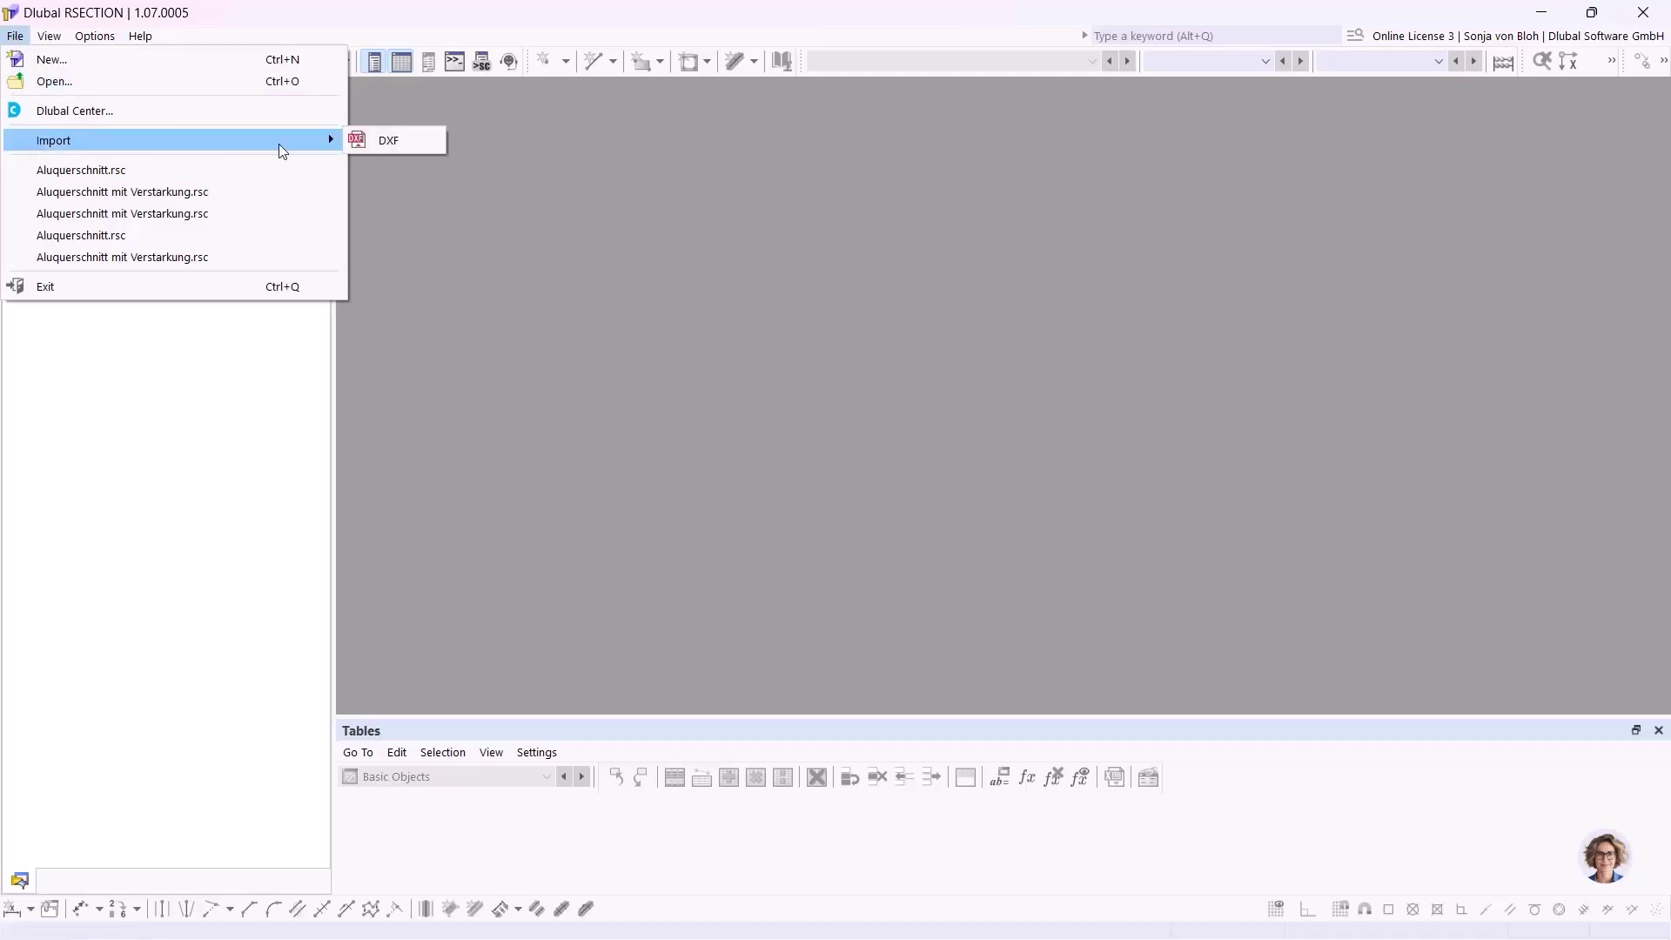
pyautogui.click(392, 140)
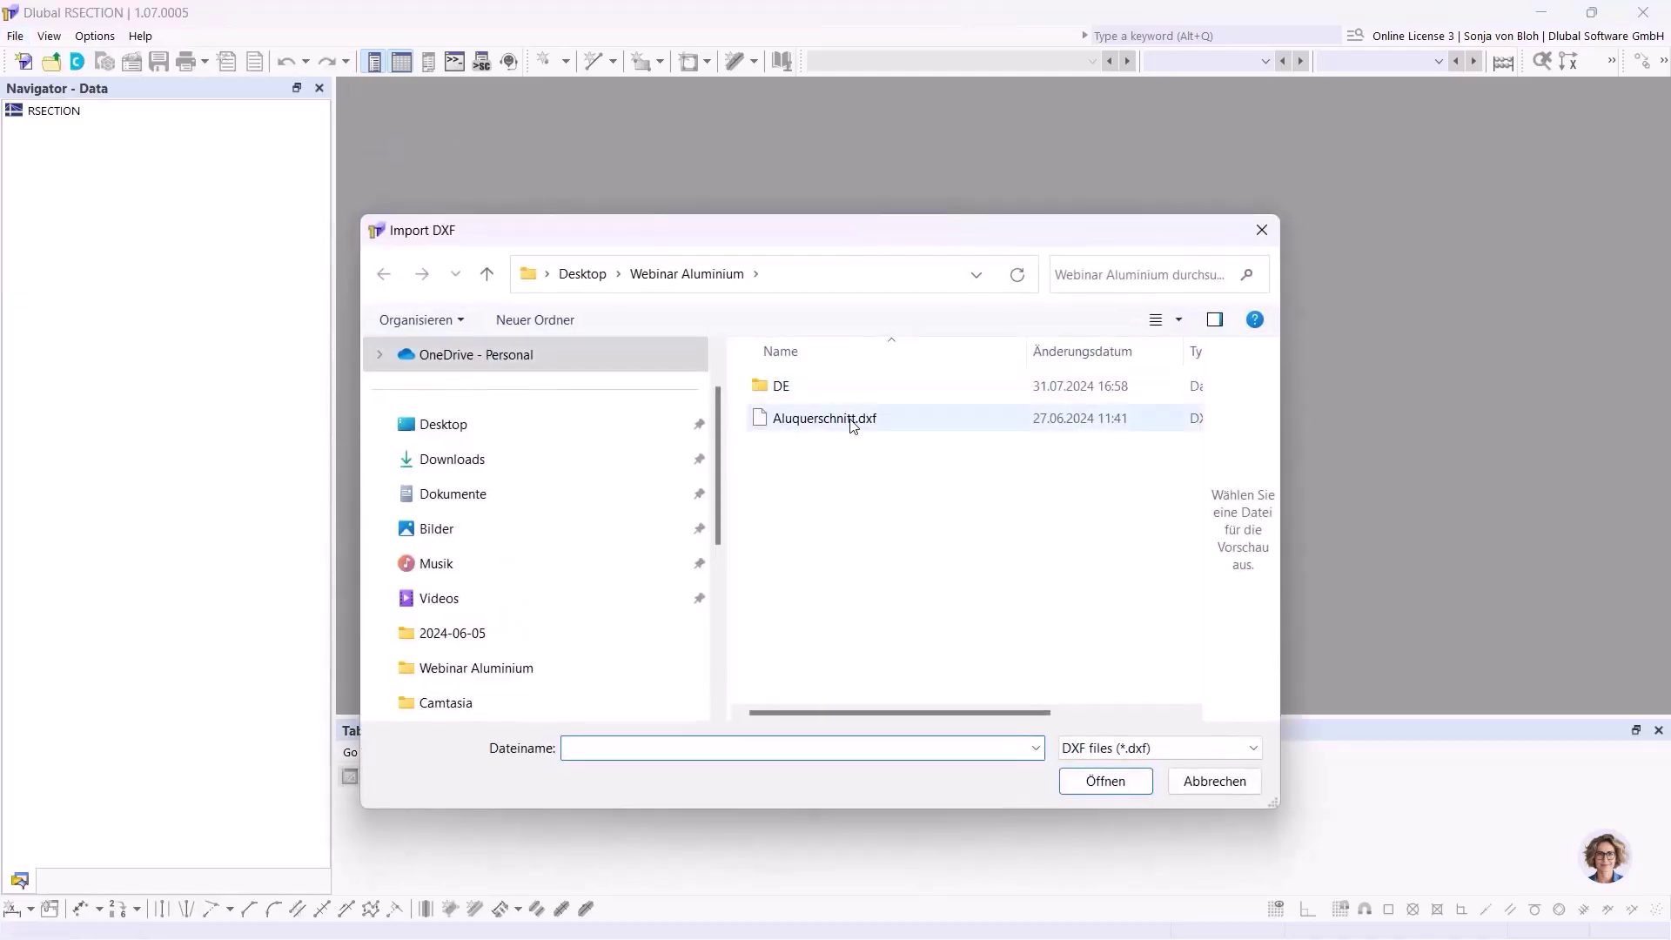
pyautogui.click(852, 424)
pyautogui.click(1106, 782)
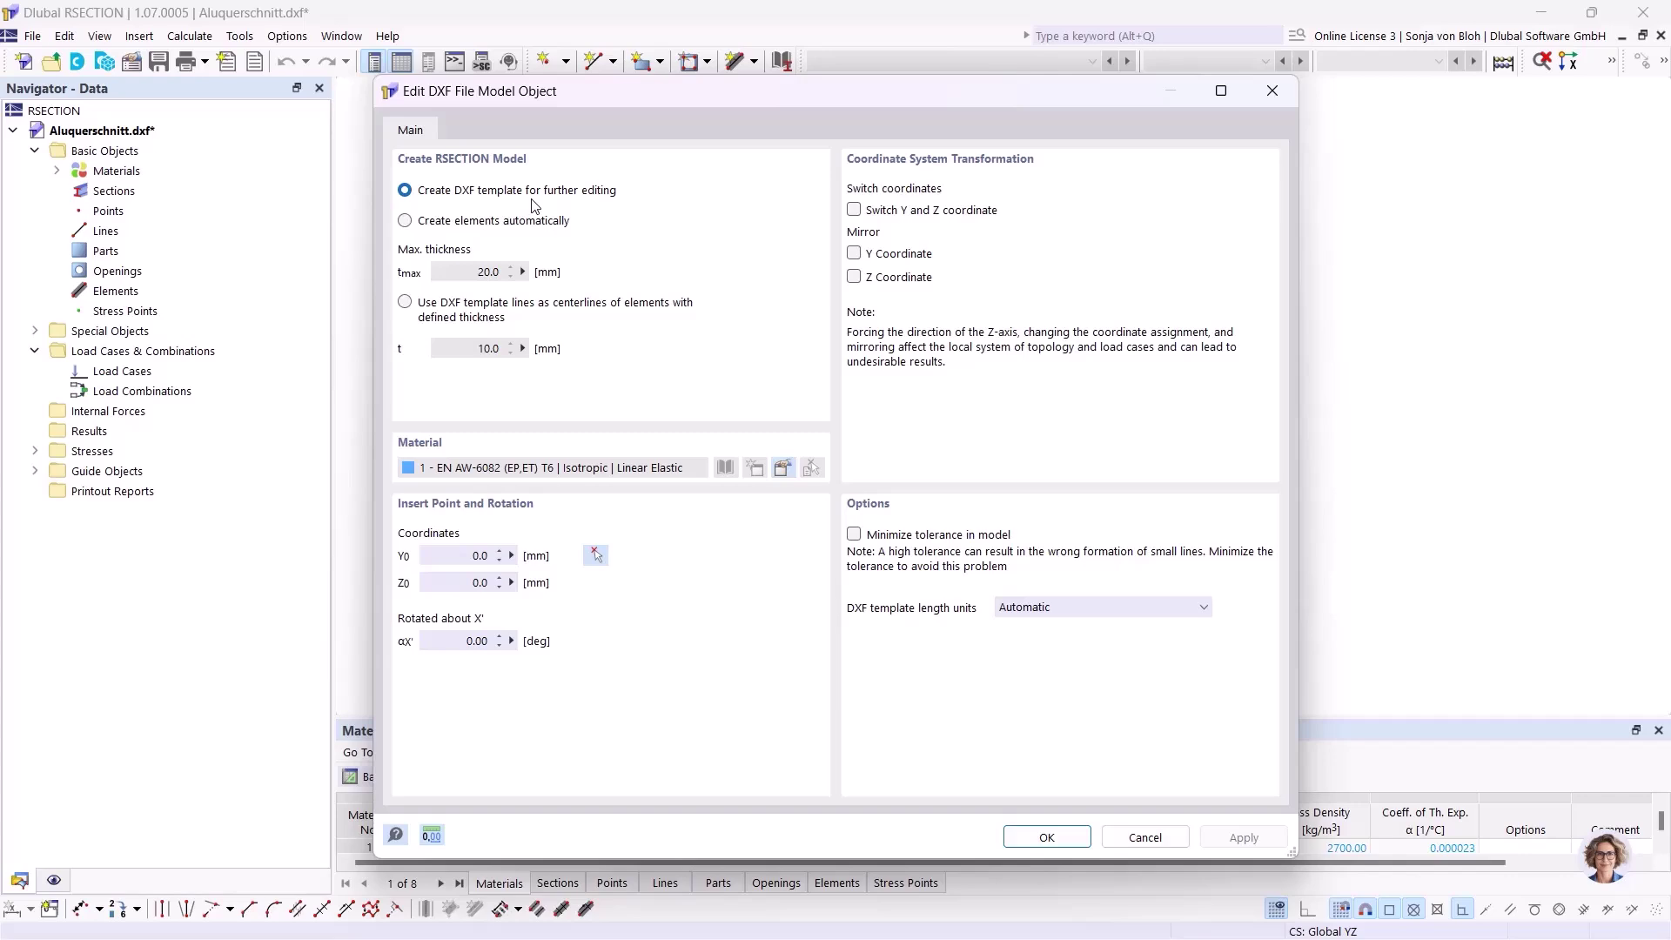
pyautogui.click(1047, 836)
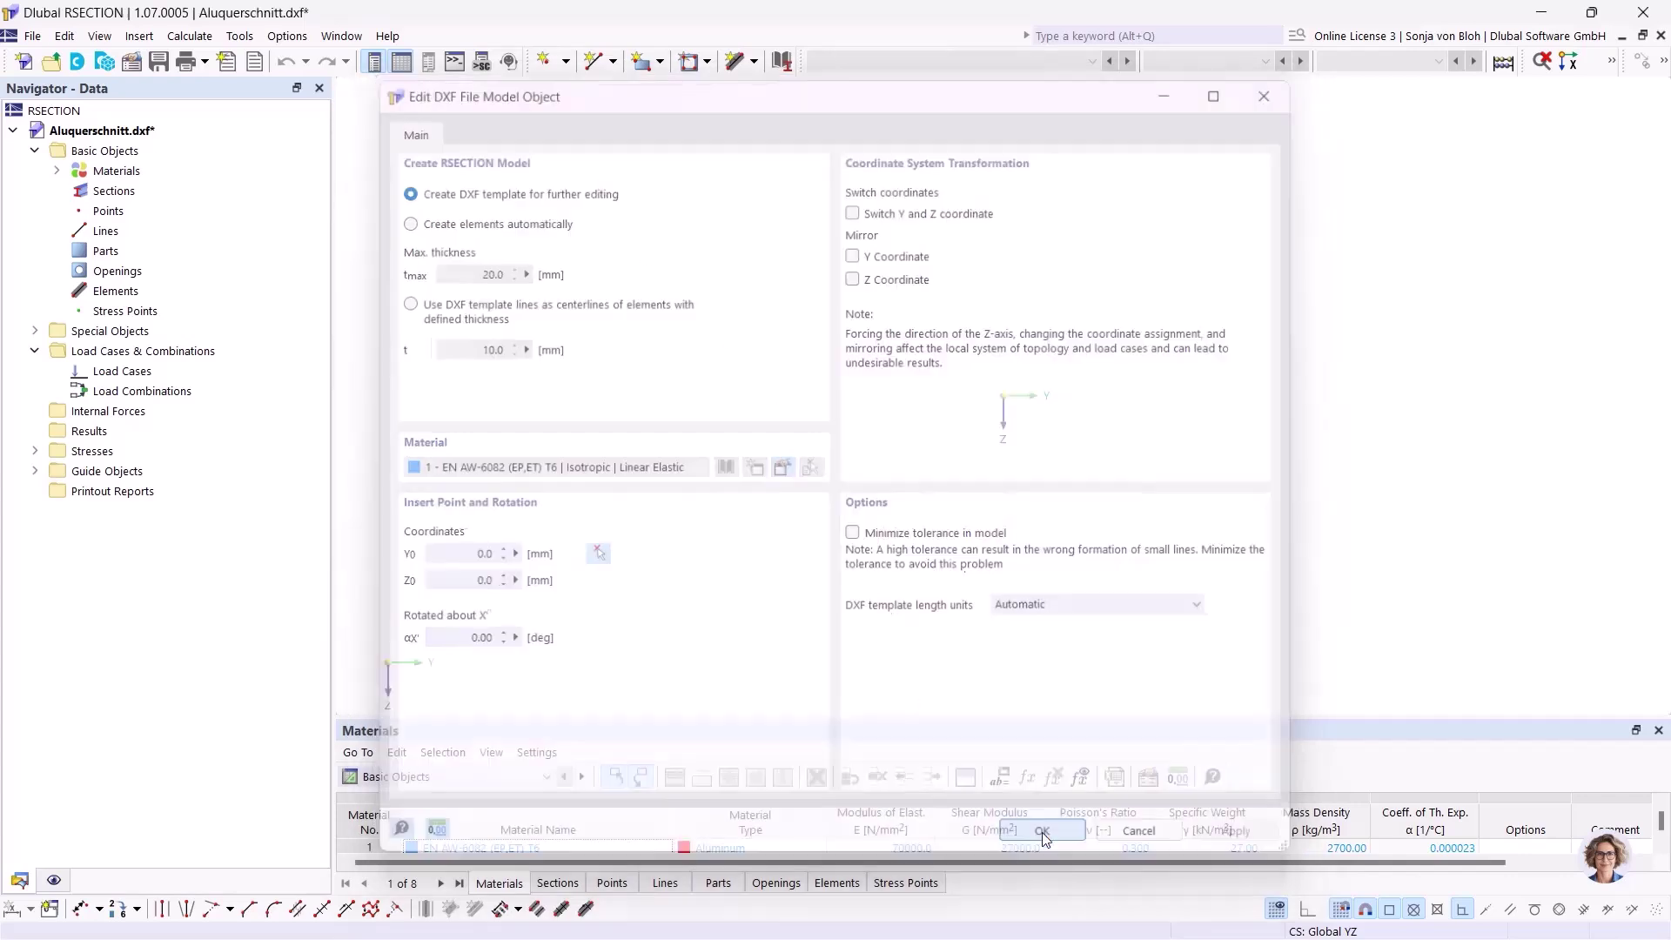
pyautogui.click(1105, 843)
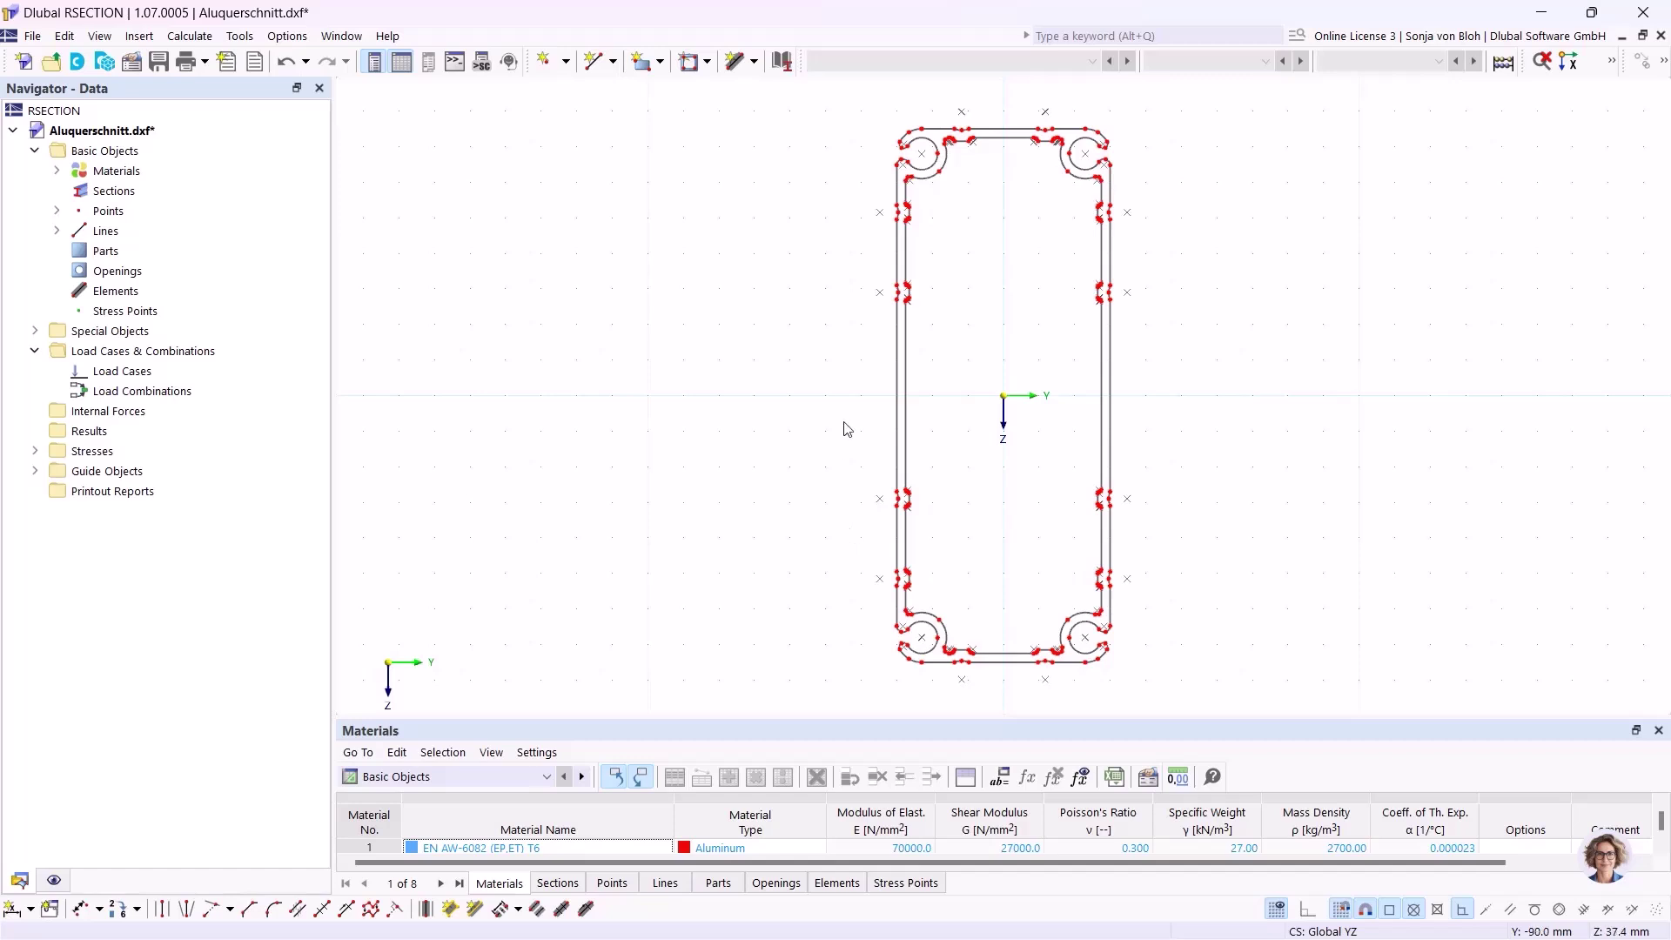
# Step: Create a part in EN AW-6082 (EP,ET) T6 by selecting the profile's outer contour as its boundary lines
pyautogui.click(662, 62)
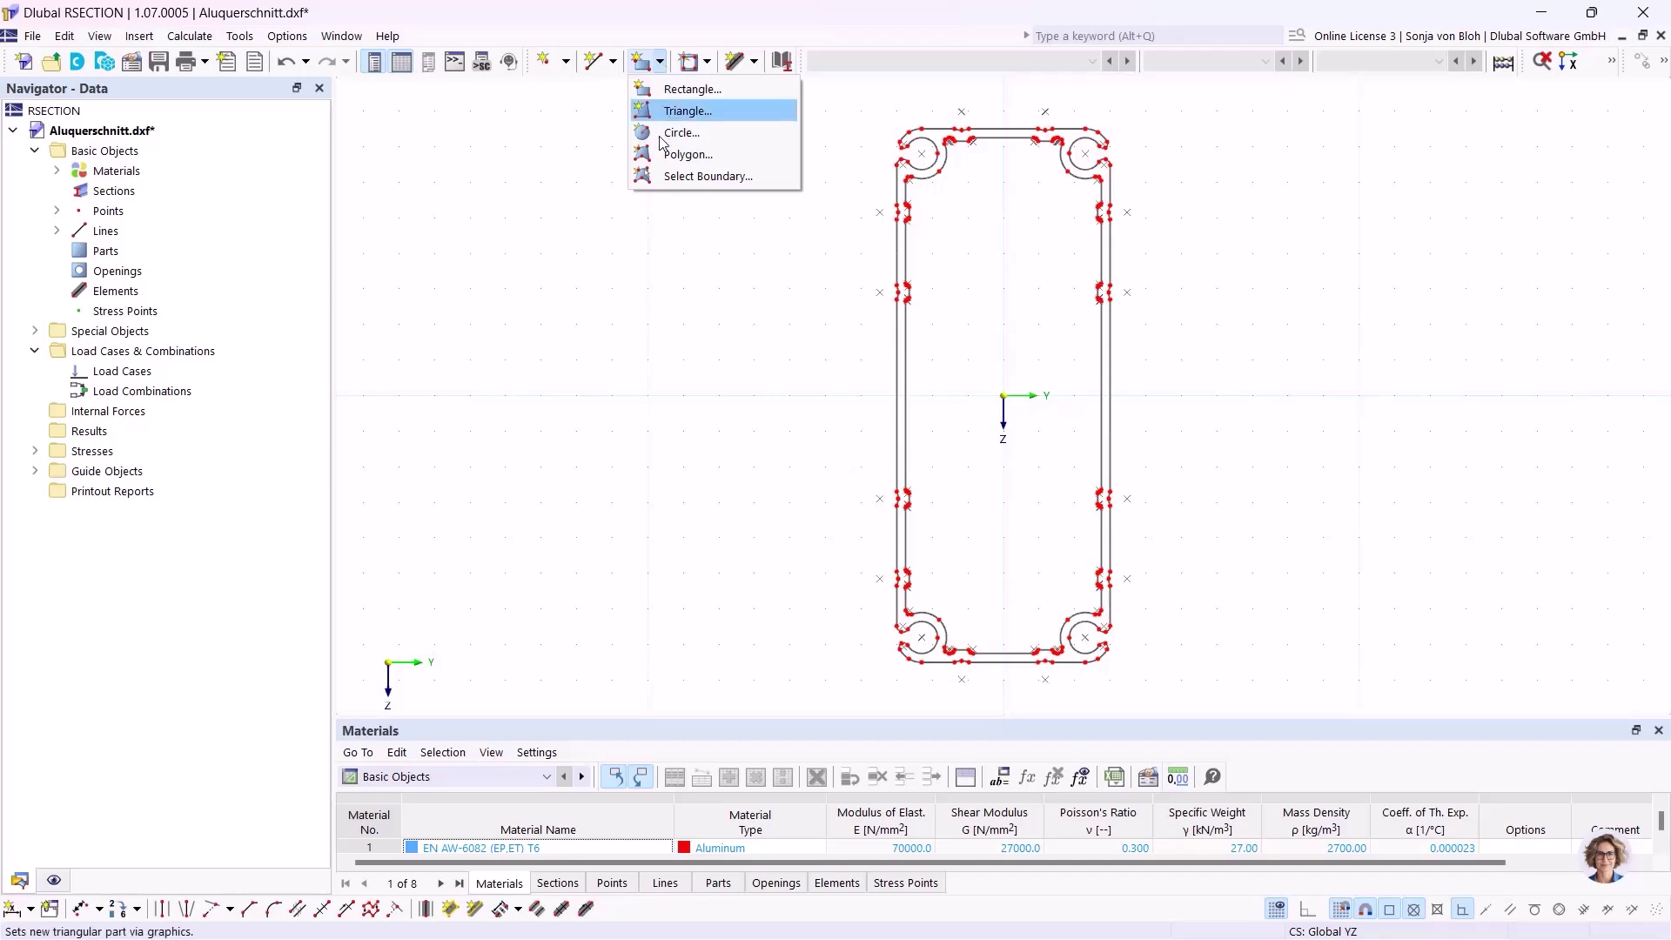
pyautogui.click(674, 183)
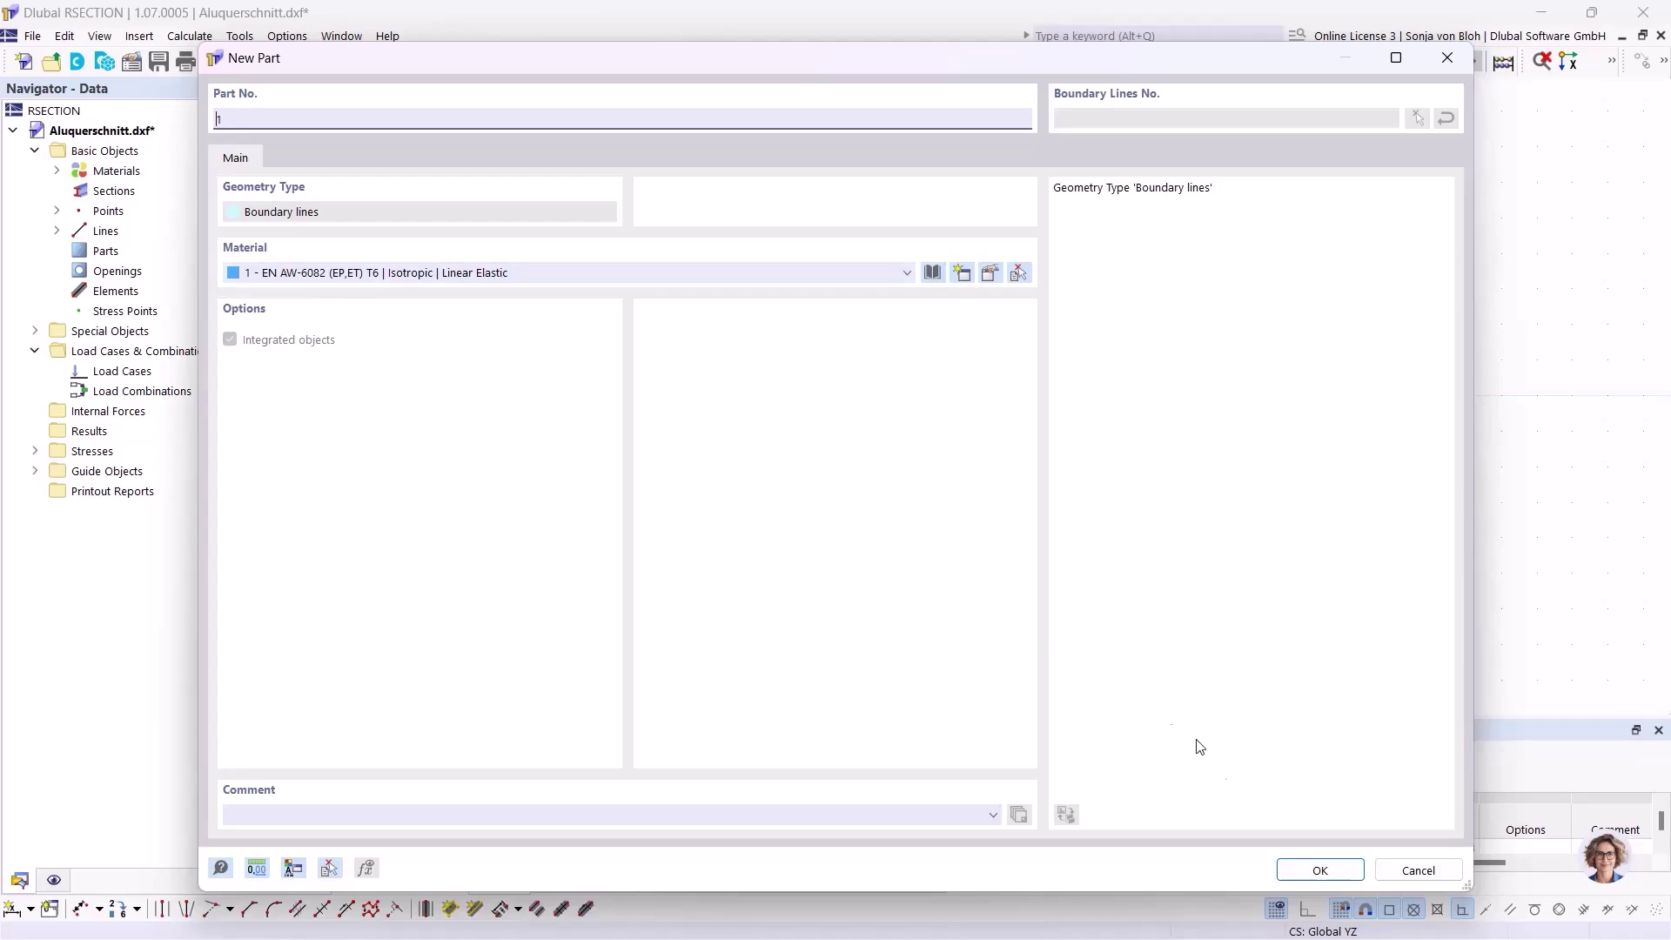
pyautogui.click(1289, 867)
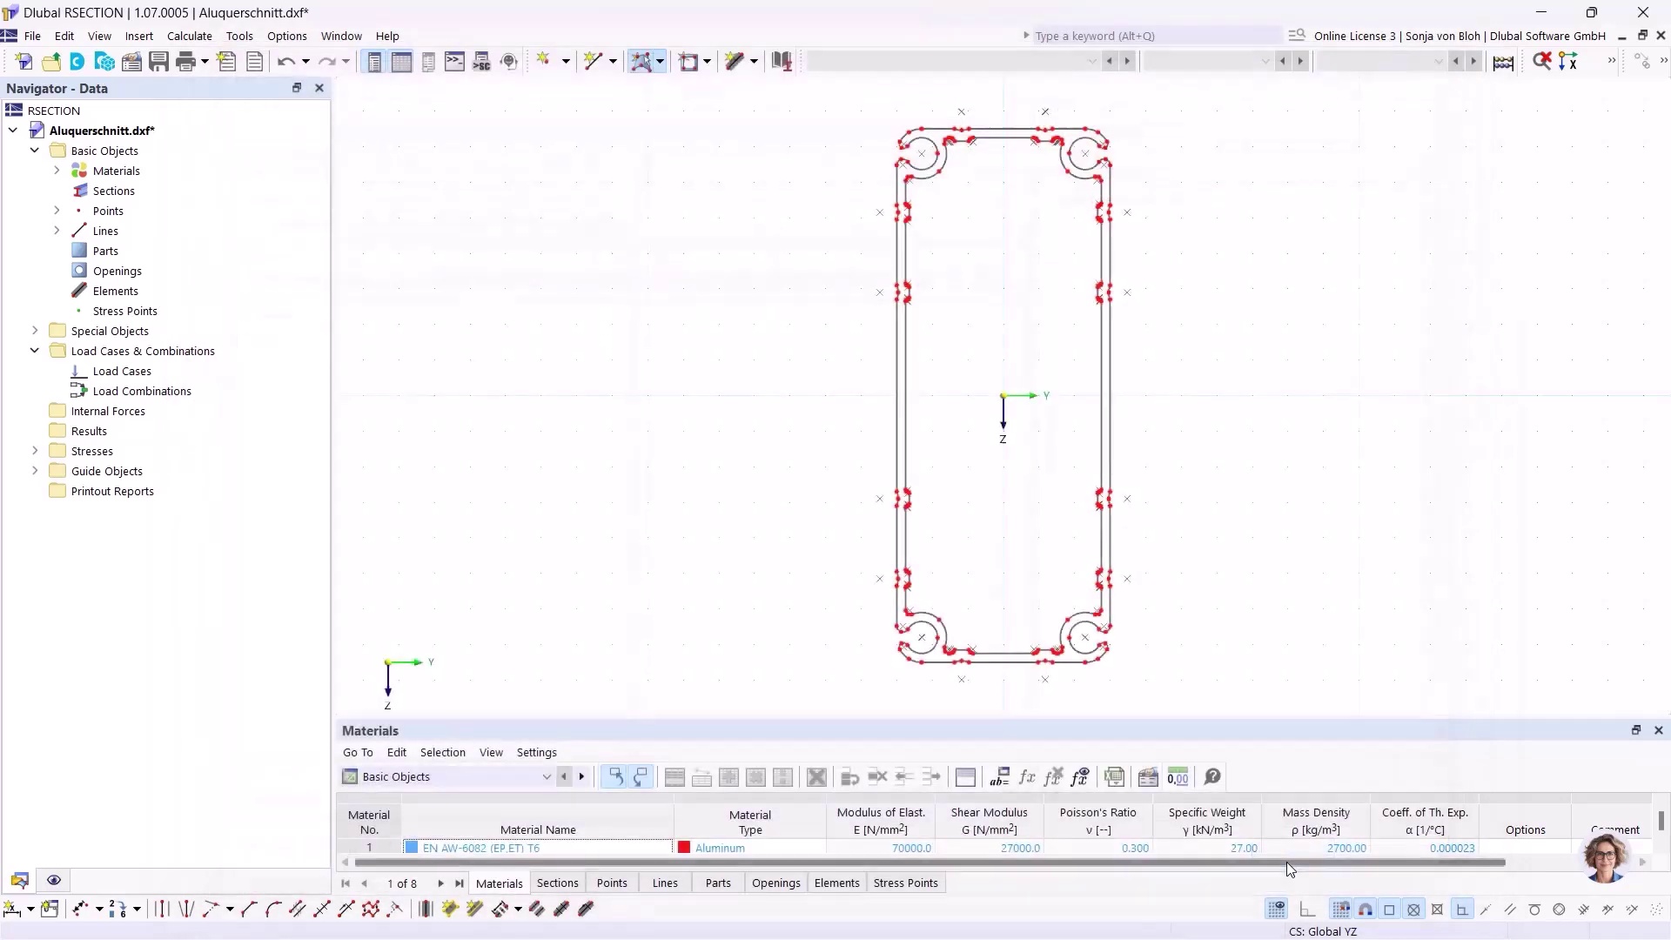
pyautogui.click(894, 448)
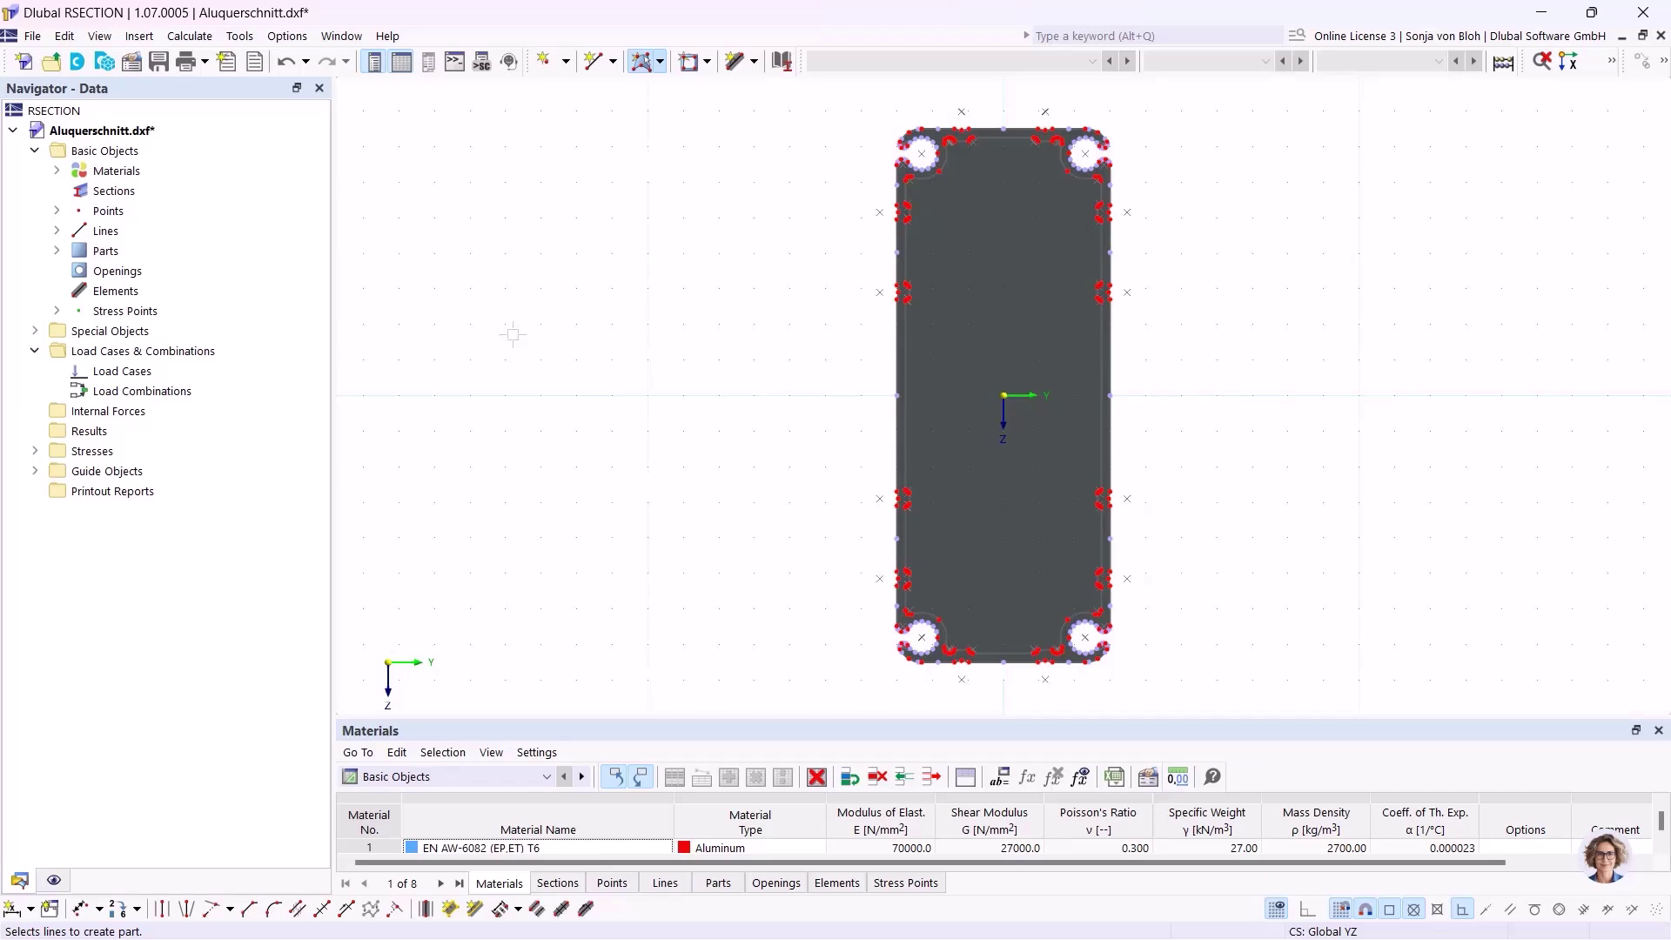
# Step: Create an opening from the profile's inner contour, and hide the parts and openings in the model display
pyautogui.click(707, 62)
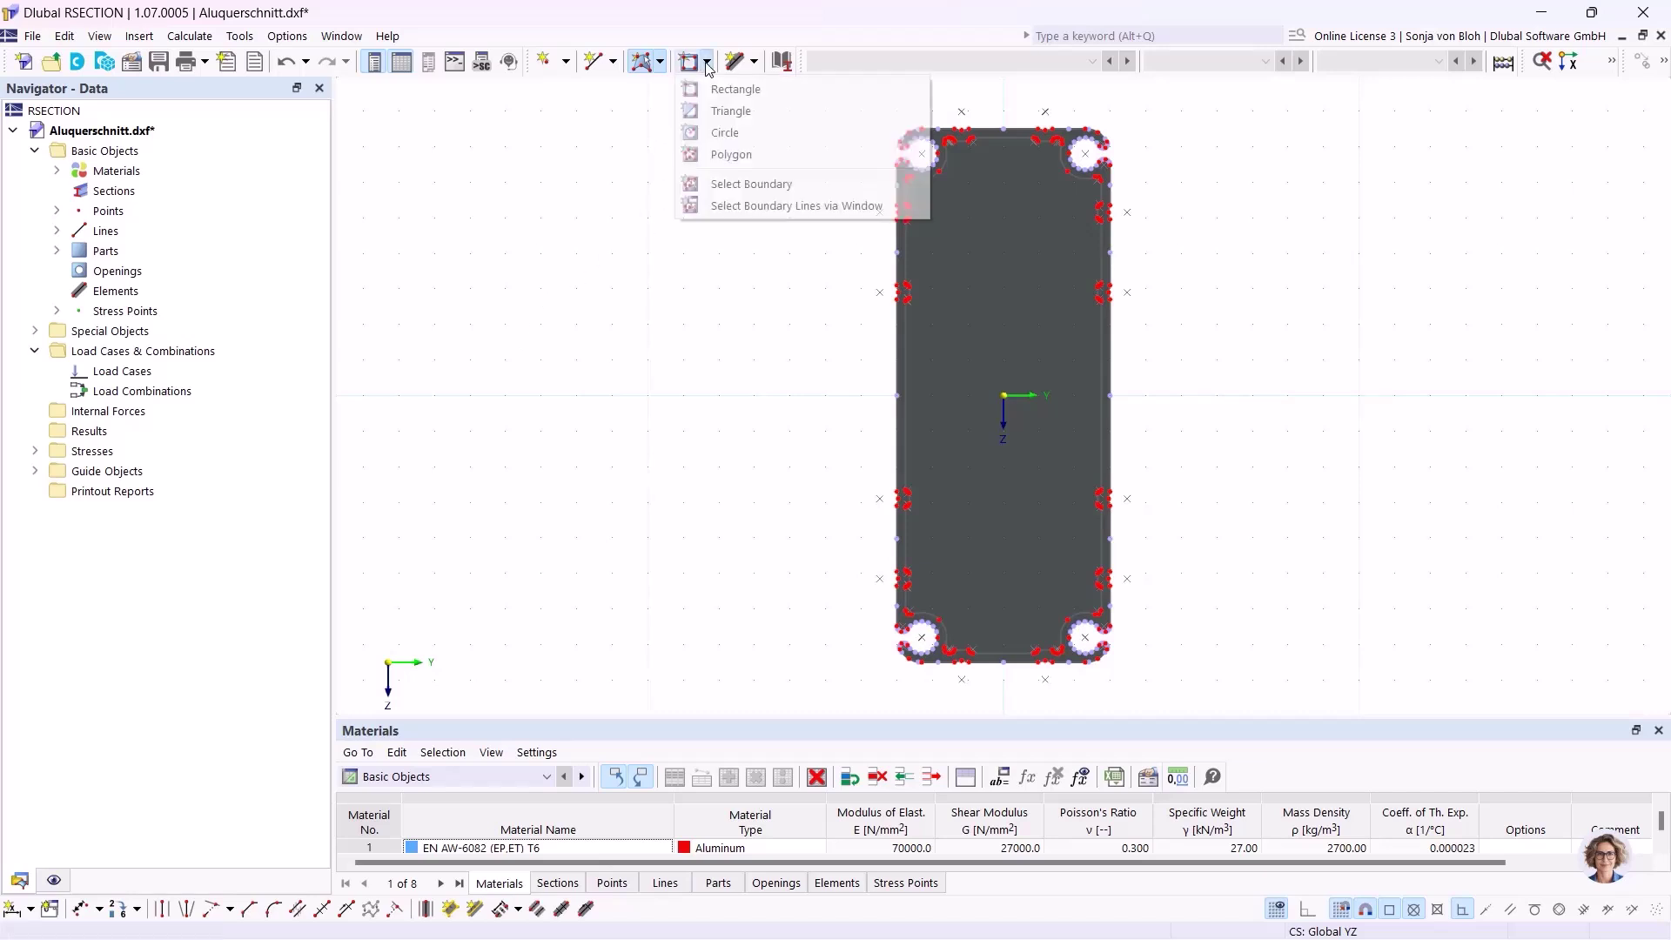
pyautogui.click(730, 183)
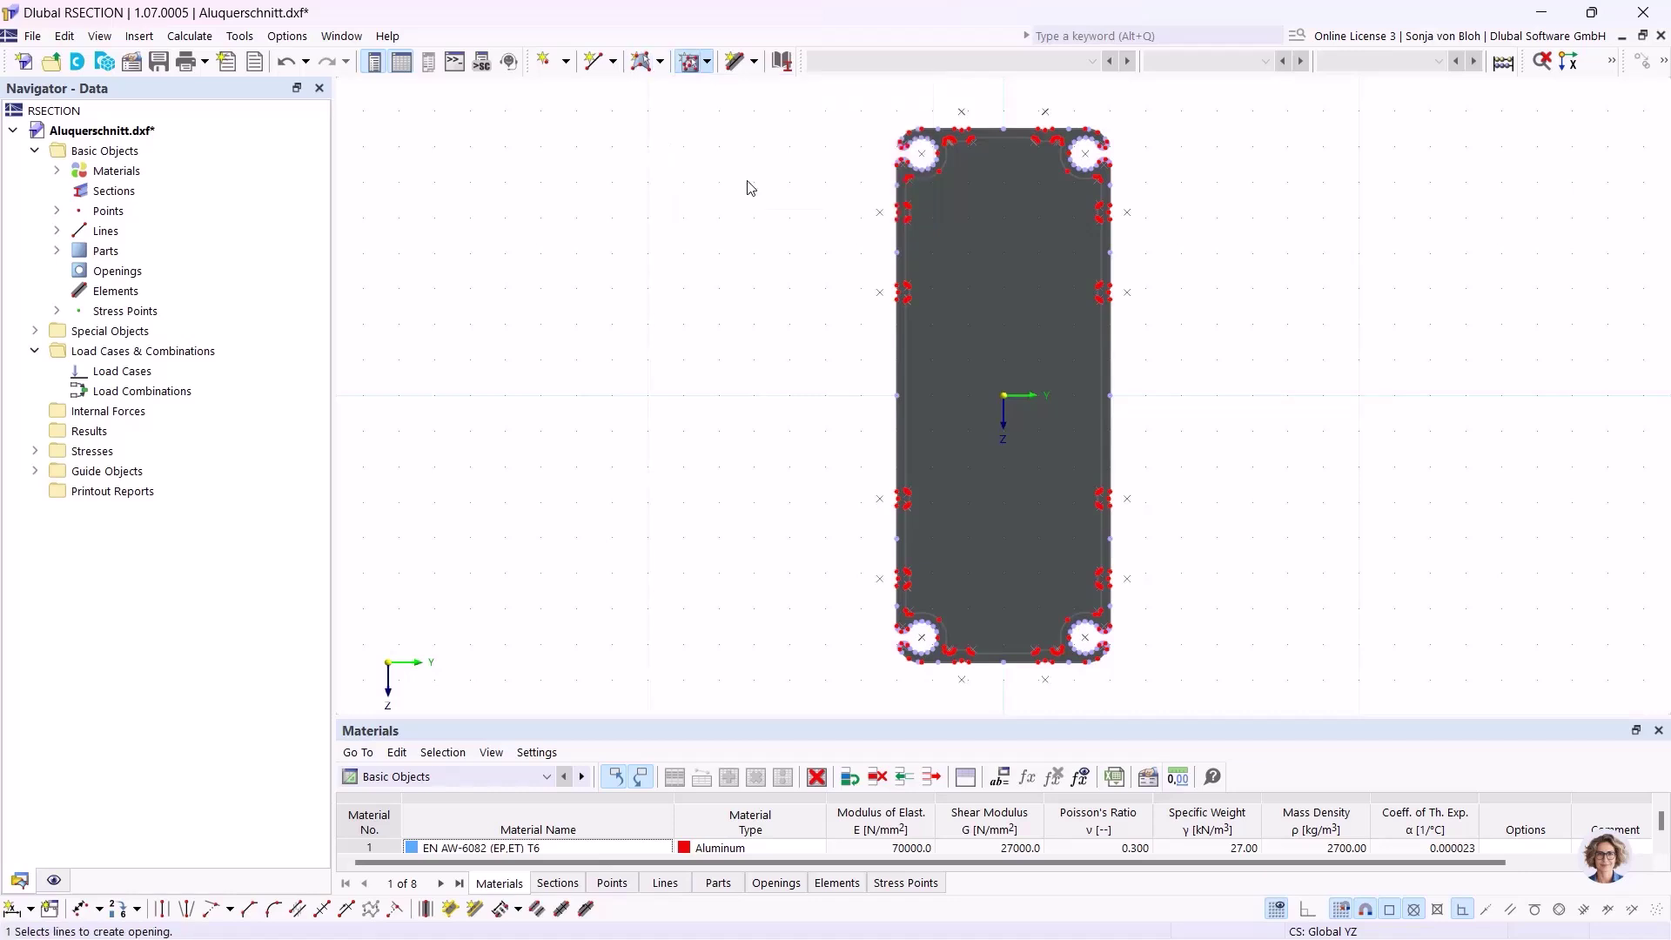
pyautogui.click(907, 263)
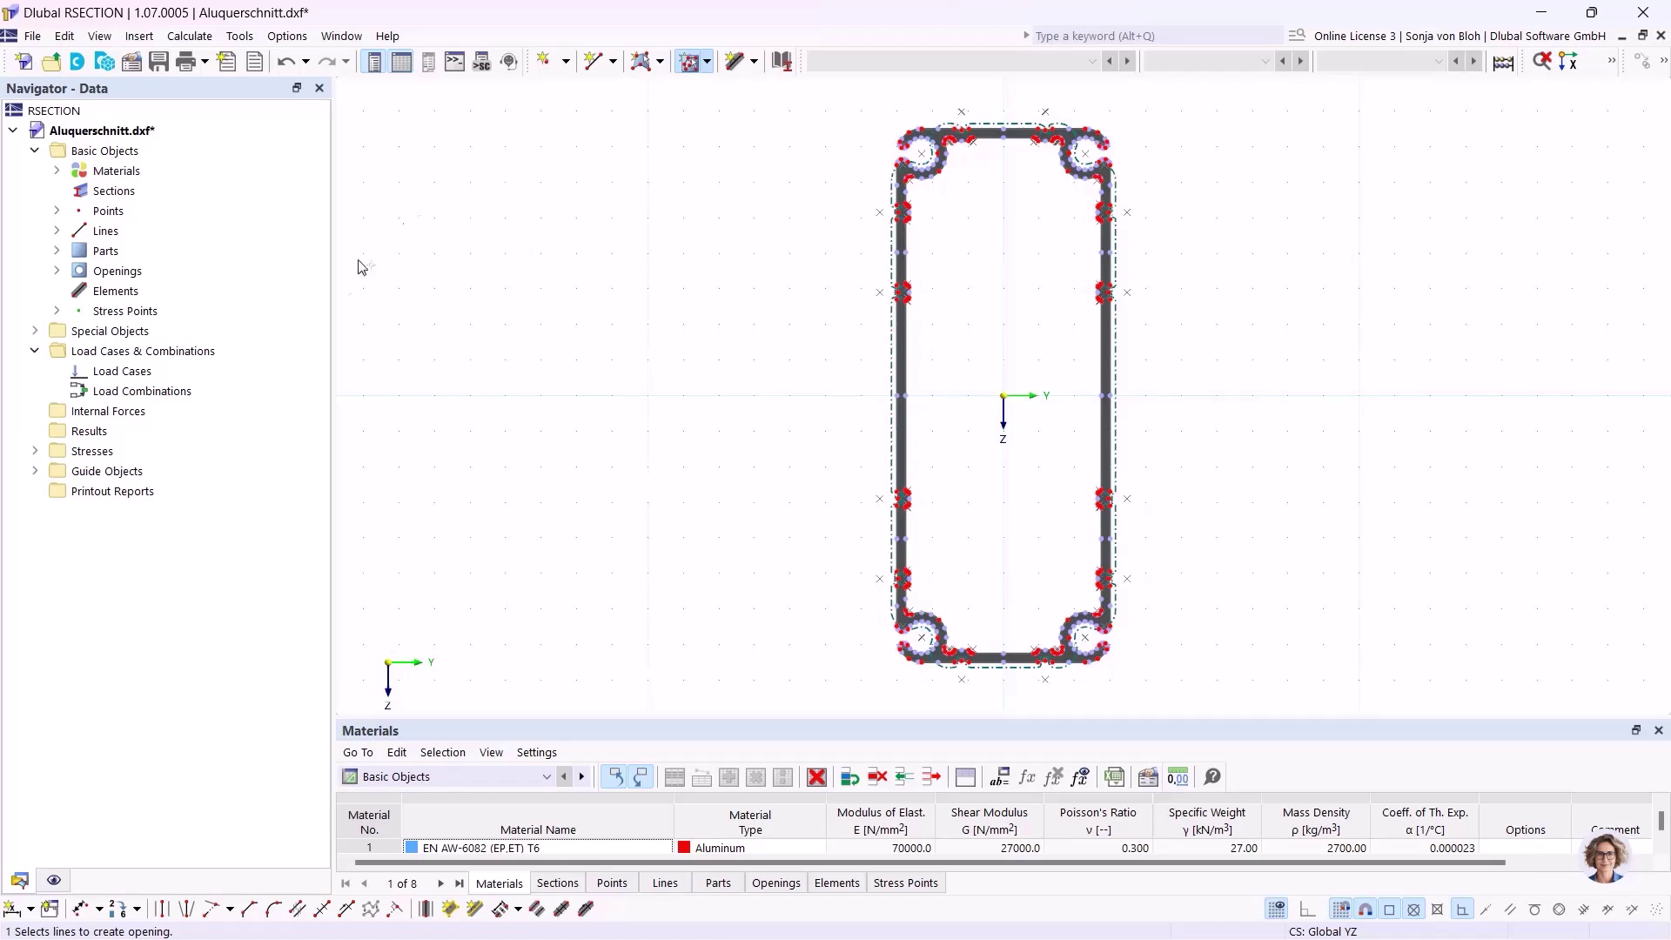
pyautogui.click(62, 881)
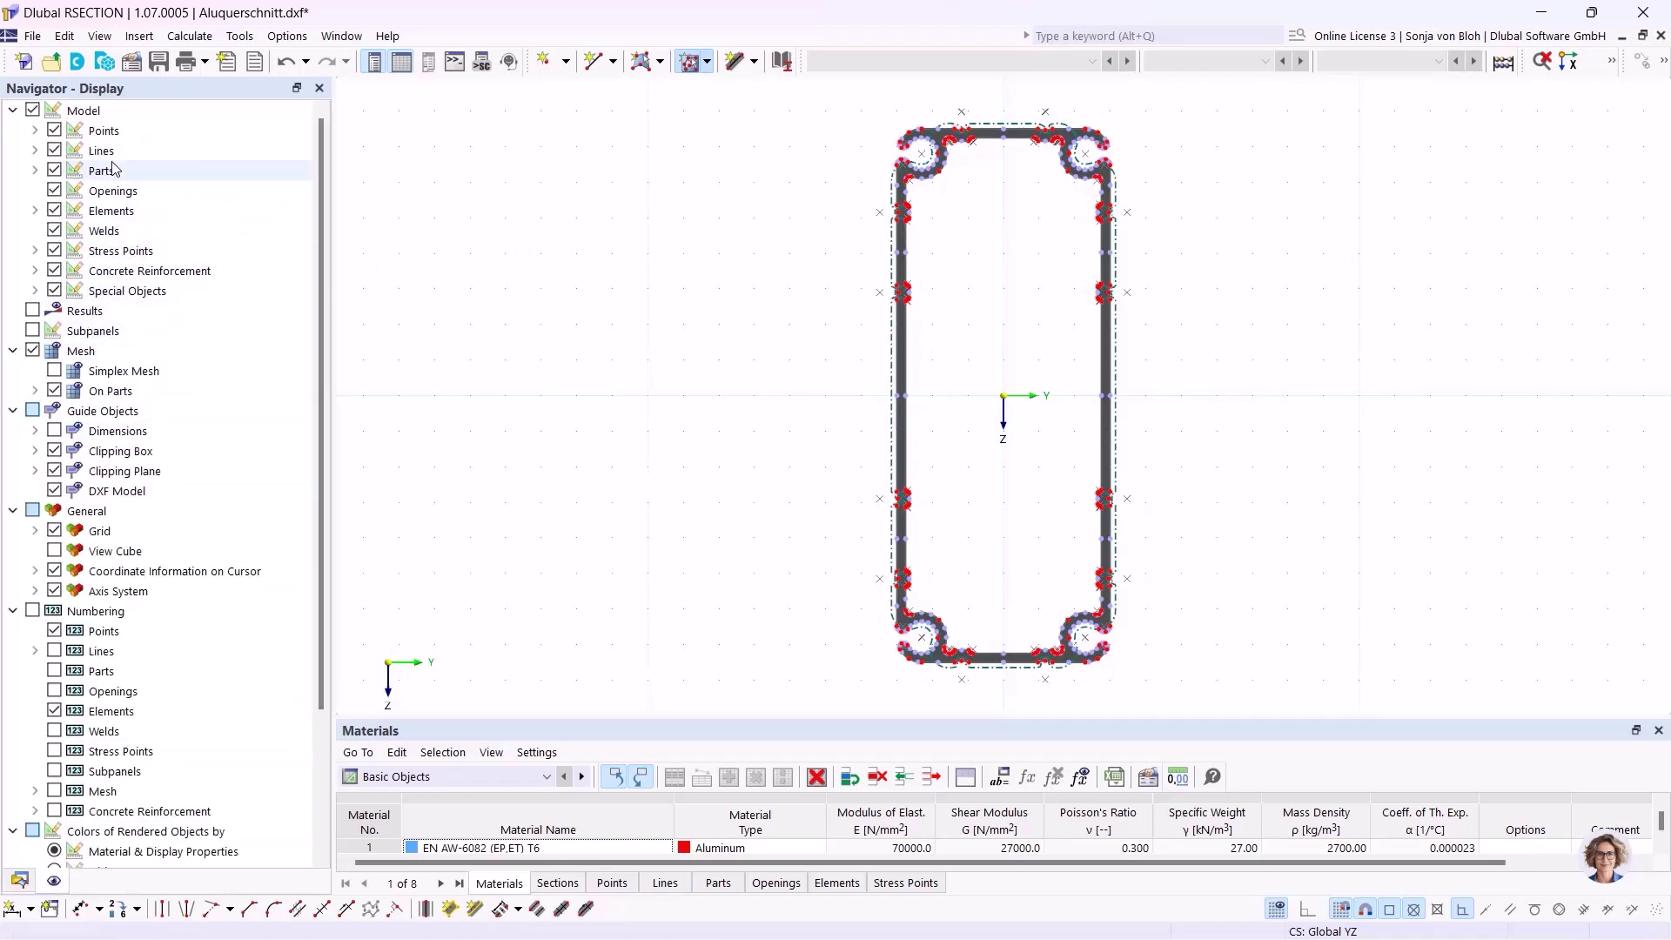
pyautogui.click(54, 171)
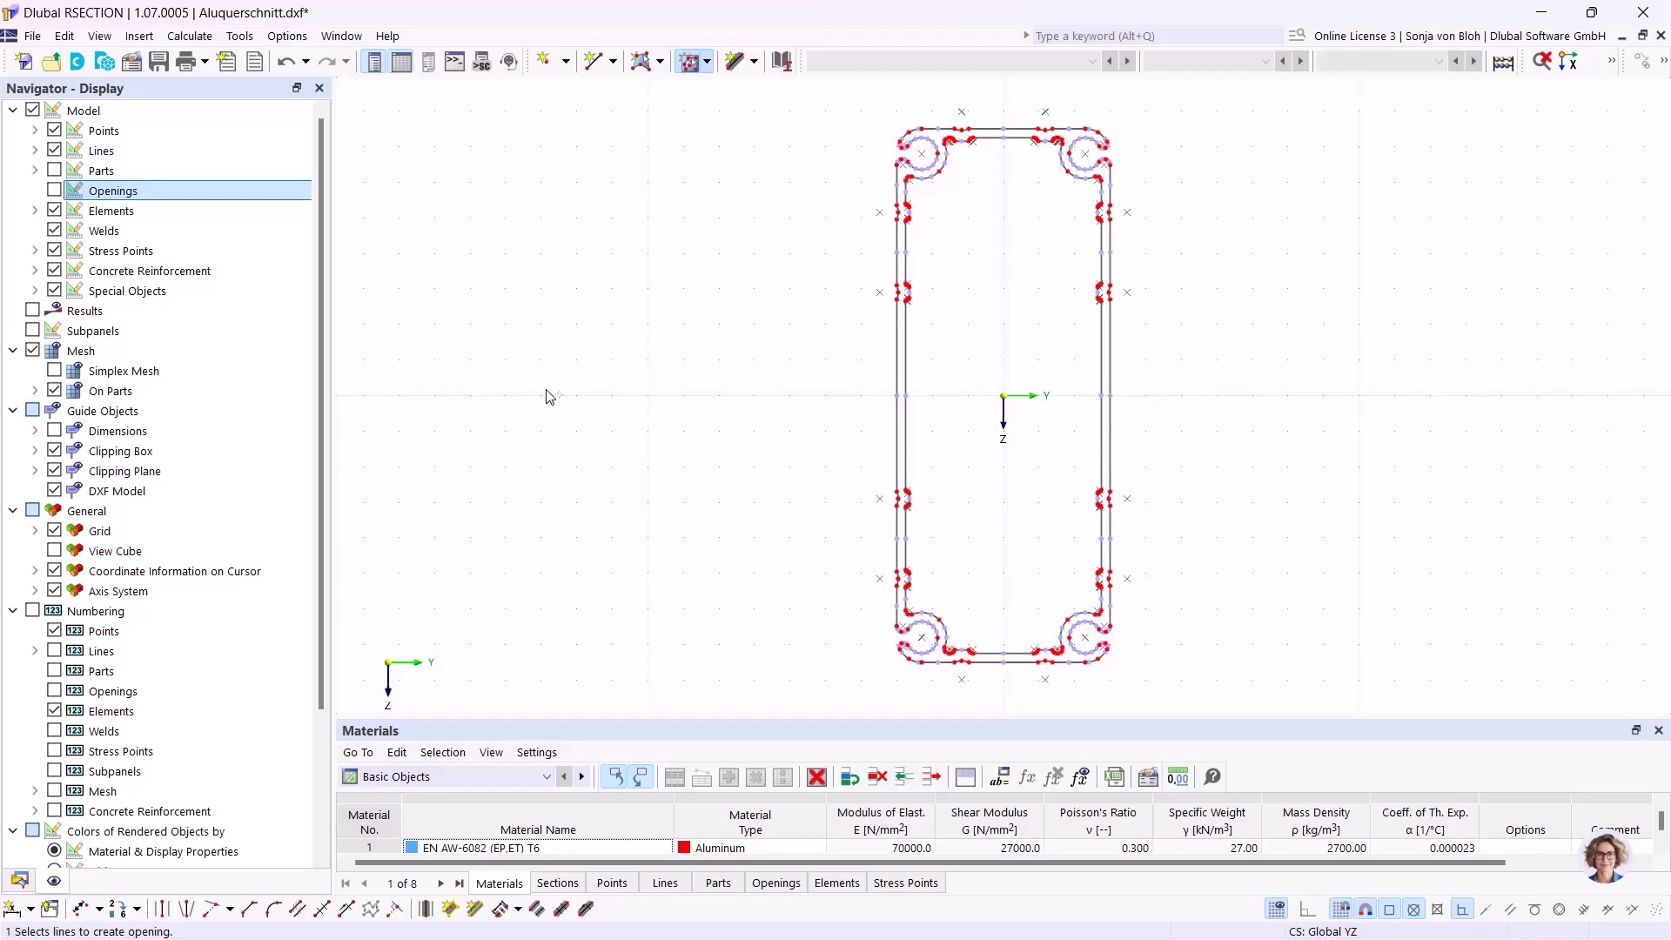
# Step: Create center lines between the wall edges of the upper flange, the upper-left corner arc and the upper end of the left web
pyautogui.click(162, 910)
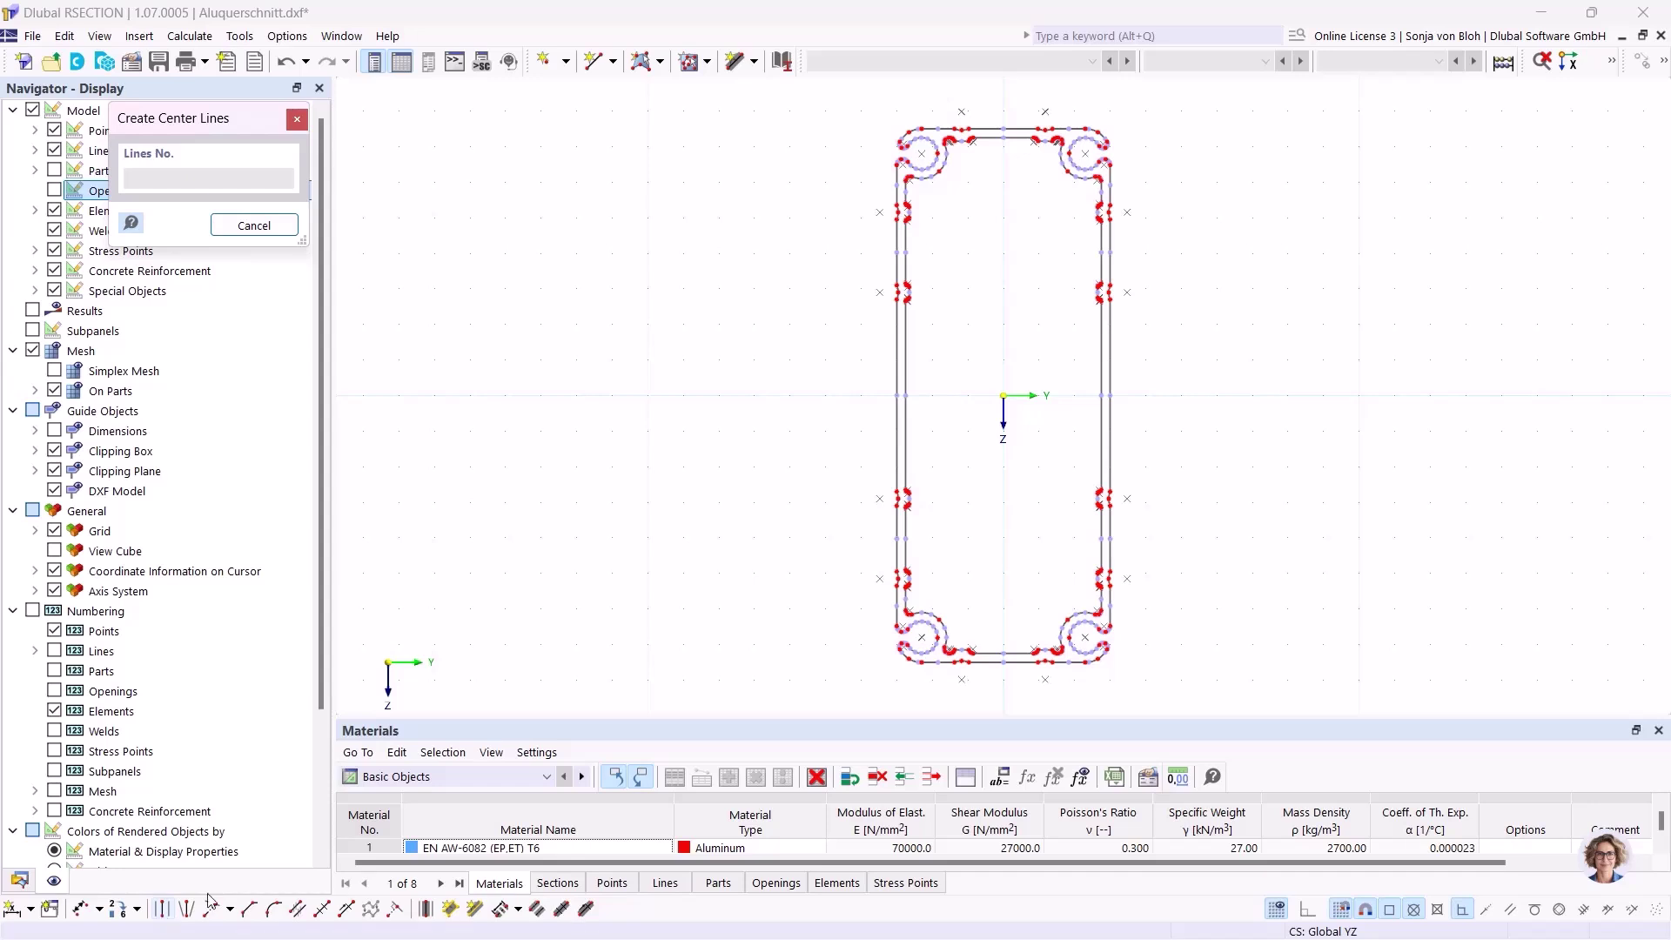
pyautogui.scroll(3, 997, 106)
pyautogui.scroll(2, 952, 166)
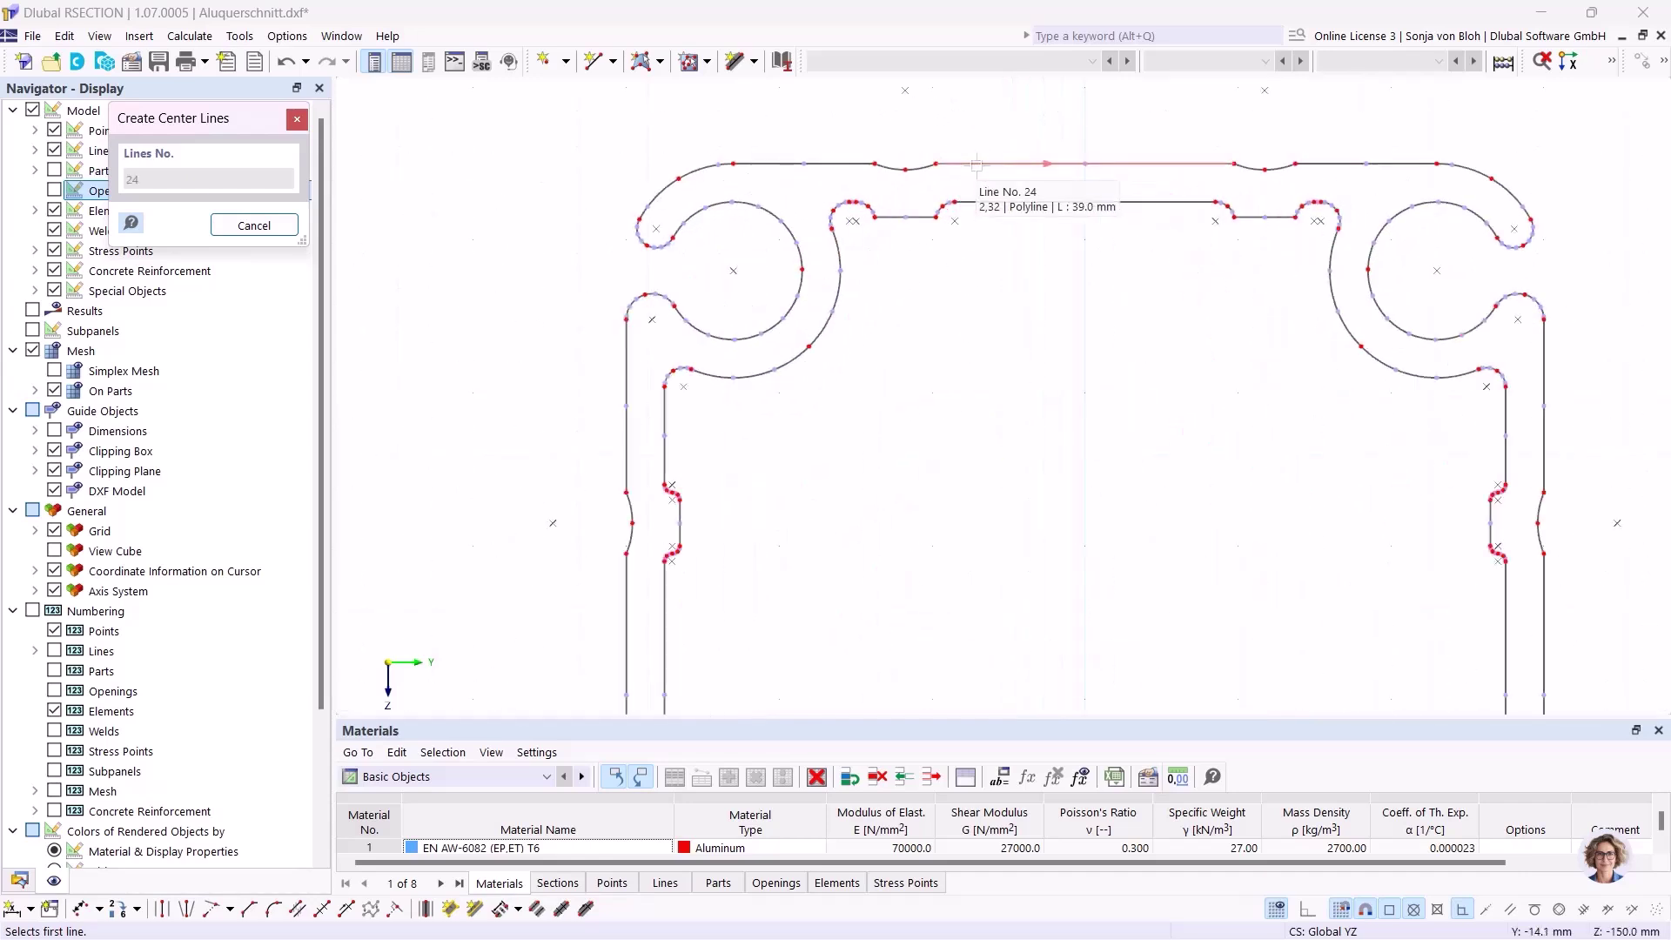
pyautogui.click(977, 163)
pyautogui.click(1014, 204)
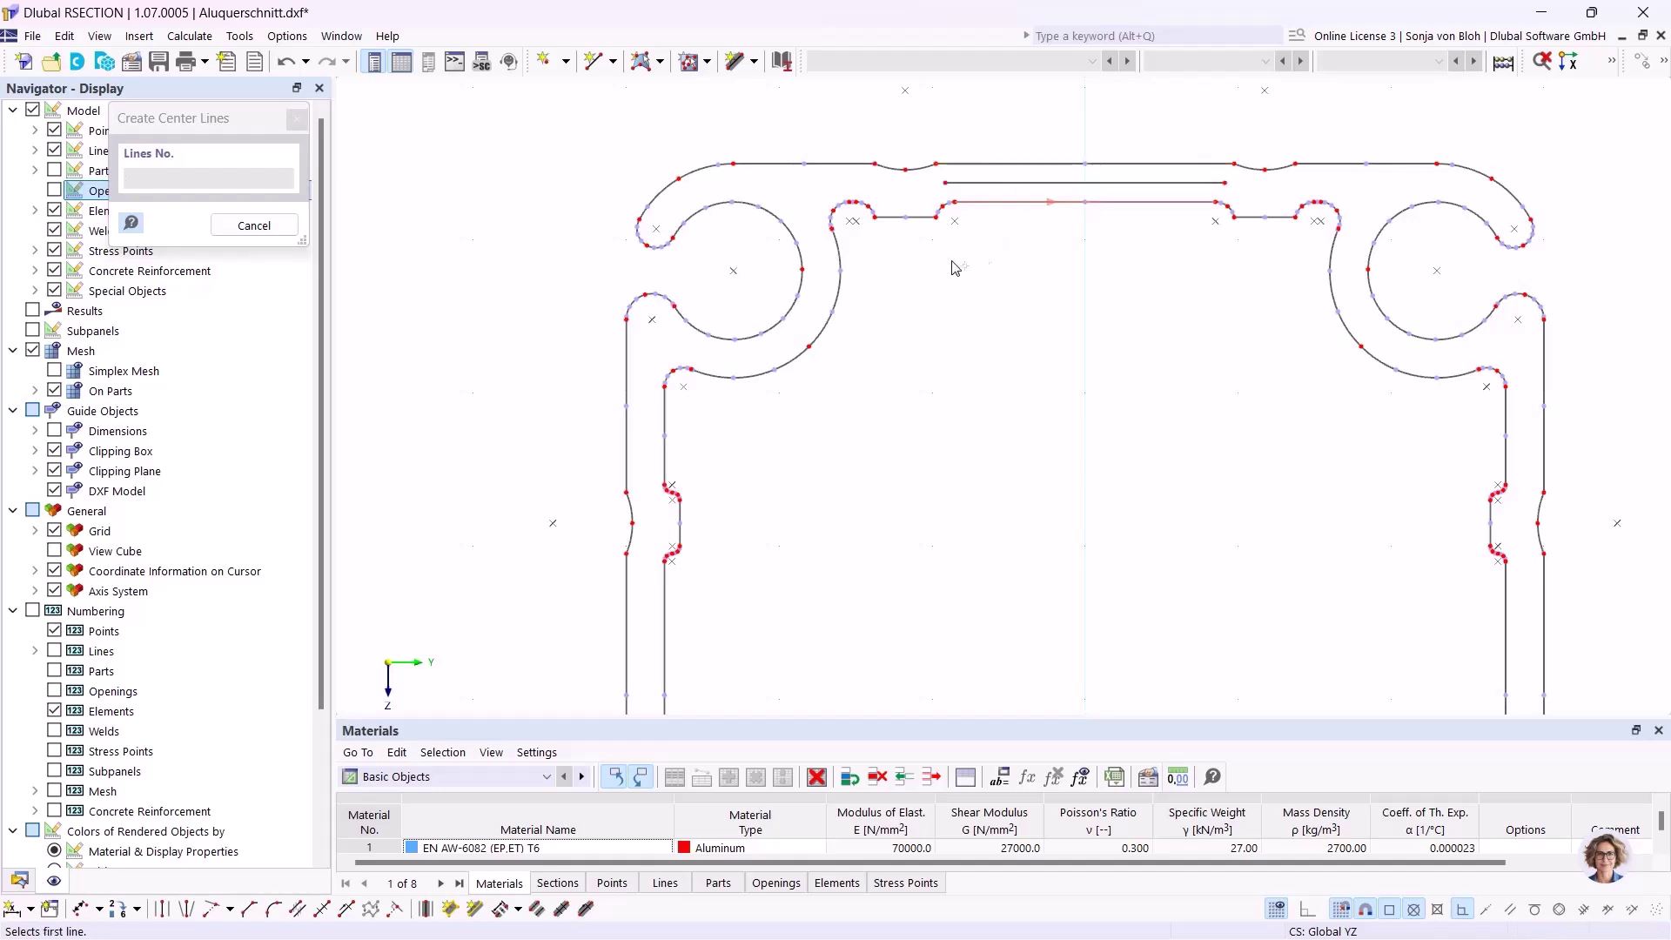
pyautogui.click(834, 290)
pyautogui.click(801, 293)
pyautogui.click(665, 424)
pyautogui.click(625, 426)
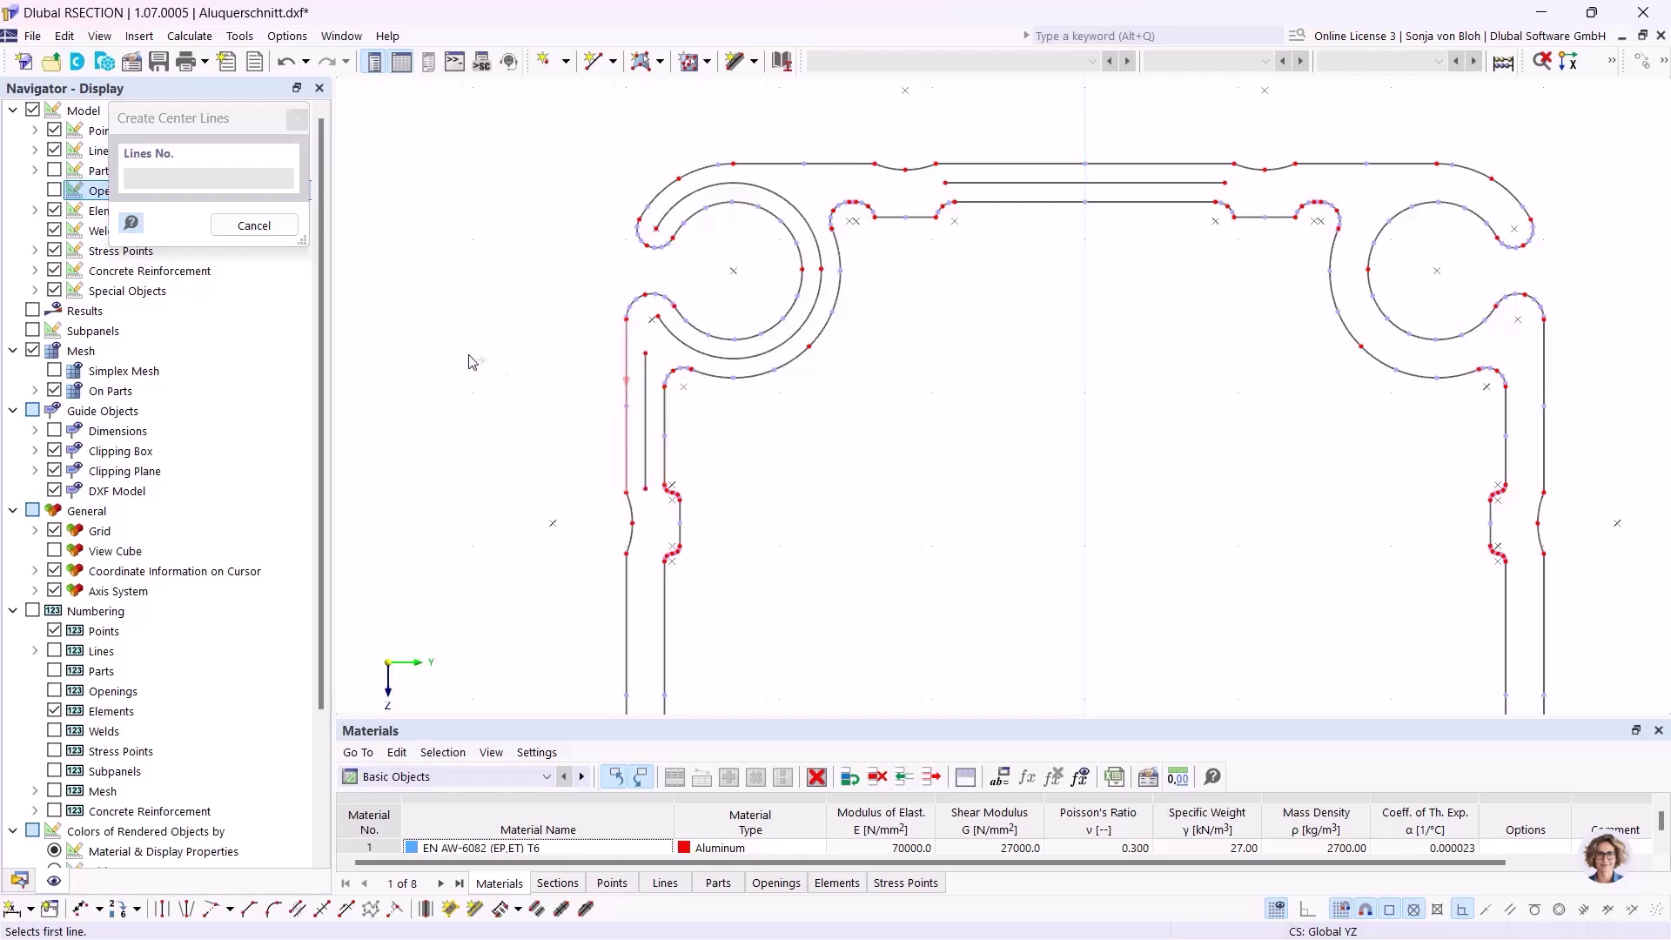
pyautogui.press('Escape')
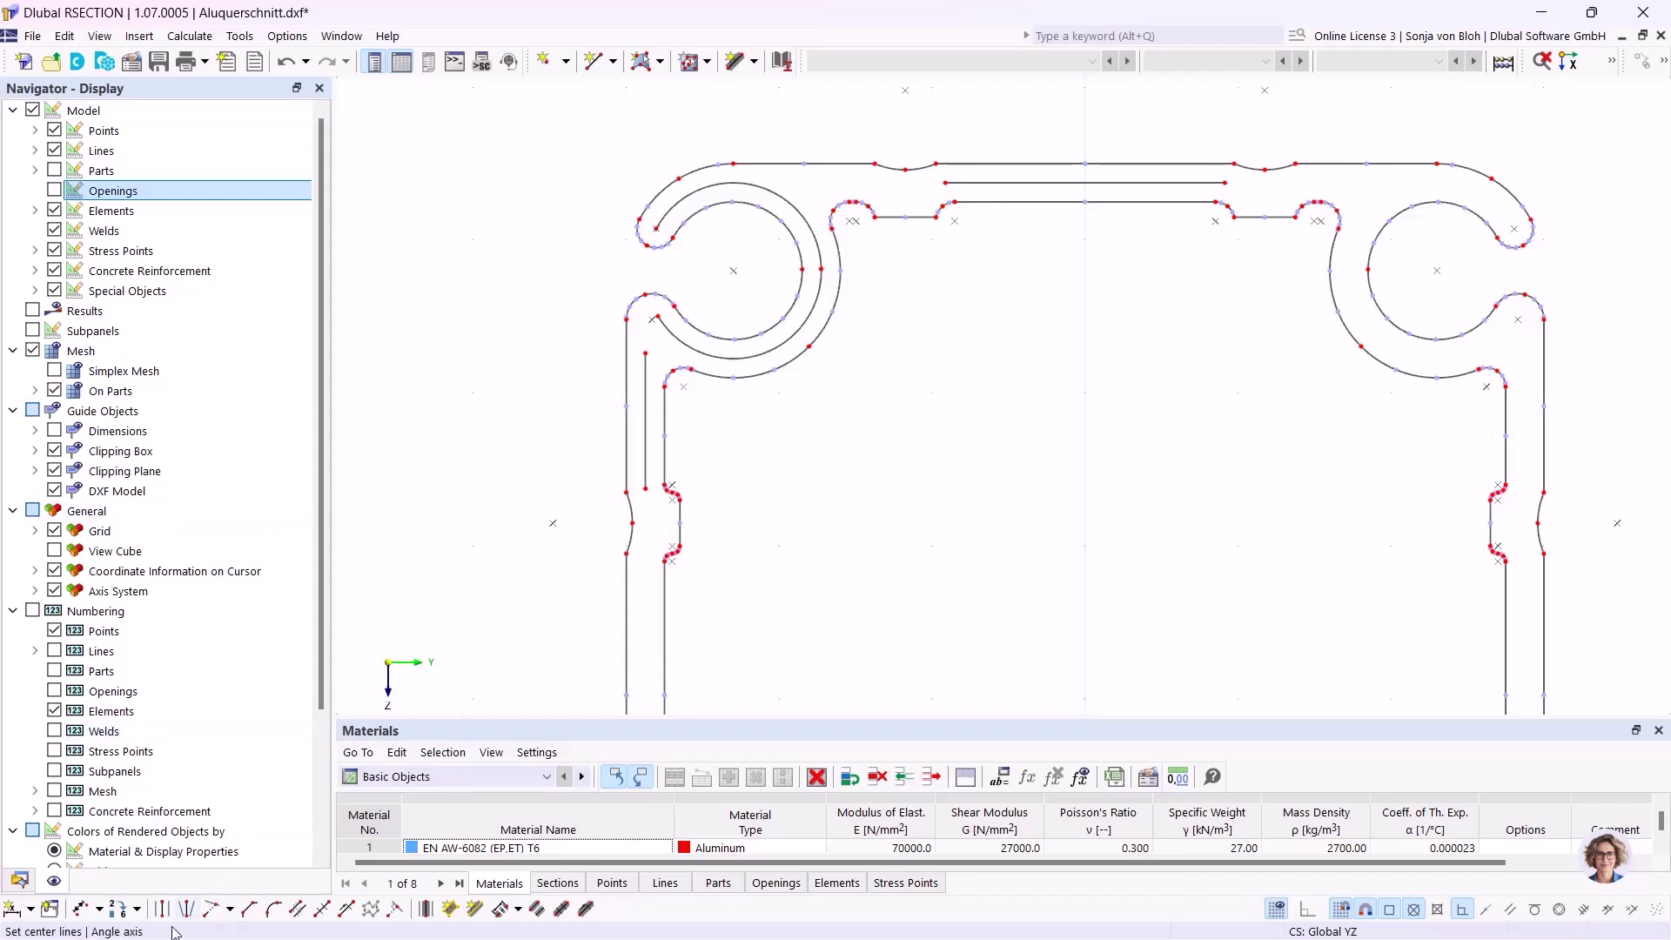
# Step: Graphically extend the upper flange's center line to the left corner arc and the left web's center line at both ends
pyautogui.click(231, 913)
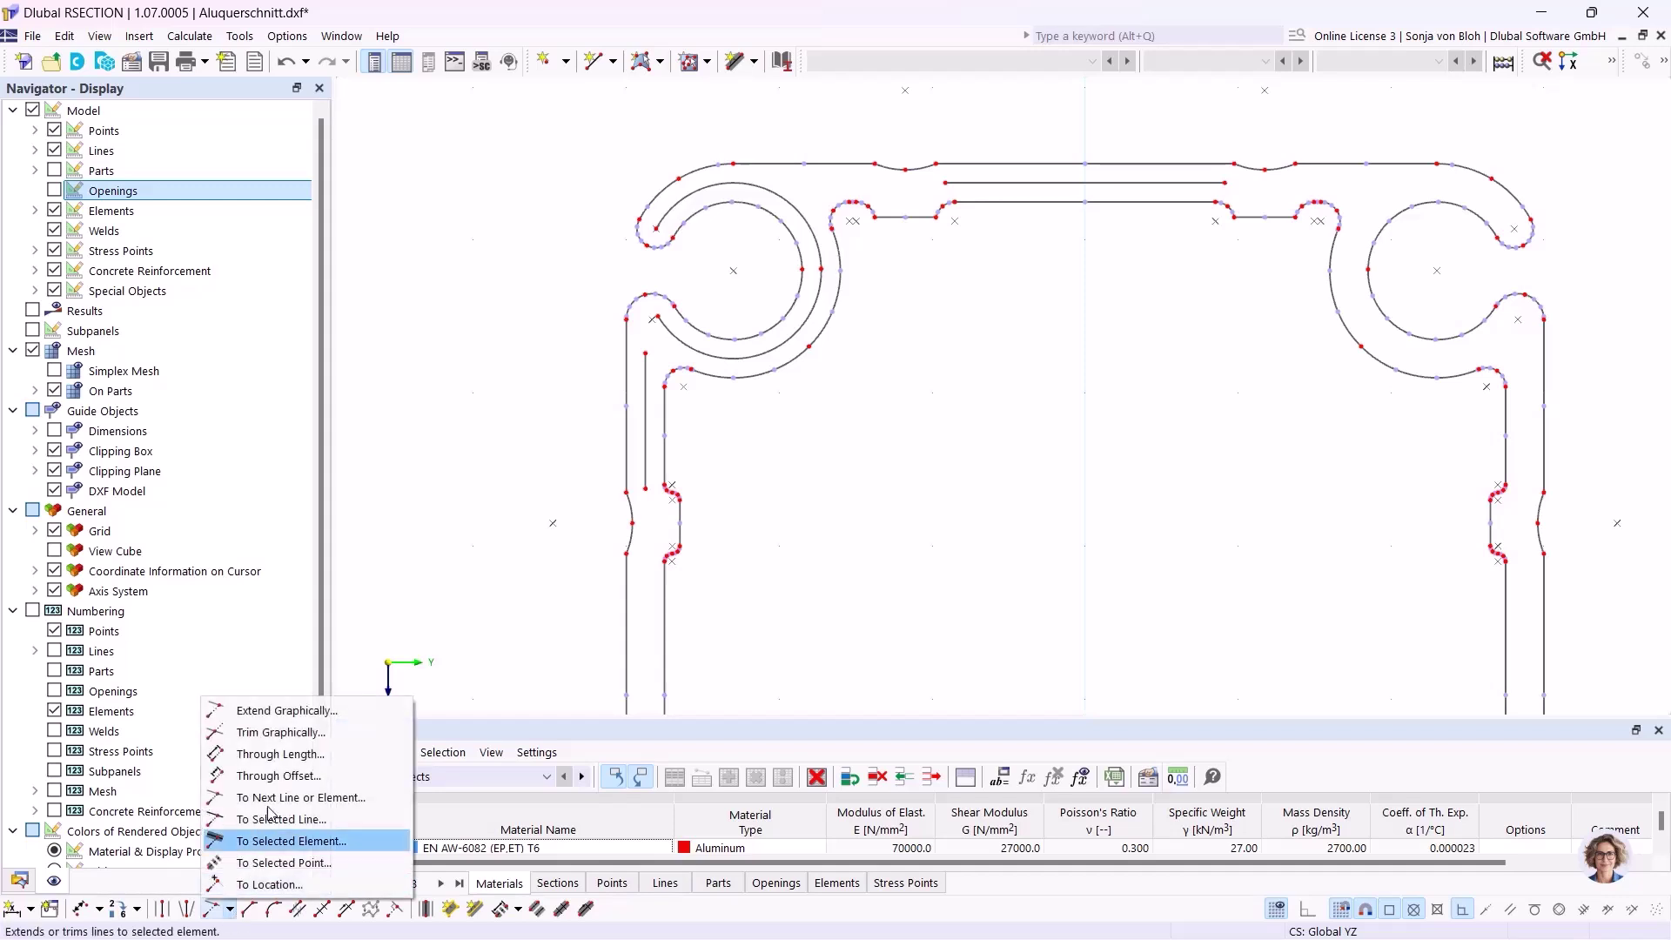
pyautogui.click(278, 712)
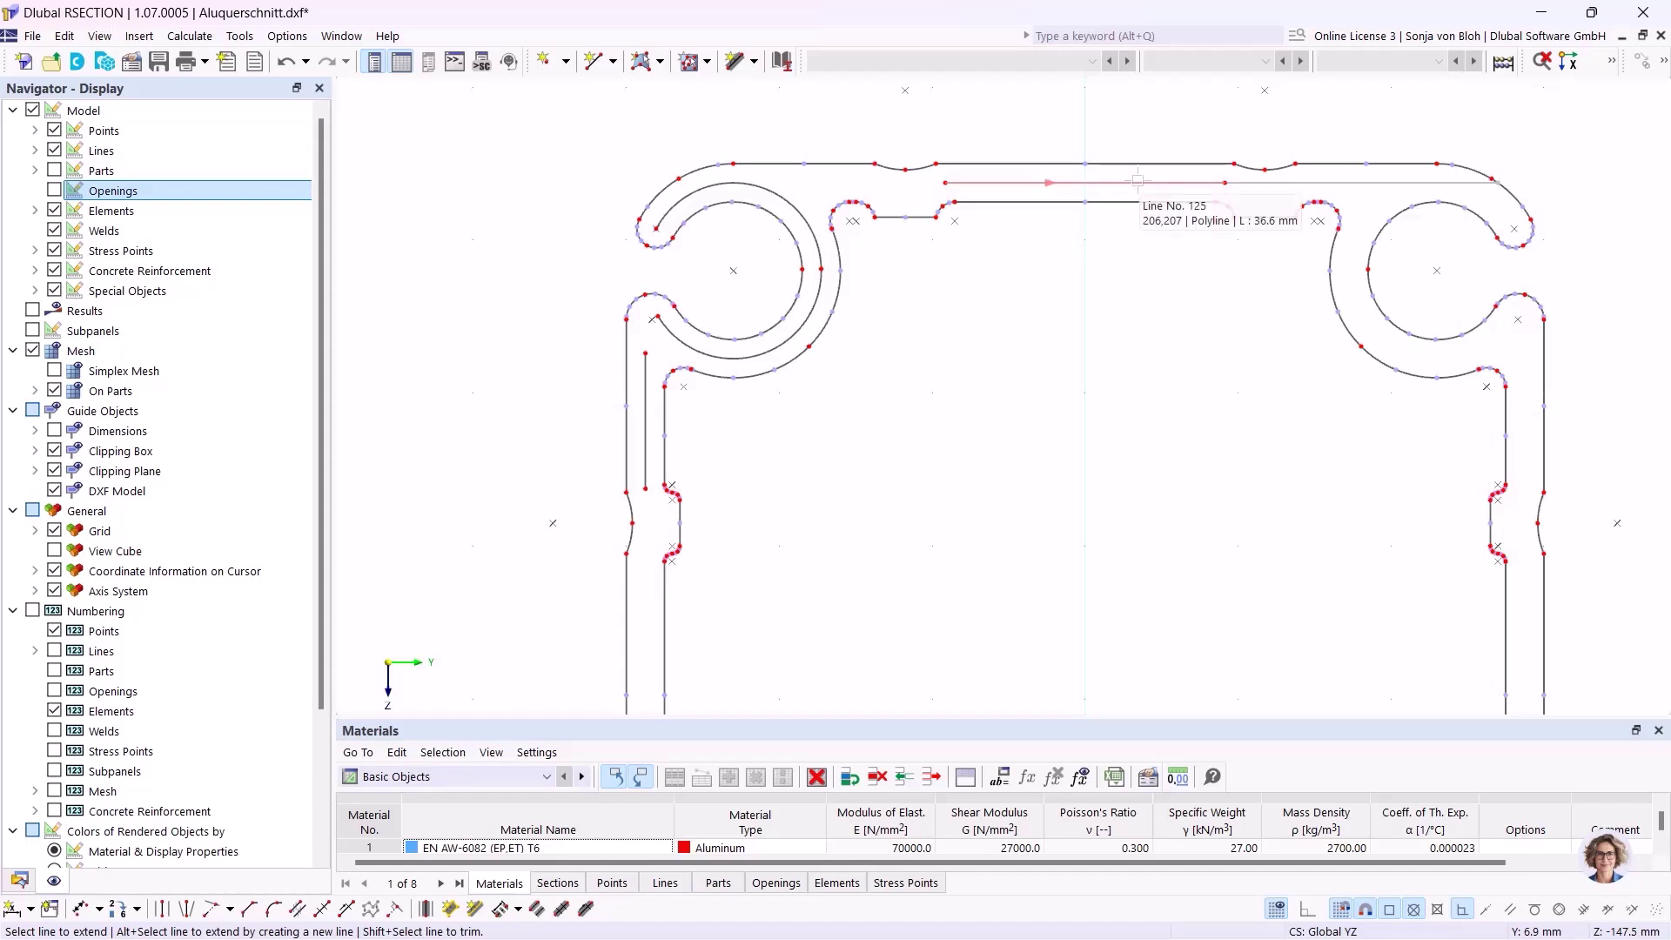
pyautogui.click(975, 184)
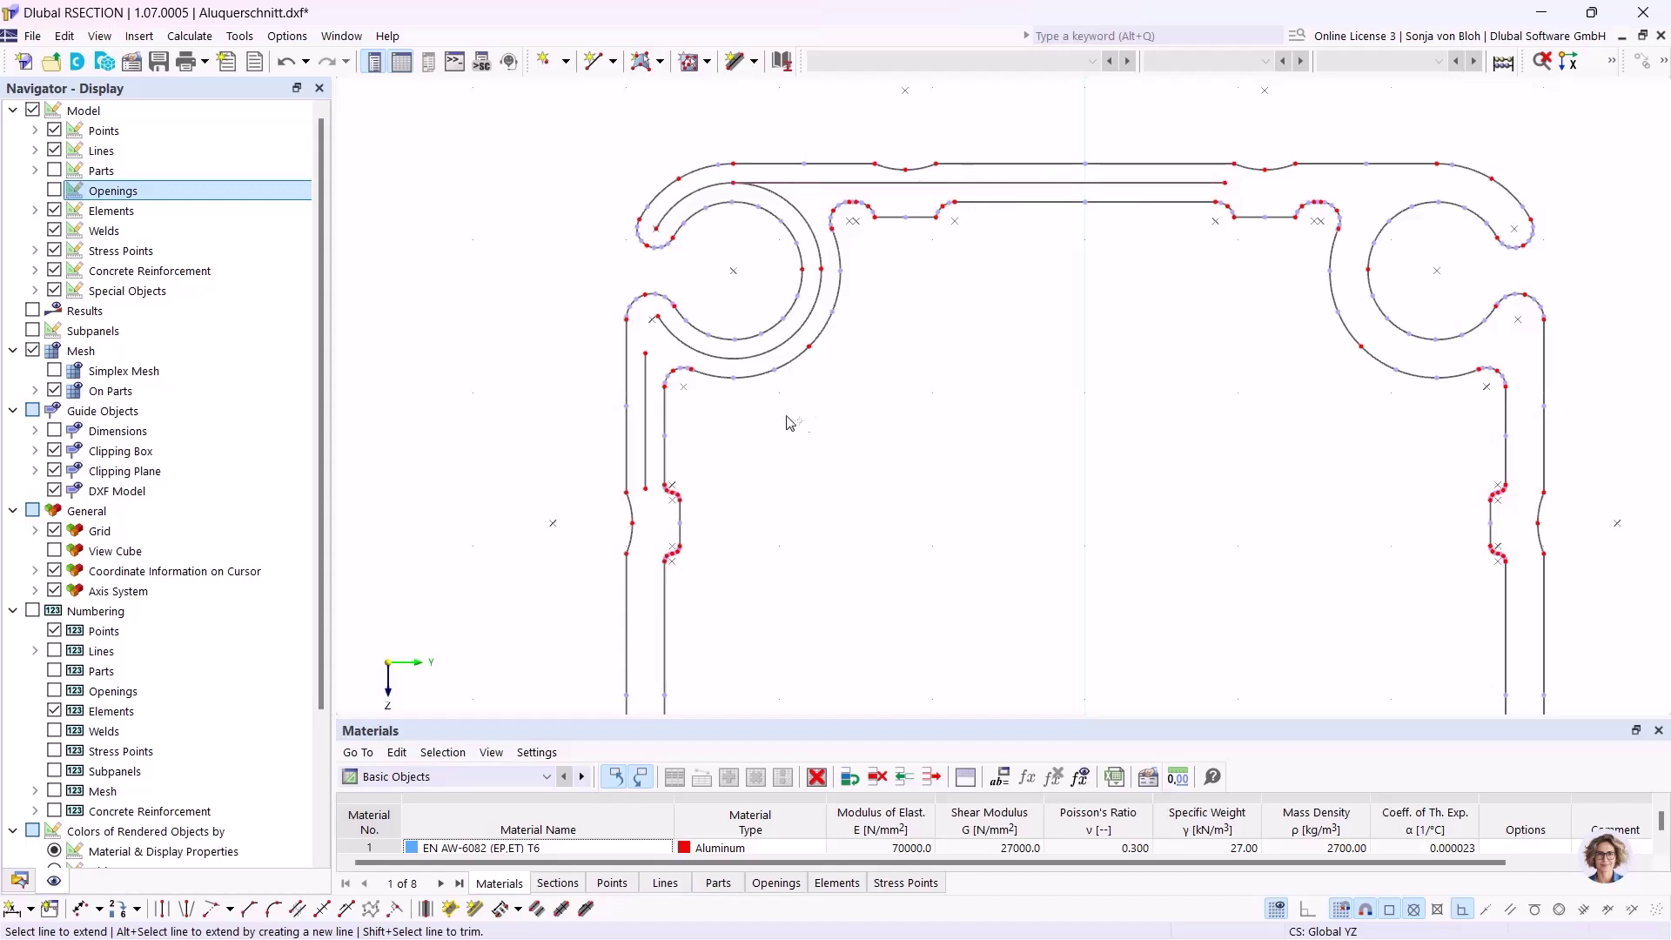
pyautogui.click(644, 398)
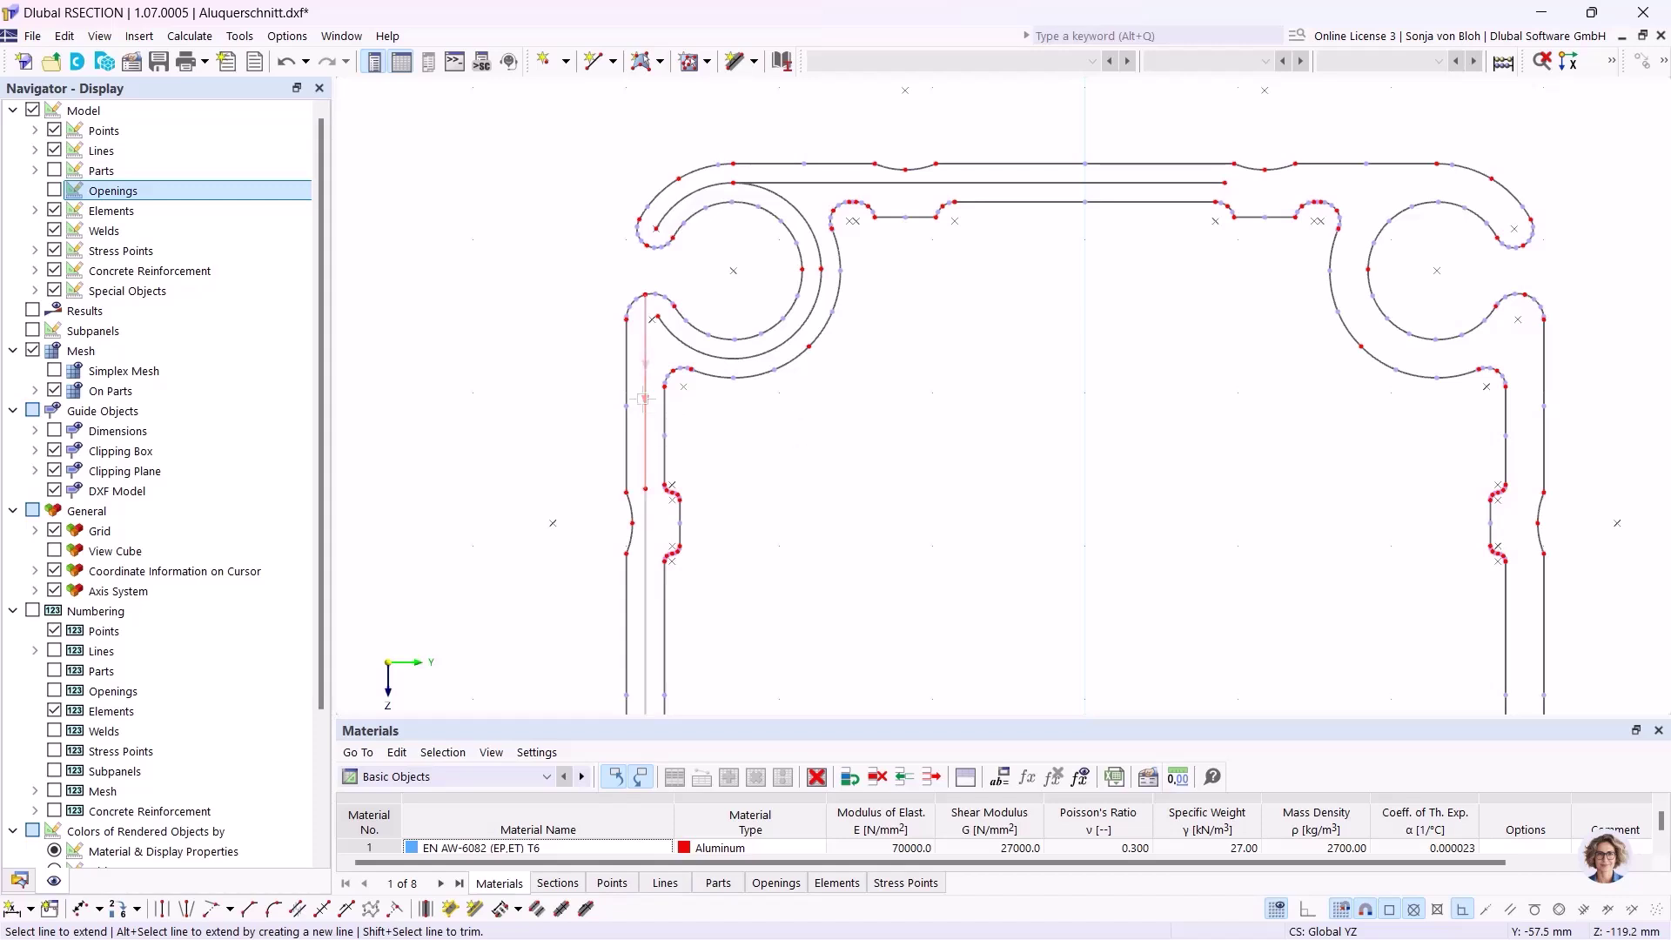
pyautogui.click(644, 470)
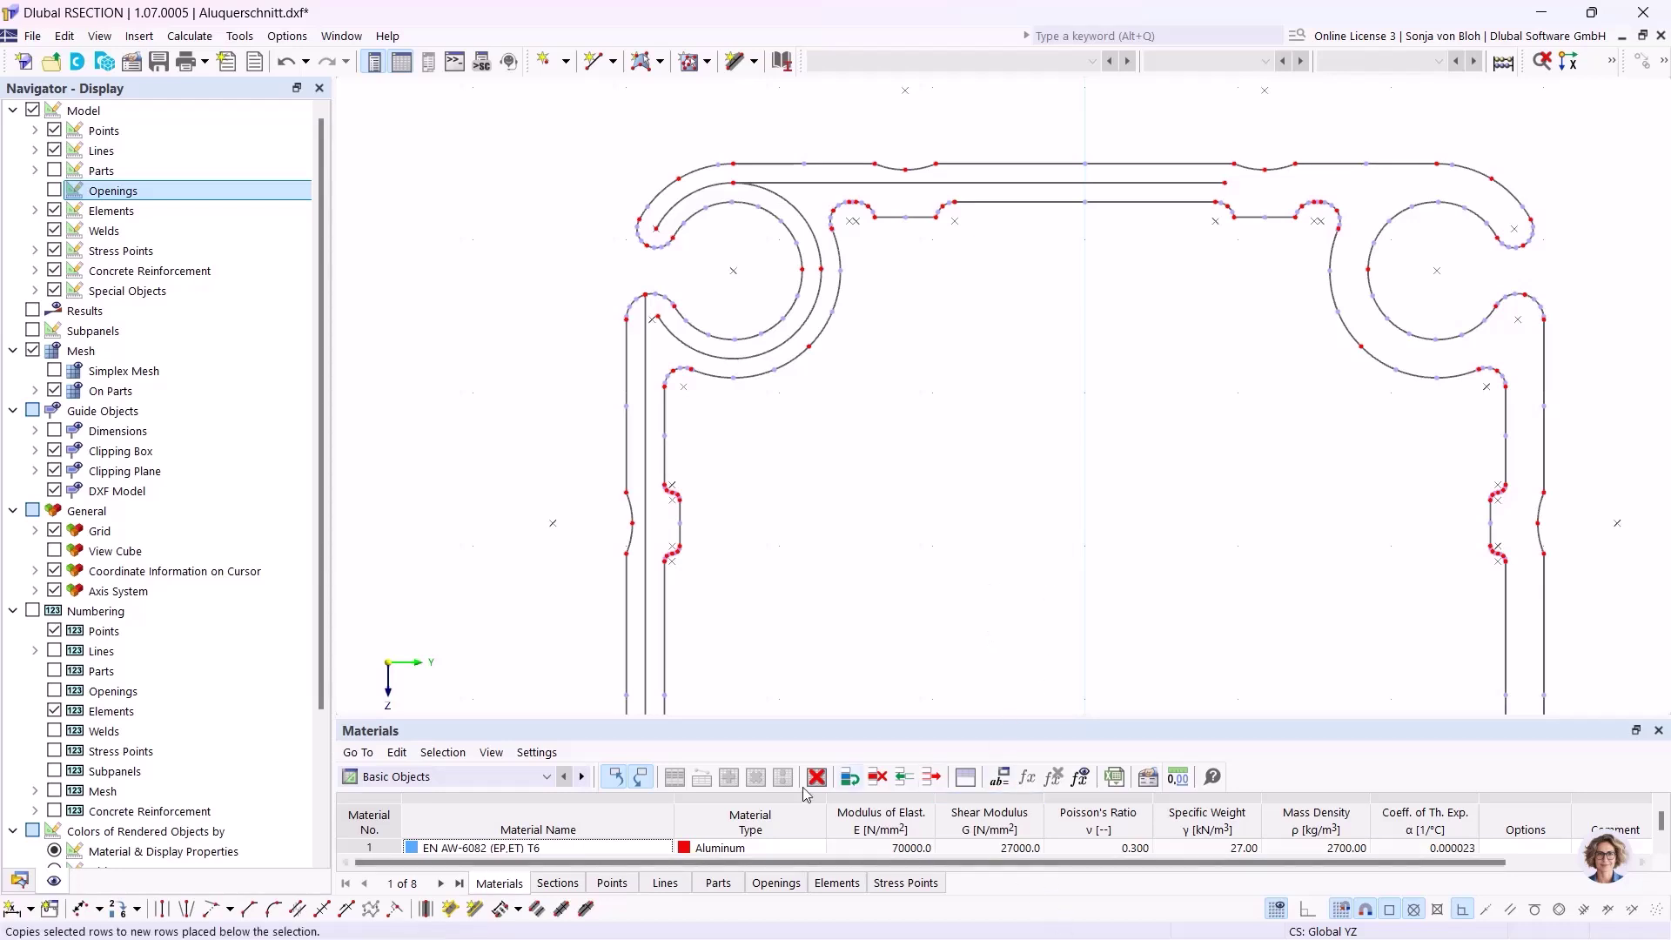
# Step: Trim the end side of the flange and web center lines (125, 127) to the location X 0.0, Y 0.0 mm
pyautogui.click(230, 909)
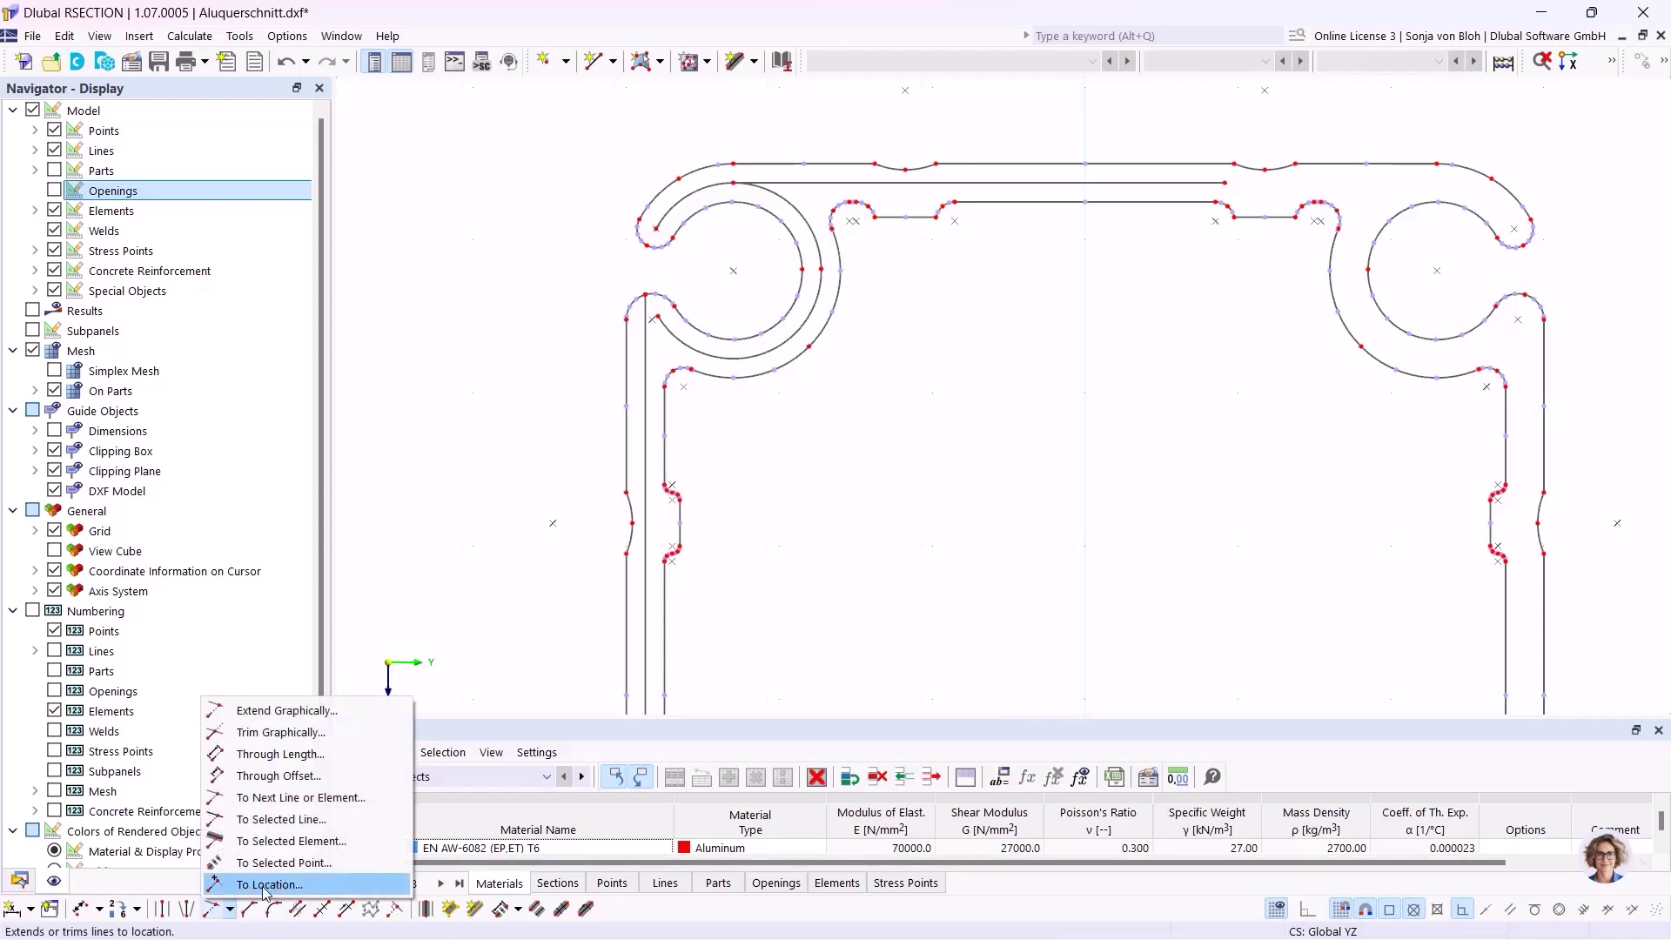
pyautogui.click(266, 885)
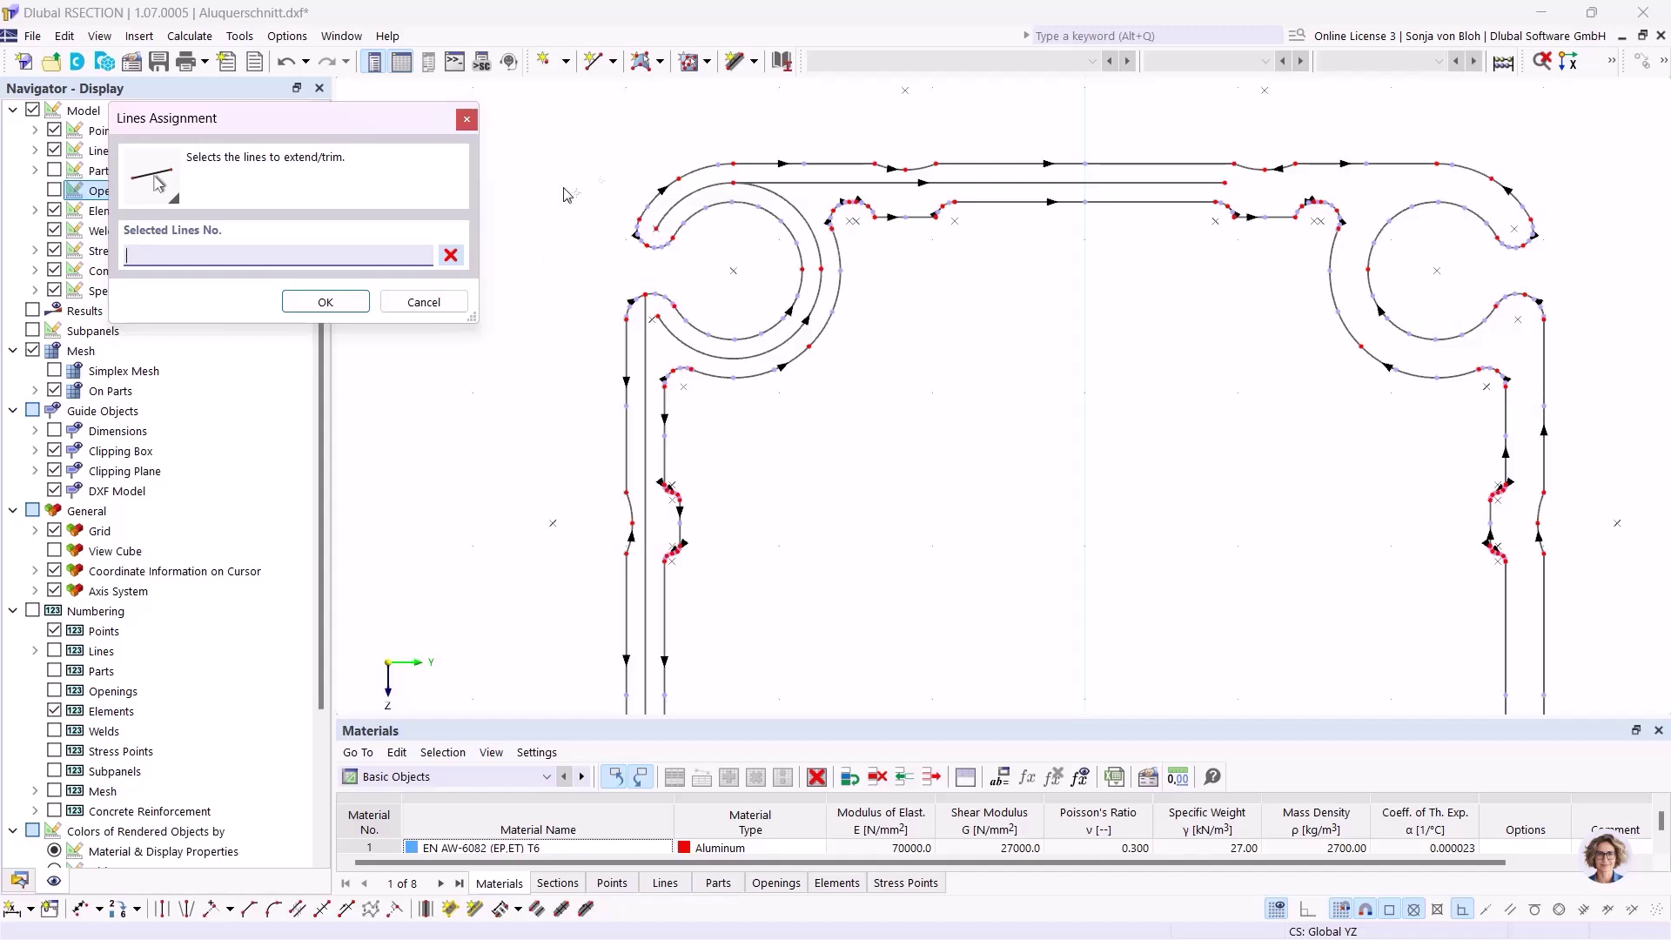
pyautogui.click(860, 184)
pyautogui.click(646, 359)
pyautogui.click(324, 302)
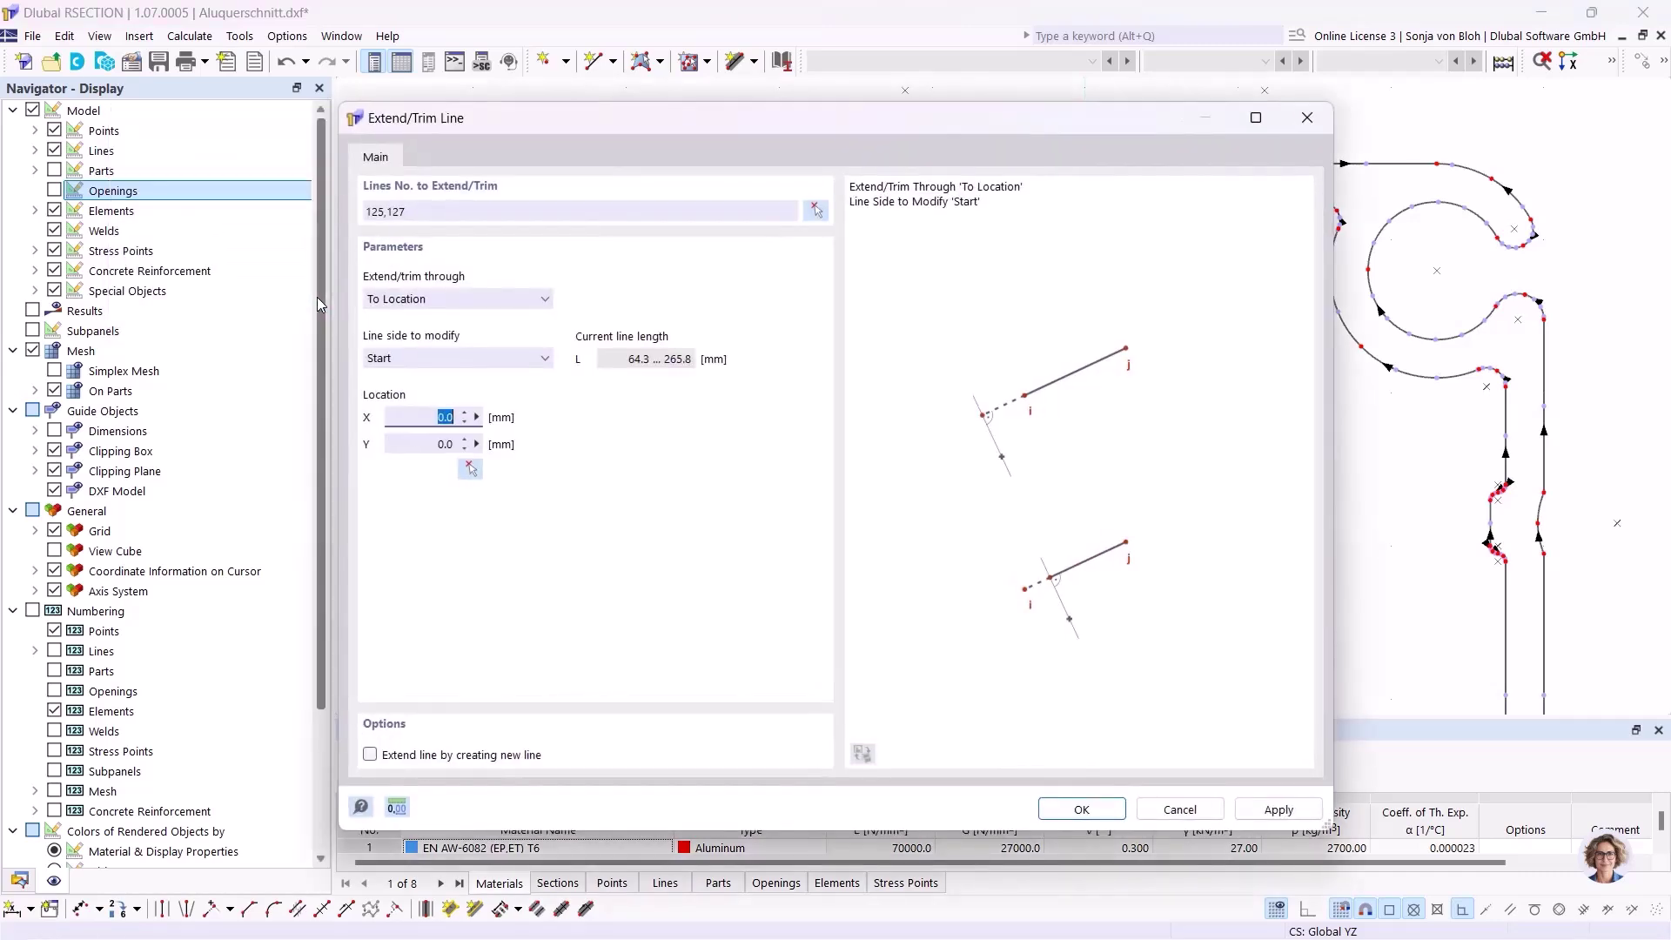
pyautogui.moveTo(545, 123)
pyautogui.mouseDown()
pyautogui.moveTo(623, 273)
pyautogui.moveTo(731, 350)
pyautogui.mouseUp()
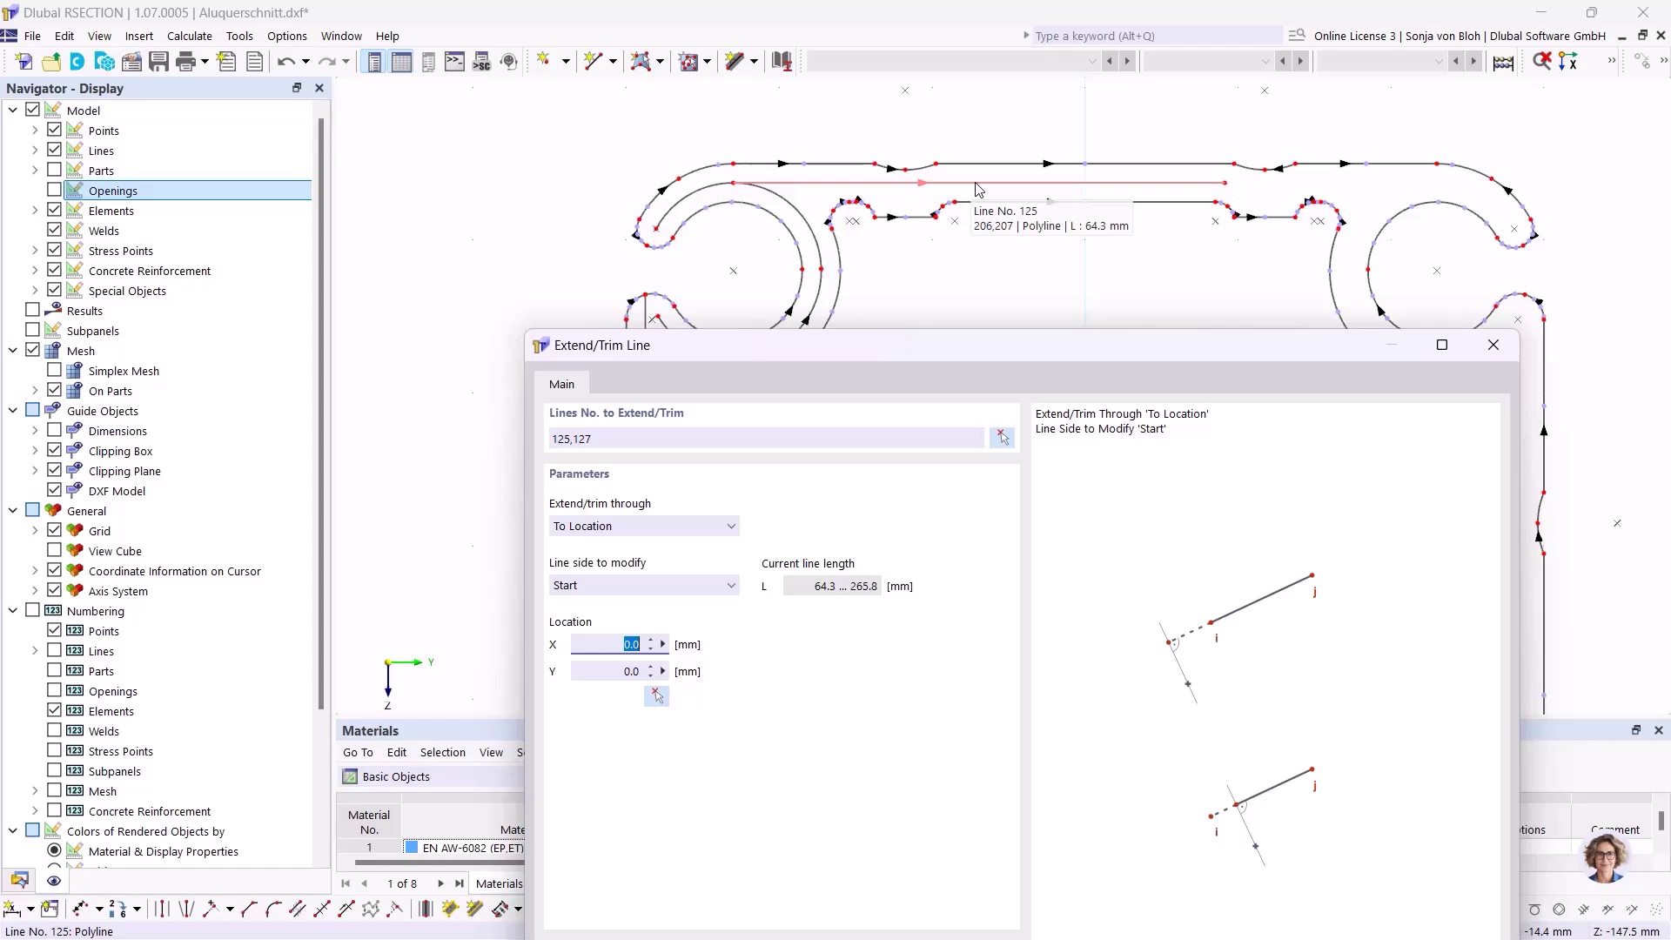
pyautogui.click(732, 586)
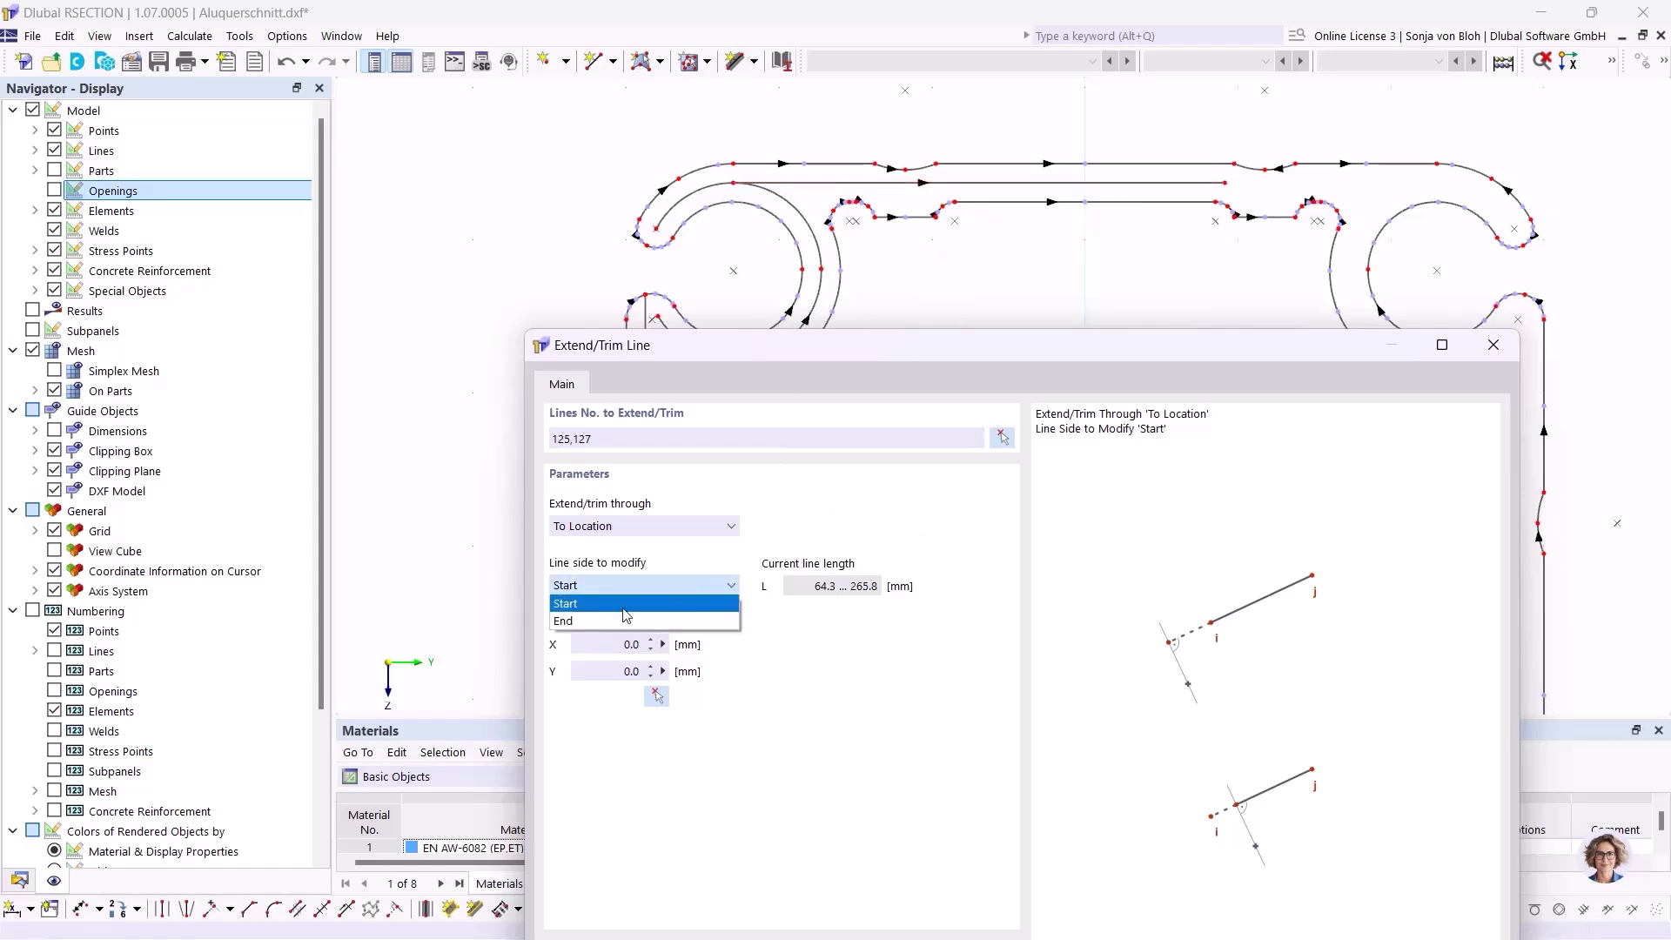
pyautogui.click(580, 621)
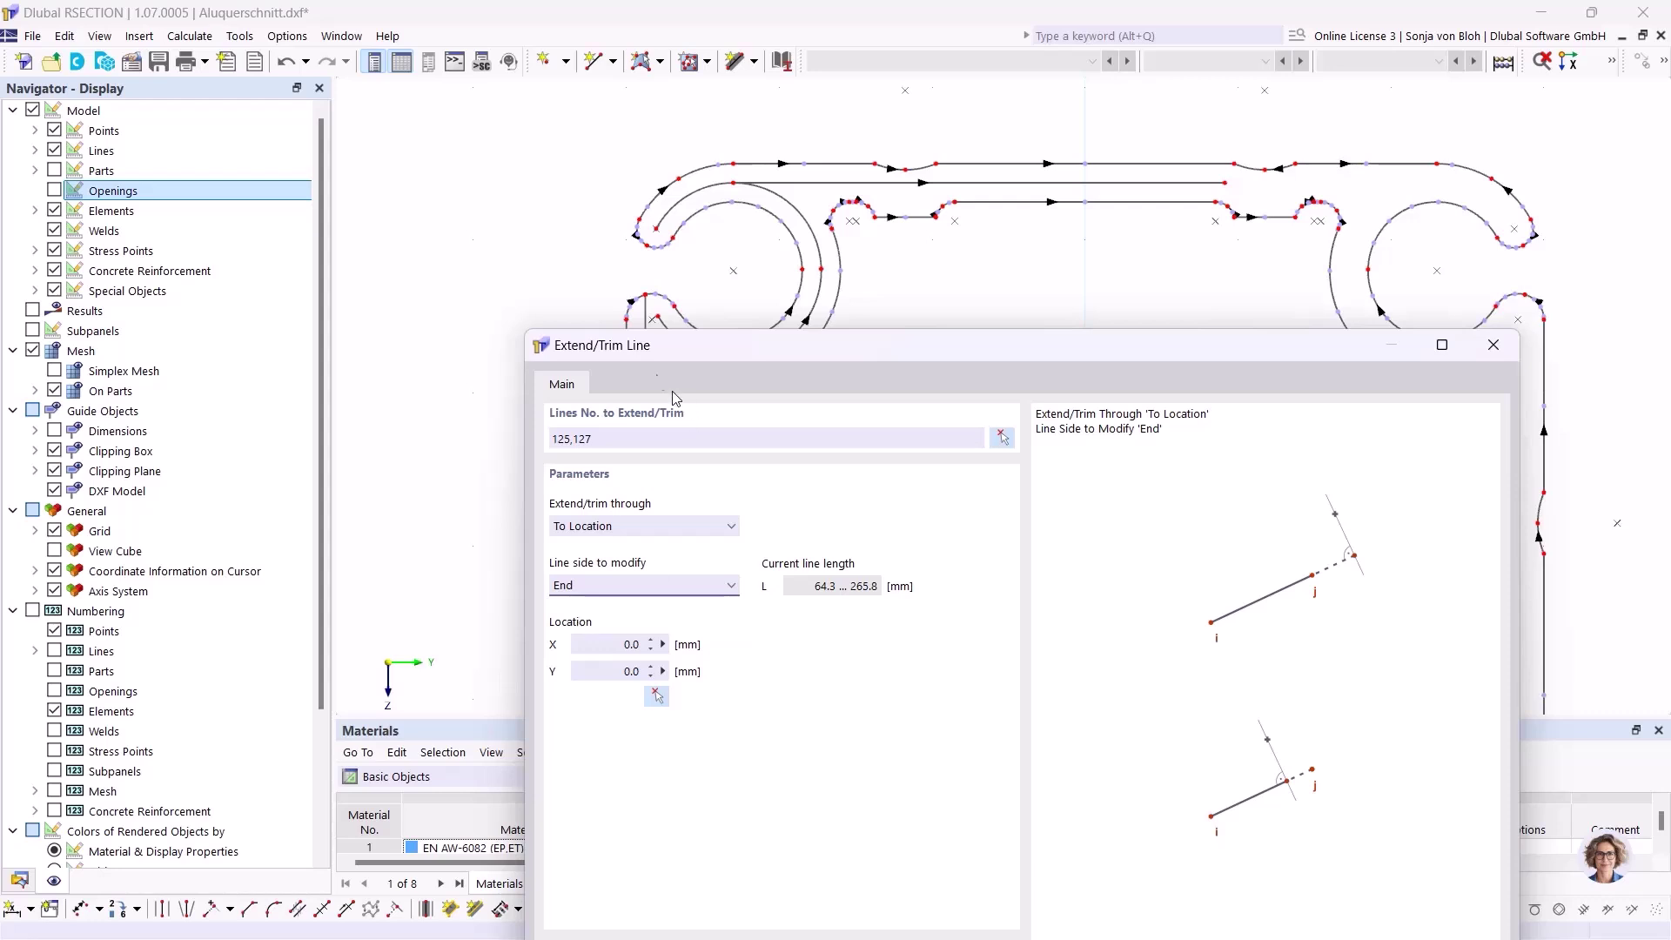
pyautogui.moveTo(663, 335); pyautogui.dragTo(607, 163)
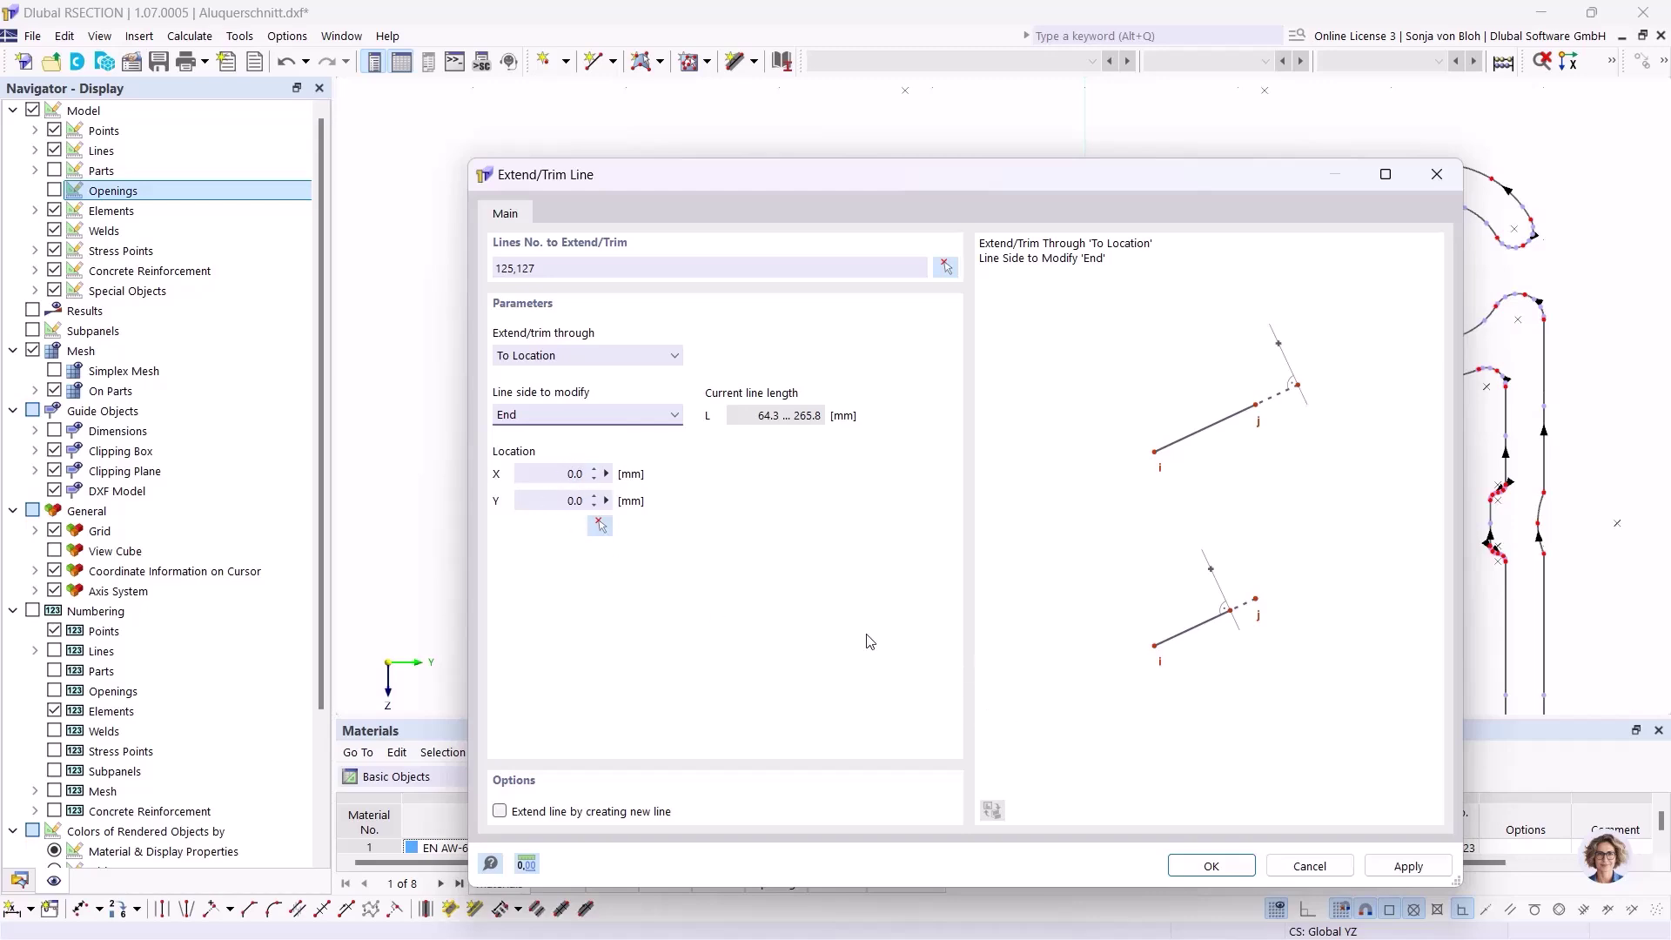
pyautogui.click(1208, 865)
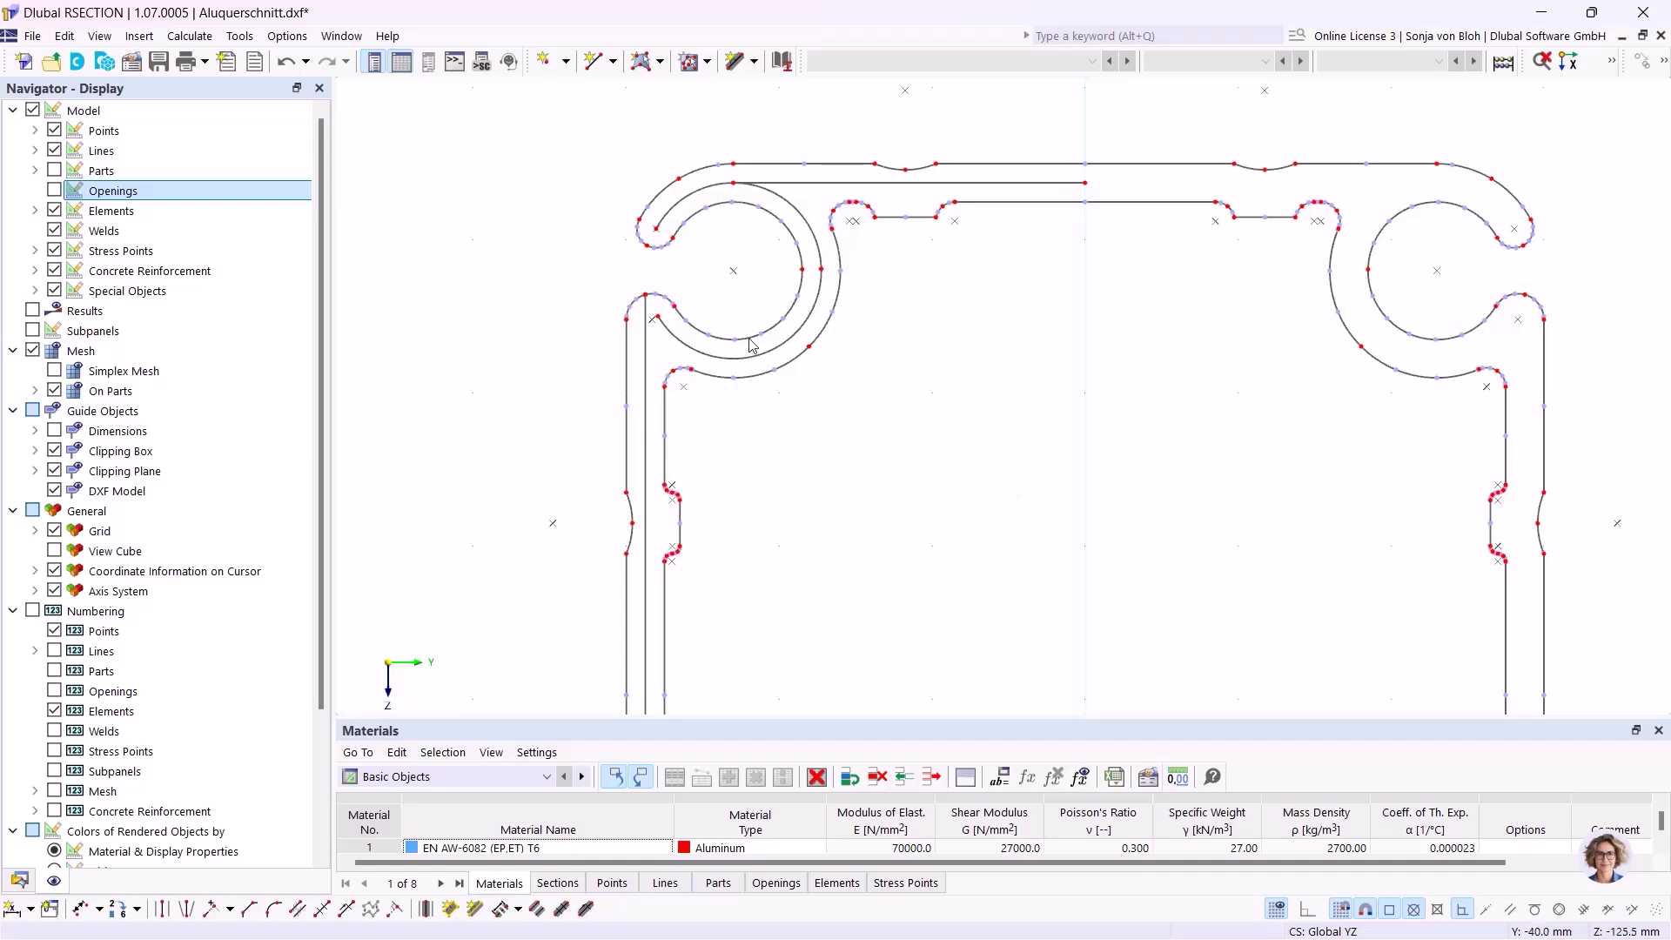
# Step: Draw a single line from the corner arc center line's lower end horizontally to the left web's center line, and delete the web line's protruding upper end
pyautogui.scroll(3, 649, 320)
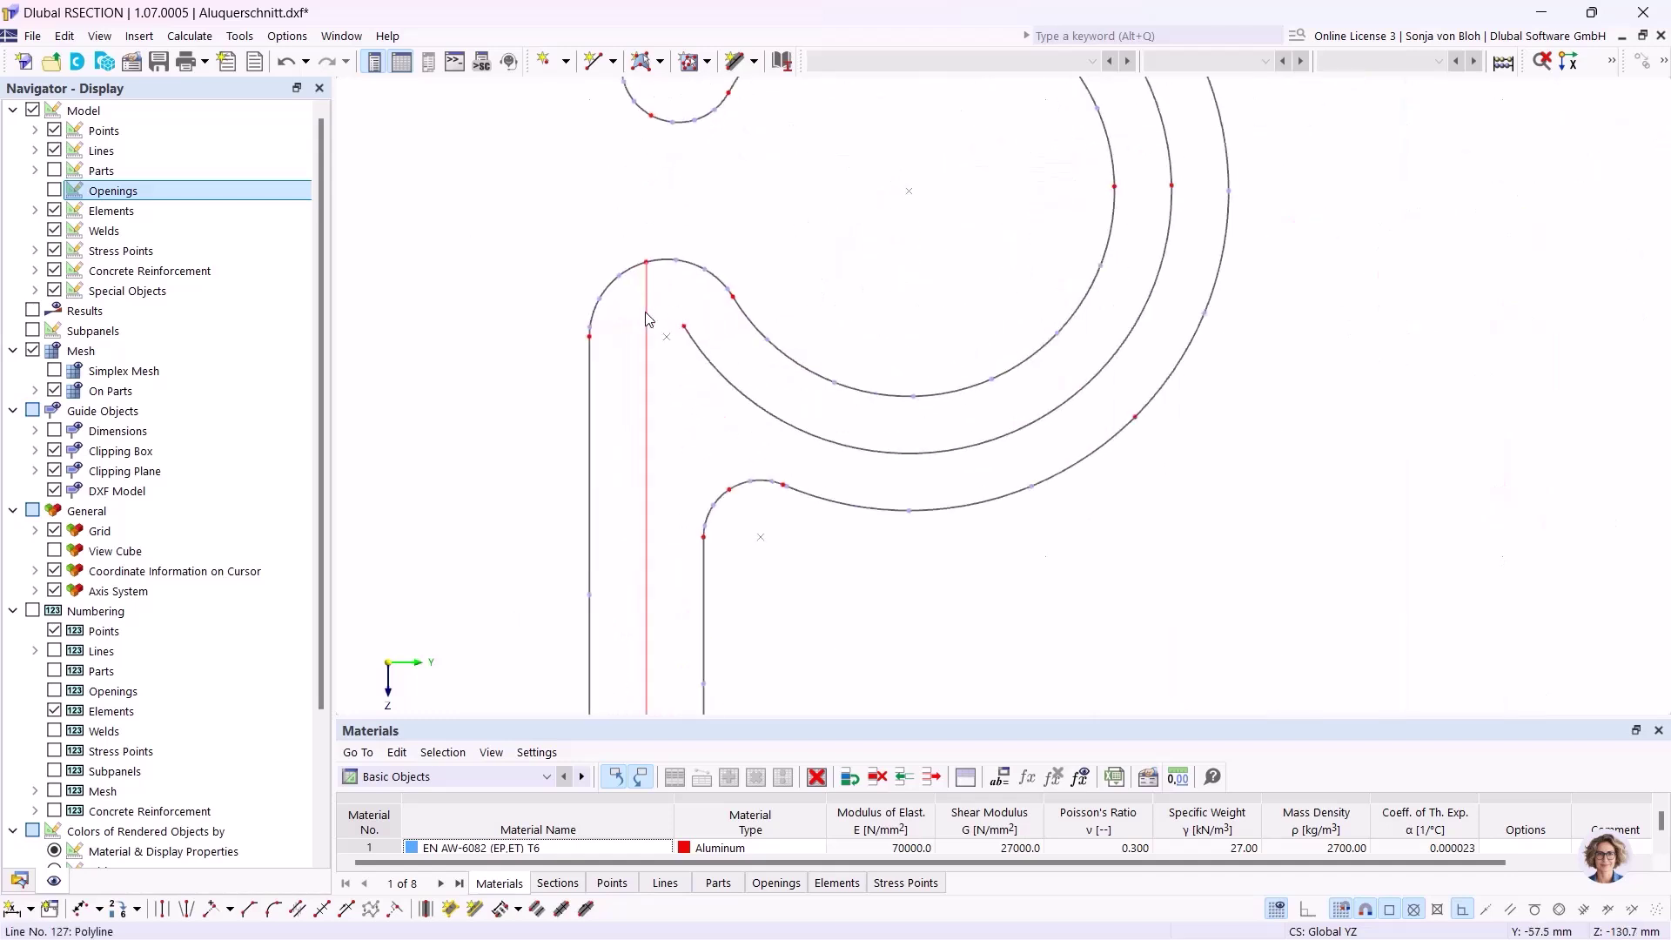
pyautogui.click(594, 62)
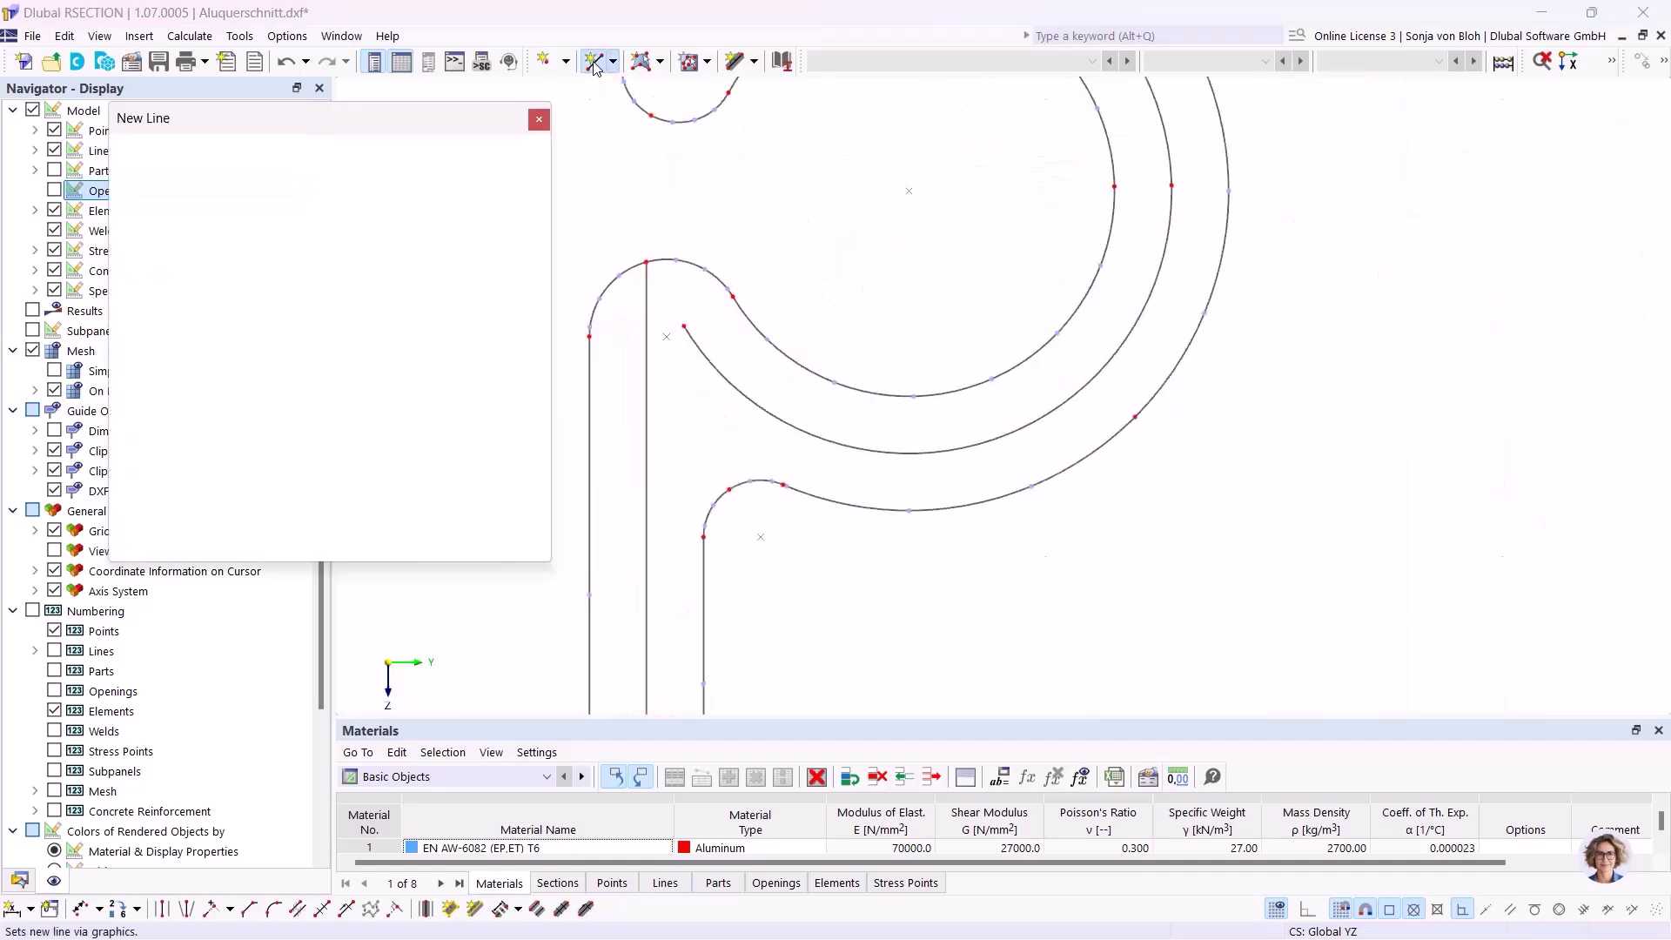
pyautogui.click(684, 326)
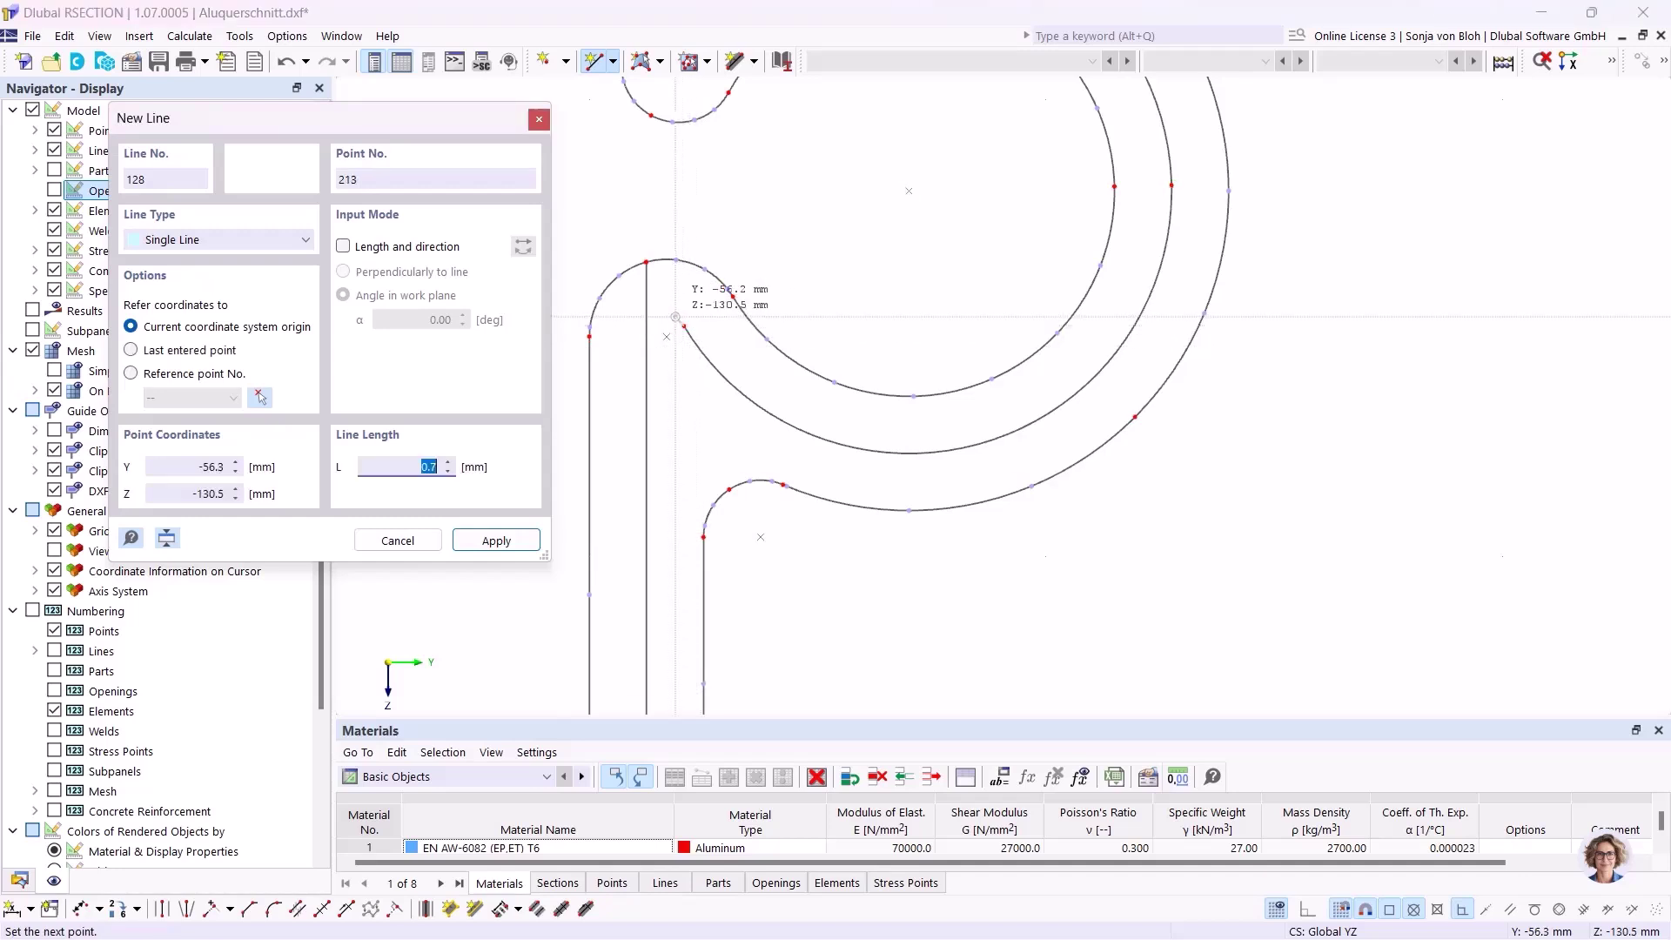
pyautogui.click(645, 326)
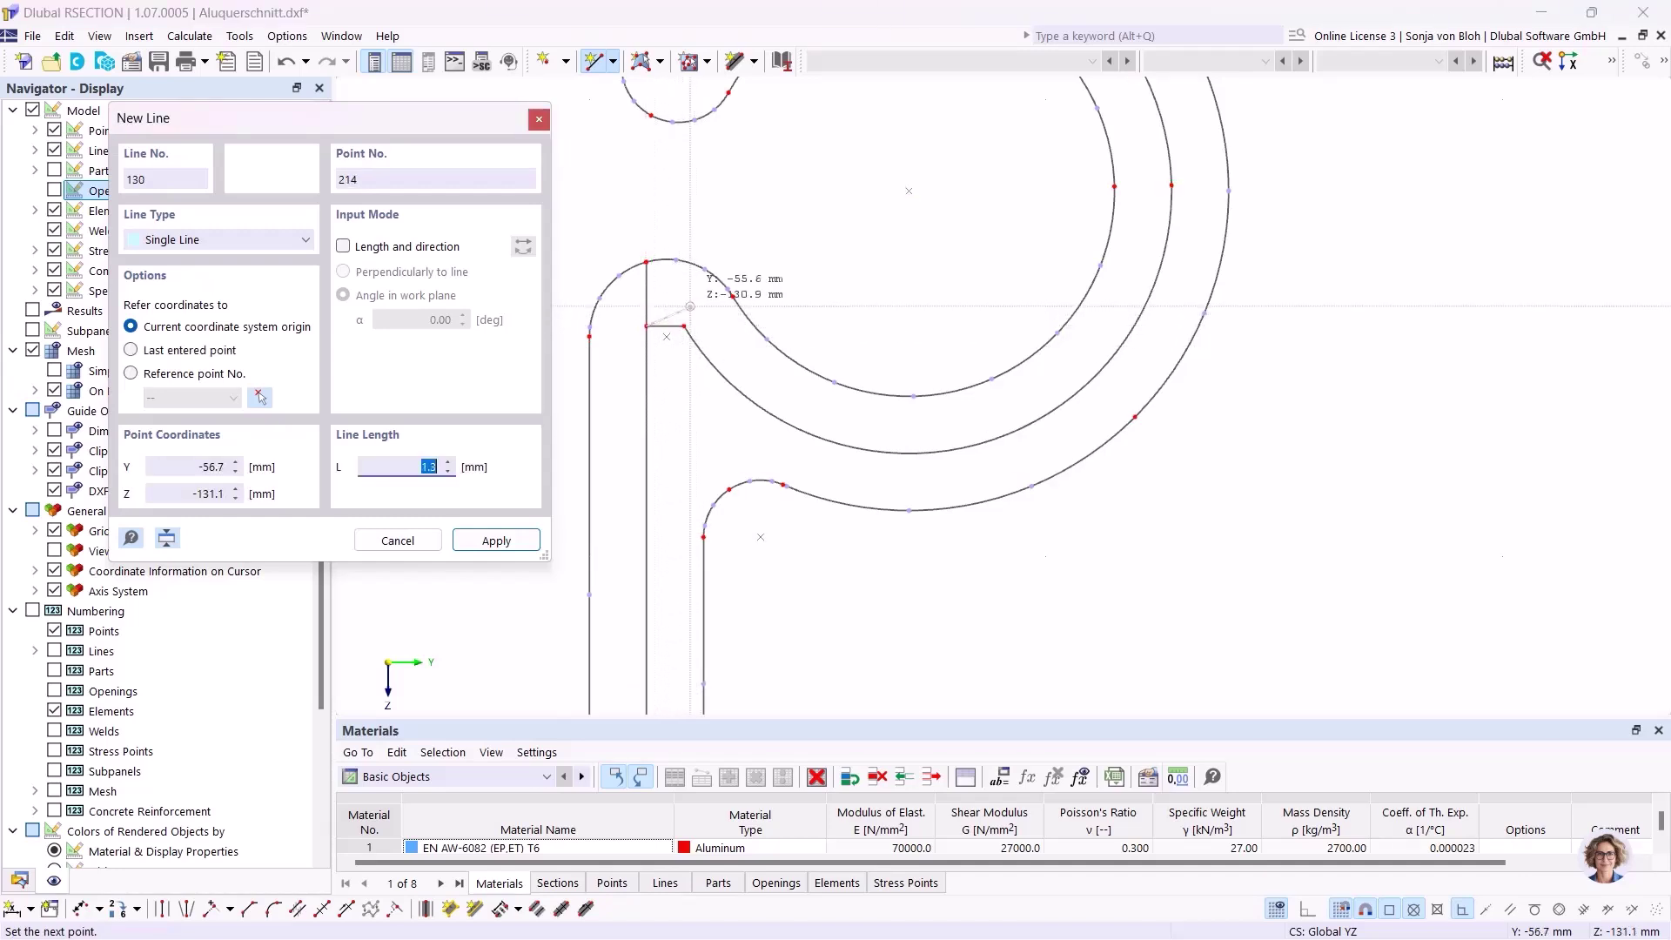
pyautogui.press('Escape')
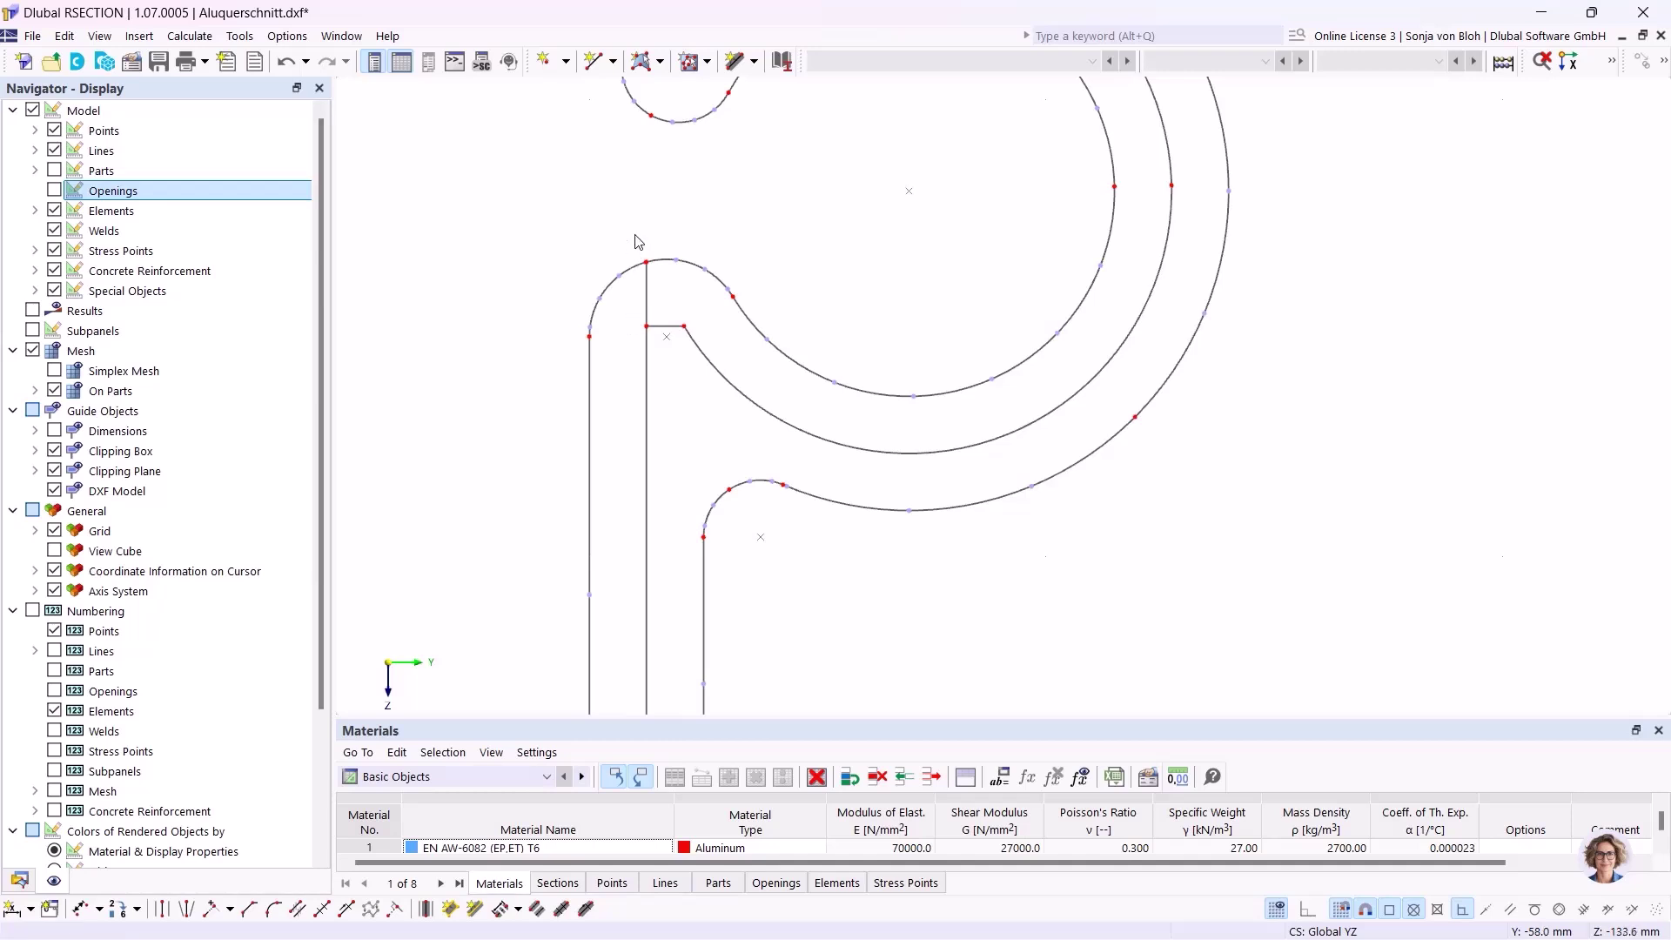
pyautogui.moveTo(632, 215); pyautogui.dragTo(657, 280)
pyautogui.press('Delete')
# Step: Cancel the automatic backup, connect the upper-left corner arc's center line with the flange's center line where they meet, and check the split arc segments
pyautogui.moveTo(899, 195); pyautogui.dragTo(799, 572, button='middle')
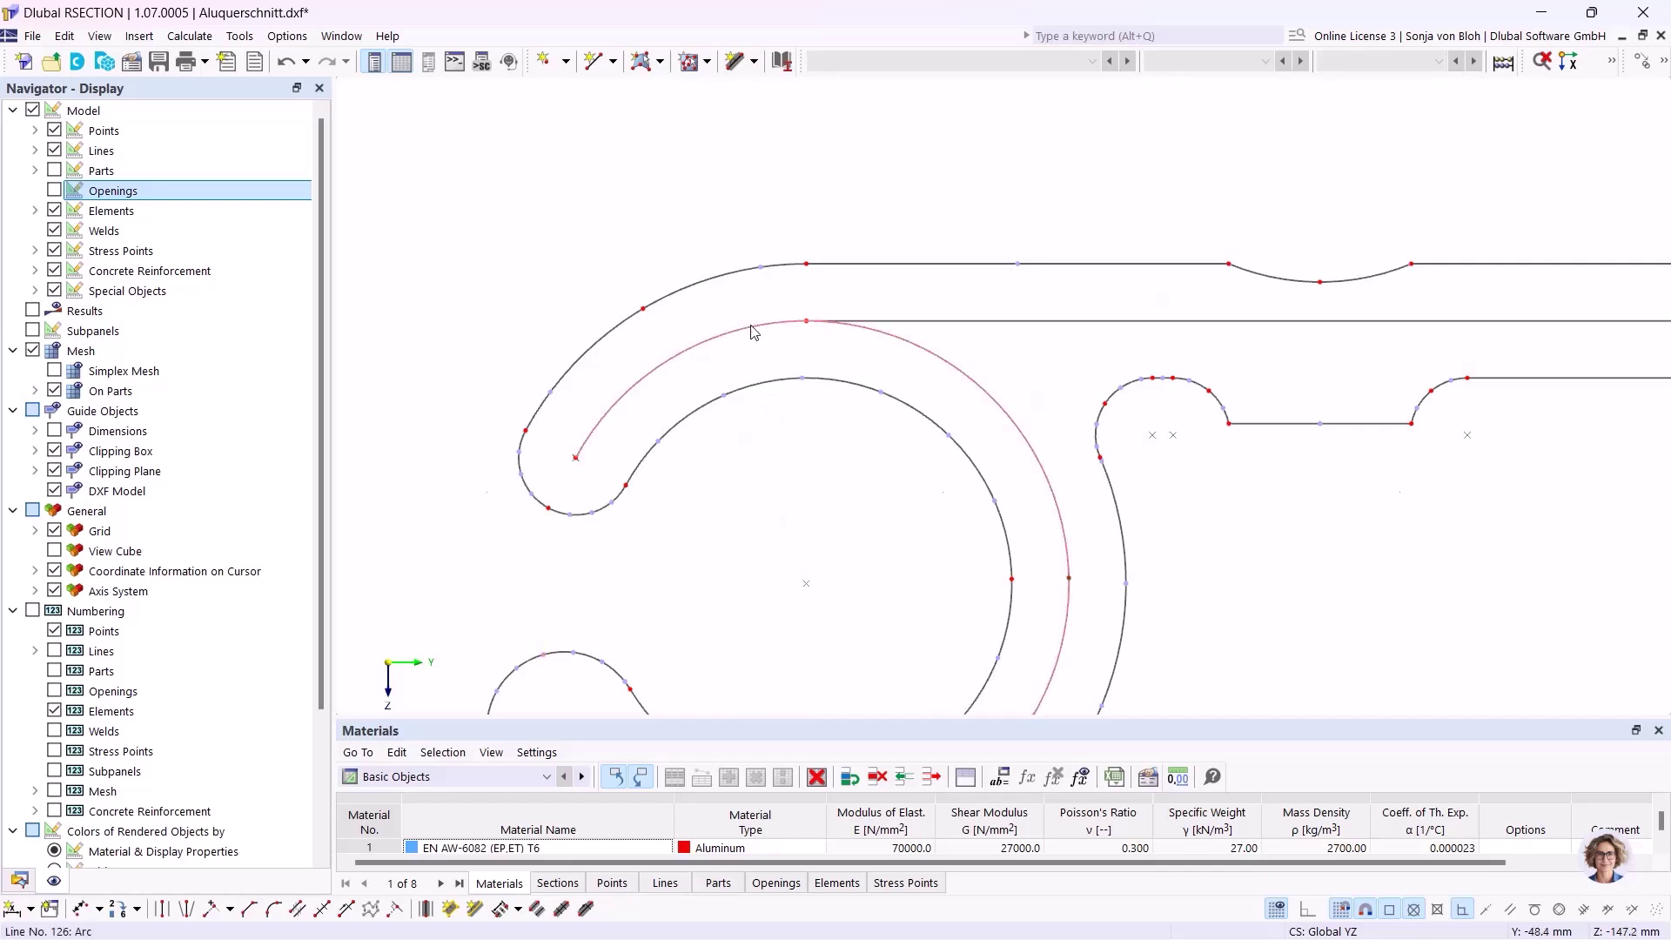
pyautogui.click(786, 323)
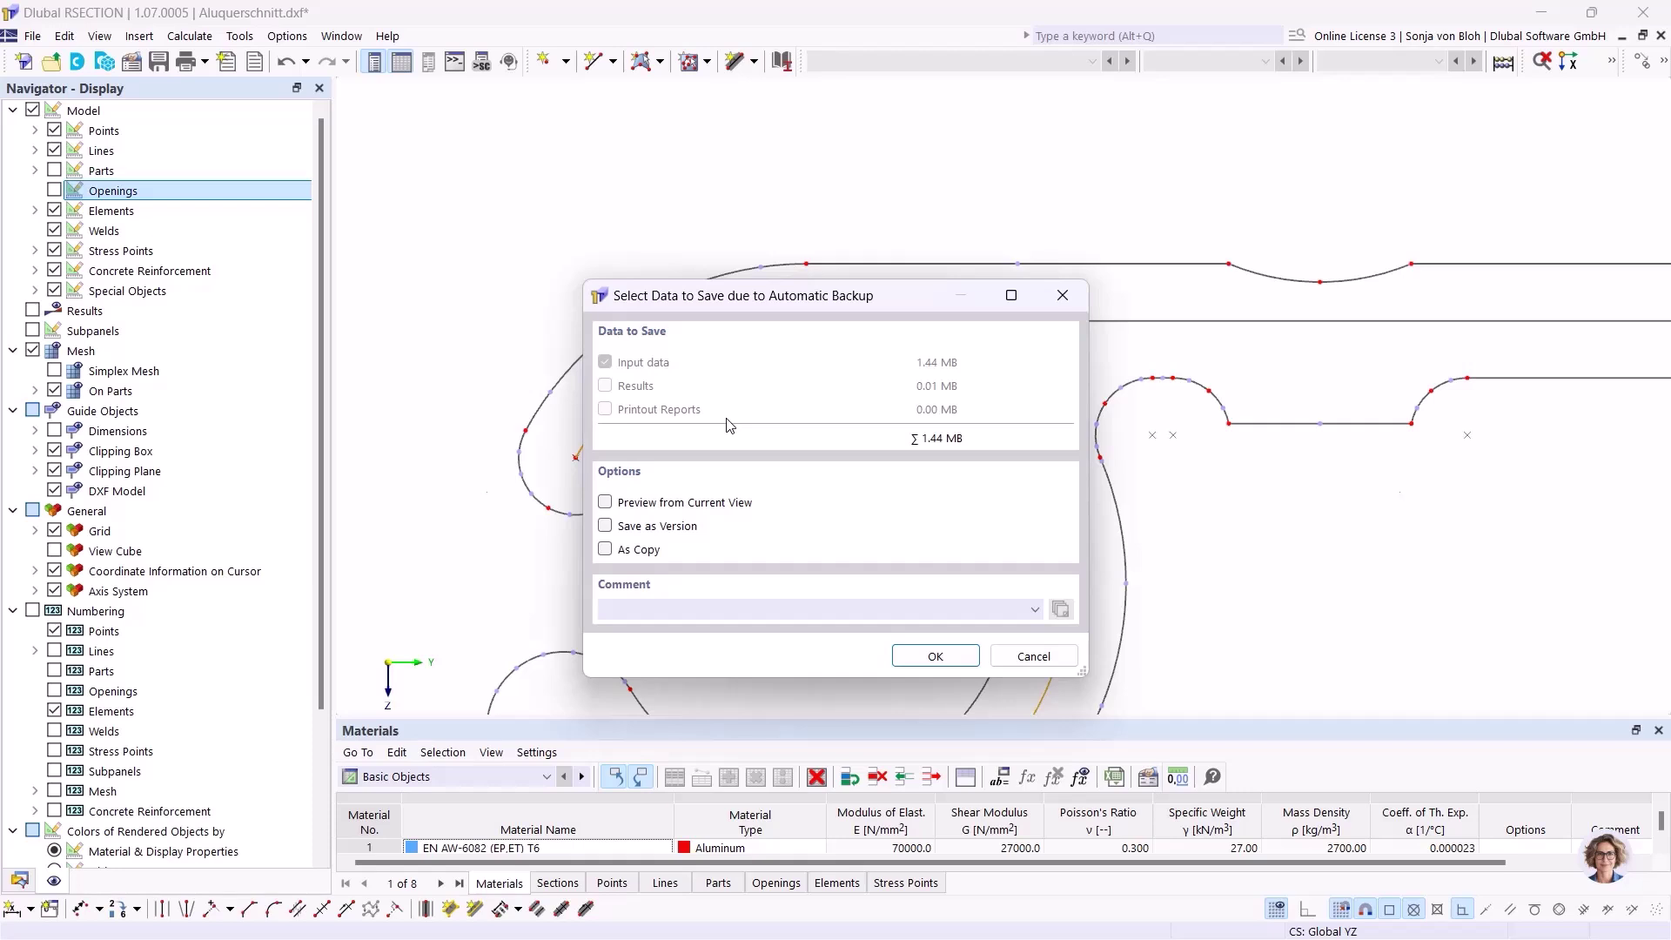
pyautogui.click(1063, 295)
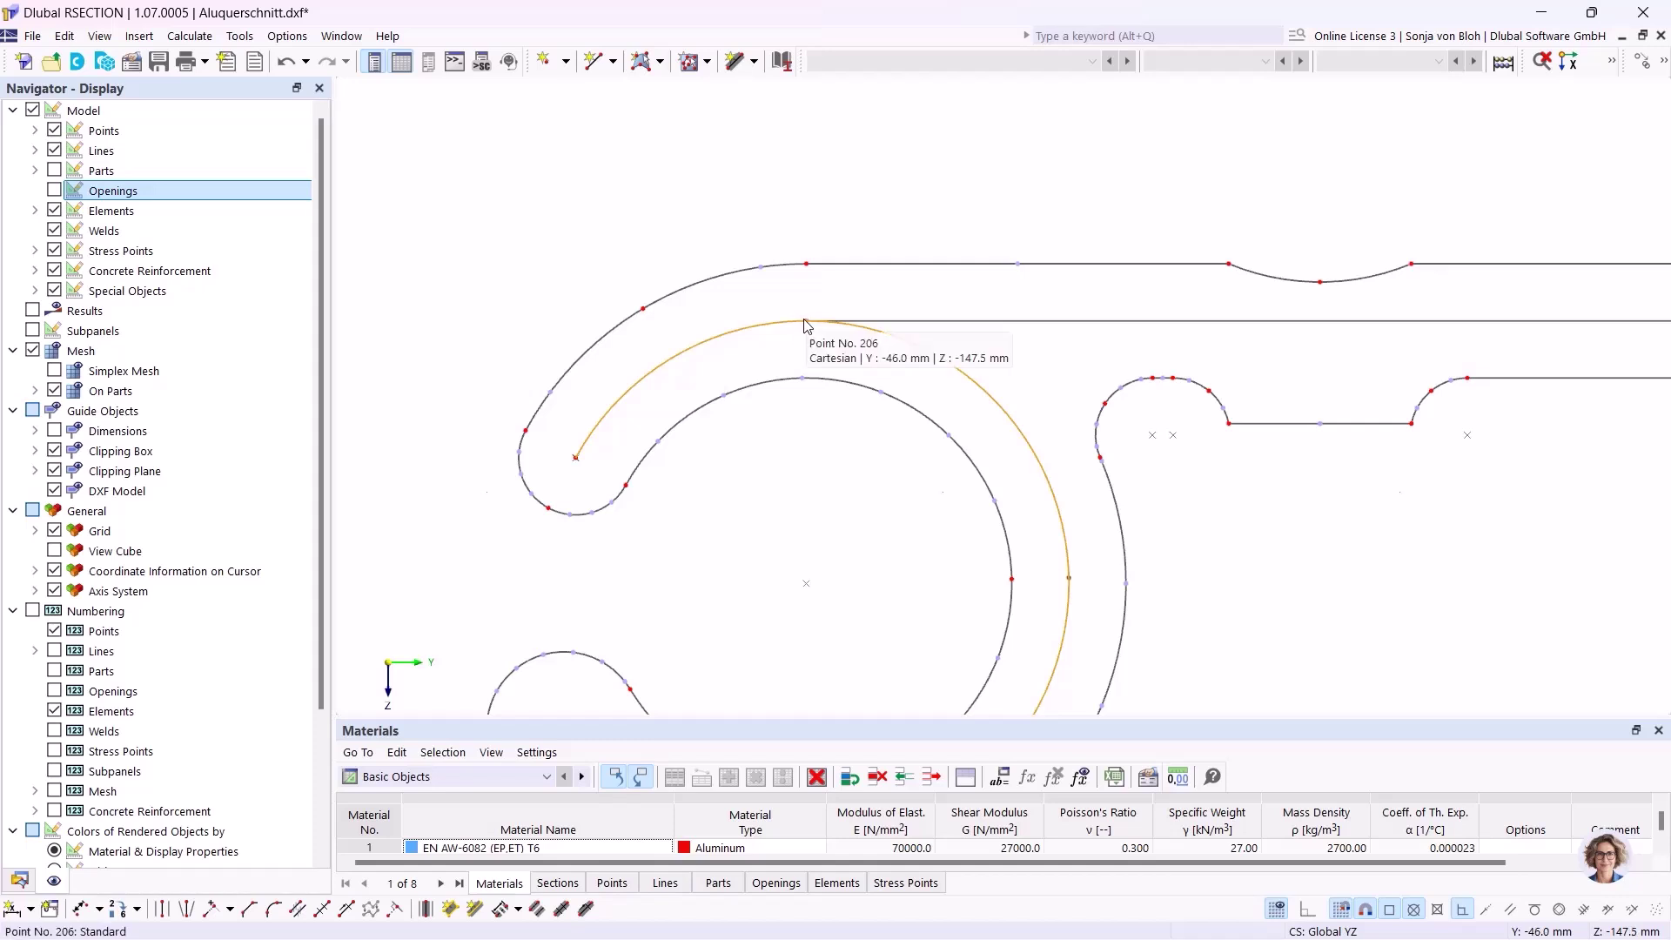
pyautogui.click(1664, 62)
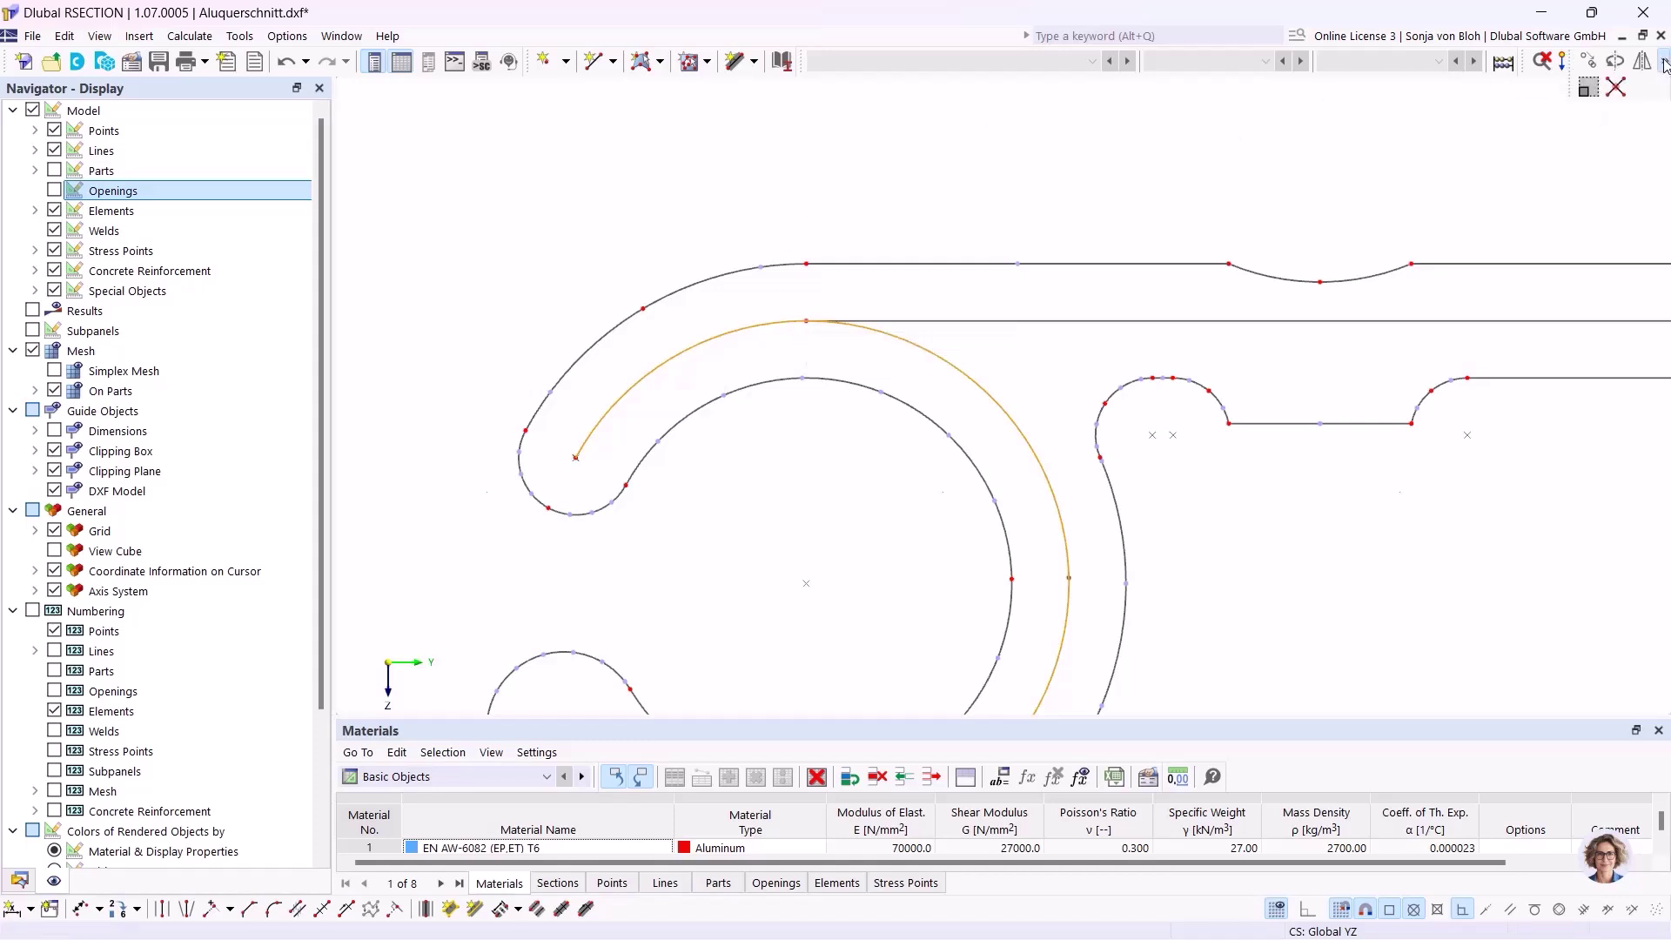
pyautogui.click(1615, 89)
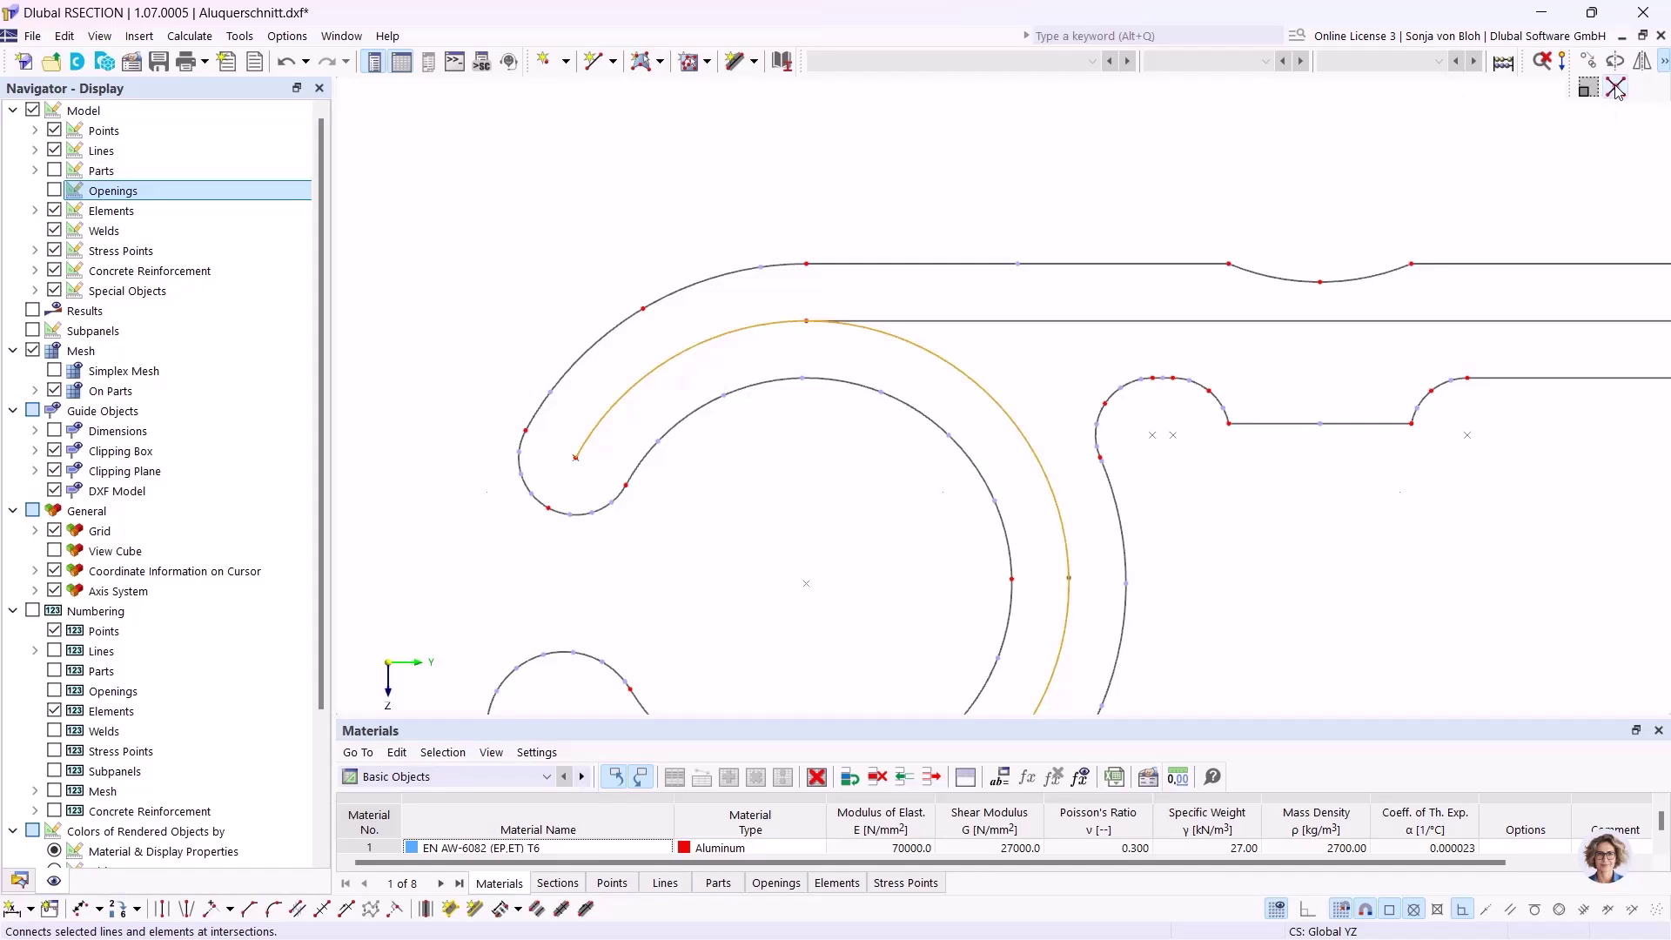
pyautogui.moveTo(770, 285); pyautogui.dragTo(871, 359)
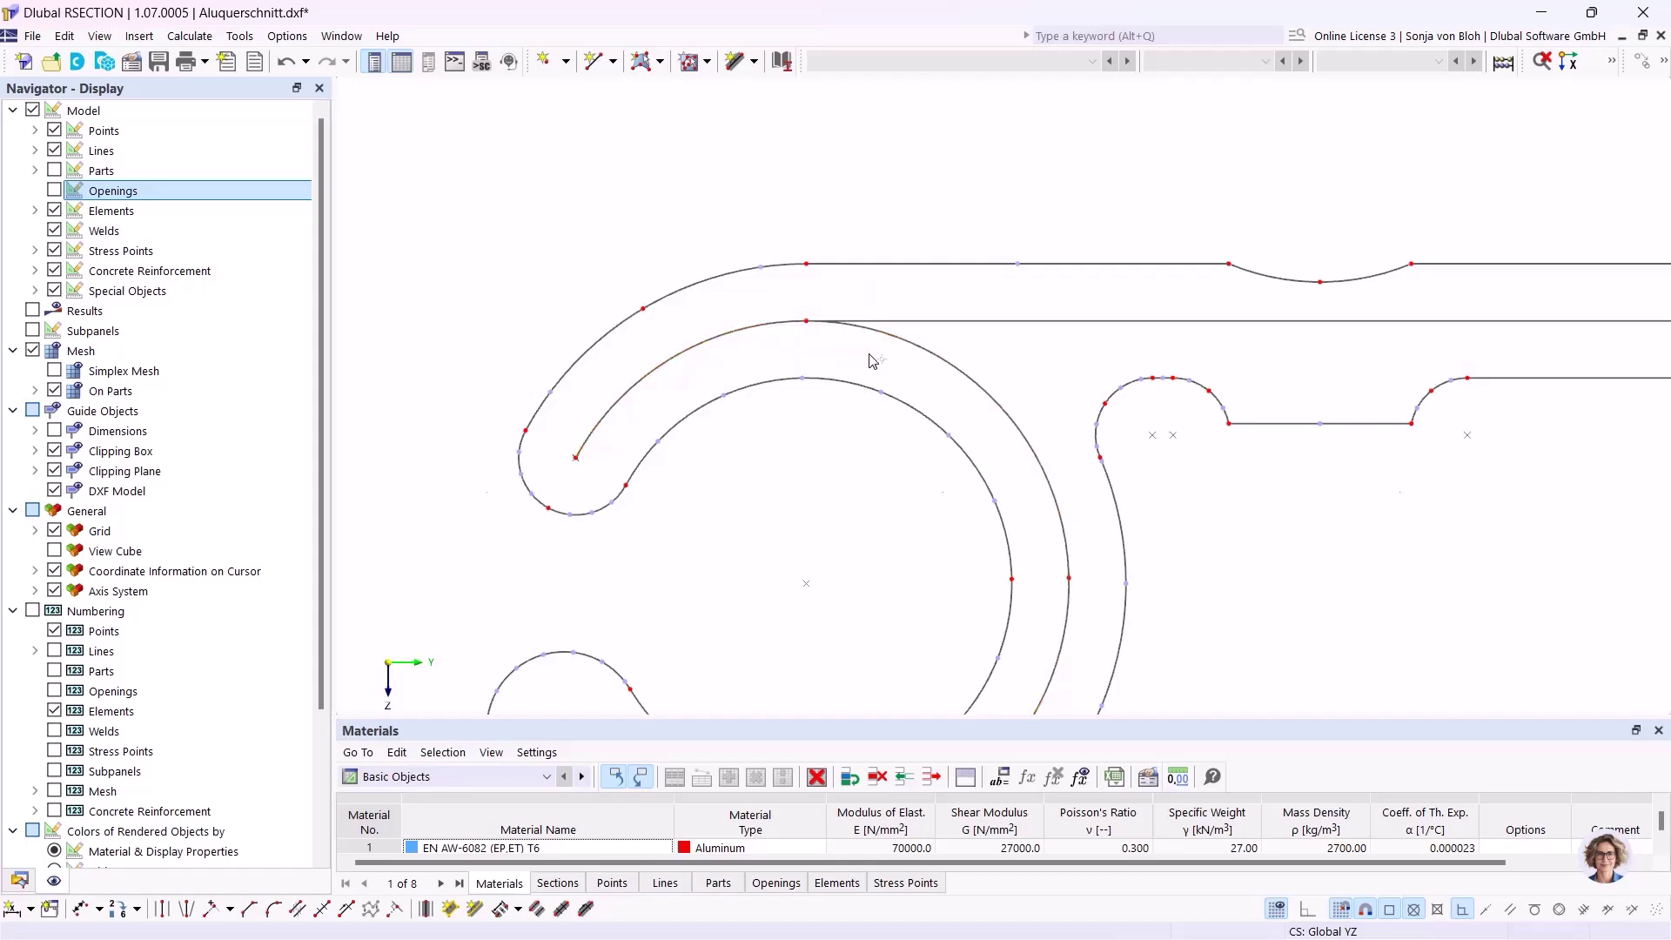
pyautogui.click(759, 336)
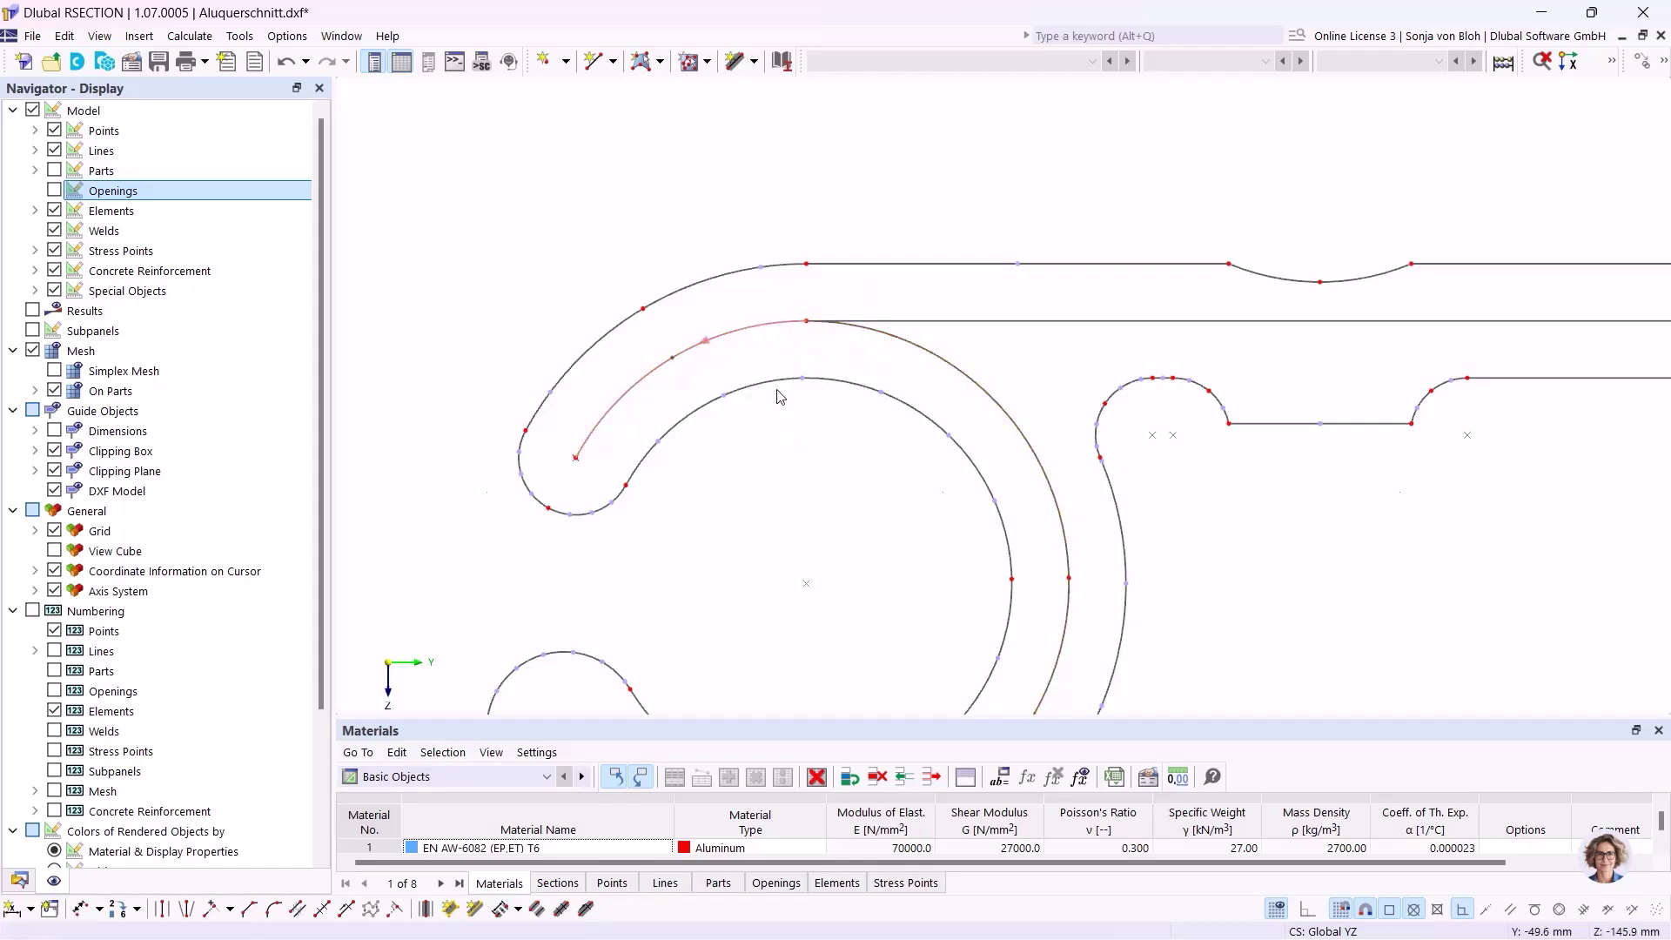
pyautogui.click(879, 338)
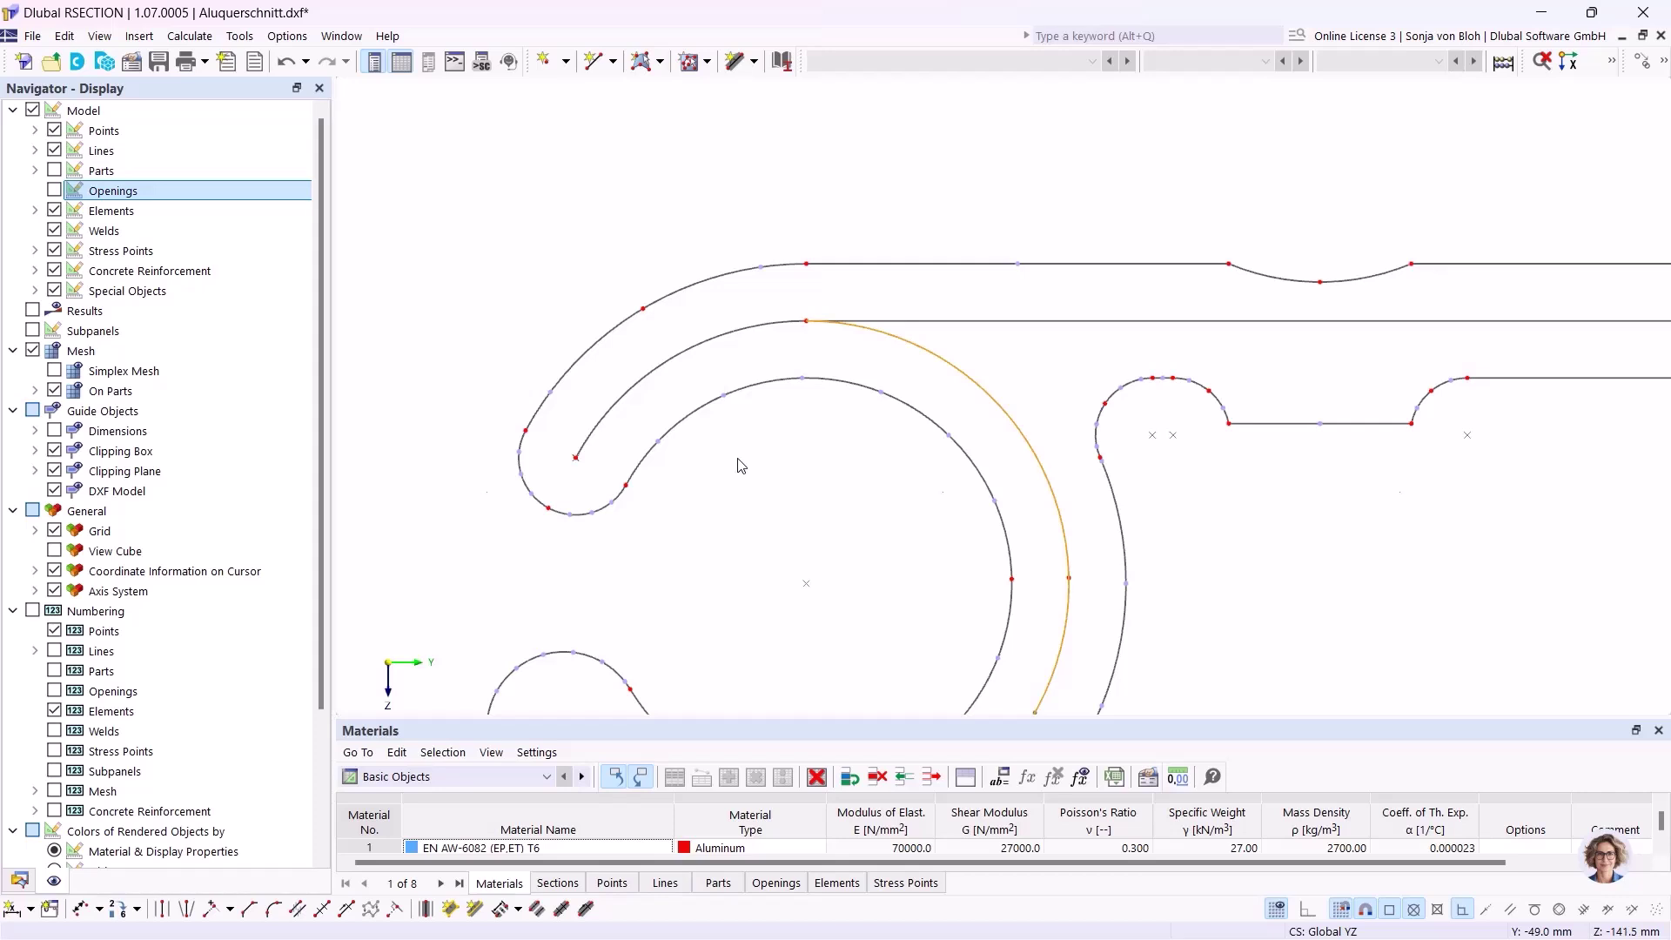
pyautogui.click(707, 511)
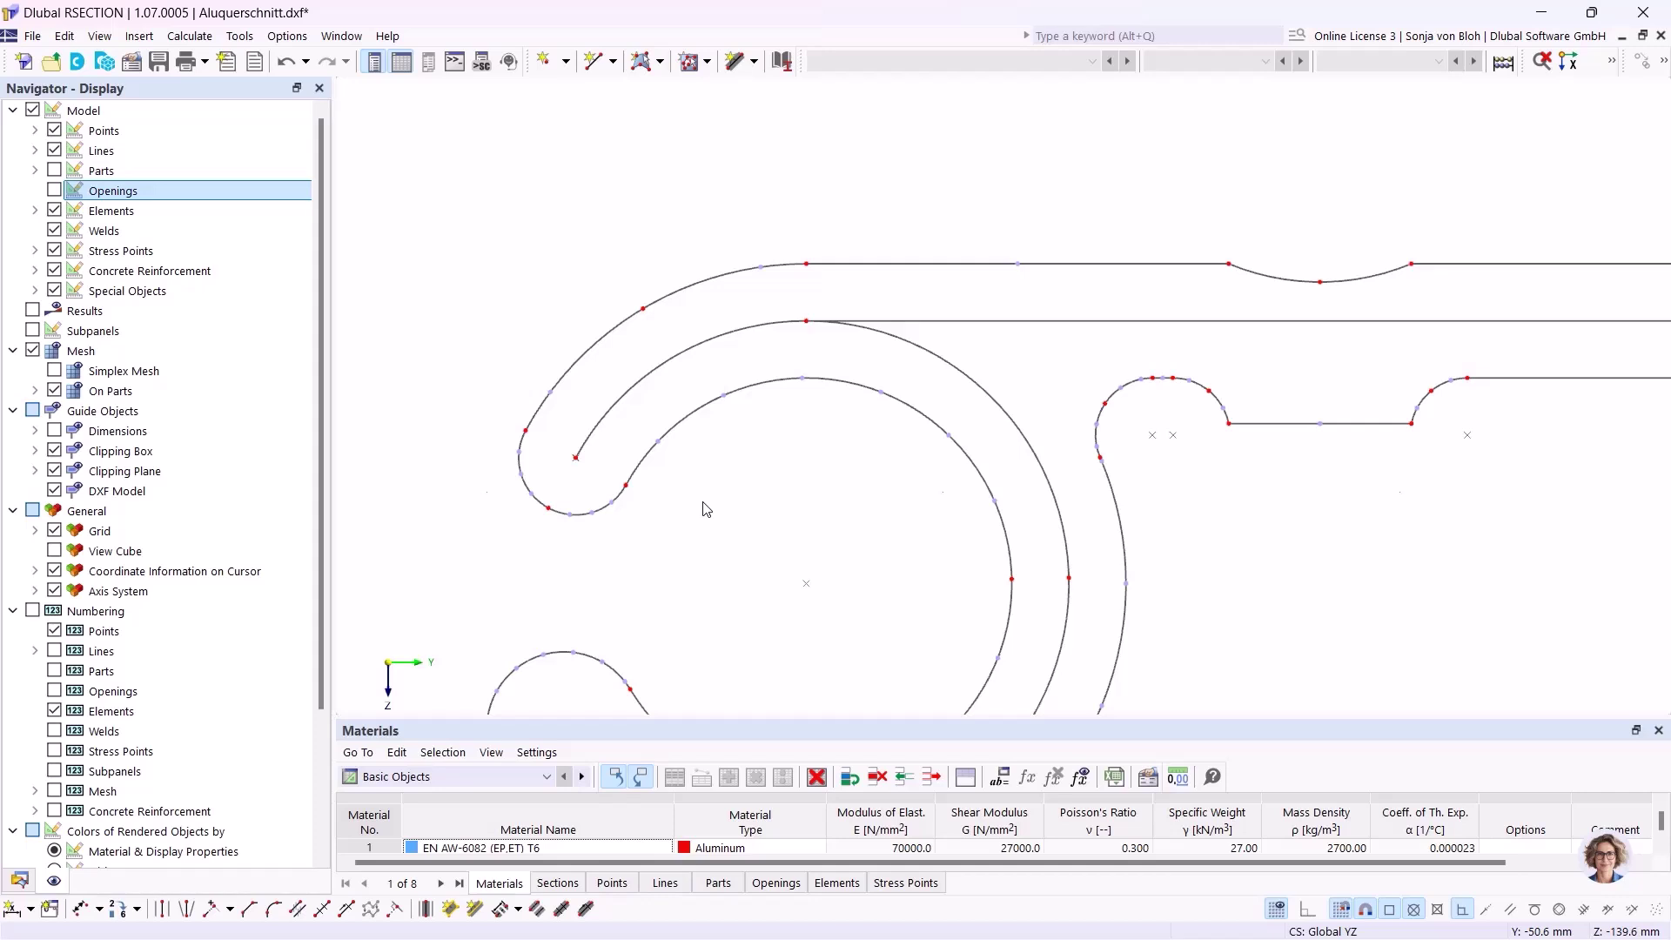
# Step: Create elements with a thickness of 5 mm on the flange, corner arc, short connecting and left web center lines (125, 126, 128-130)
pyautogui.click(476, 911)
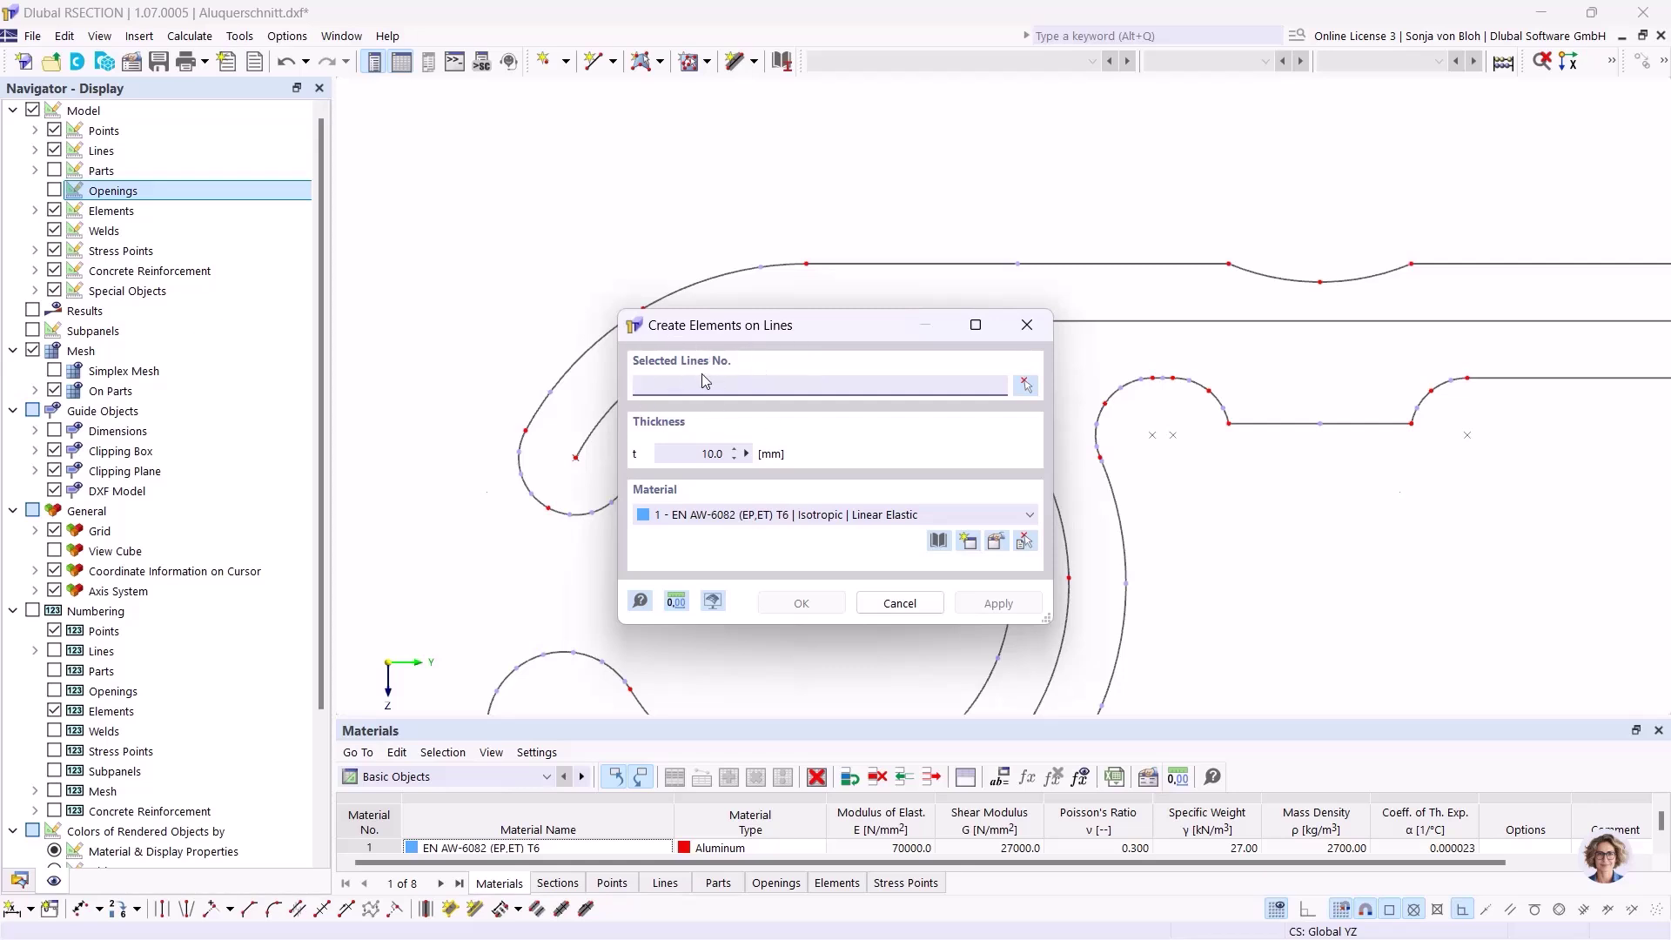
pyautogui.click(1030, 389)
pyautogui.click(1009, 322)
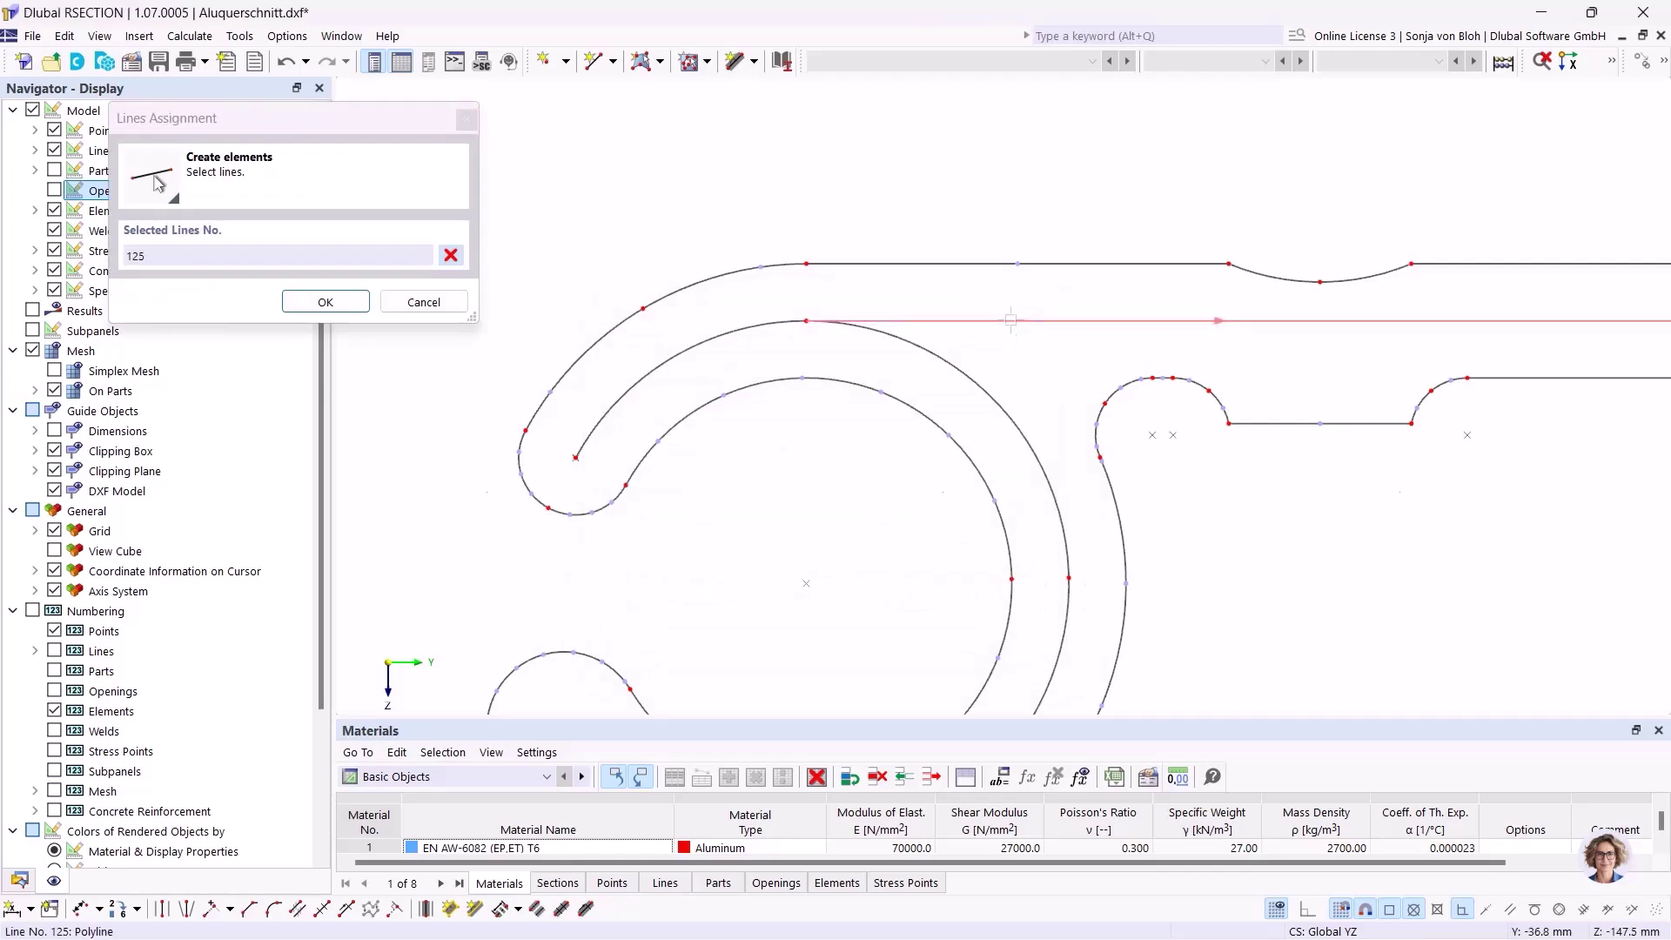
pyautogui.click(750, 334)
pyautogui.click(882, 355)
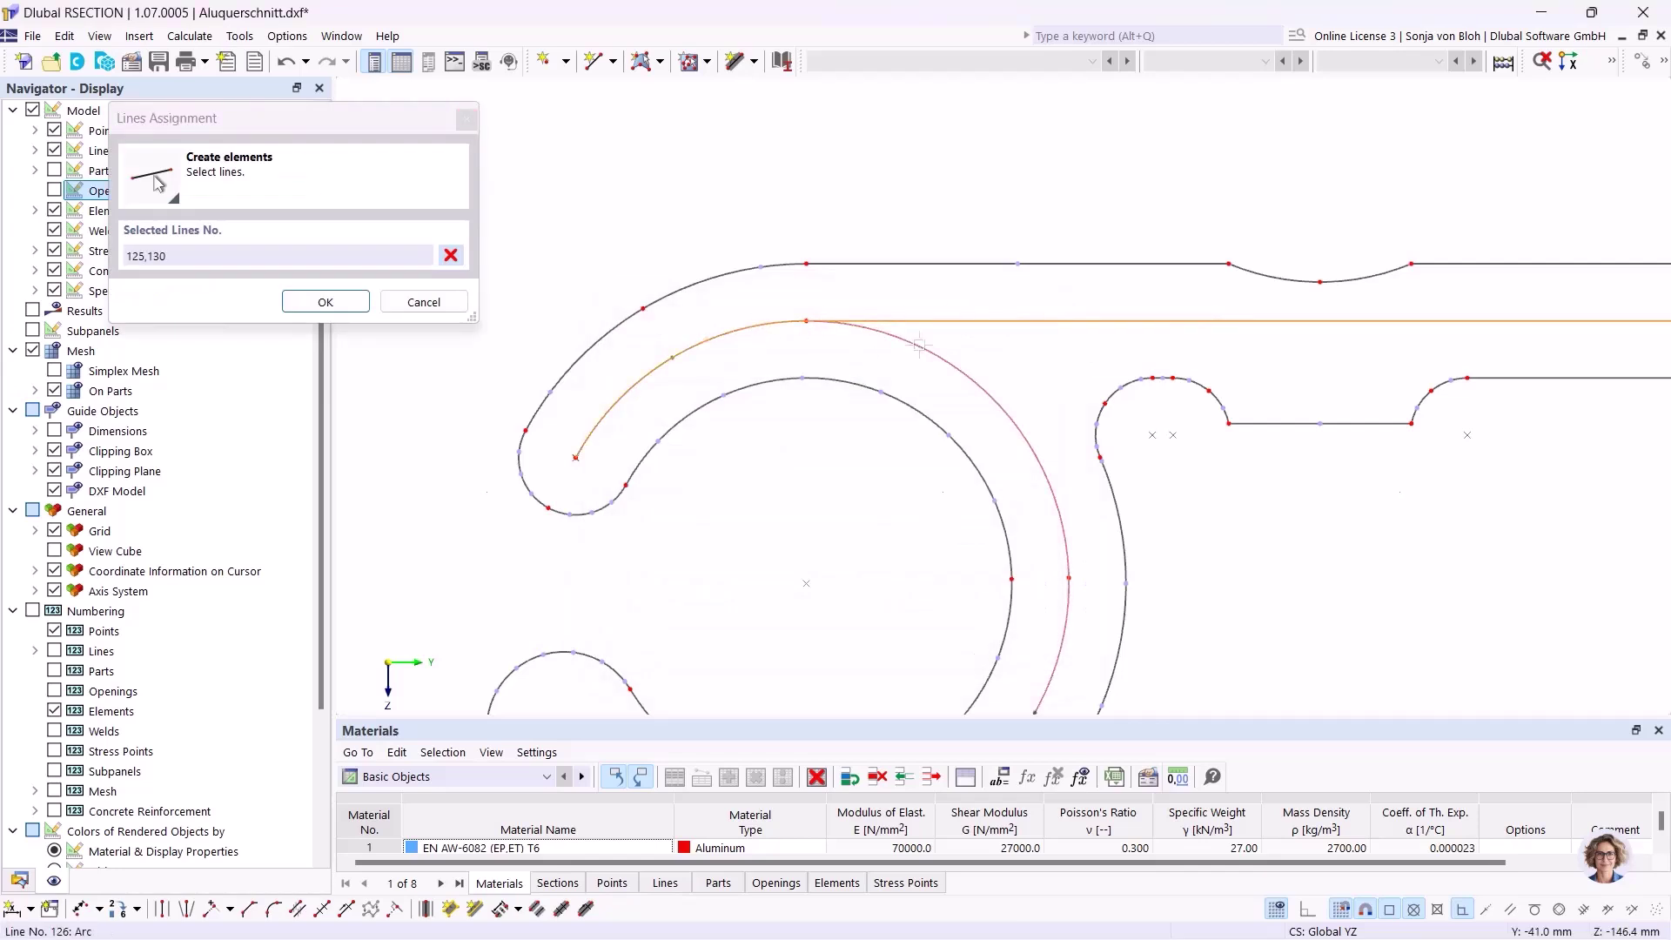
pyautogui.scroll(-4, 874, 315)
pyautogui.scroll(5, 700, 505)
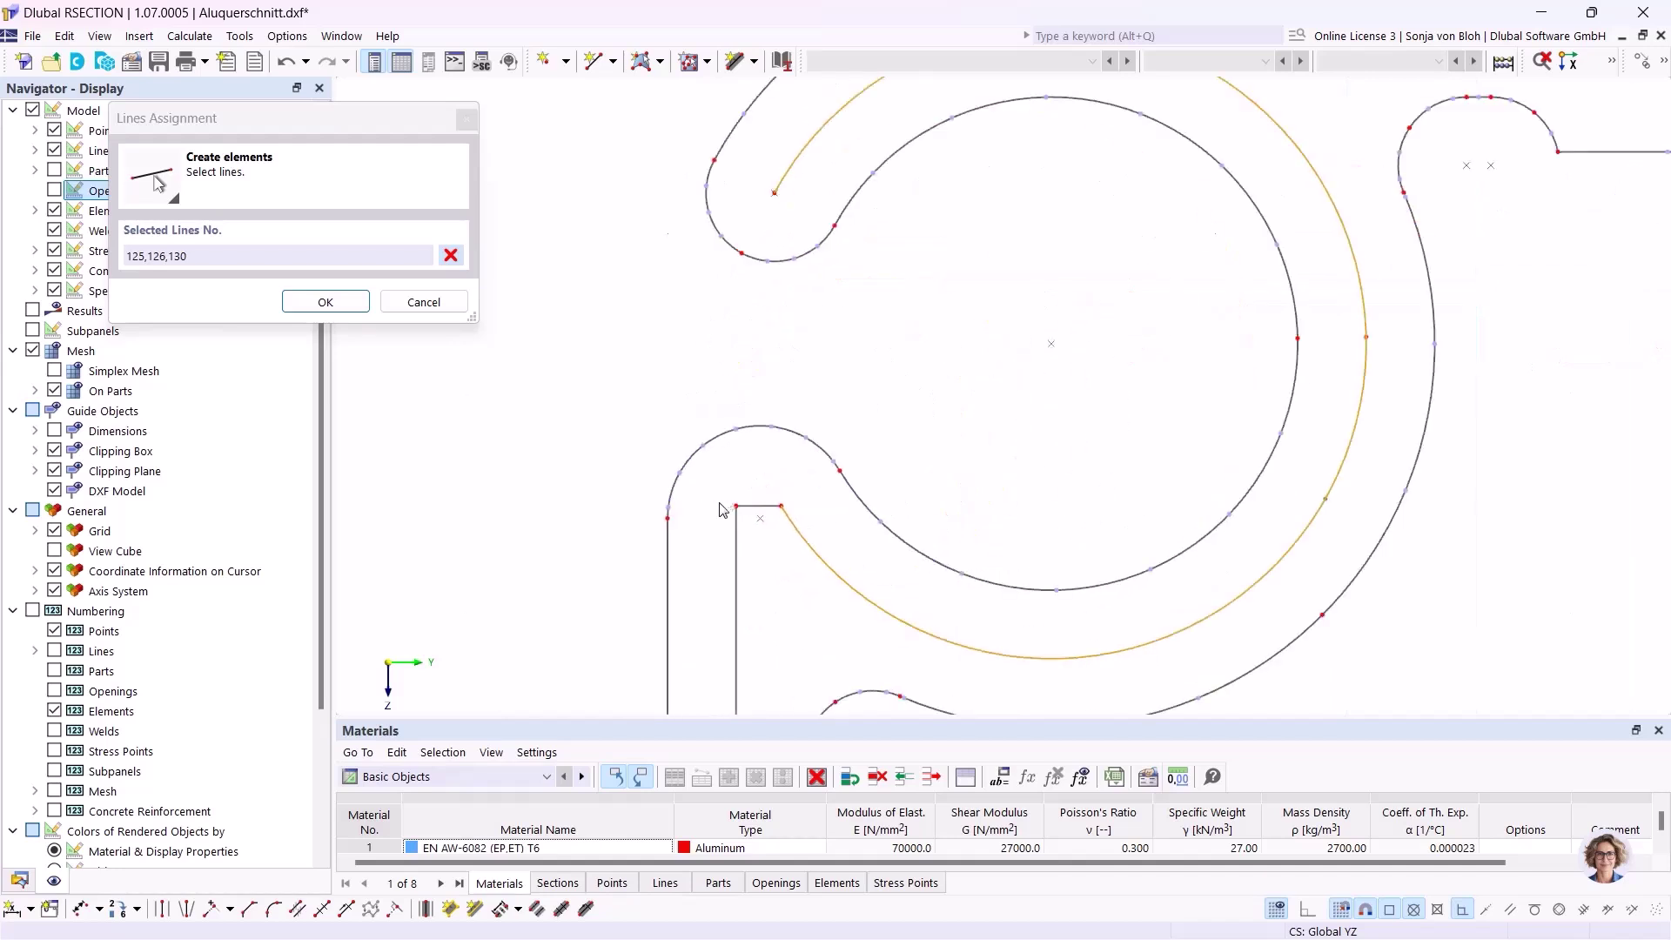
pyautogui.click(757, 506)
pyautogui.click(736, 575)
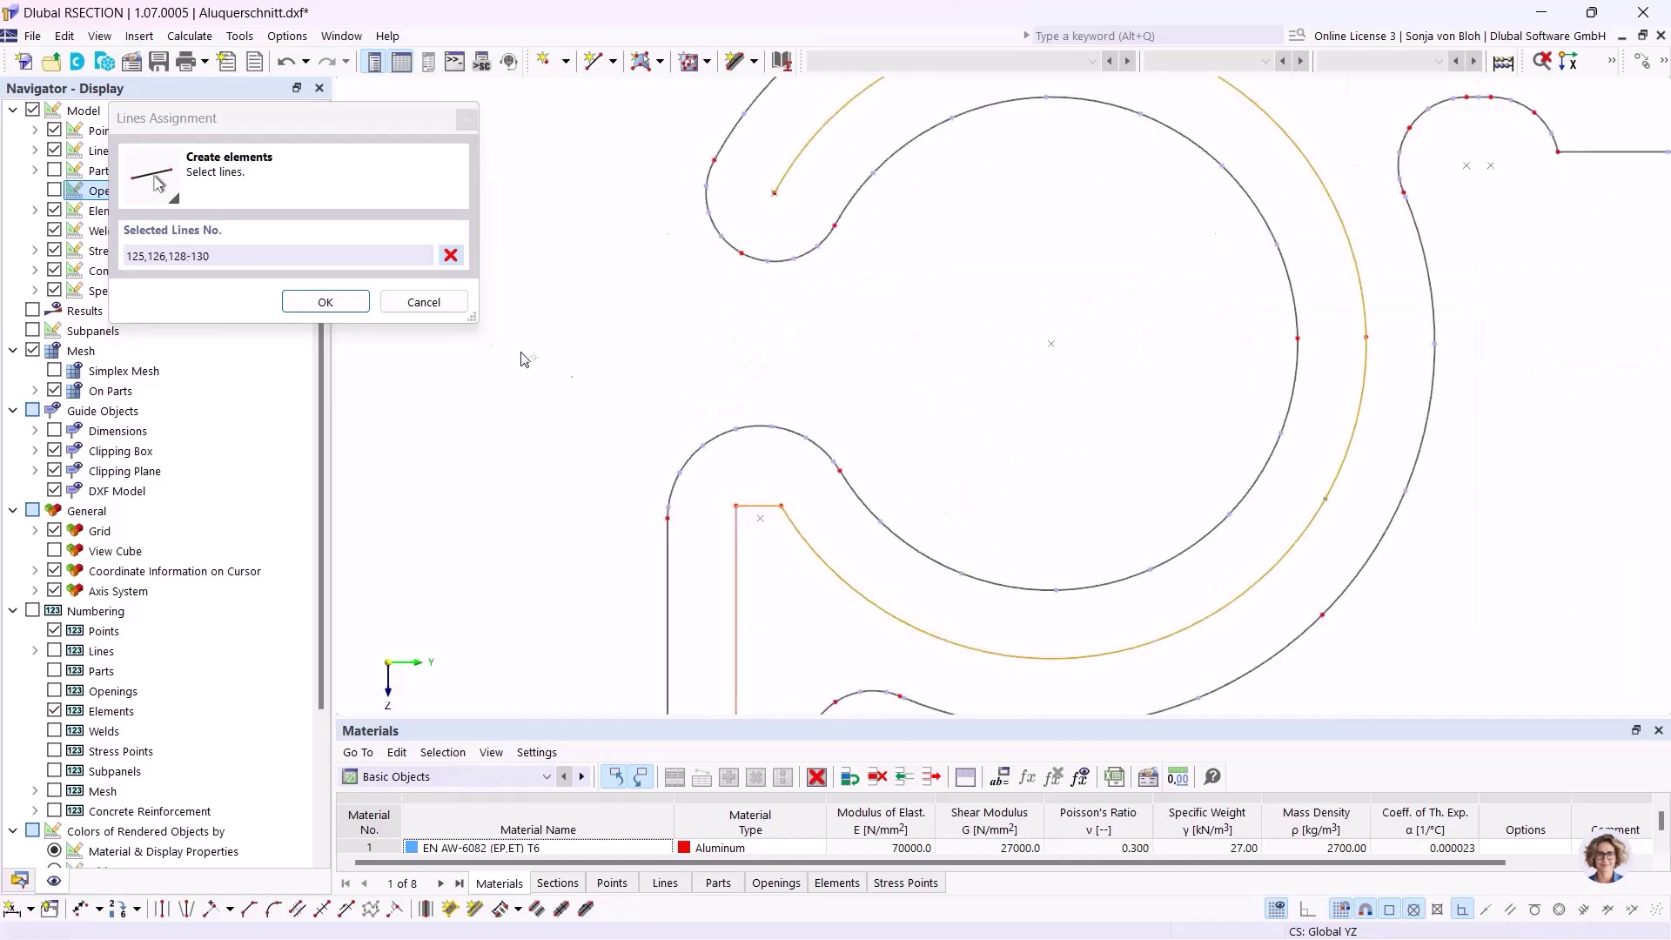
pyautogui.click(335, 301)
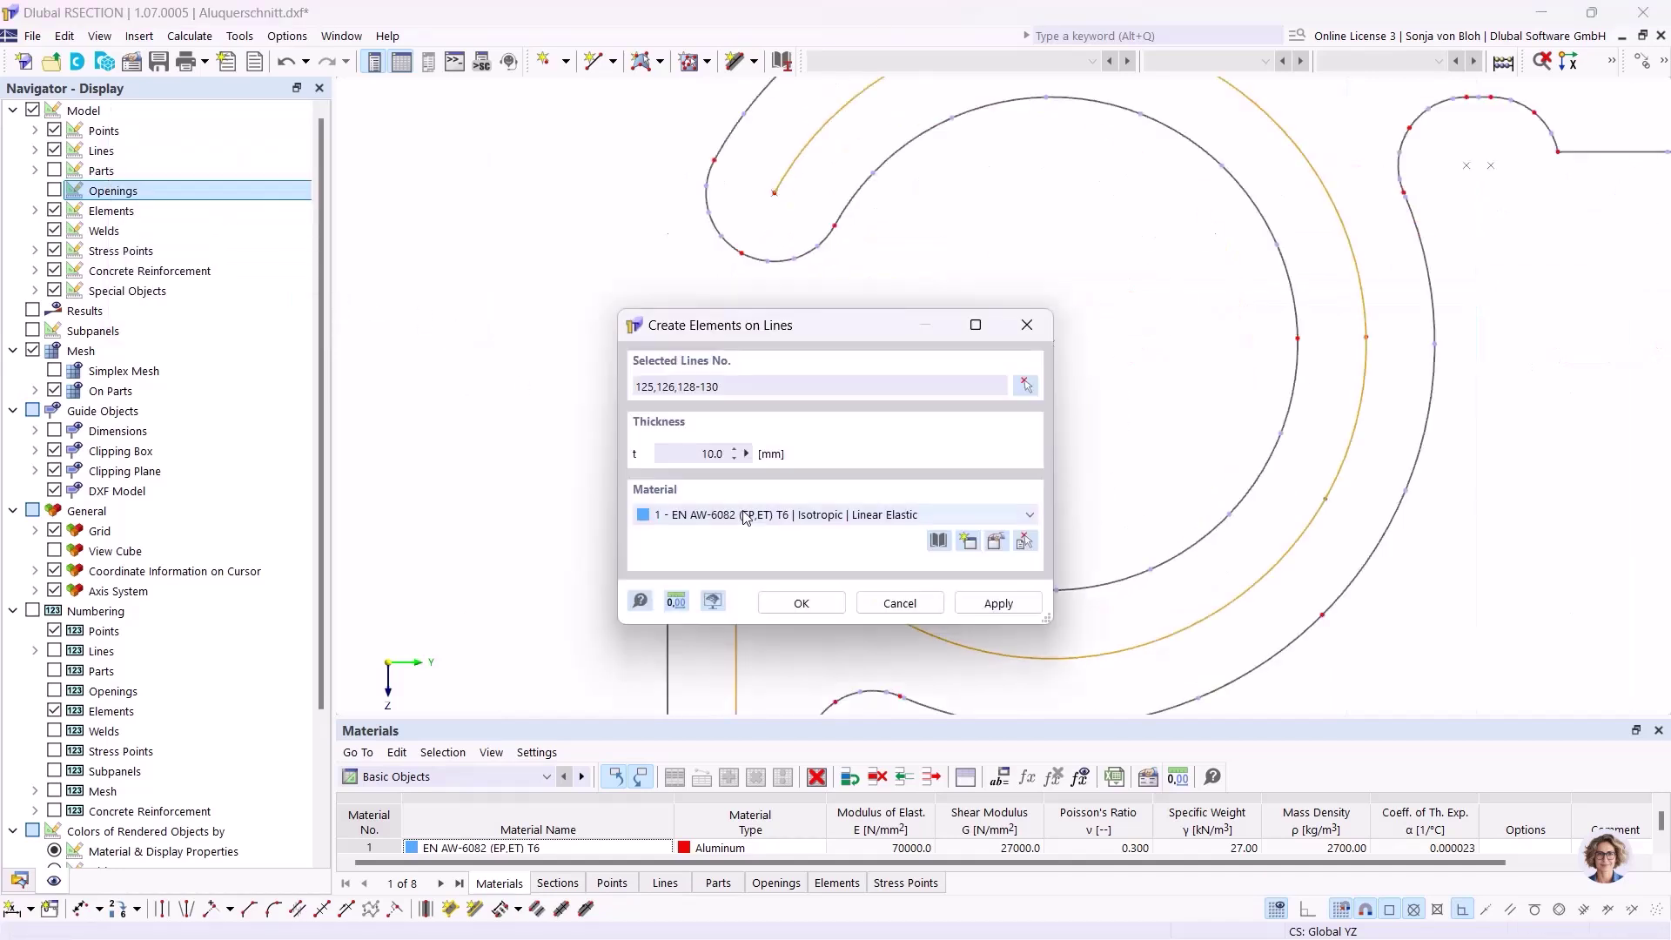
pyautogui.click(692, 453)
pyautogui.write('5')
pyautogui.click(801, 602)
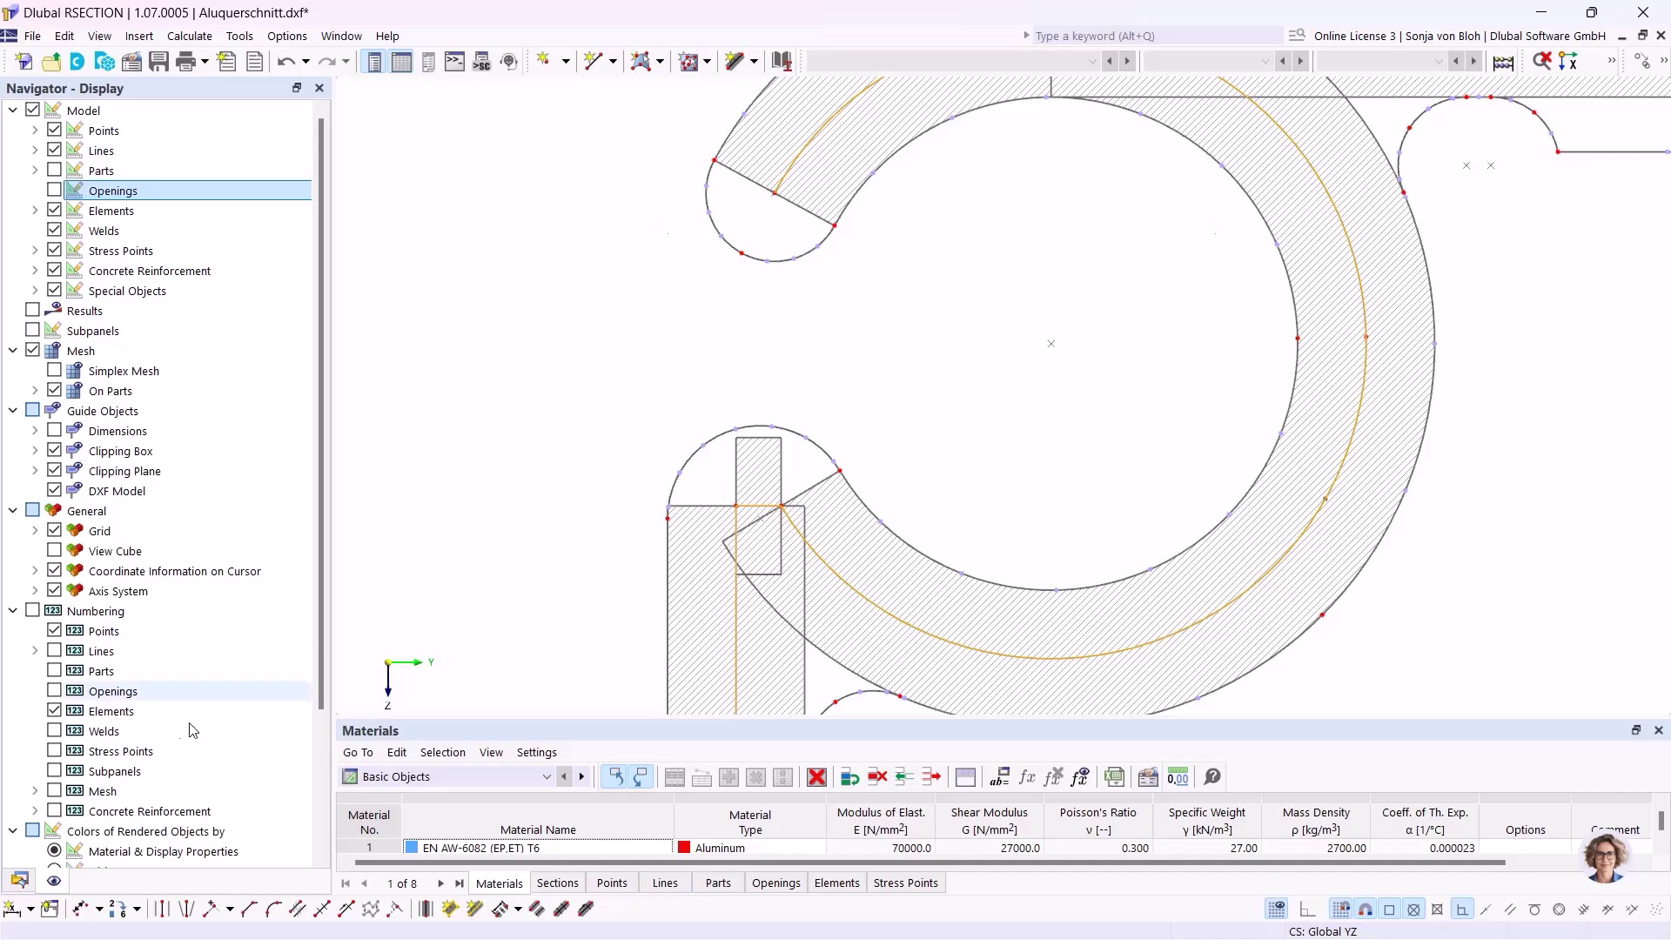
# Step: Mirror elements 1 to 5 as a copy about the axis parallel to Z through the point Y 0.0, Z 0.0 mm
pyautogui.click(13, 879)
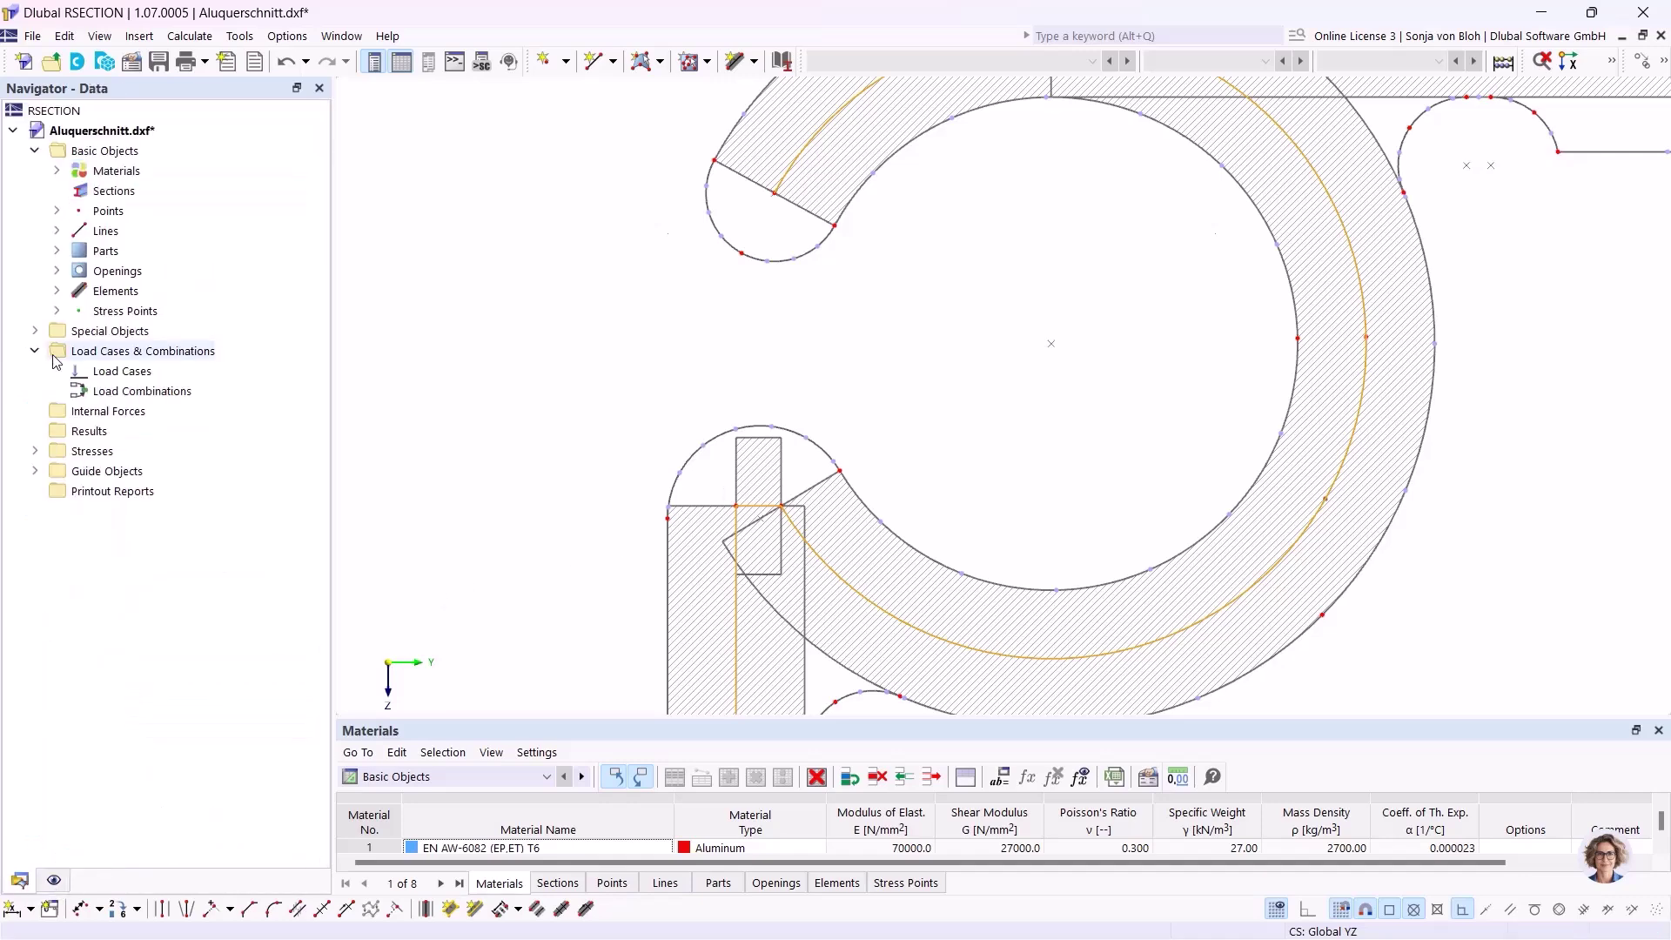
pyautogui.click(58, 291)
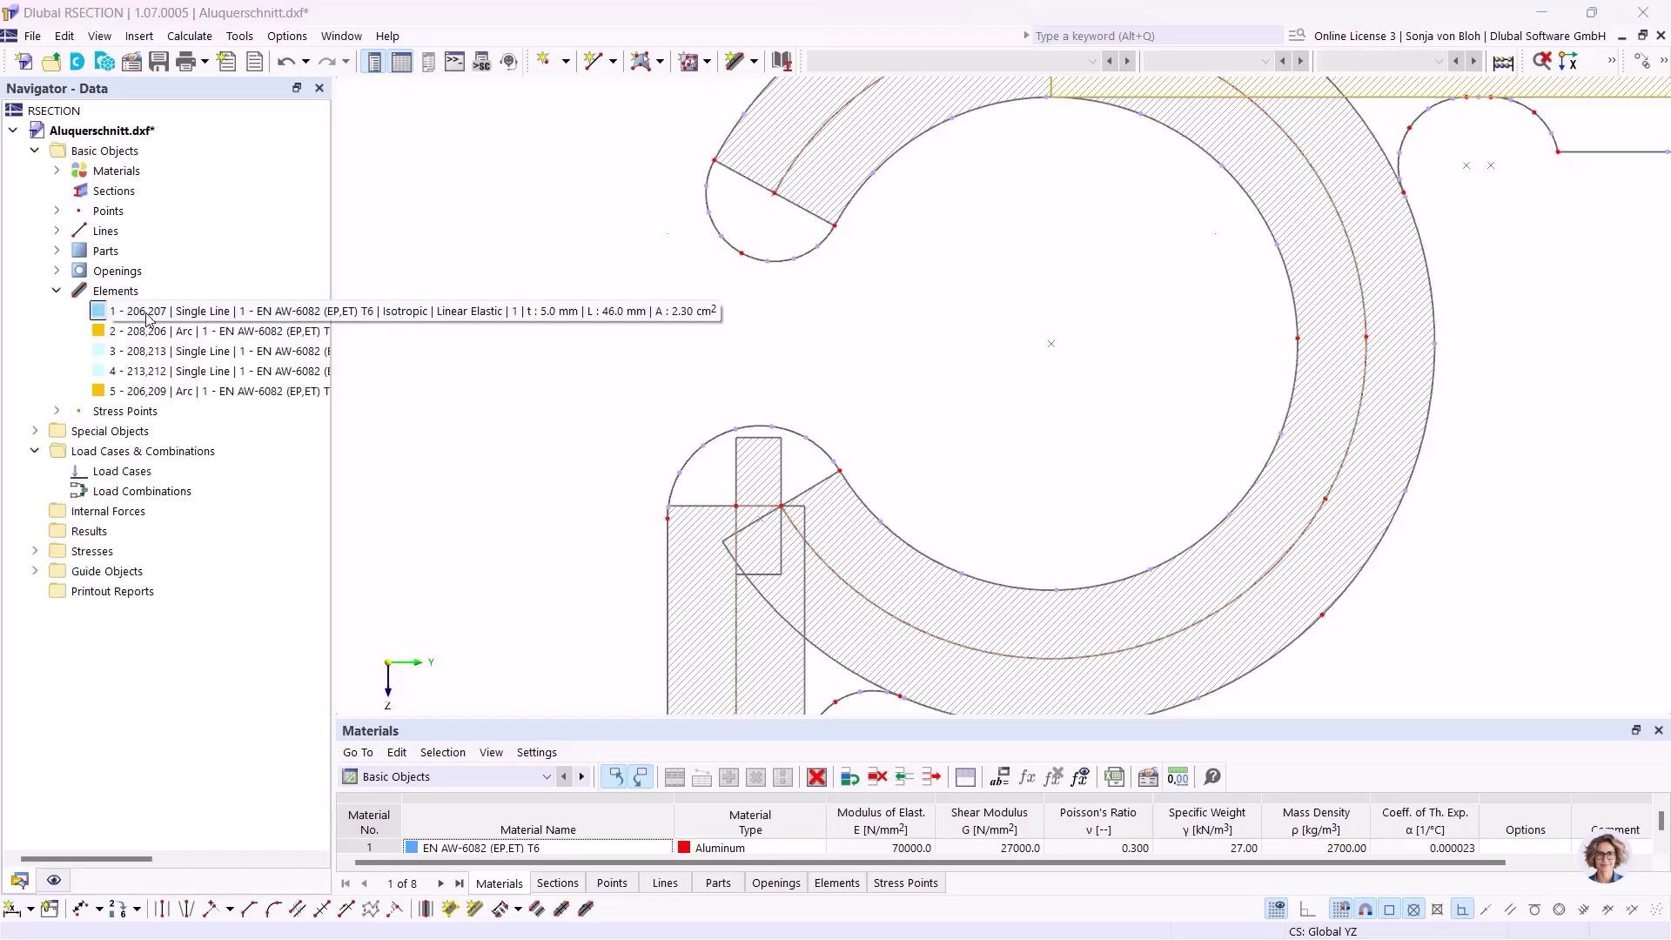
pyautogui.keyDown('shift'); pyautogui.click(181, 393); pyautogui.keyUp('shift')
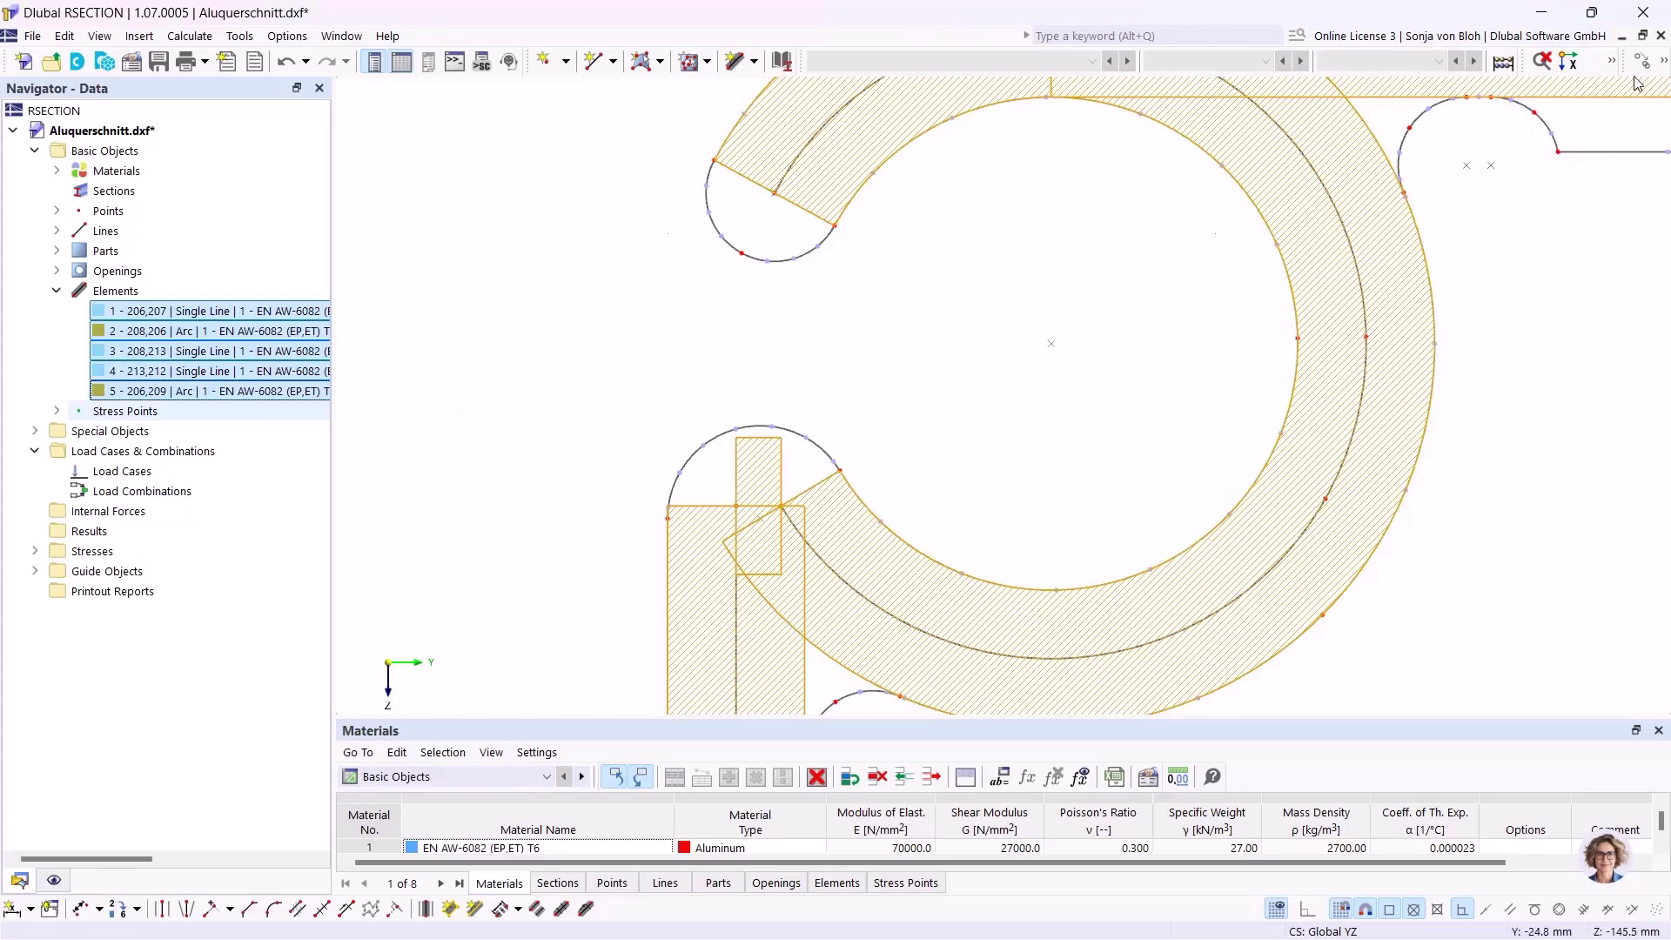
pyautogui.click(1661, 64)
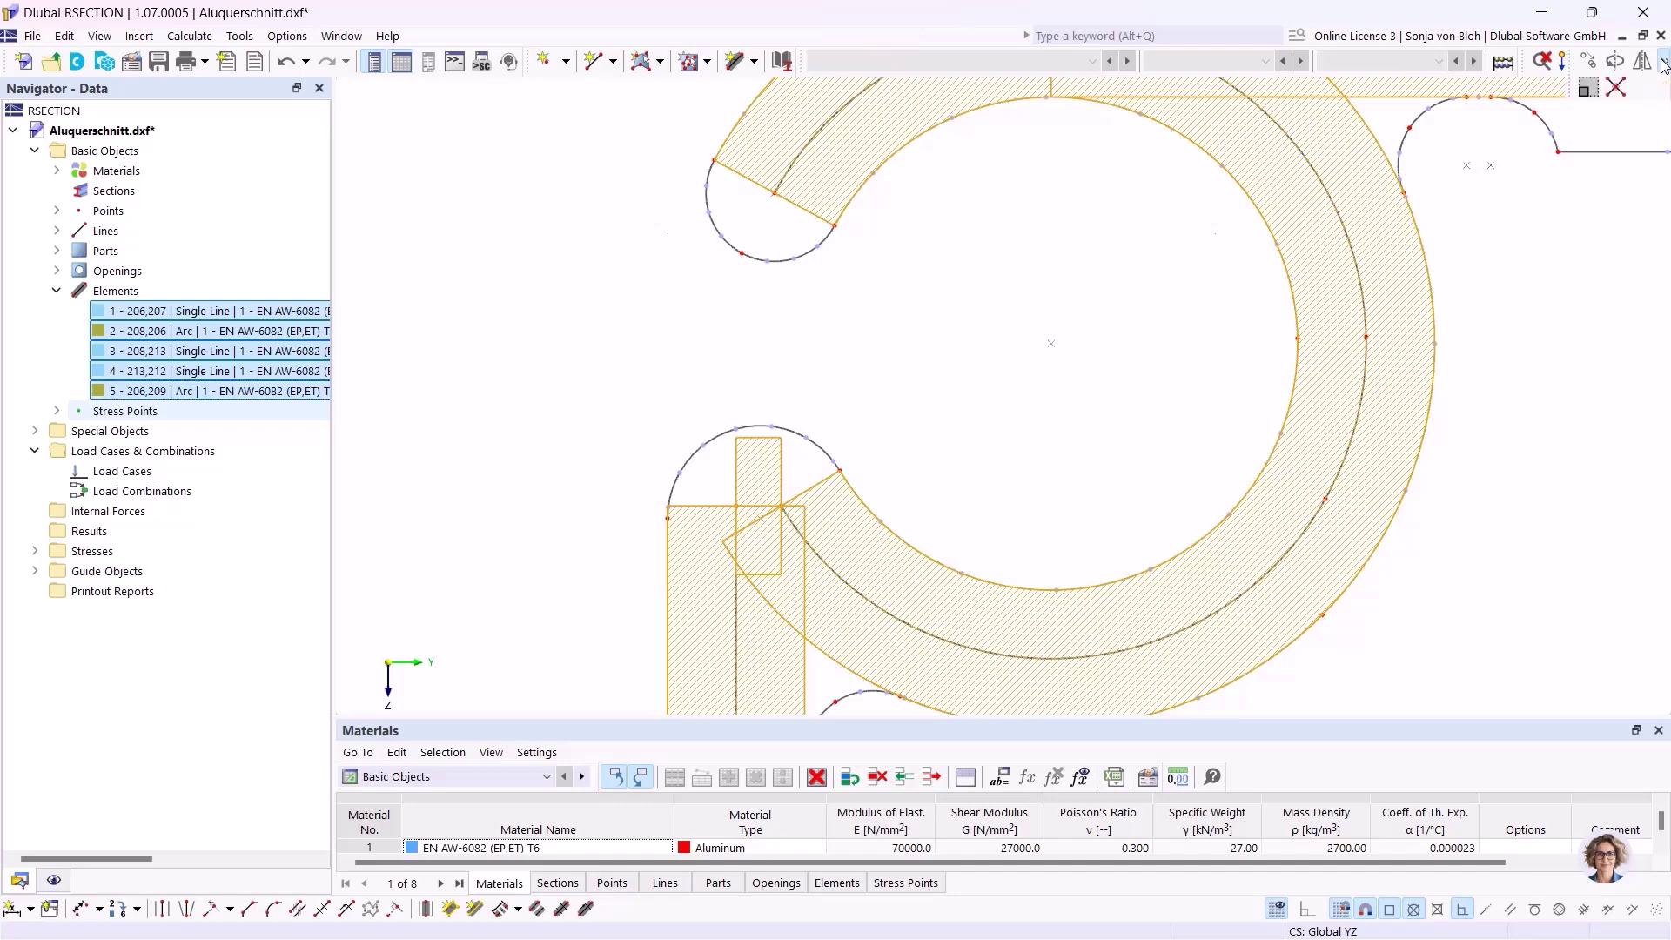
pyautogui.click(1642, 65)
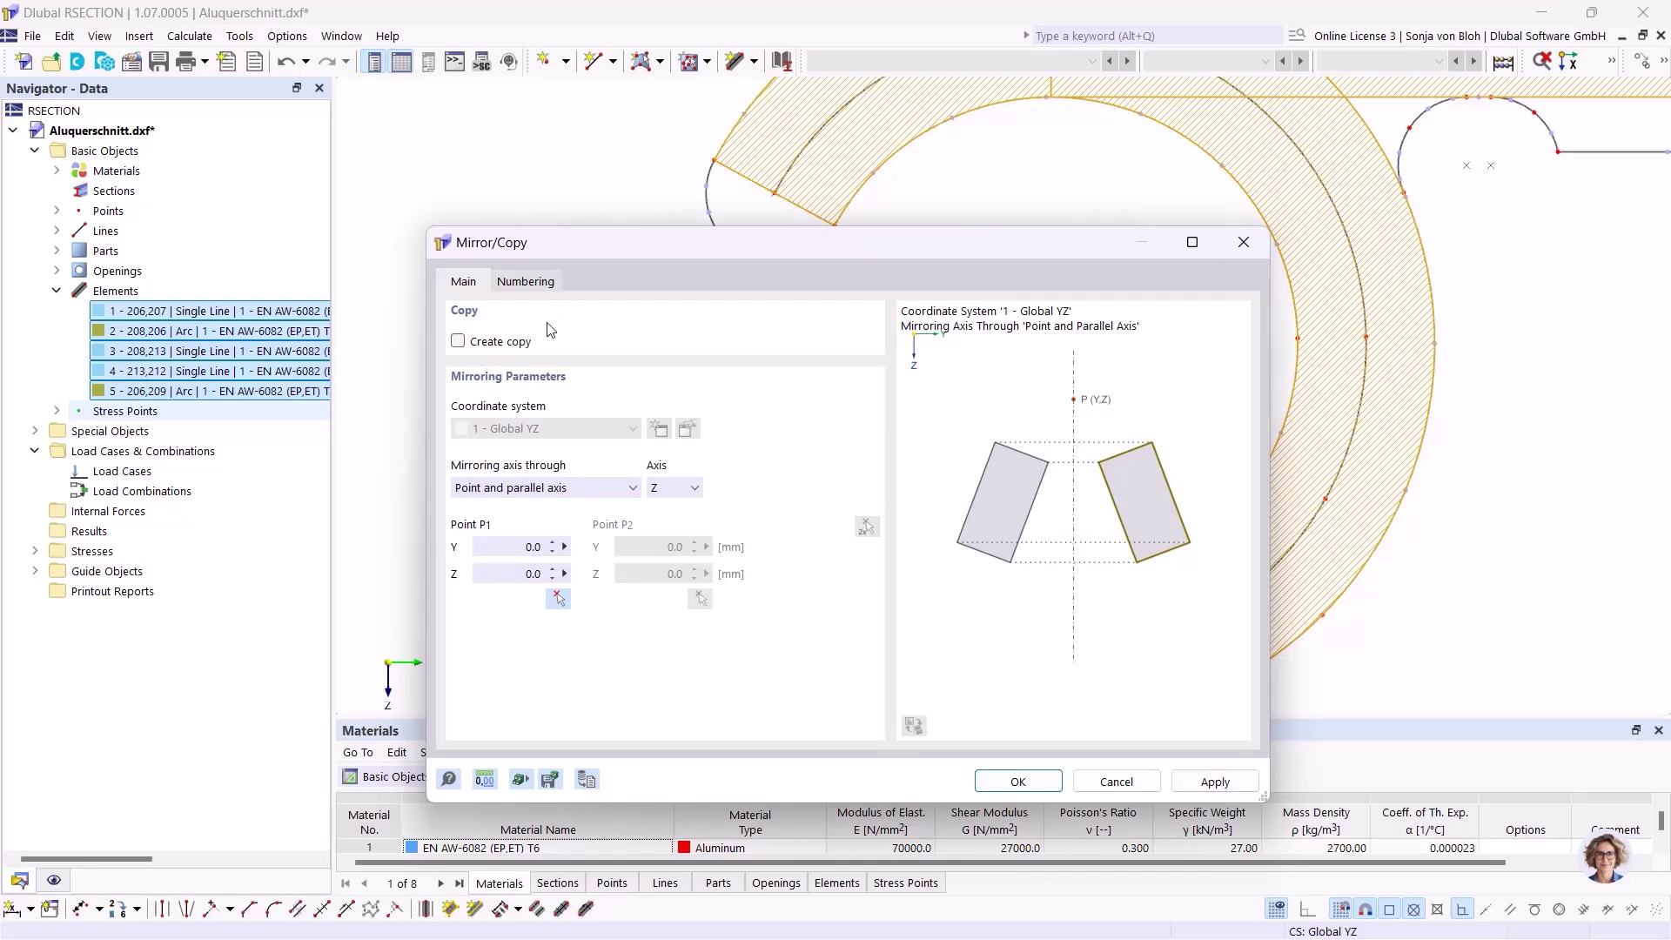
pyautogui.click(457, 341)
pyautogui.click(1017, 782)
# Step: Mirror elements 1 to 10 as a copy about the axis parallel to Y through the point Y 0.0, Z 0.0 mm
pyautogui.scroll(-5, 818, 475)
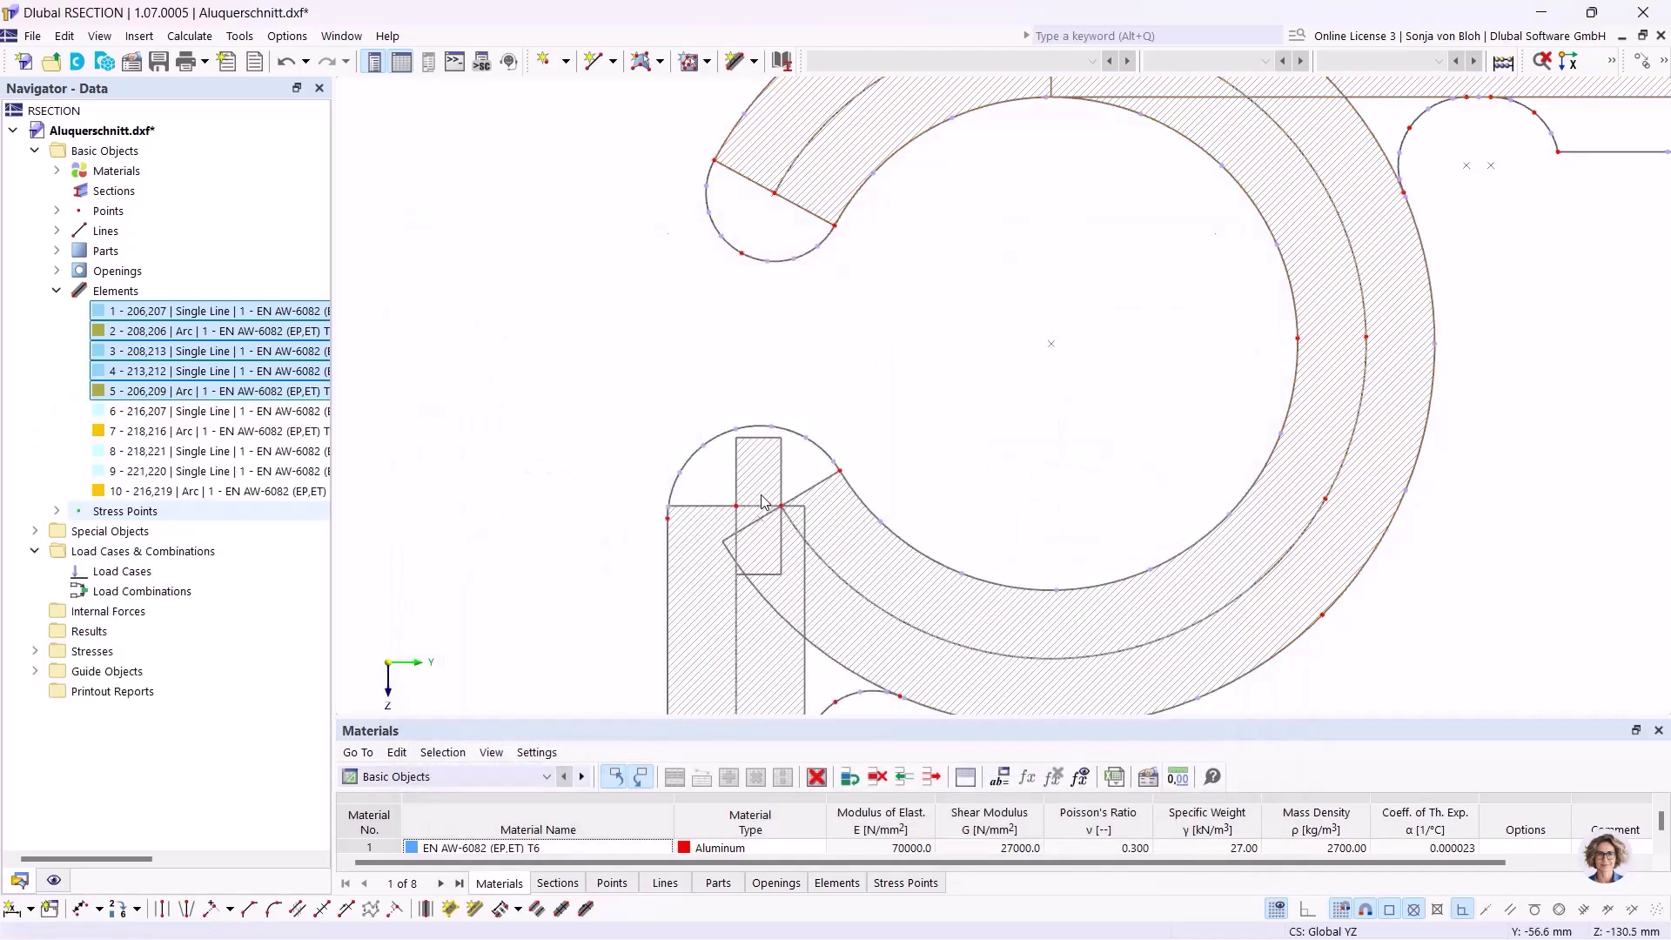
pyautogui.scroll(-3, 820, 475)
pyautogui.moveTo(871, 561); pyautogui.dragTo(774, 290, button='middle')
pyautogui.scroll(-1, 775, 293)
pyautogui.scroll(-1, 778, 298)
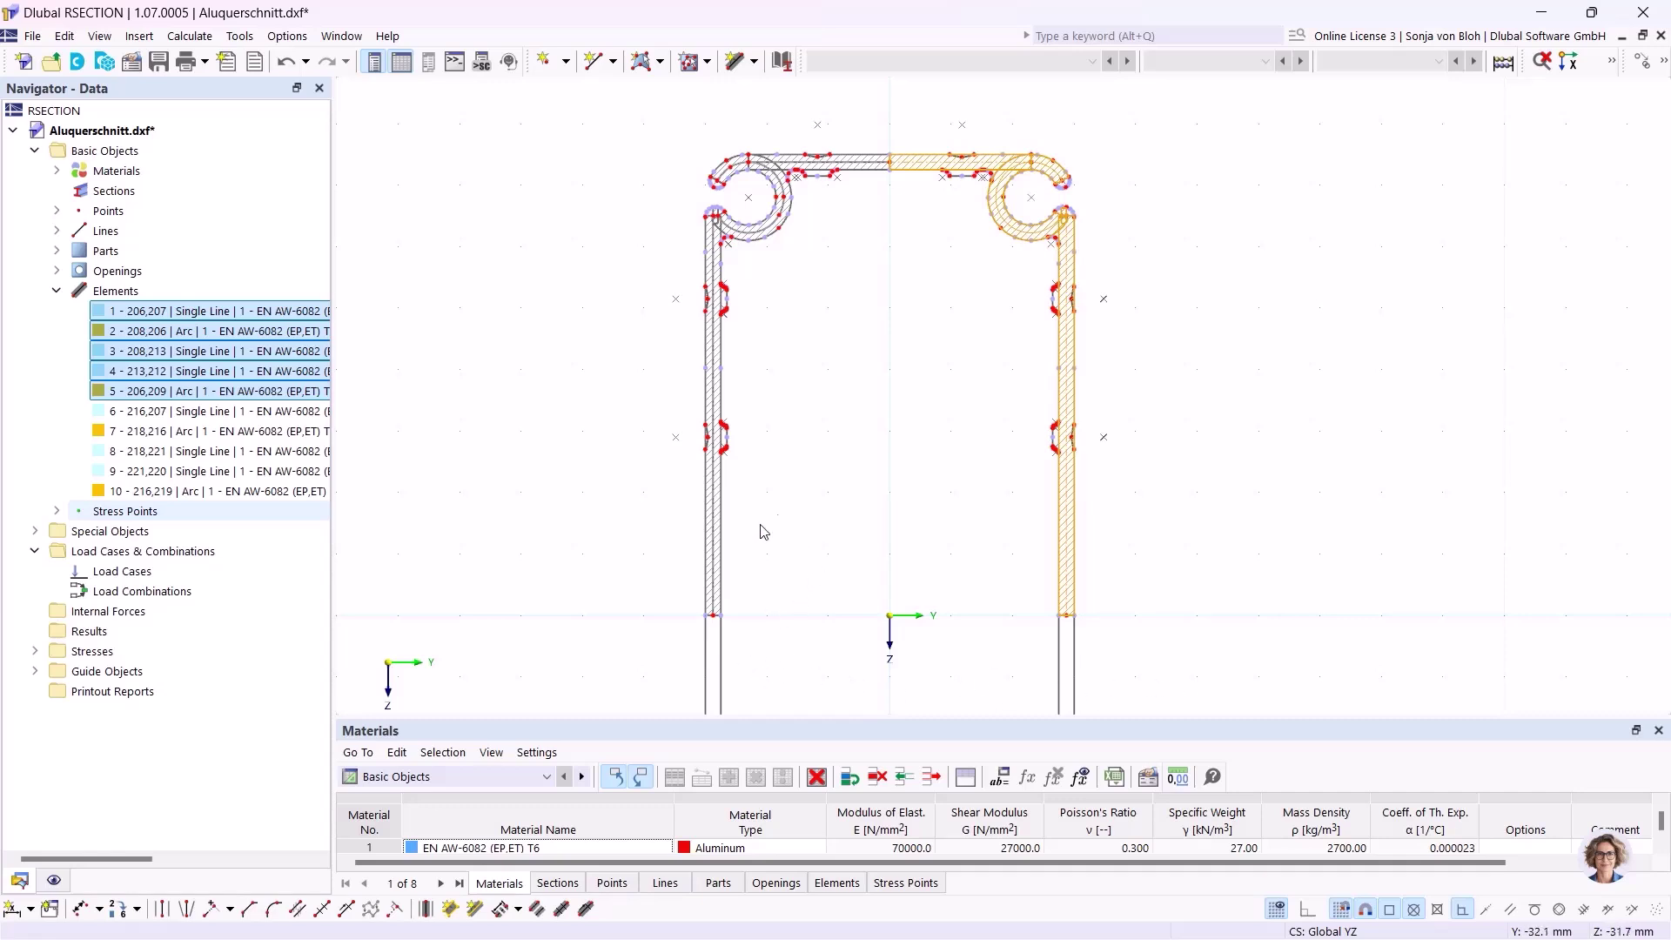
pyautogui.moveTo(712, 587); pyautogui.dragTo(697, 389, button='middle')
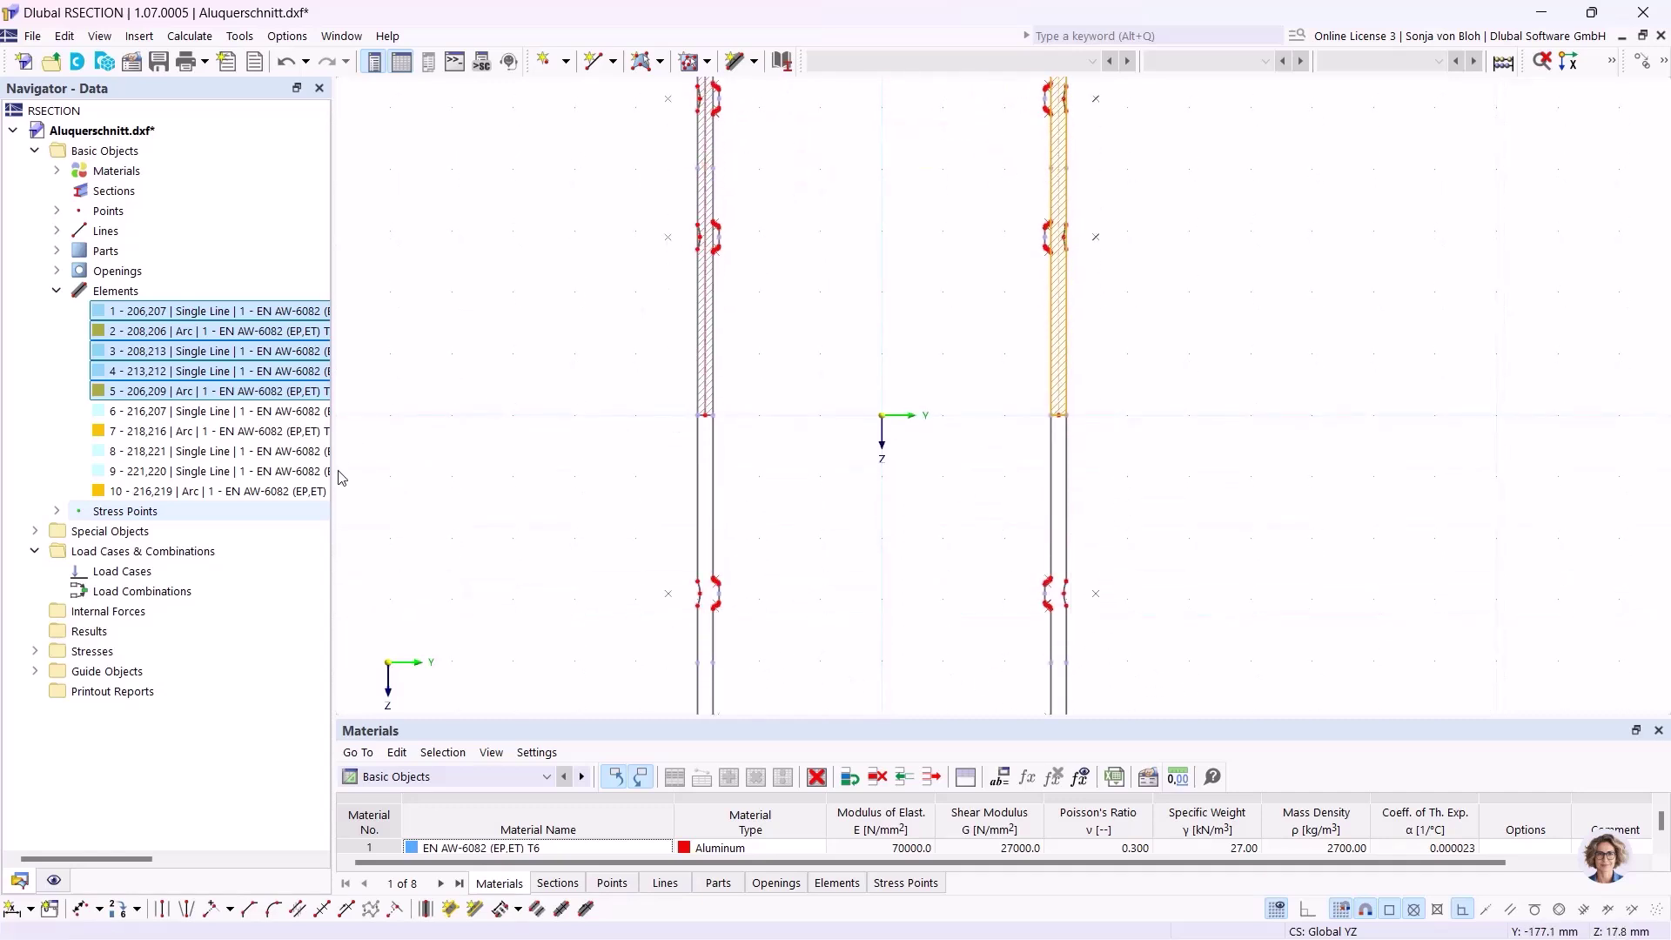
pyautogui.keyDown('shift'); pyautogui.click(218, 491); pyautogui.keyUp('shift')
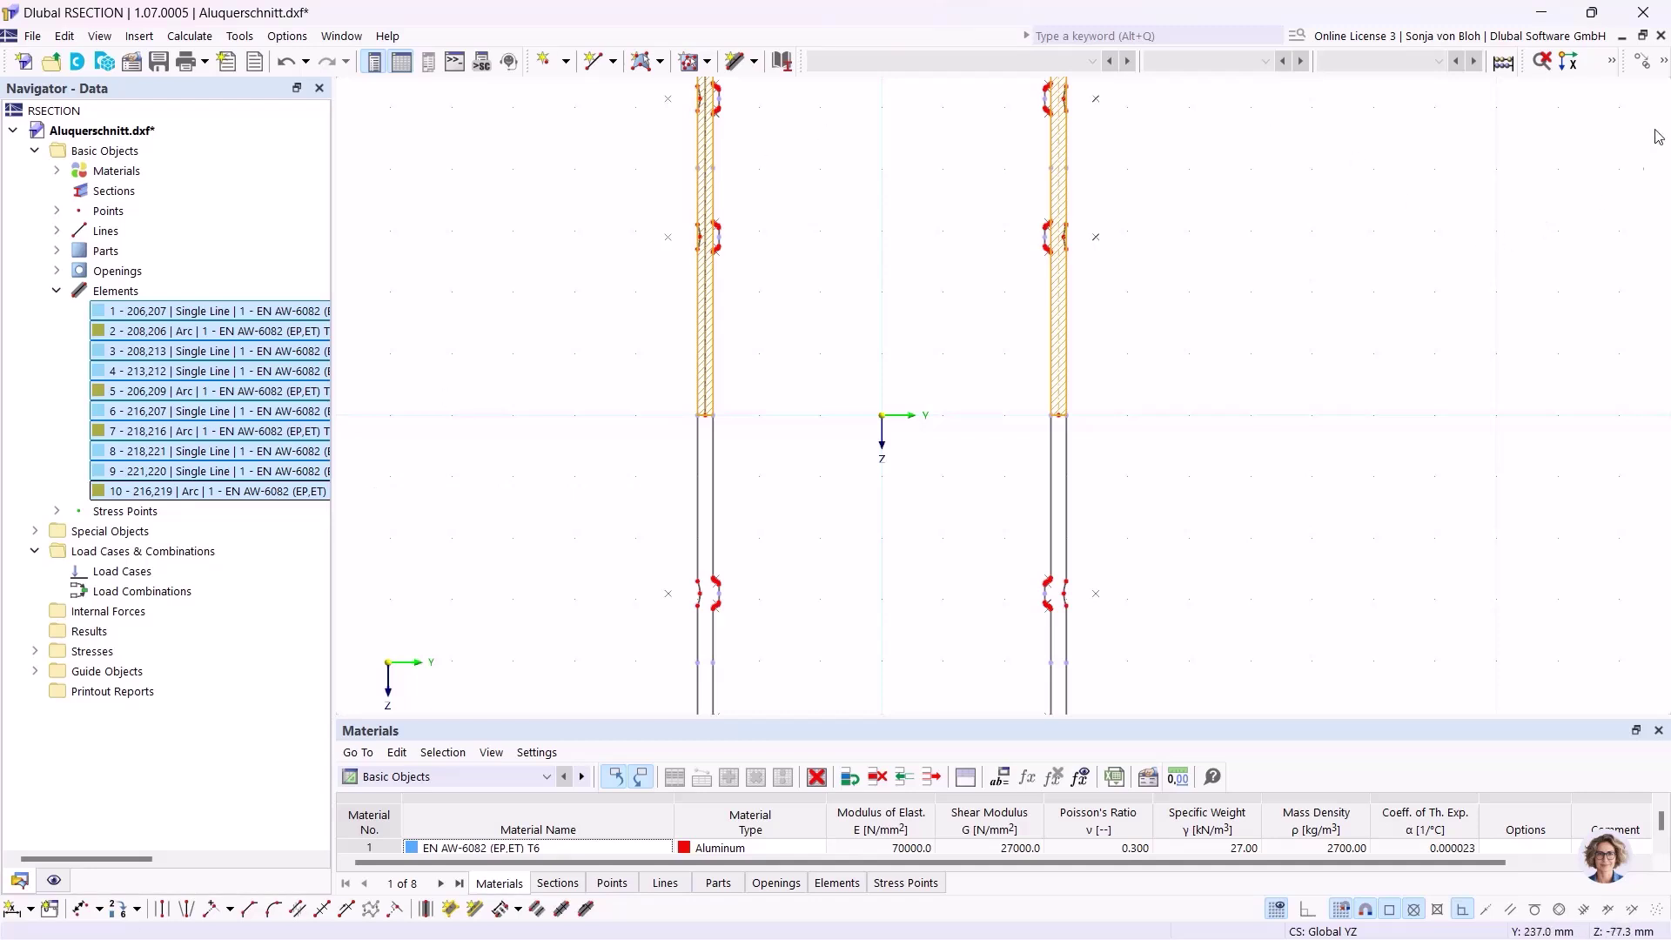
pyautogui.click(1665, 65)
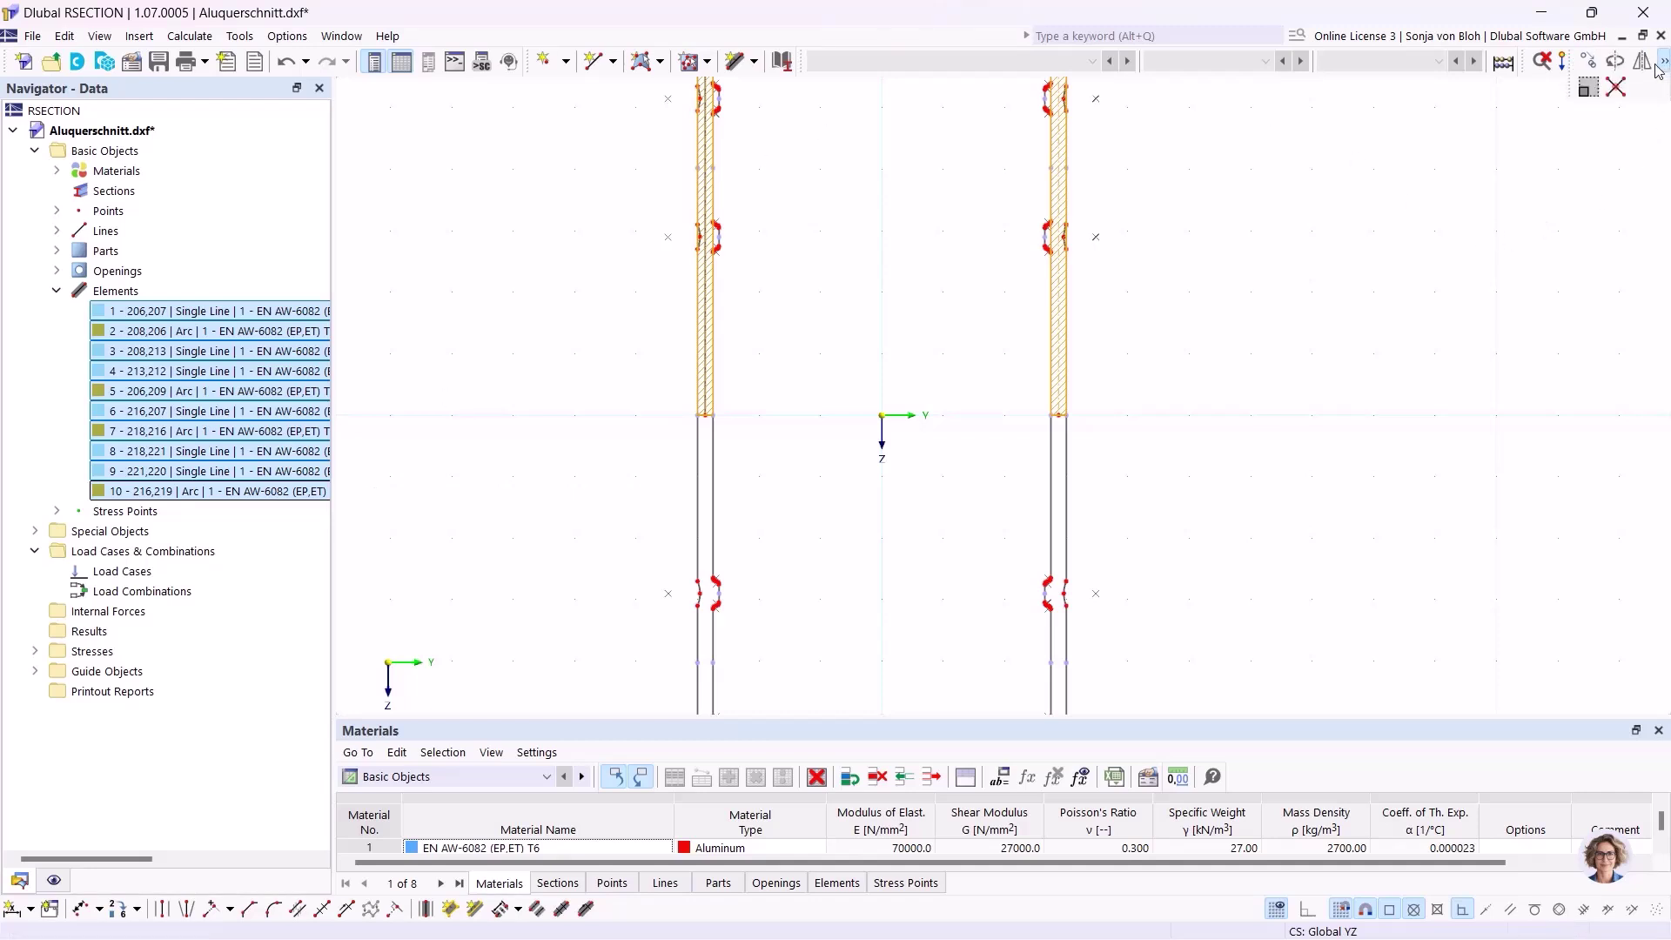
pyautogui.click(1644, 63)
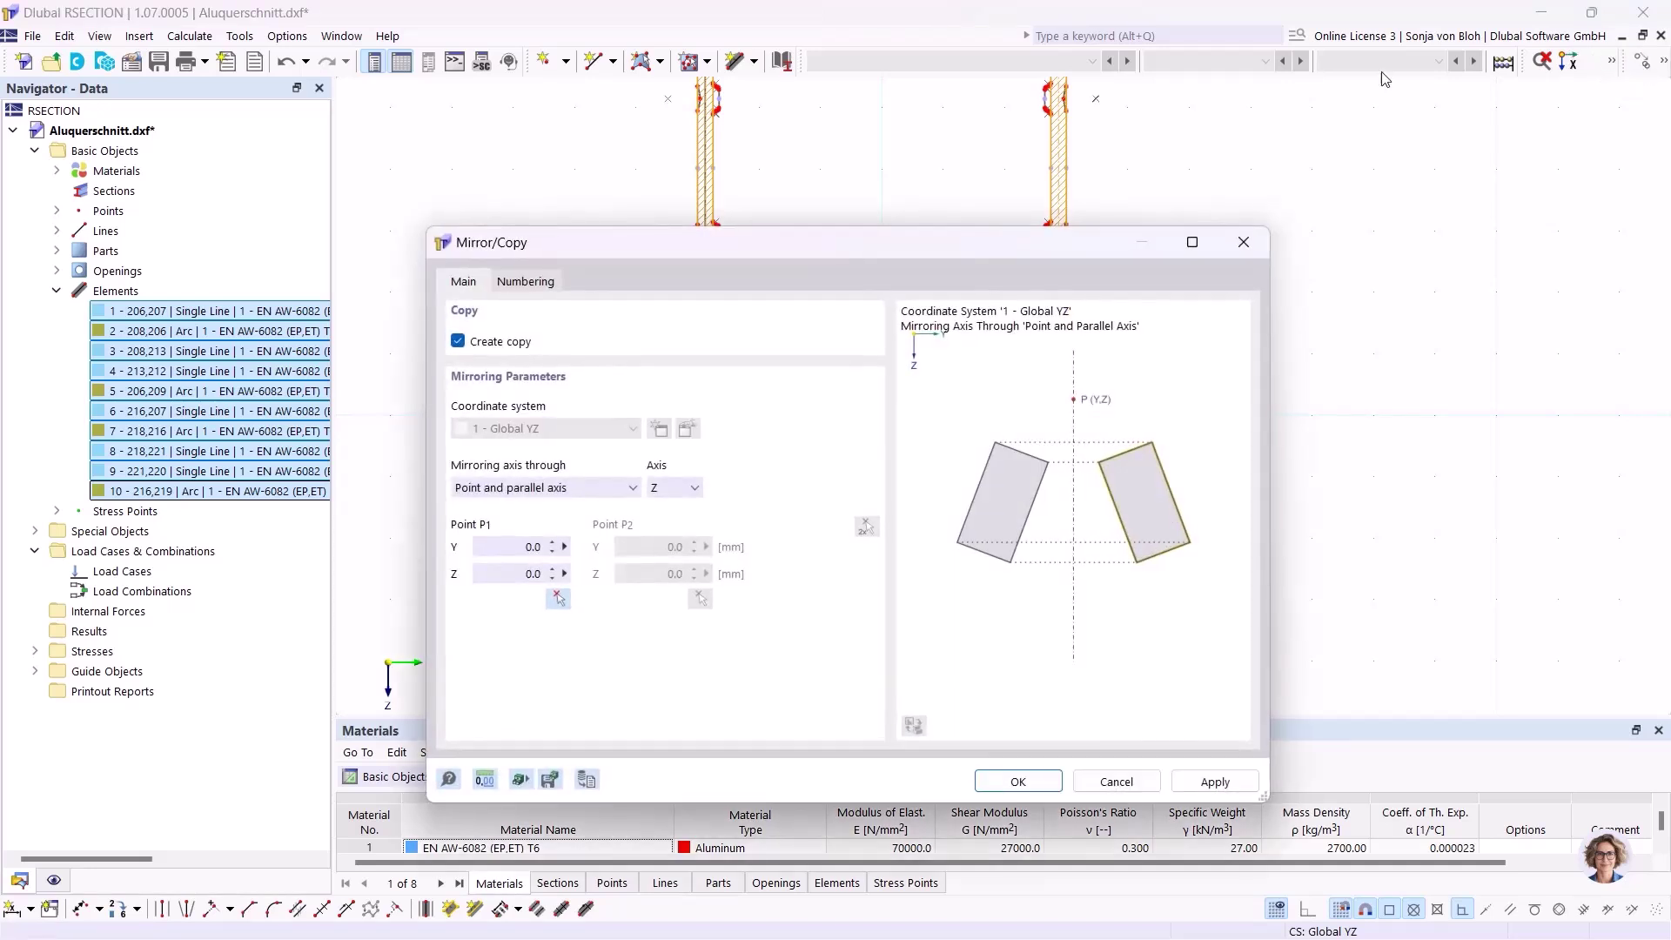
pyautogui.click(692, 488)
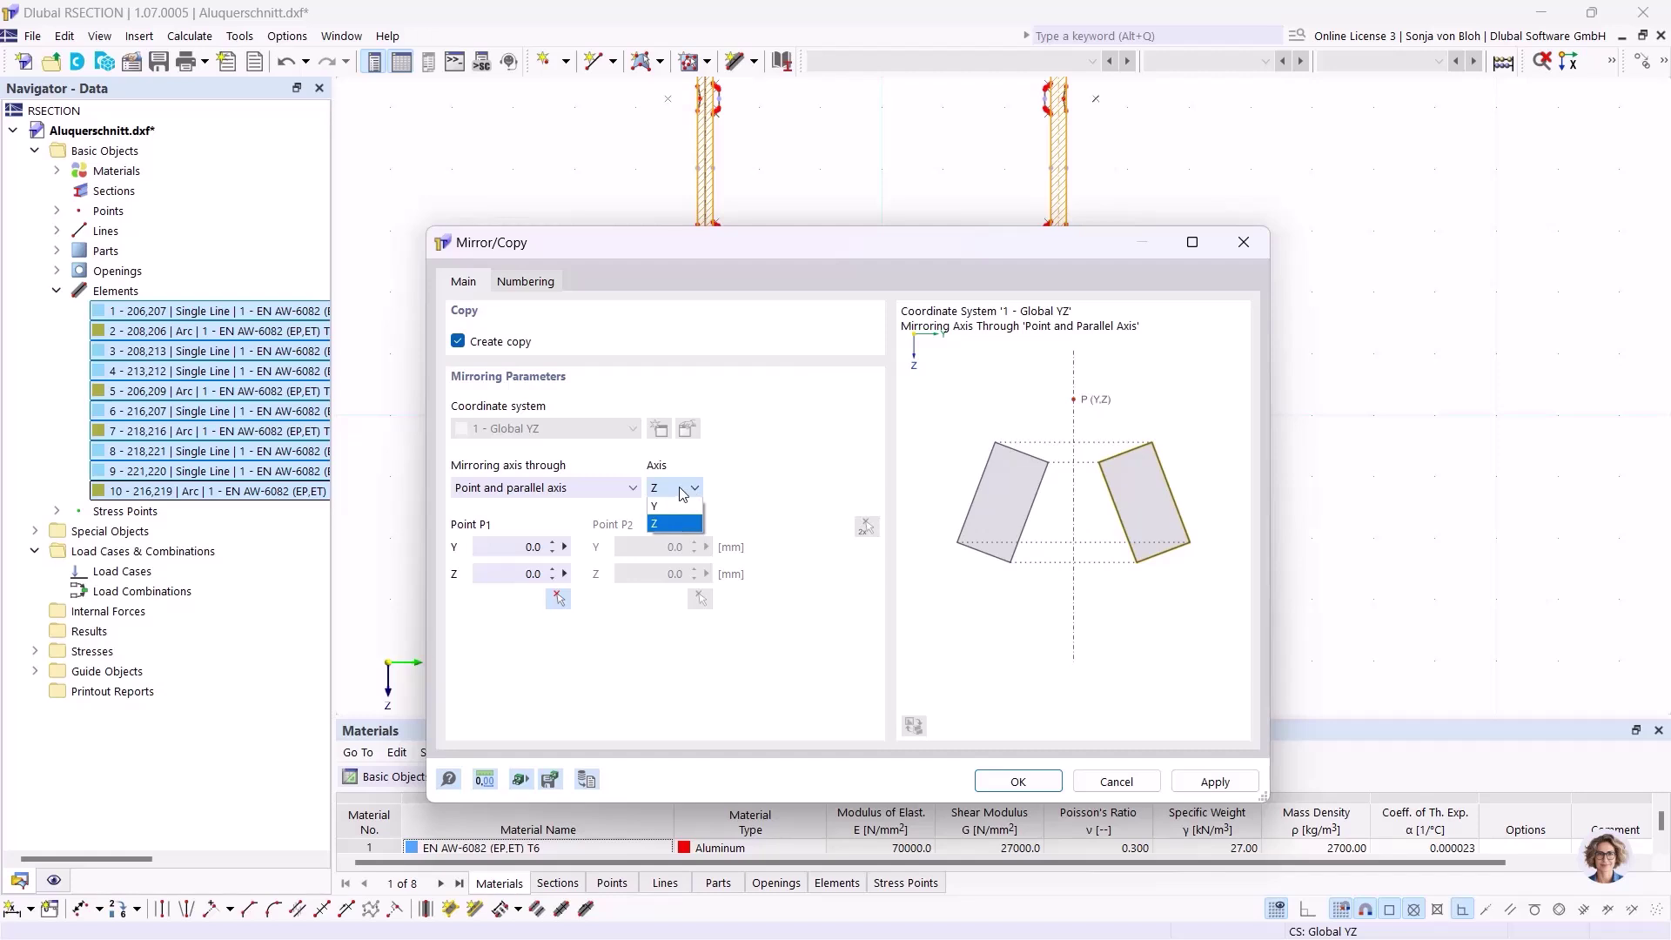
pyautogui.click(667, 504)
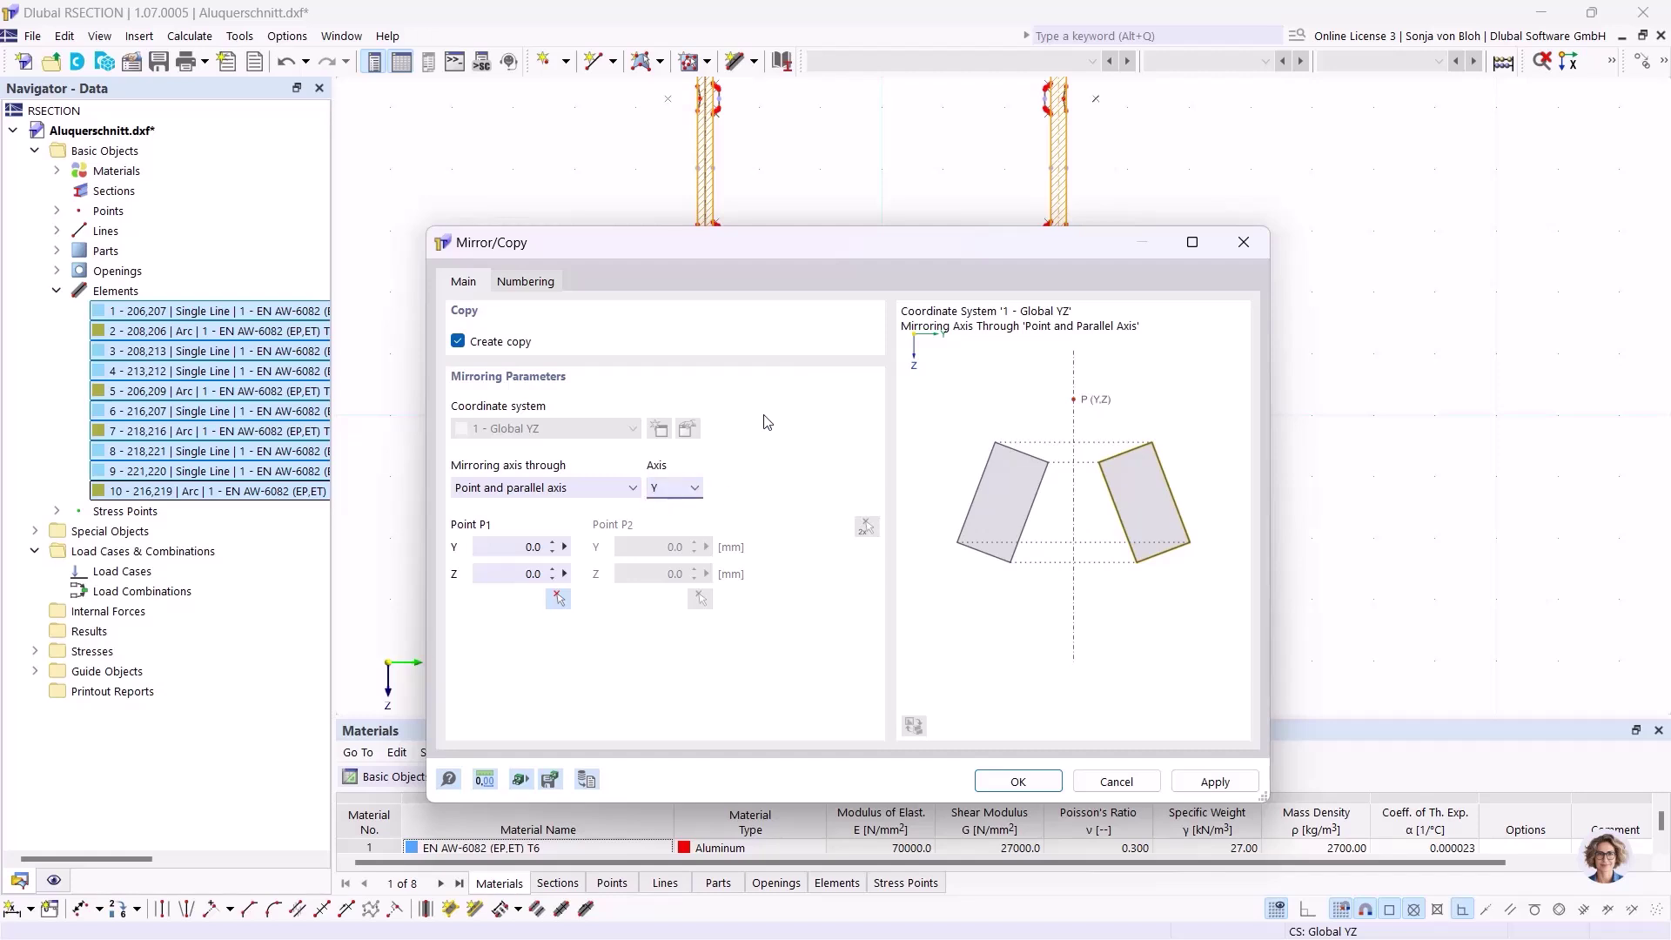
pyautogui.click(997, 781)
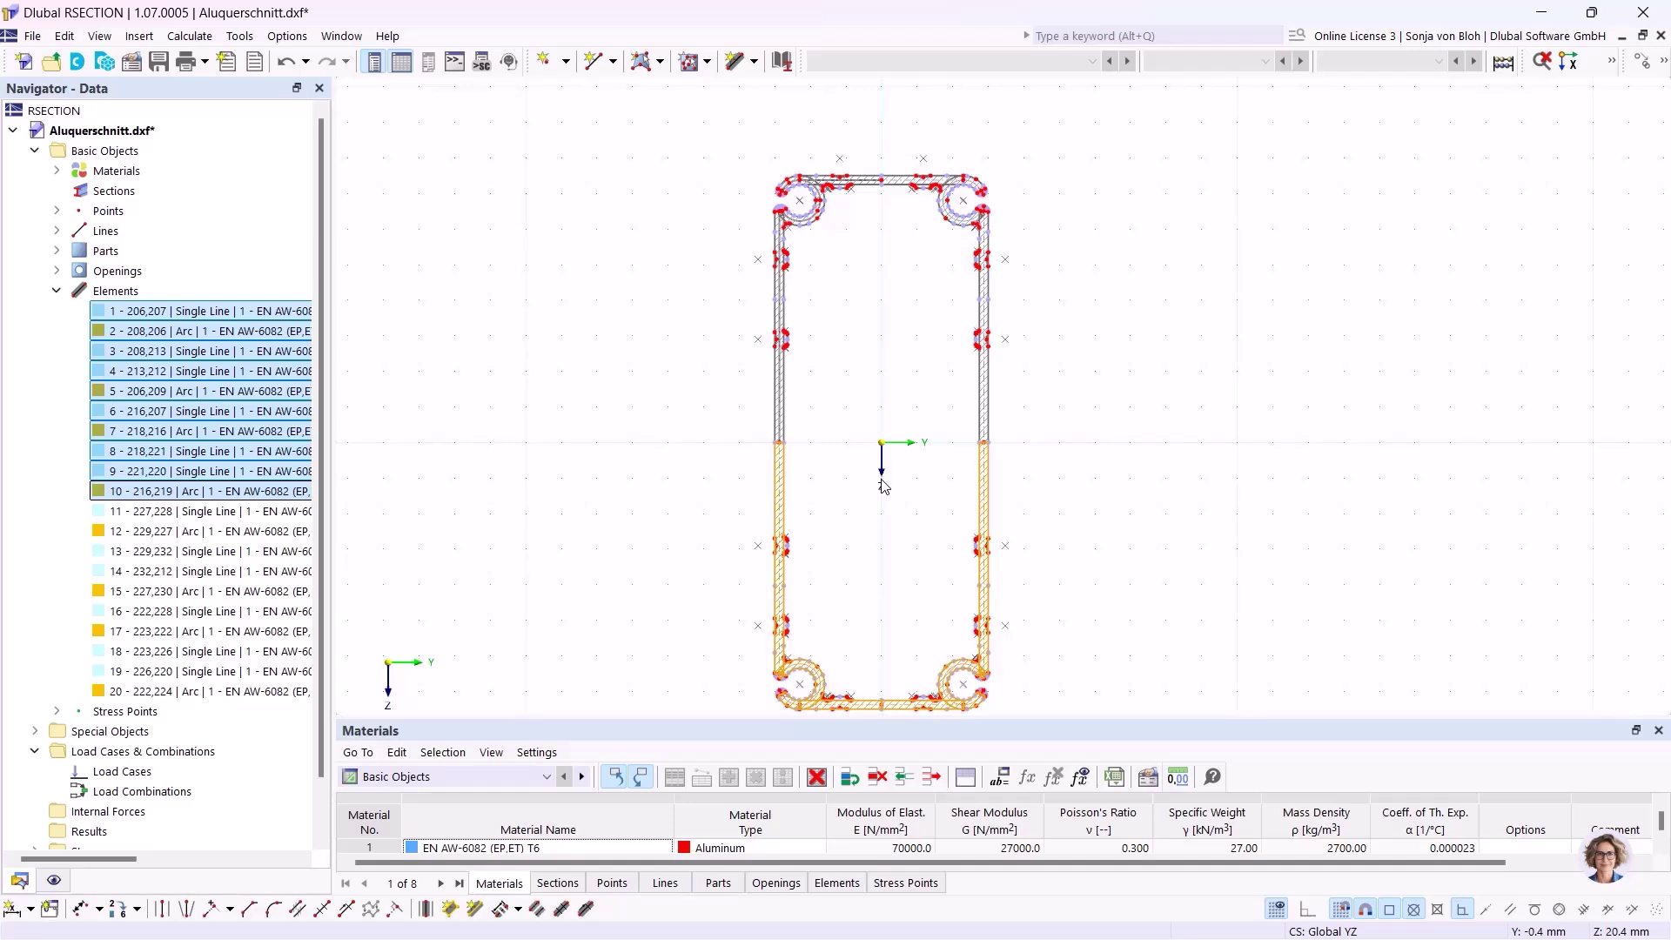
# Step: Start a new thin-walled parametric rectangular hollow section (RHS) from the section library and set its manufacturing type to Welded
pyautogui.rightClick(137, 195)
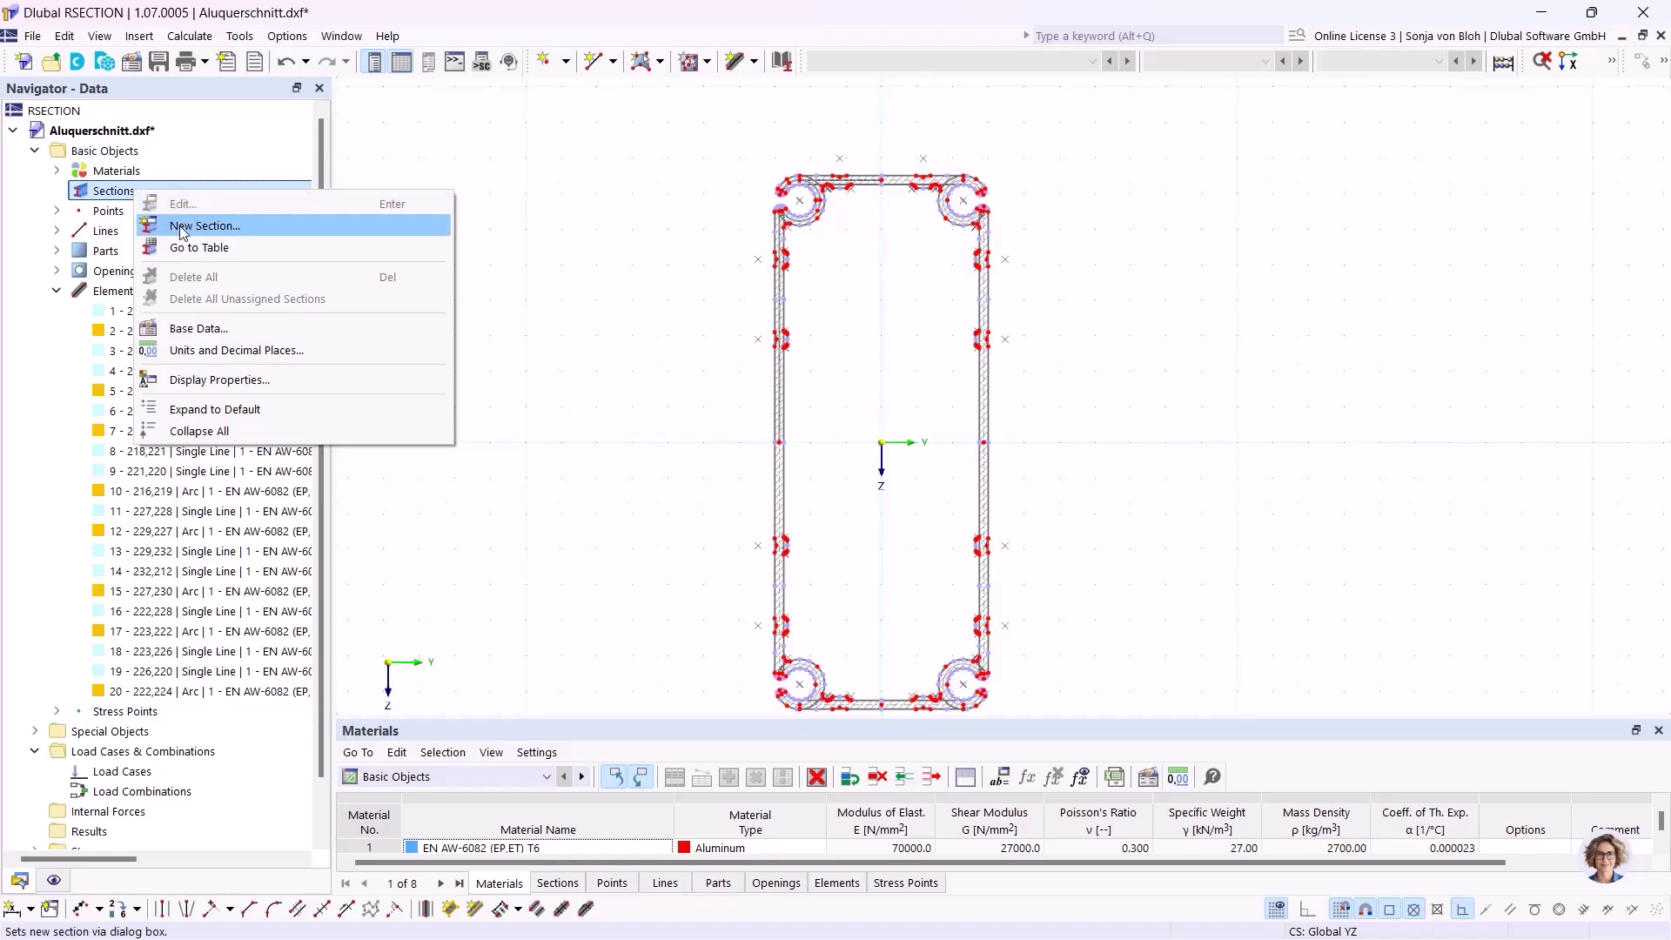
pyautogui.click(207, 233)
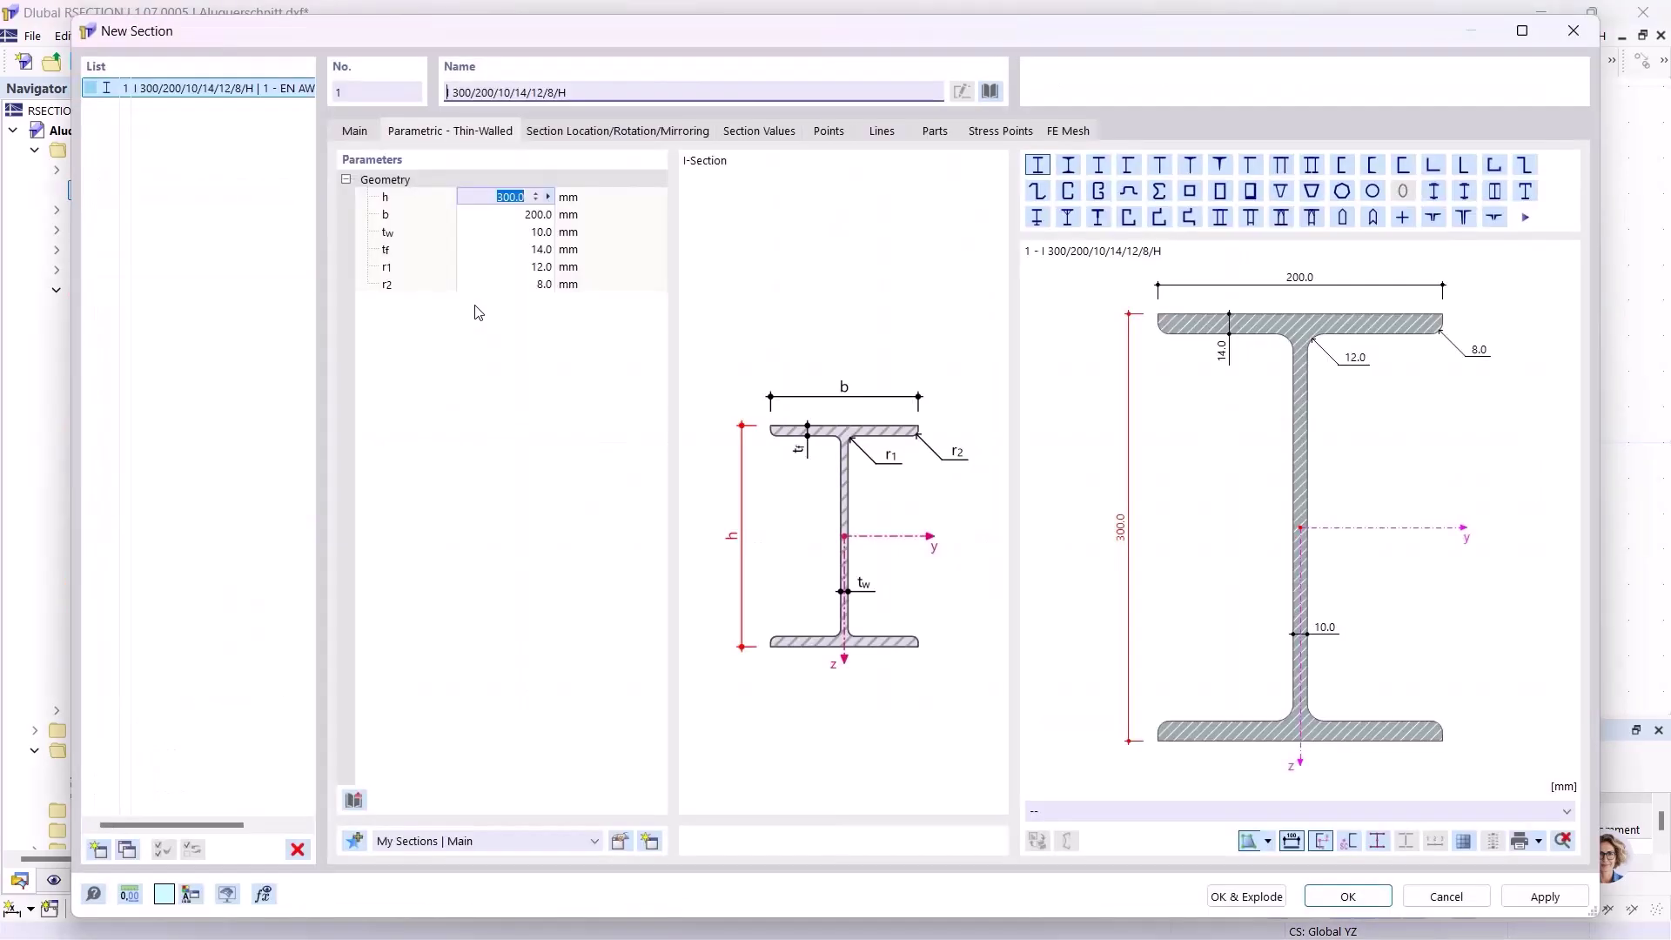
pyautogui.click(990, 91)
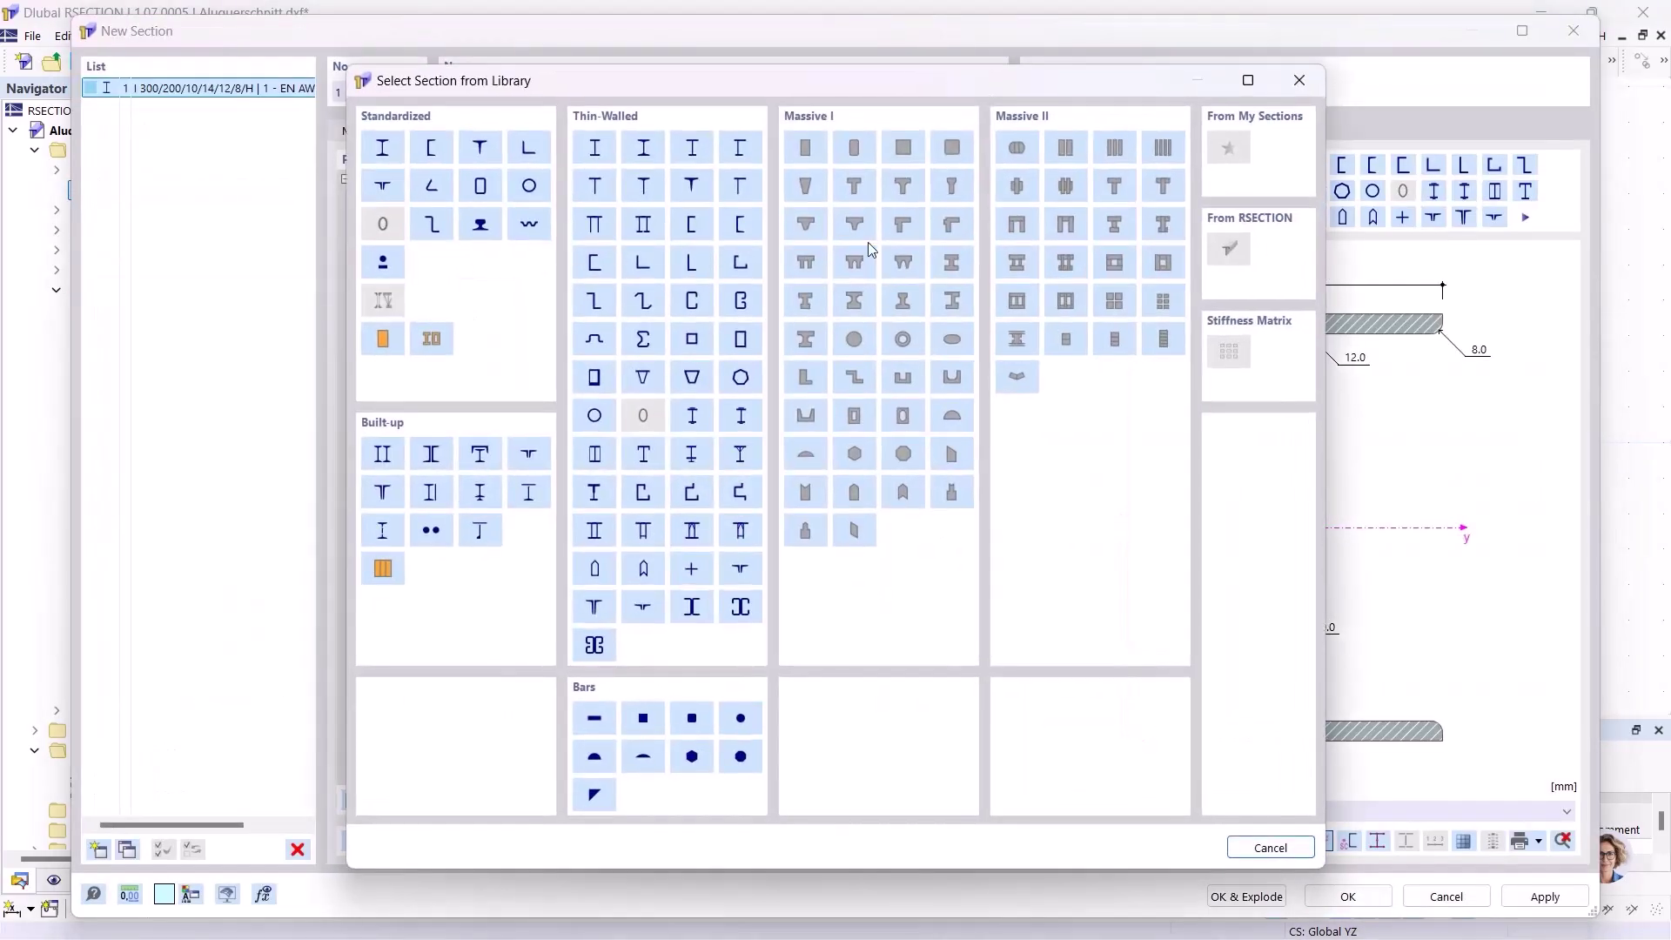
pyautogui.click(739, 345)
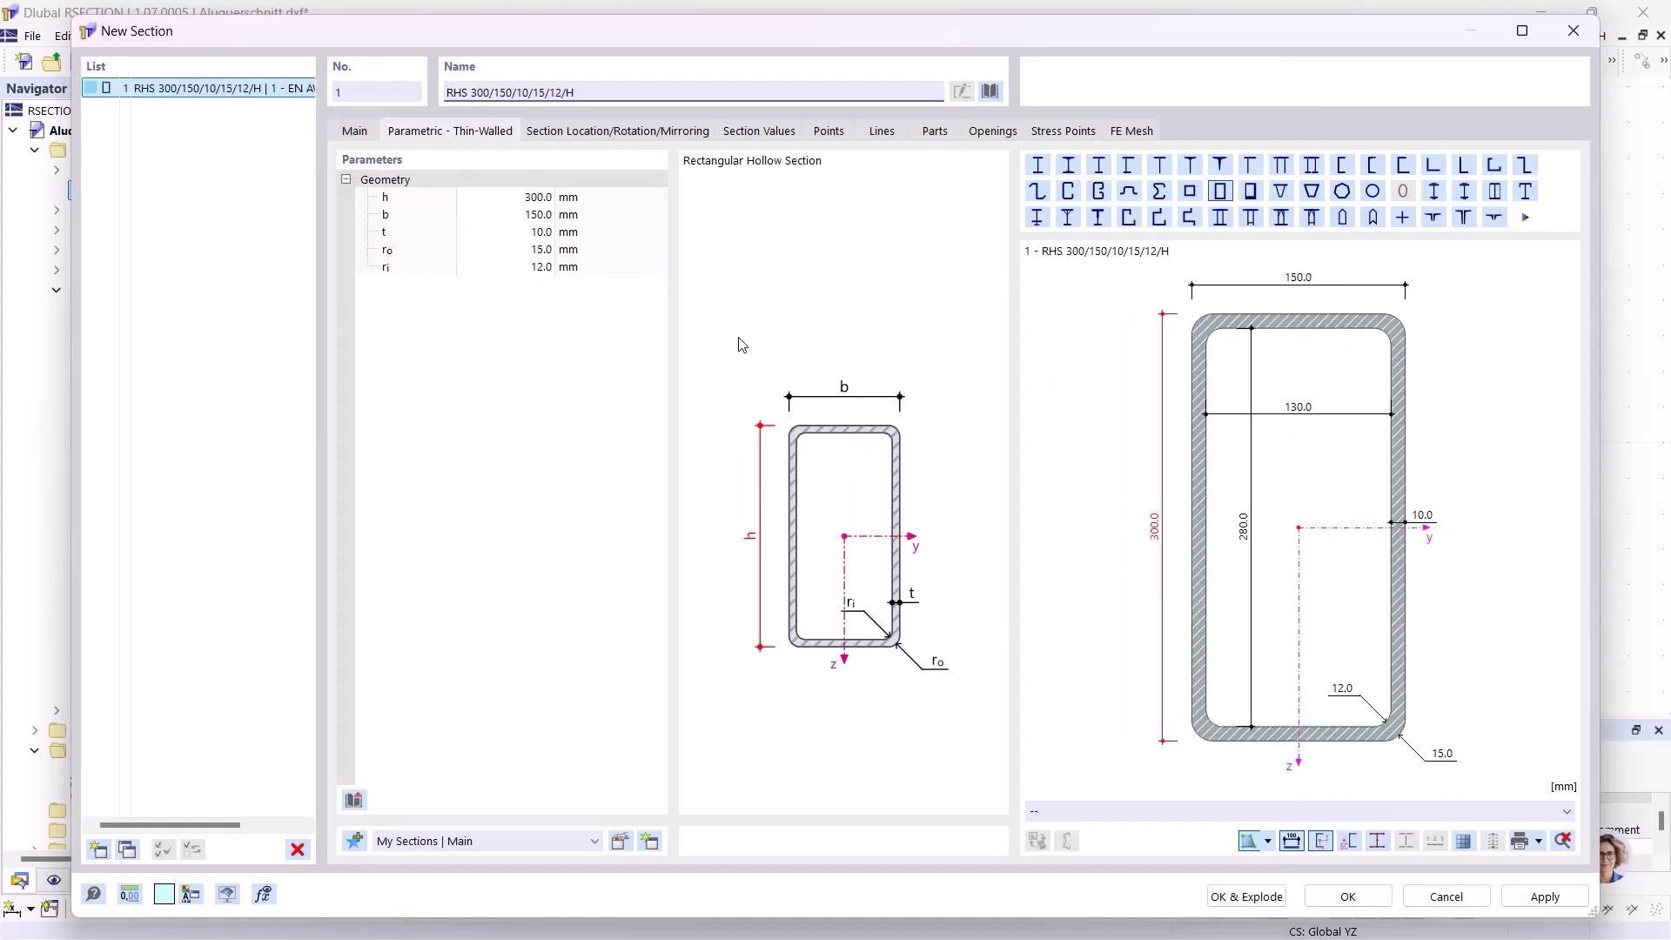
pyautogui.click(353, 133)
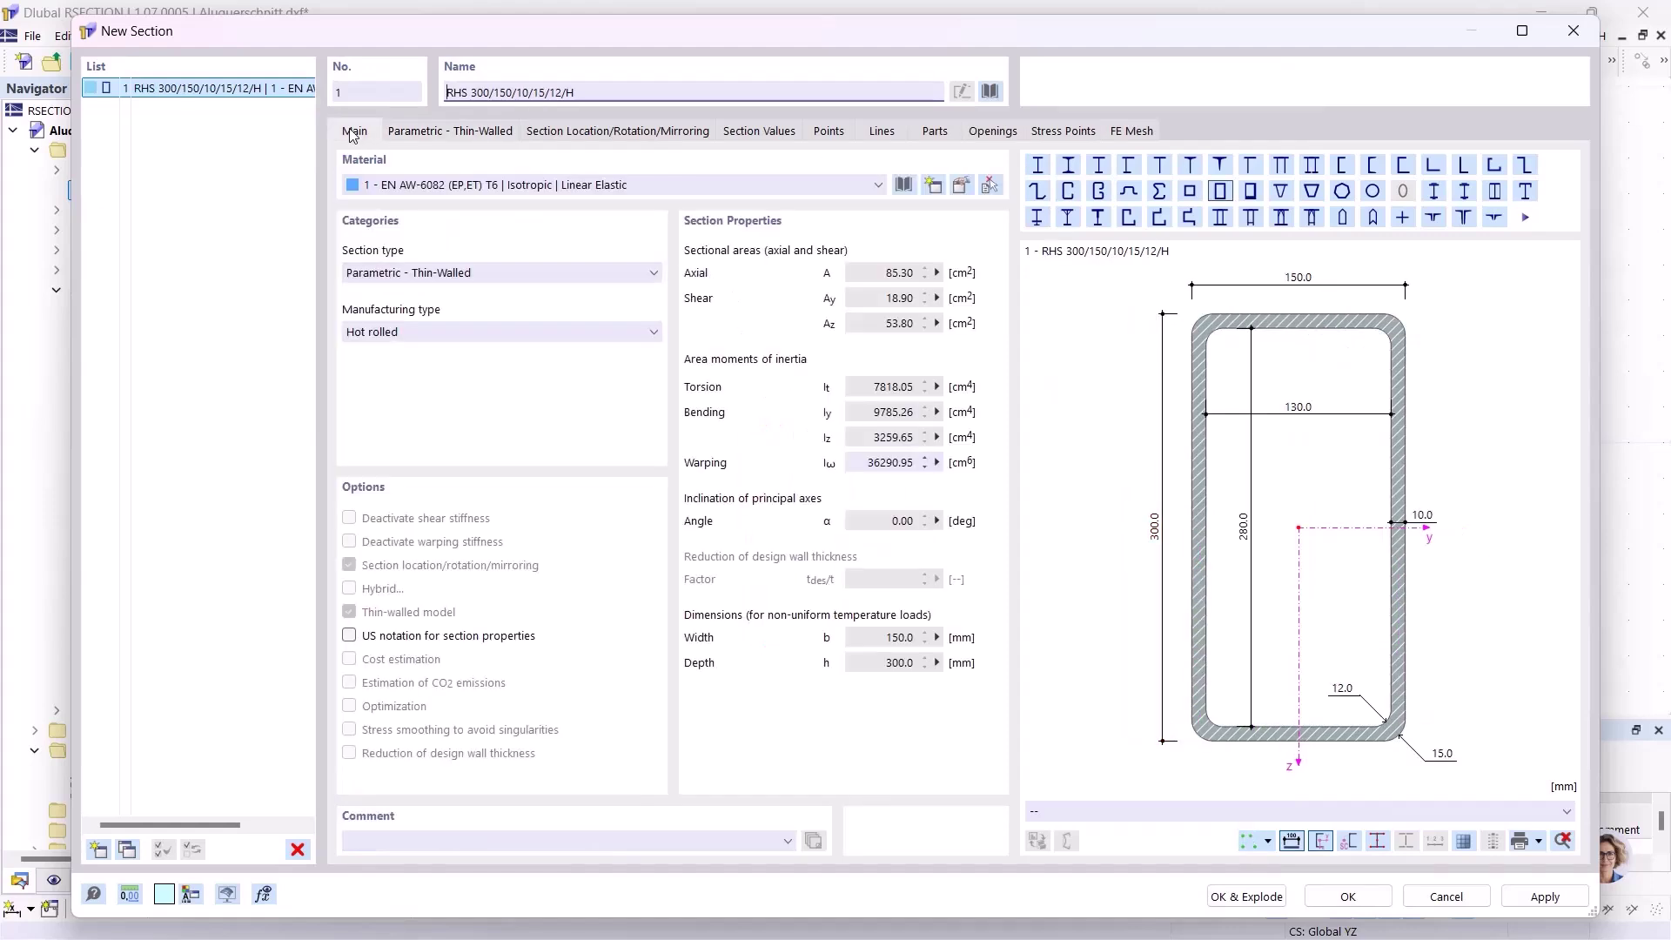
pyautogui.click(448, 333)
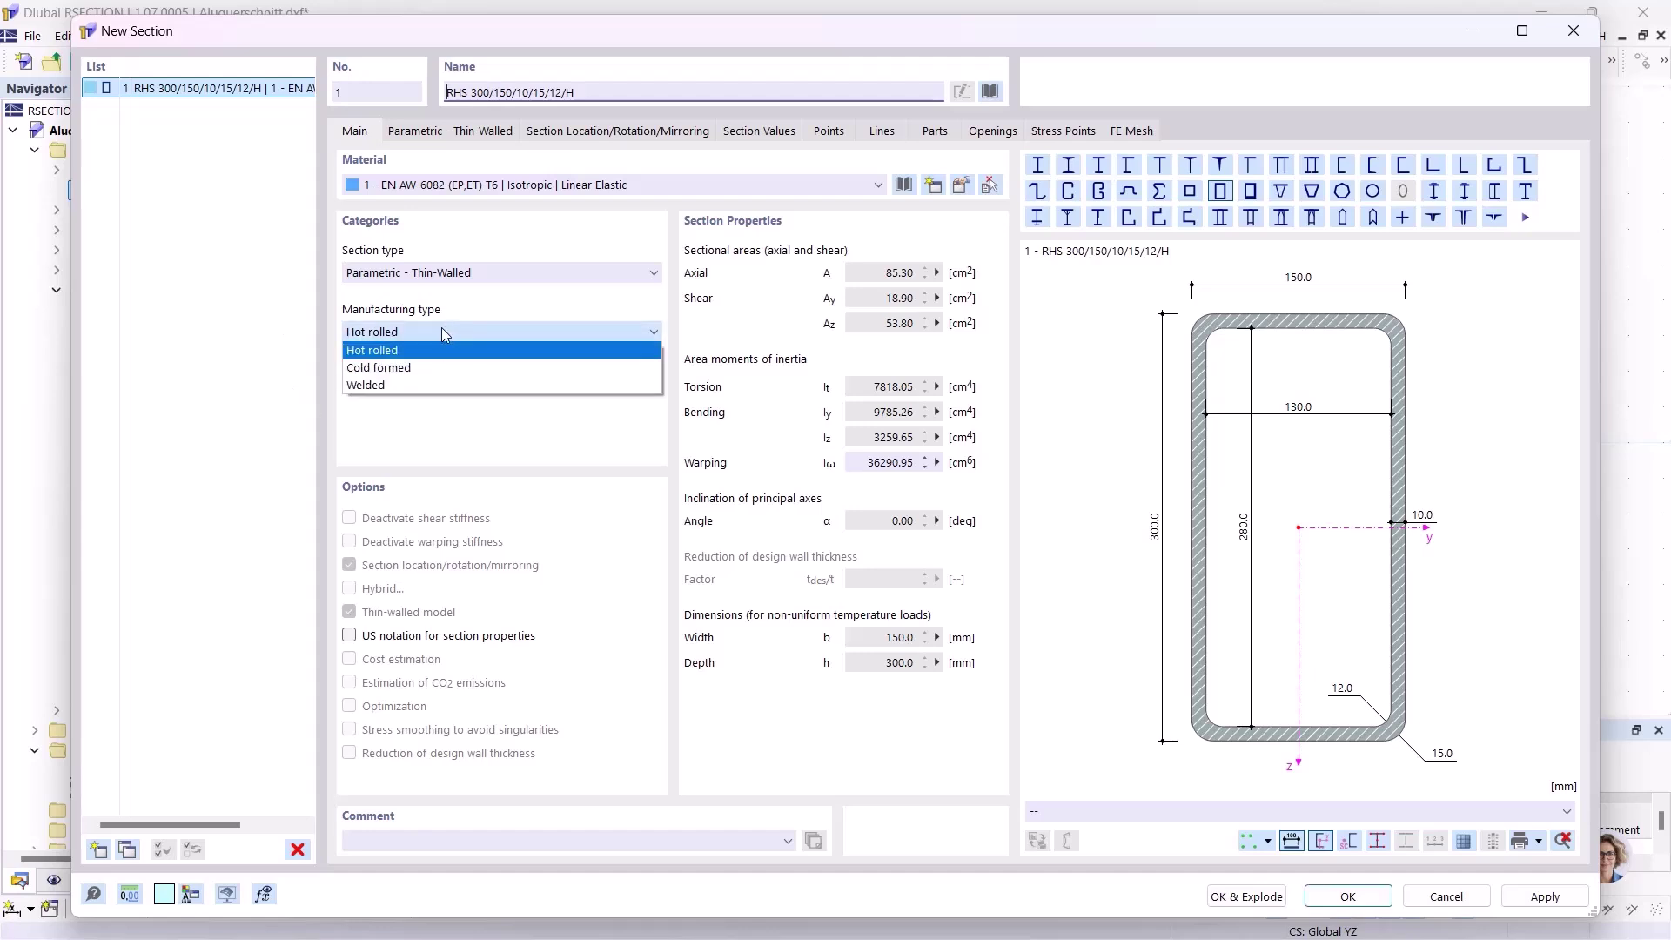
pyautogui.click(377, 382)
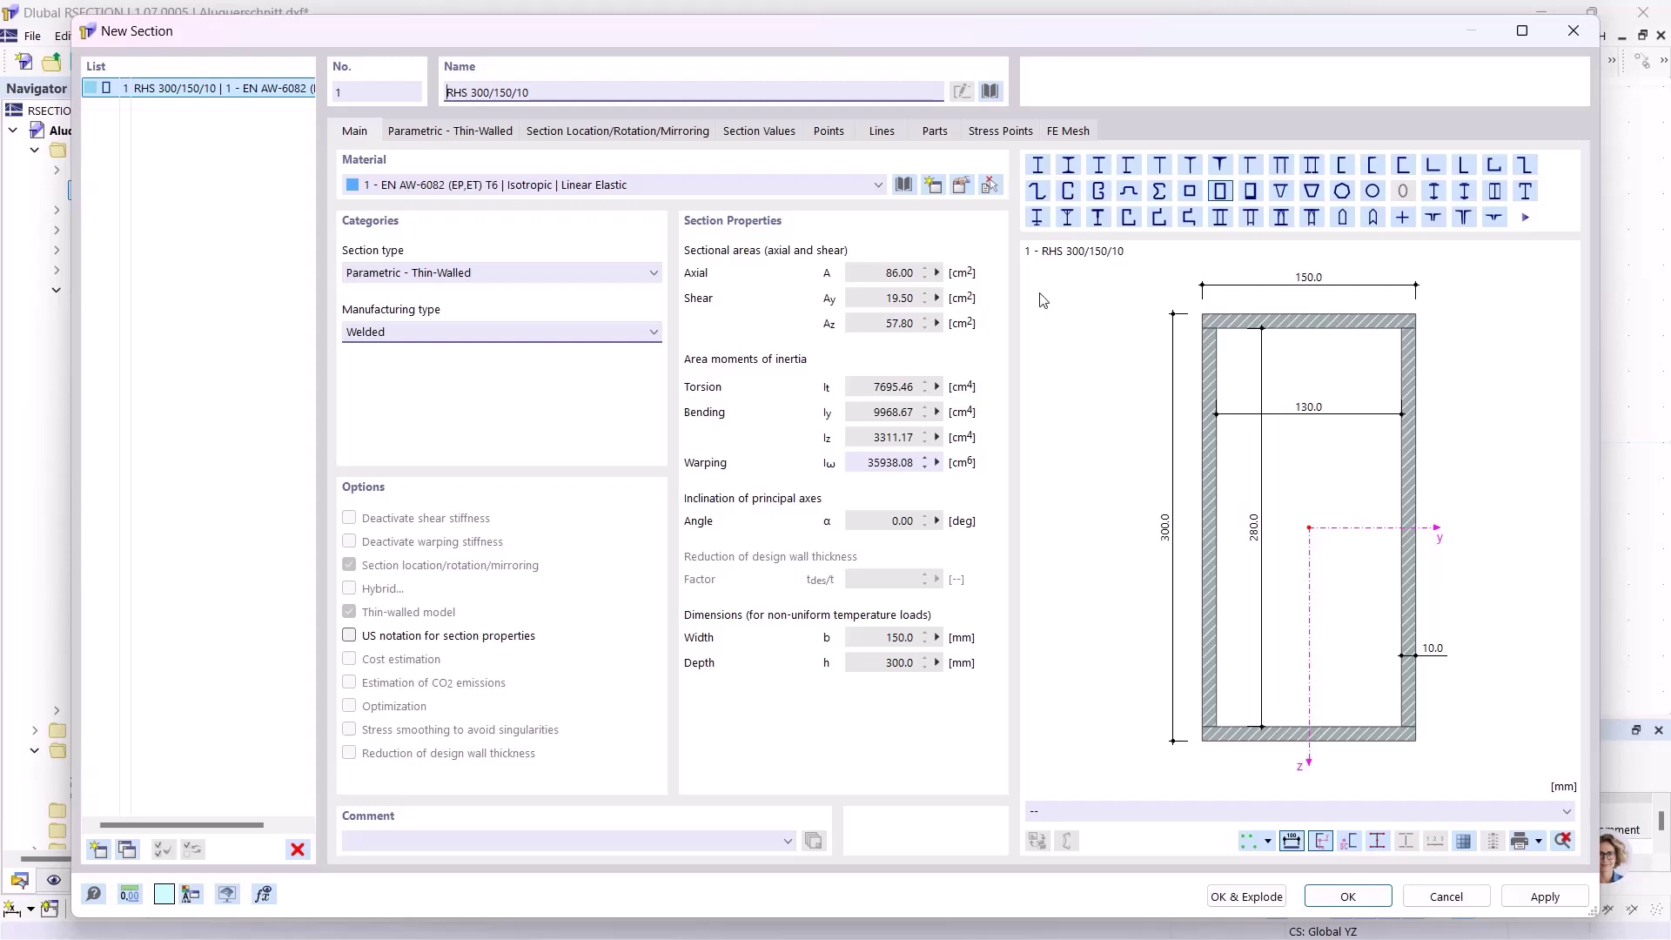
# Step: Add the steel material S235 according to EN 1993-1-1:2005-05 from the material library as the new section's material
pyautogui.click(933, 184)
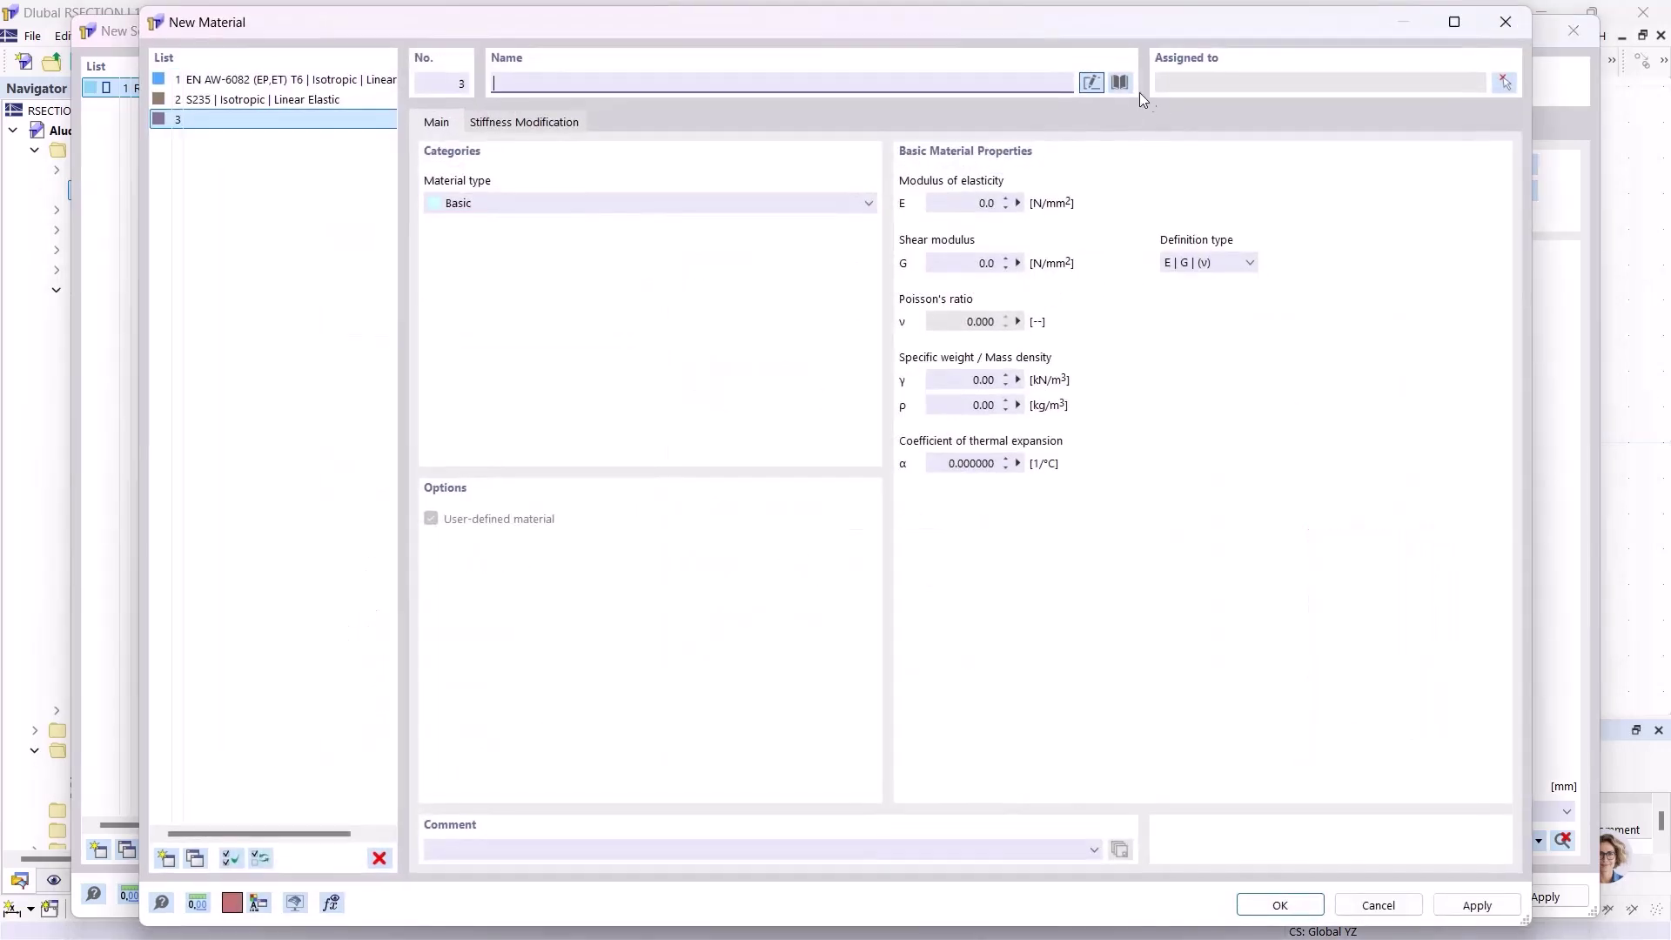
pyautogui.click(1120, 81)
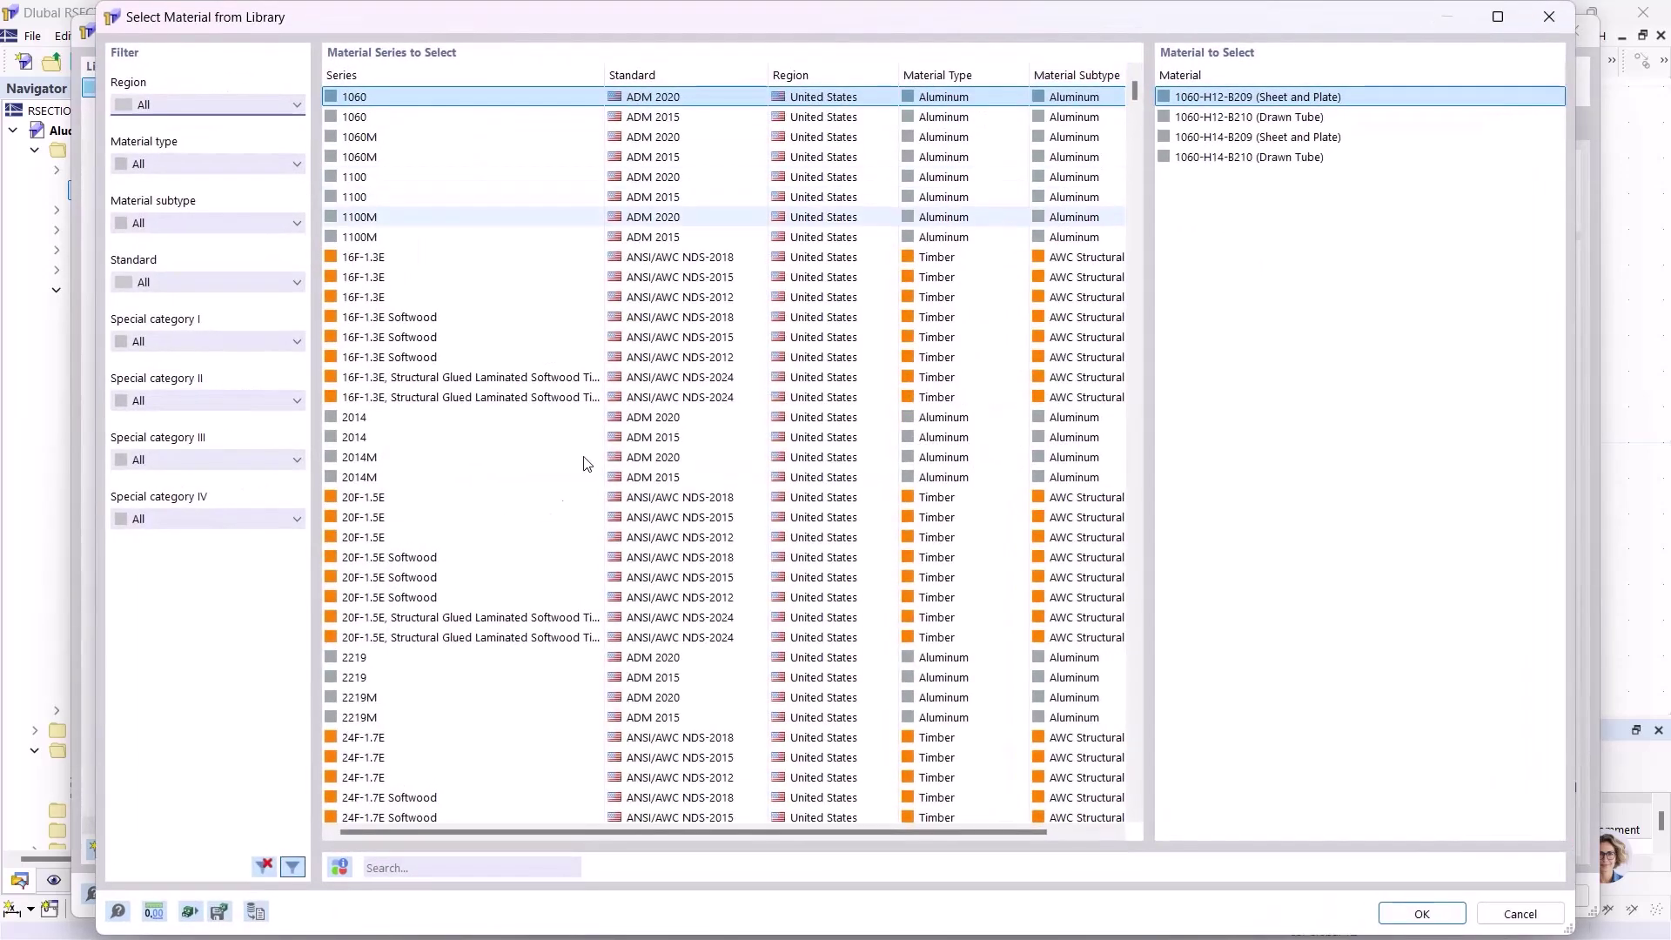
pyautogui.click(402, 867)
pyautogui.write('s235')
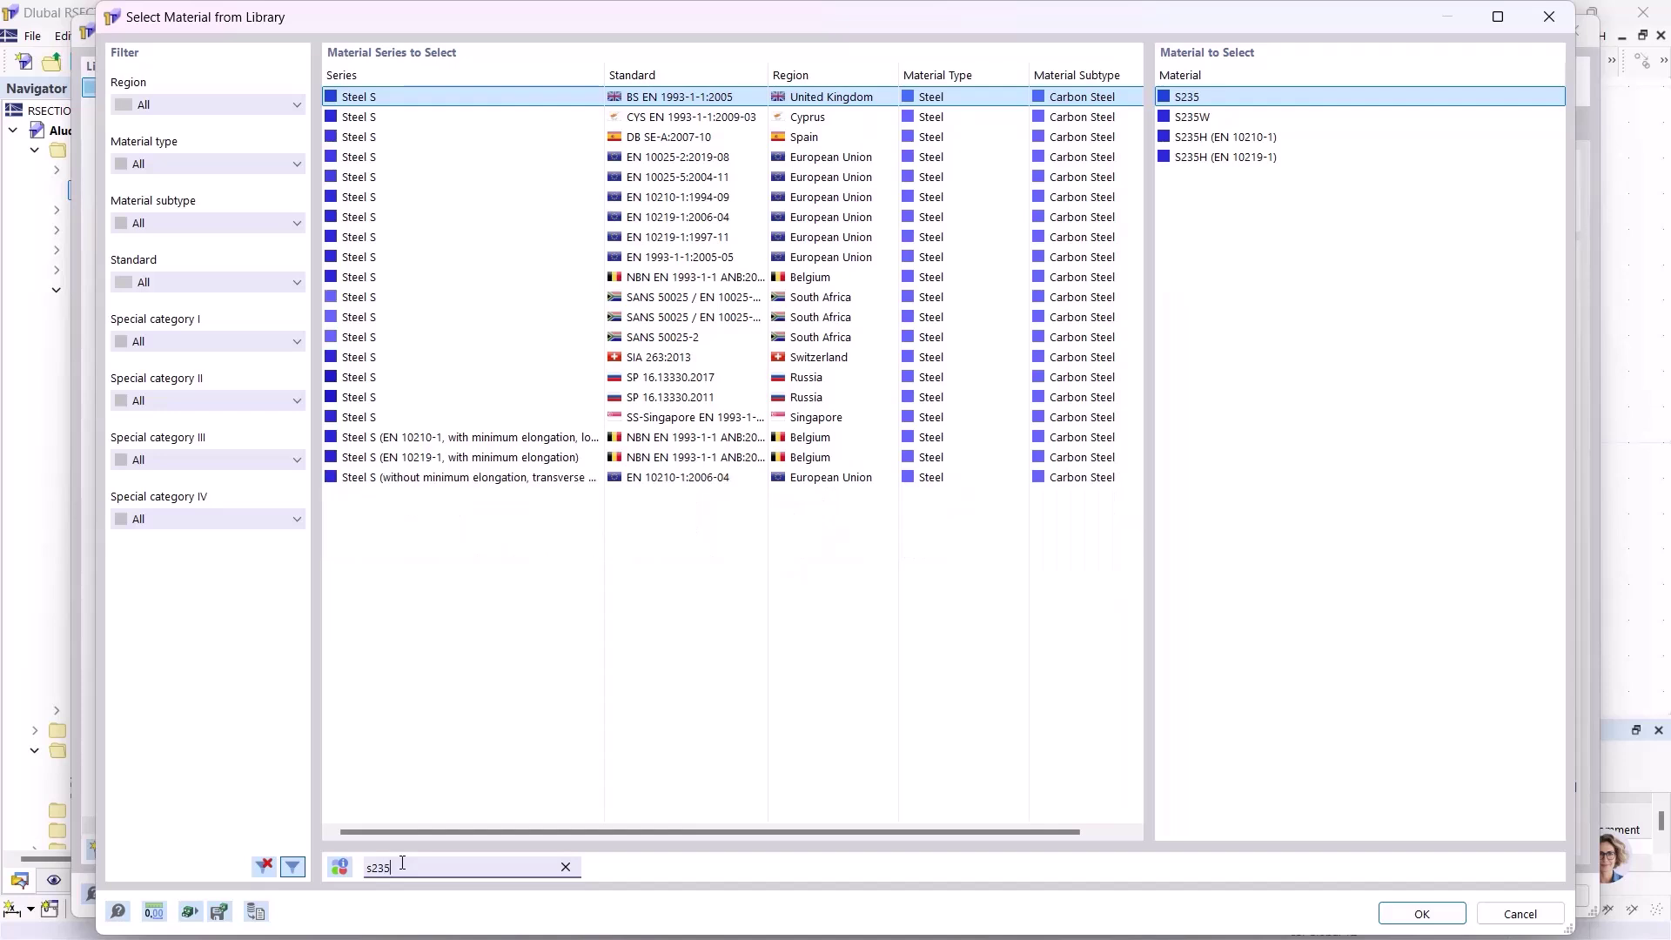
pyautogui.click(676, 259)
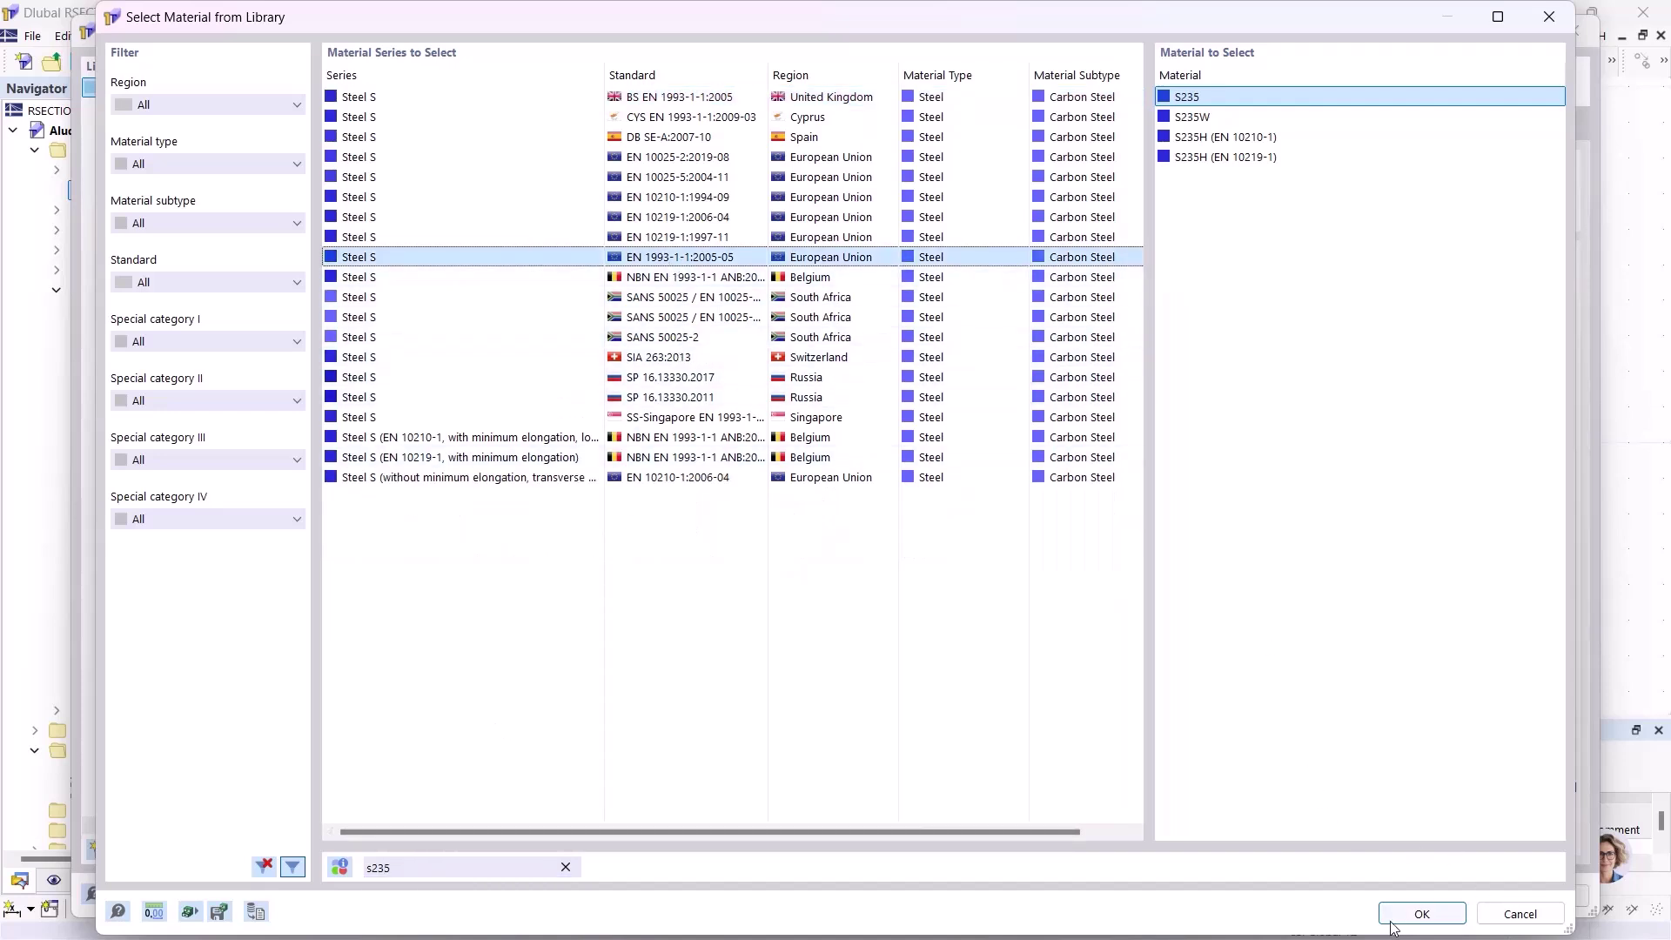
pyautogui.click(1422, 913)
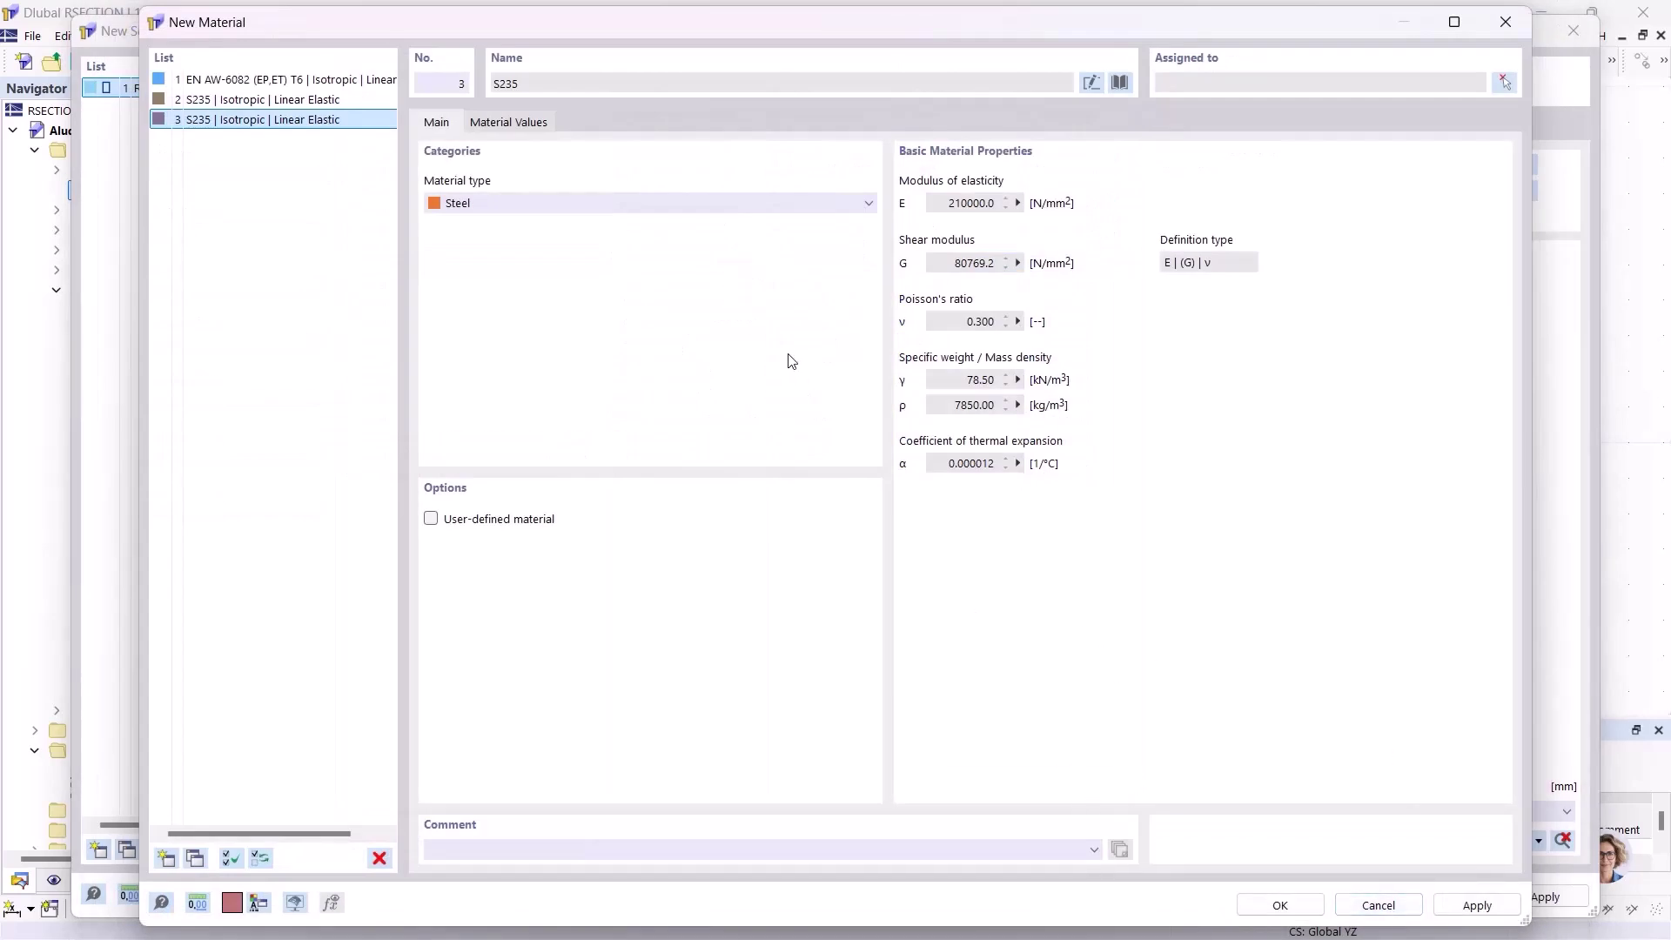
pyautogui.click(1280, 906)
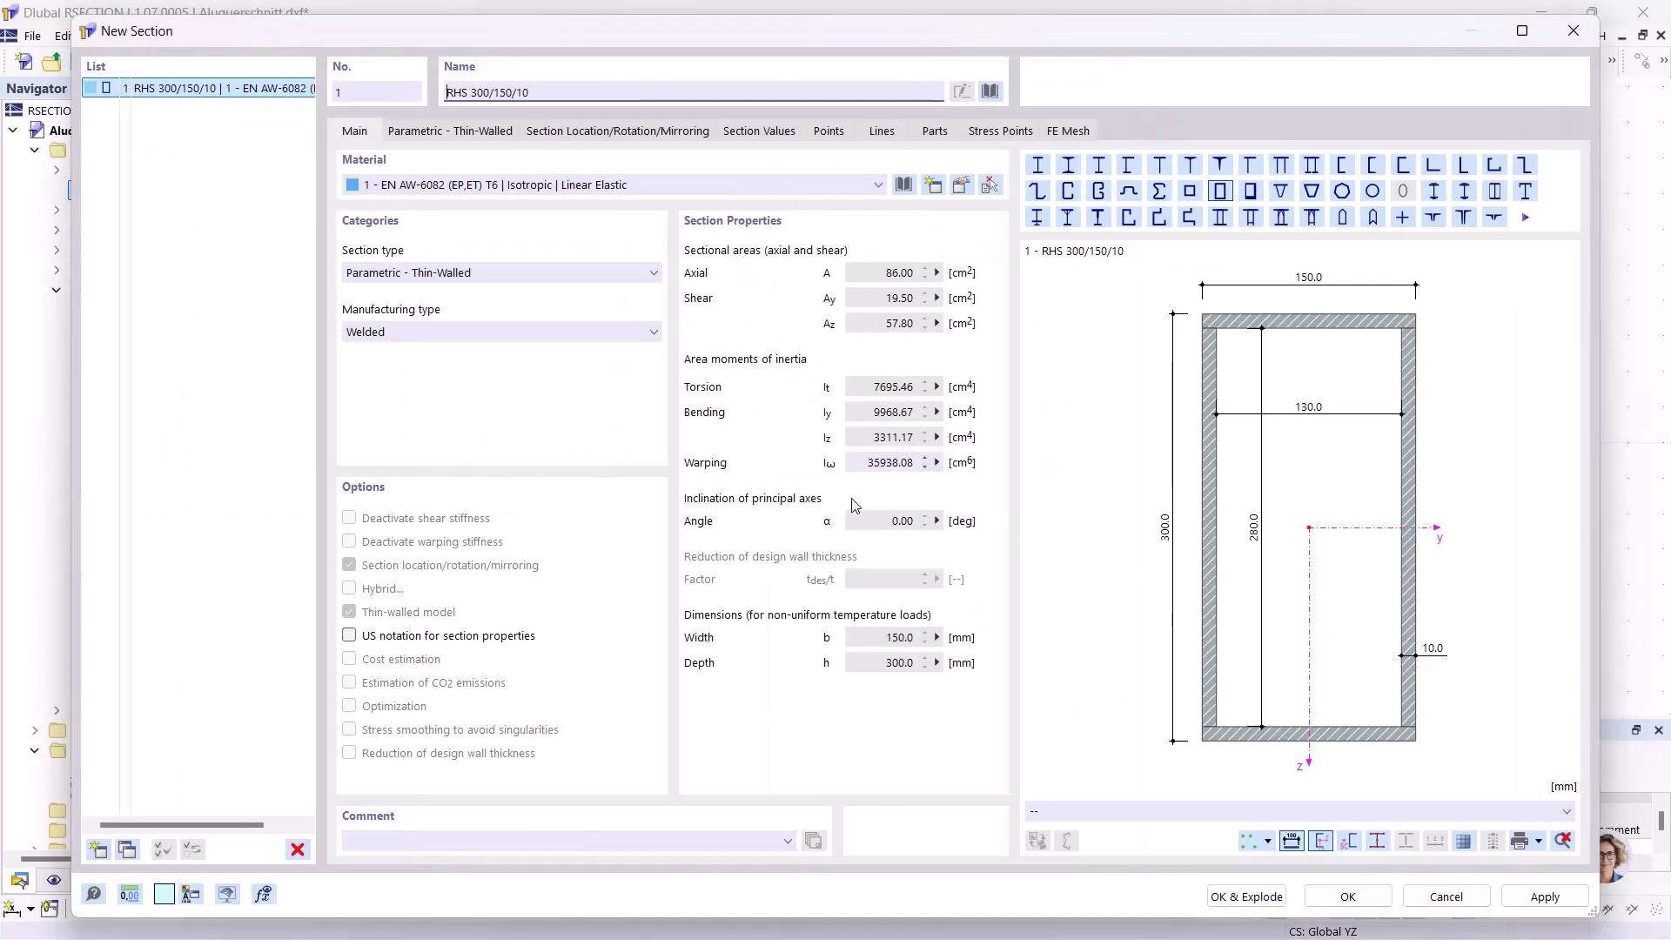
# Step: Set the hollow section's height to 230 mm, width to 100 mm and thickness to 5 mm, and place it at the origin
pyautogui.click(465, 133)
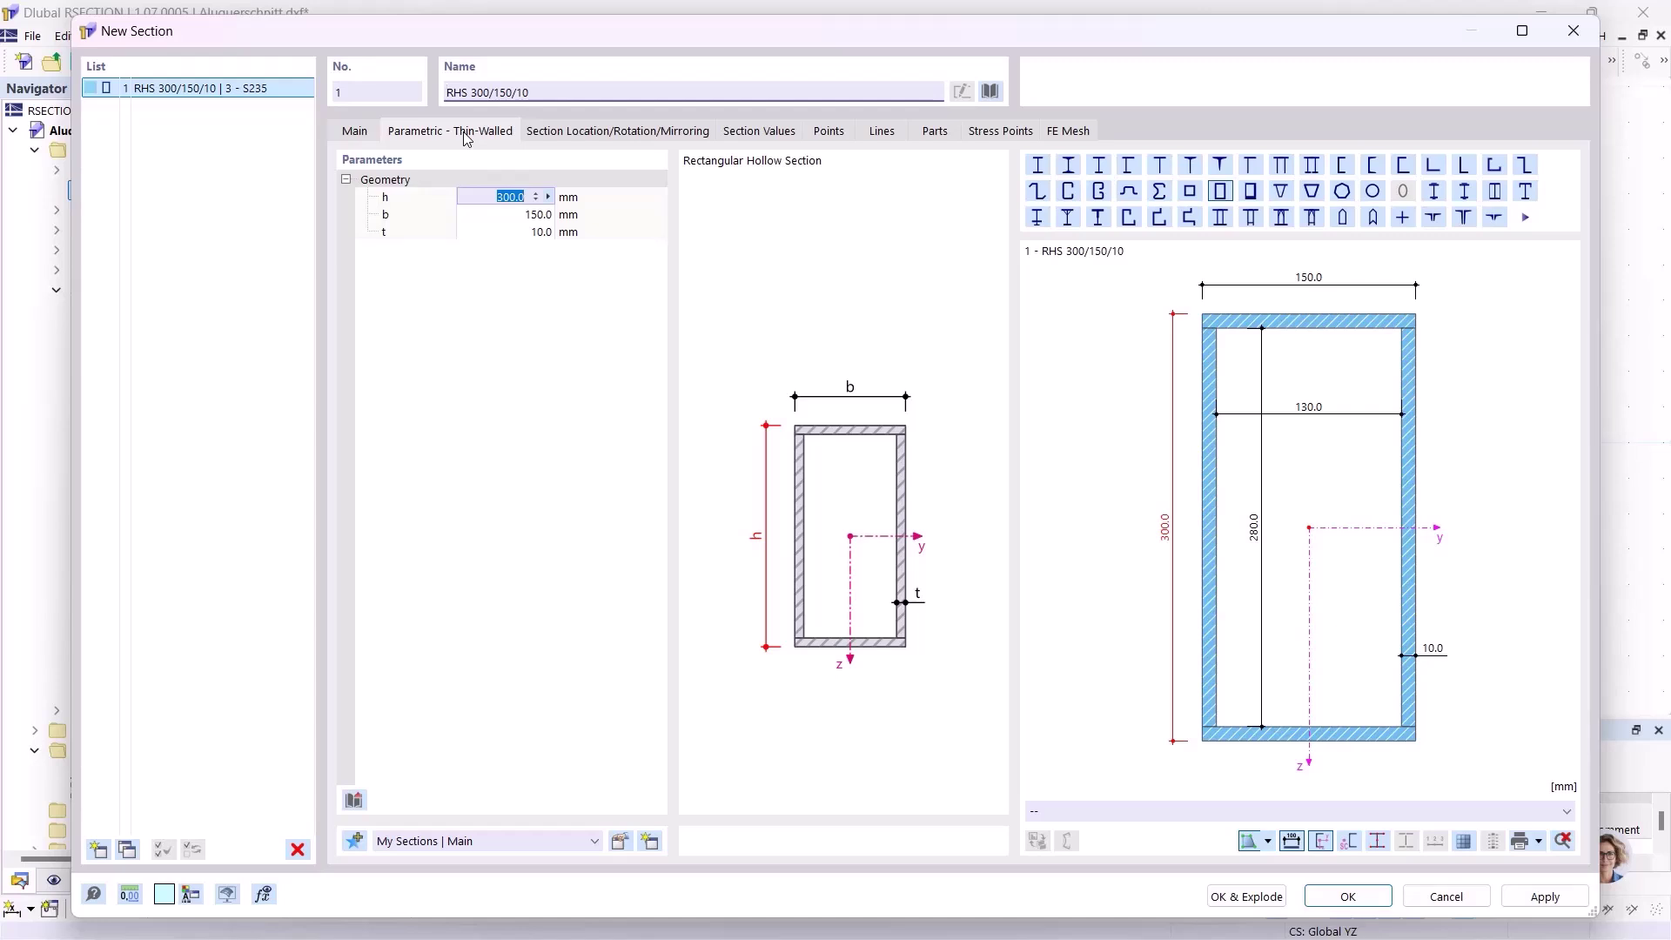
pyautogui.write('230')
pyautogui.click(509, 216)
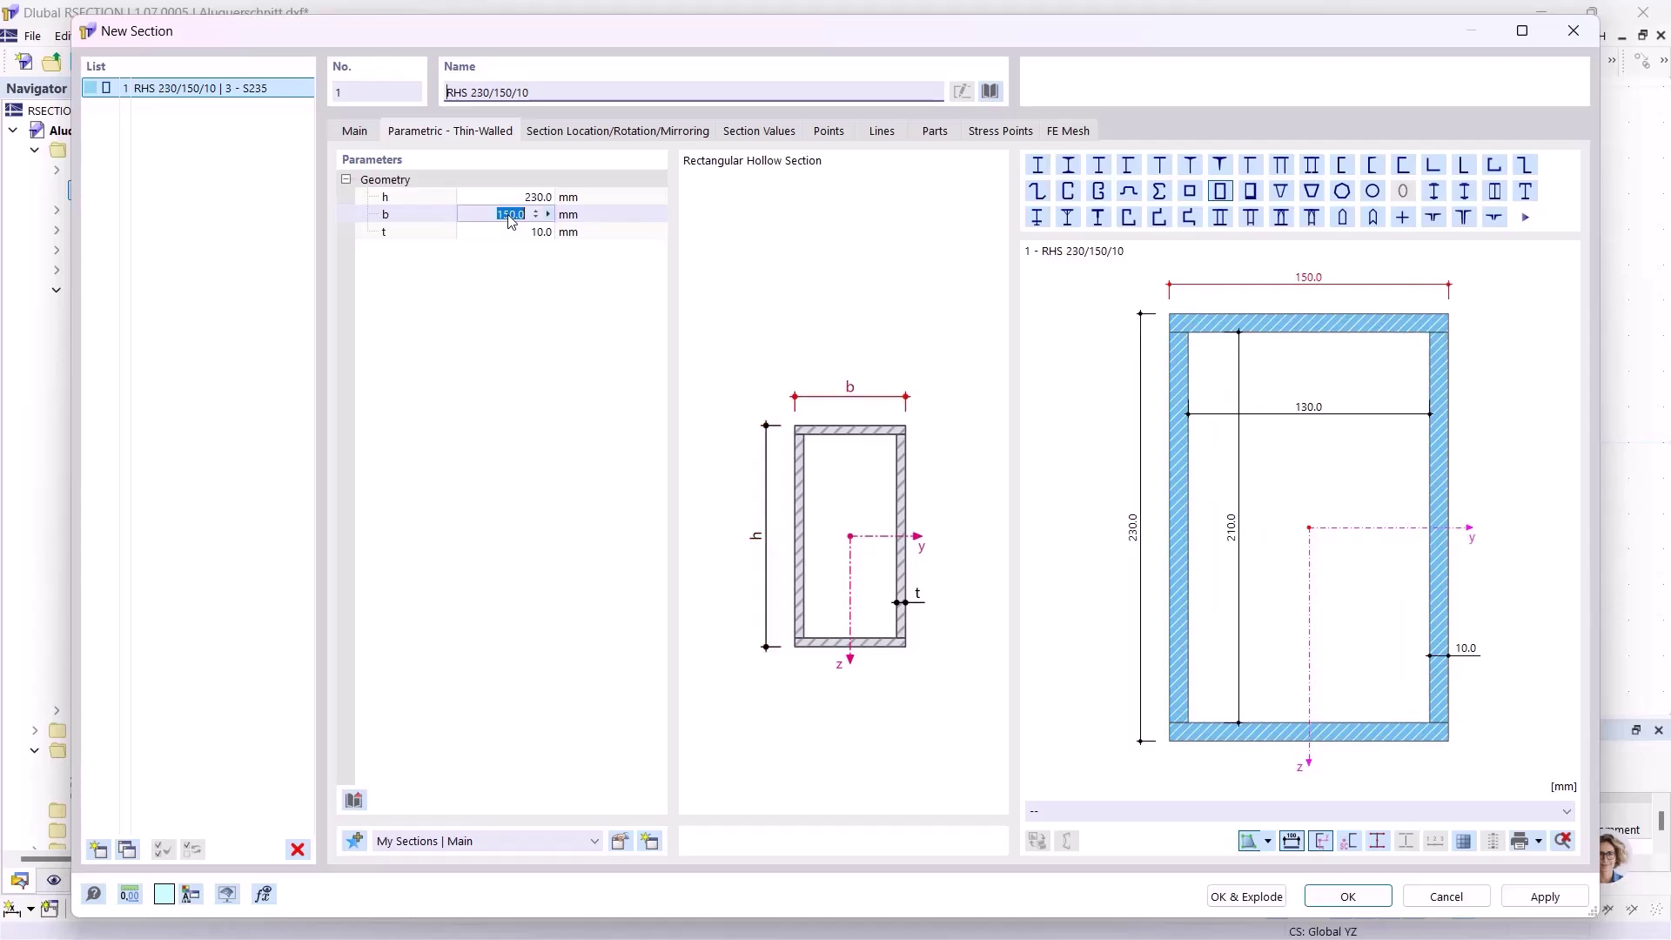
pyautogui.write('100')
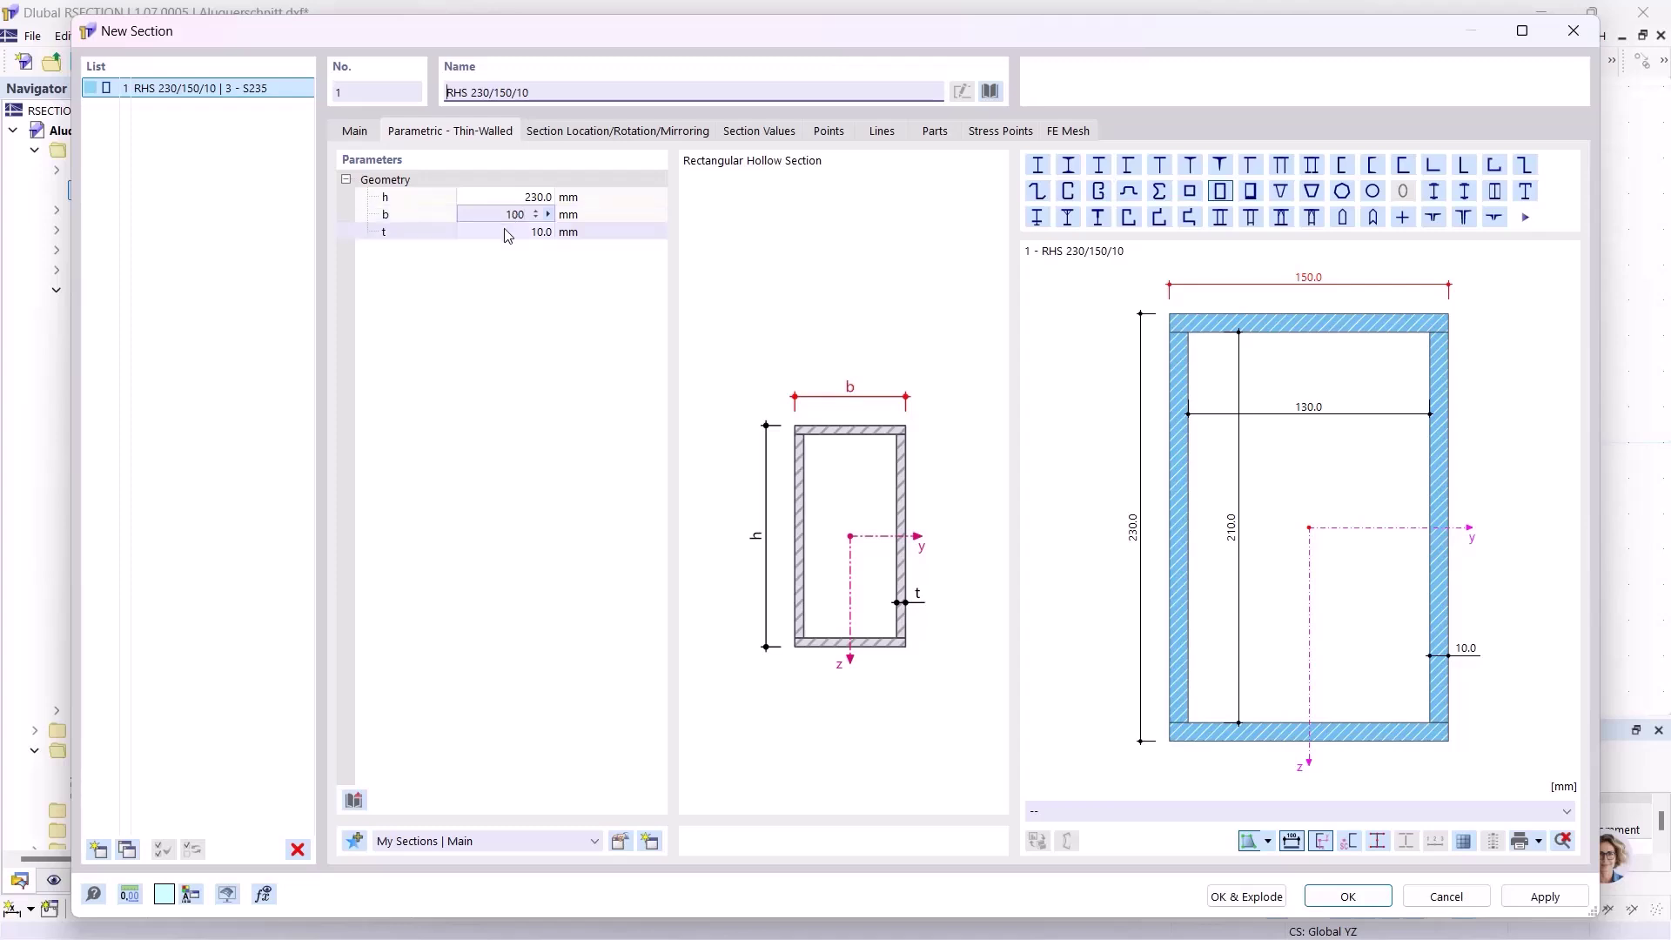
pyautogui.click(506, 231)
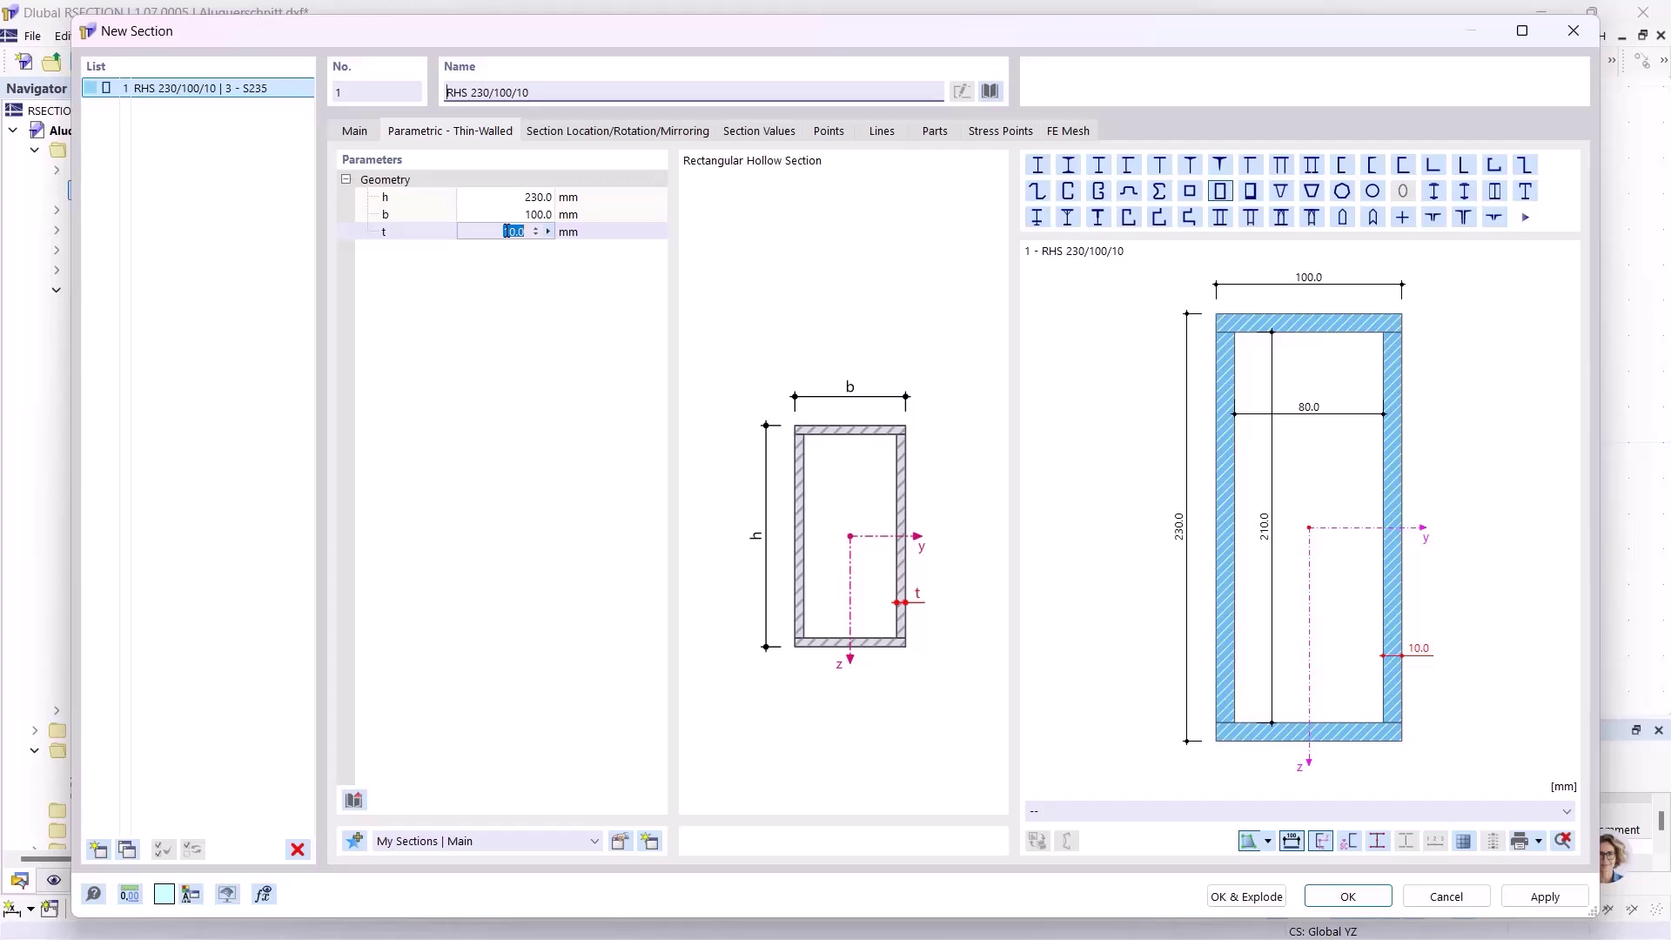
pyautogui.write('5')
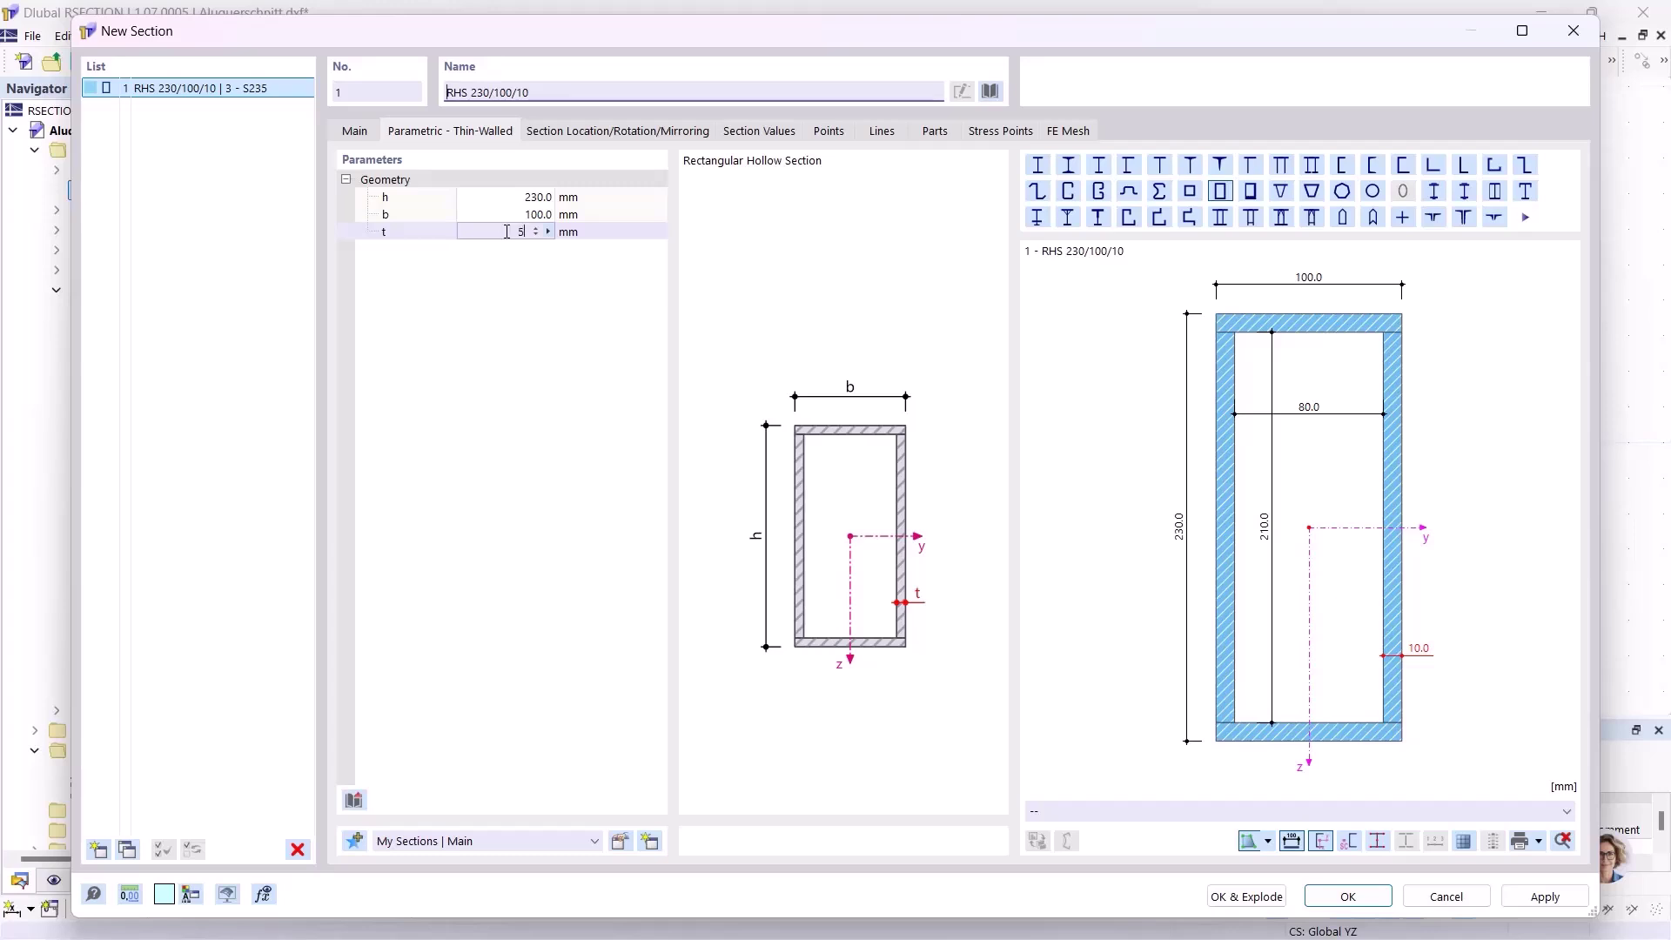
pyautogui.click(557, 133)
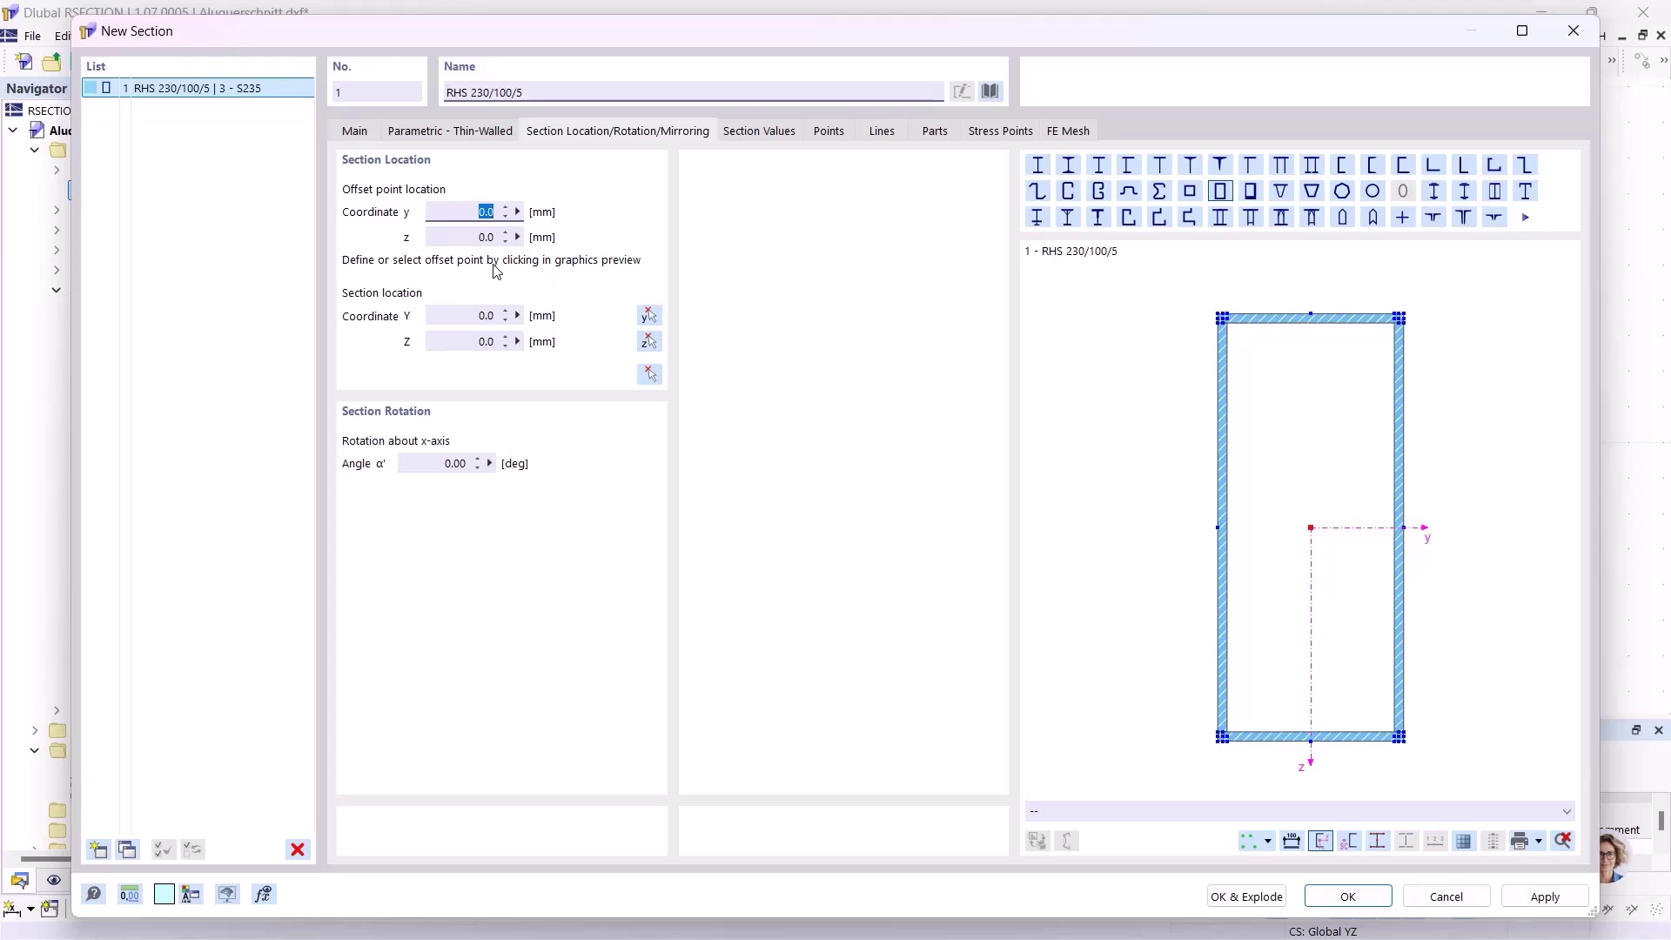
pyautogui.click(1355, 897)
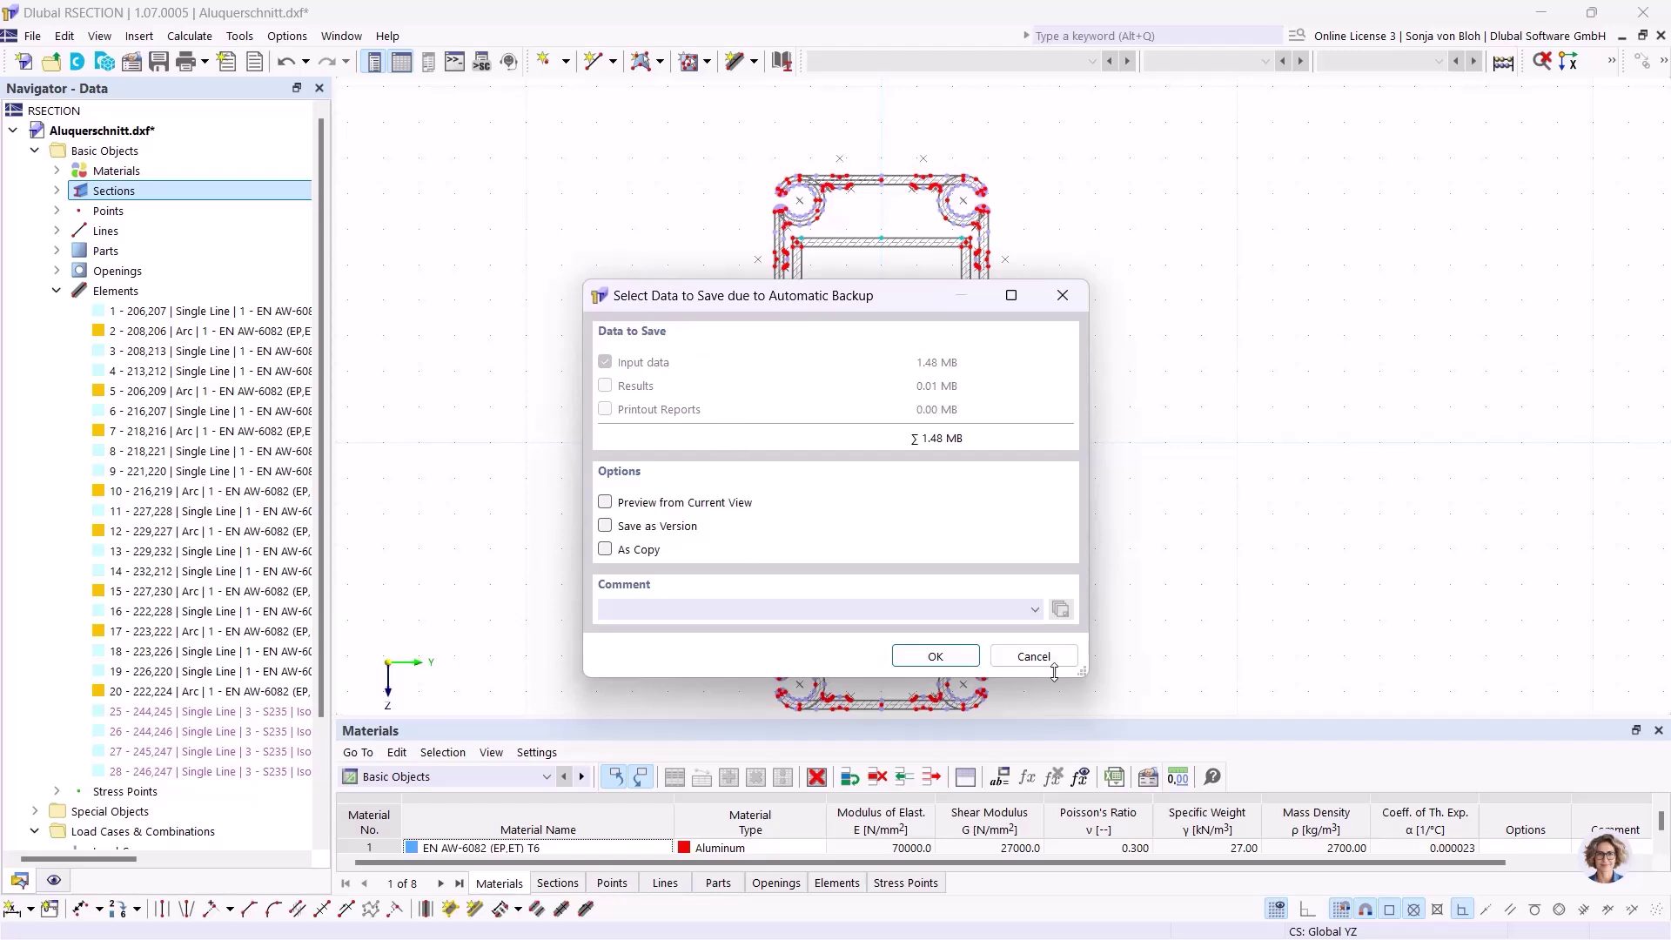
# Step: Cancel the automatic backup and explode section RHS 230/100/5 into individual elements
pyautogui.click(1032, 656)
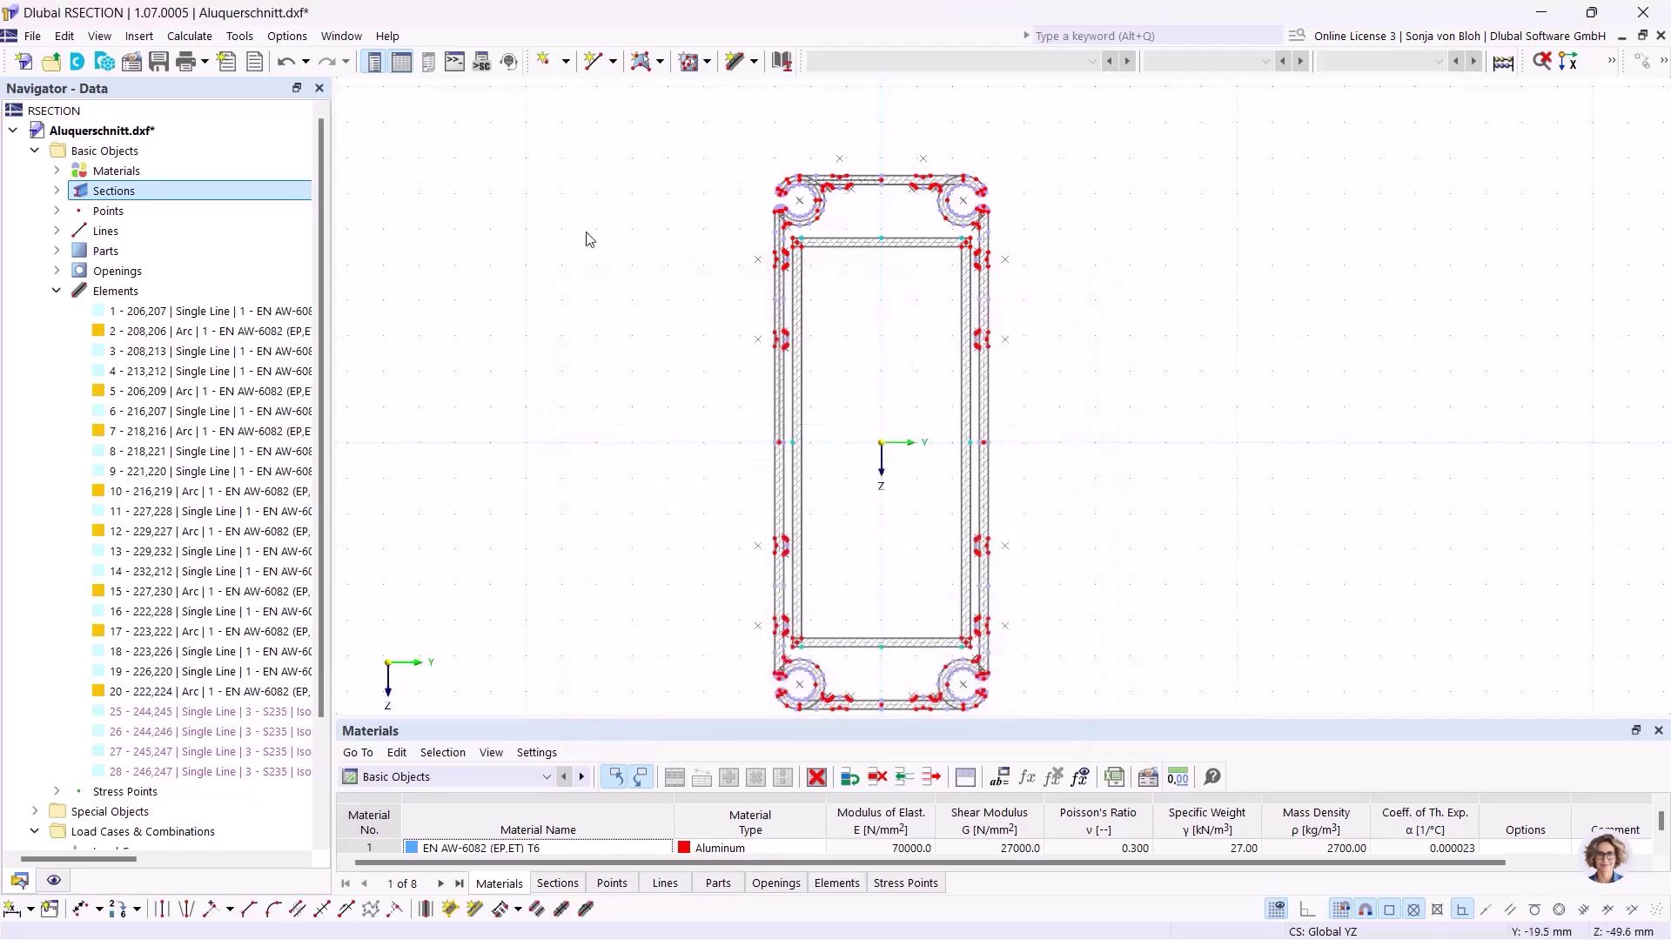
pyautogui.click(58, 191)
pyautogui.click(148, 211)
pyautogui.rightClick(150, 214)
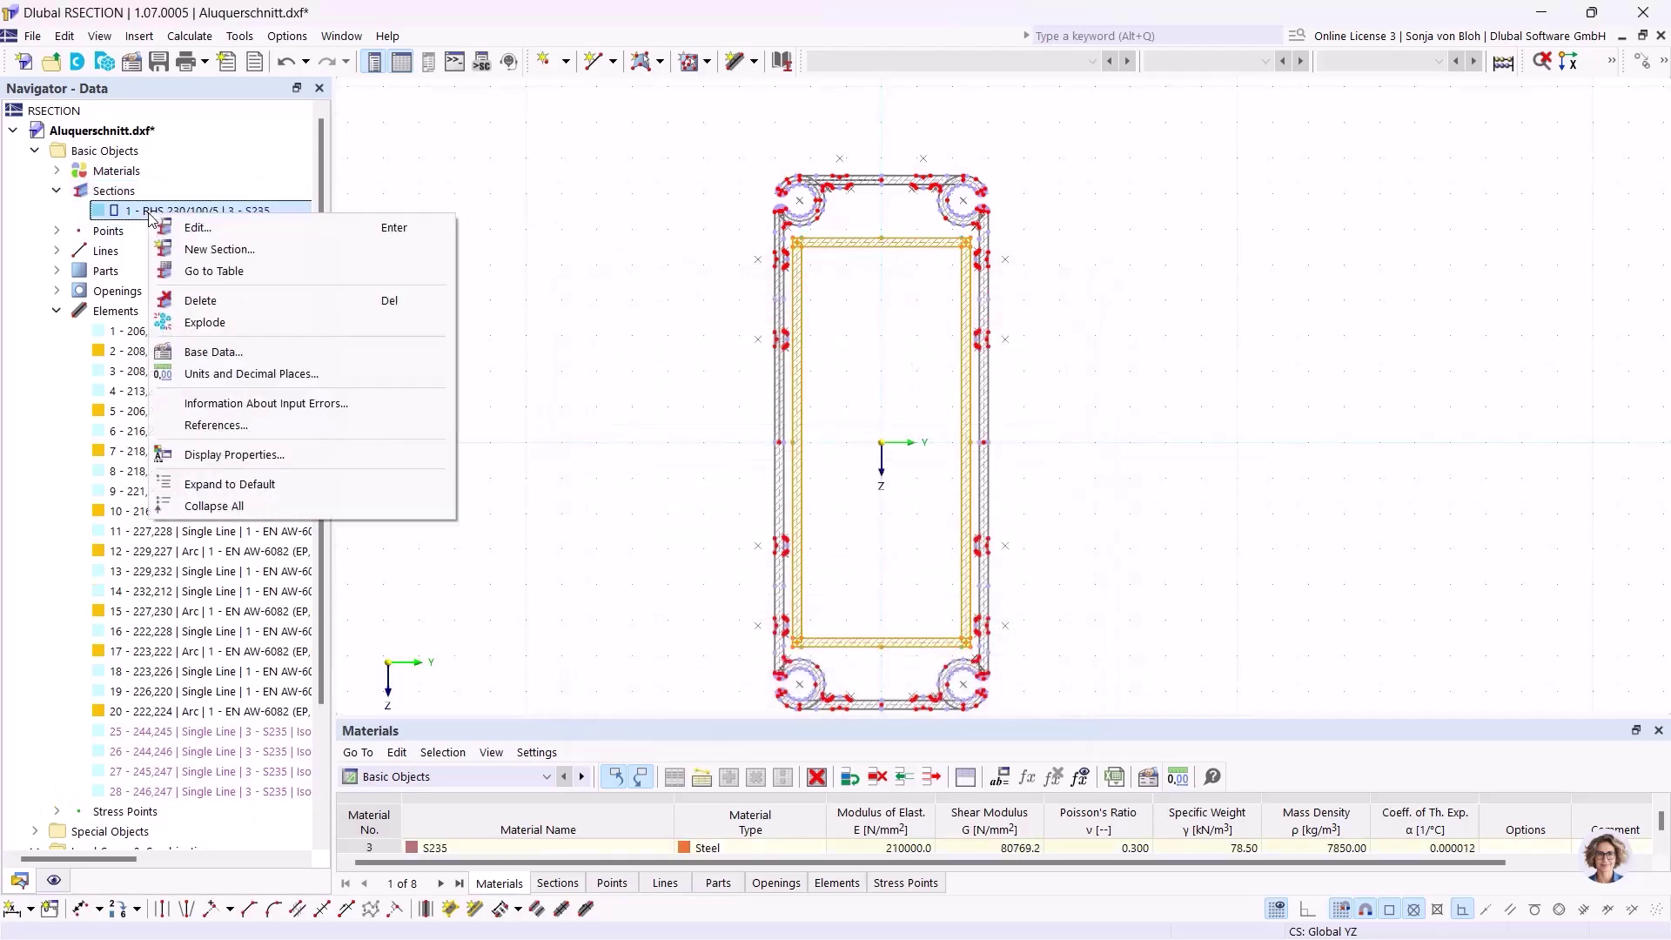
pyautogui.click(186, 322)
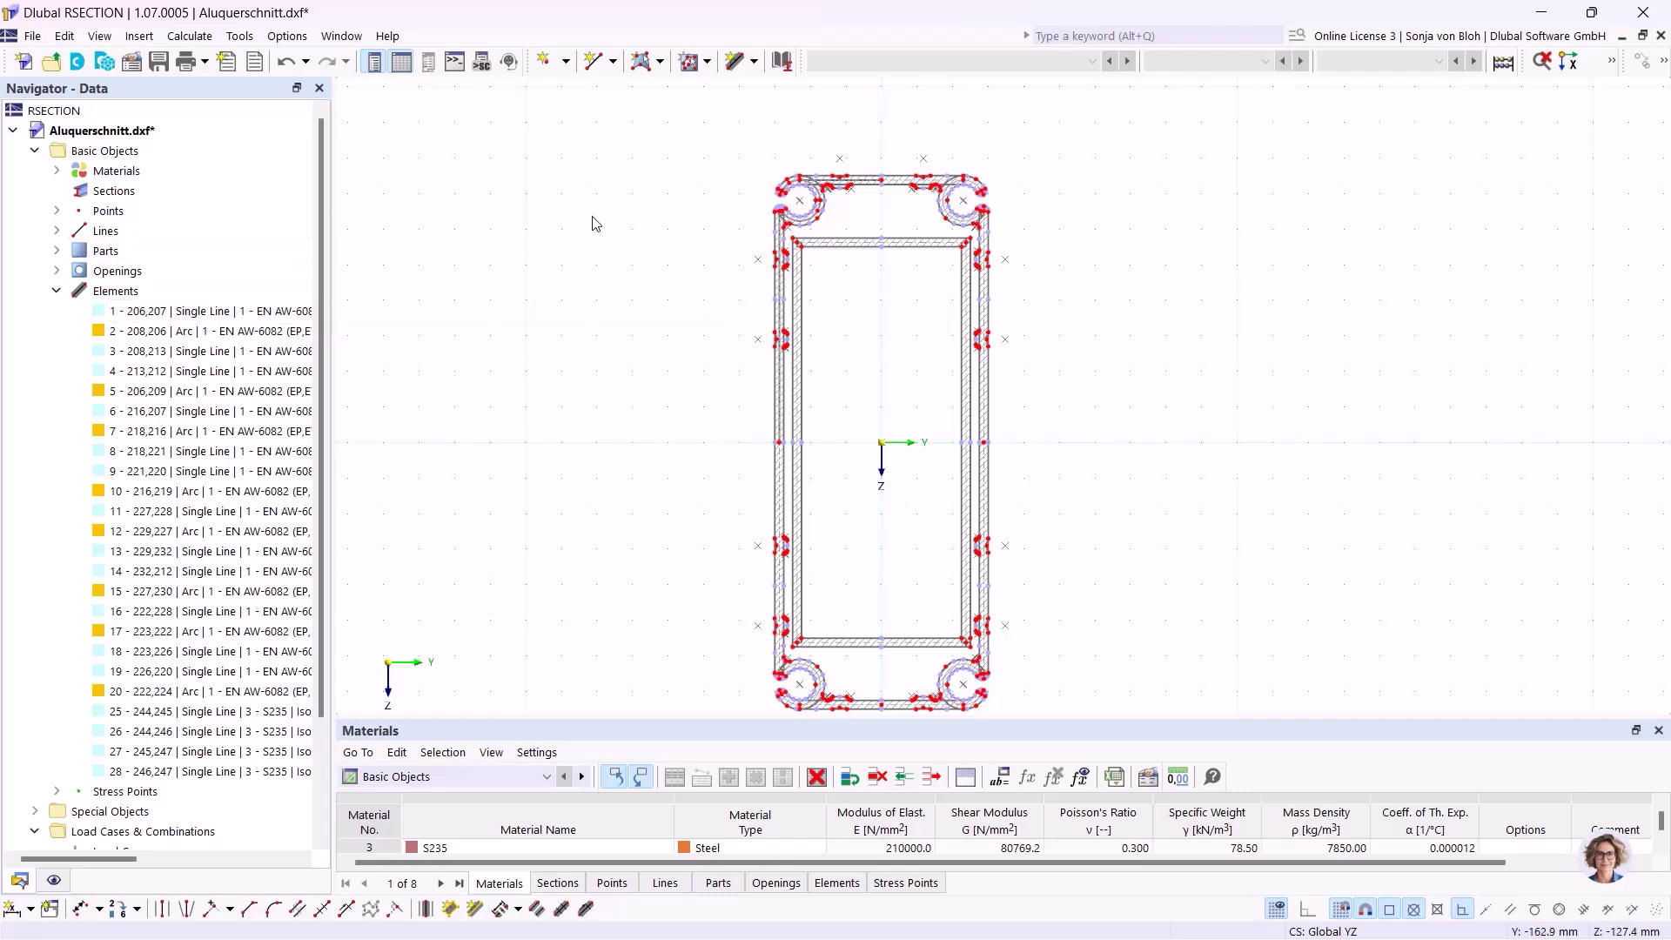
# Step: Connect the left aluminium web with the inner steel tube's left wall at mid-height using an element of thickness 0 and shear thickness 5 mm
pyautogui.click(738, 67)
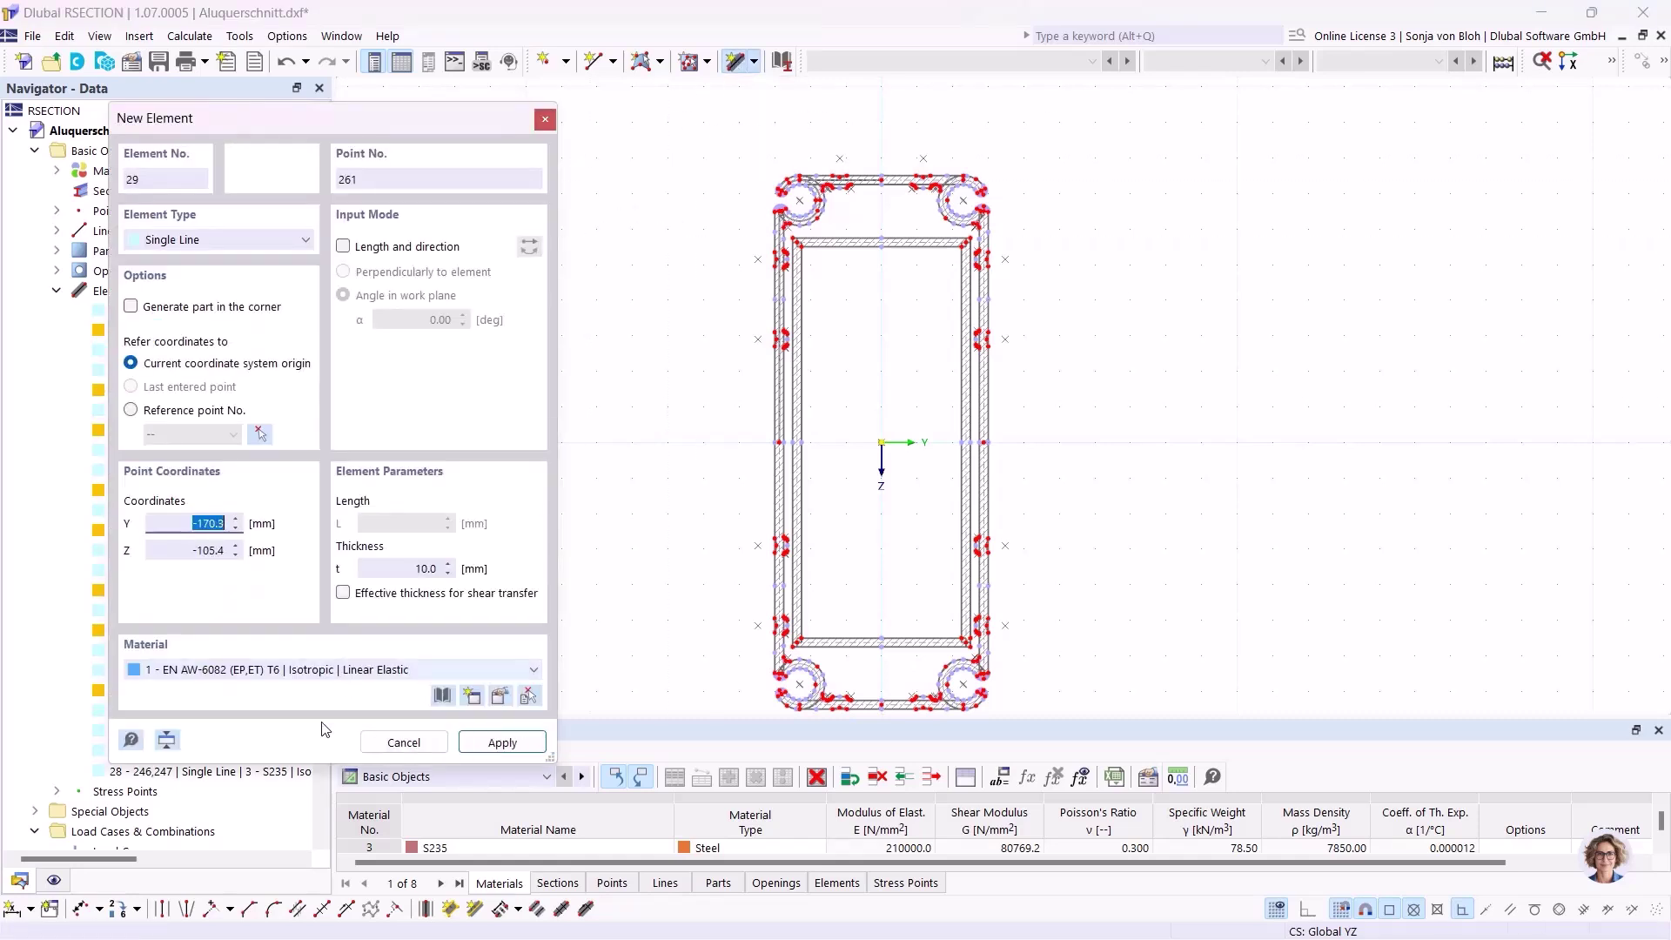
pyautogui.moveTo(379, 567); pyautogui.dragTo(468, 580)
pyautogui.write('0')
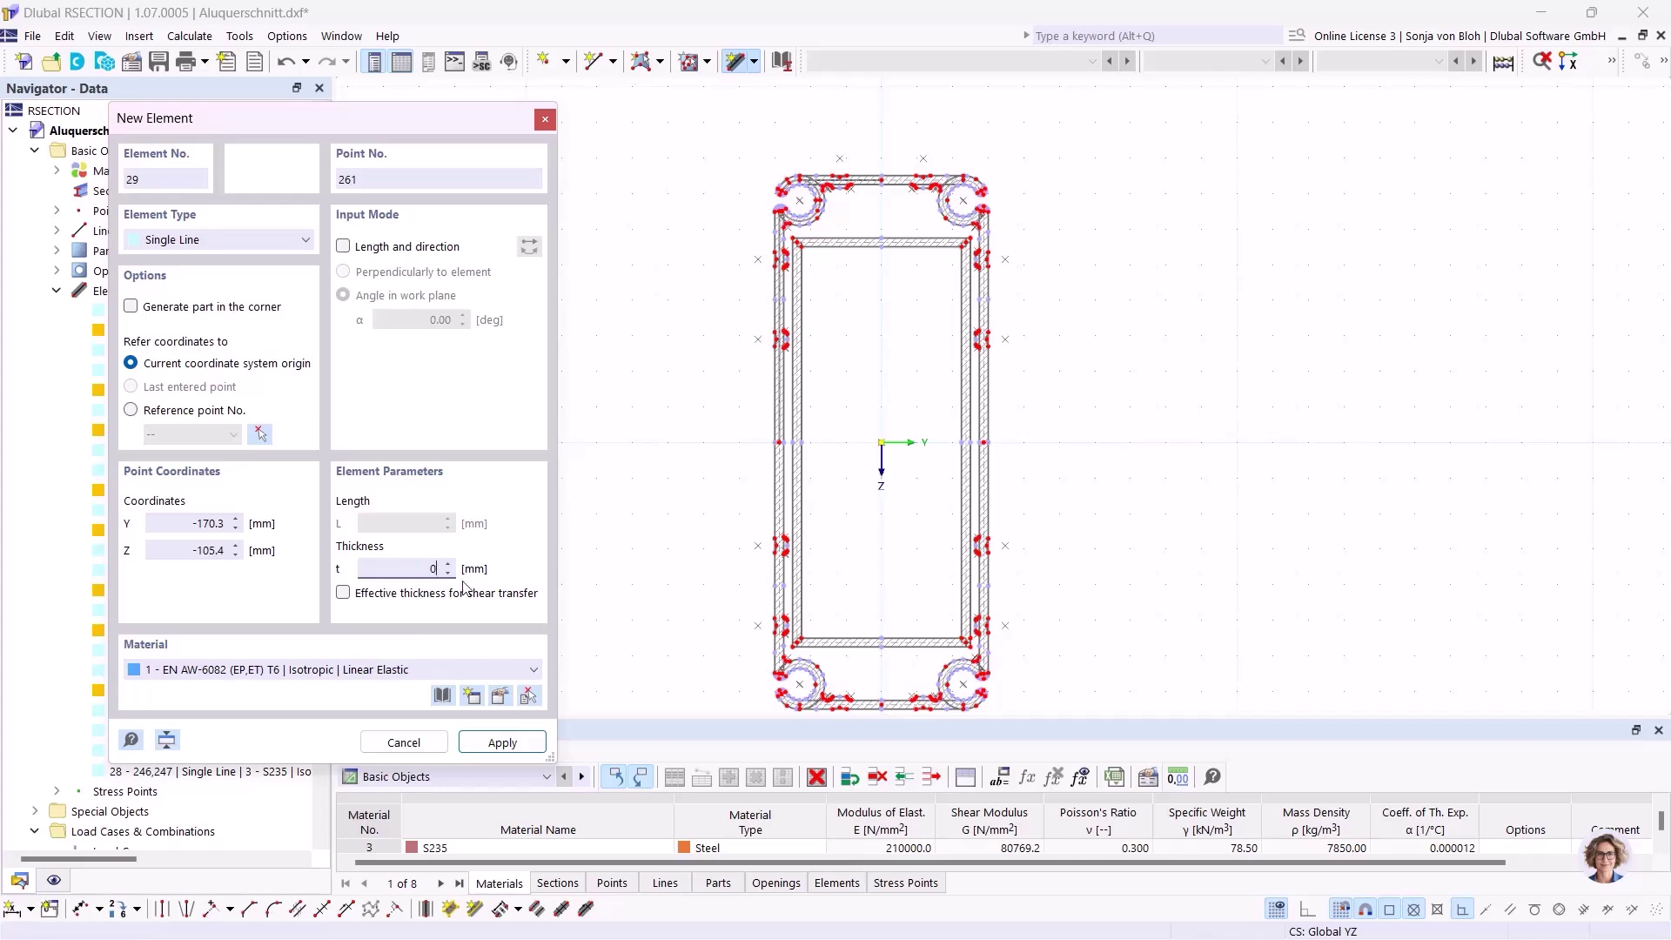
pyautogui.click(345, 593)
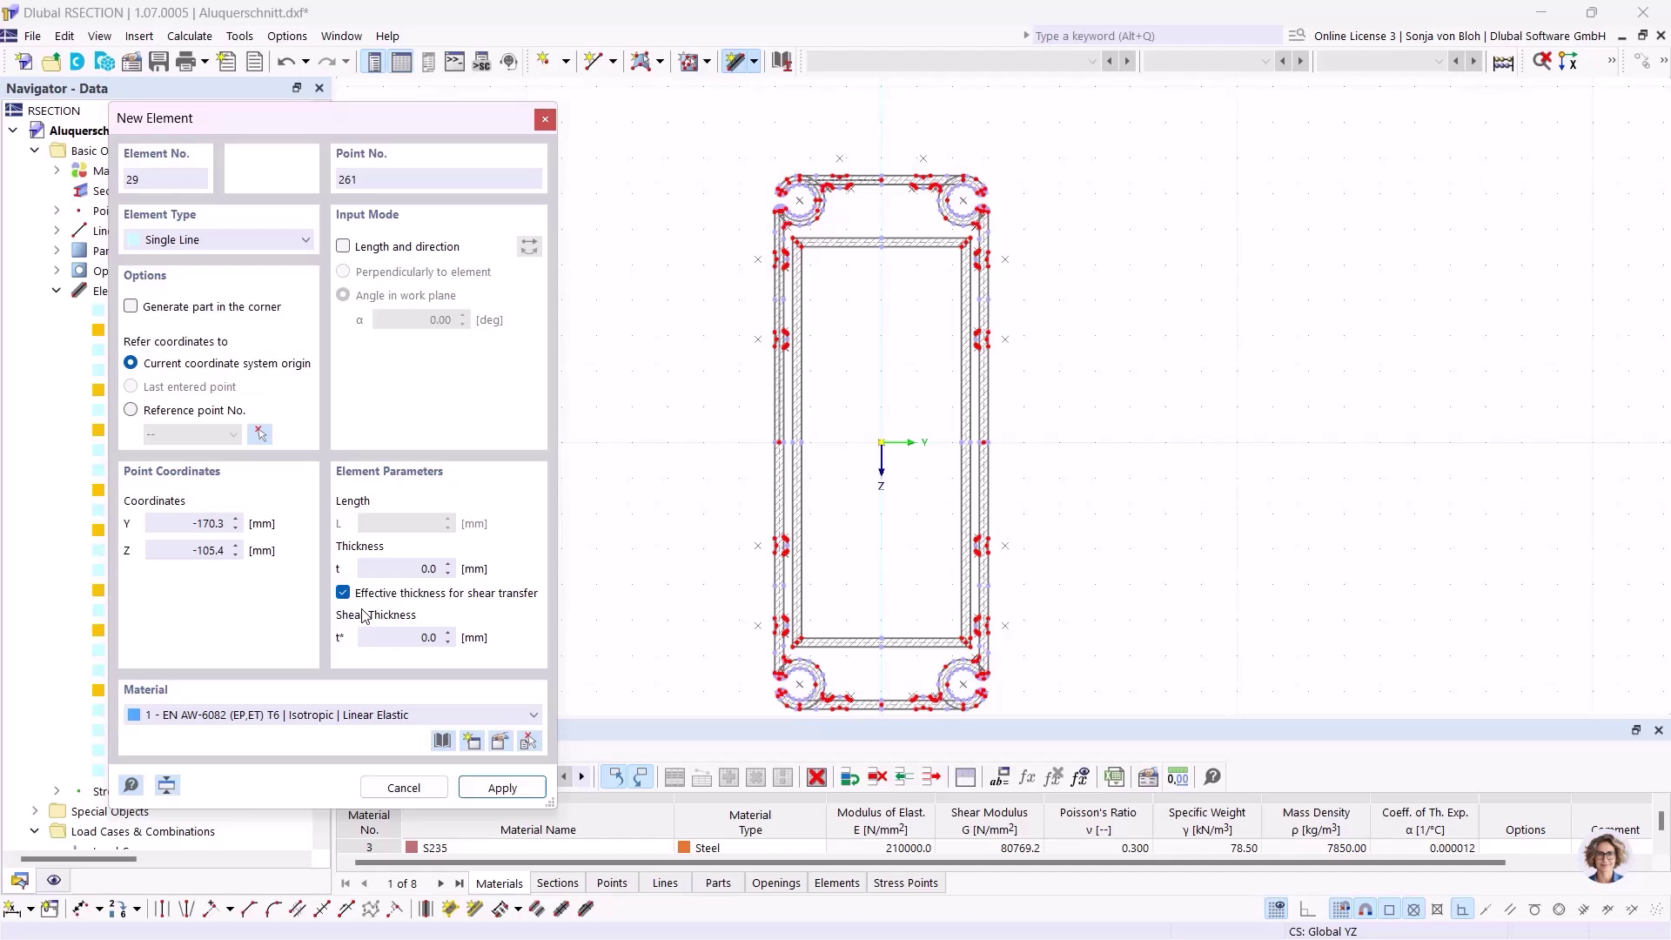
pyautogui.click(392, 637)
pyautogui.write('5')
pyautogui.scroll(5, 742, 418)
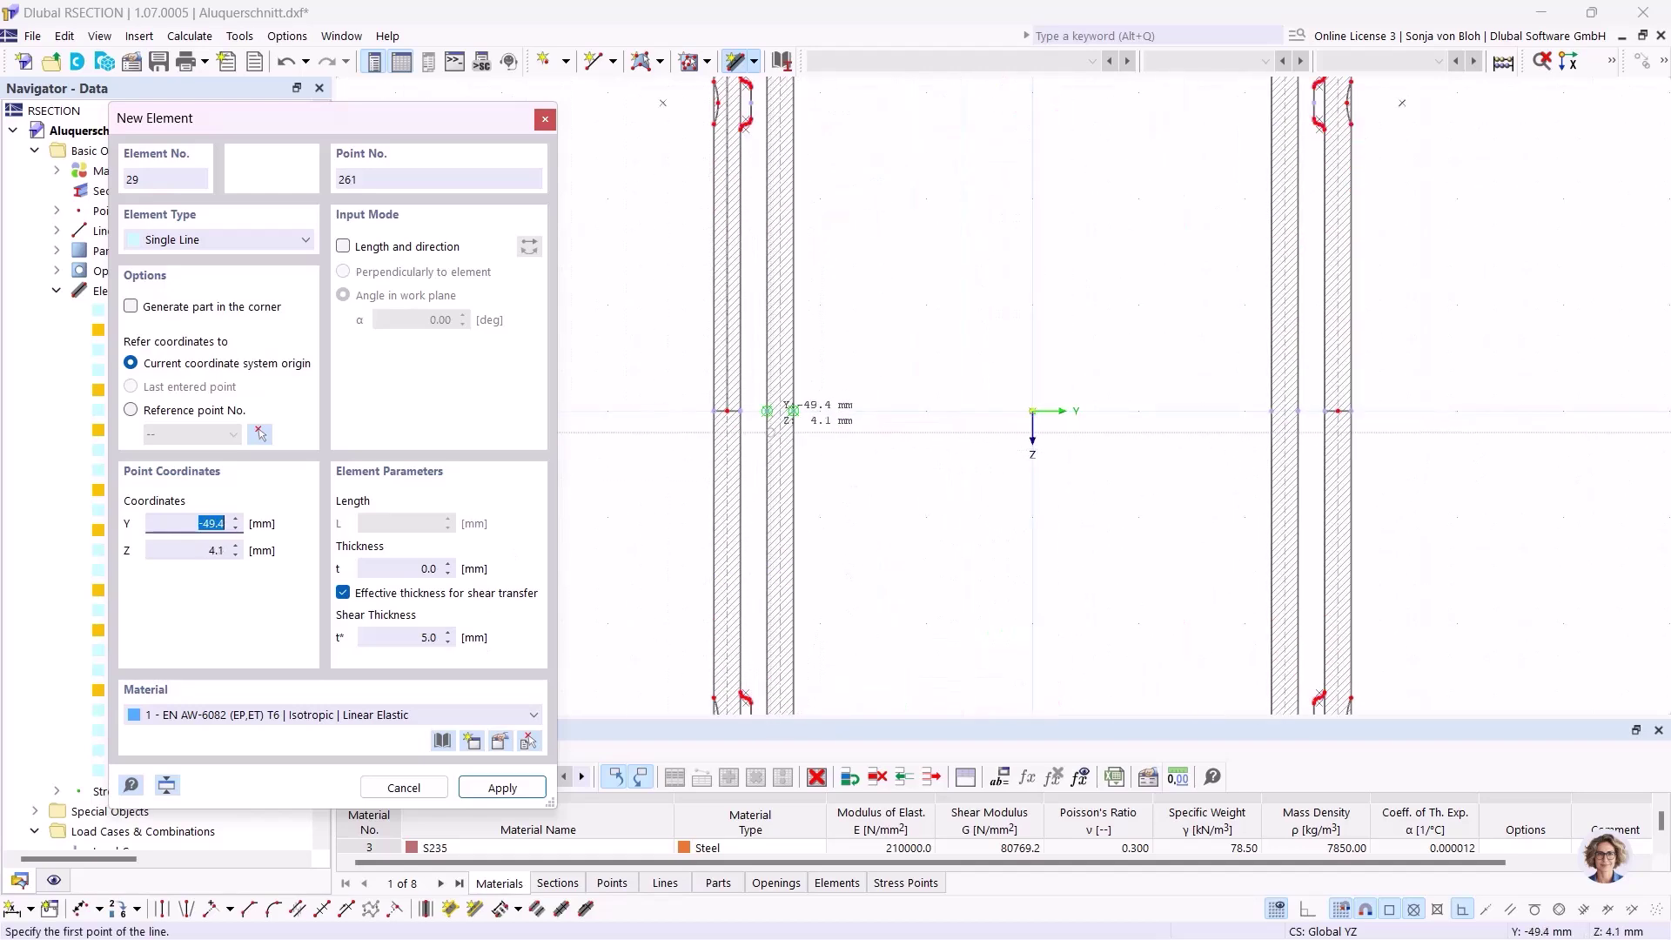
pyautogui.click(786, 390)
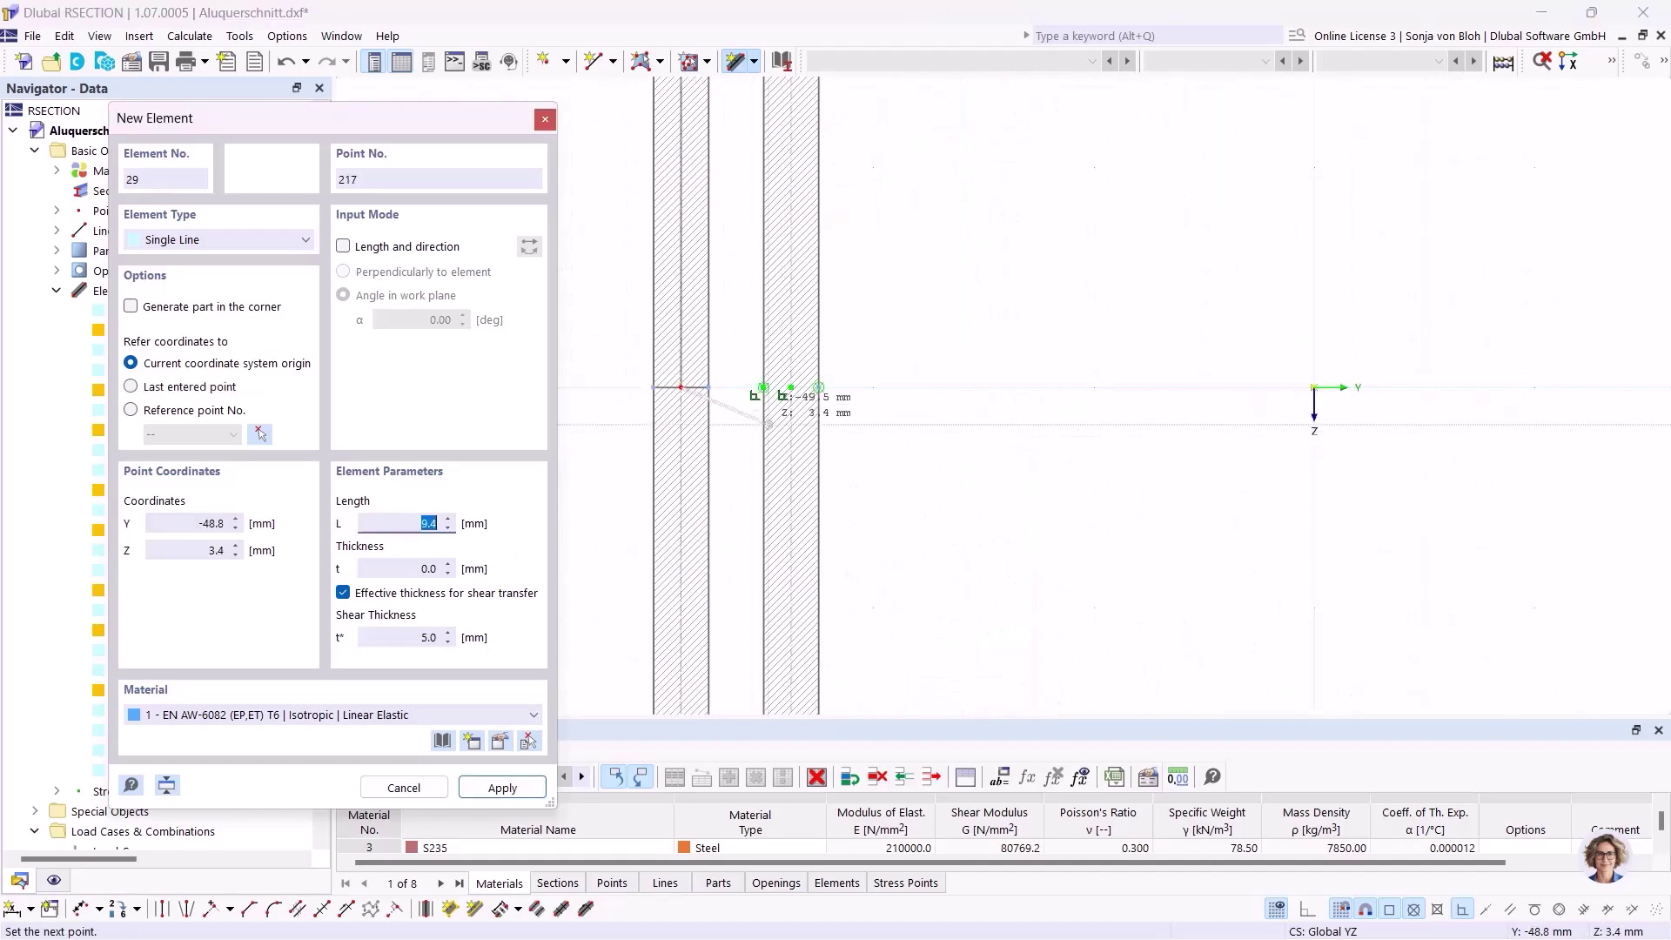
pyautogui.press('Return')
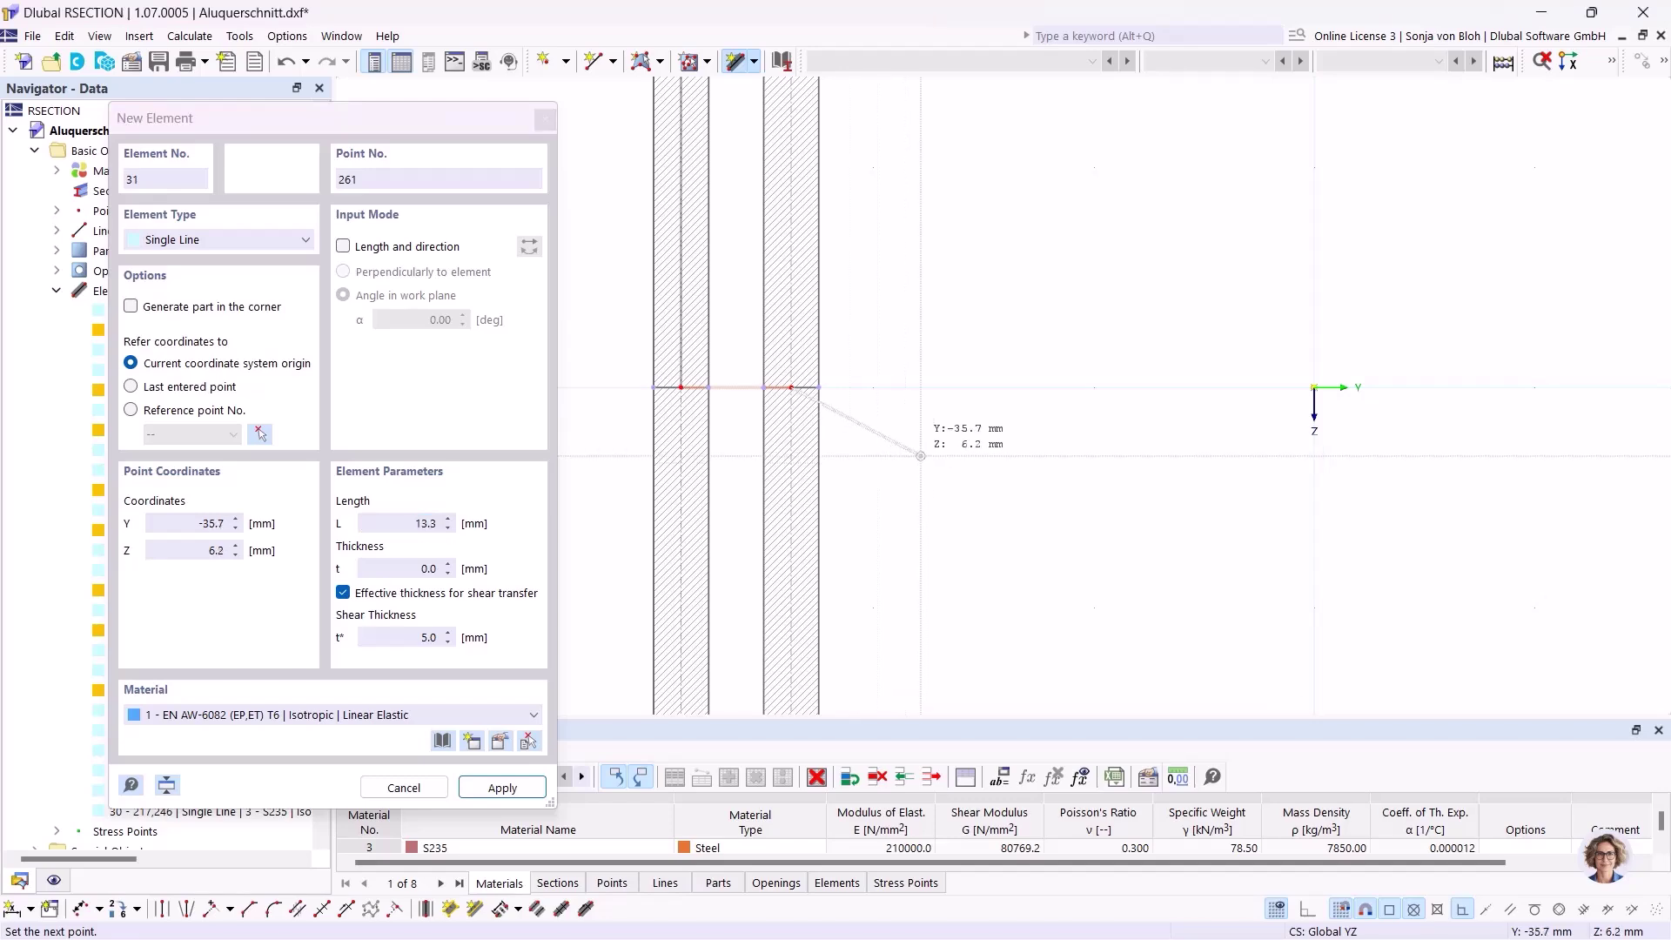
# Step: Draw a matching 10 mm long shear element between the right aluminium web and the steel tube's right wall, ending at Y 47.5, Z 0.0 mm
pyautogui.scroll(-5, 944, 436)
pyautogui.moveTo(1042, 468); pyautogui.dragTo(915, 464, button='middle')
pyautogui.moveTo(1054, 496); pyautogui.dragTo(849, 534, button='middle')
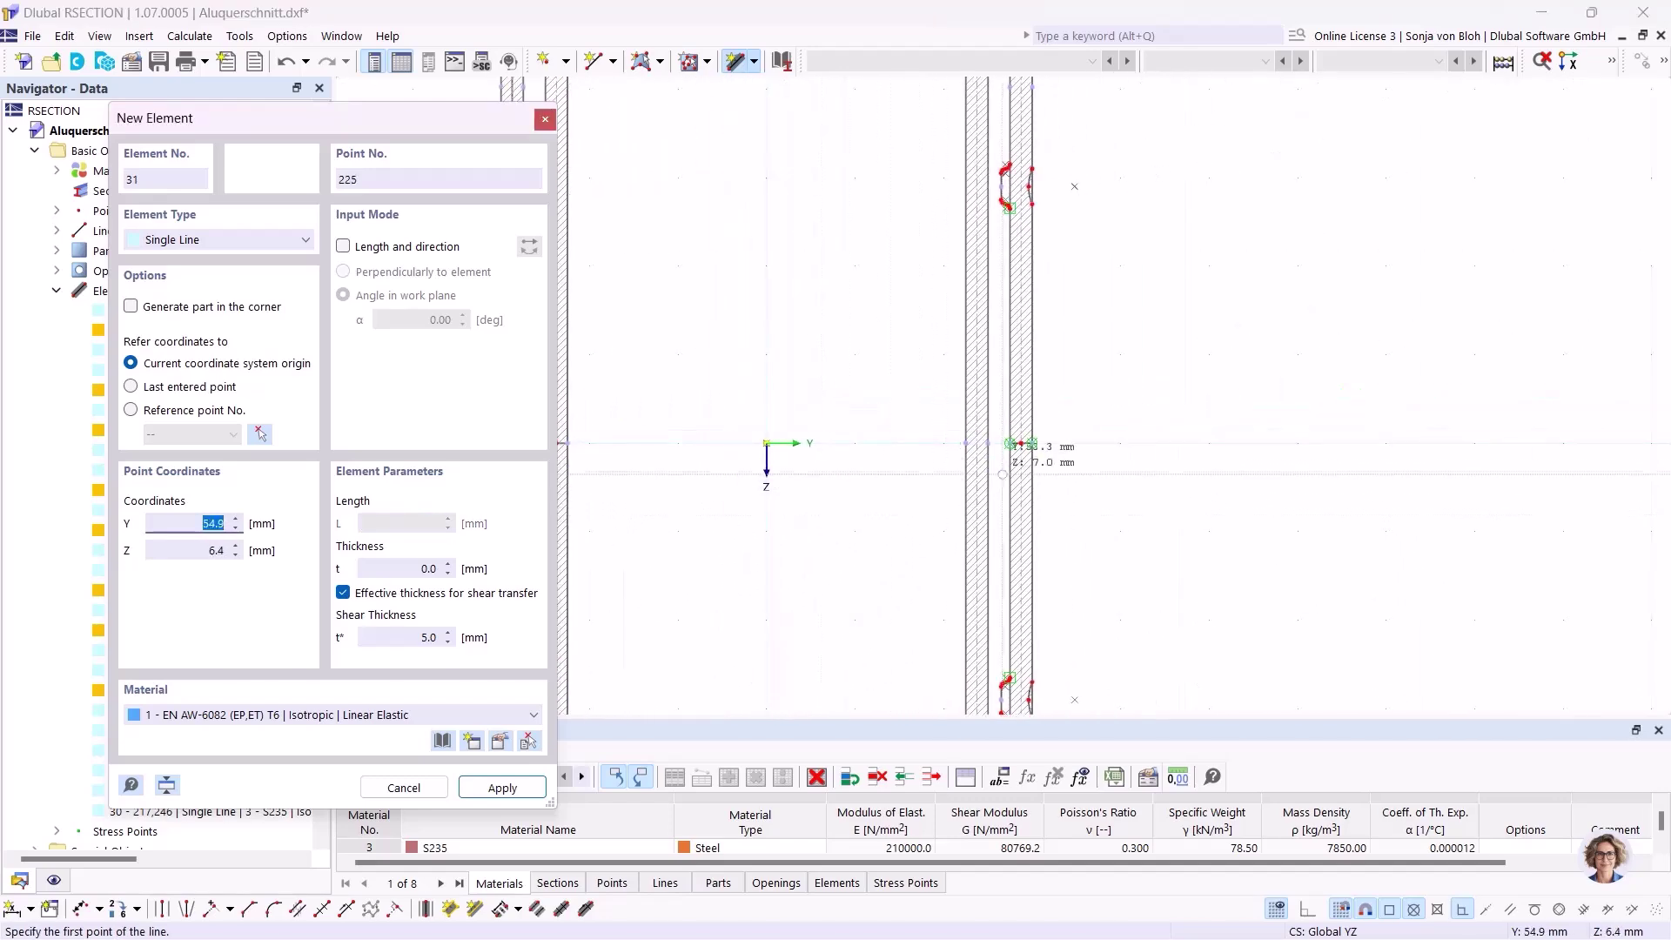
pyautogui.scroll(2, 1020, 466)
pyautogui.click(1036, 432)
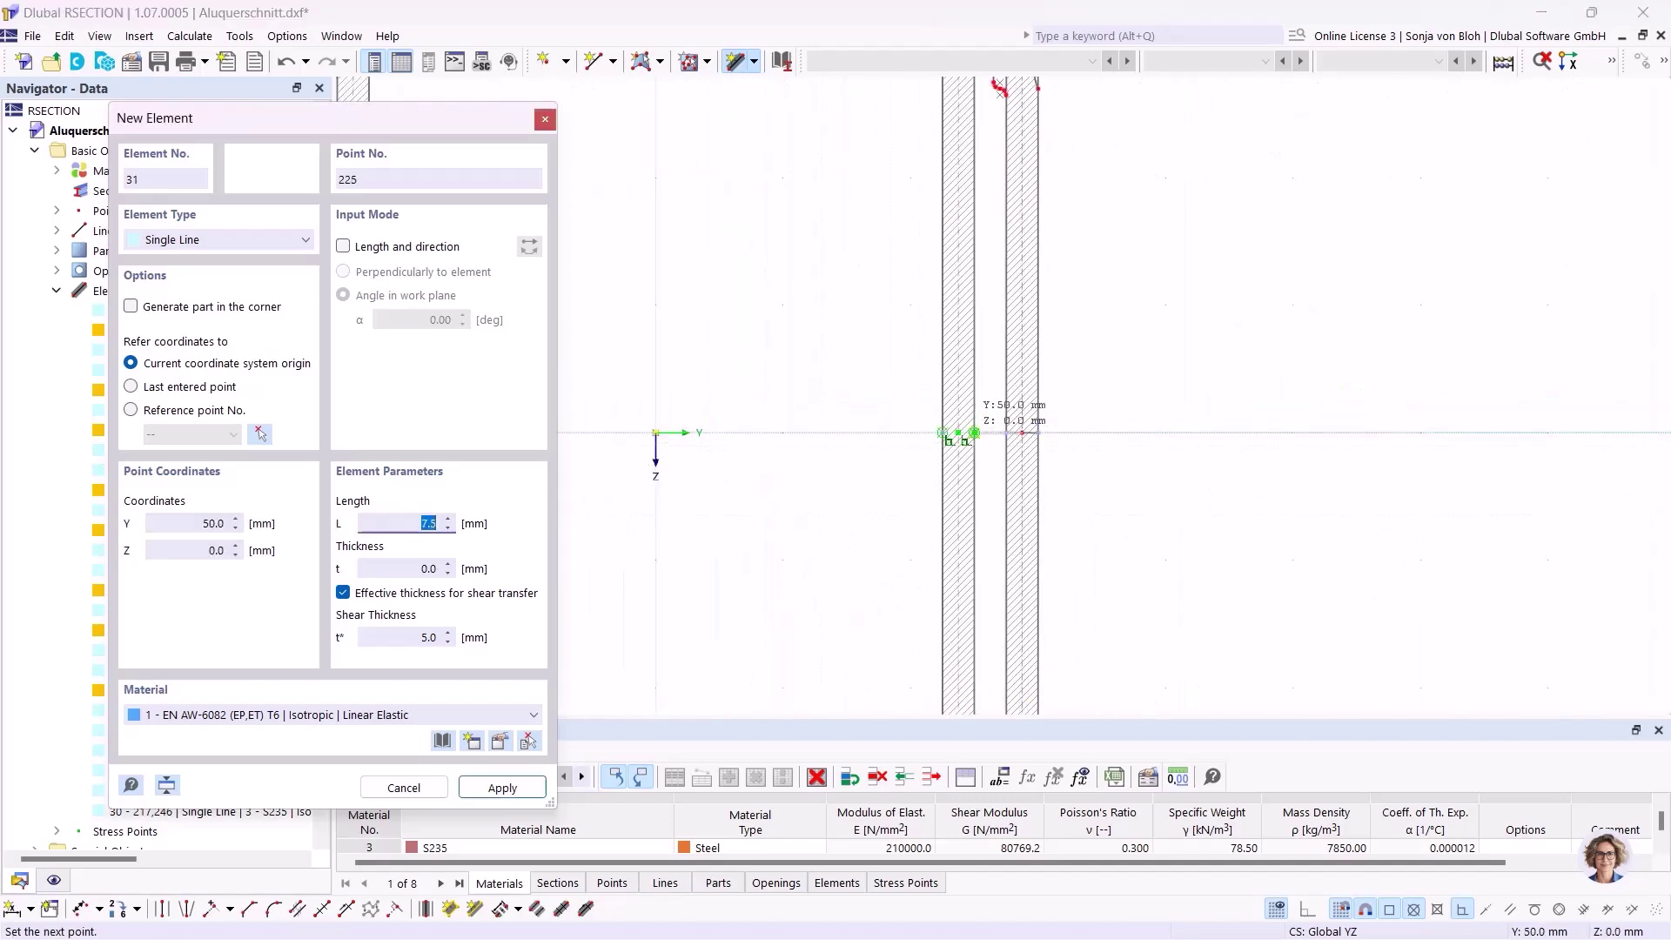
pyautogui.click(974, 433)
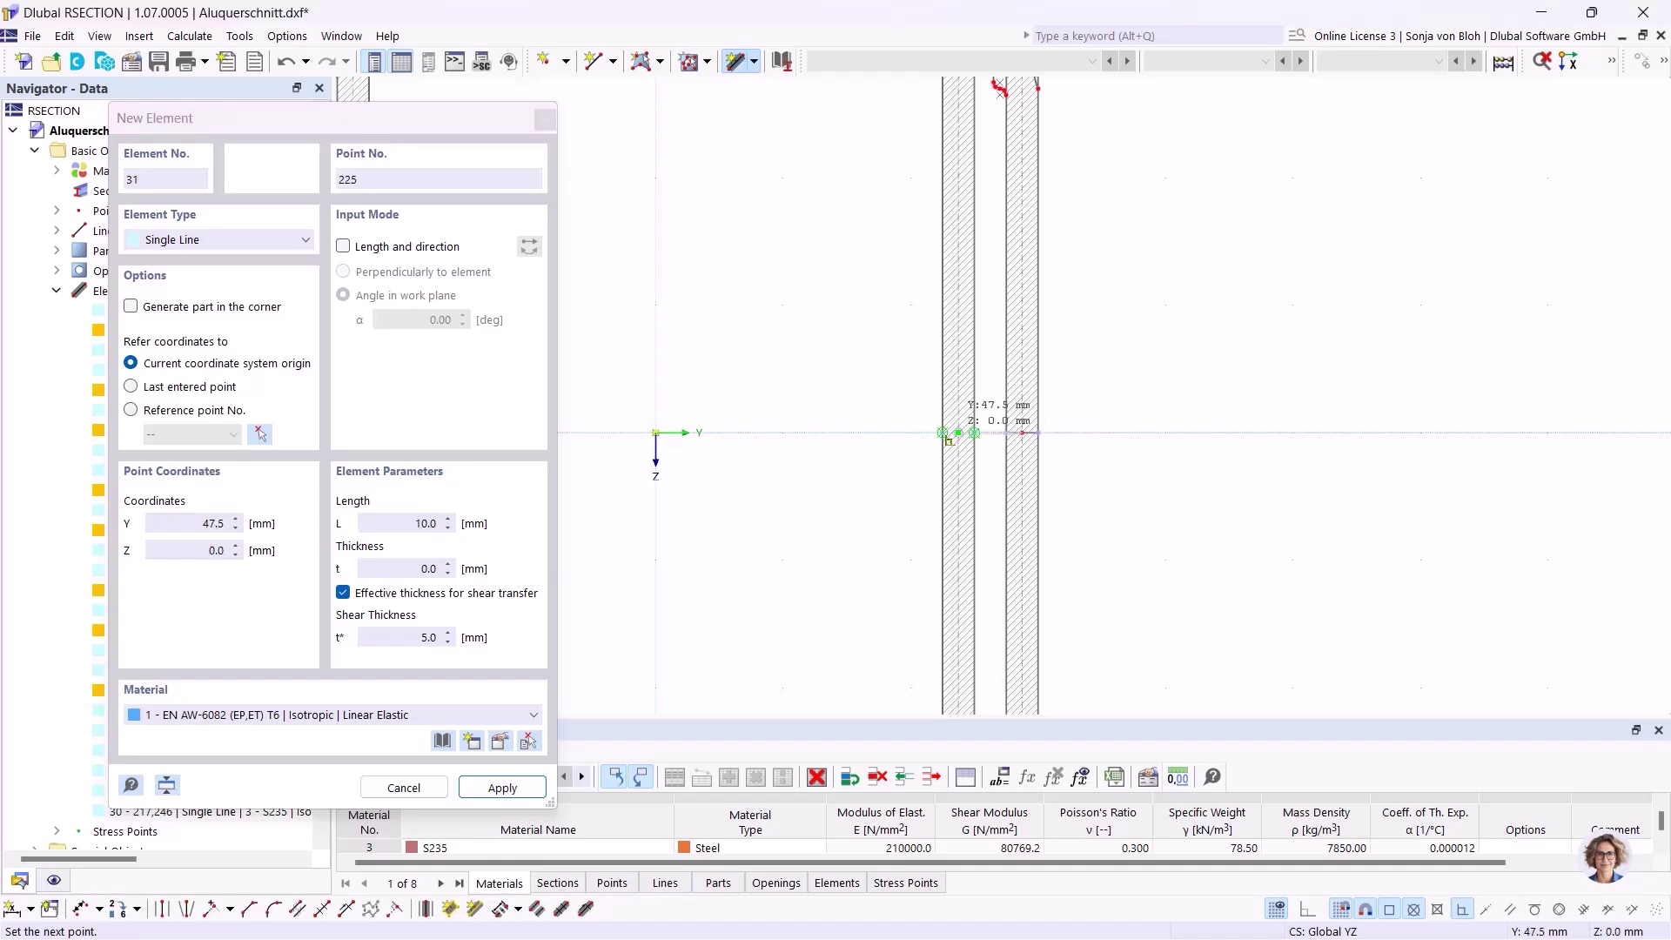
pyautogui.press('Escape')
pyautogui.press('Escape')
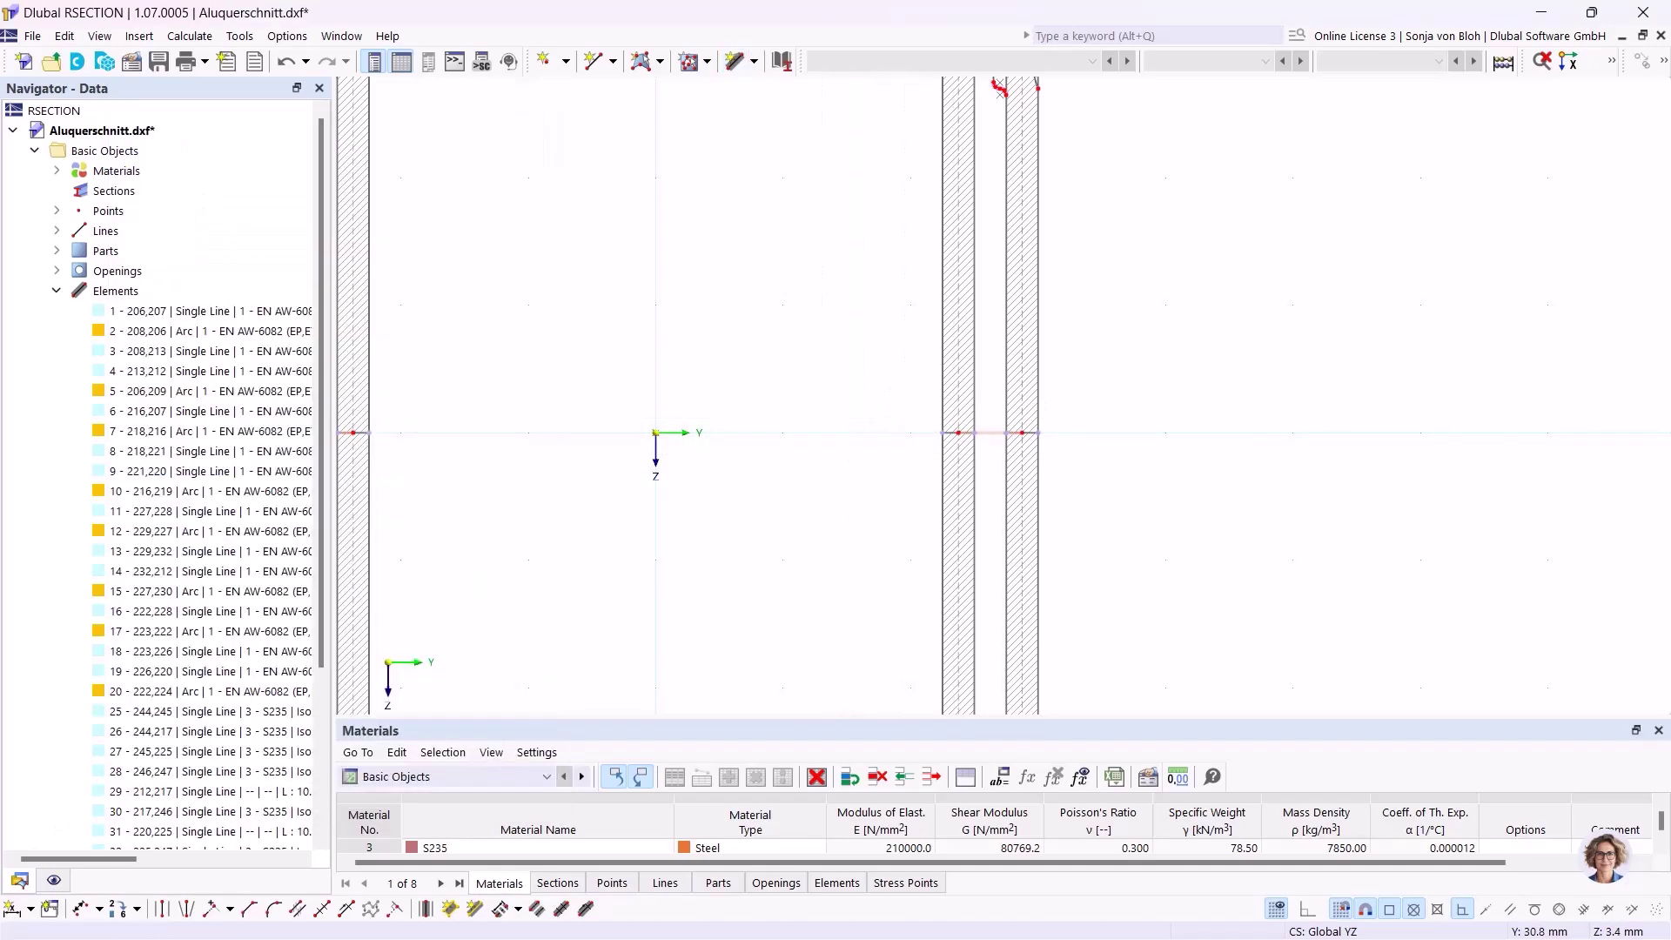
# Step: Change the model's analysis method to Thin-Walled Analysis in the base data and calculate the reinforced section
pyautogui.scroll(-1, 861, 449)
pyautogui.scroll(-2, 861, 449)
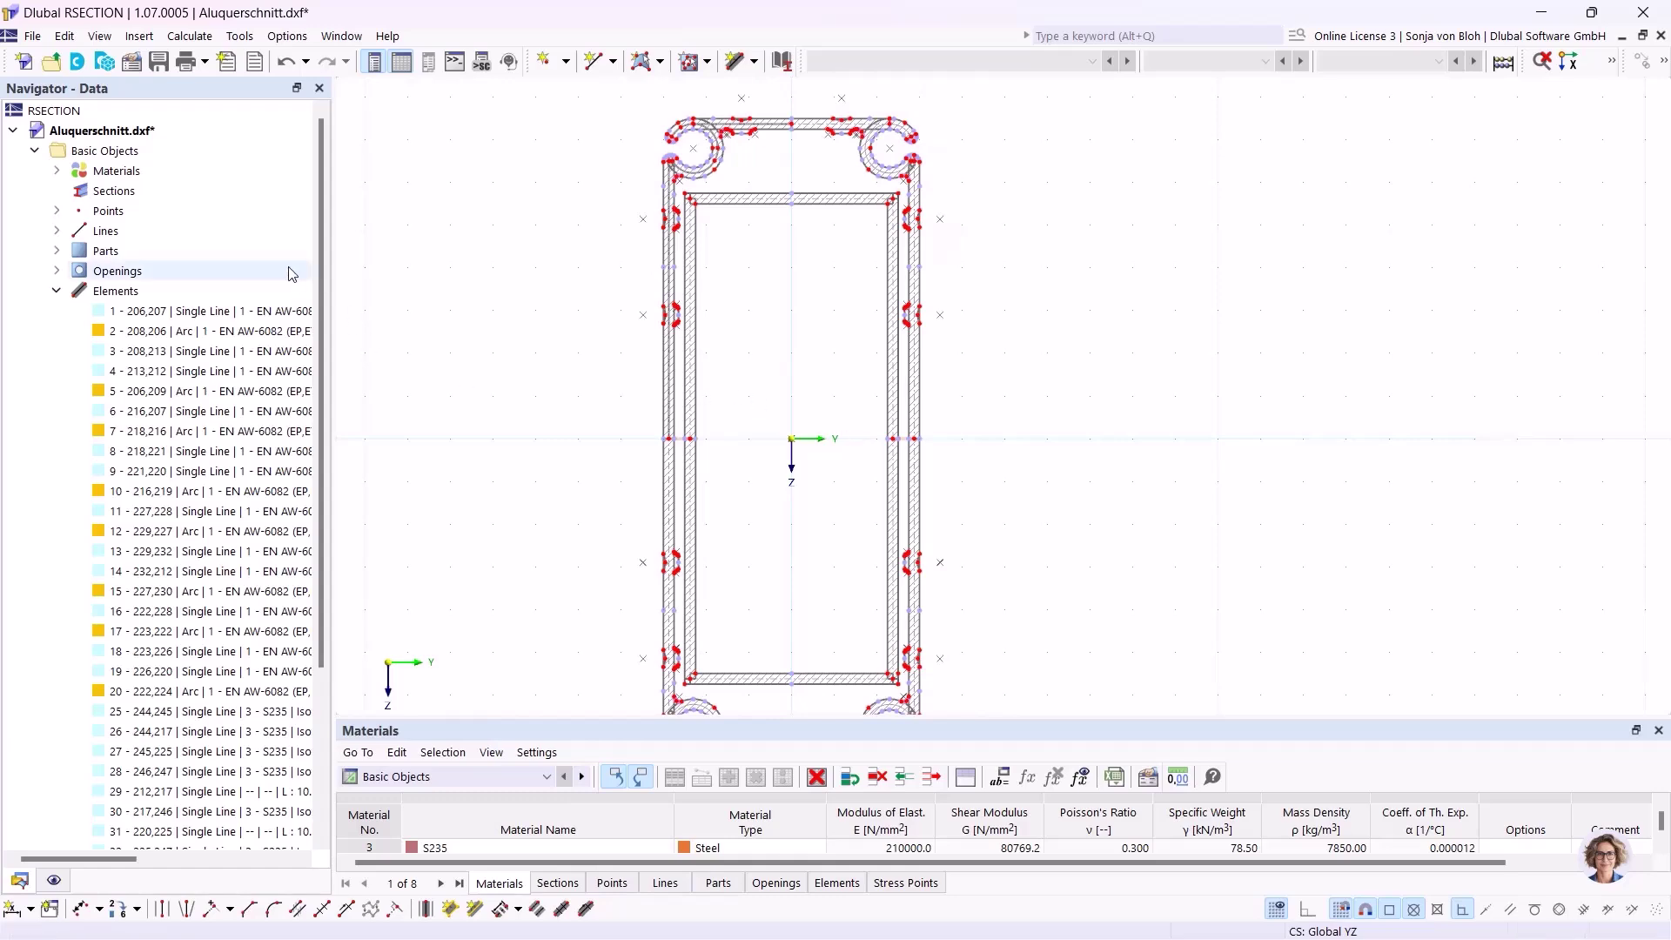
pyautogui.rightClick(132, 151)
pyautogui.click(197, 164)
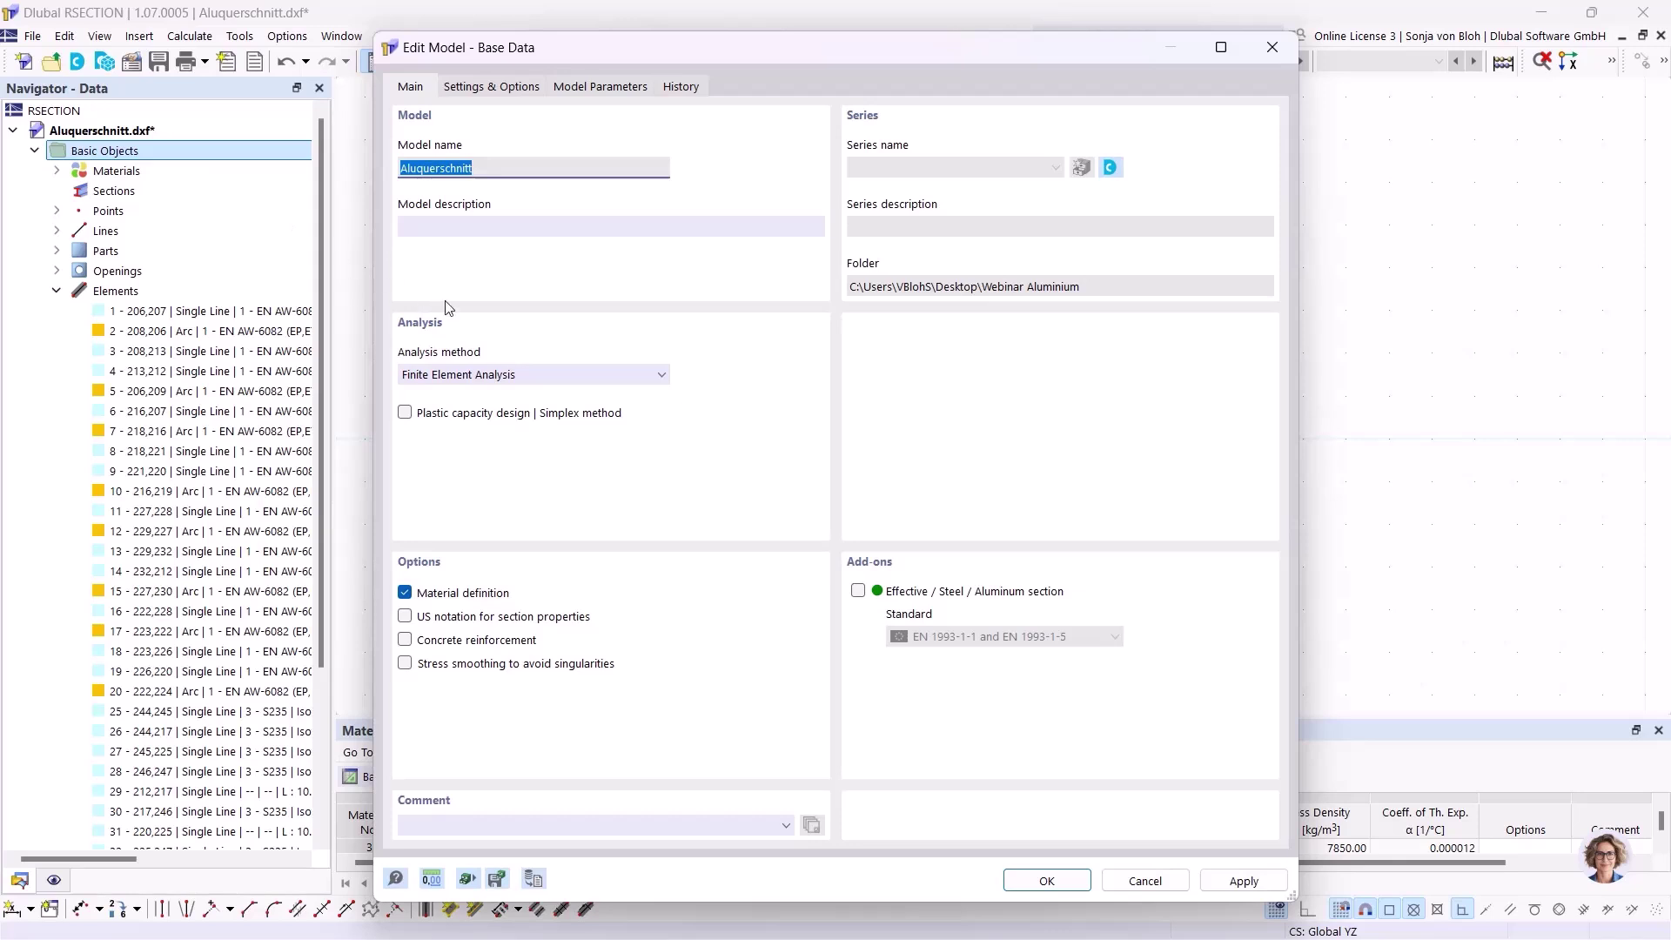
pyautogui.click(456, 377)
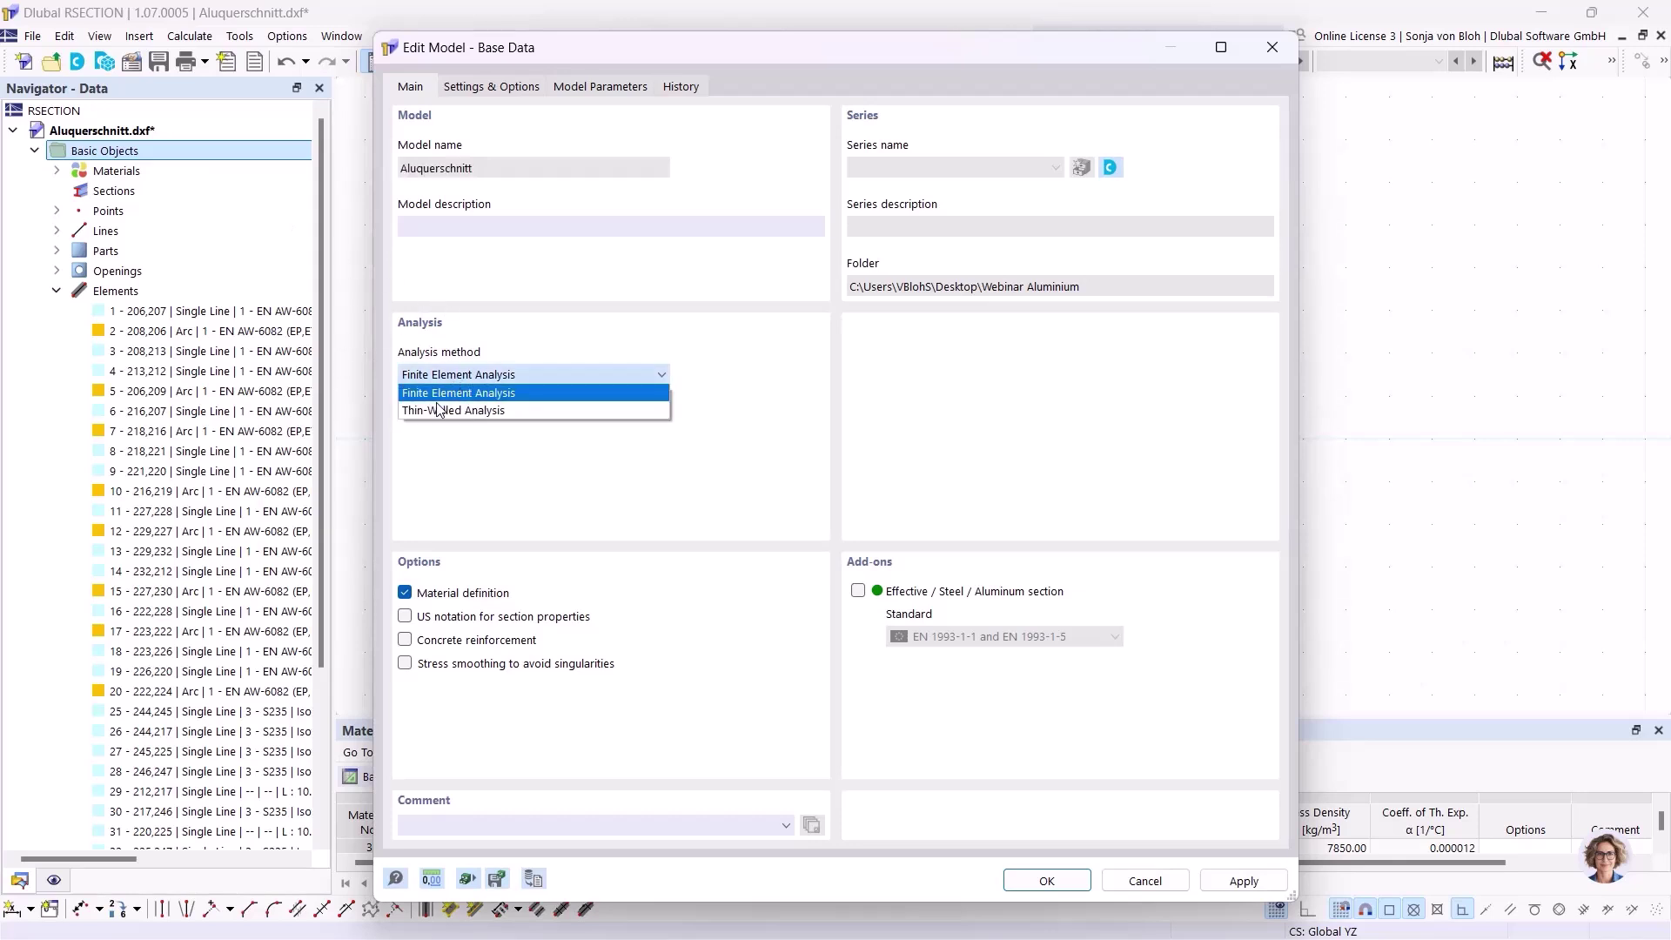
pyautogui.click(439, 410)
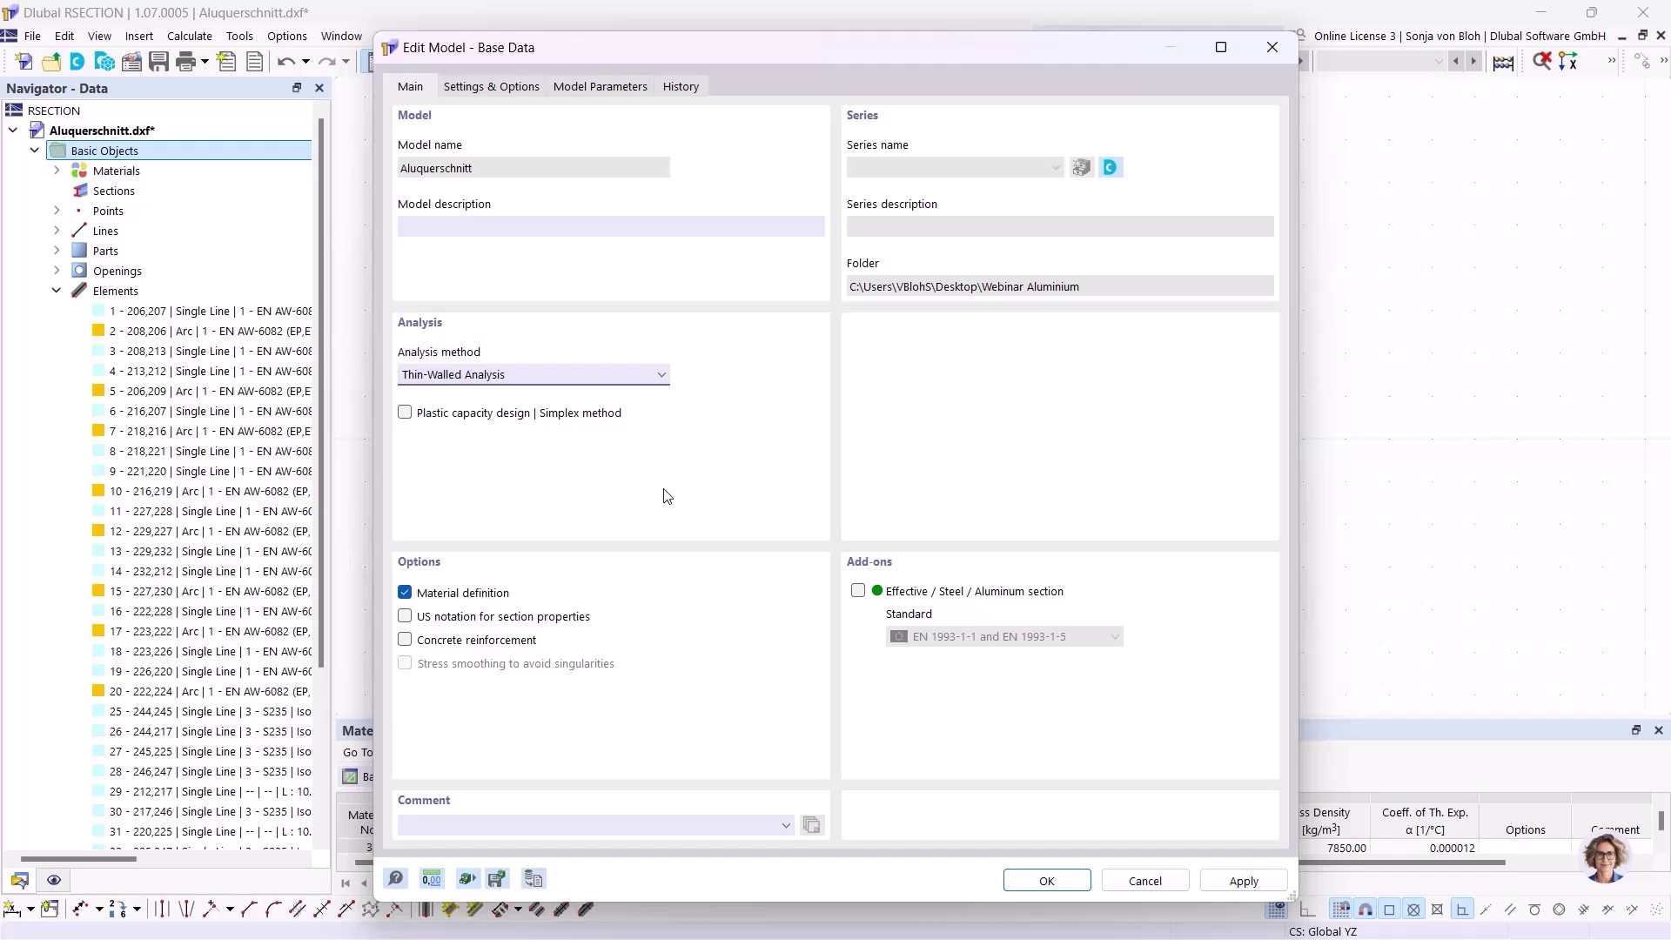
pyautogui.click(1033, 882)
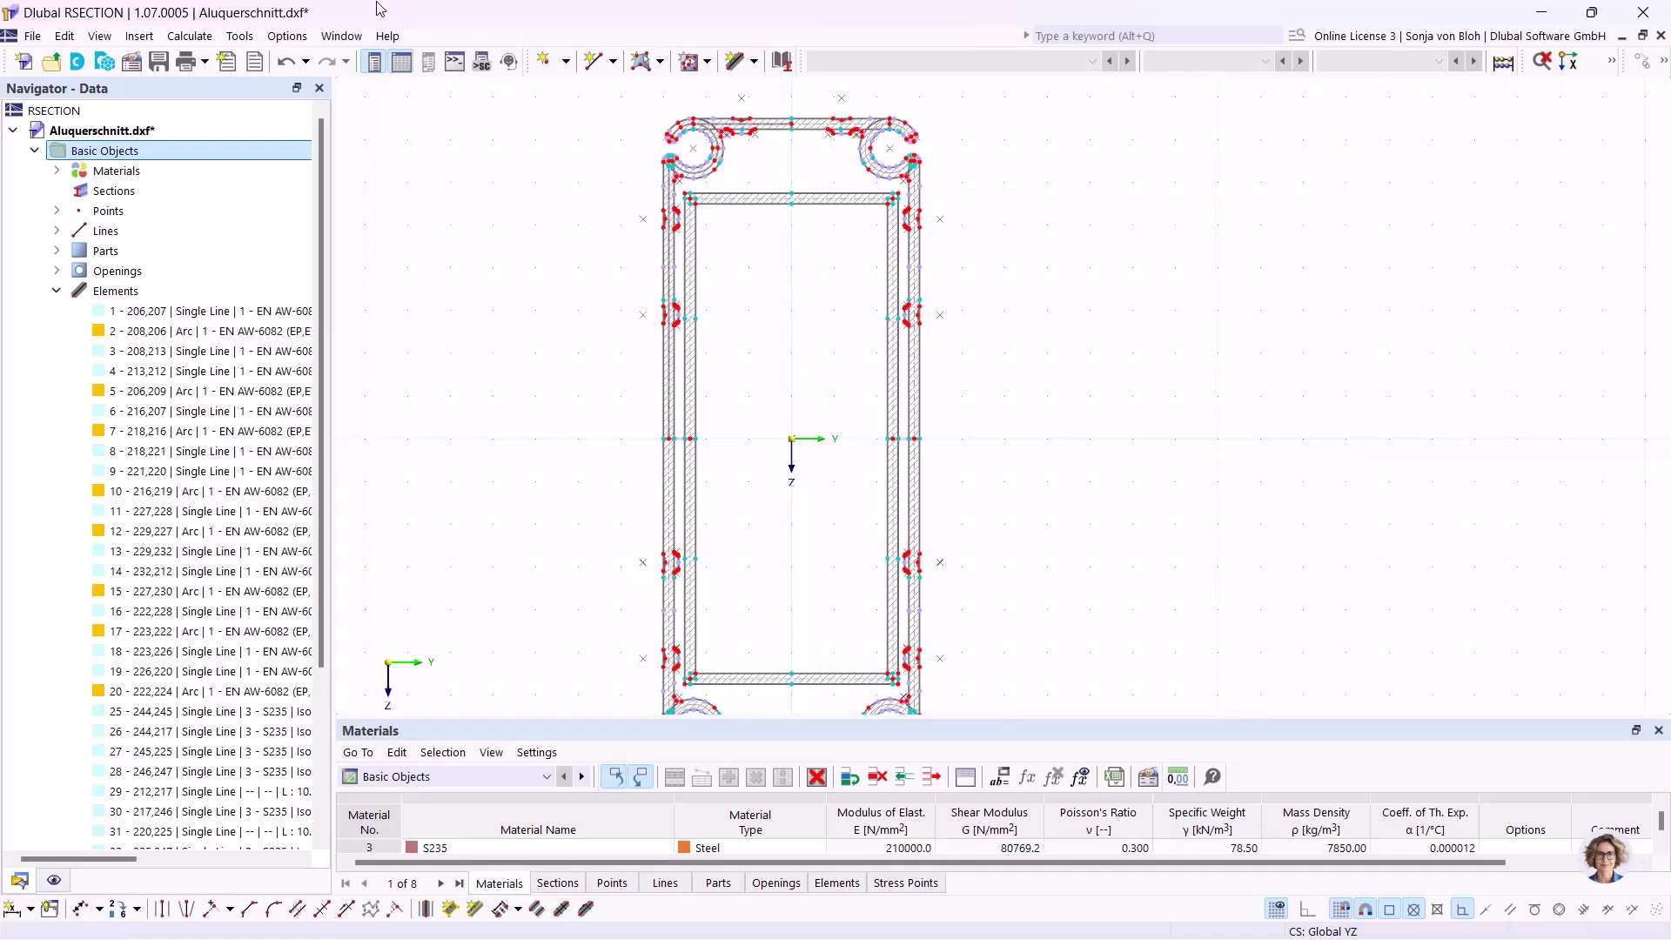
pyautogui.click(199, 36)
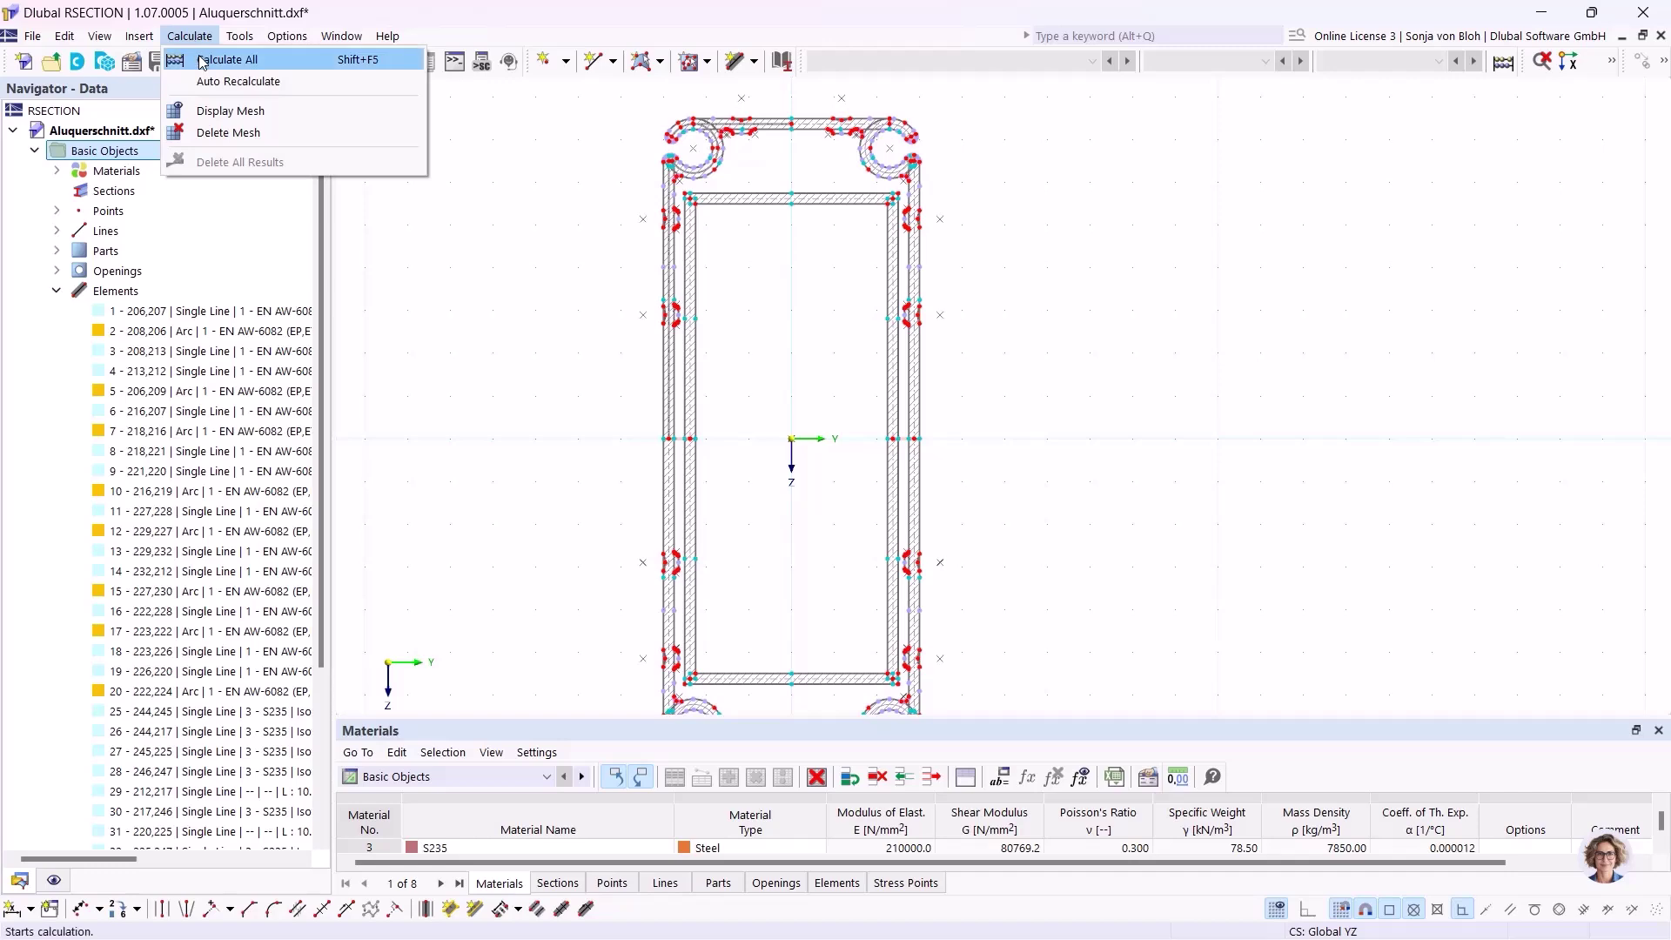
pyautogui.click(195, 59)
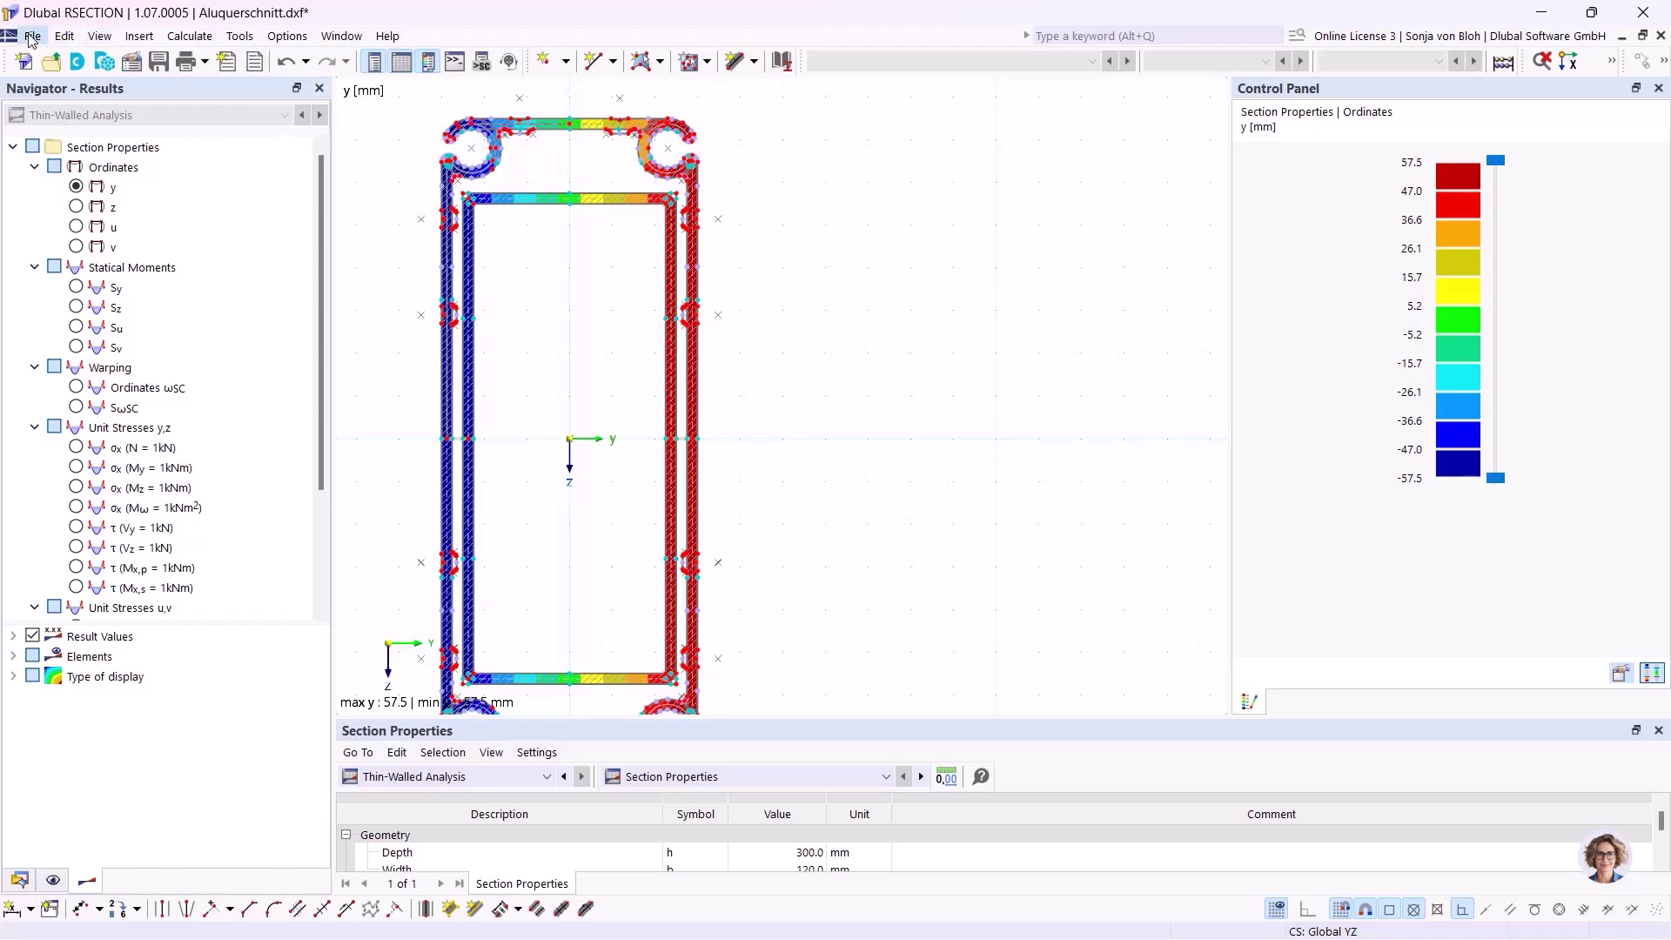
# Step: Save the calculated section in the Webinar Aluminium folder under the name "Reinforded AluSection"
pyautogui.click(161, 62)
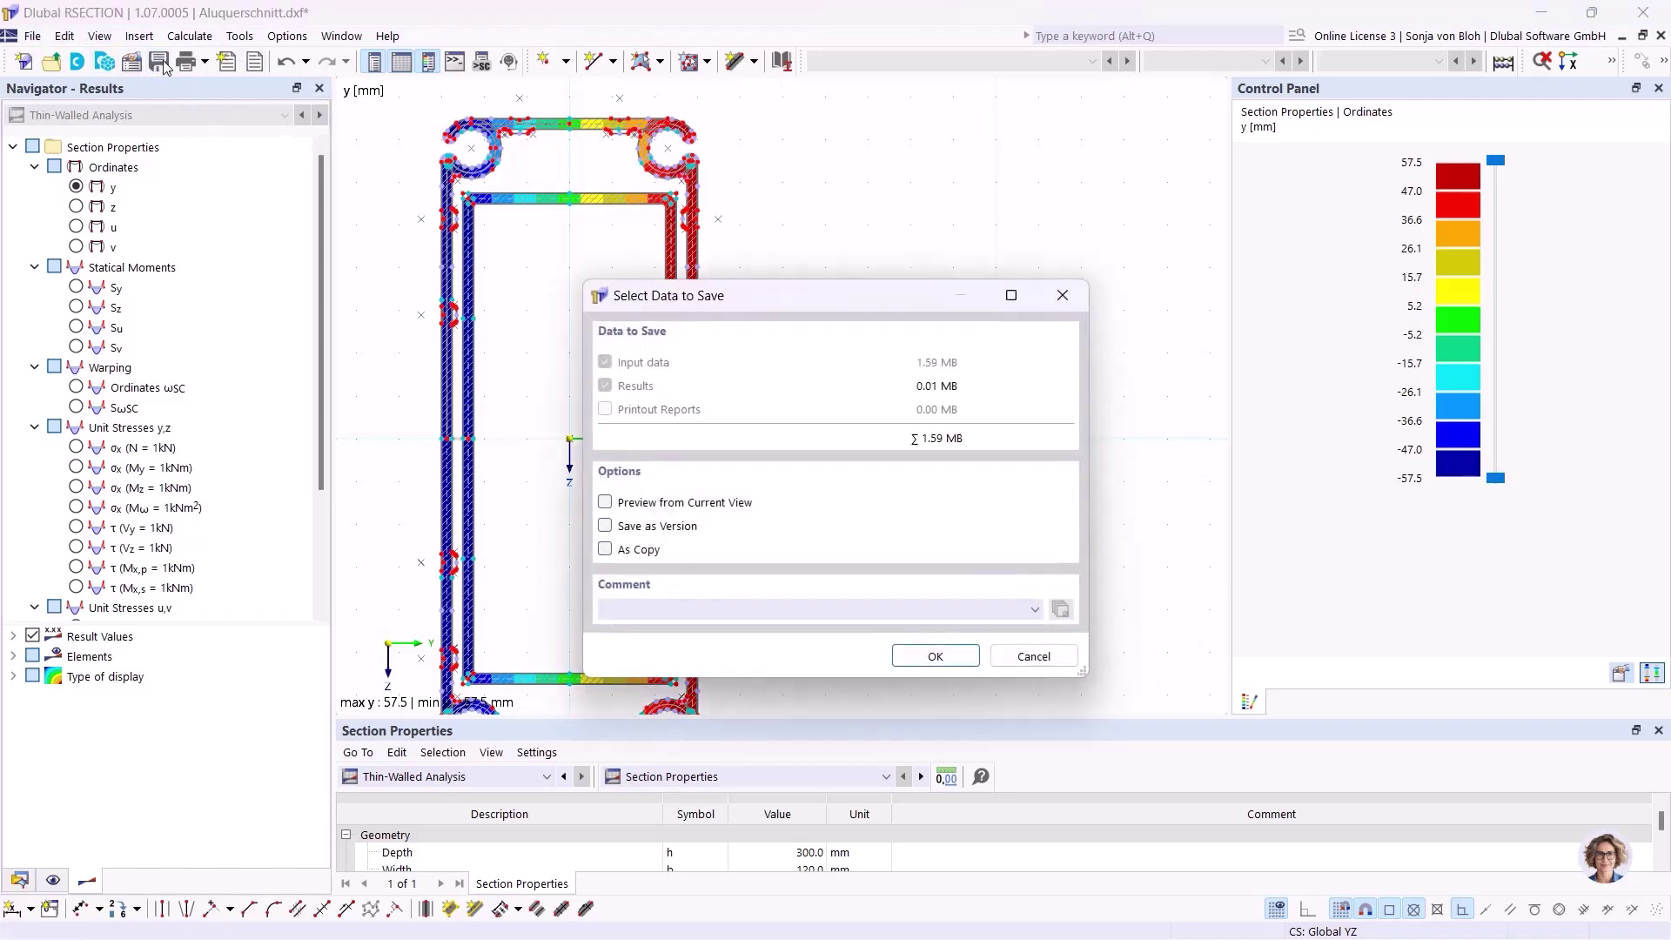
pyautogui.click(934, 658)
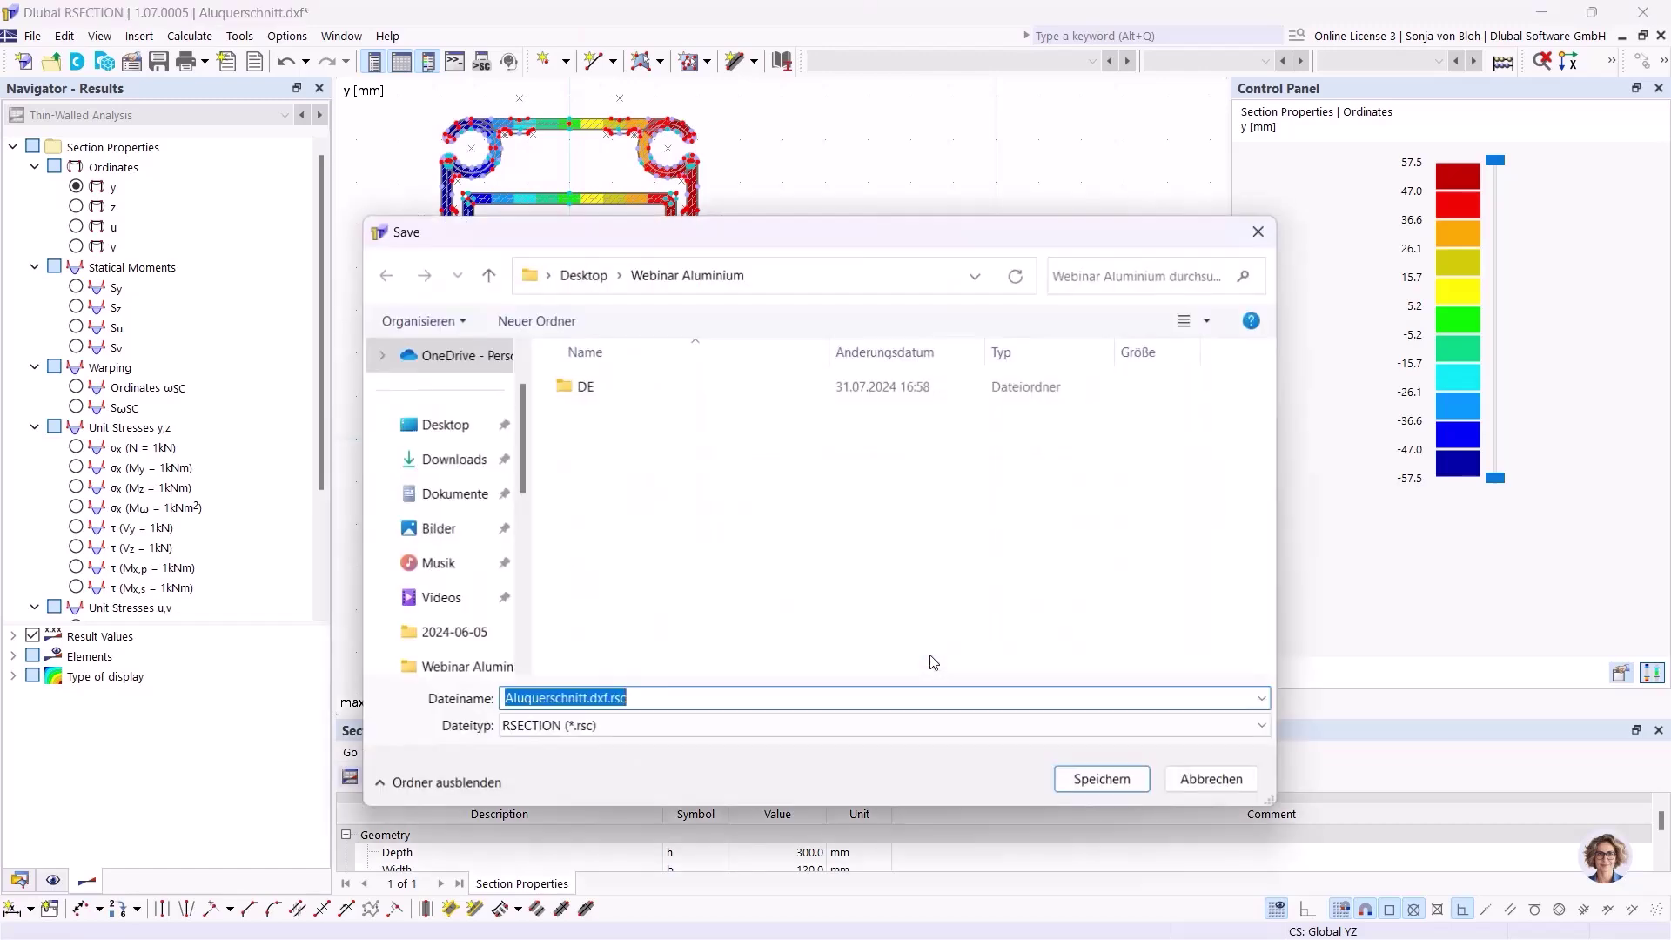
pyautogui.click(608, 701)
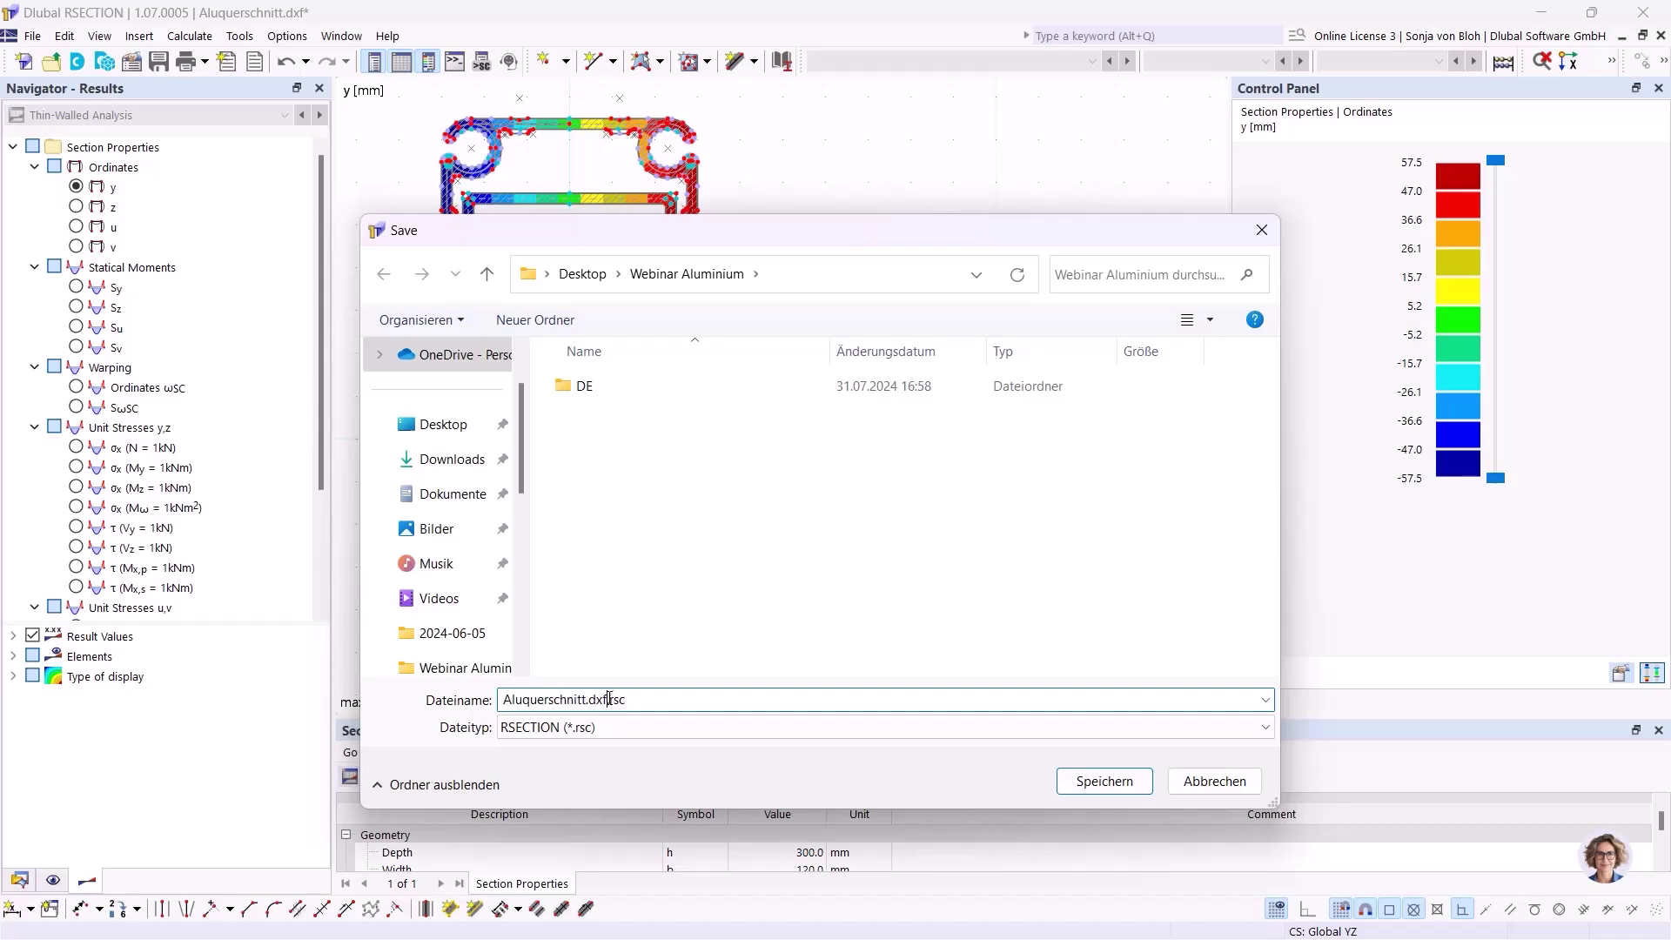
pyautogui.doubleClick(642, 703)
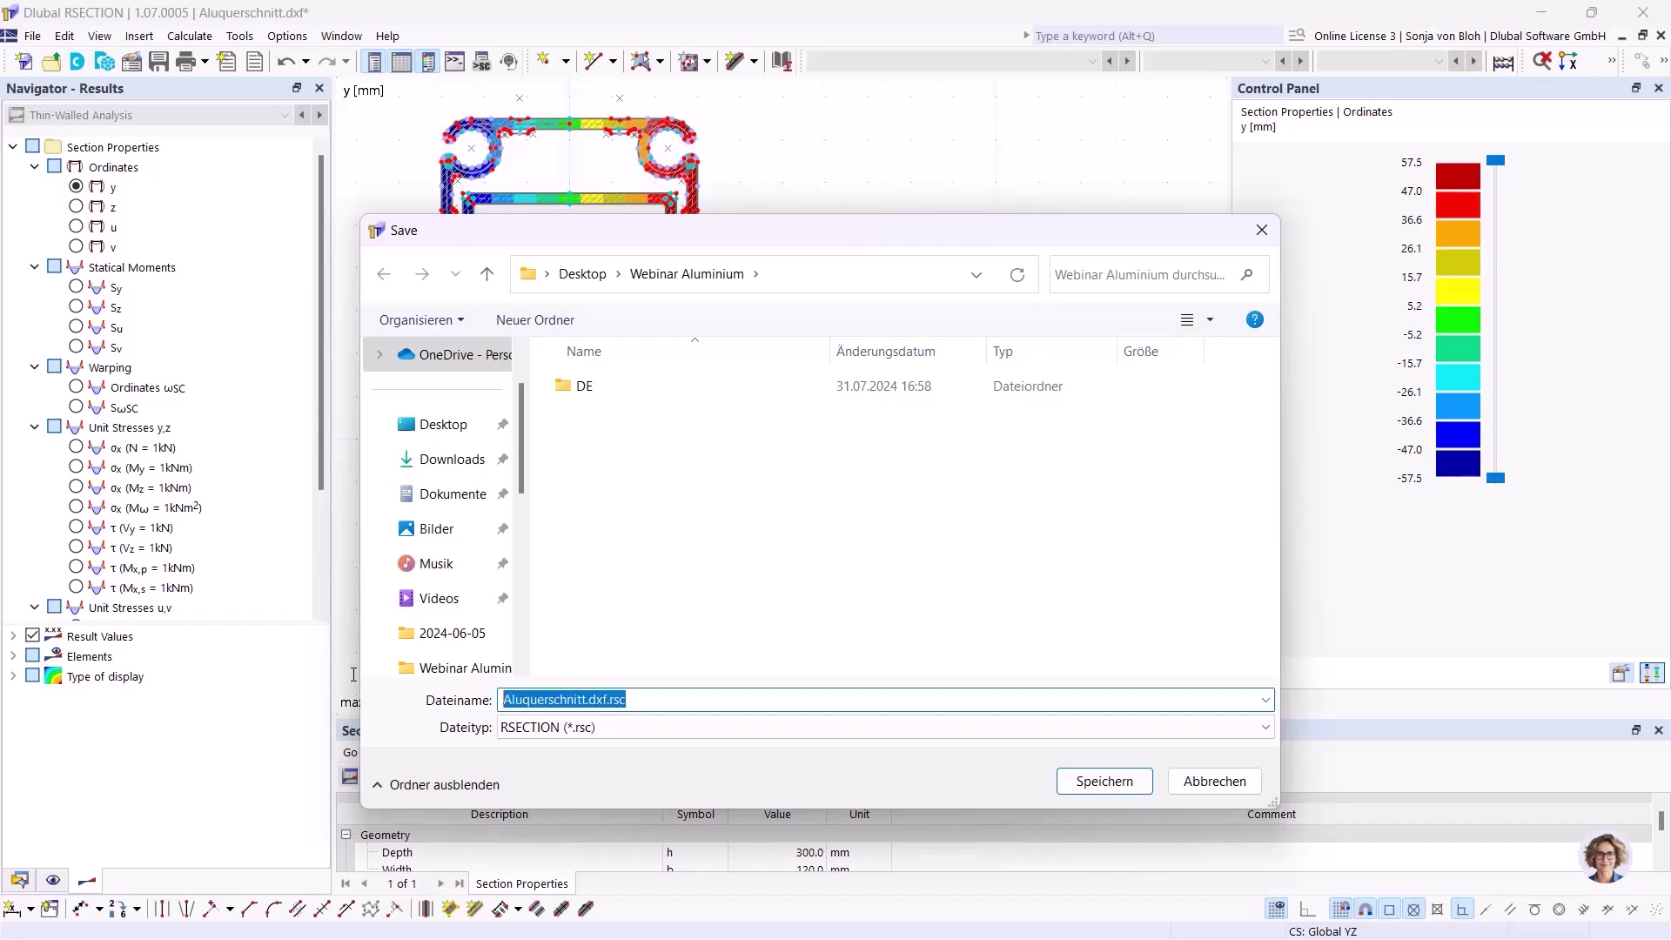
pyautogui.write('Rein')
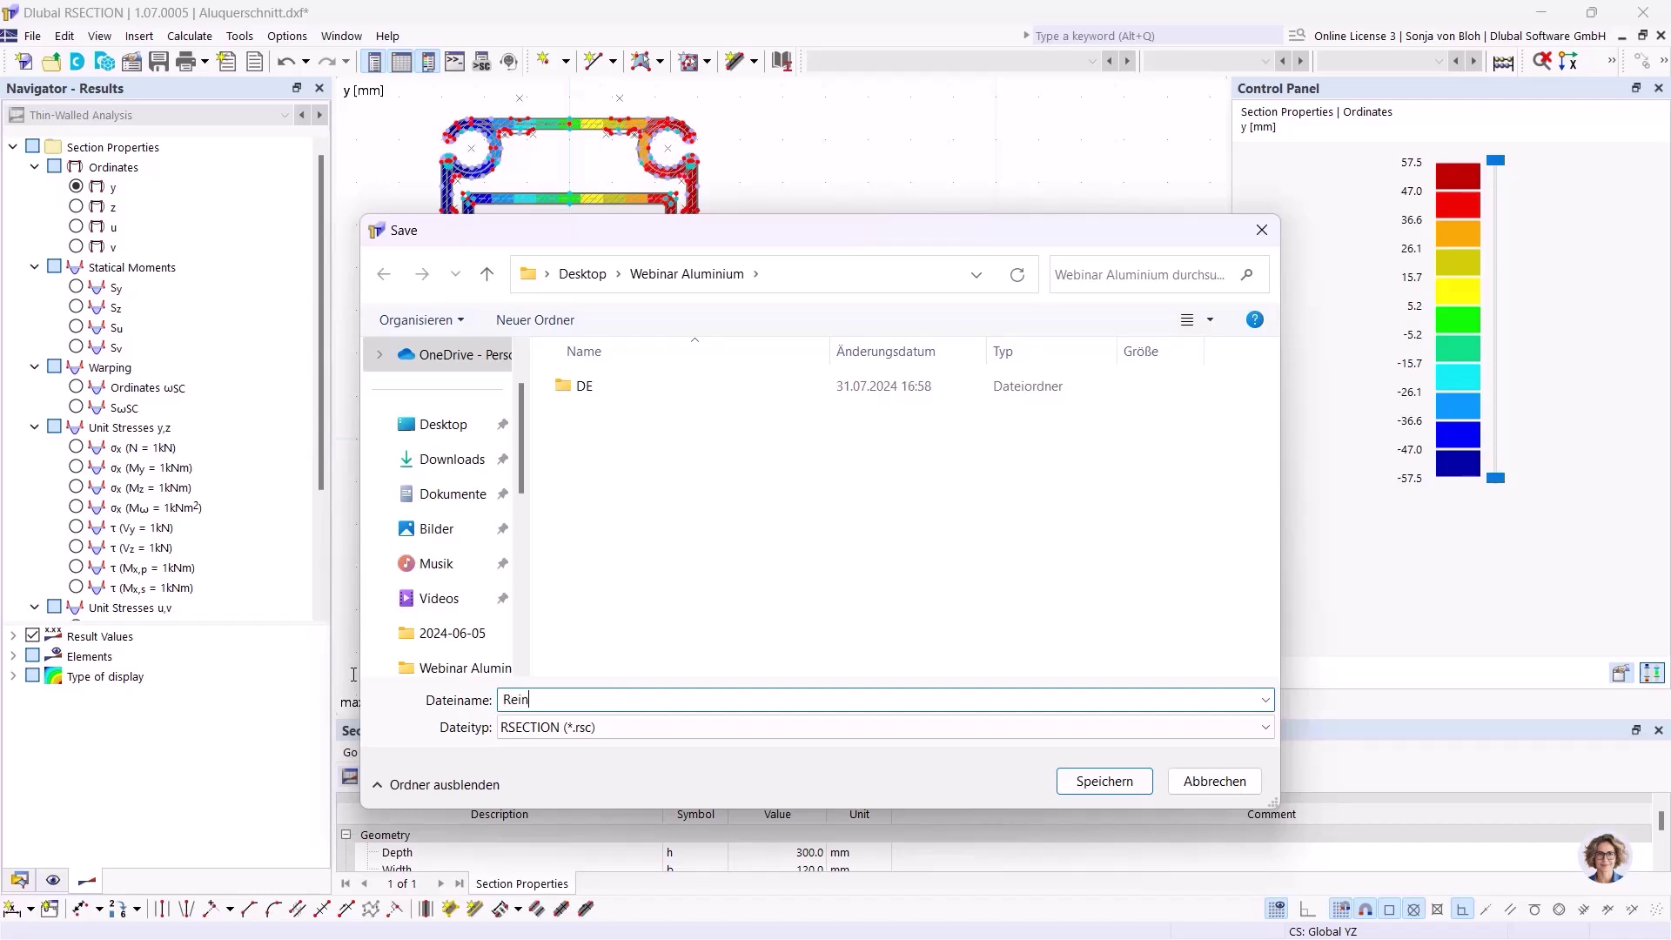
pyautogui.write('forded AluSection')
pyautogui.click(1110, 783)
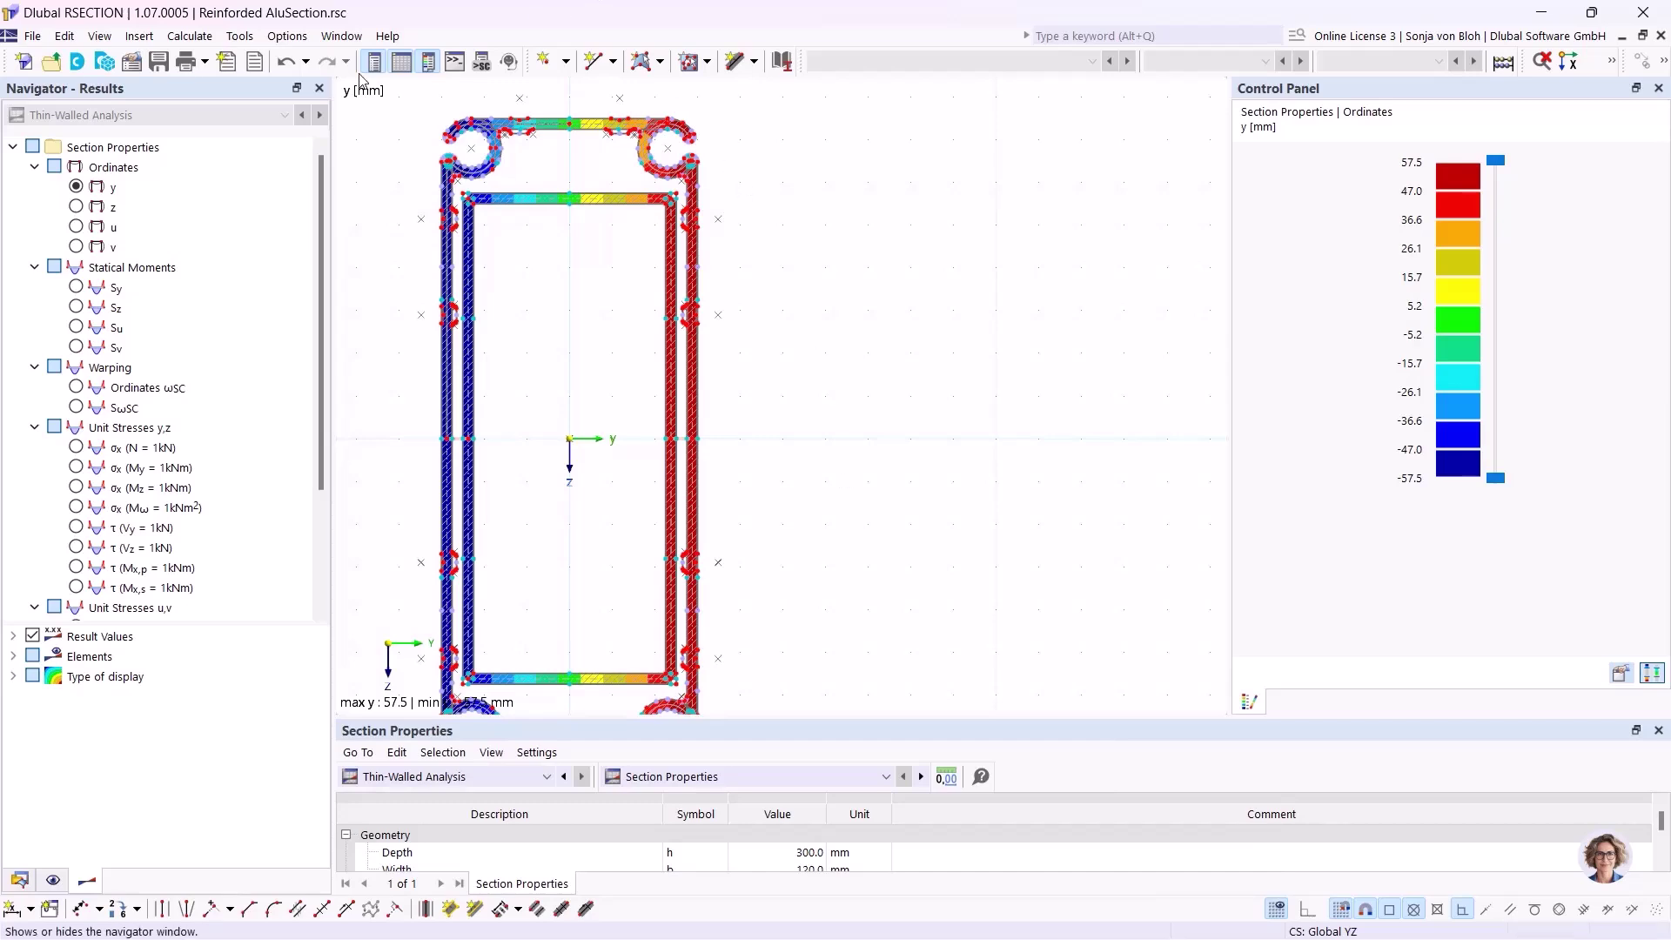
# Step: Close the Reinforded AluSection model and switch to RFEM
pyautogui.click(33, 37)
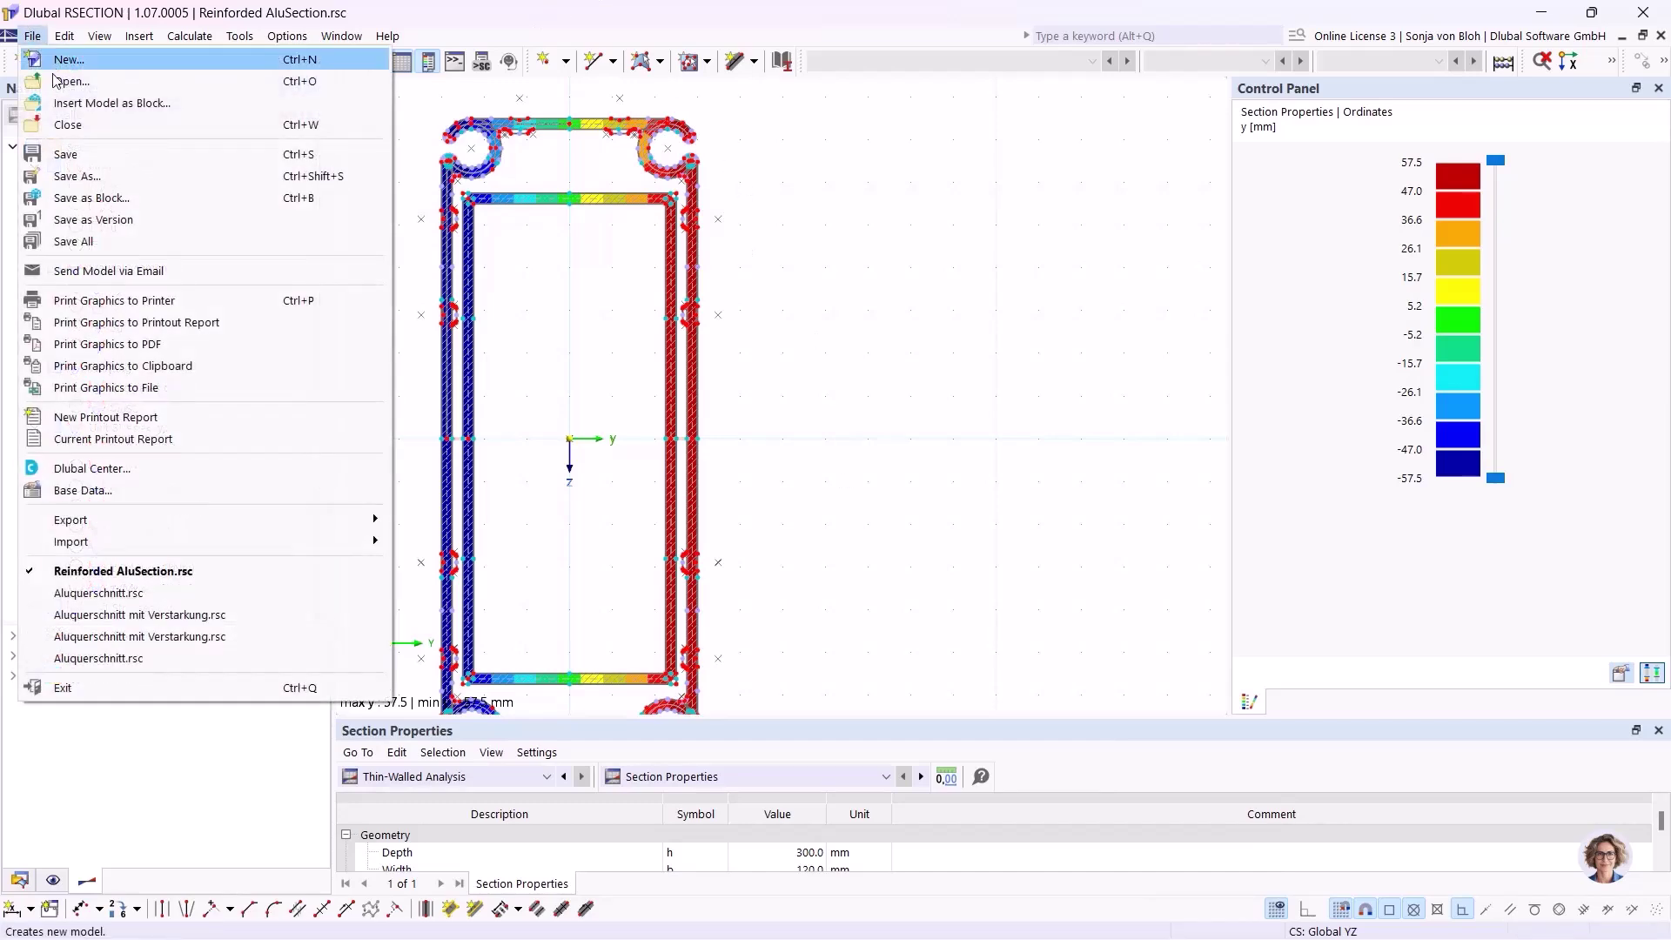
pyautogui.click(85, 132)
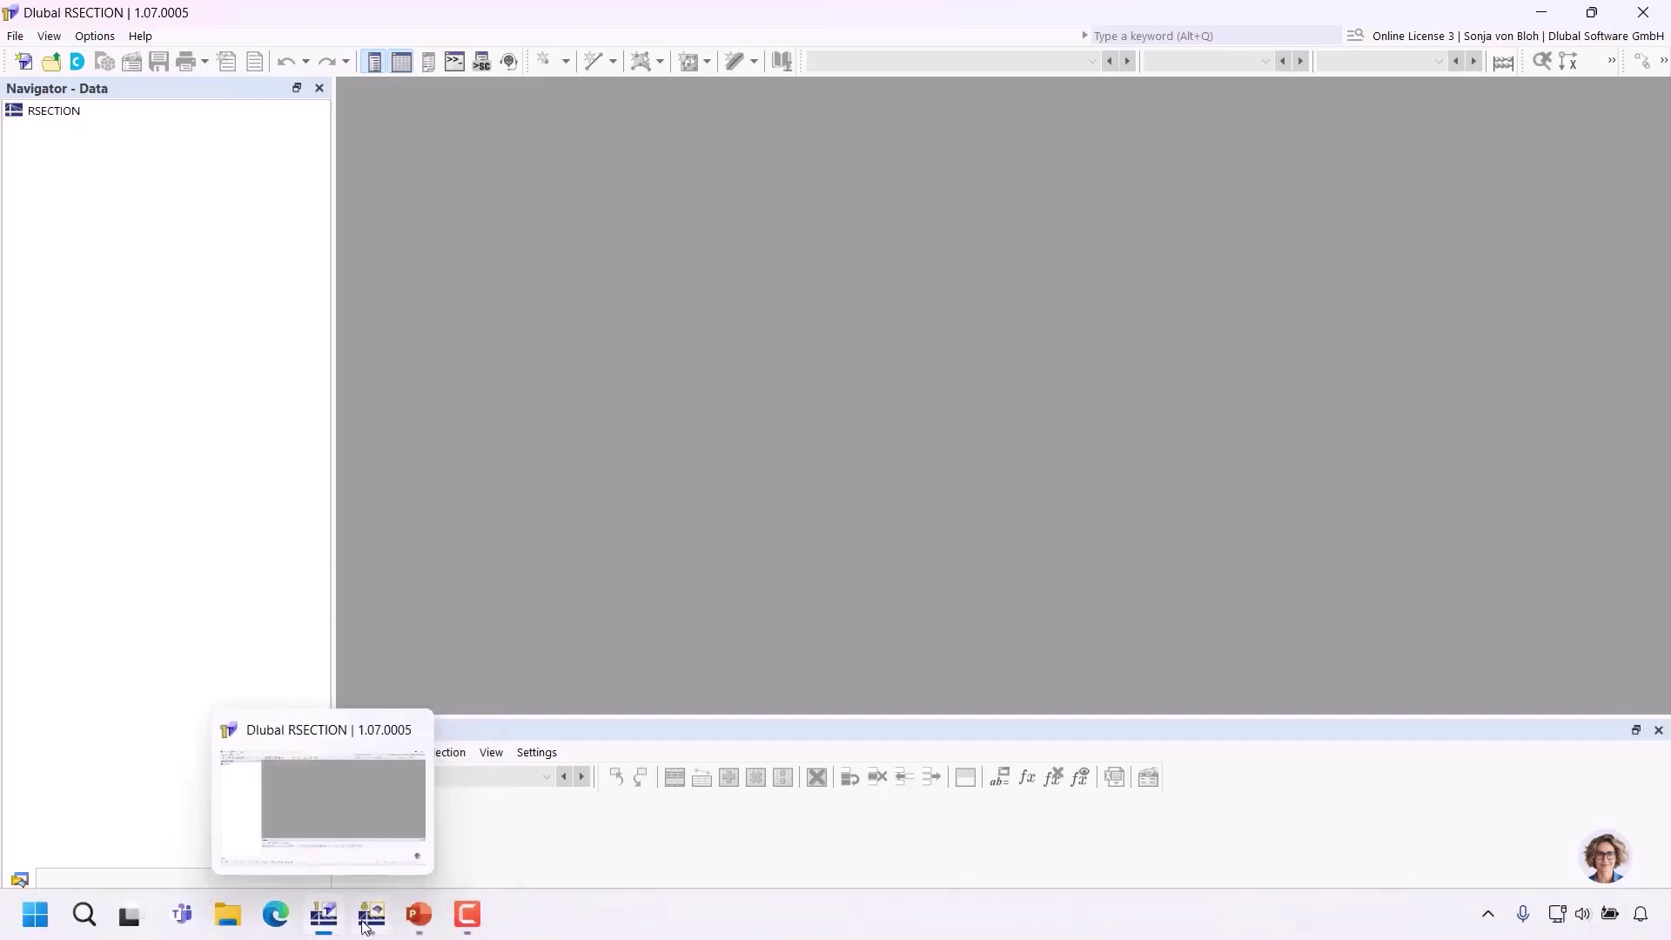
pyautogui.click(372, 914)
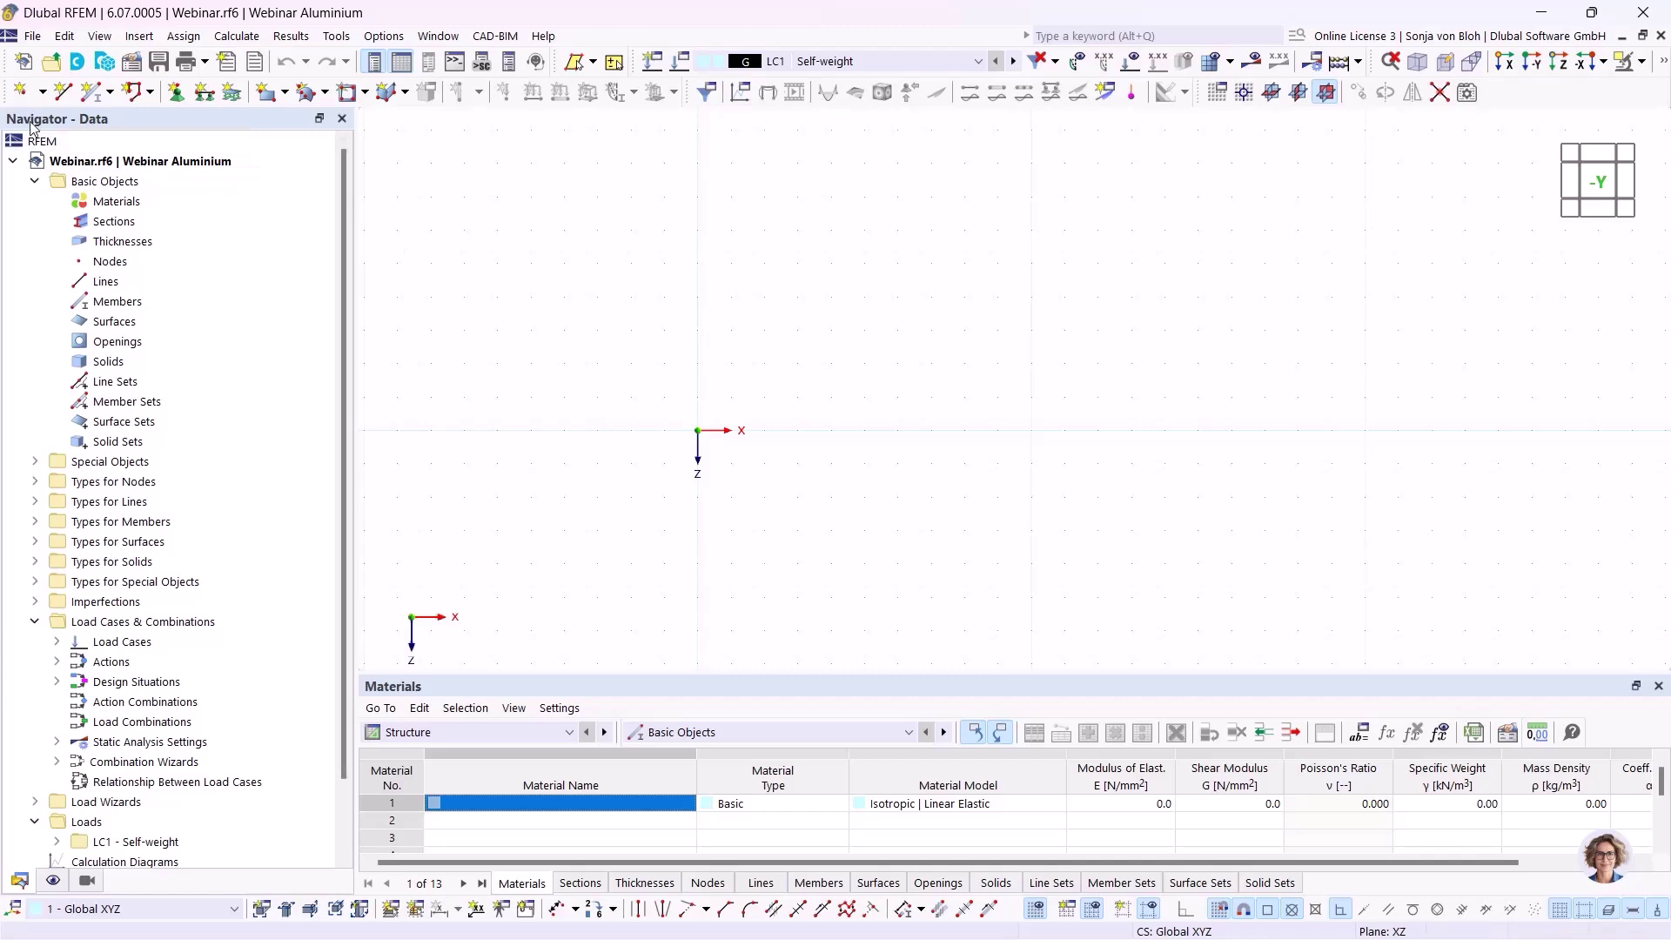
# Step: Create a new section by importing the RSECTION model Reinforded AluSection from the Webinar Aluminium project
pyautogui.rightClick(109, 222)
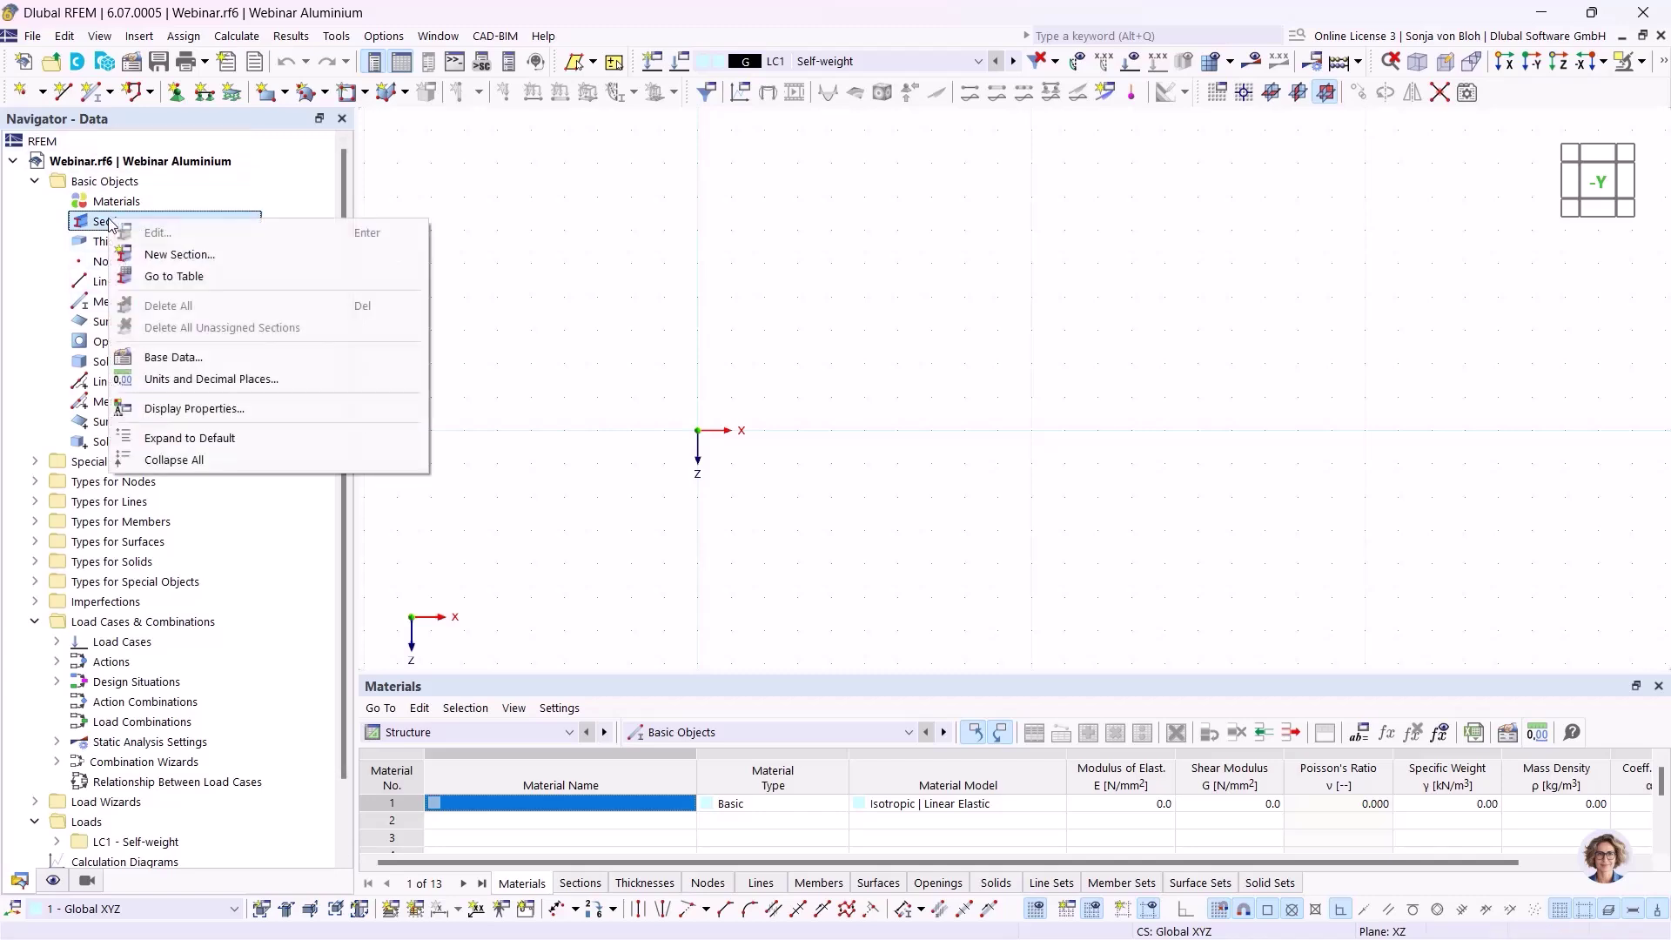
pyautogui.click(179, 254)
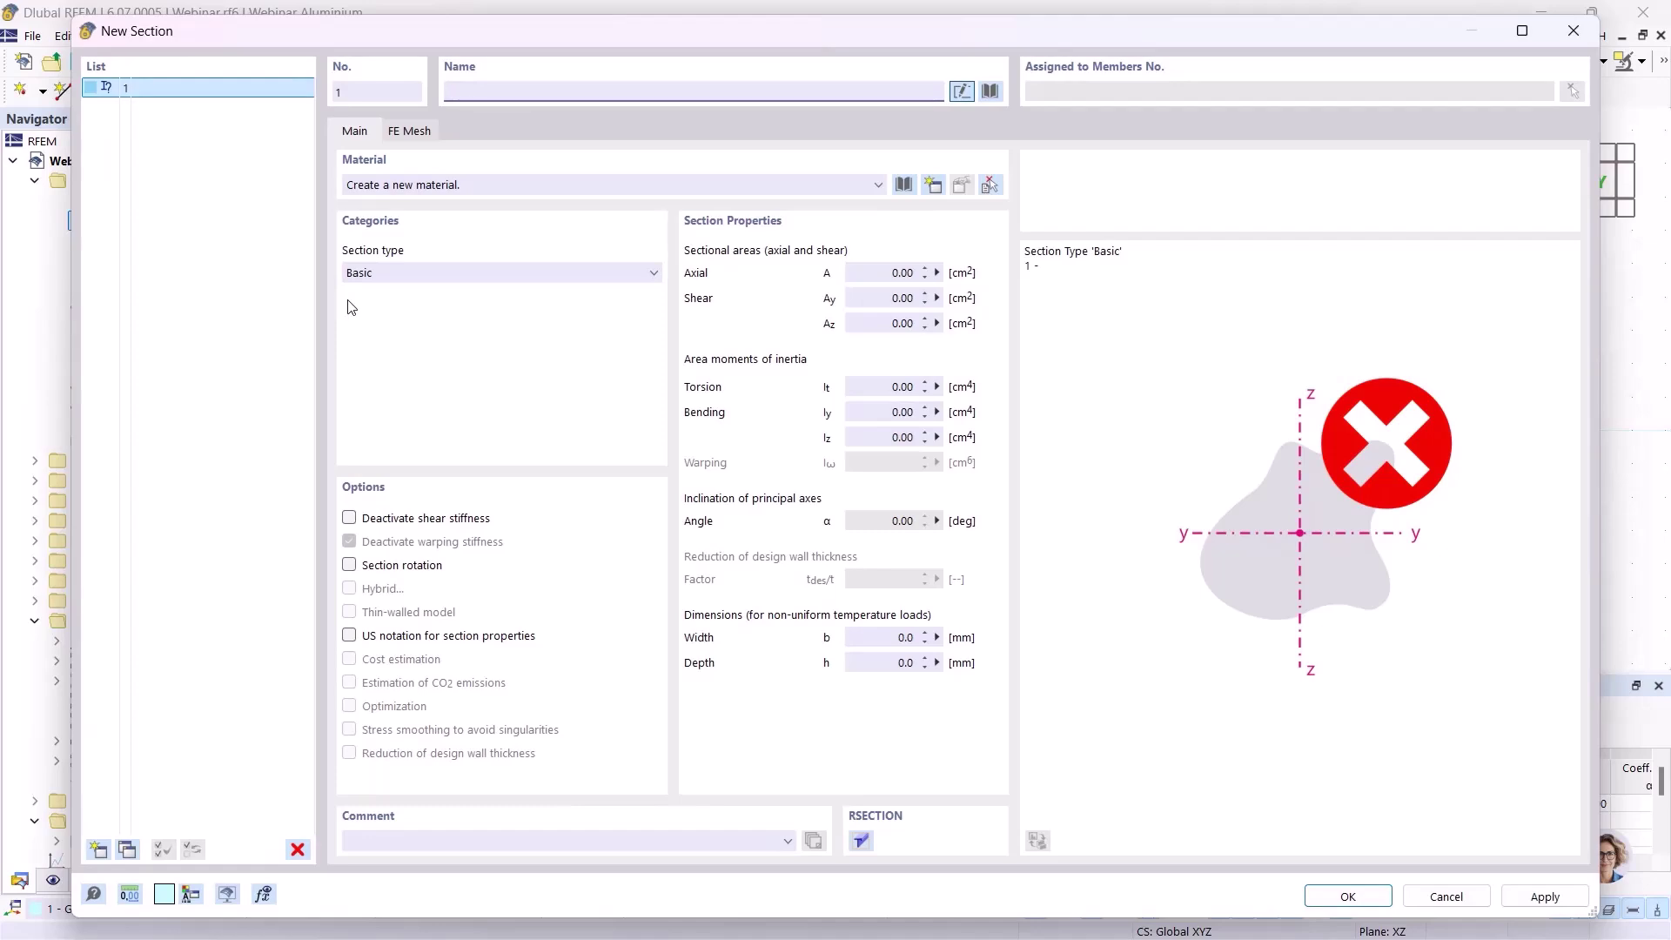
pyautogui.click(990, 92)
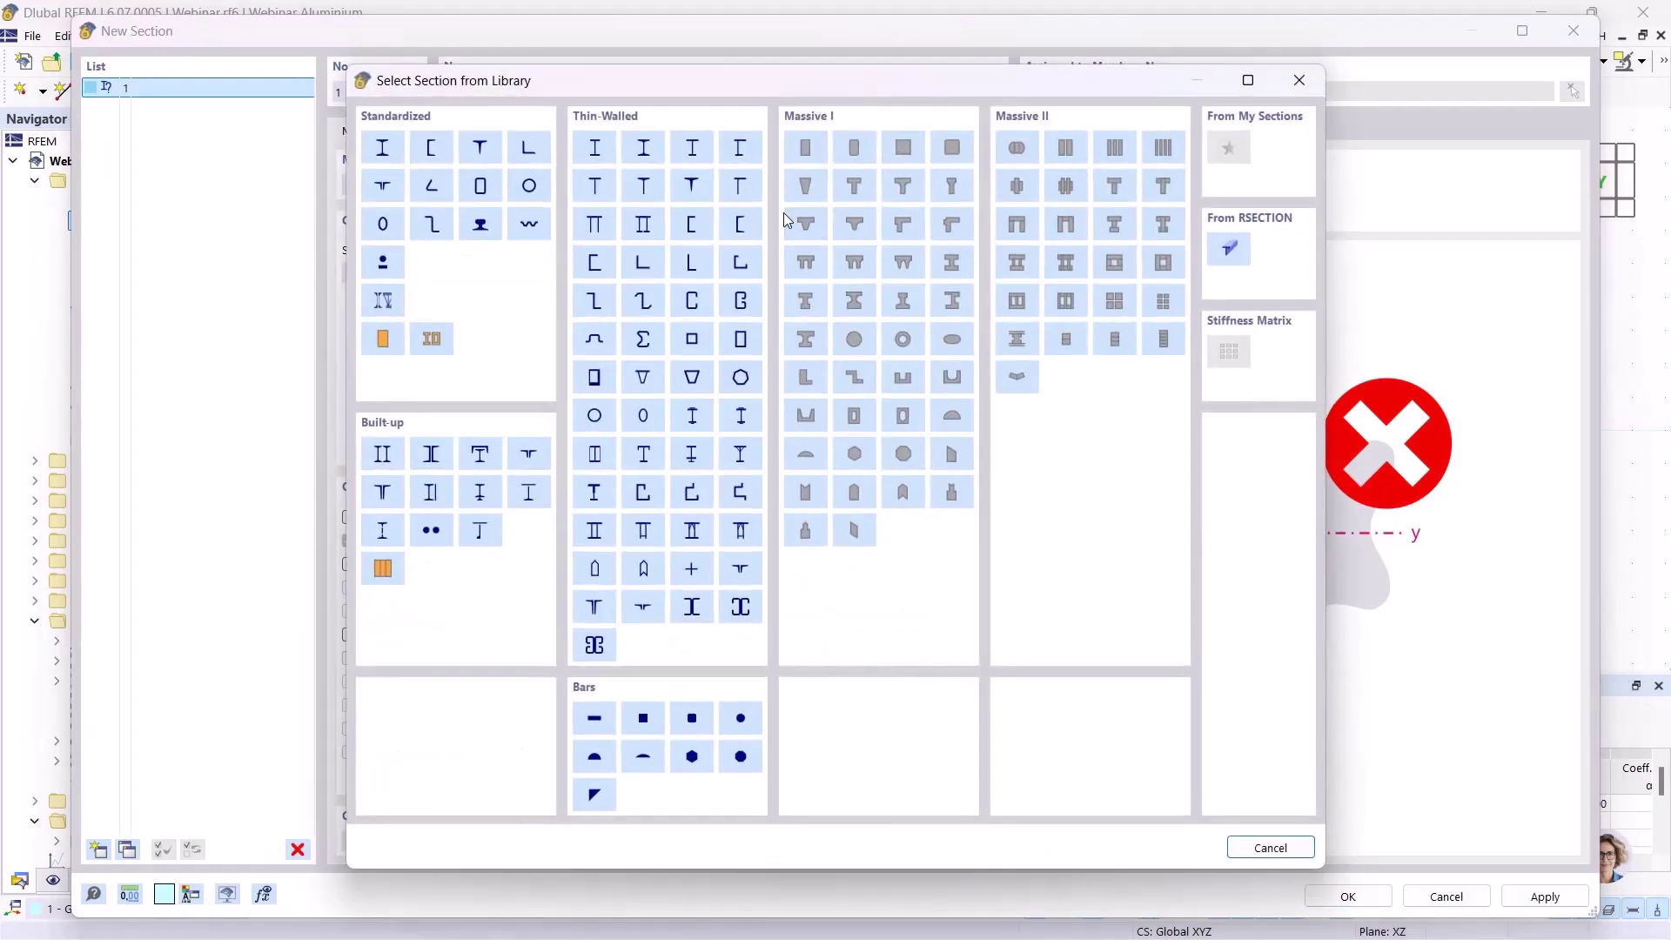
pyautogui.click(1229, 248)
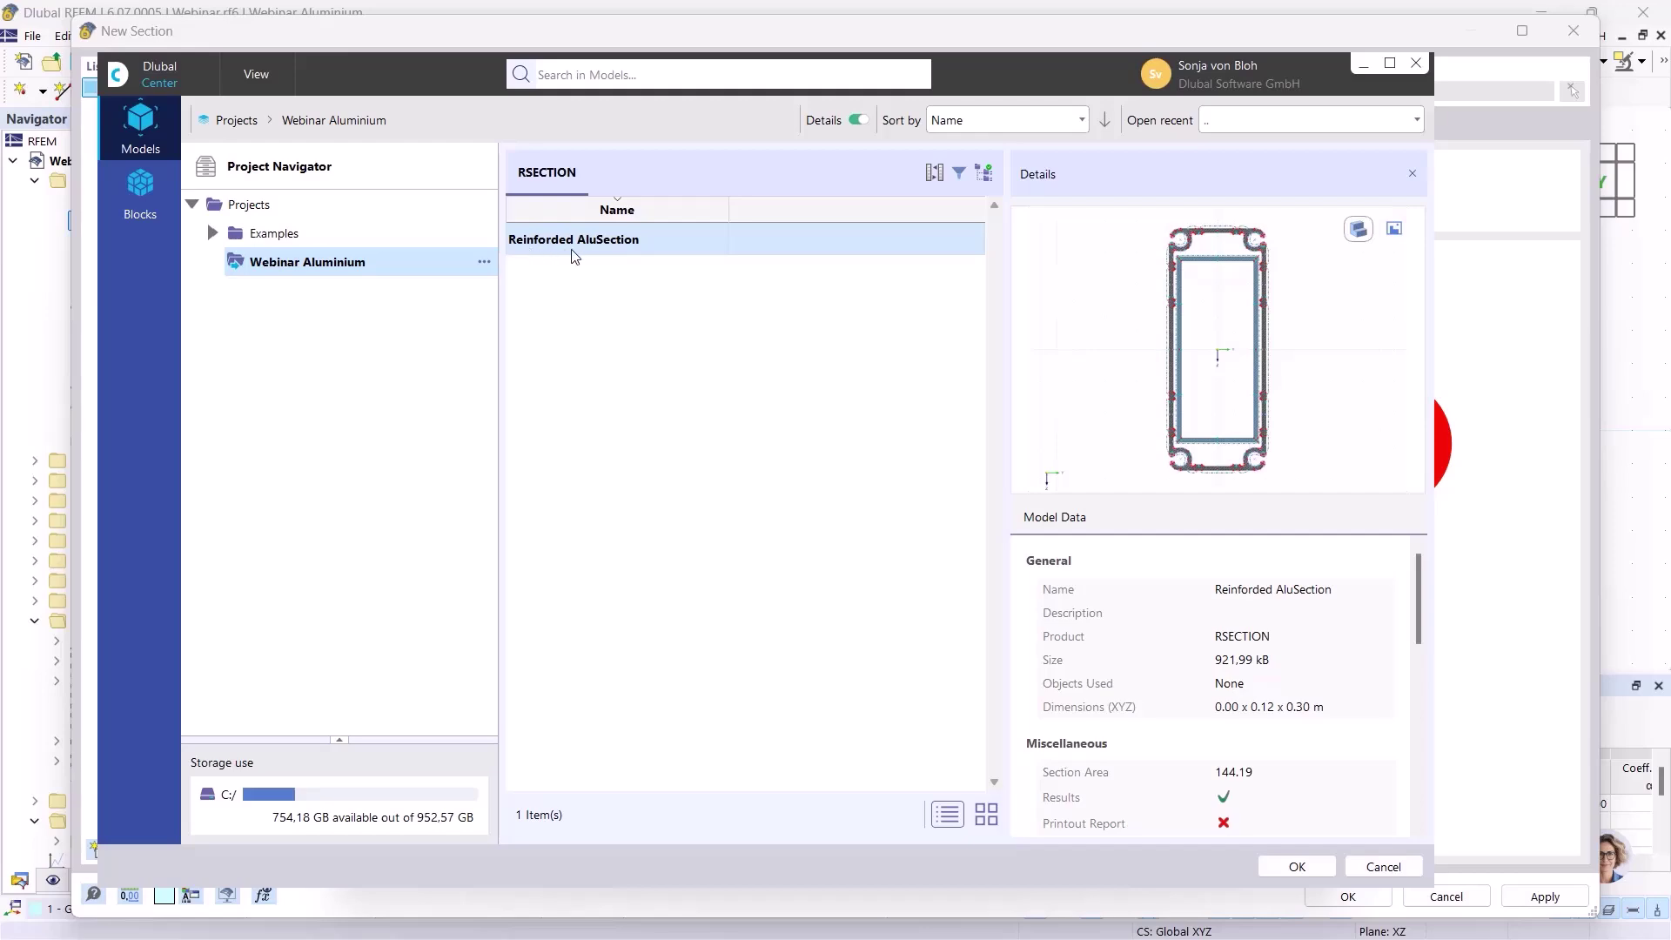
pyautogui.click(1297, 866)
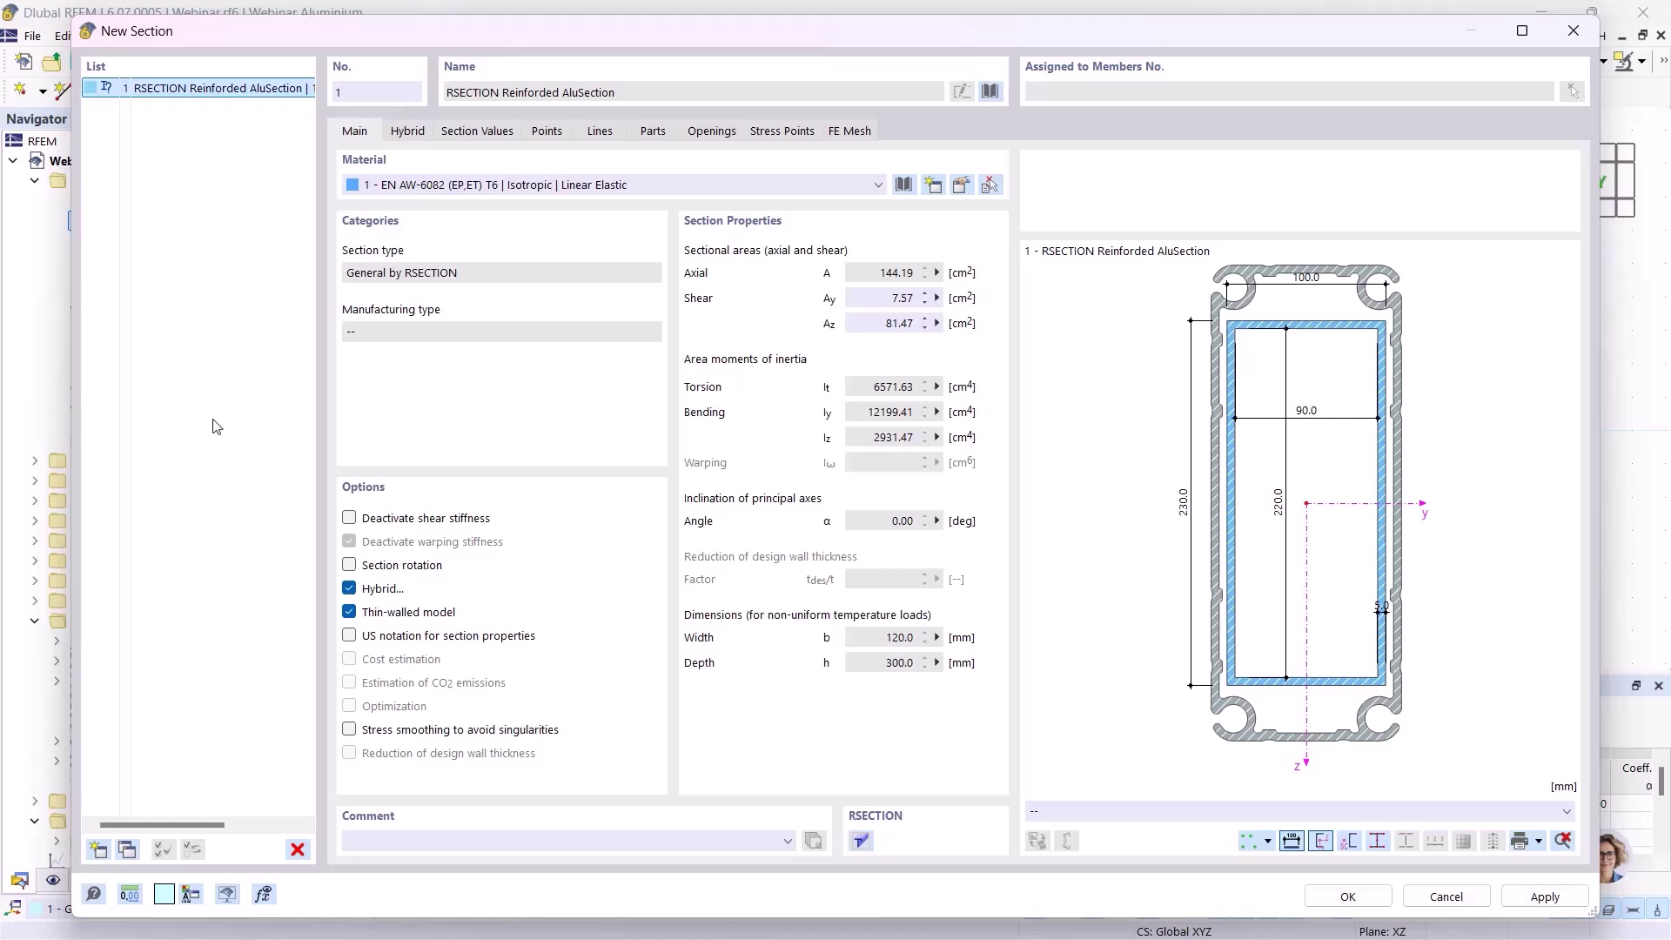
# Step: Copy the imported section, open the copy in RSECTION and delete the inner steel tube with its shear connections
pyautogui.click(127, 849)
pyautogui.click(860, 841)
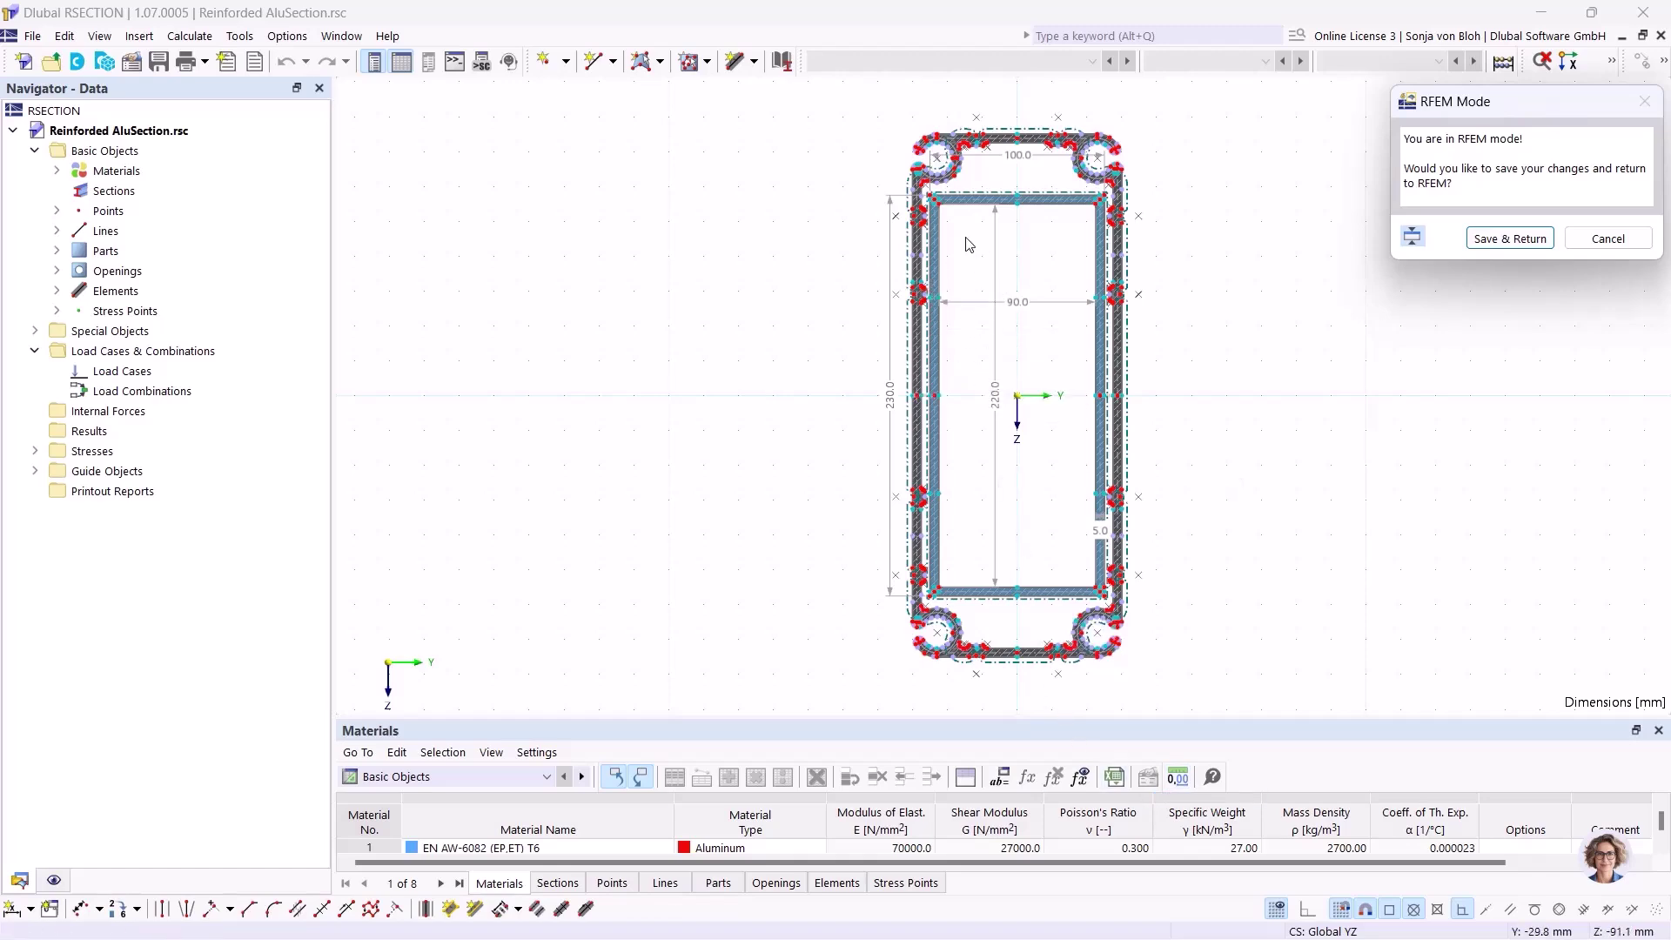
pyautogui.scroll(1, 966, 239)
pyautogui.moveTo(1048, 301); pyautogui.dragTo(898, 291, button='middle')
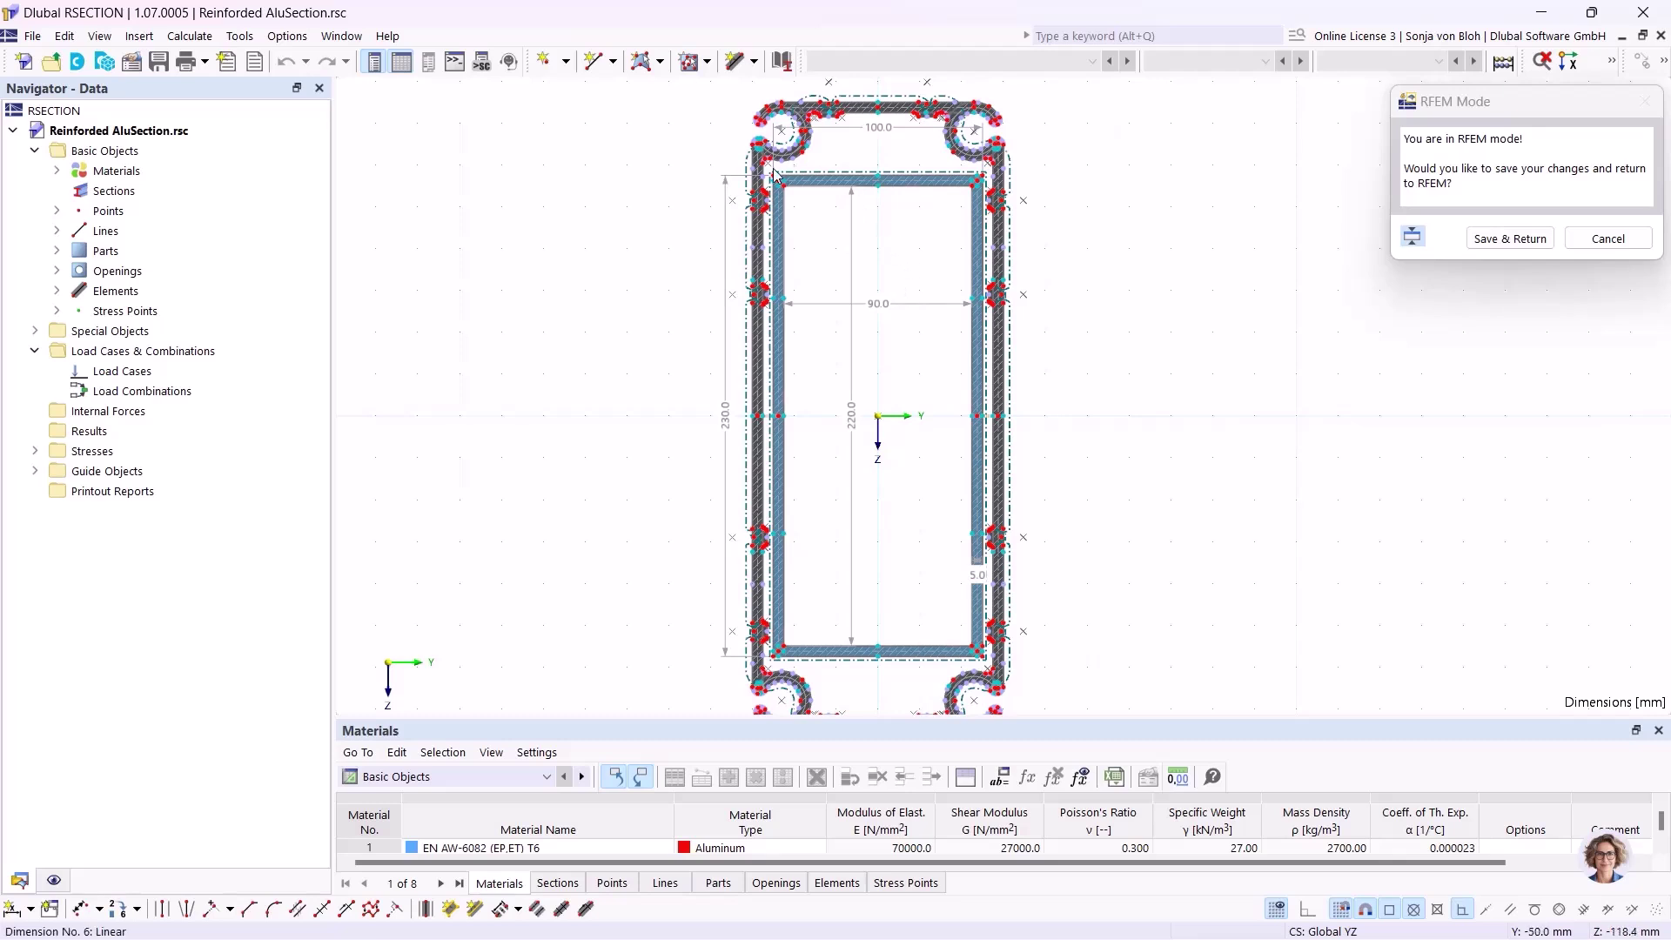
pyautogui.moveTo(768, 171); pyautogui.dragTo(989, 673)
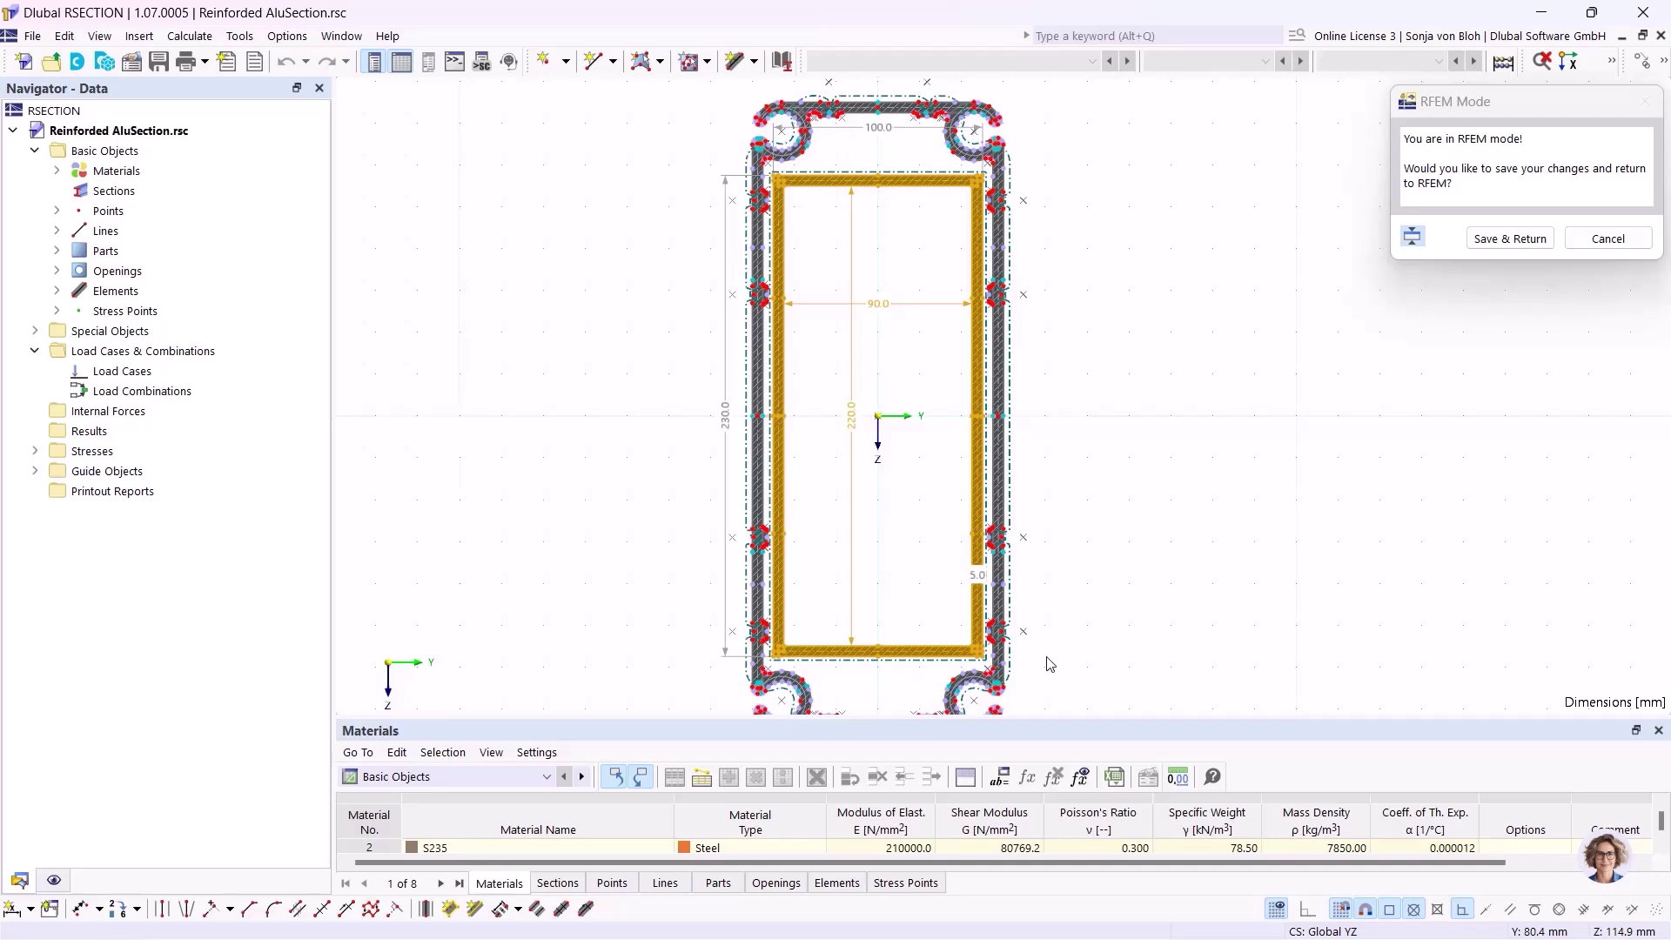
pyautogui.press('Delete')
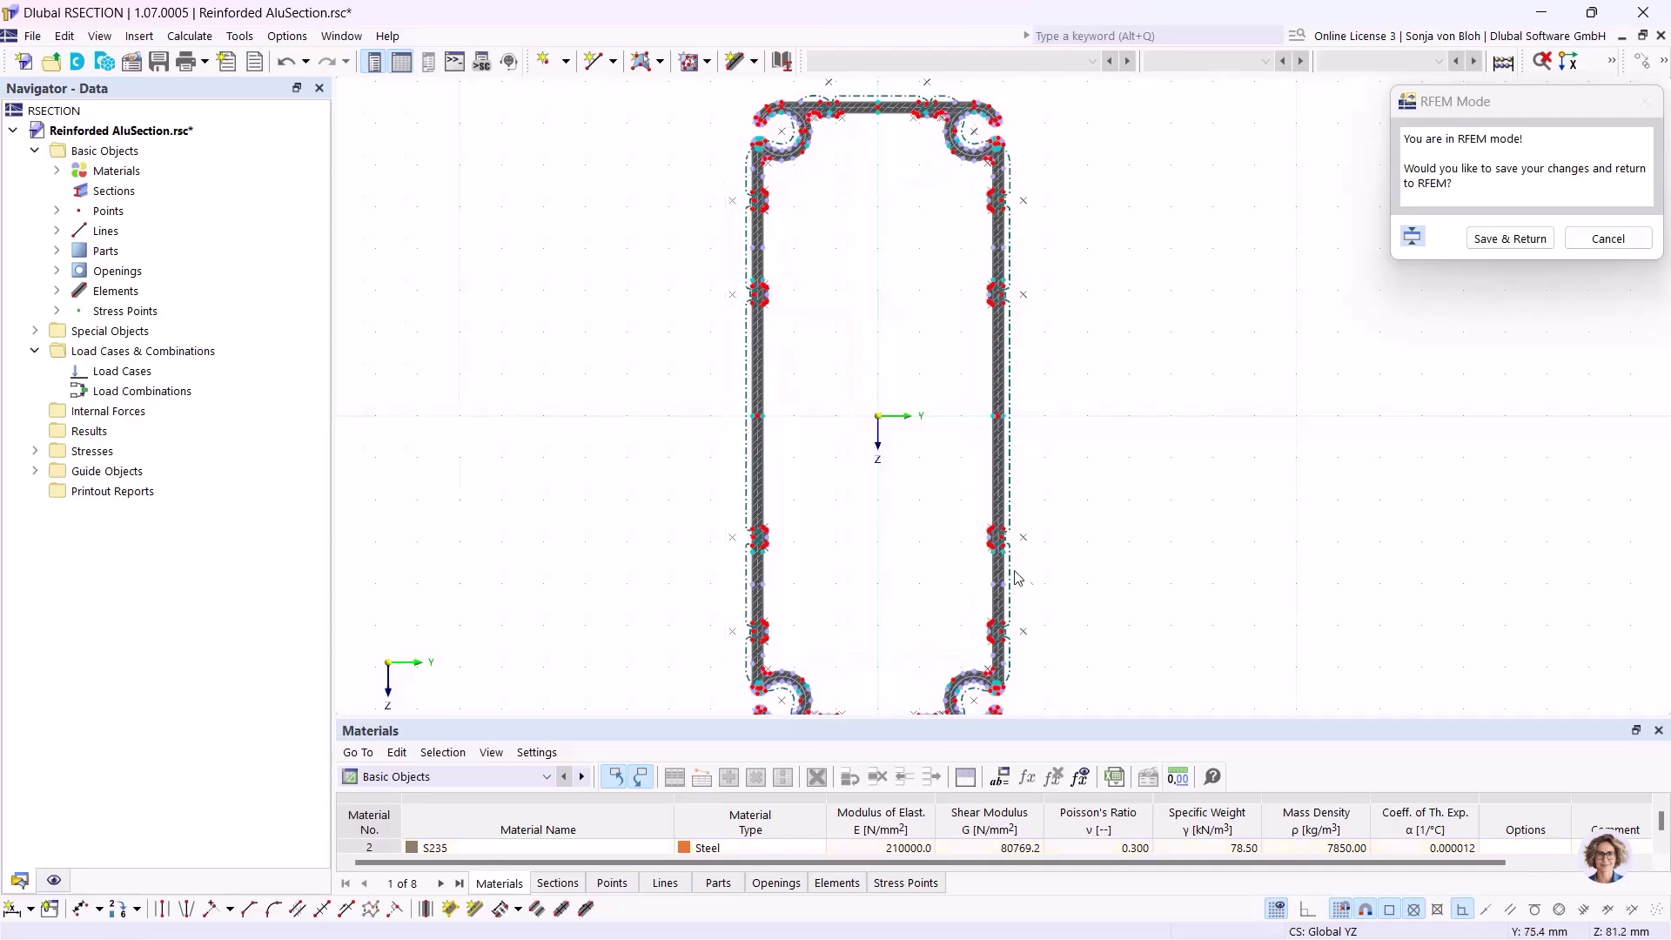
# Step: Calculate the section properties of the remaining aluminium profile
pyautogui.click(201, 38)
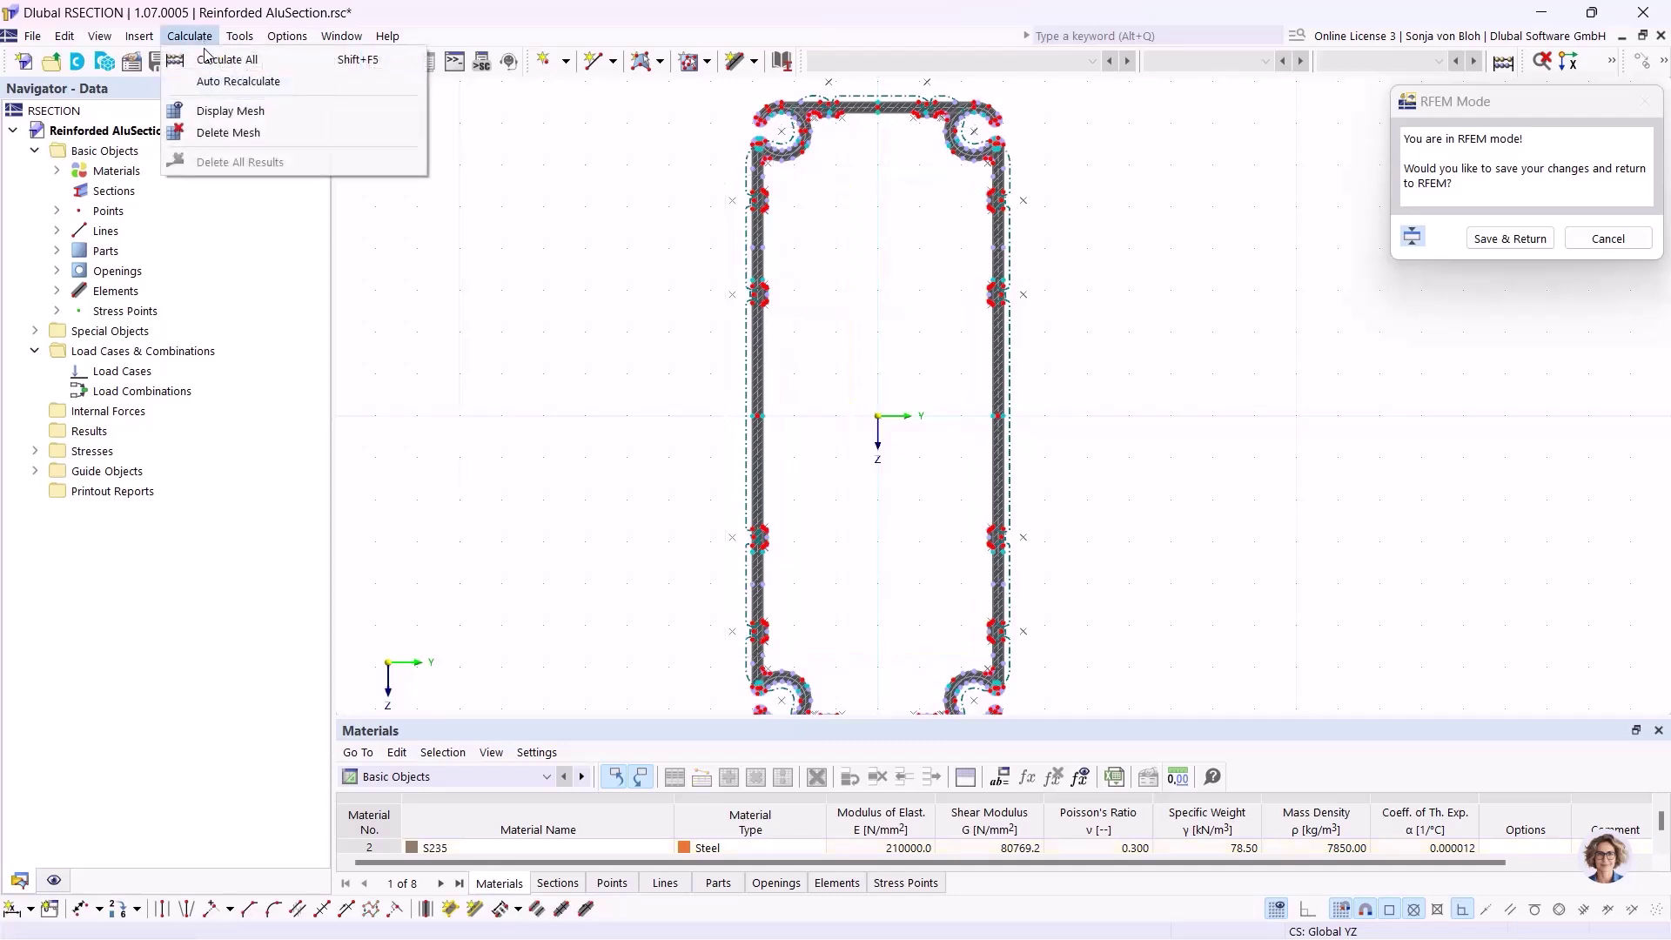
pyautogui.click(209, 59)
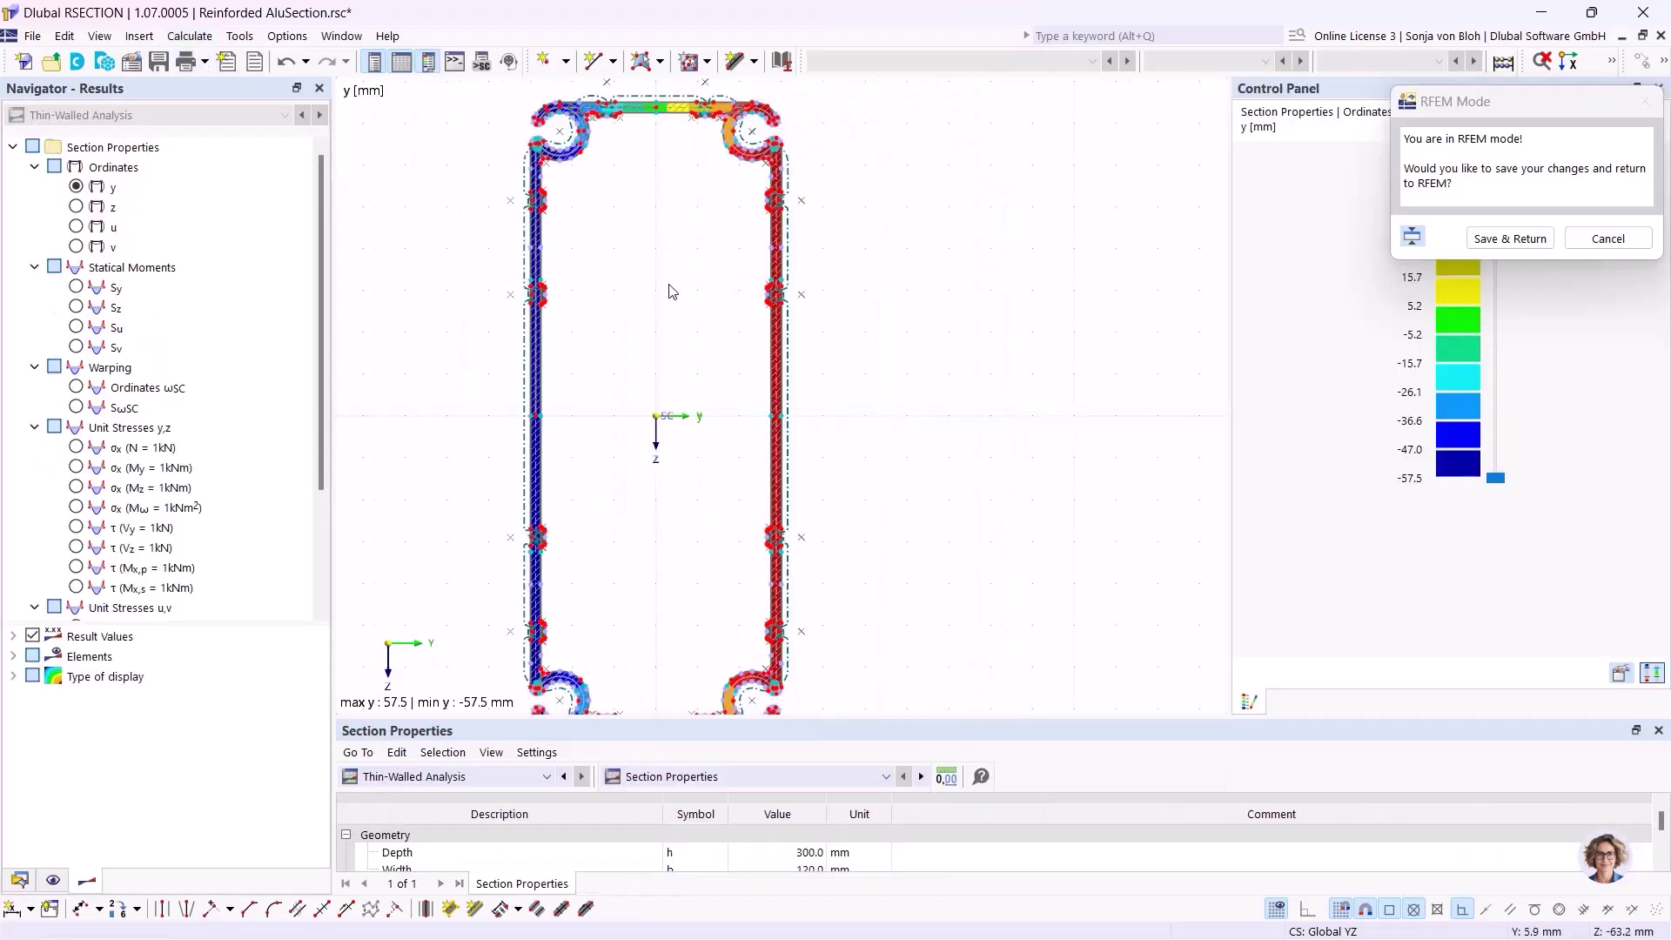
pyautogui.scroll(-1, 671, 291)
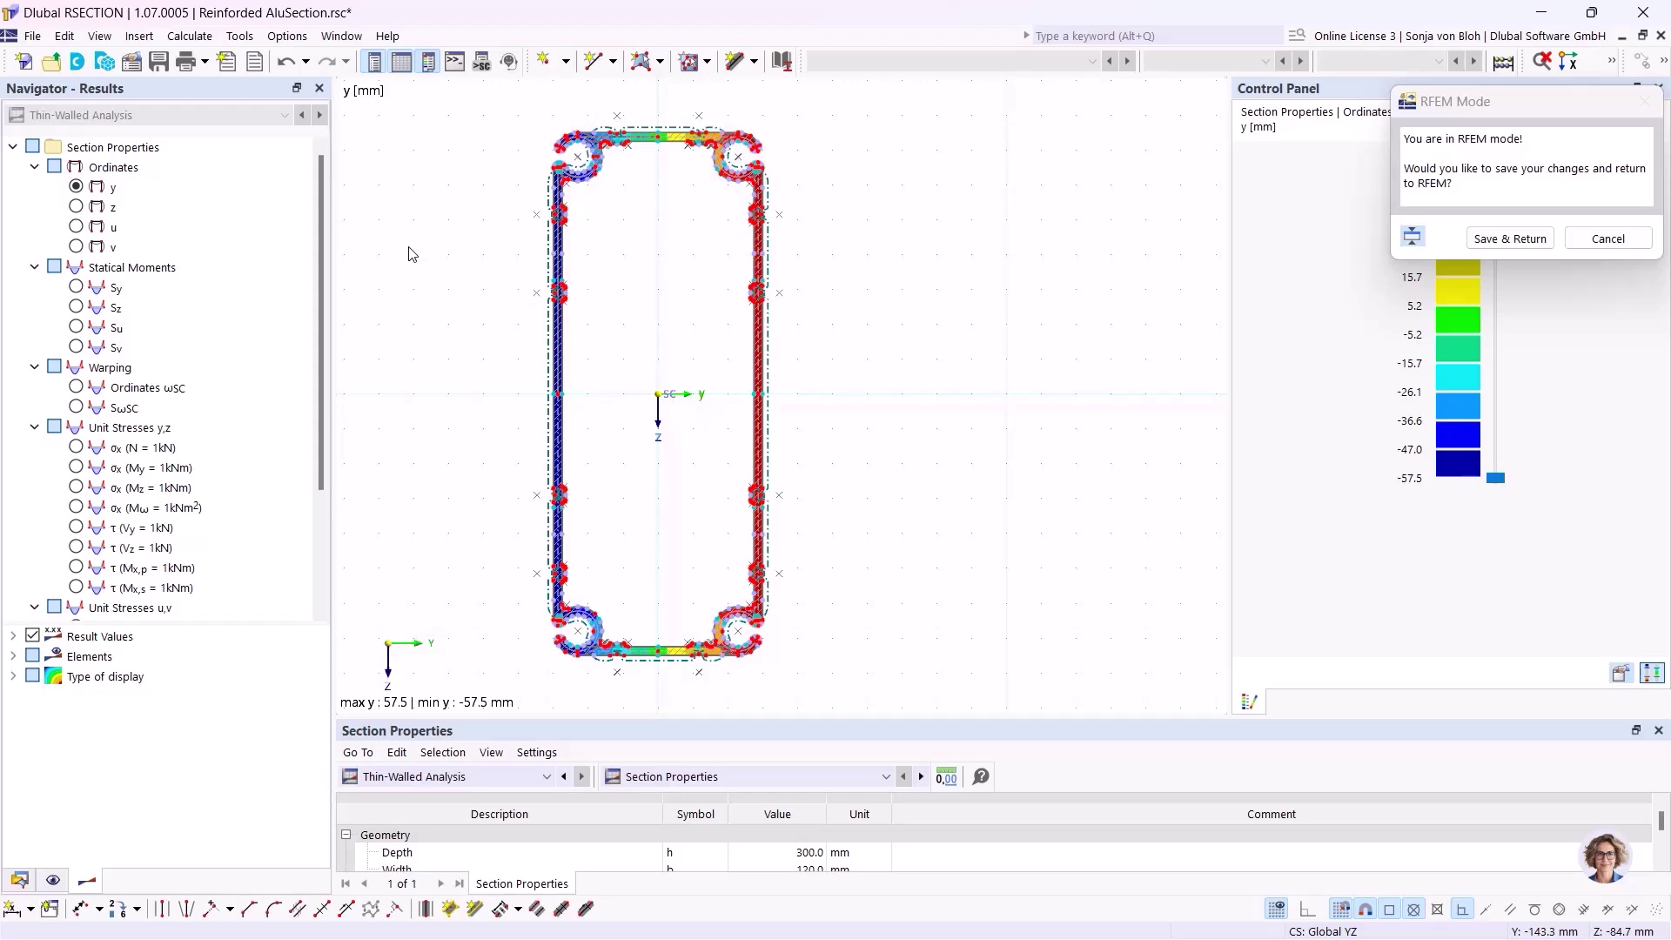
# Step: Save the aluminium profile as AluSection.rsc in the Webinar Aluminium folder, then save and return to RFEM
pyautogui.click(43, 37)
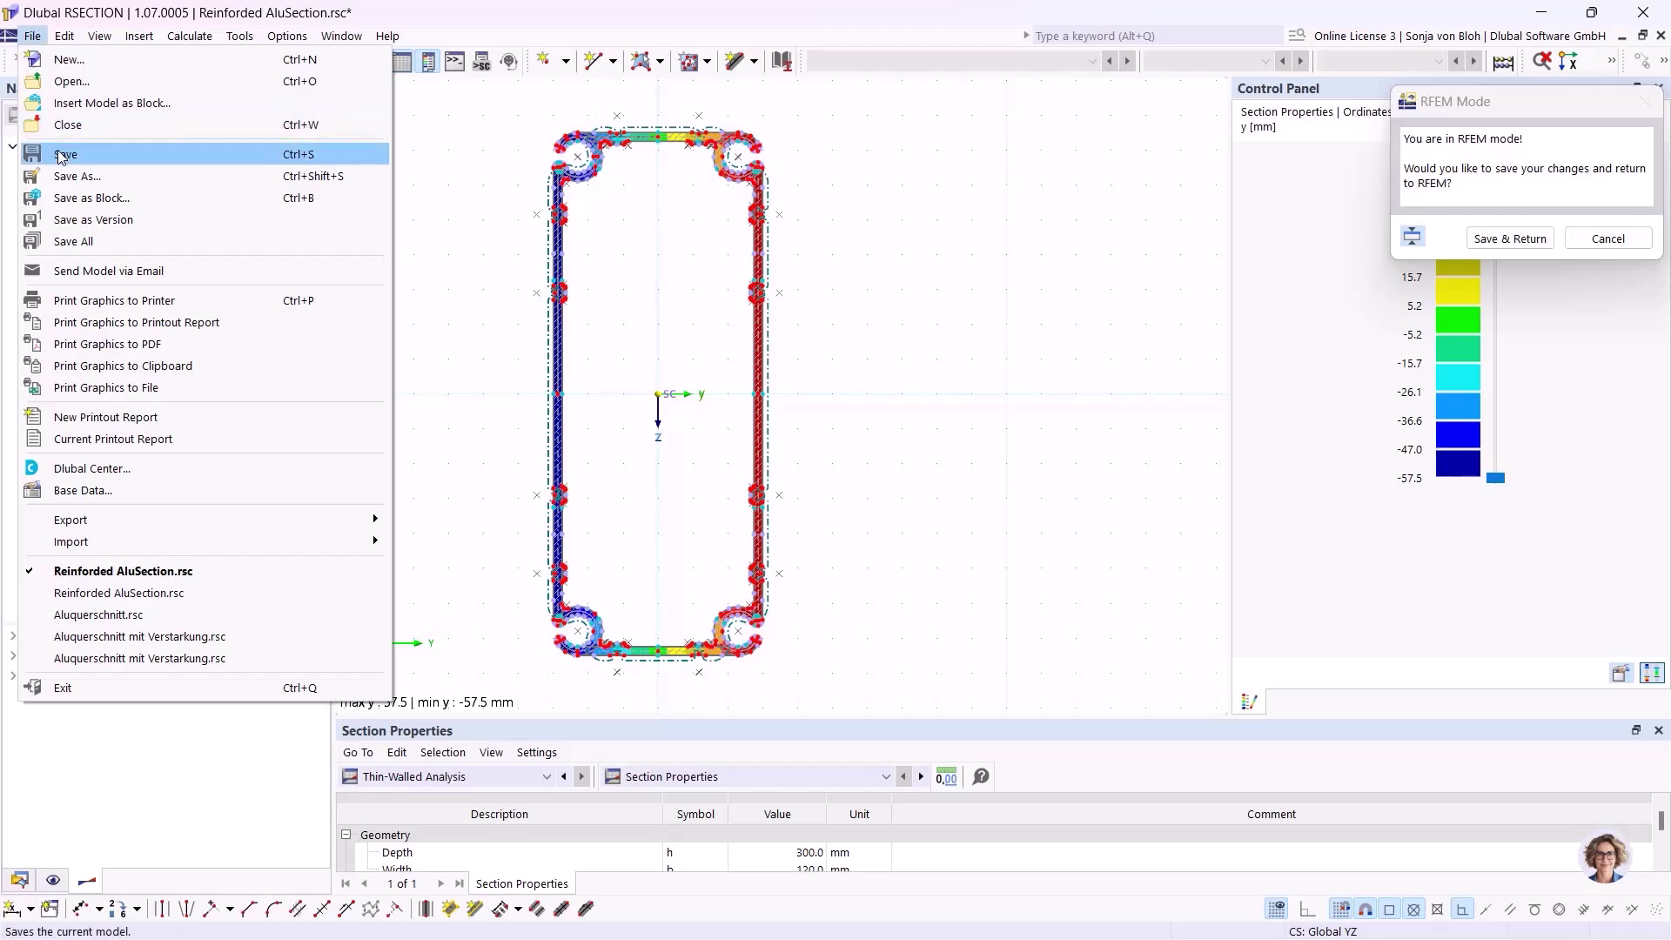
pyautogui.click(83, 178)
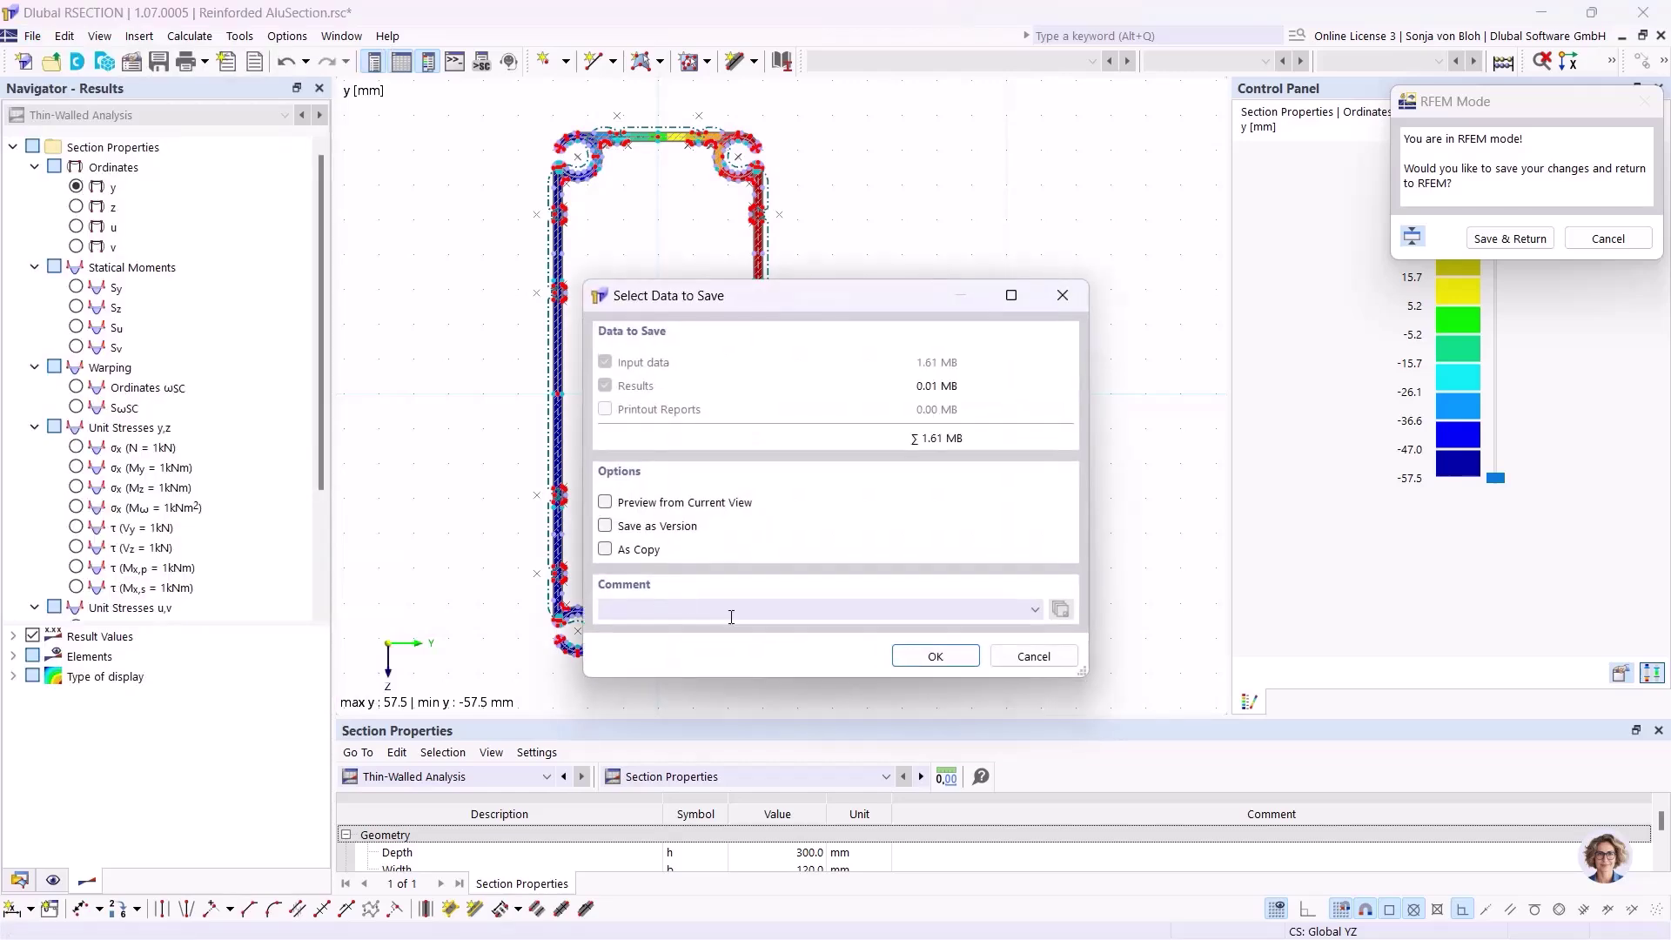
pyautogui.click(933, 656)
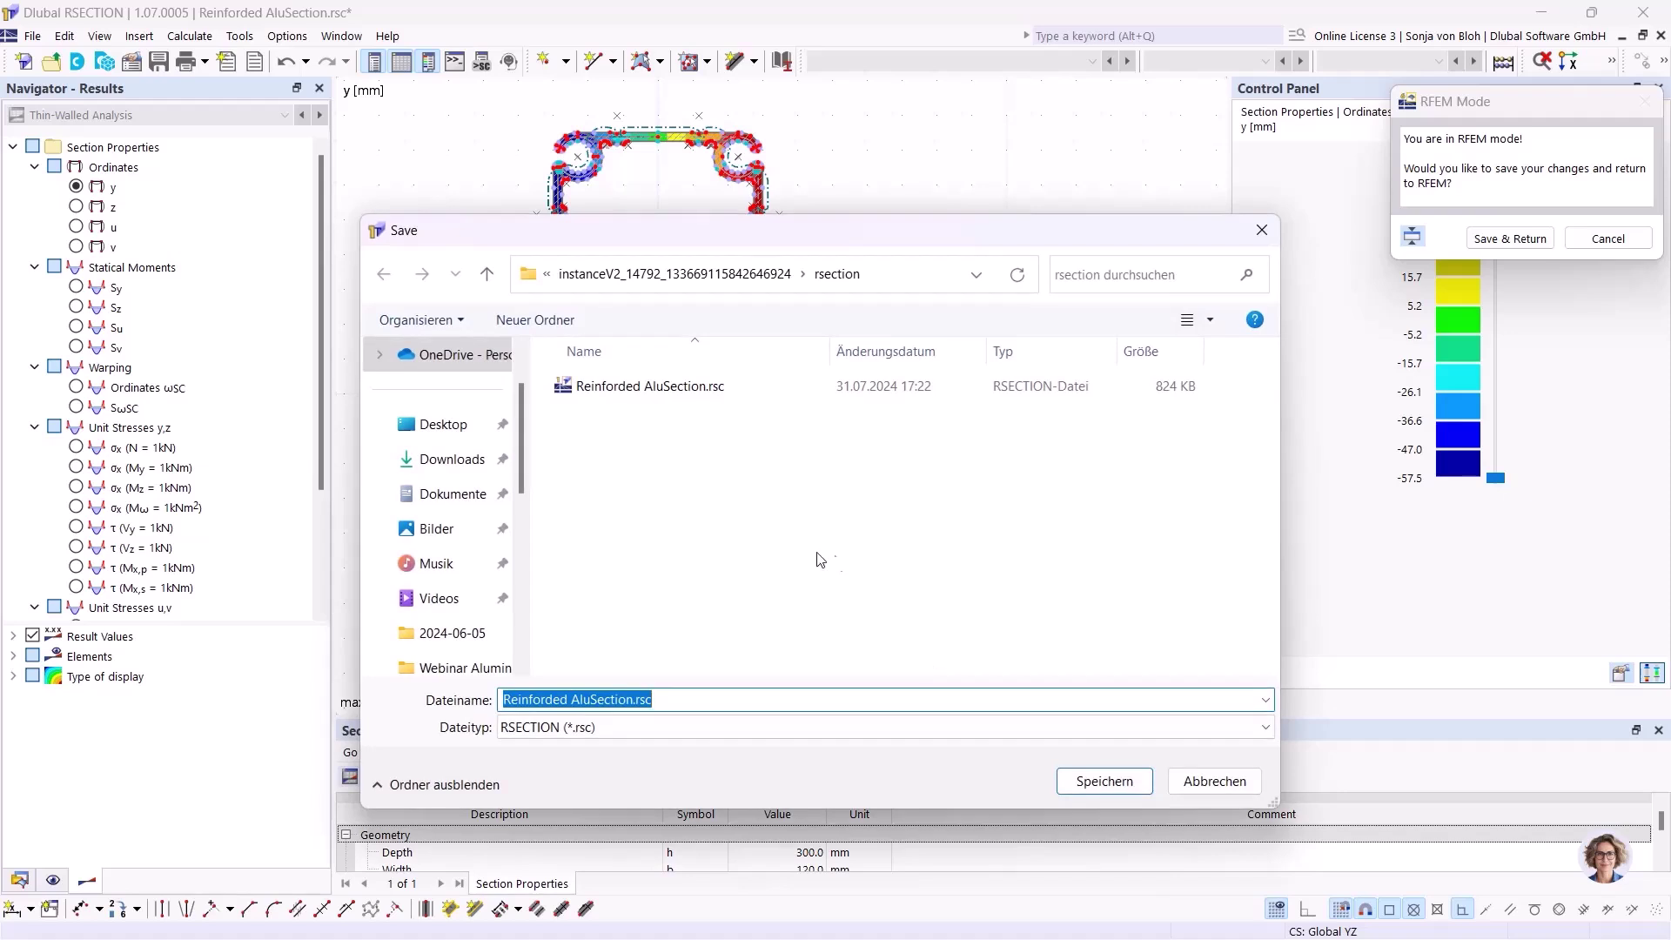
pyautogui.click(582, 702)
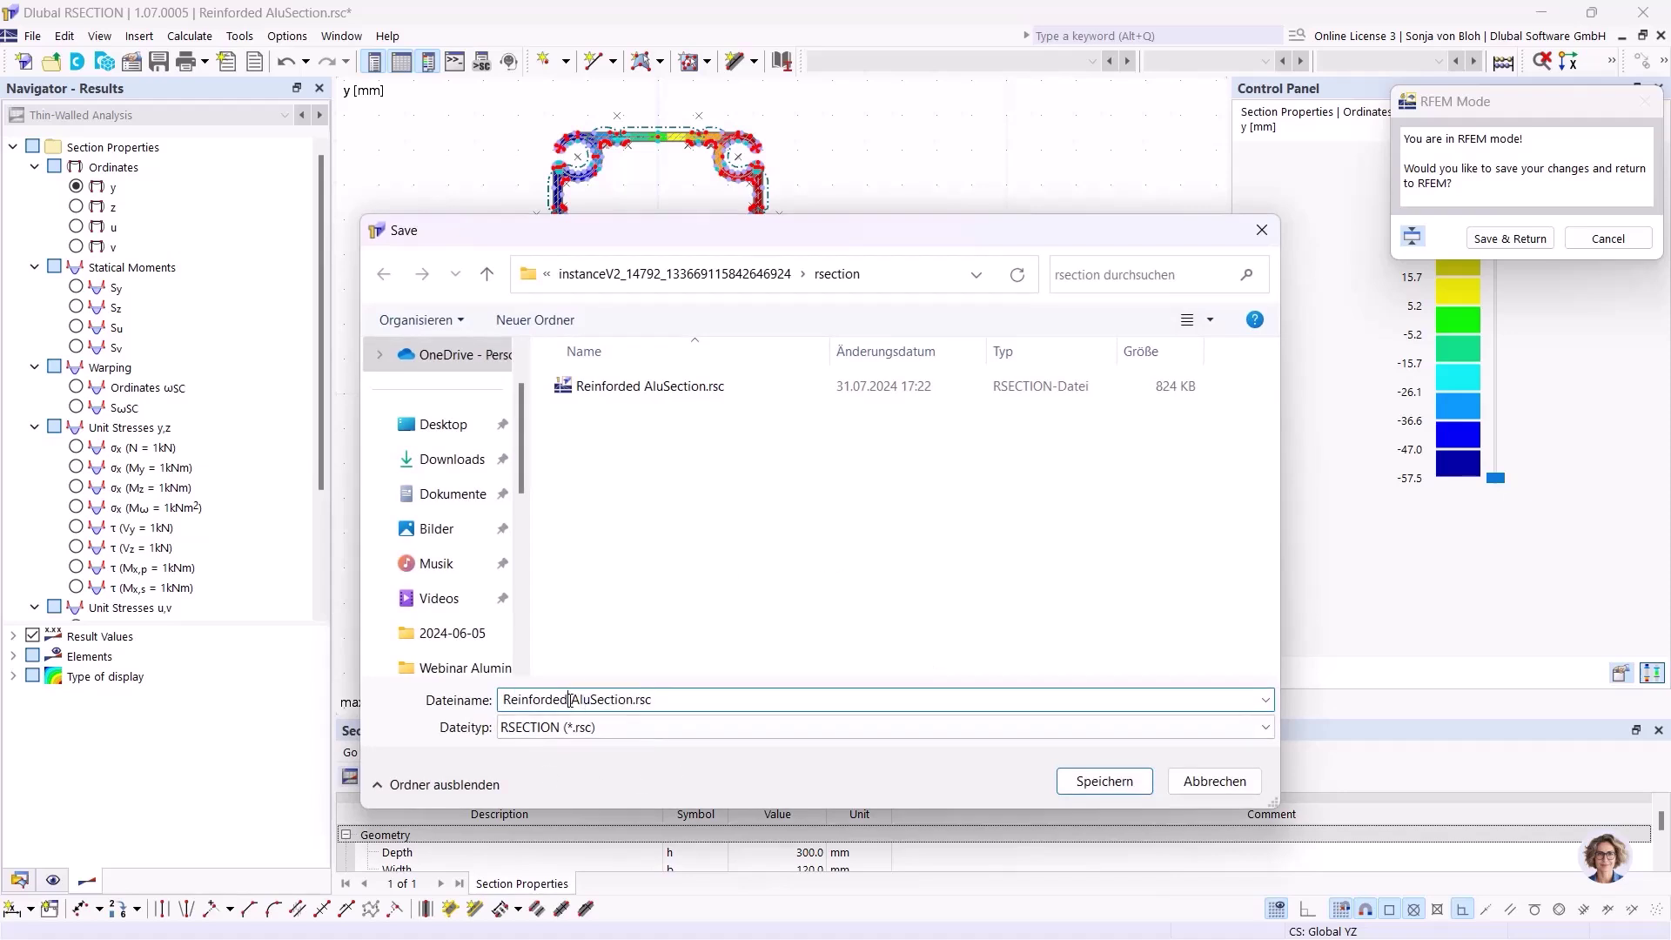
pyautogui.moveTo(570, 701); pyautogui.dragTo(503, 701)
pyautogui.press('BackSpace')
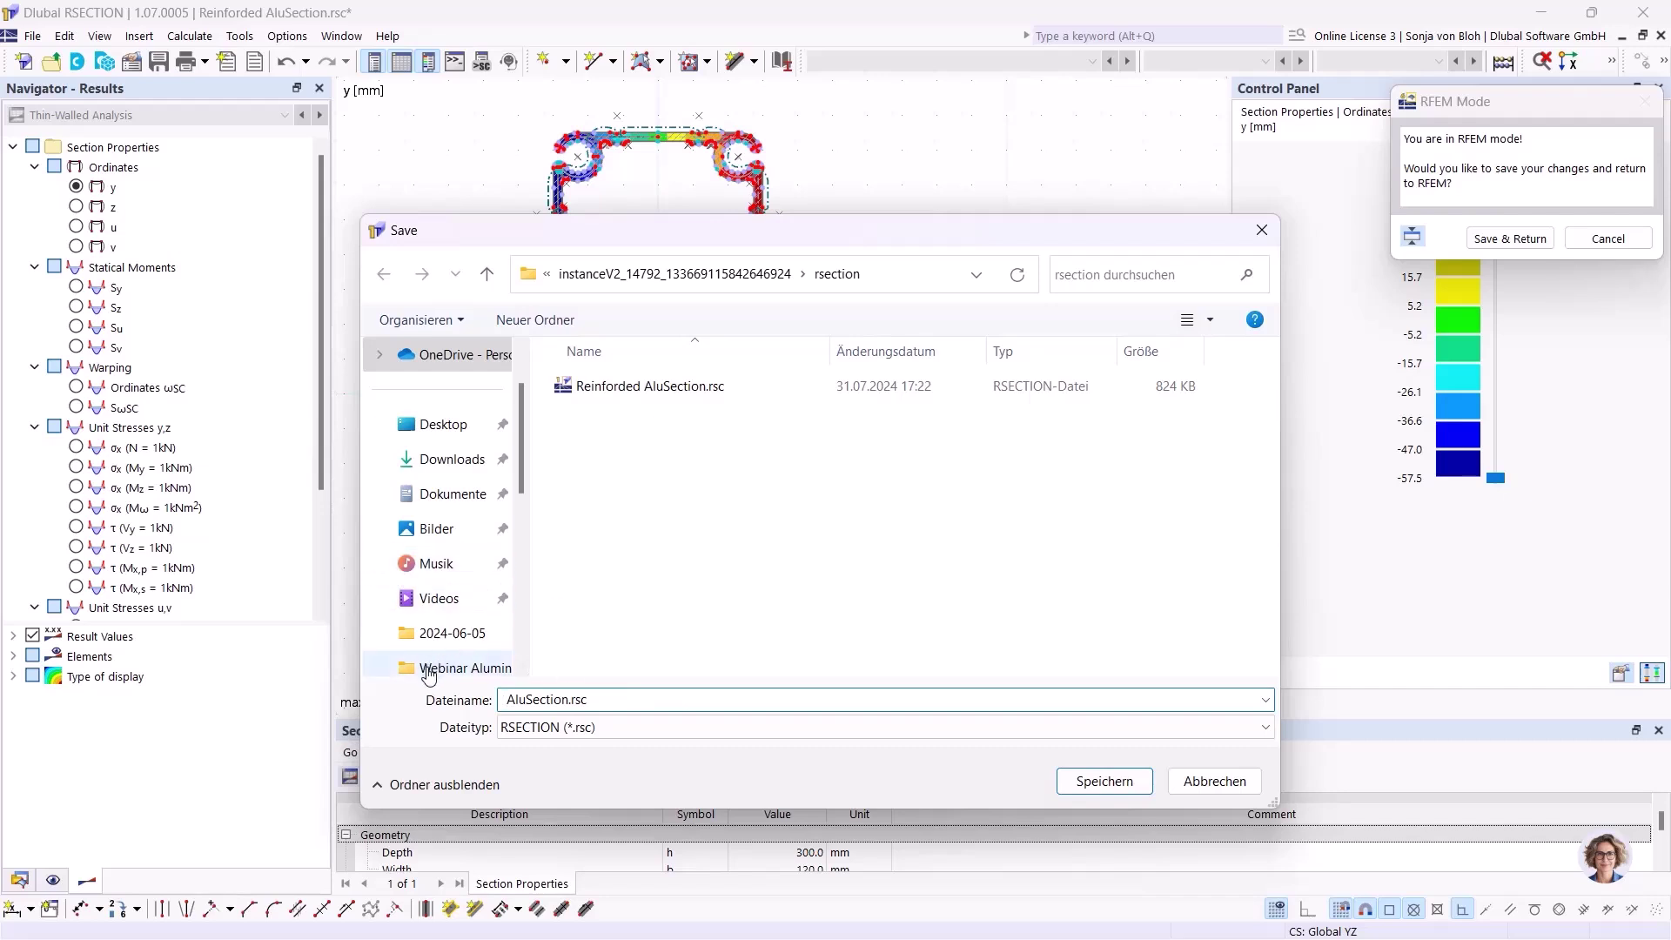
pyautogui.click(429, 669)
pyautogui.click(513, 699)
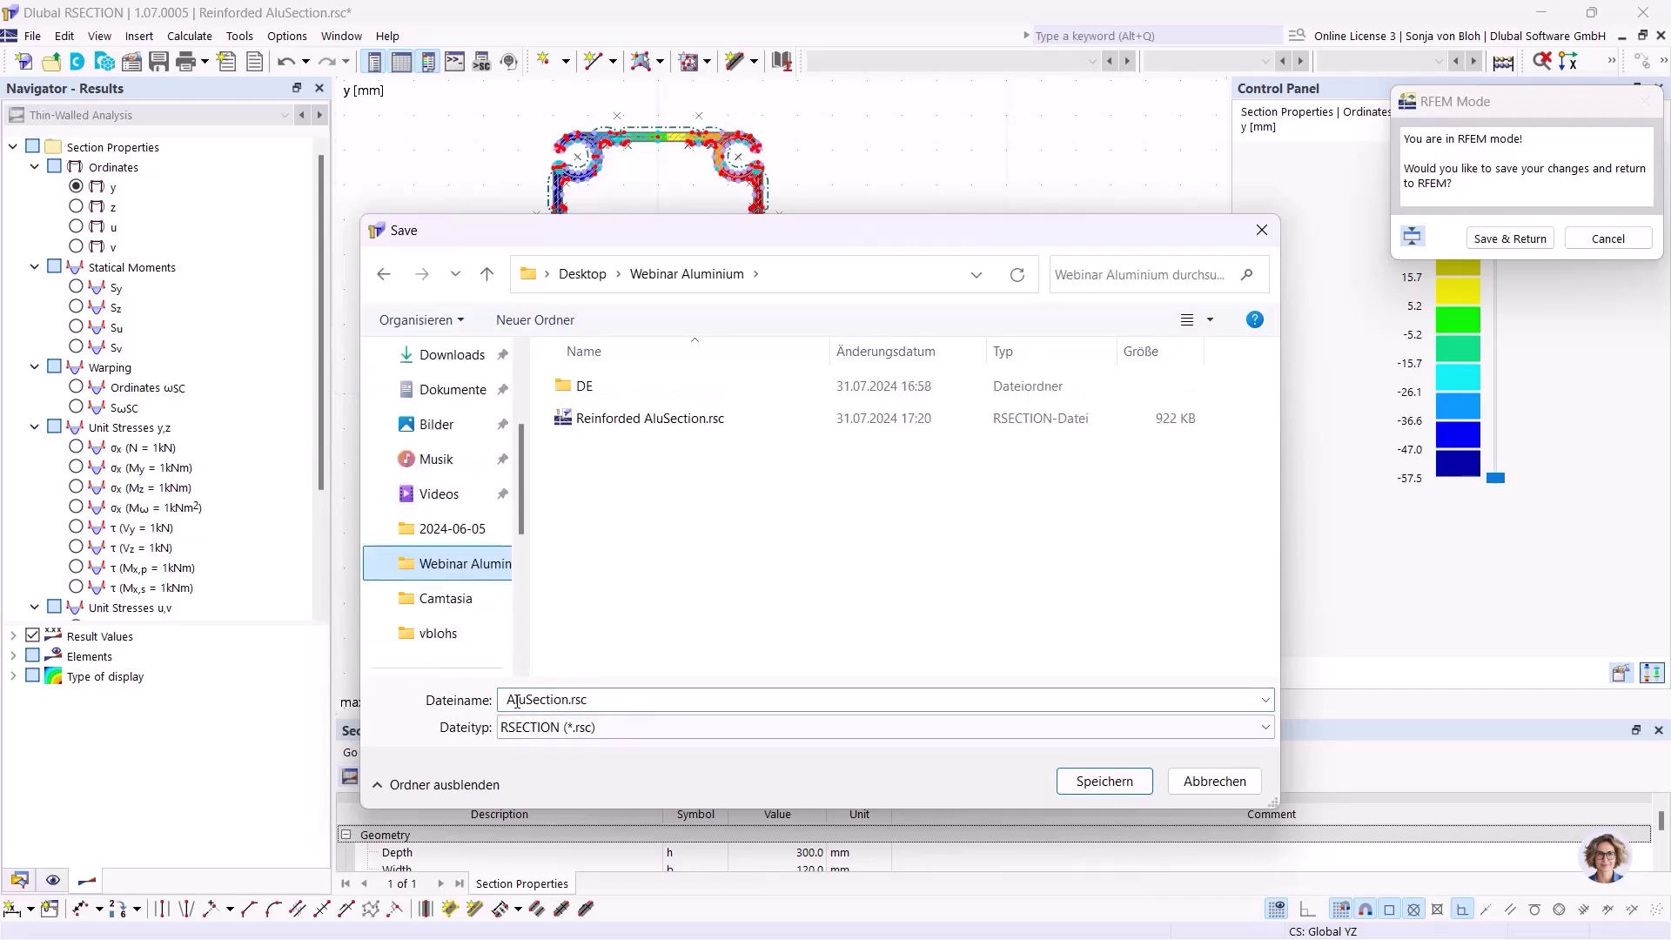
pyautogui.click(513, 699)
pyautogui.click(509, 703)
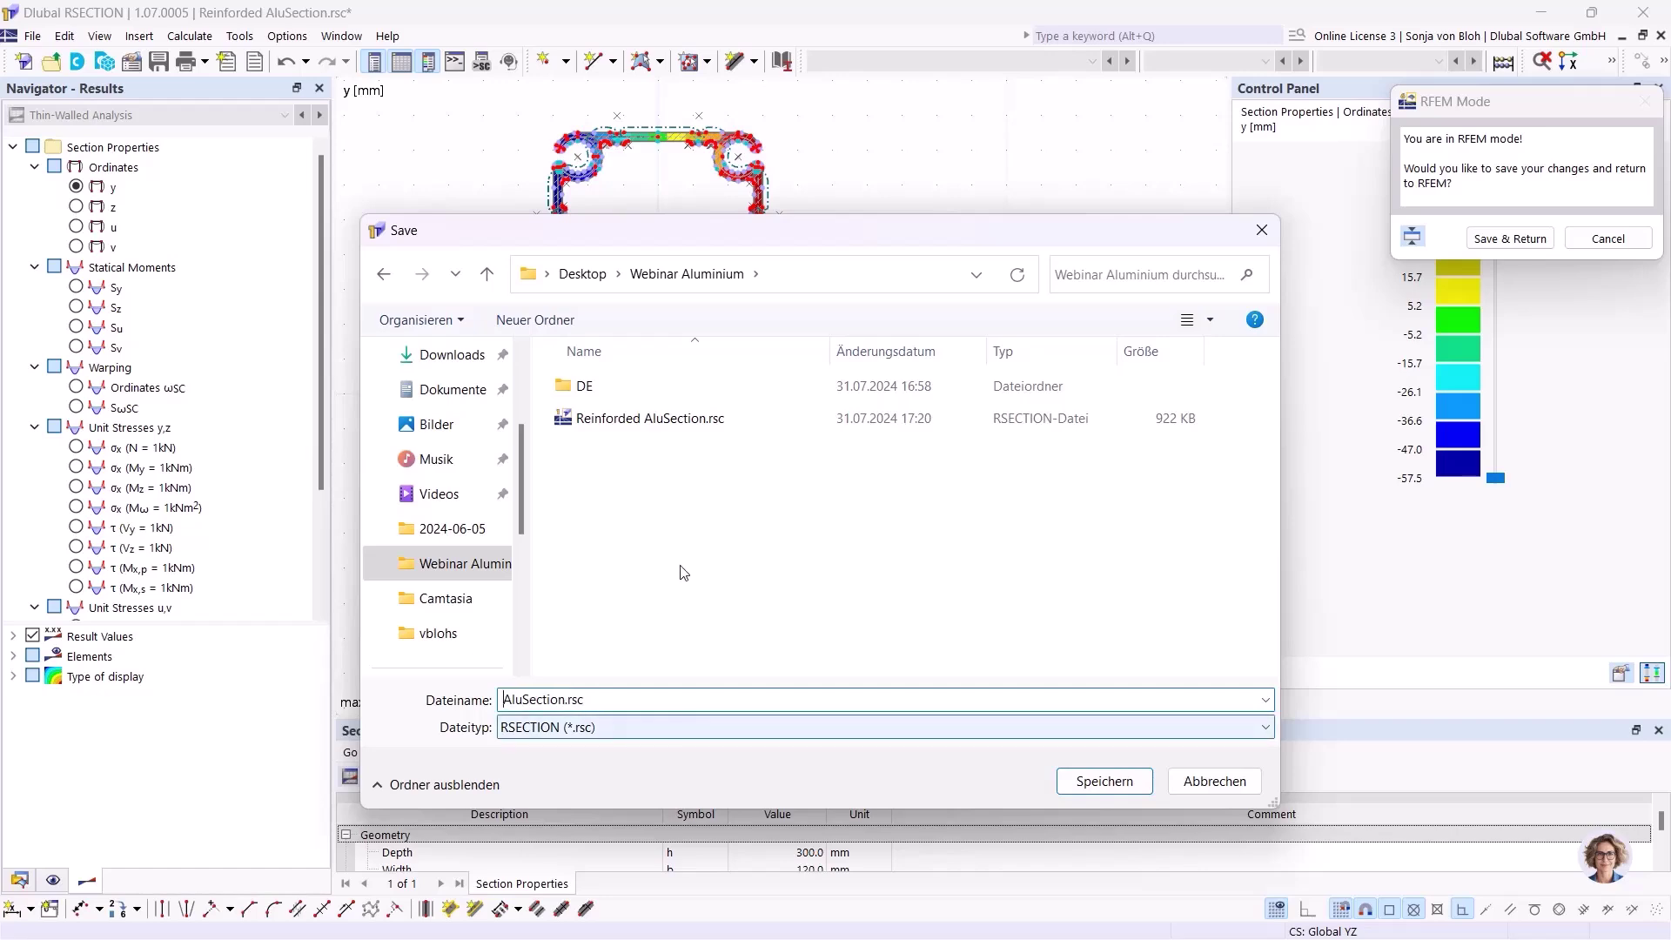
pyautogui.click(1104, 781)
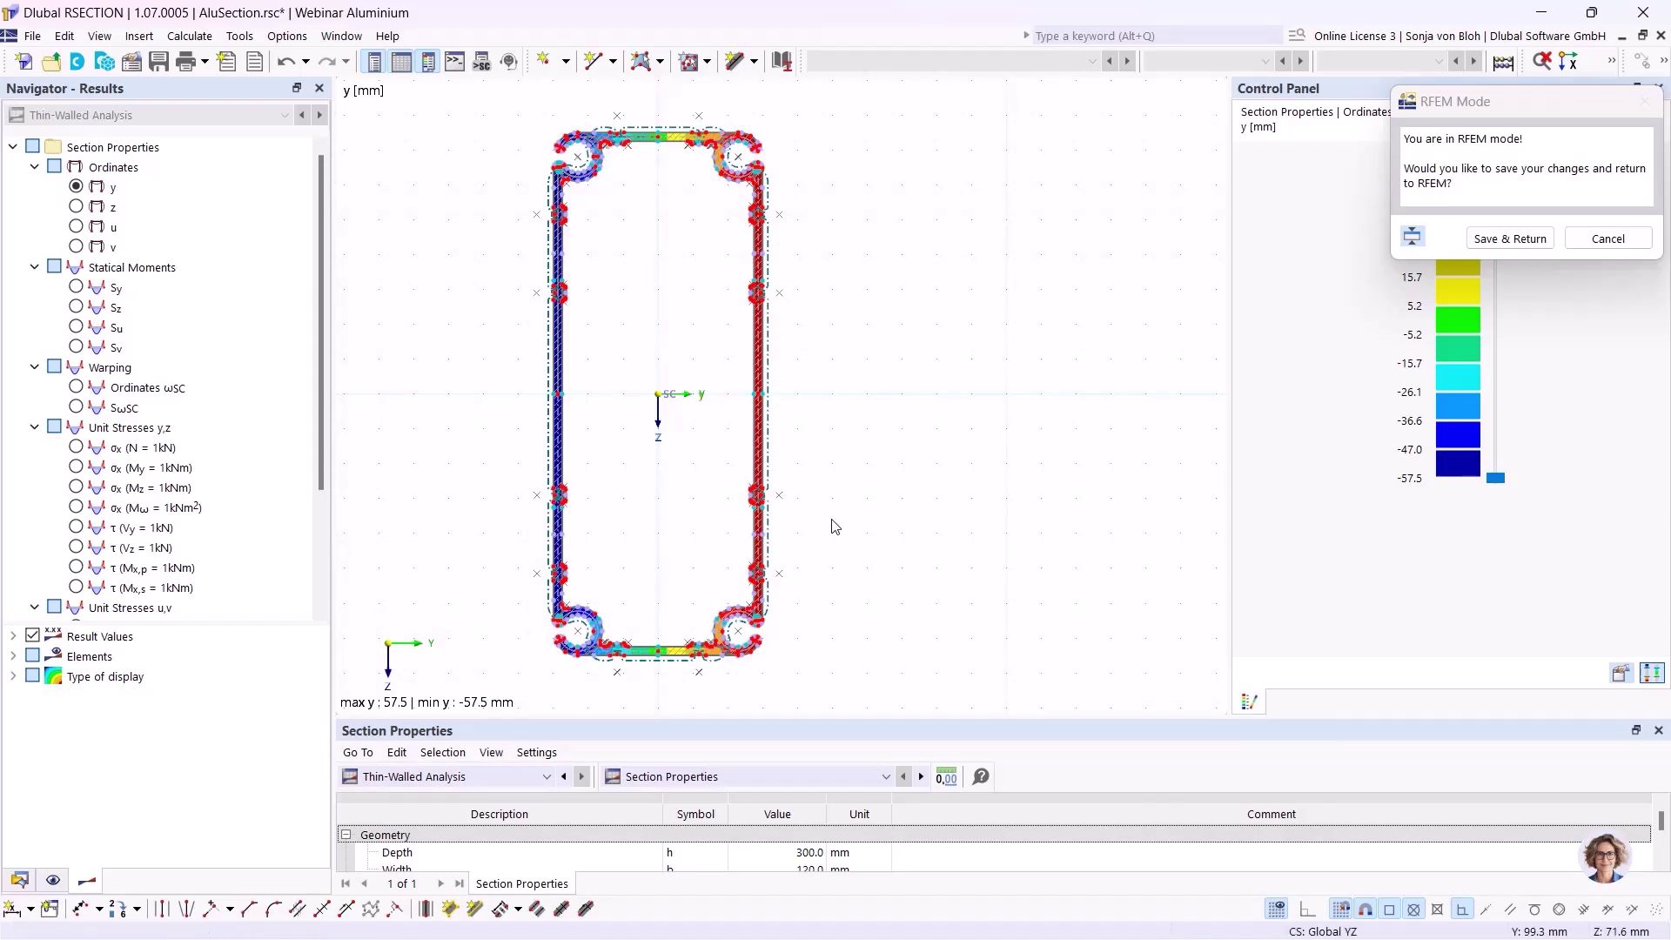
pyautogui.click(1523, 245)
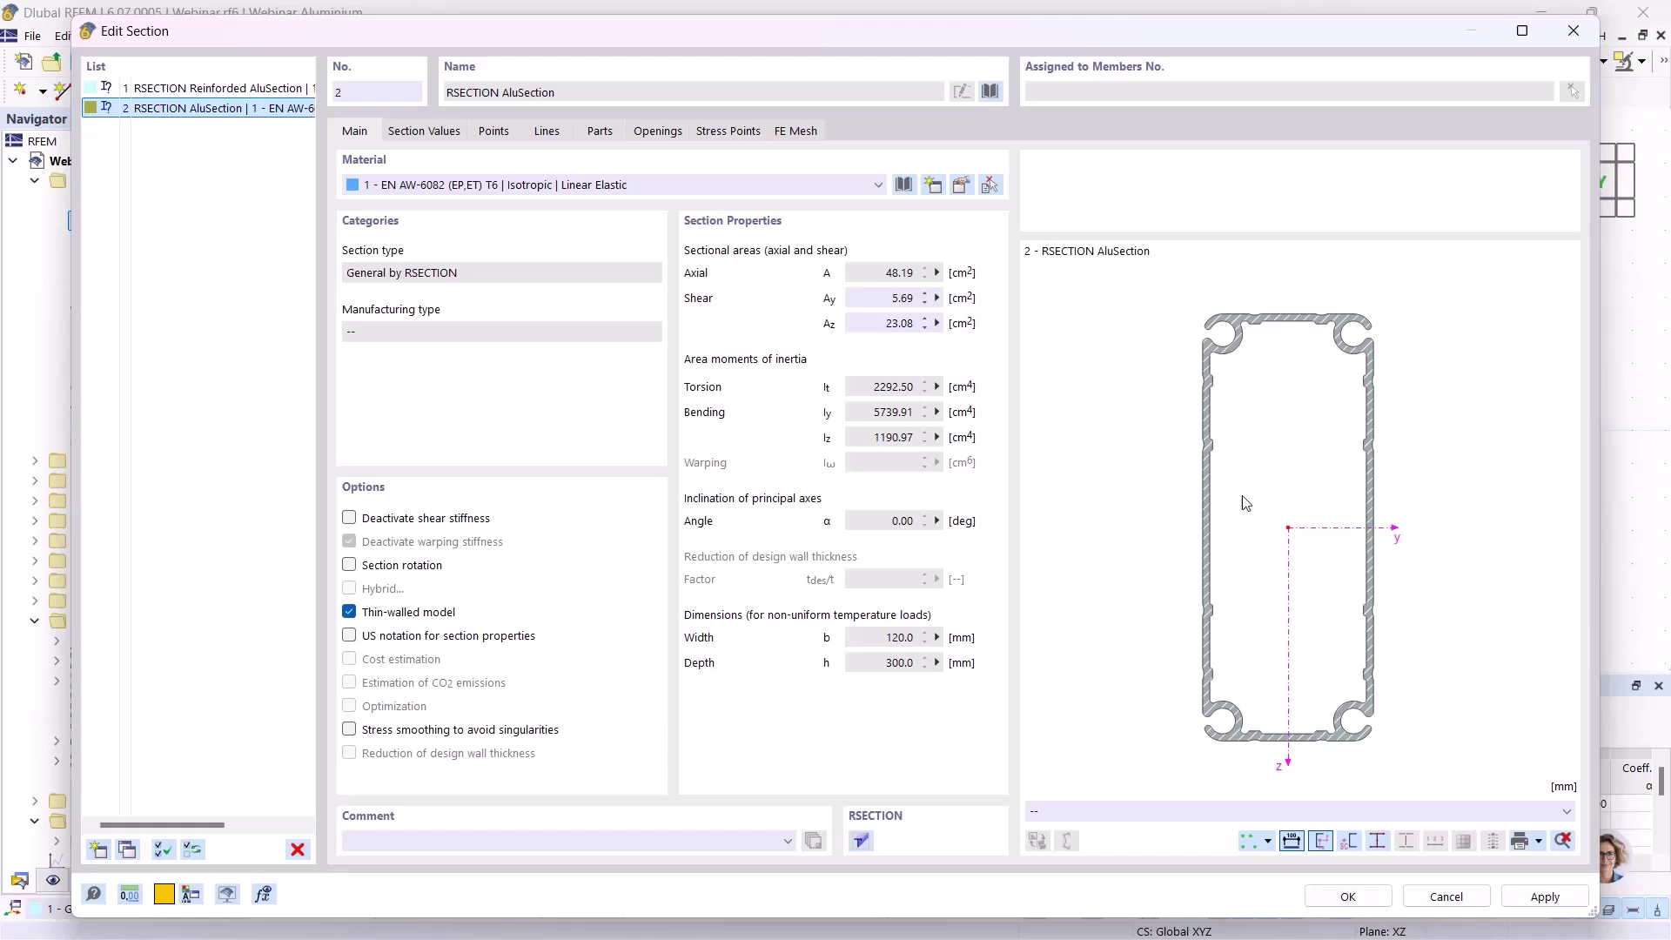
# Step: Compare the properties of the Reinforded AluSection and AluSection sections and accept the section definitions
pyautogui.click(228, 89)
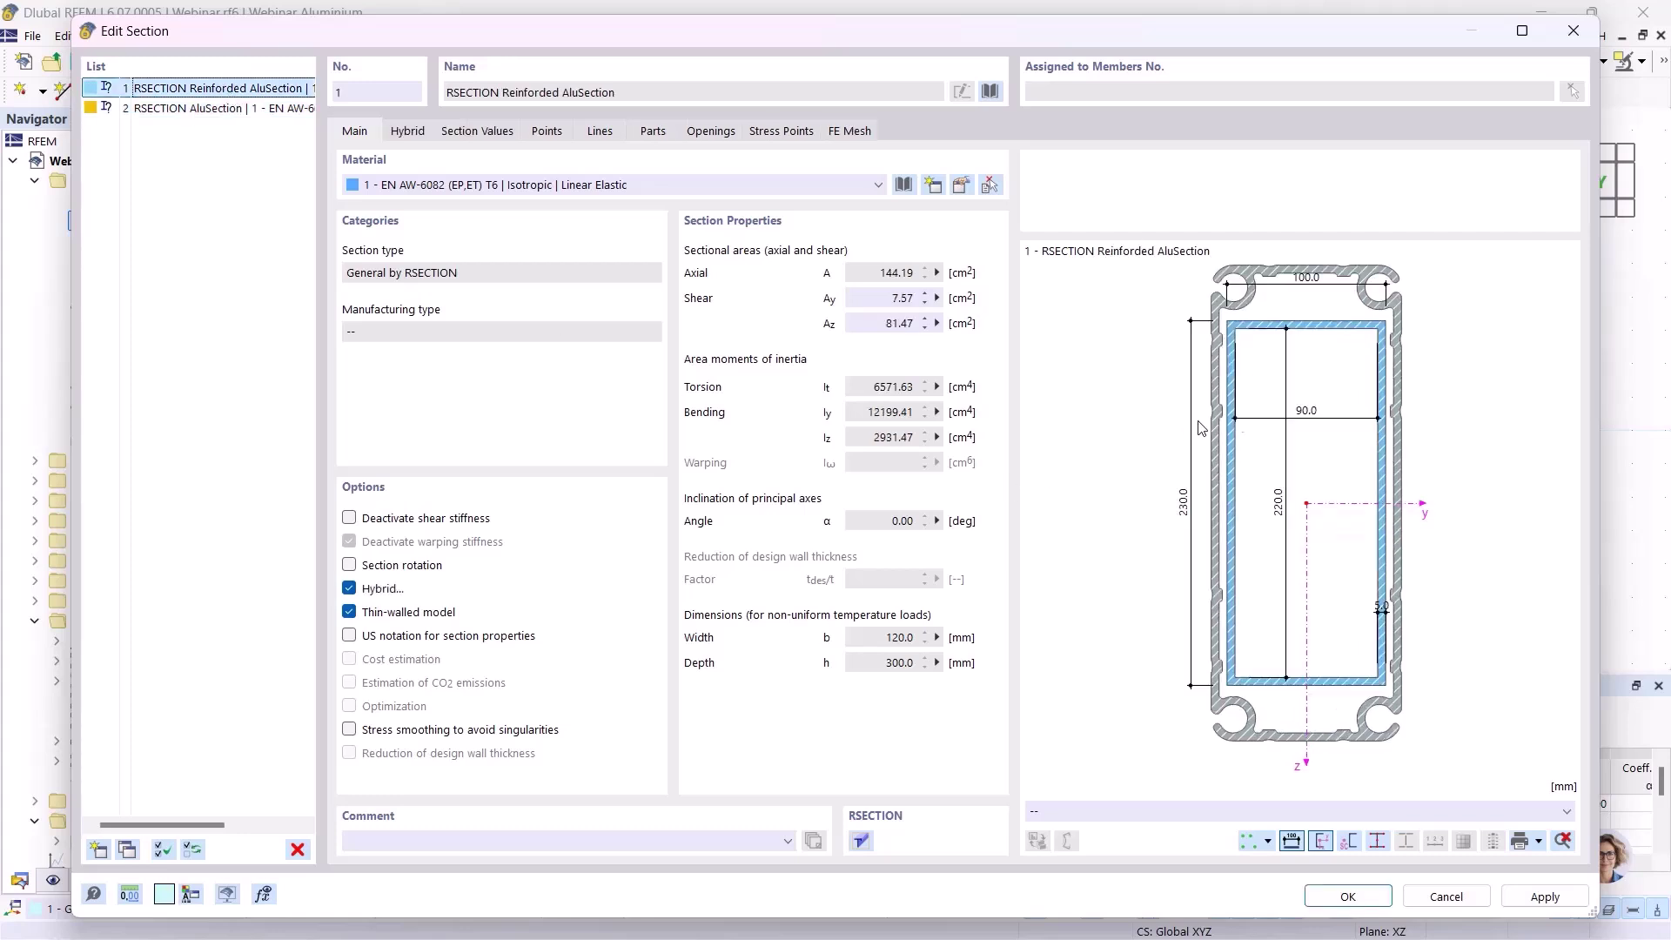
pyautogui.click(214, 109)
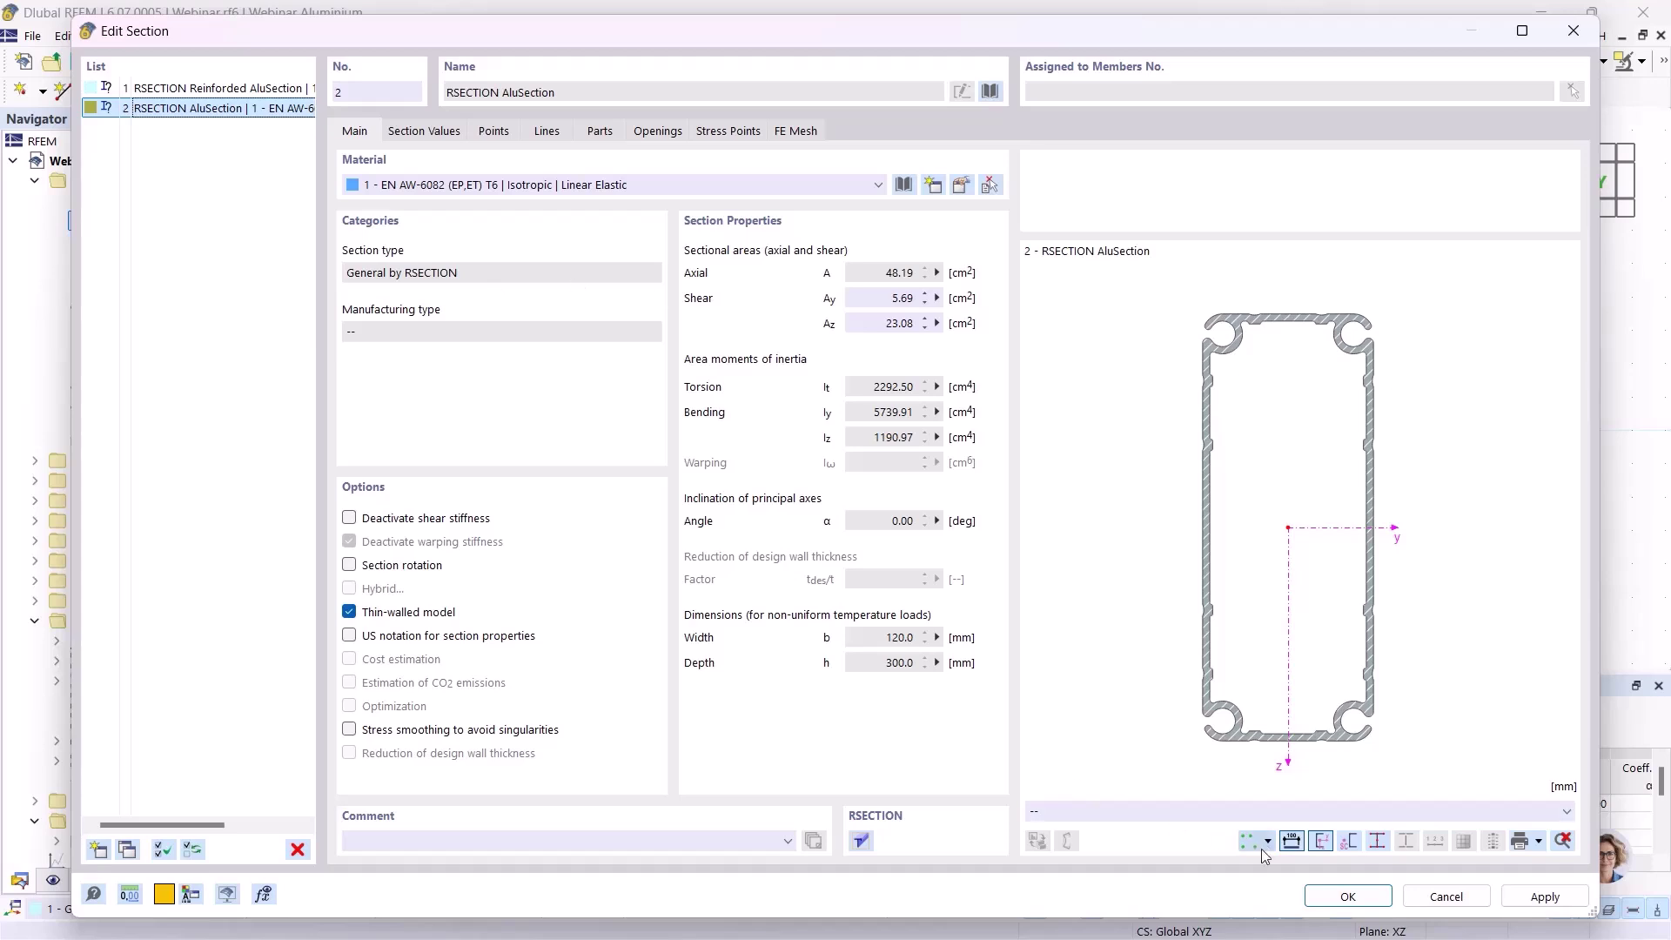
pyautogui.click(1336, 903)
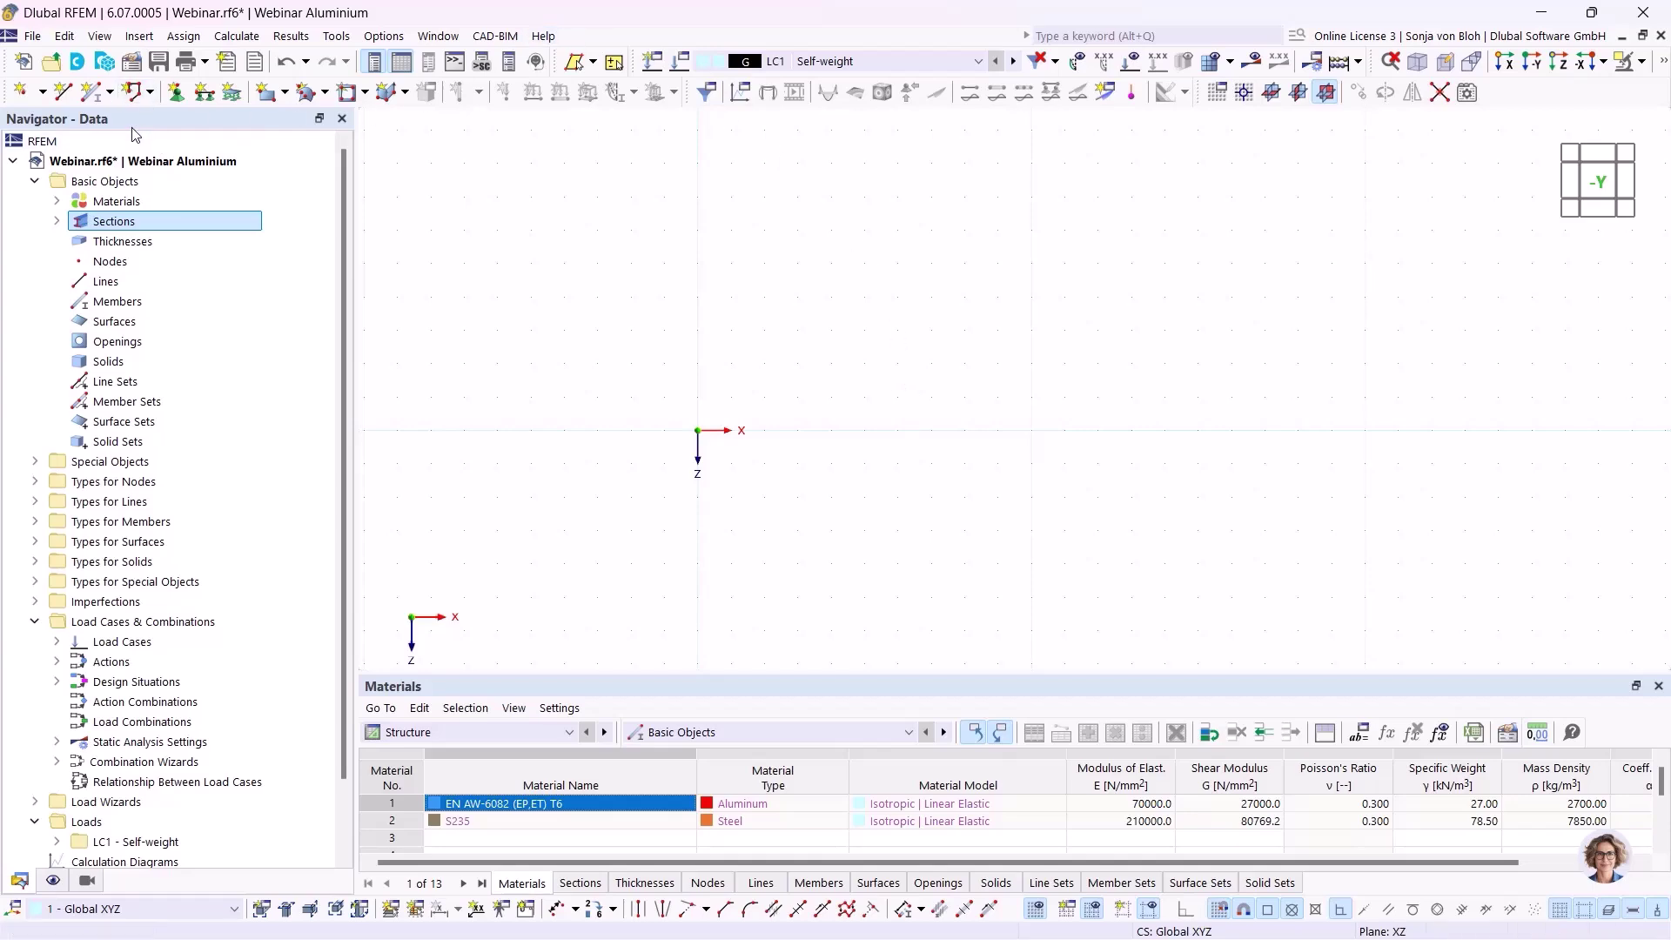
# Step: Create a vertical 6 m beam member upward from the origin using section 2, RSECTION AluSection
pyautogui.click(90, 99)
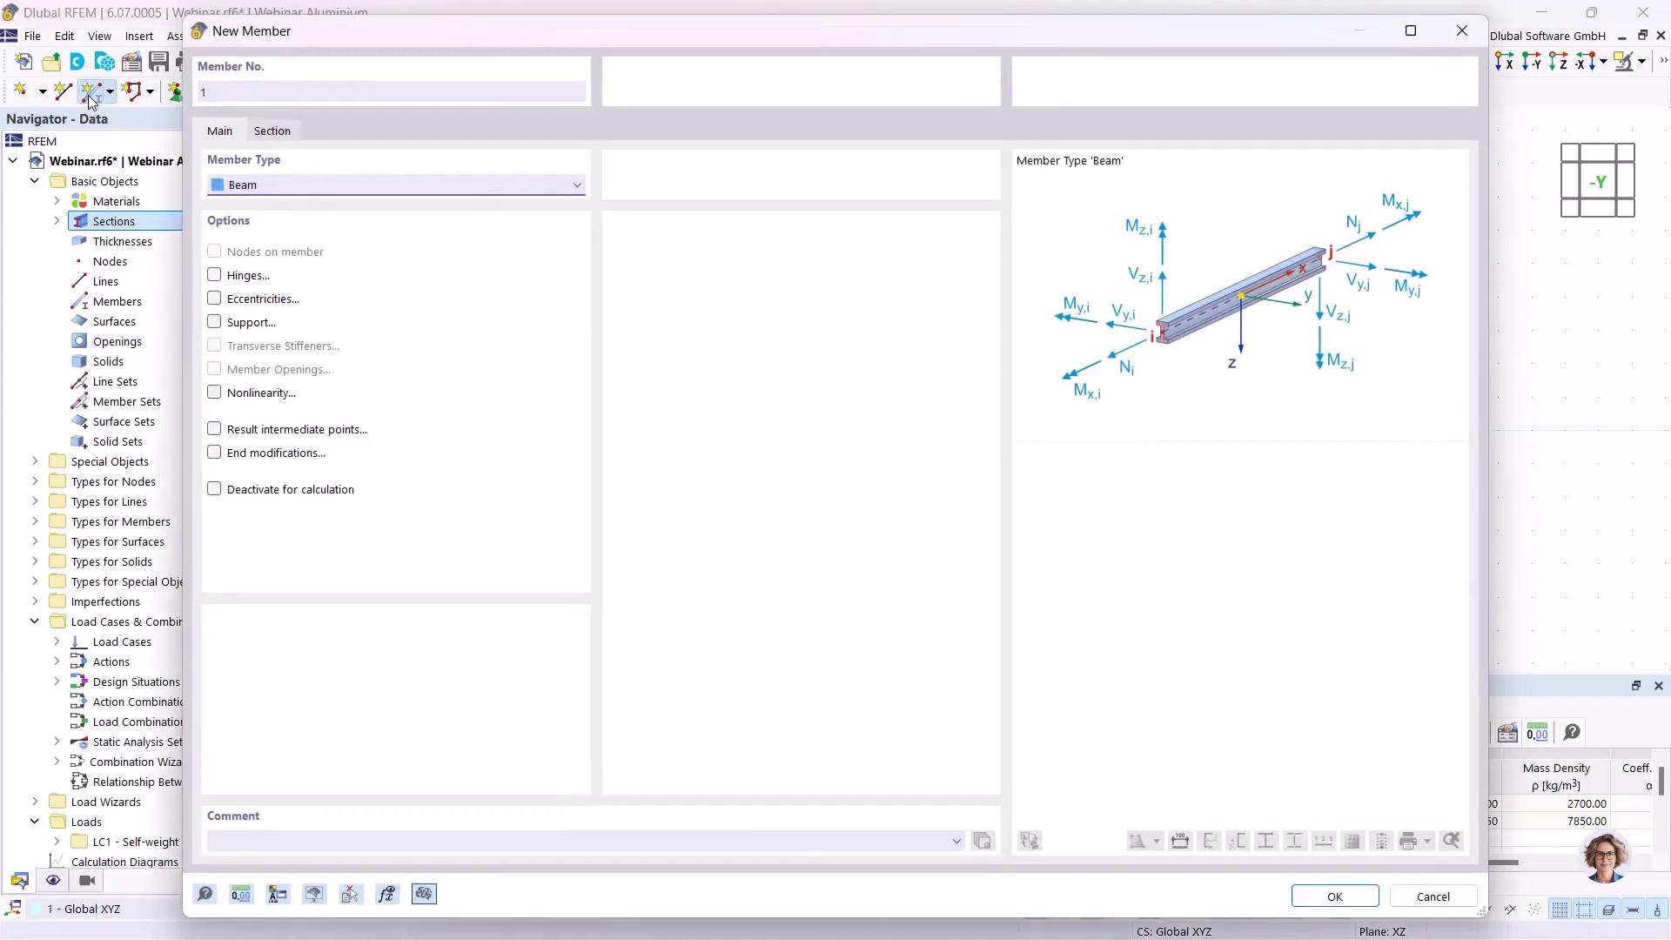
pyautogui.click(279, 131)
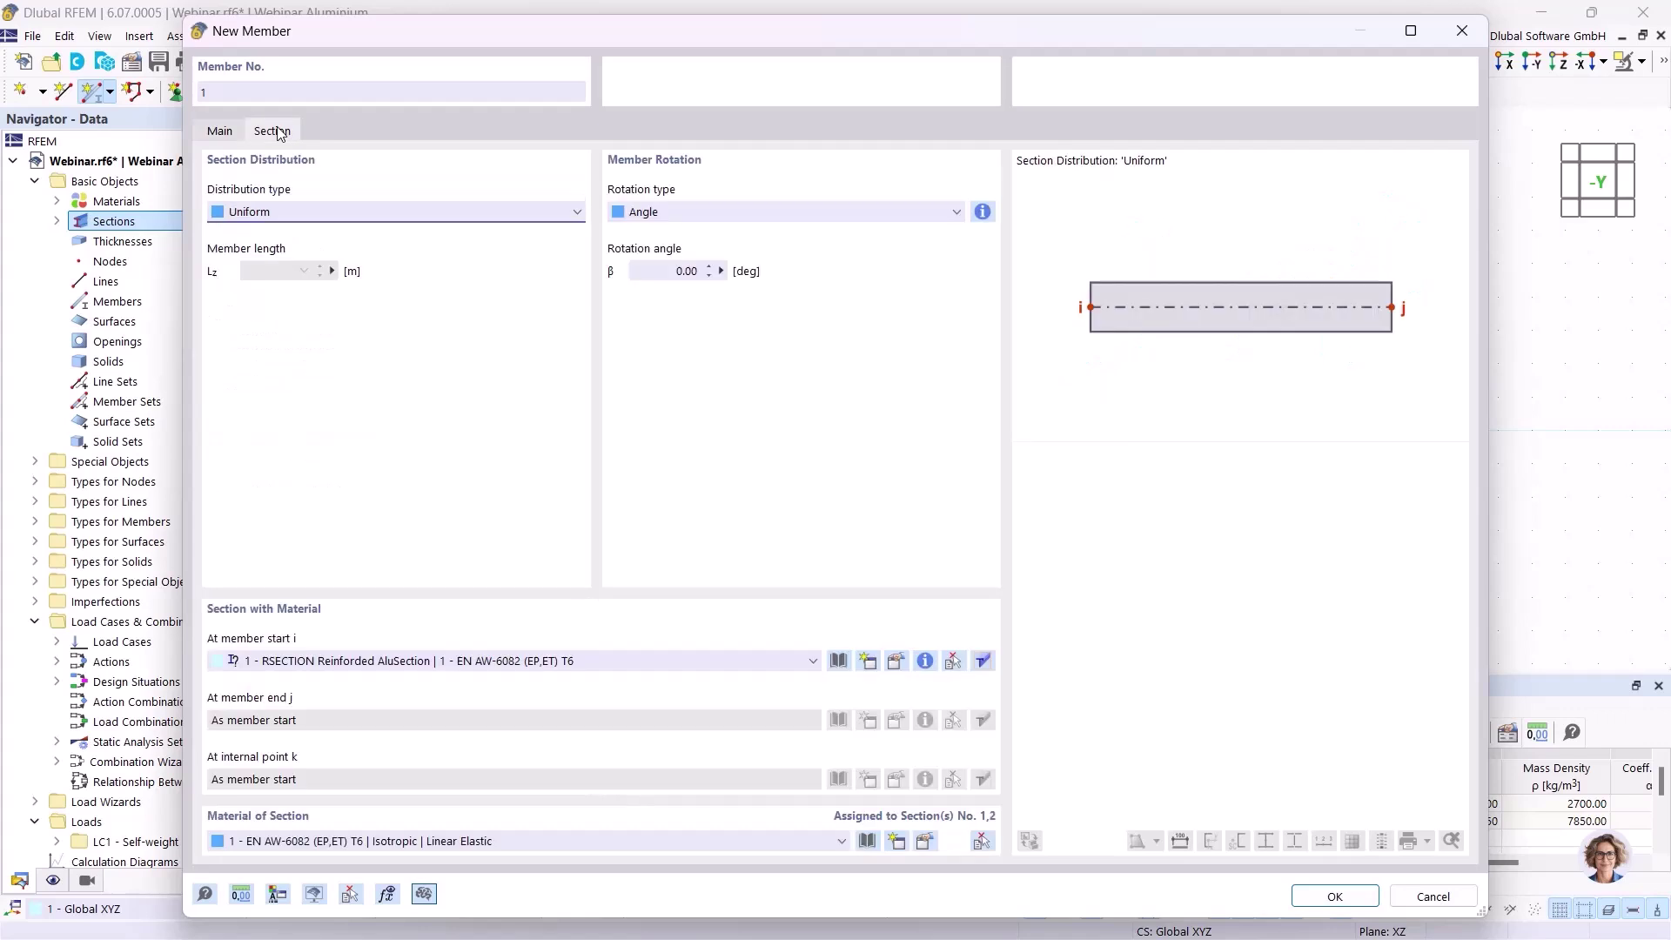
pyautogui.click(401, 663)
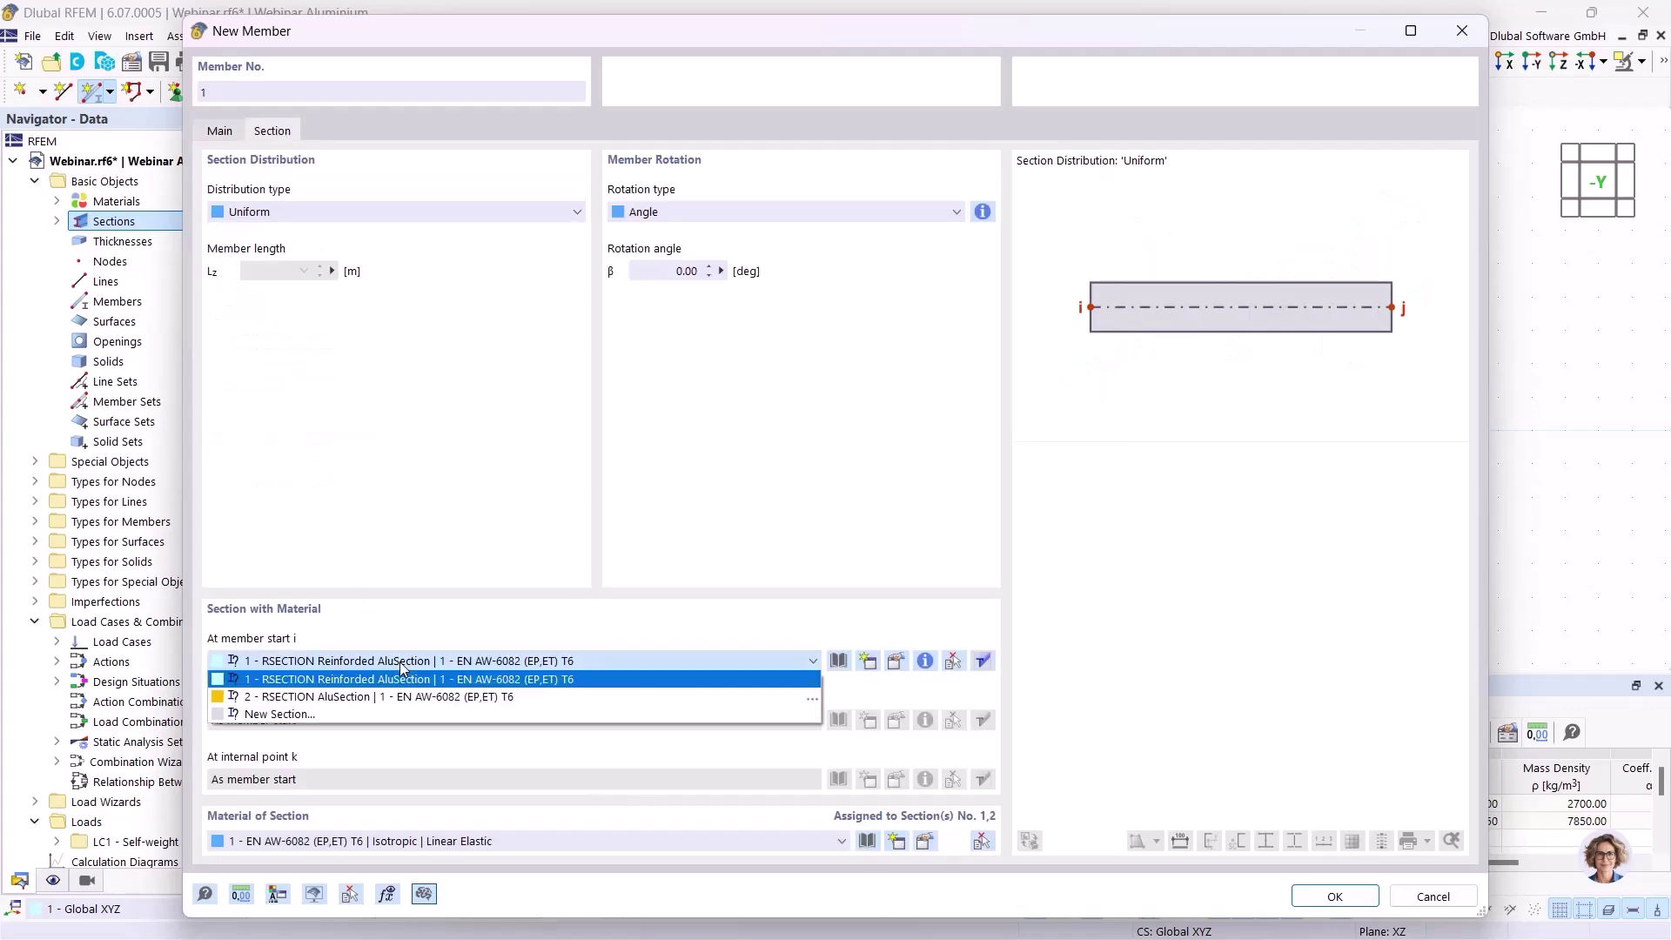
pyautogui.click(357, 697)
pyautogui.click(1335, 896)
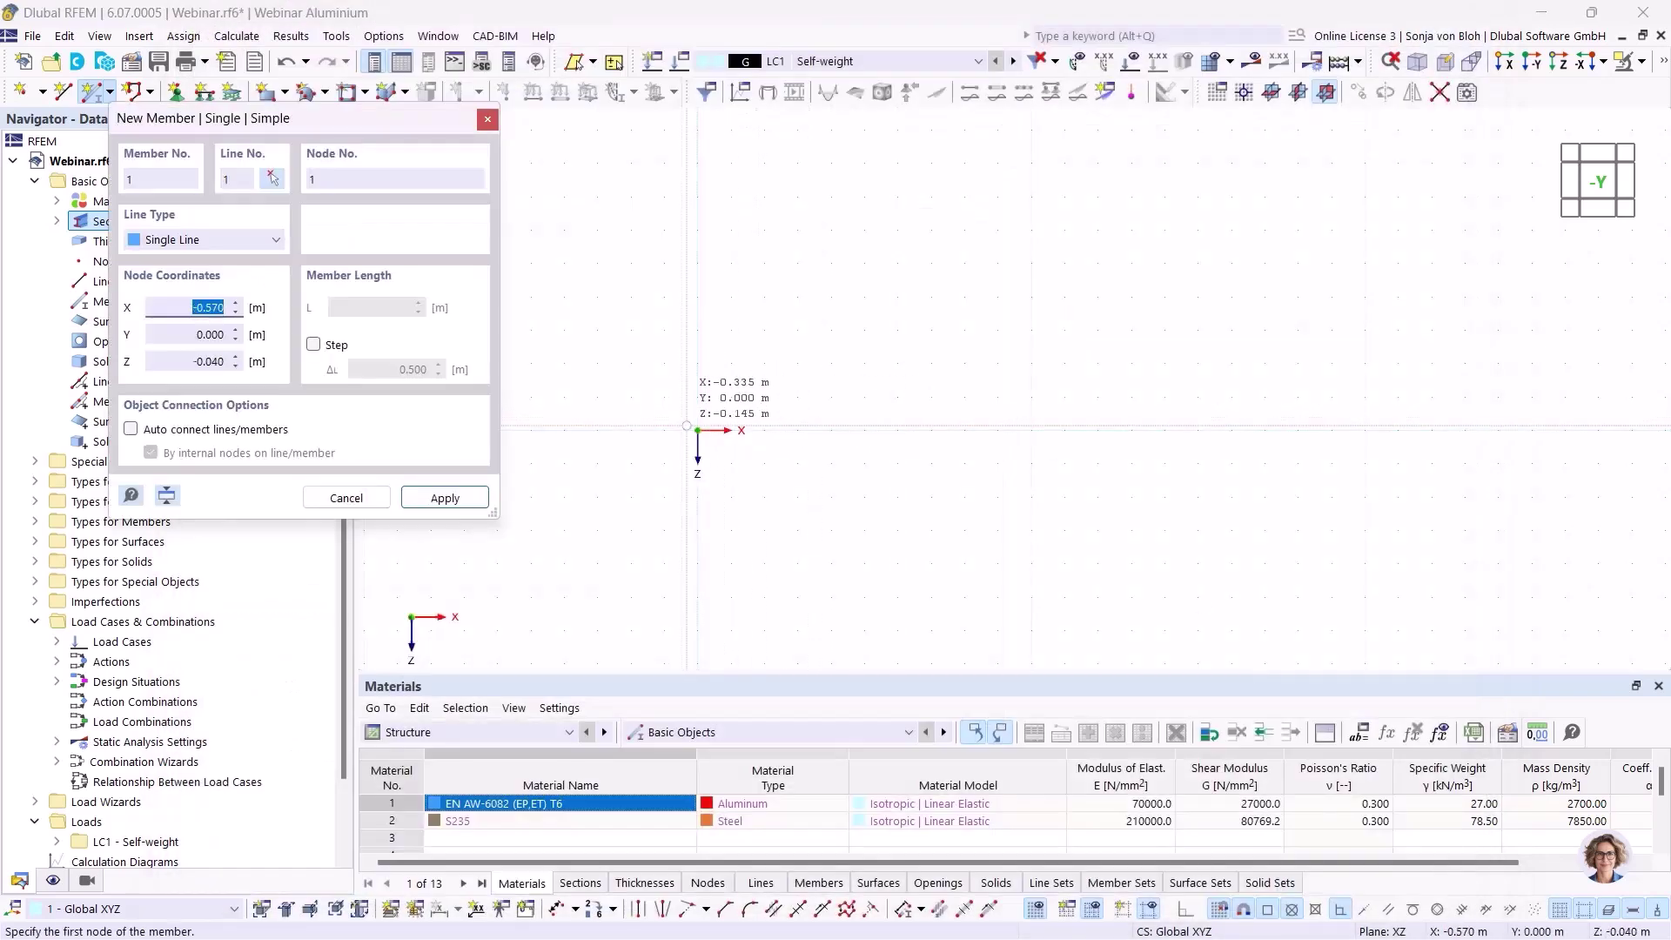
pyautogui.click(697, 430)
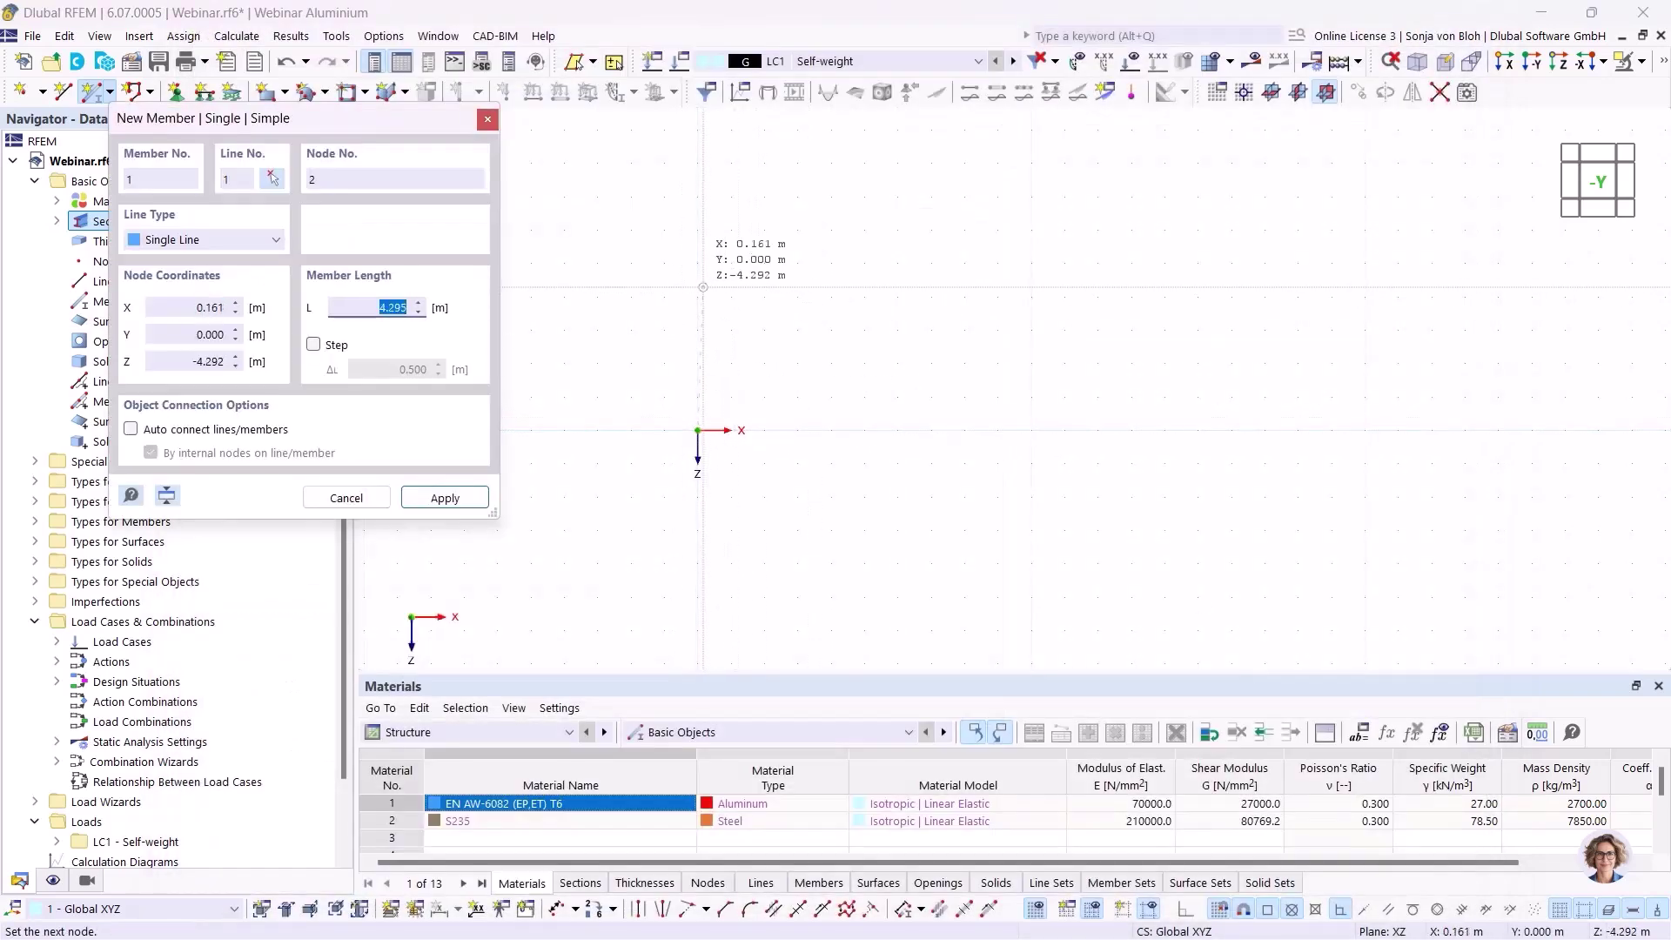
pyautogui.write('6')
pyautogui.press('Return')
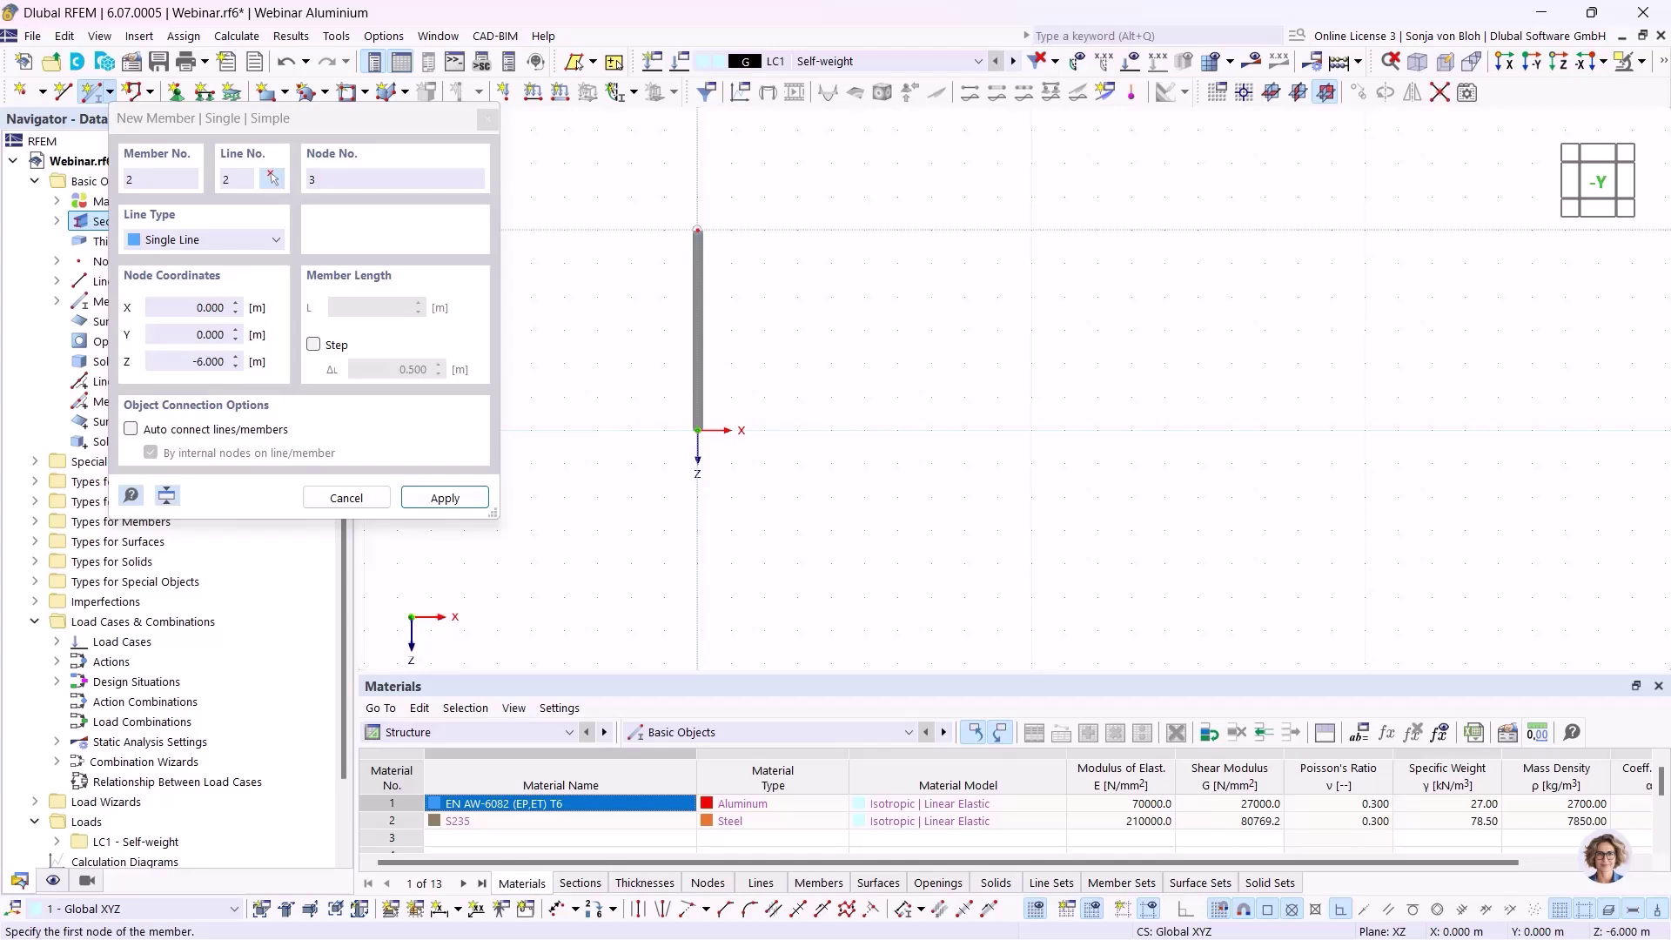
# Step: Add a horizontal 7 m member in the X direction from the column's top node and end member creation
pyautogui.click(698, 230)
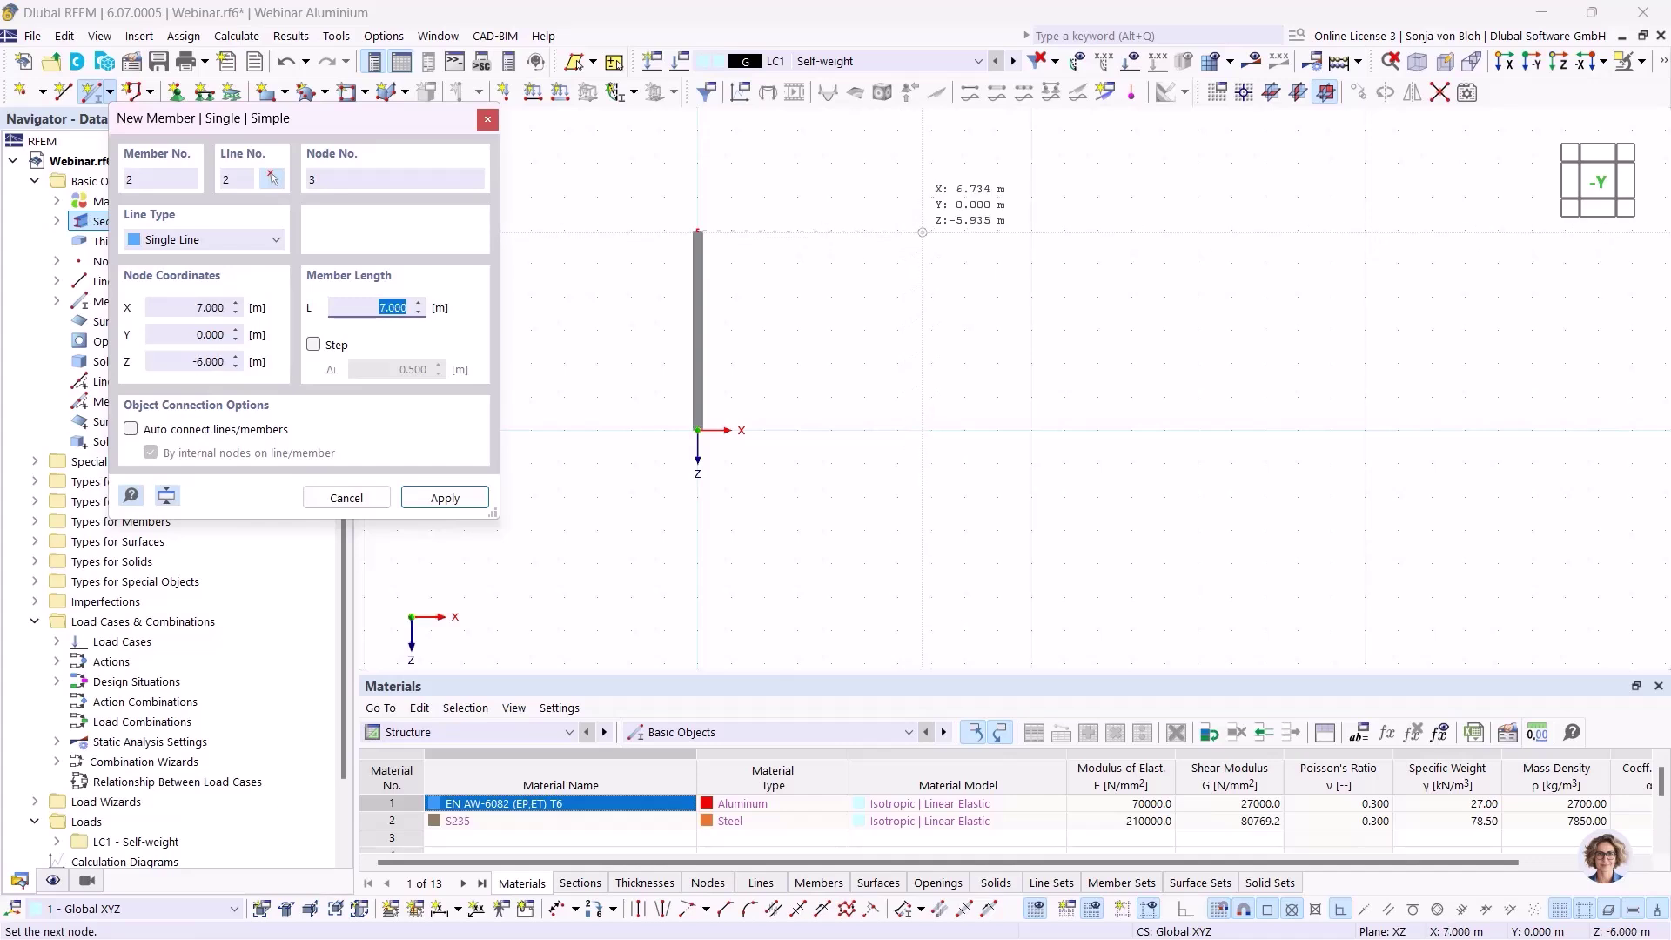
pyautogui.click(964, 230)
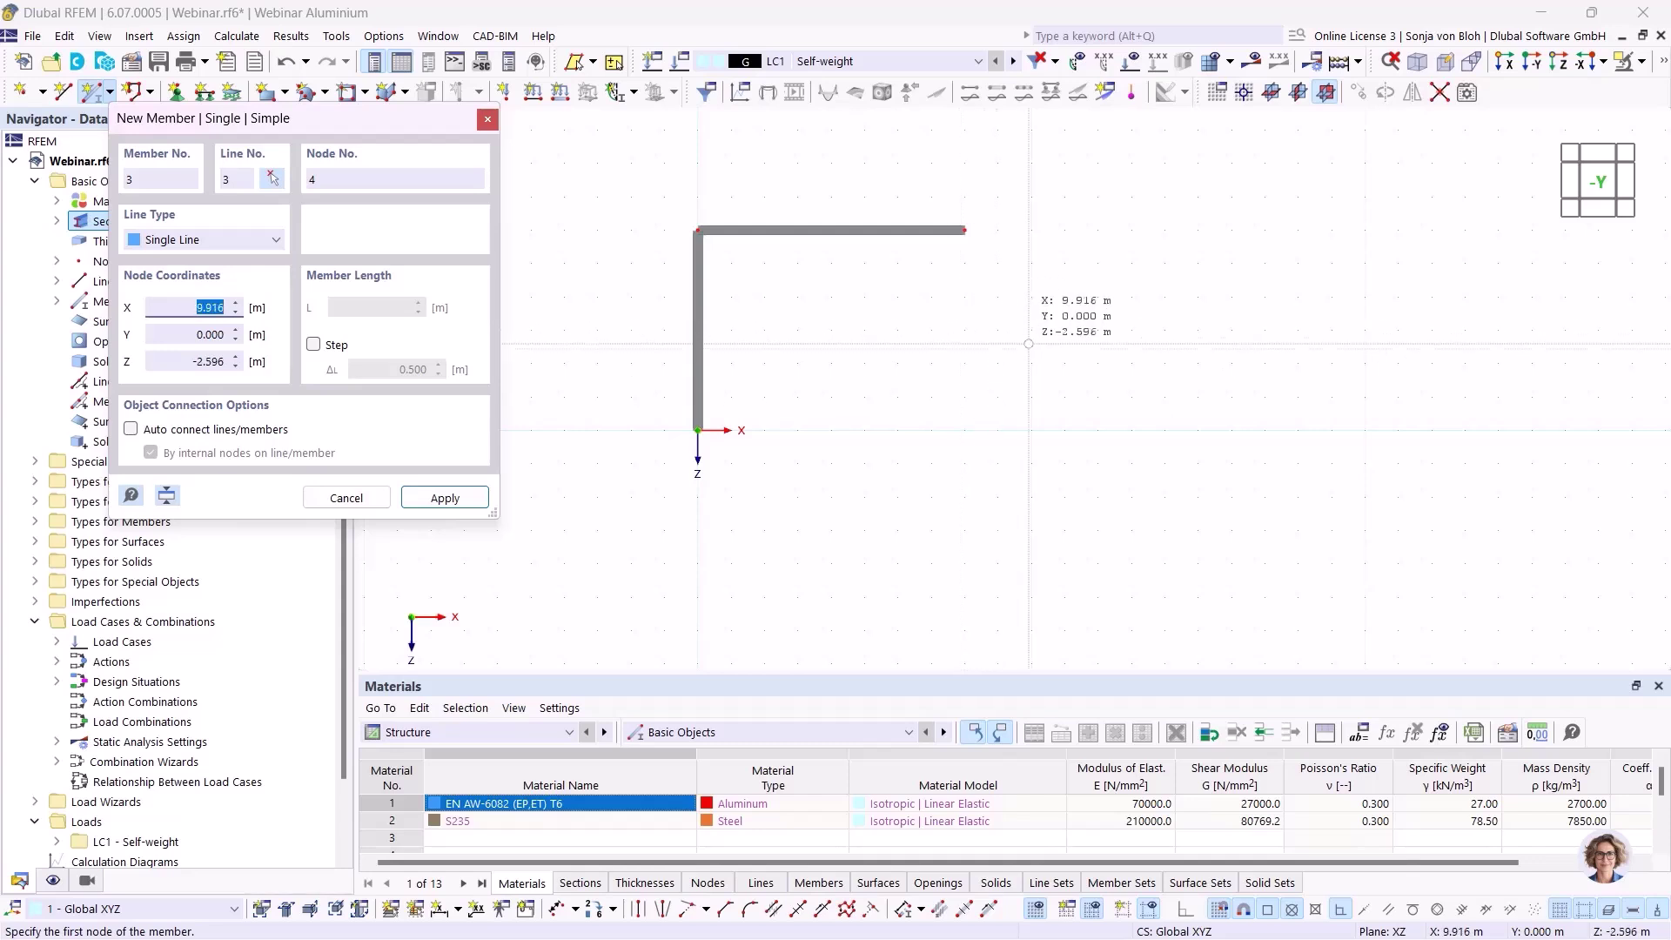
pyautogui.press('Escape')
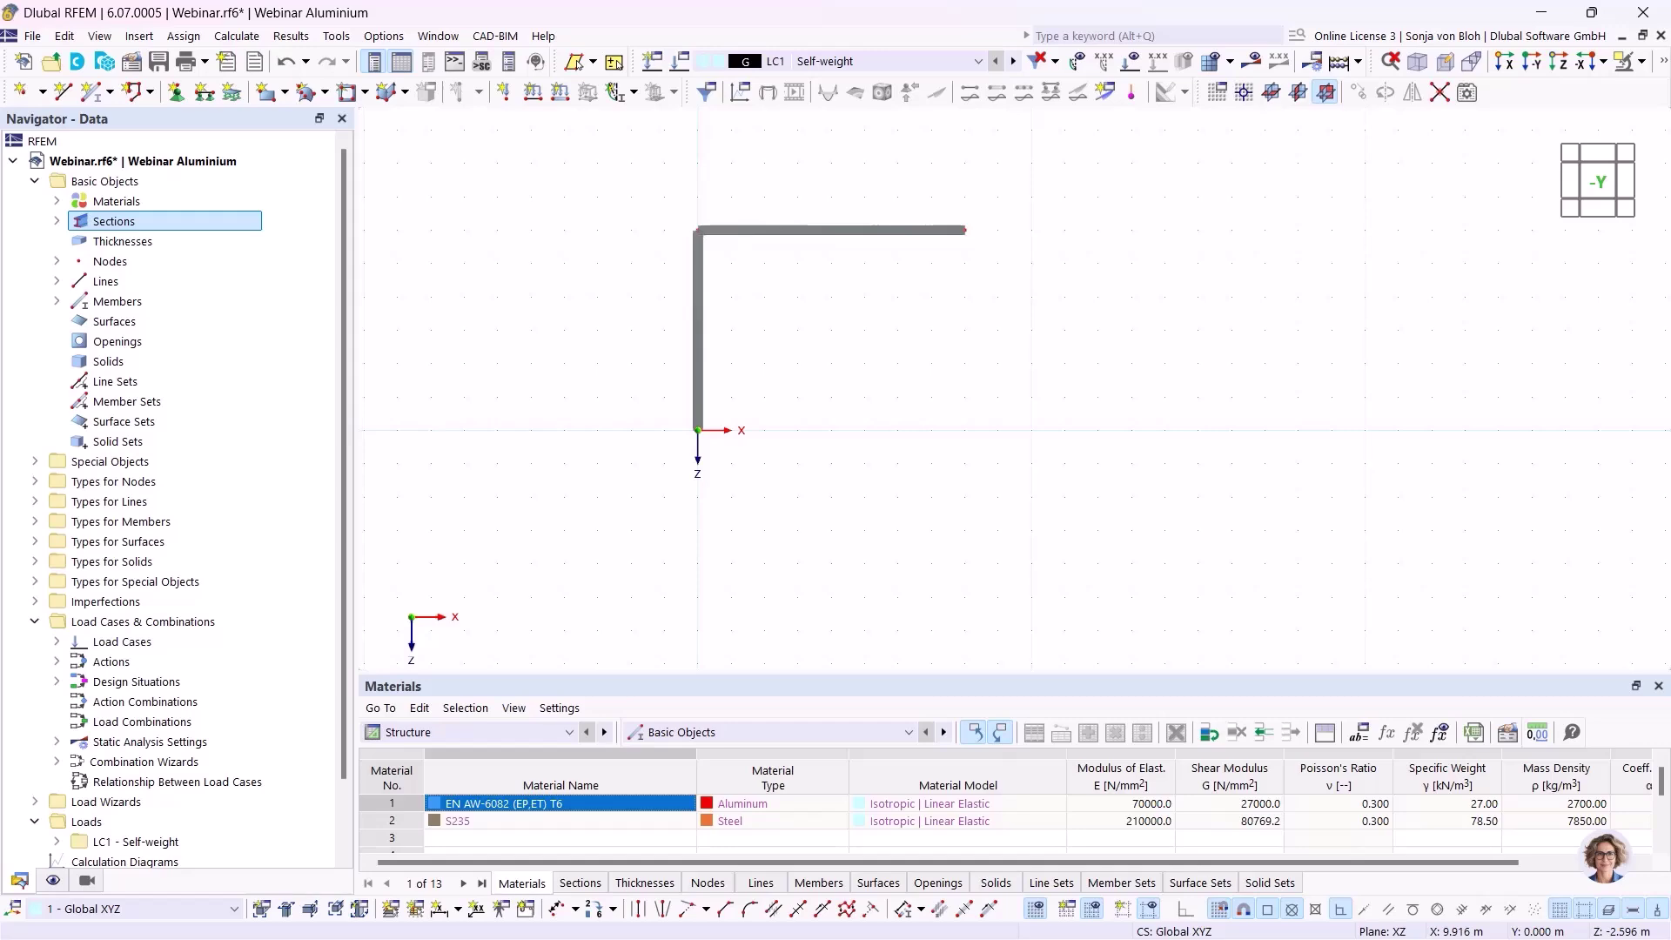
# Step: Chamfer the horizontal member by 18° about the Y axis in direction Z, using the column's top node as point P
pyautogui.moveTo(1014, 274); pyautogui.dragTo(880, 201)
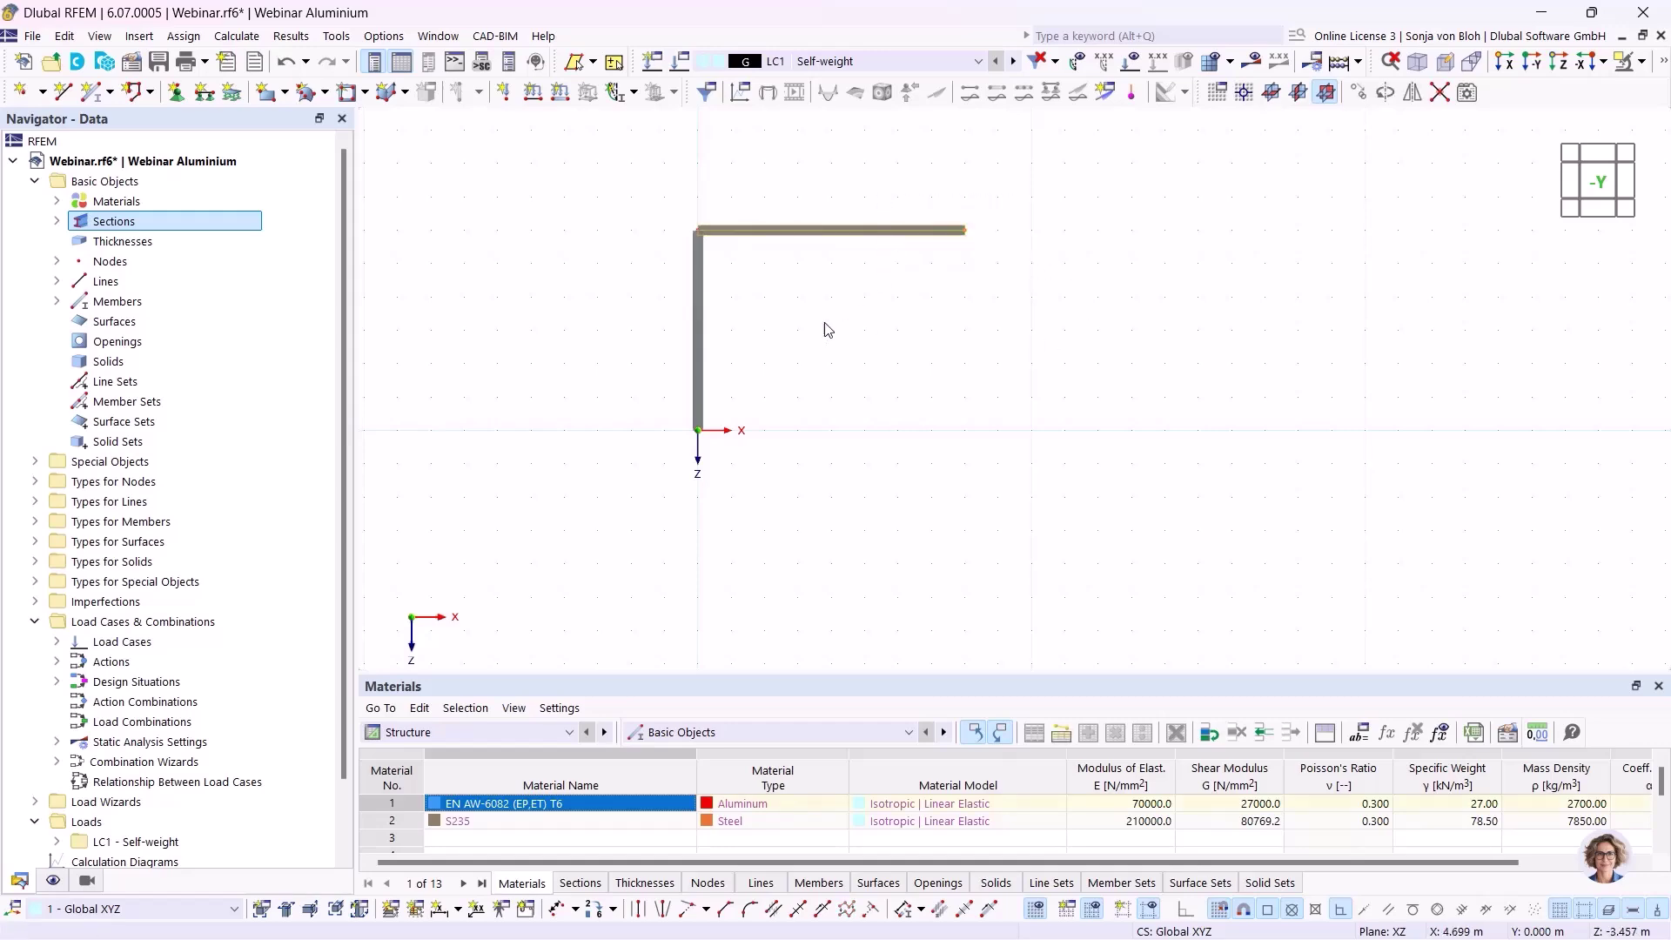
pyautogui.click(68, 38)
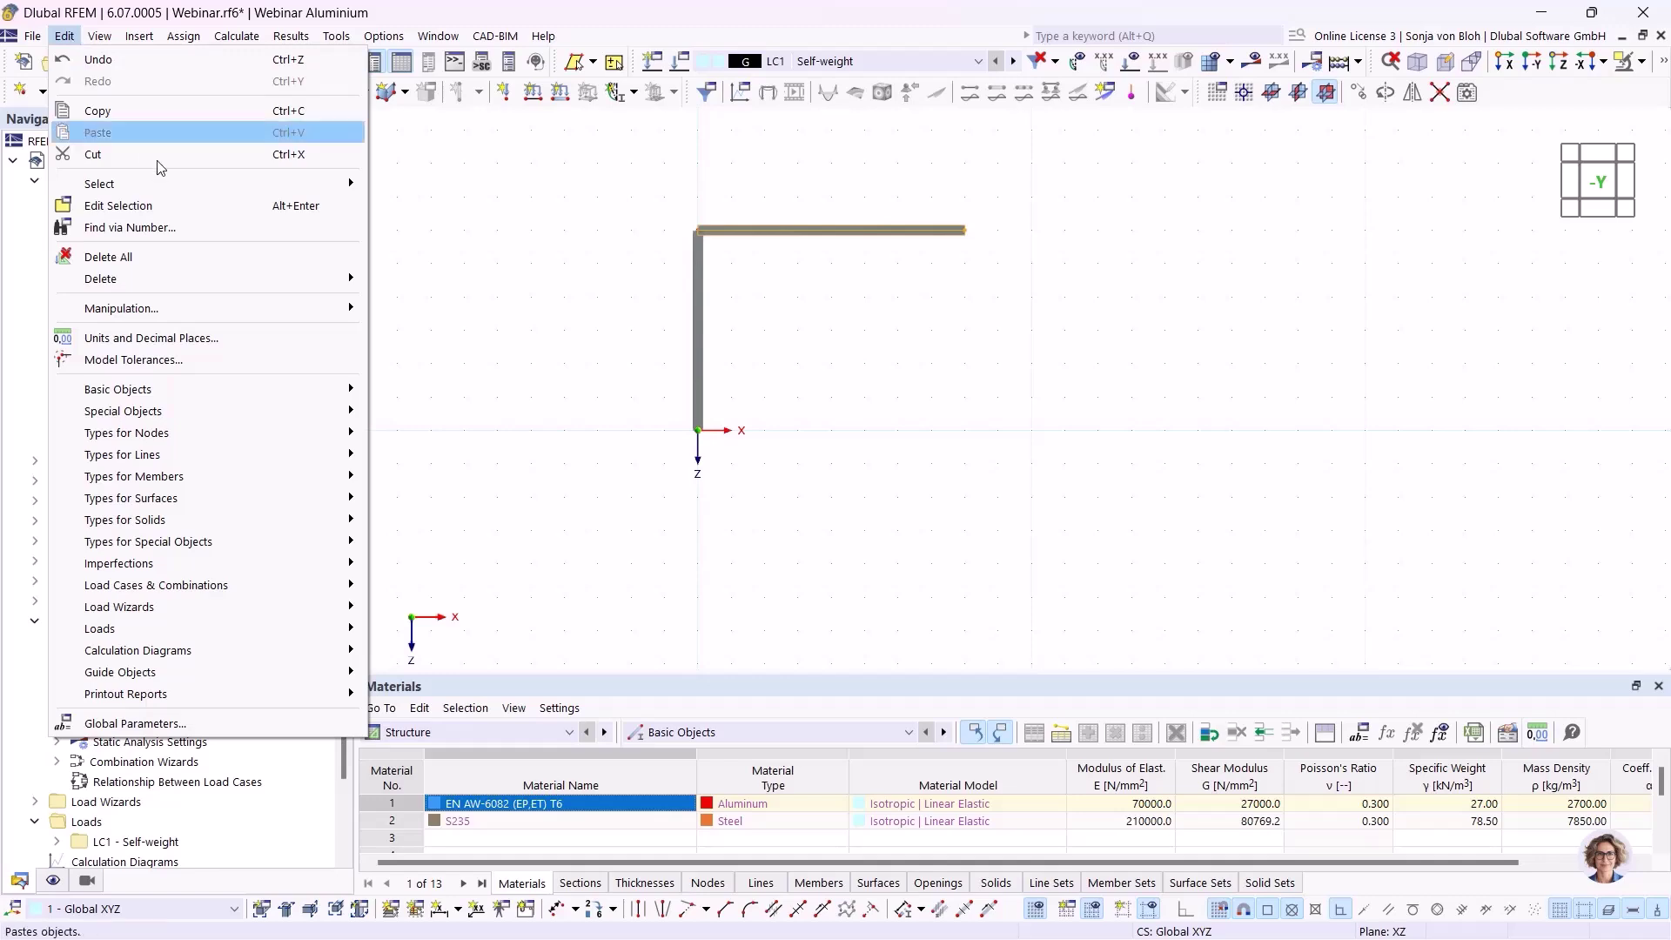
pyautogui.moveTo(156, 308)
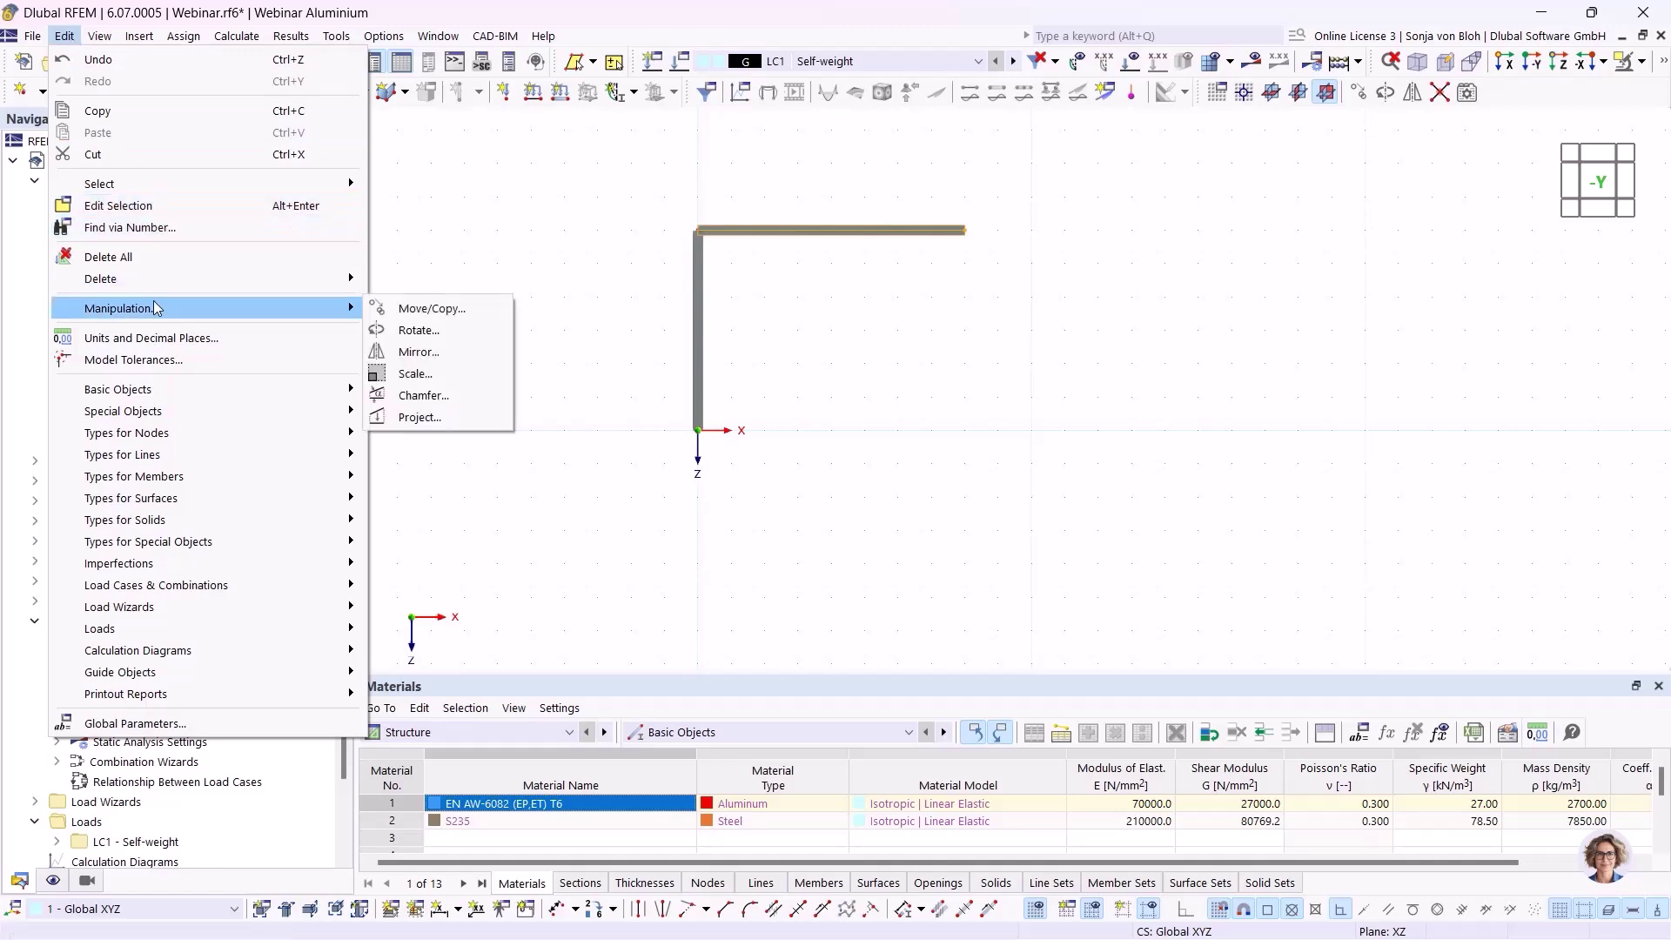
pyautogui.click(419, 395)
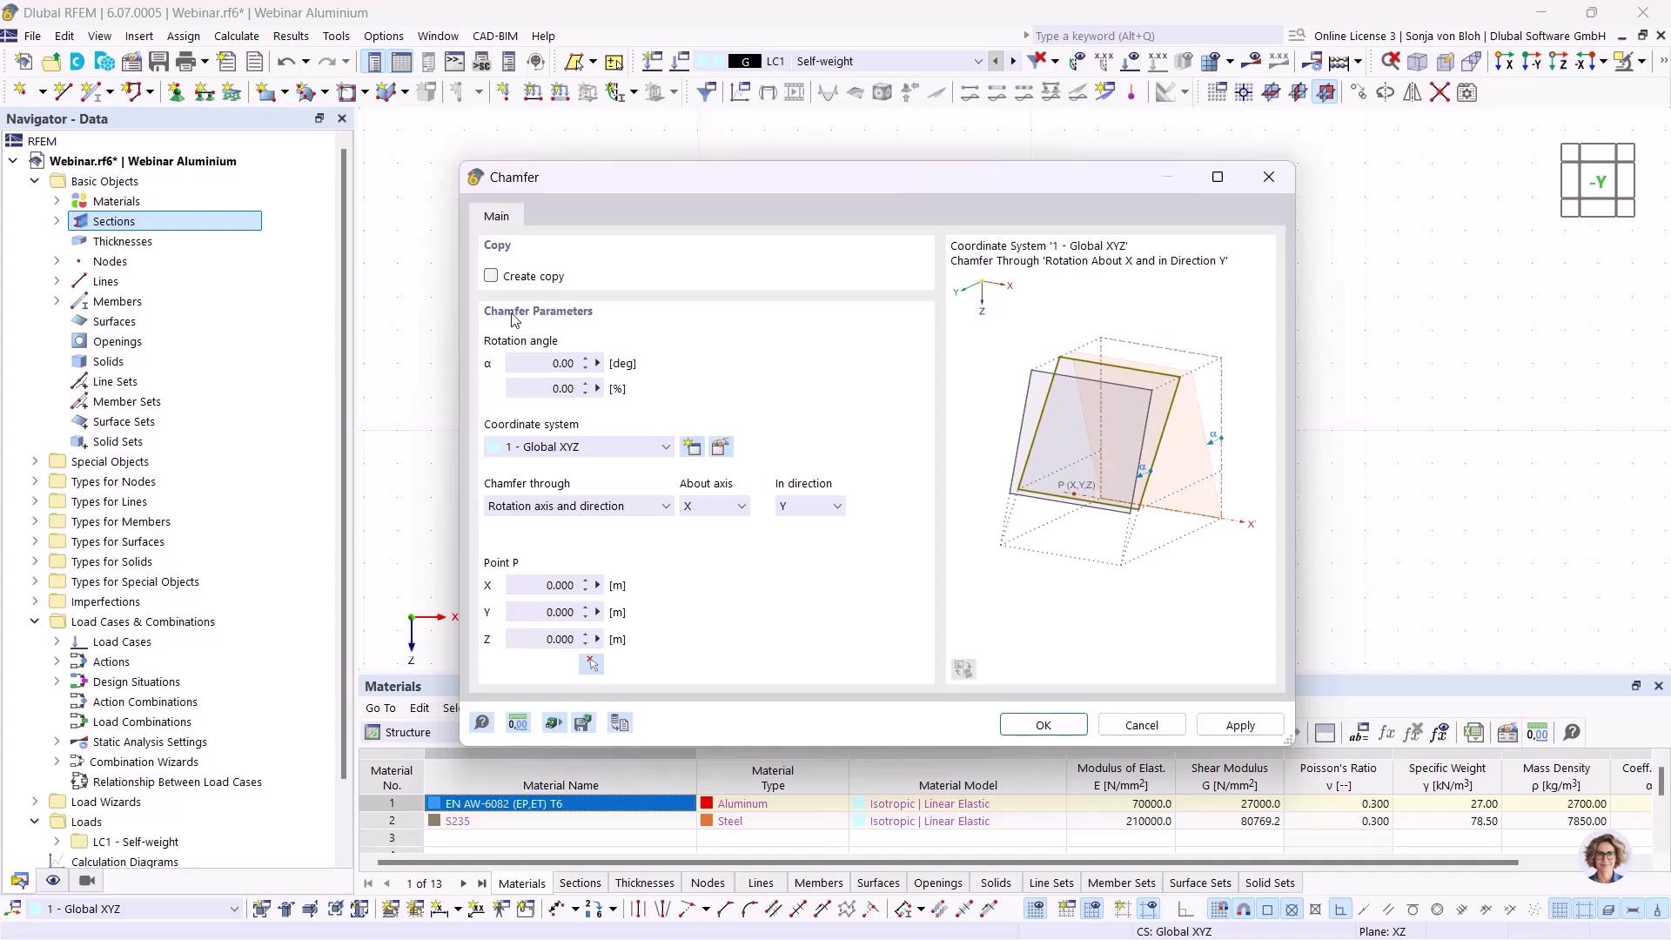
pyautogui.click(538, 367)
pyautogui.click(742, 507)
pyautogui.click(705, 540)
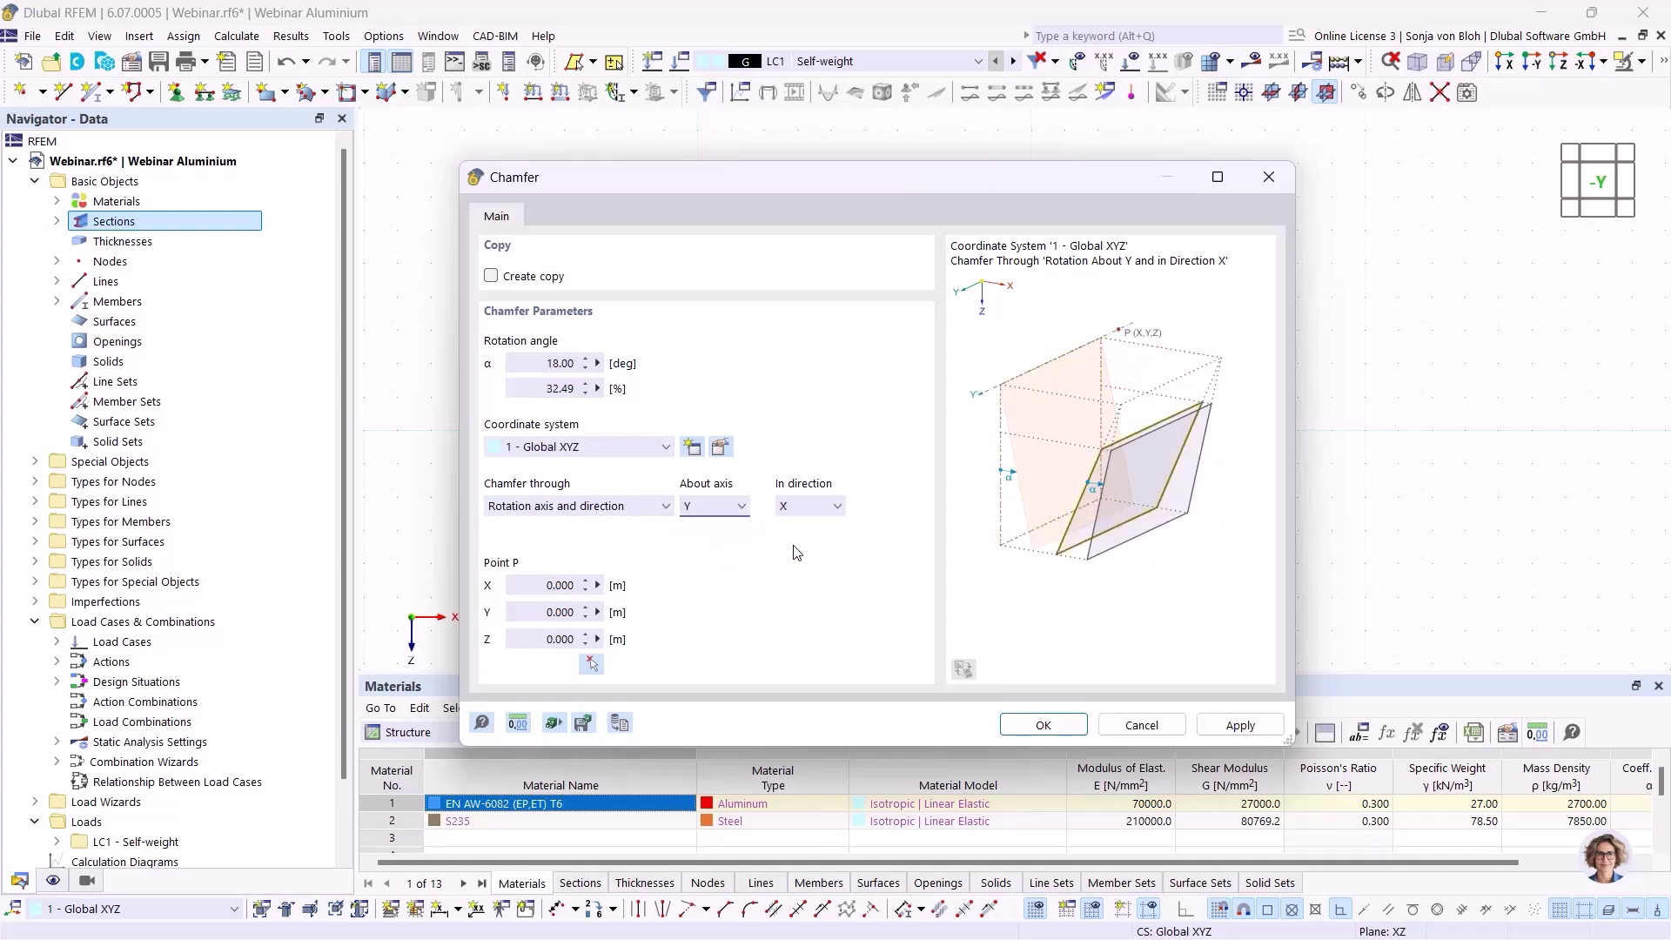
pyautogui.click(837, 509)
pyautogui.click(812, 549)
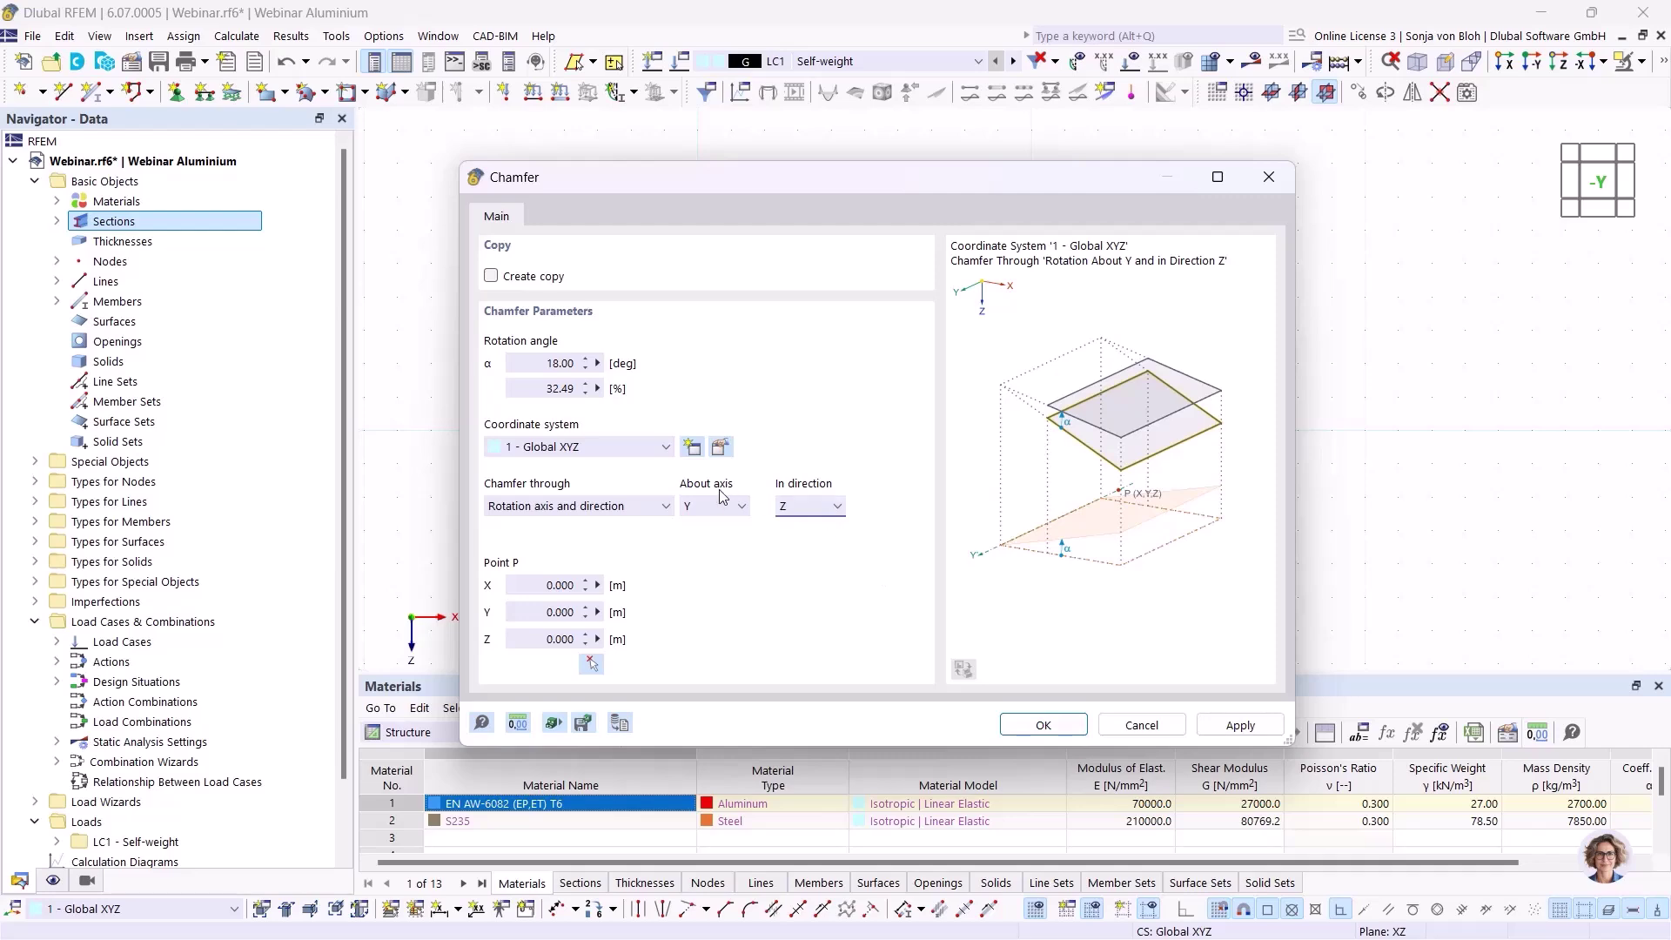
pyautogui.click(591, 663)
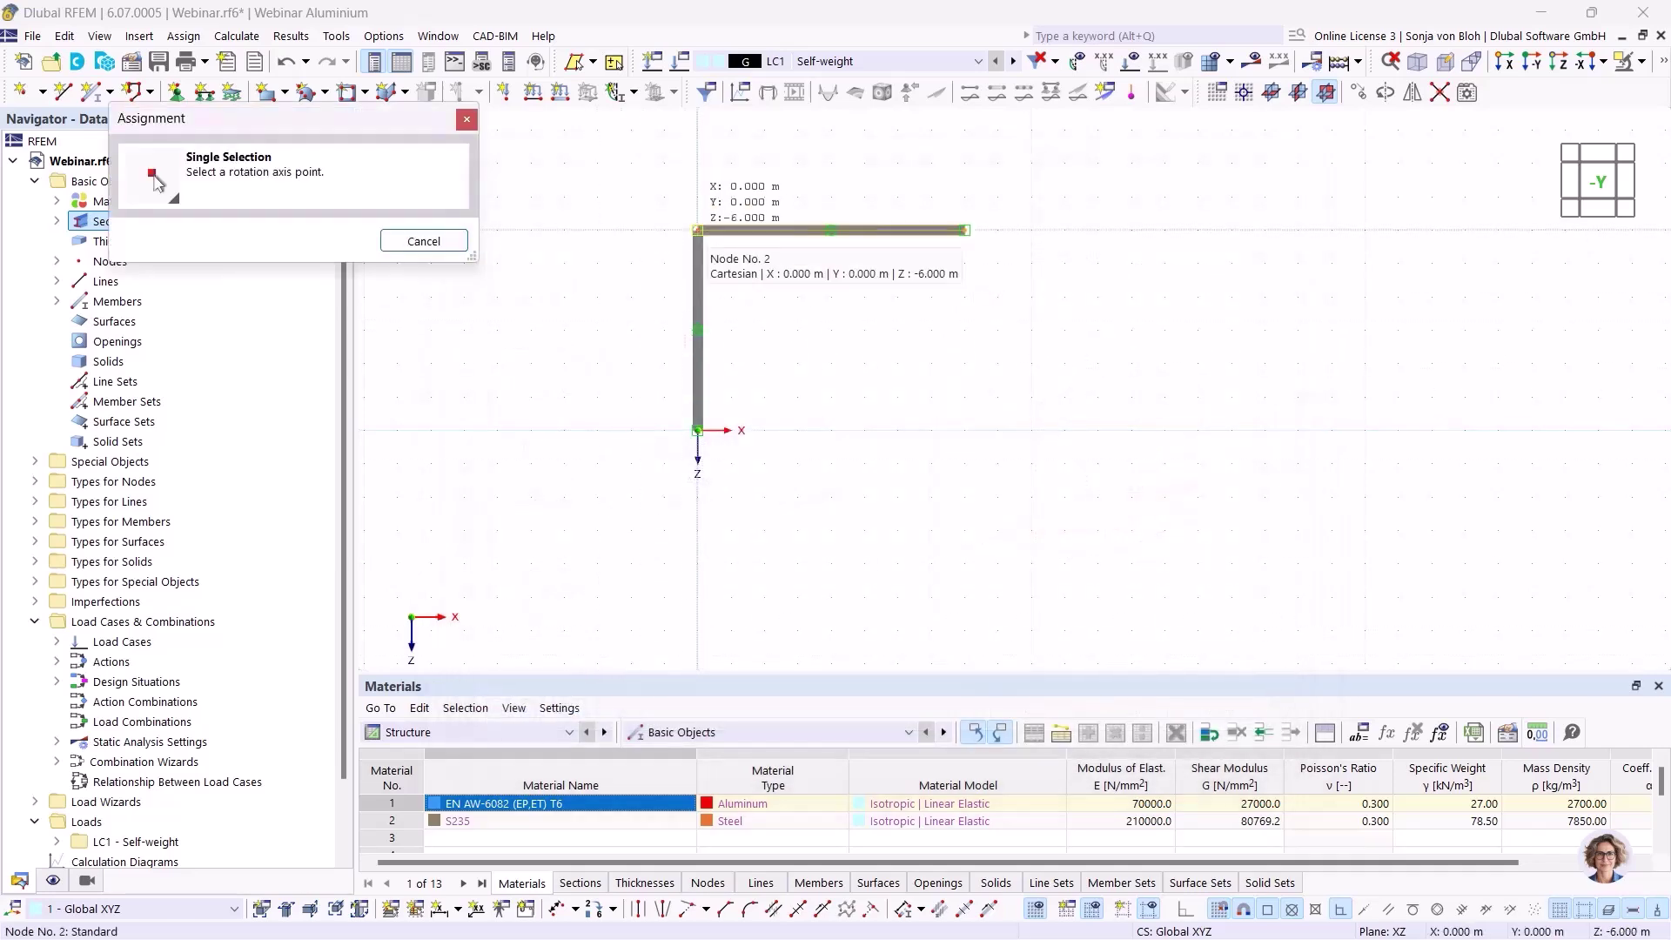
pyautogui.click(697, 230)
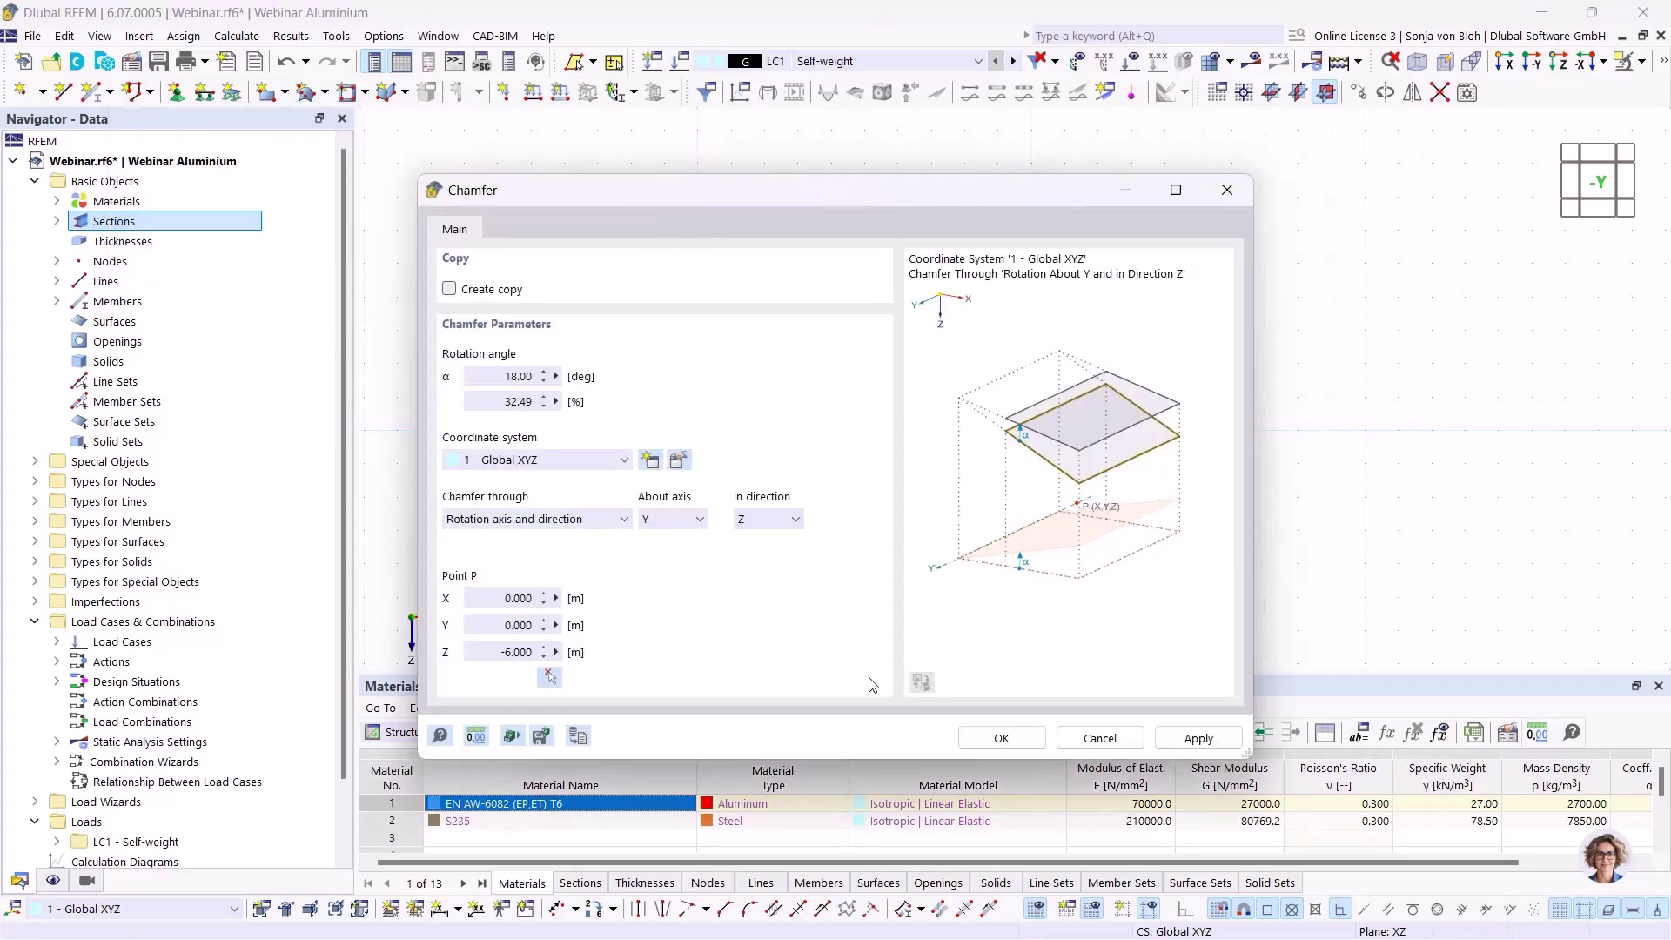
pyautogui.click(992, 738)
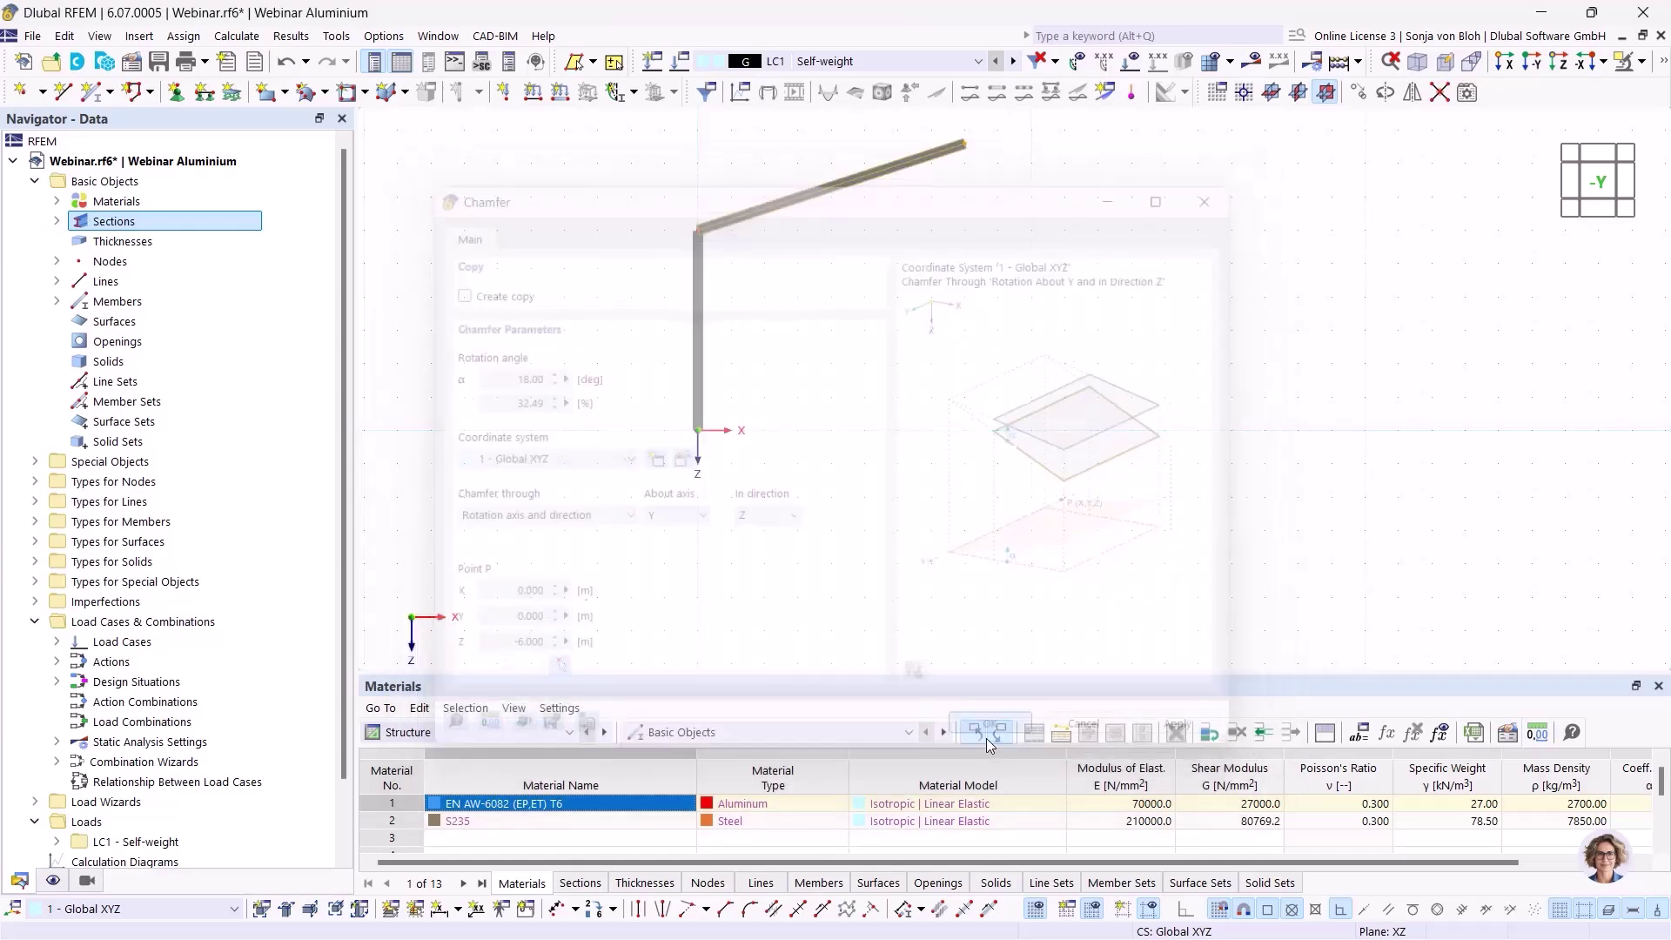
# Step: Divide the vertical column with a new node 0.5 m from its upper member end
pyautogui.moveTo(922, 484); pyautogui.dragTo(921, 486, button='middle')
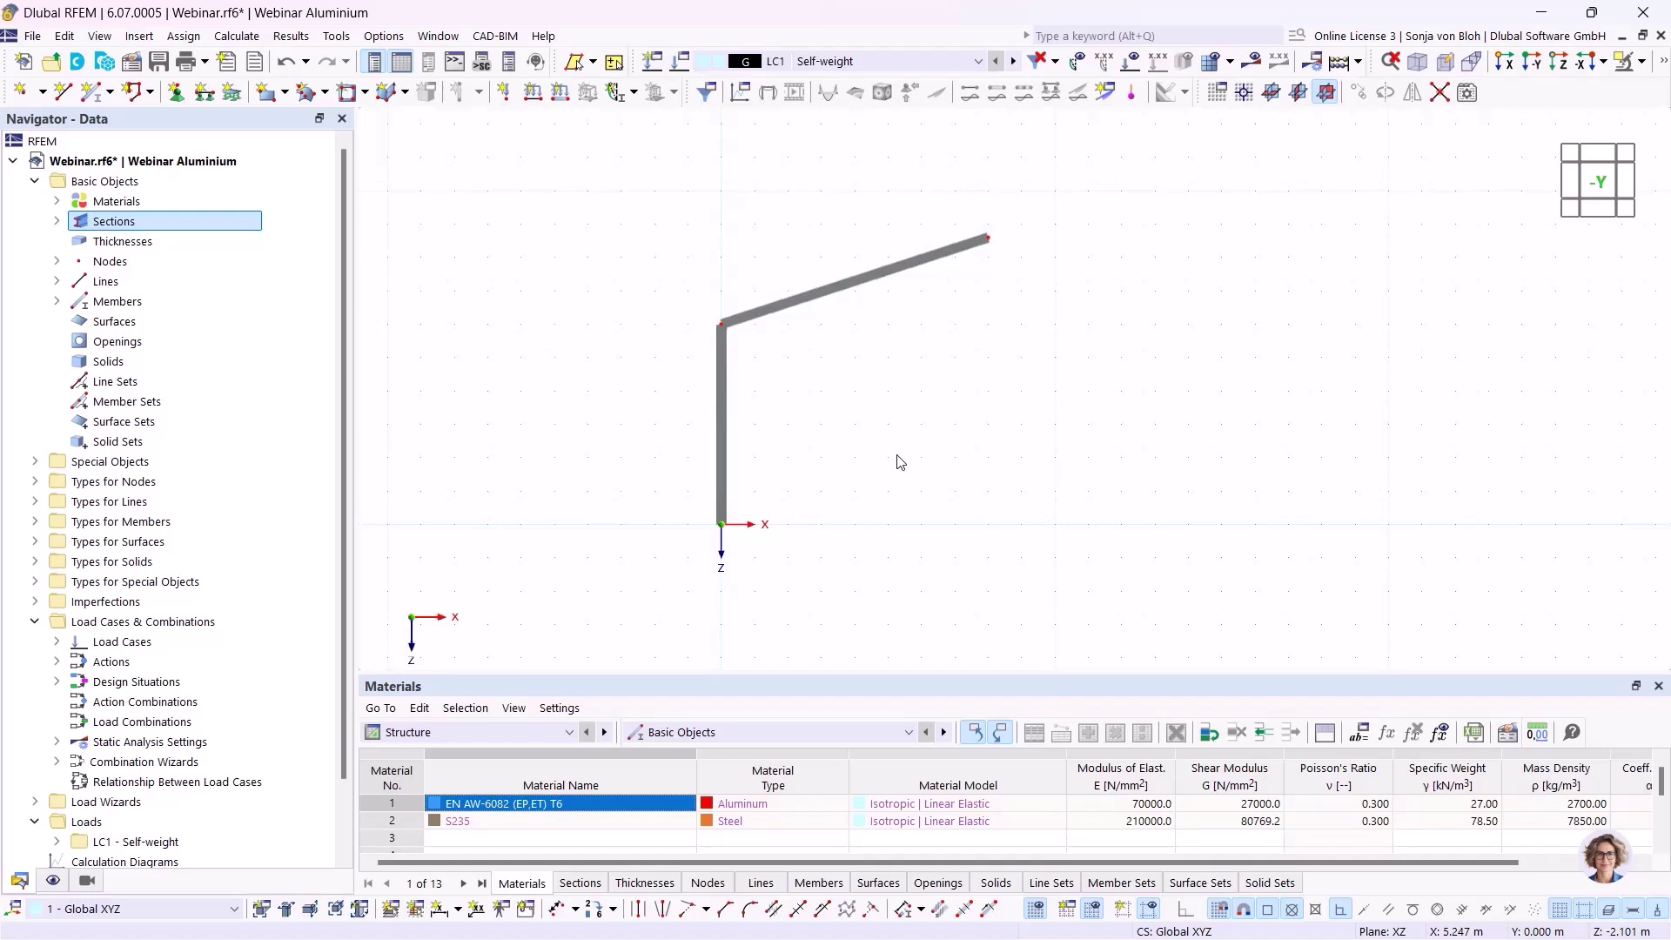
pyautogui.click(726, 366)
pyautogui.rightClick(729, 365)
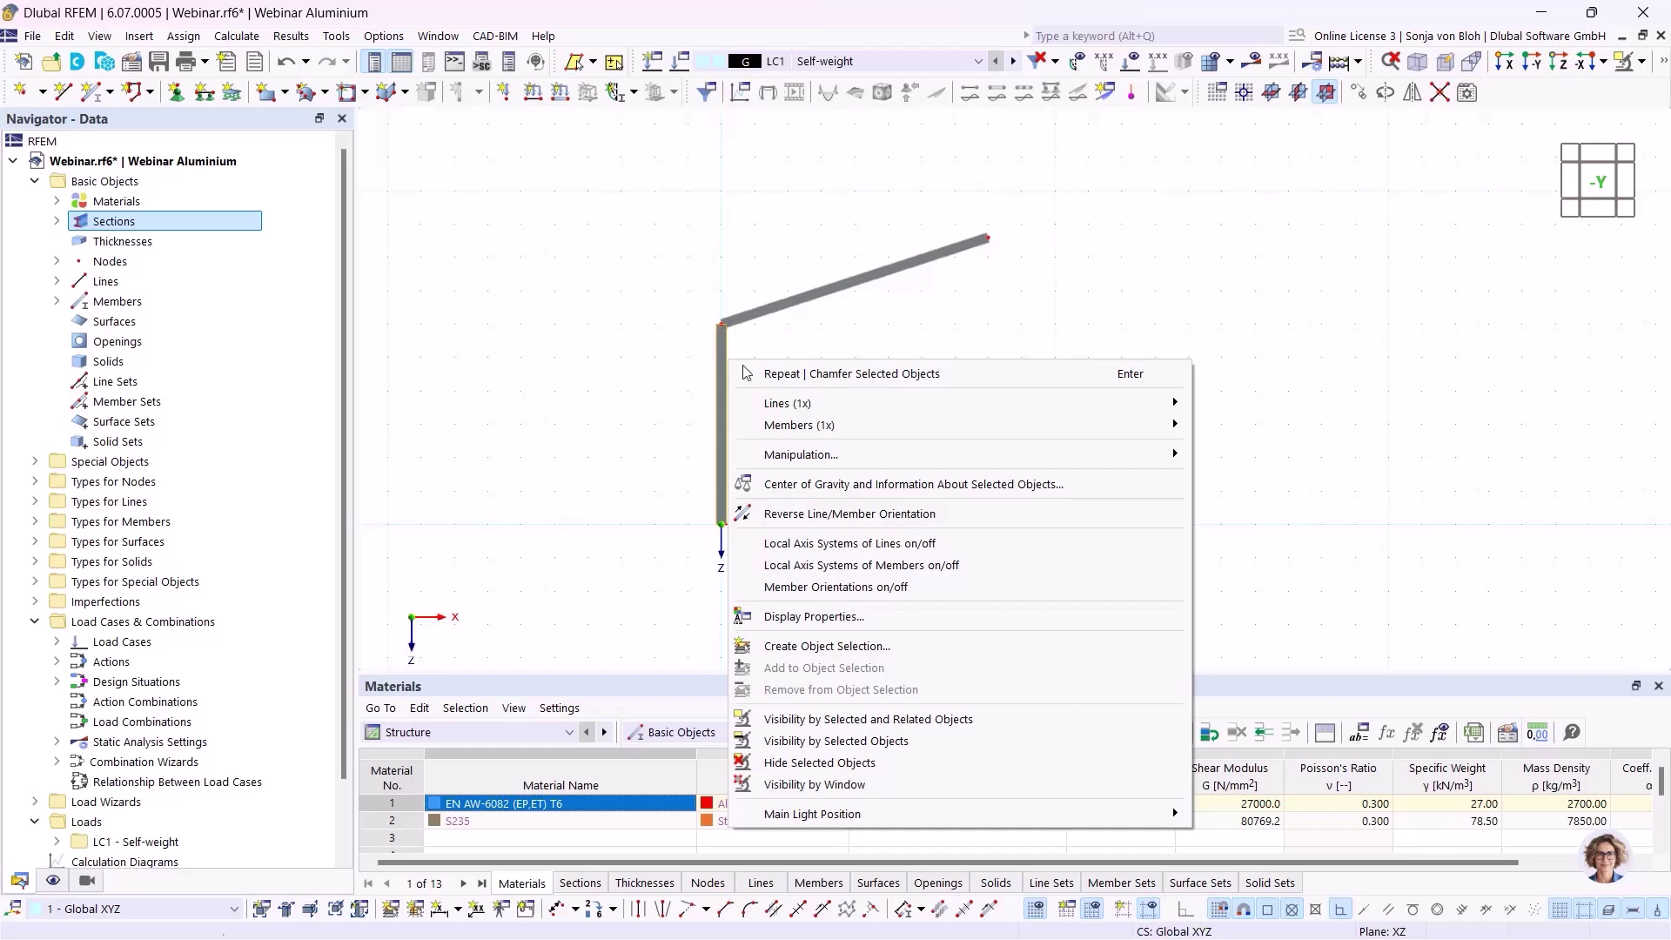
pyautogui.moveTo(833, 431)
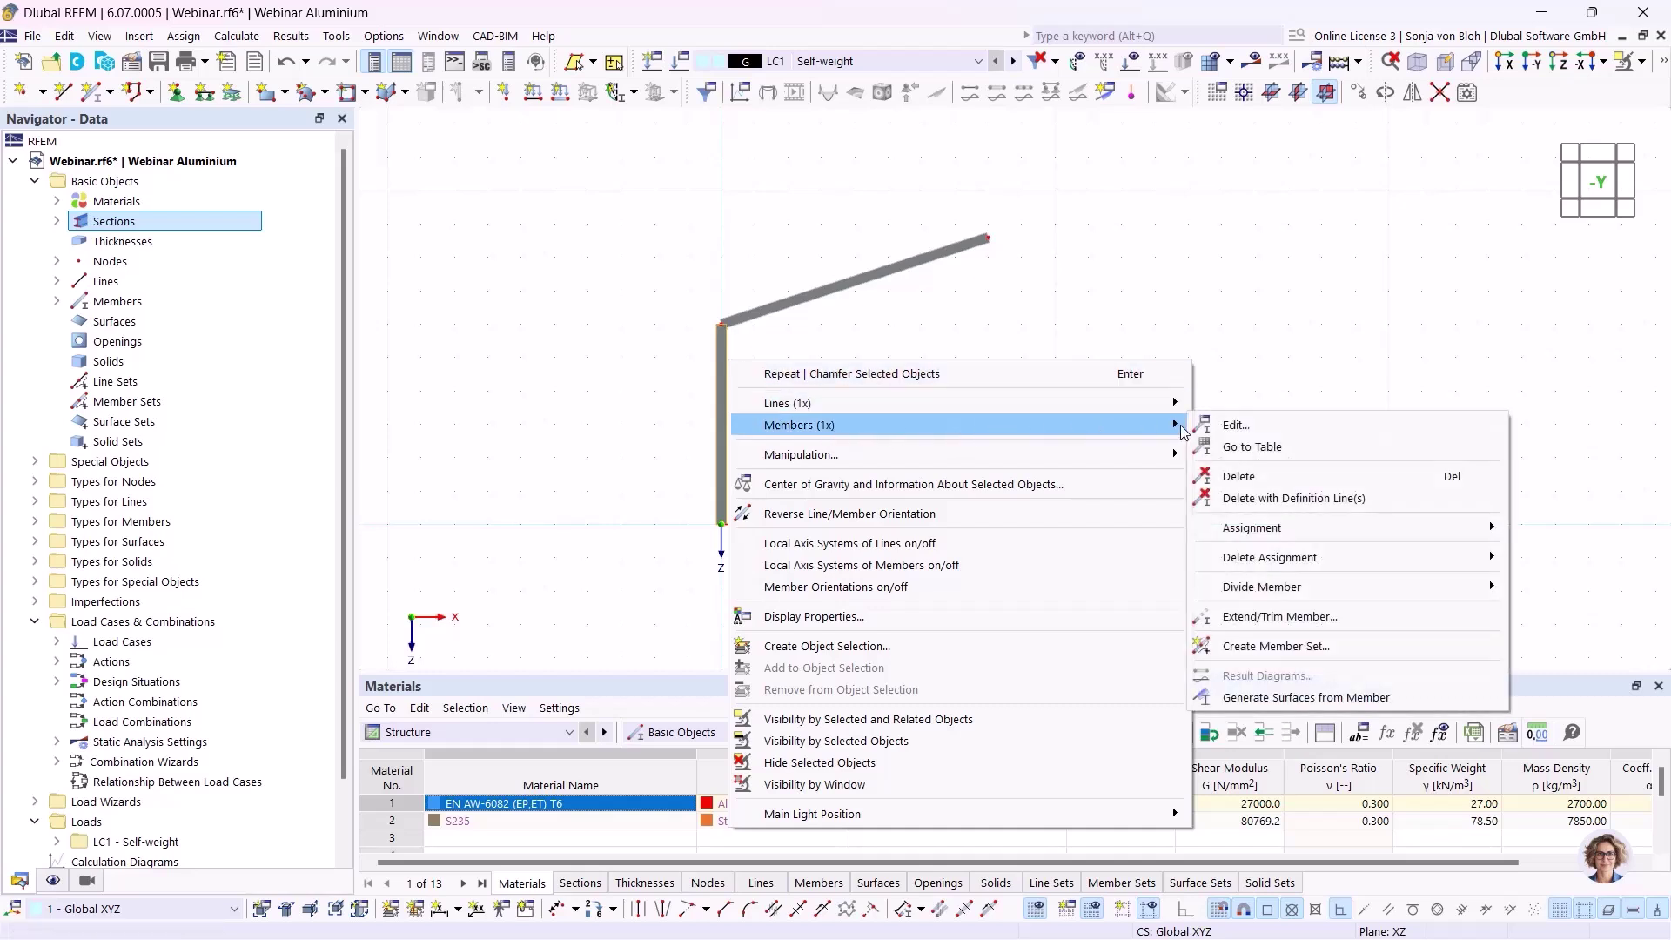
pyautogui.moveTo(1295, 585)
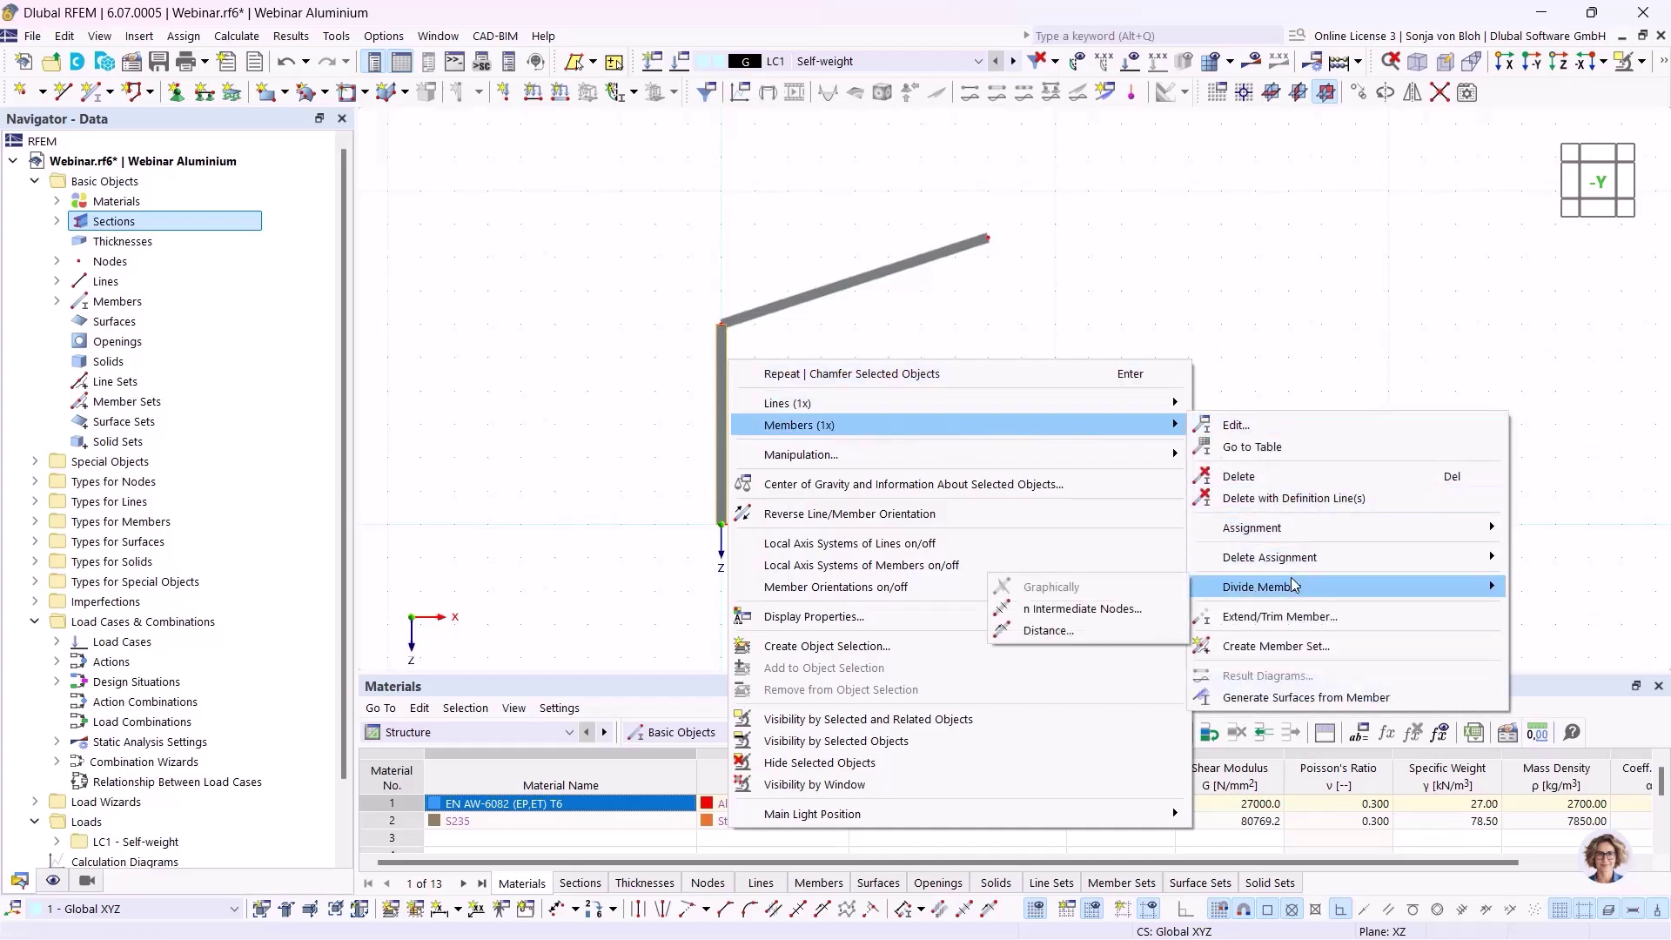
pyautogui.click(1060, 633)
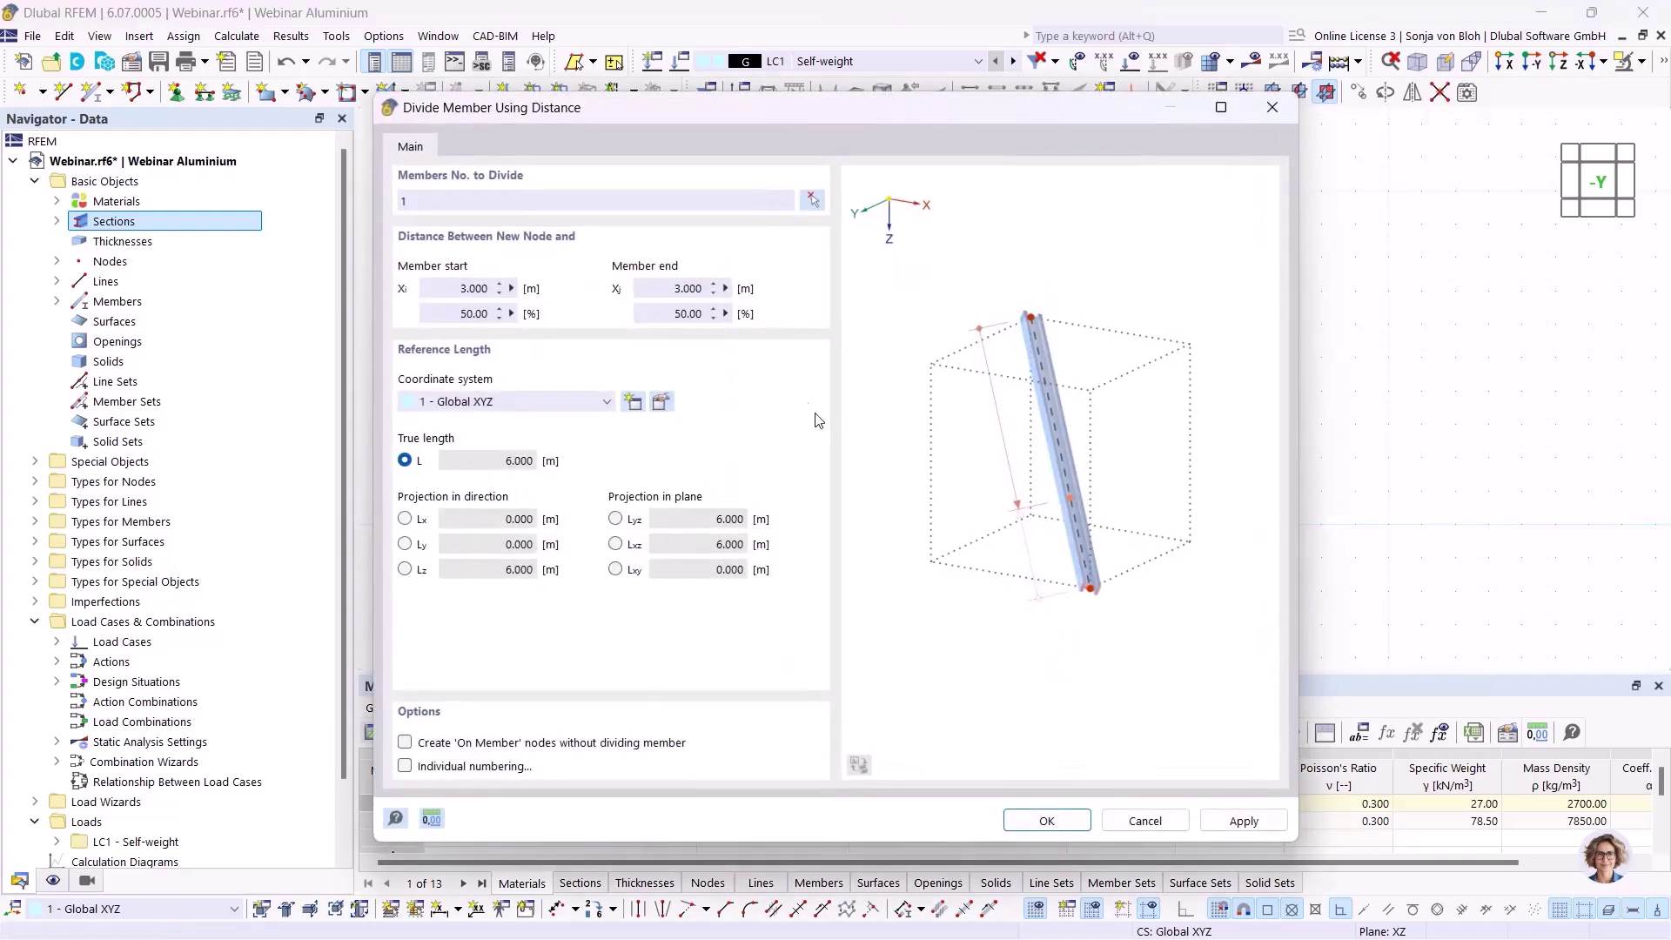
pyautogui.click(666, 288)
pyautogui.write('0,5')
pyautogui.click(1242, 820)
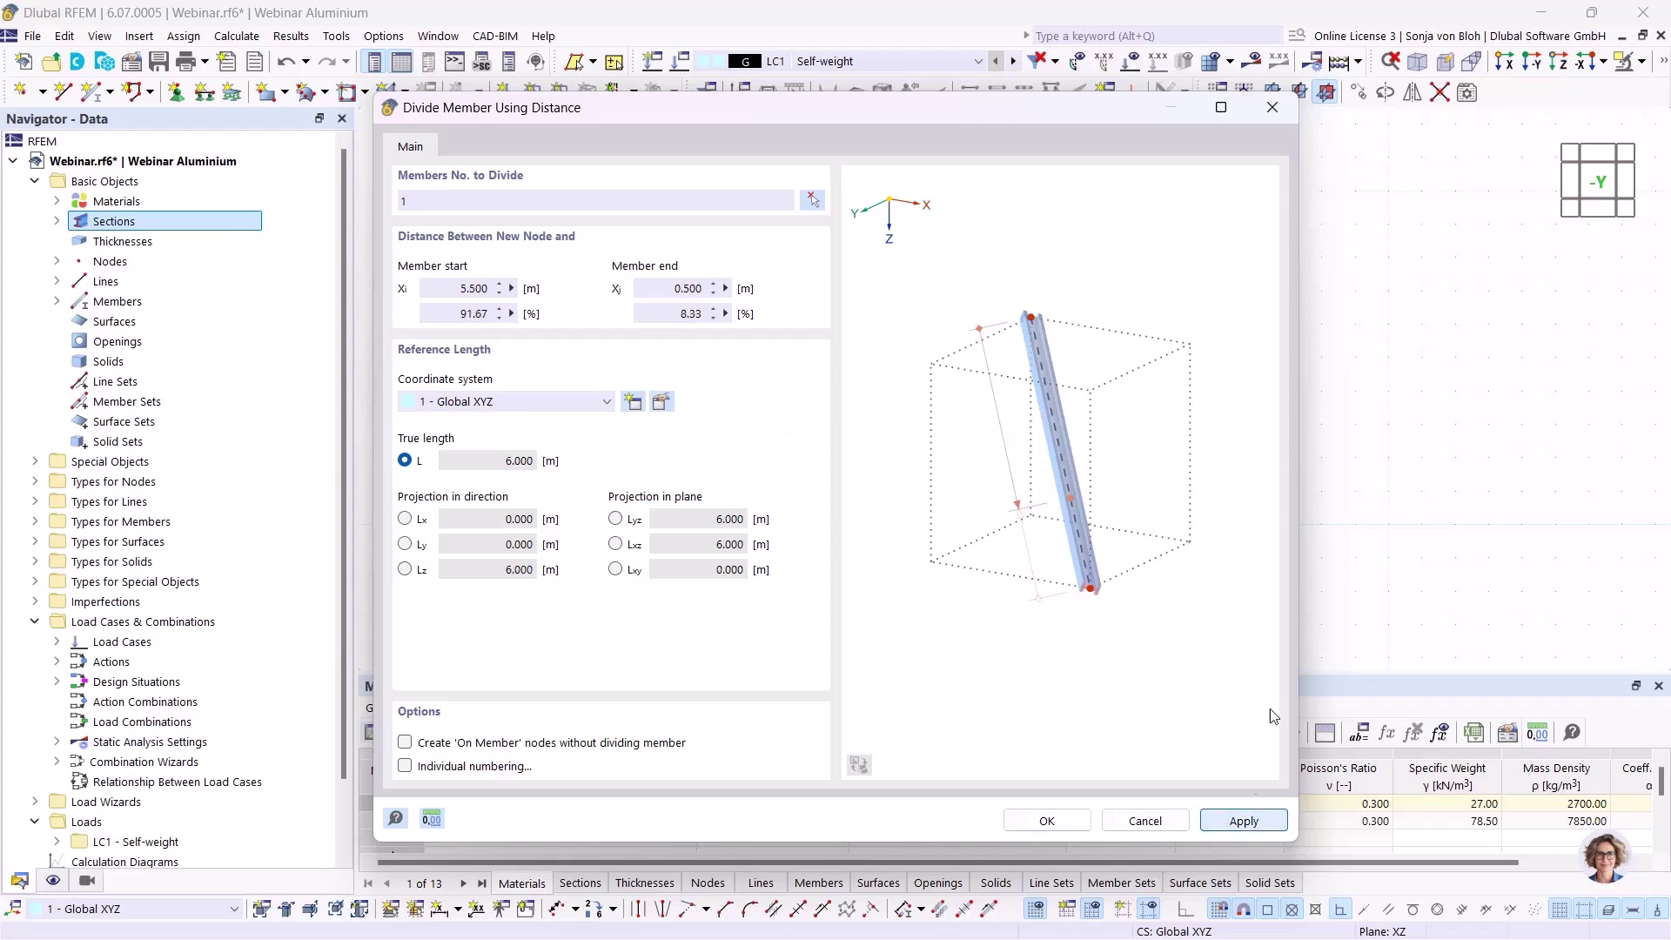
# Step: Divide the inclined beam, member 2, with a new node 0.5 m from its start at the column
pyautogui.click(812, 199)
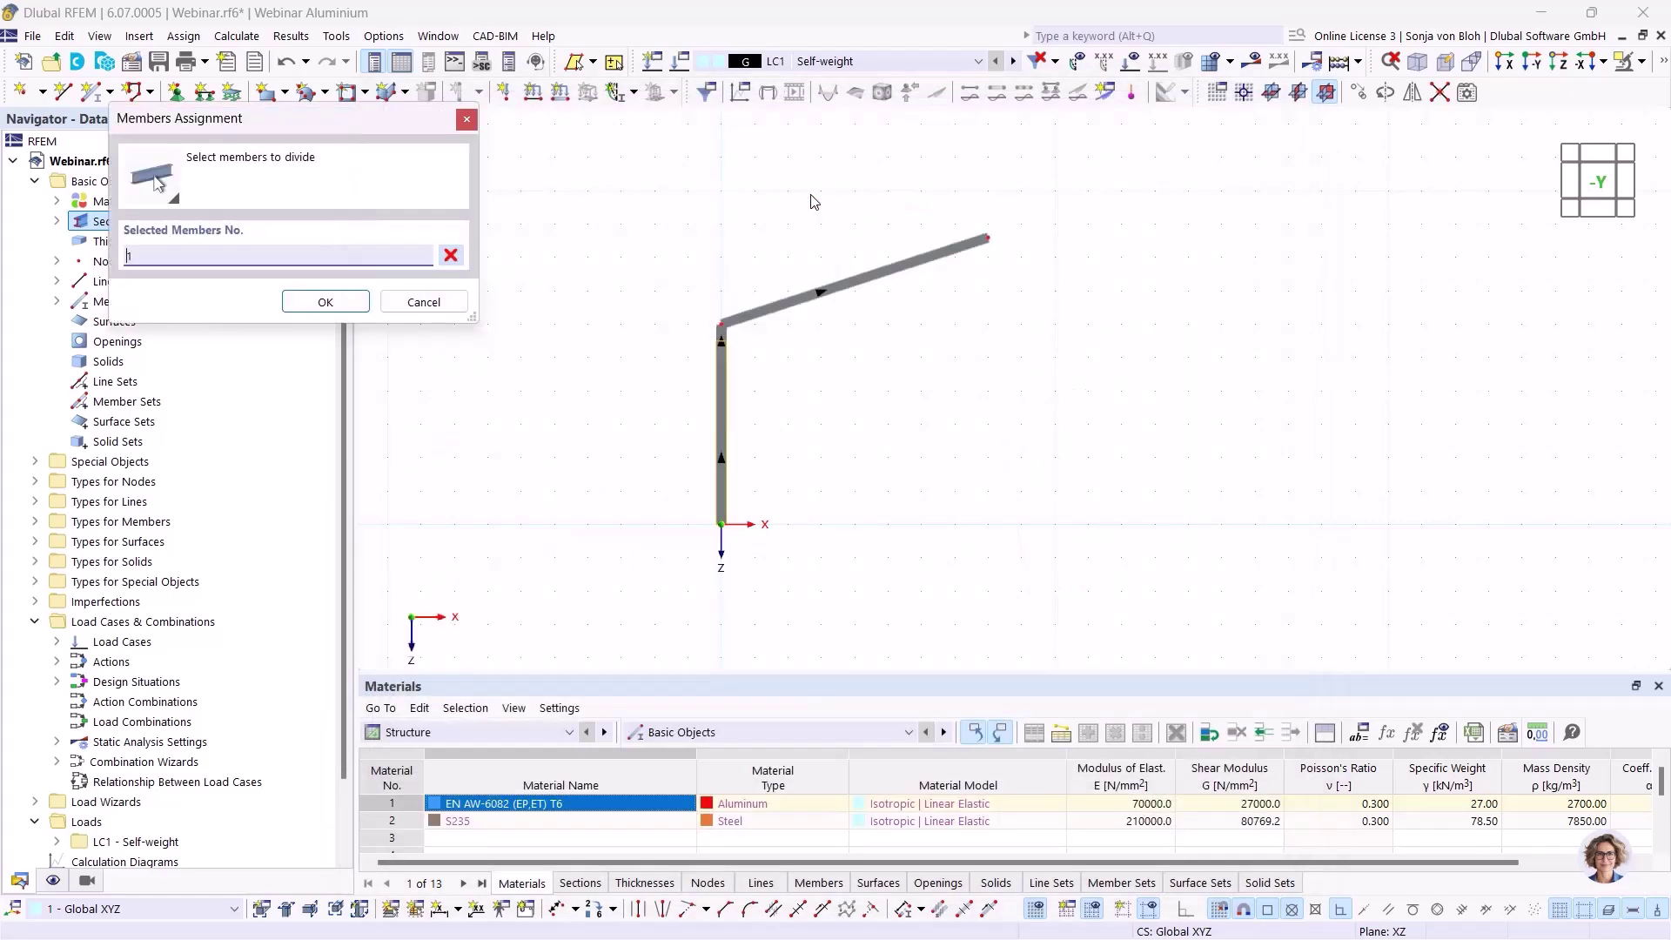
pyautogui.click(750, 318)
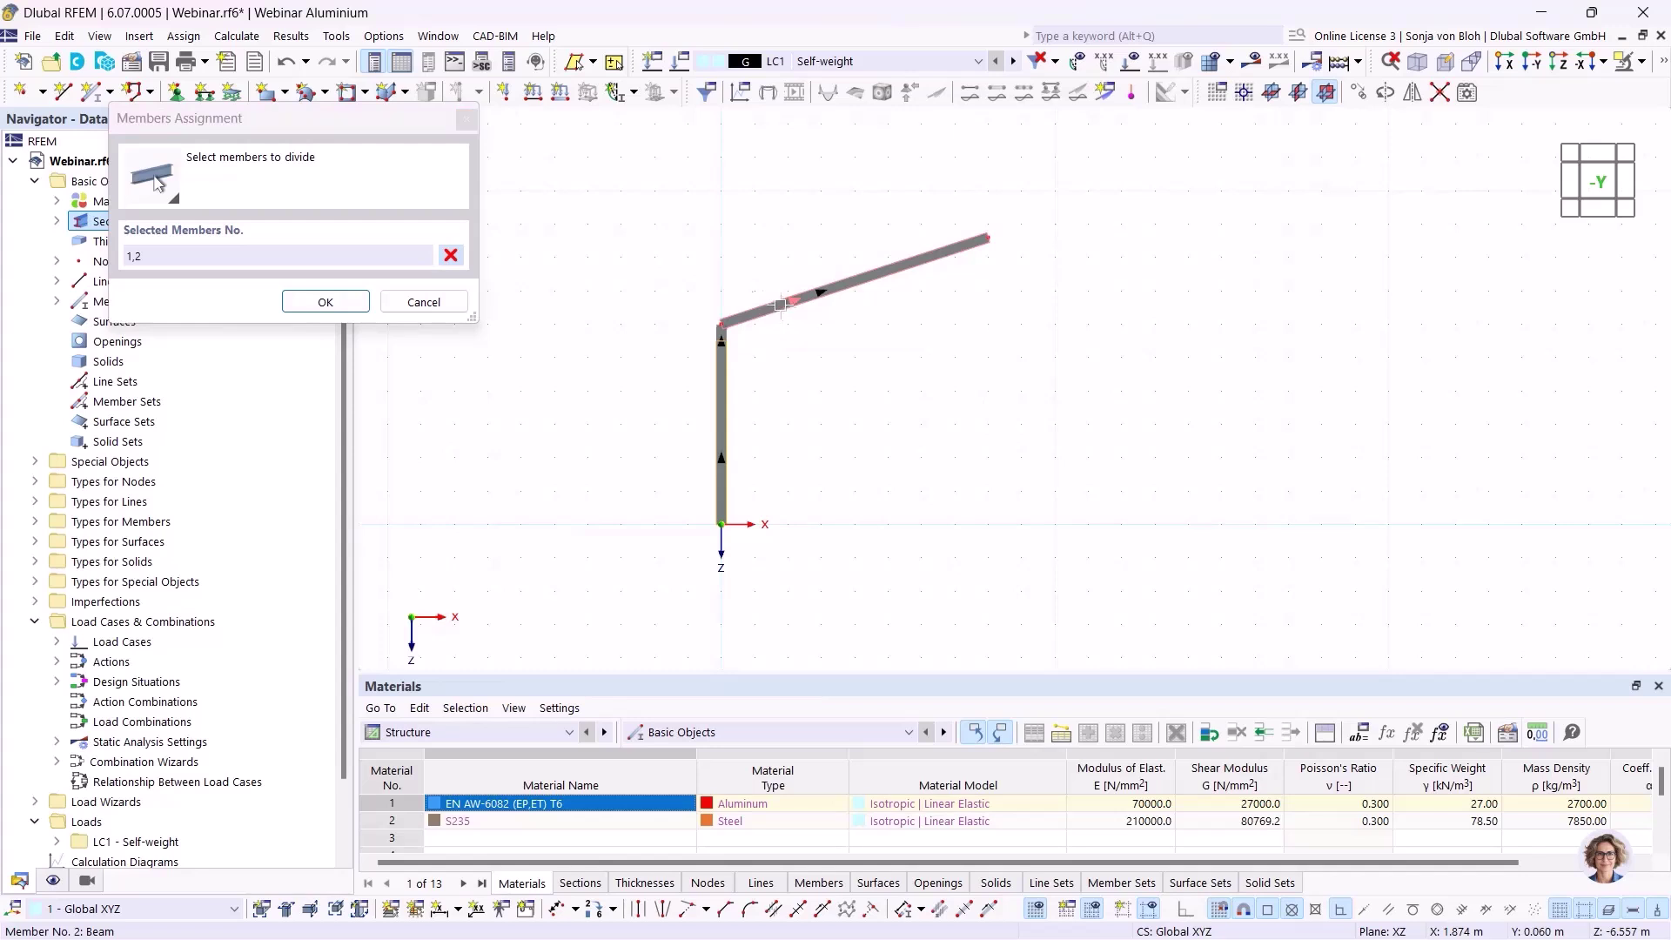
pyautogui.click(135, 256)
pyautogui.press('BackSpace')
pyautogui.press('BackSpace')
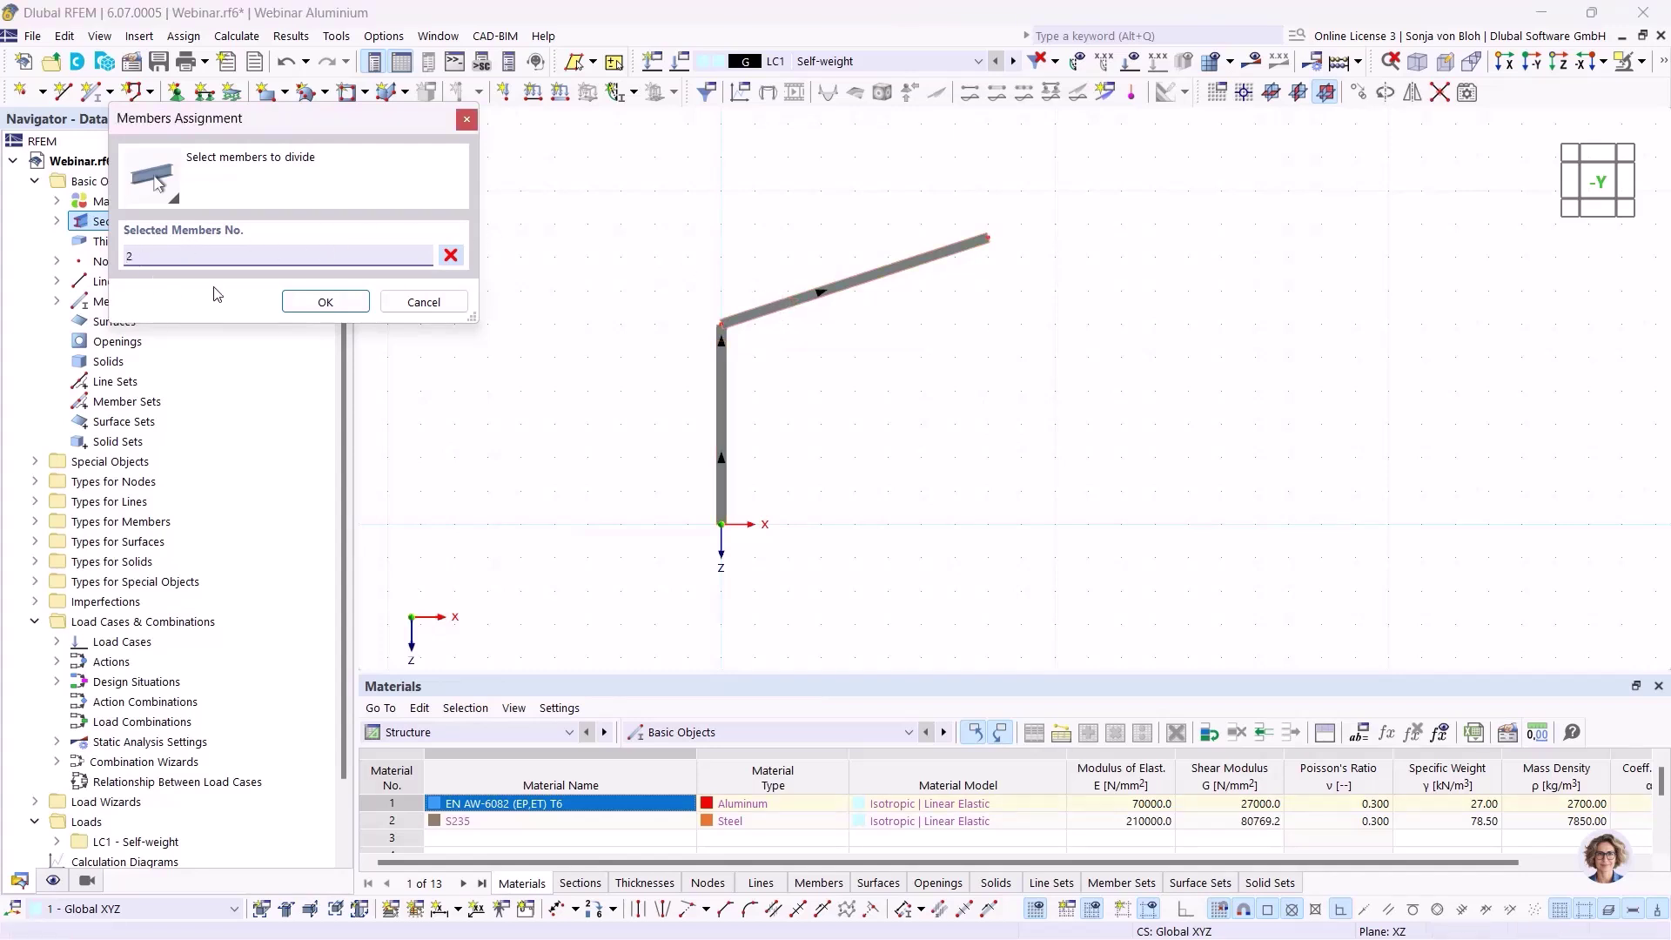
pyautogui.click(324, 302)
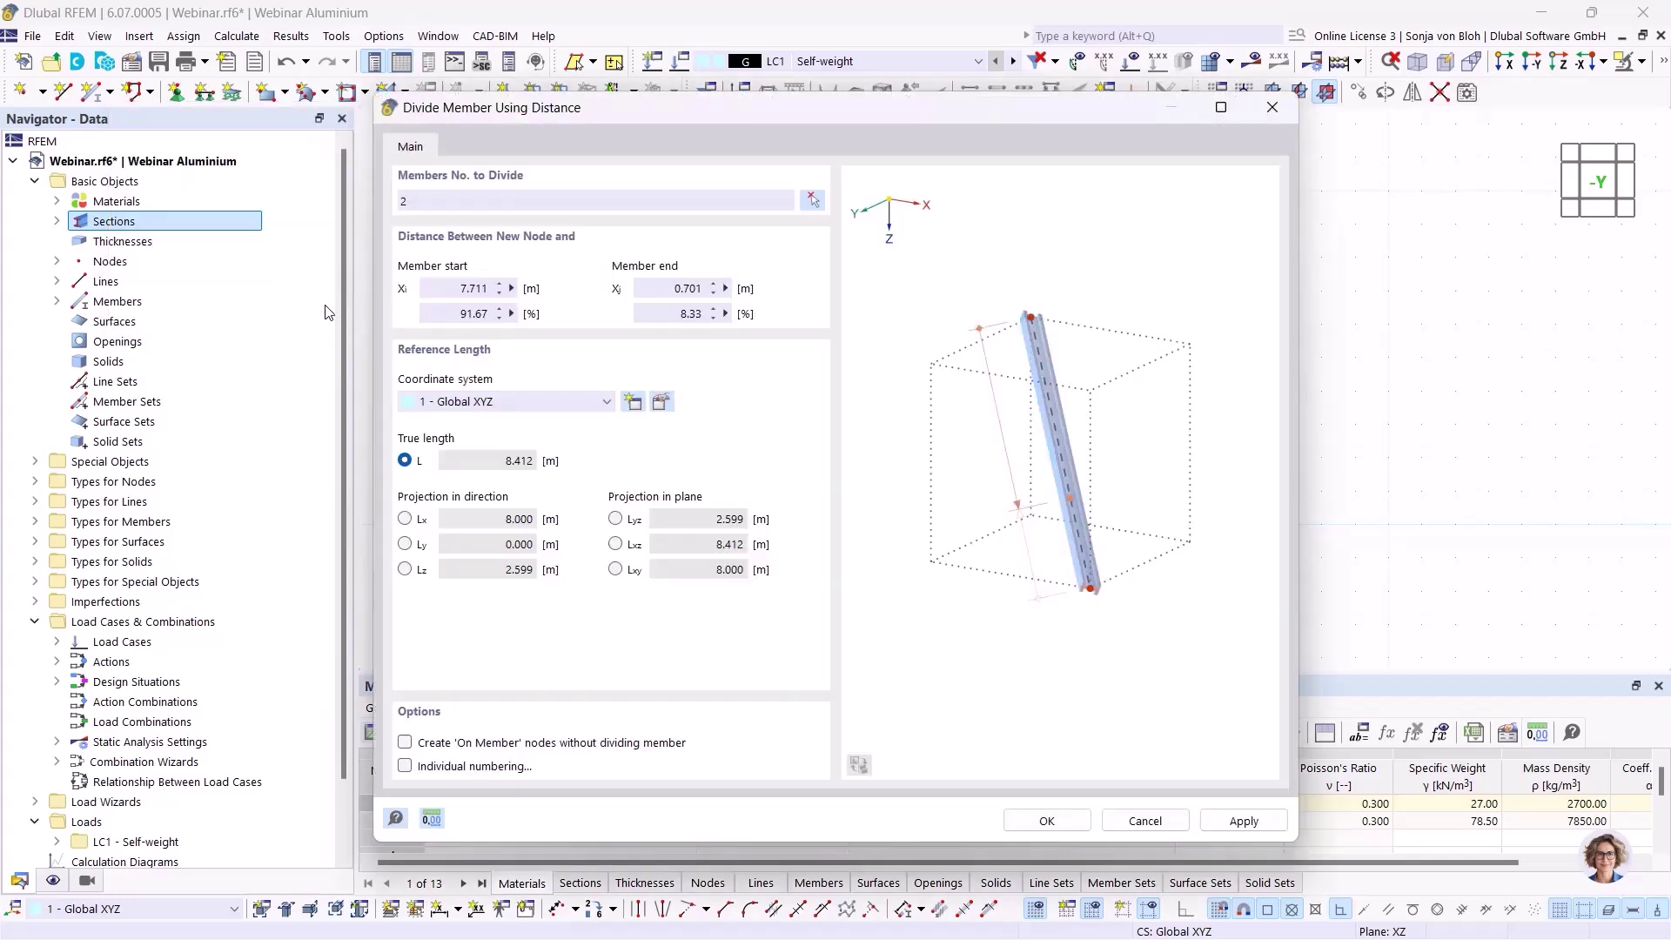
pyautogui.doubleClick(446, 288)
pyautogui.write('0,5')
pyautogui.click(1048, 820)
pyautogui.scroll(3, 746, 348)
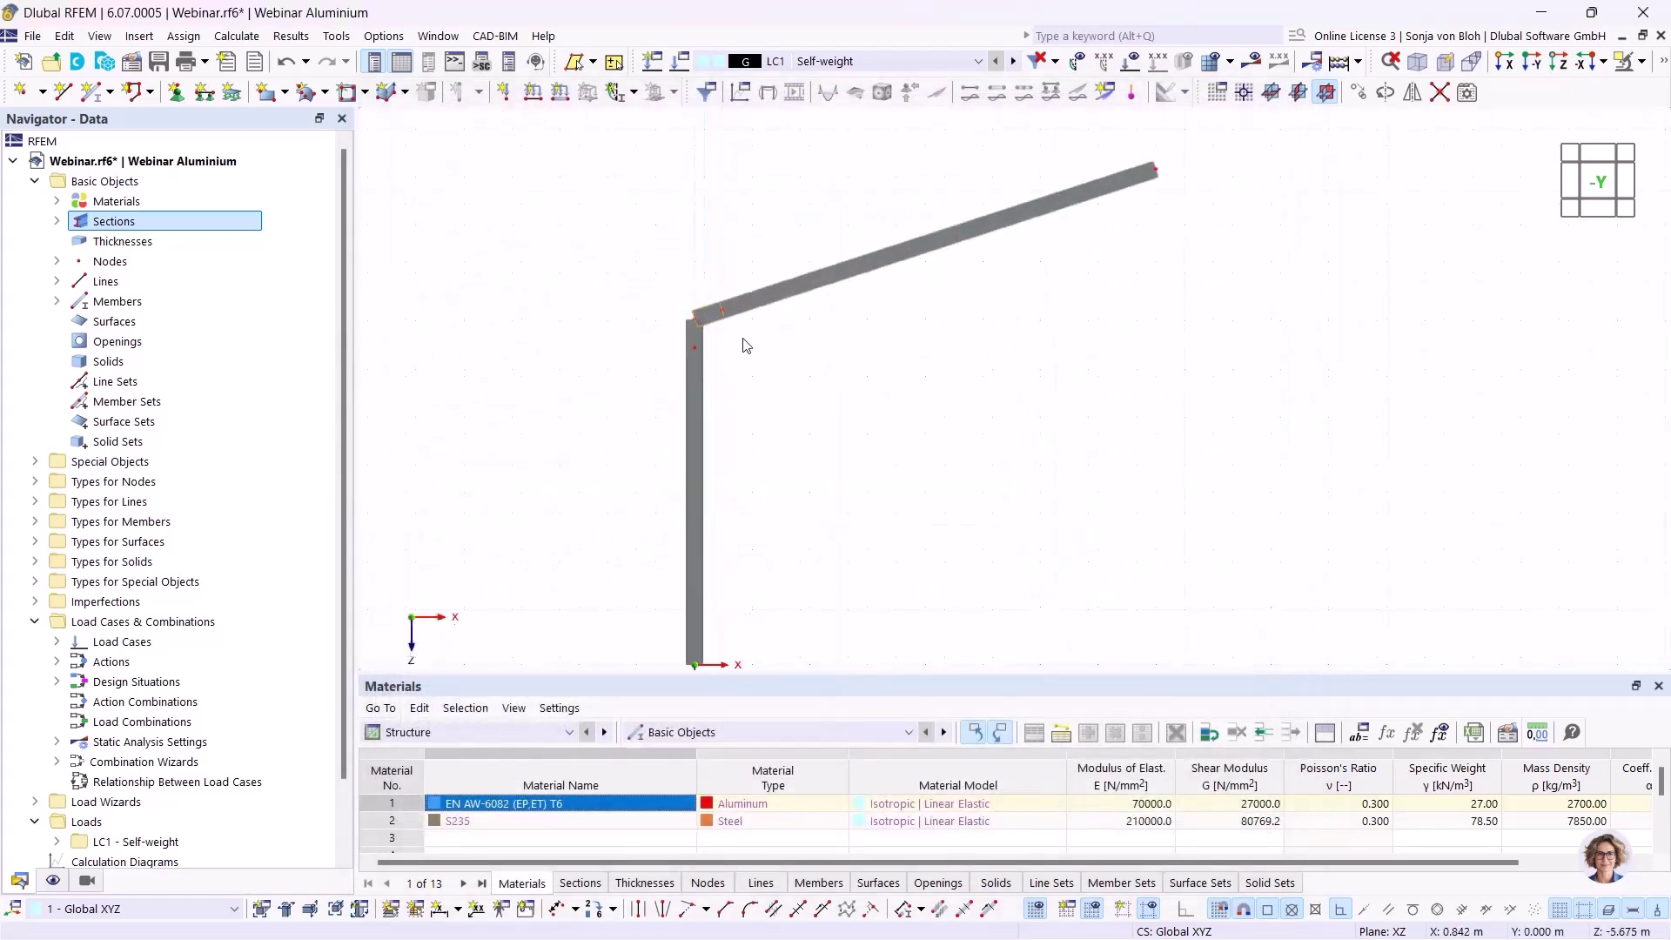
pyautogui.scroll(2, 733, 347)
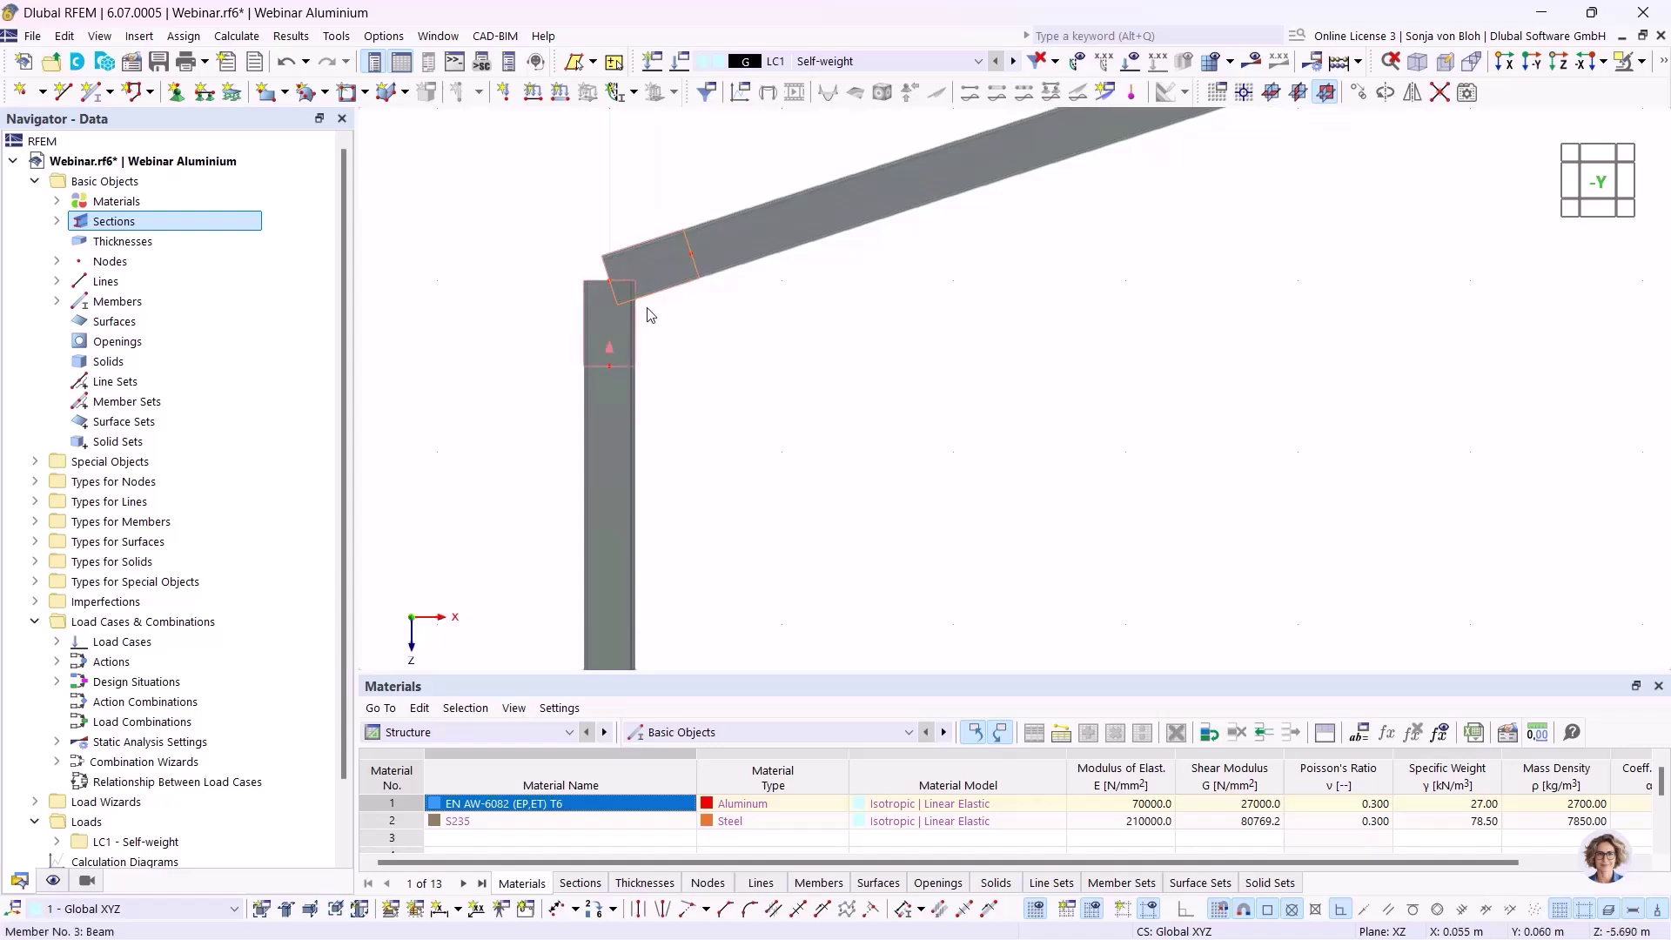
pyautogui.scroll(-3, 726, 365)
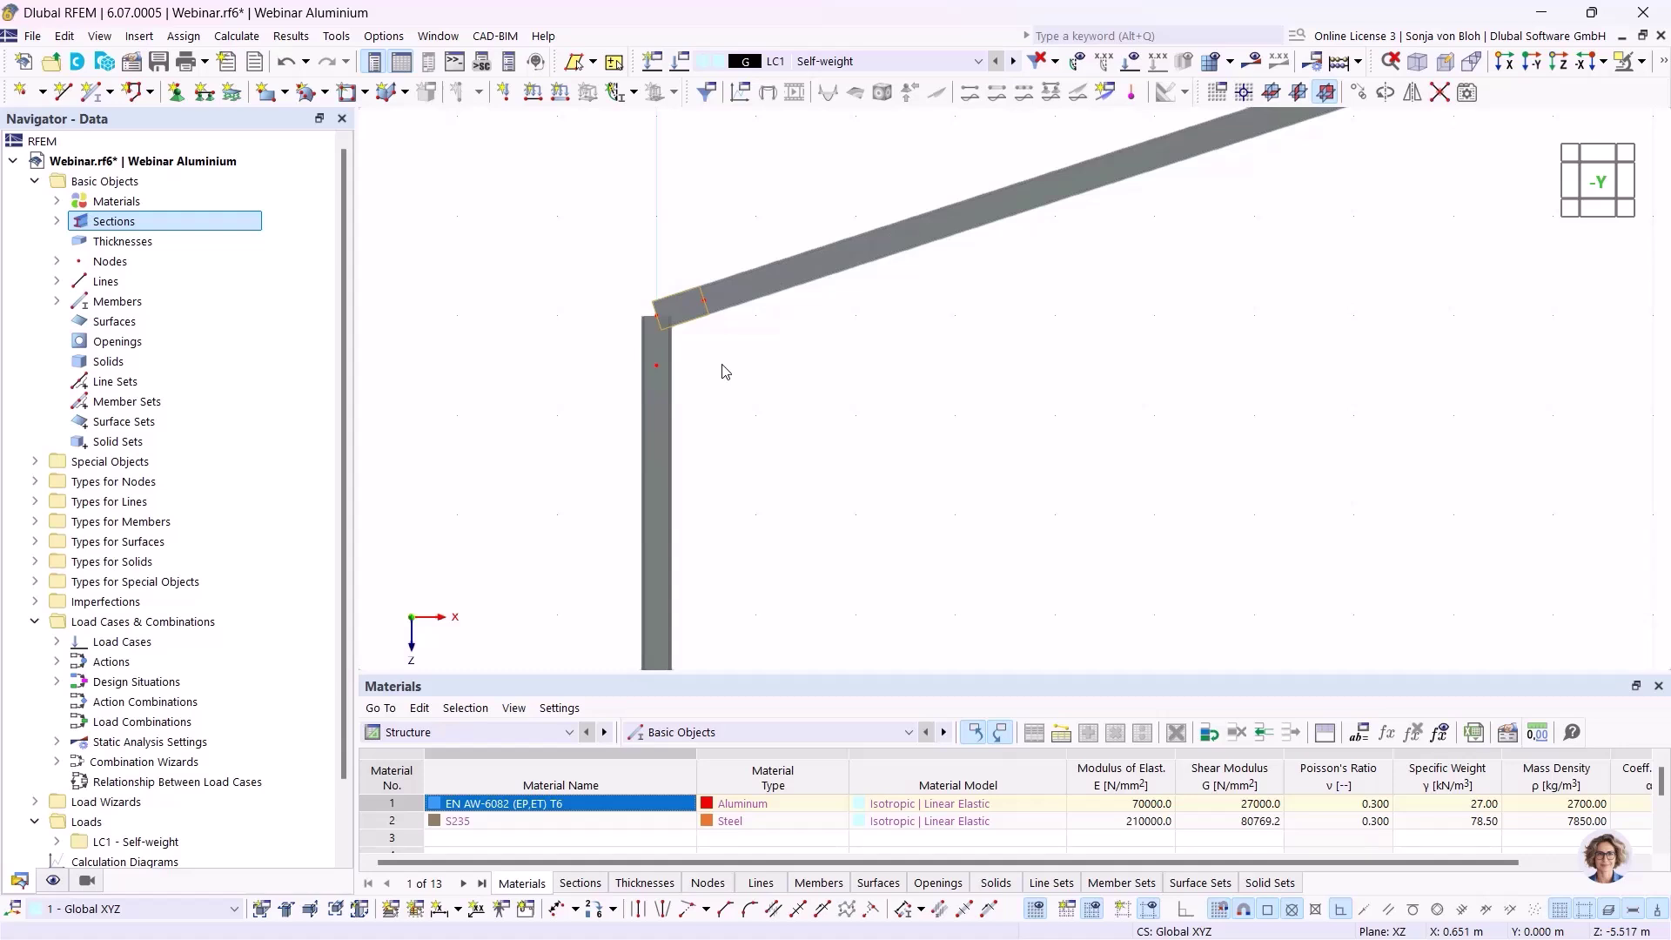
pyautogui.scroll(-3, 726, 372)
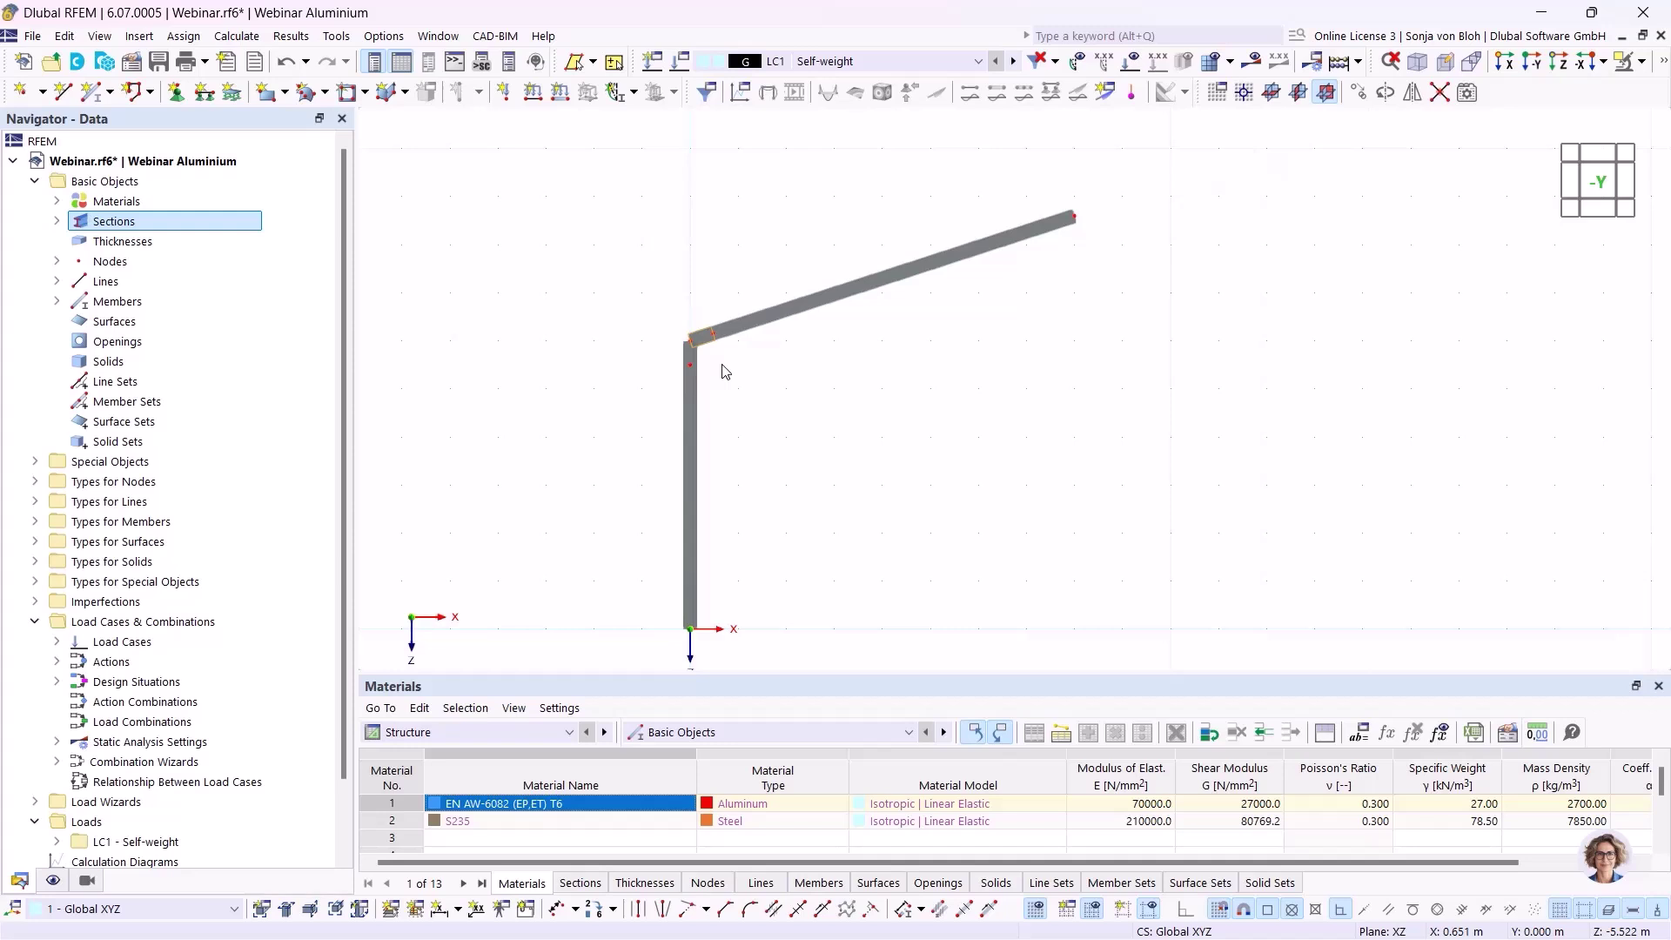
pyautogui.click(177, 94)
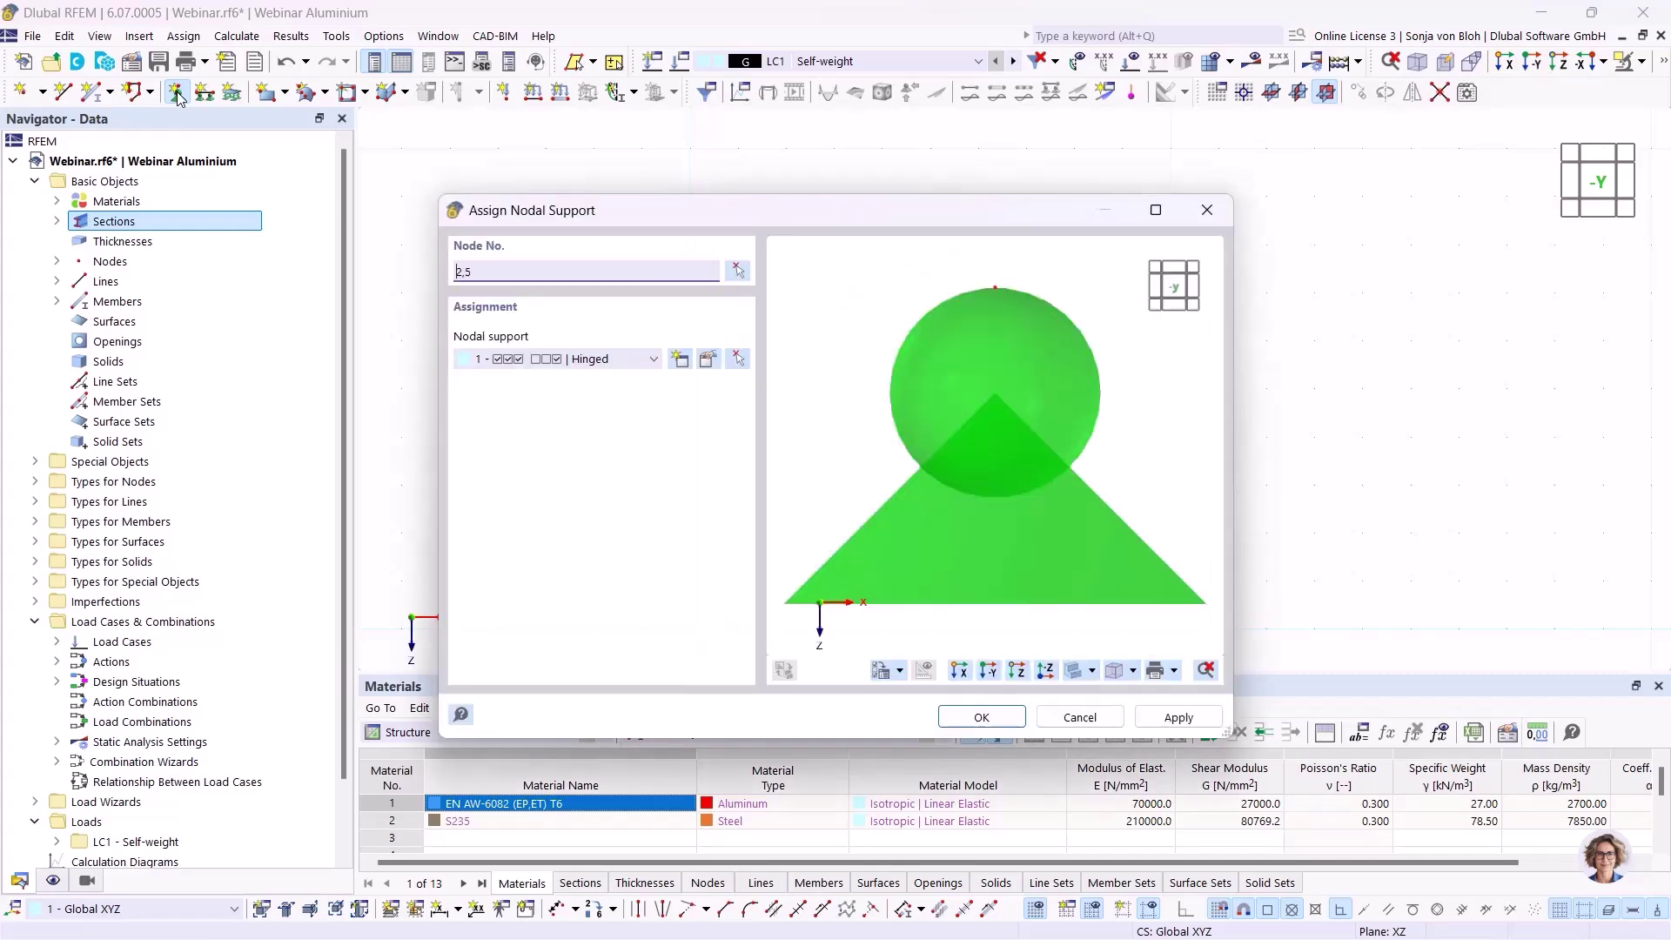
pyautogui.click(975, 717)
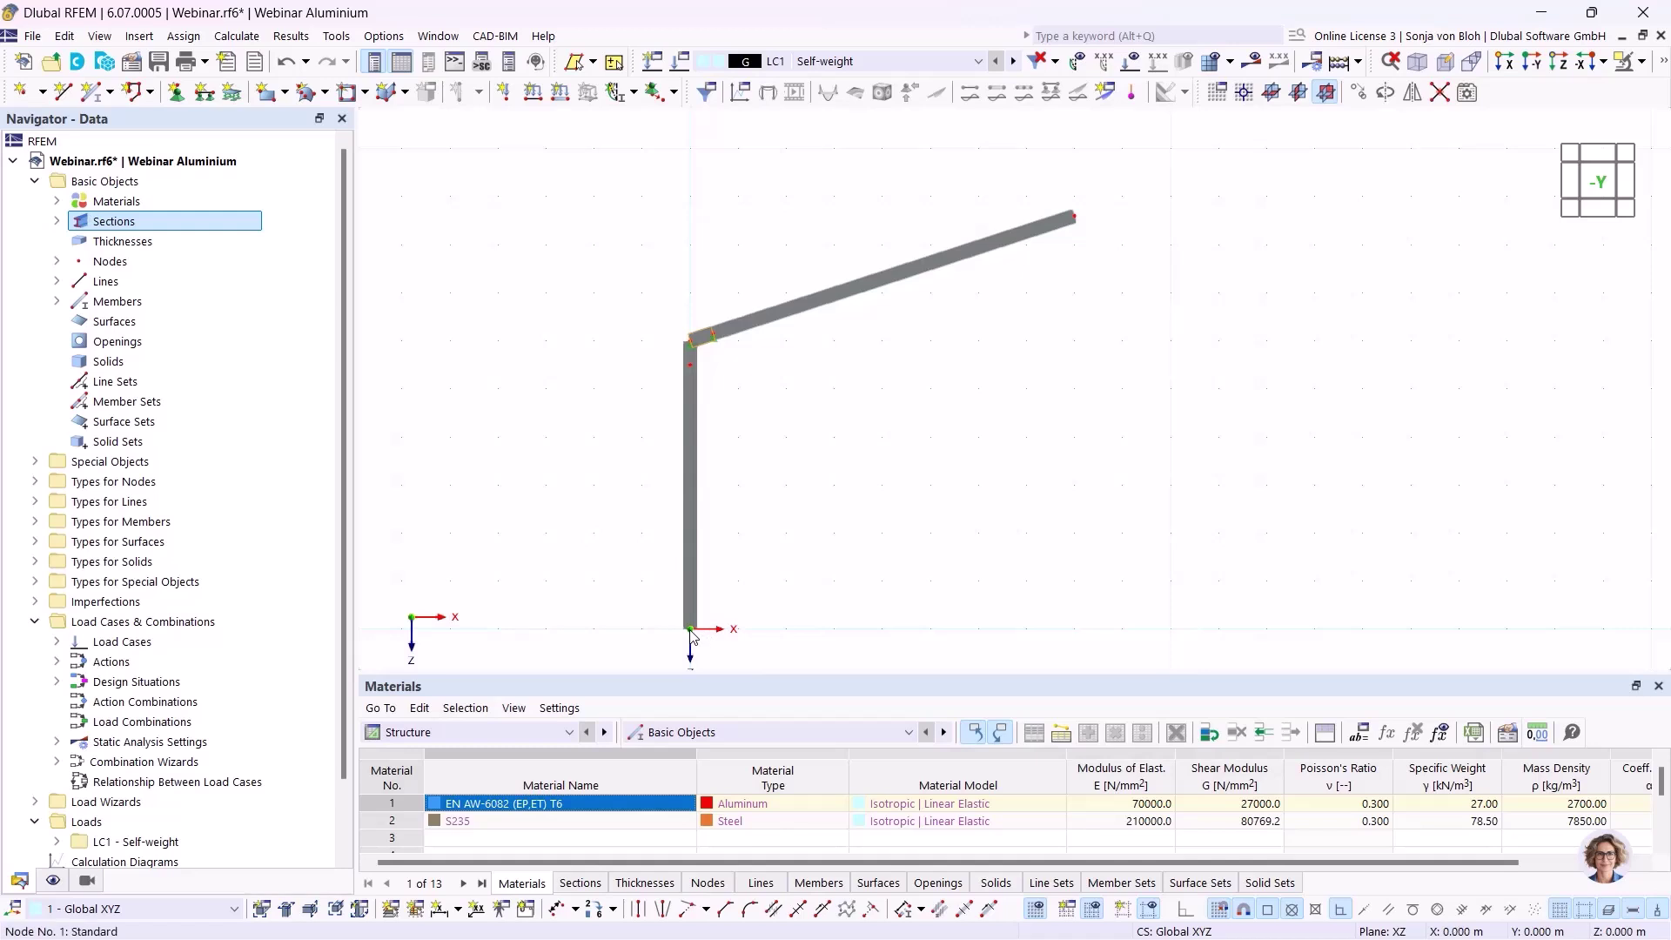
pyautogui.scroll(3, 705, 334)
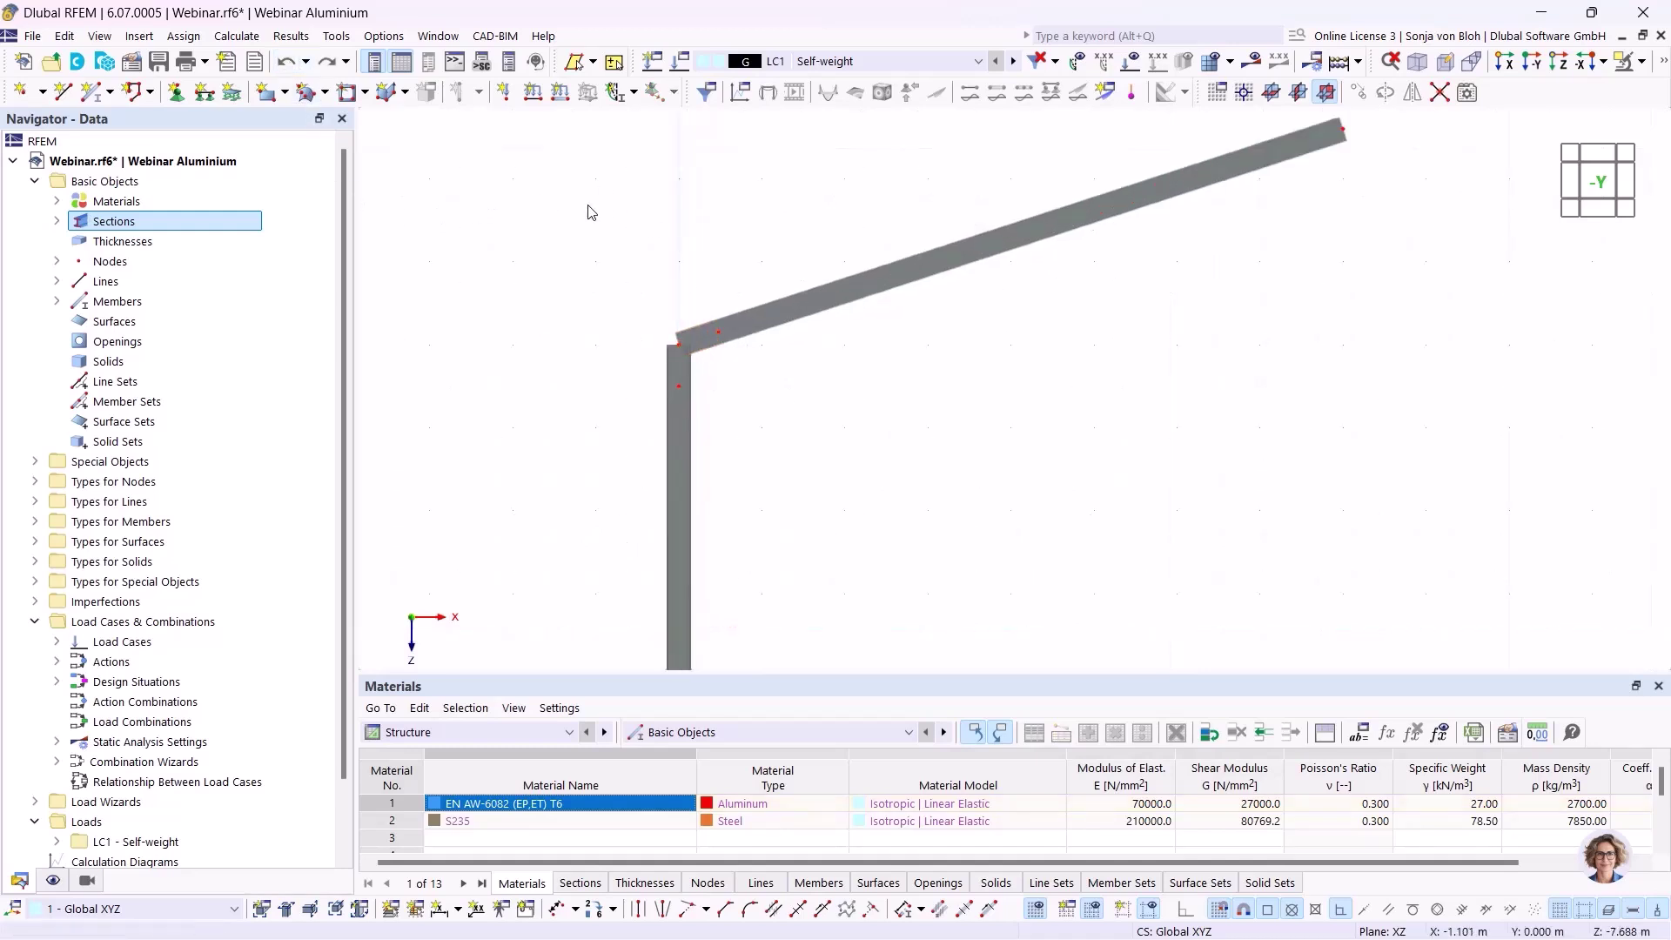
# Step: Assign the hinged nodal support to the column's base node and the inclined beam's upper end node
pyautogui.click(175, 91)
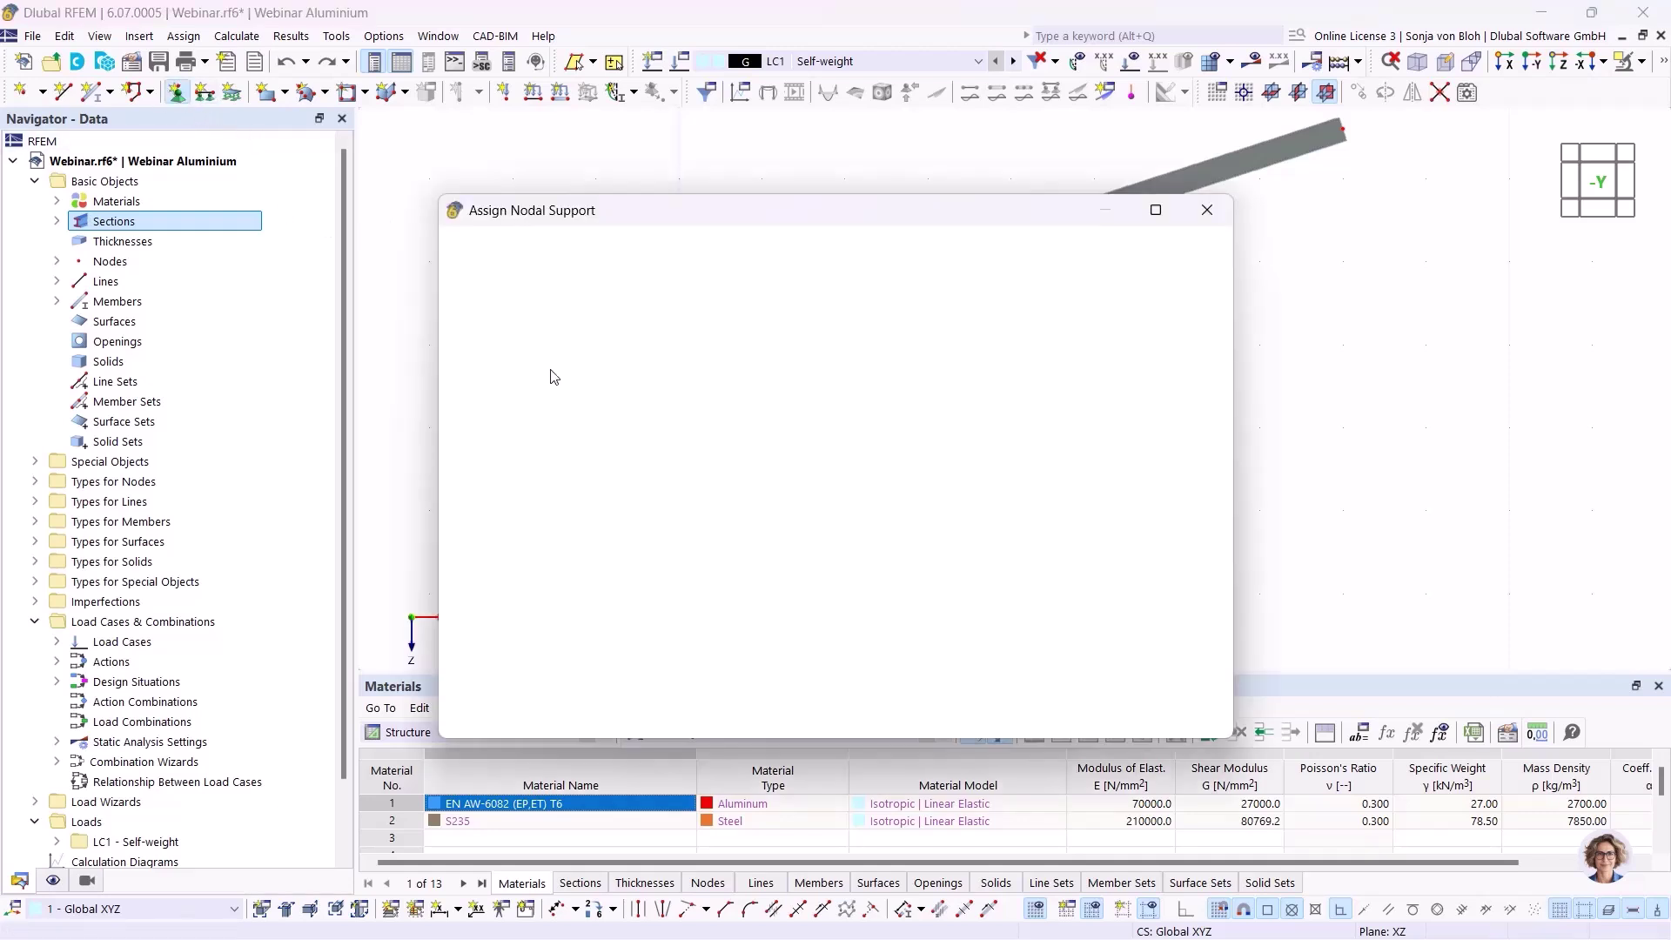
pyautogui.click(958, 714)
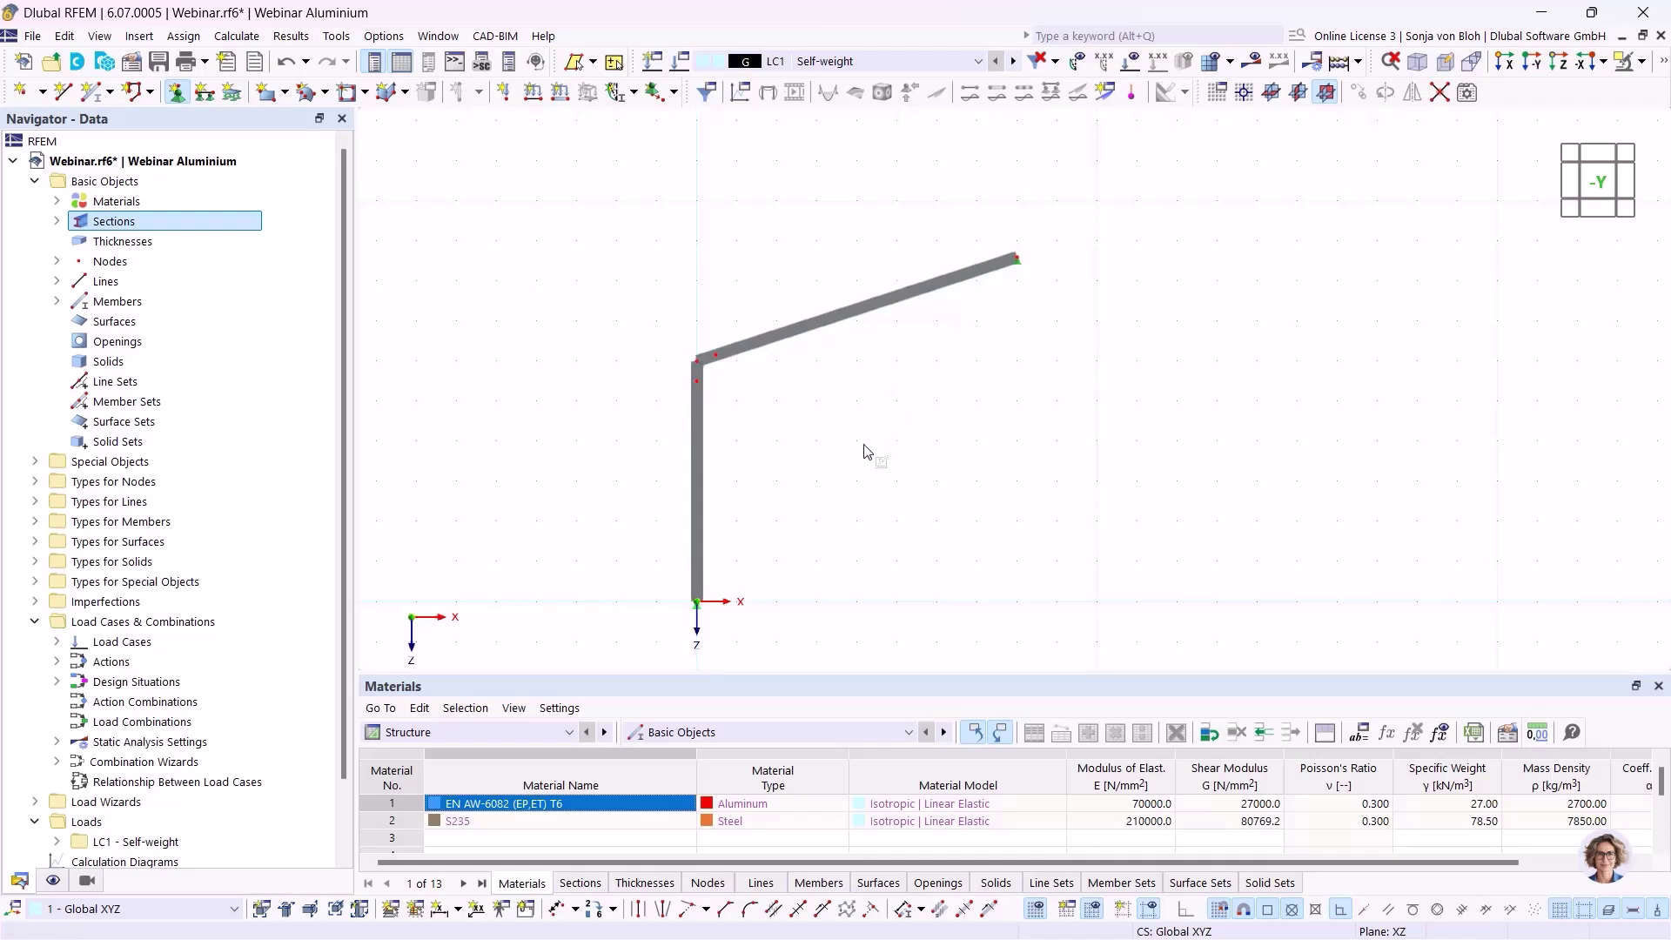
pyautogui.press('Escape')
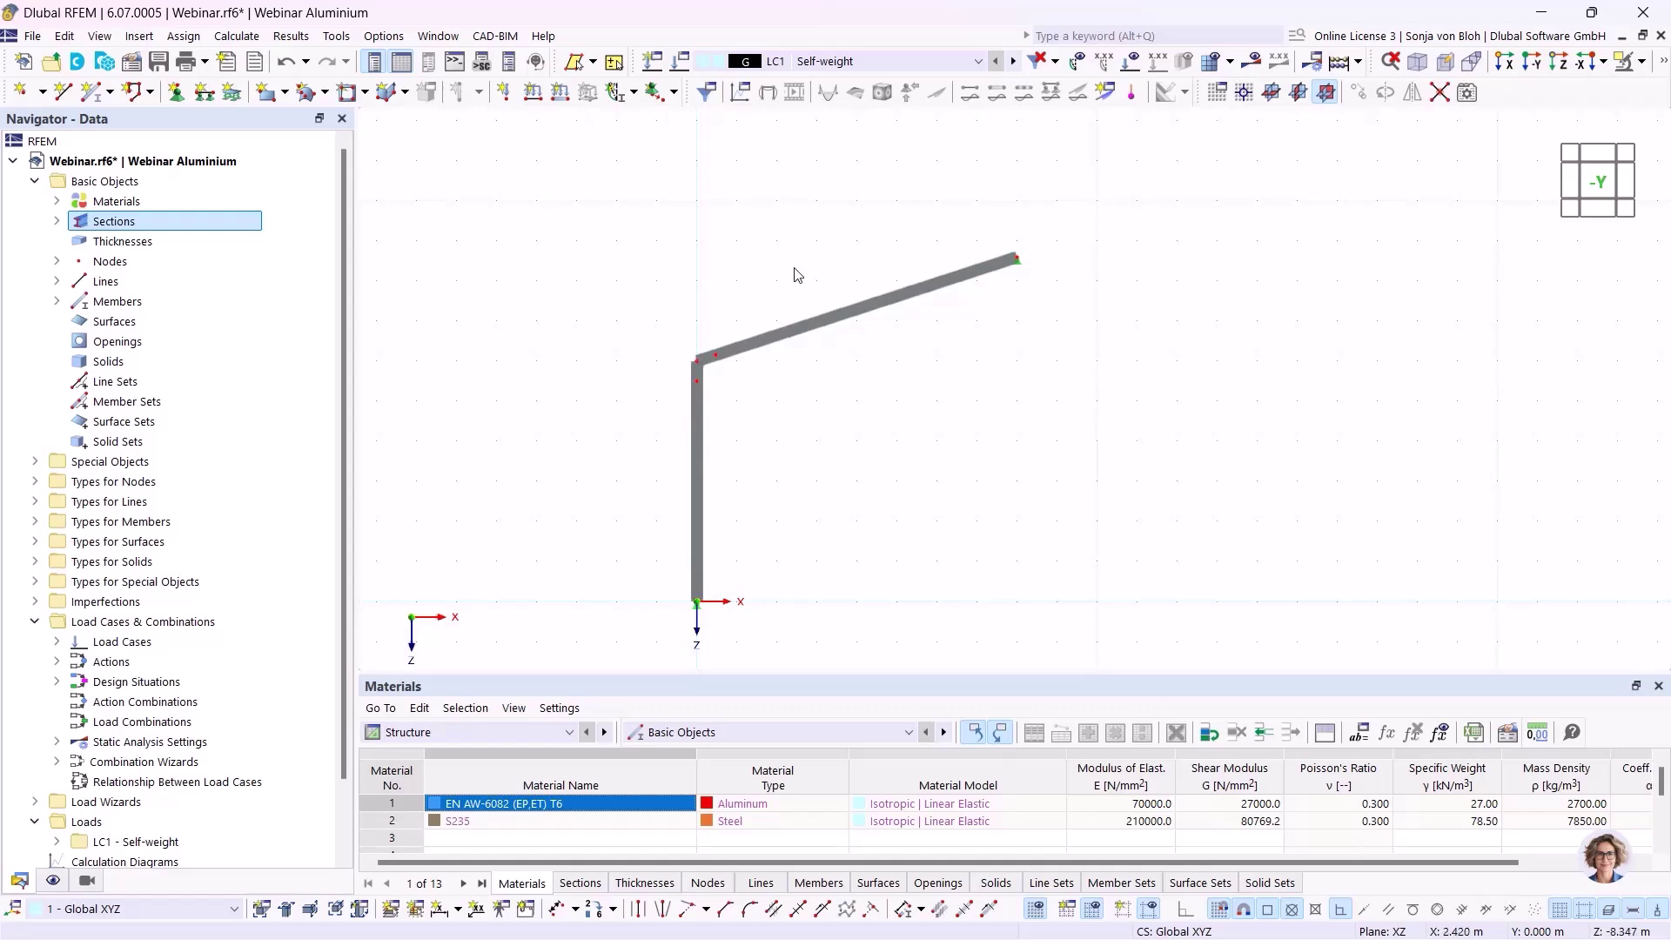
# Step: Copy the complete half frame with its supports in 2 steps at a 10 m displacement in the X direction
pyautogui.moveTo(584, 247); pyautogui.dragTo(1123, 671)
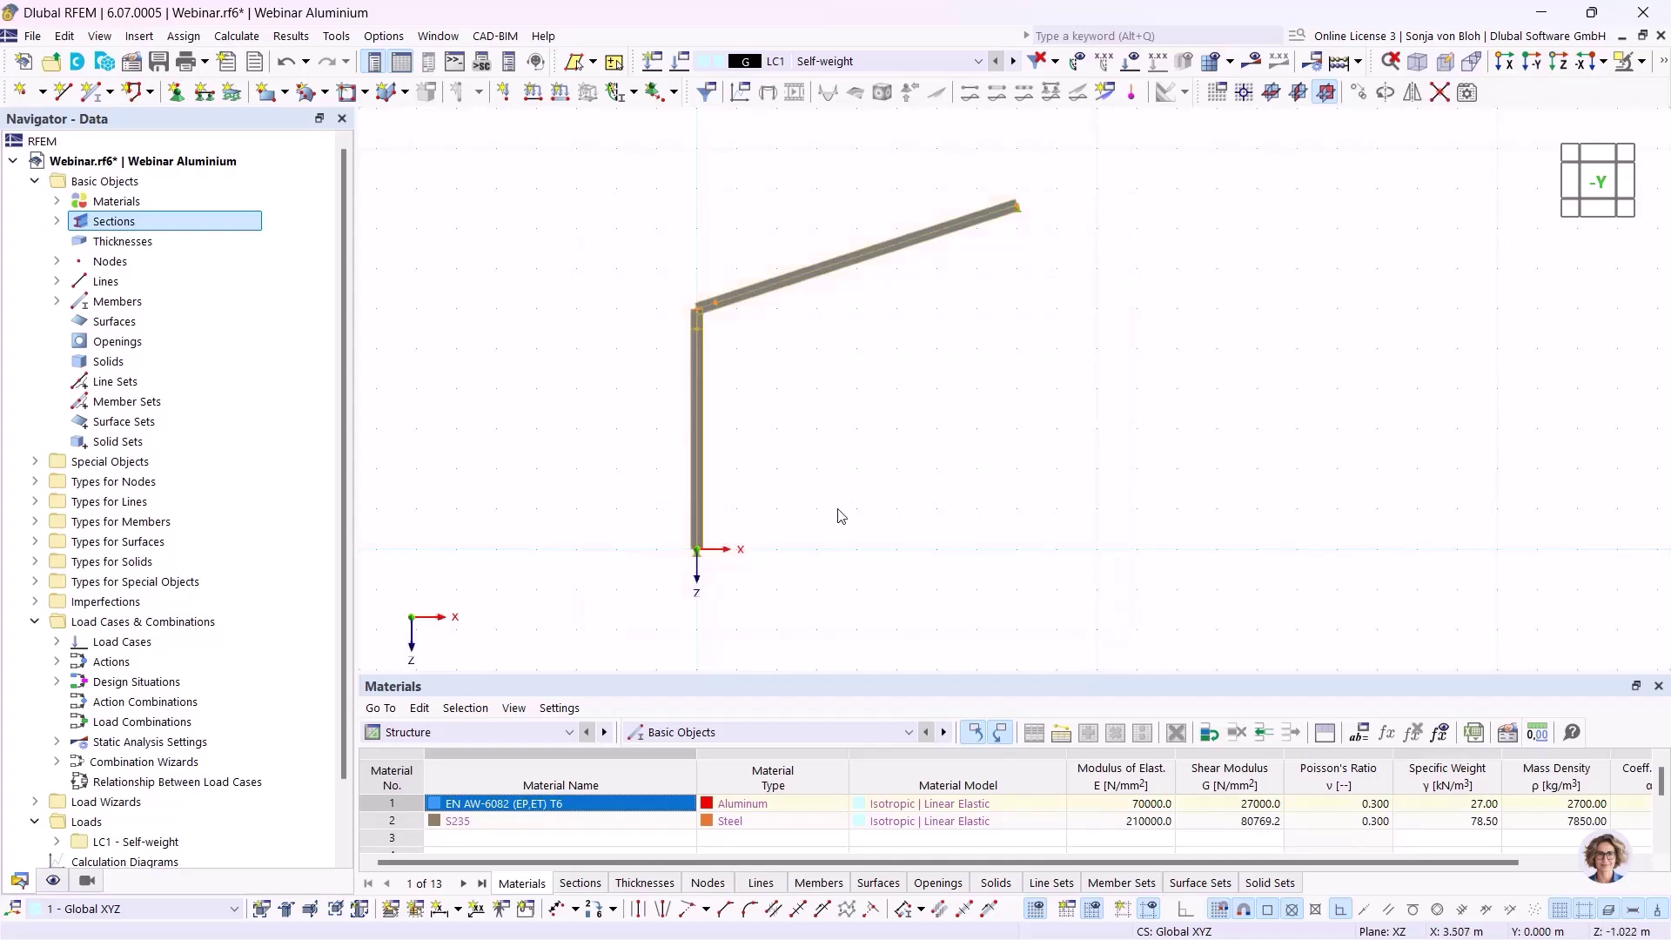
pyautogui.click(1365, 94)
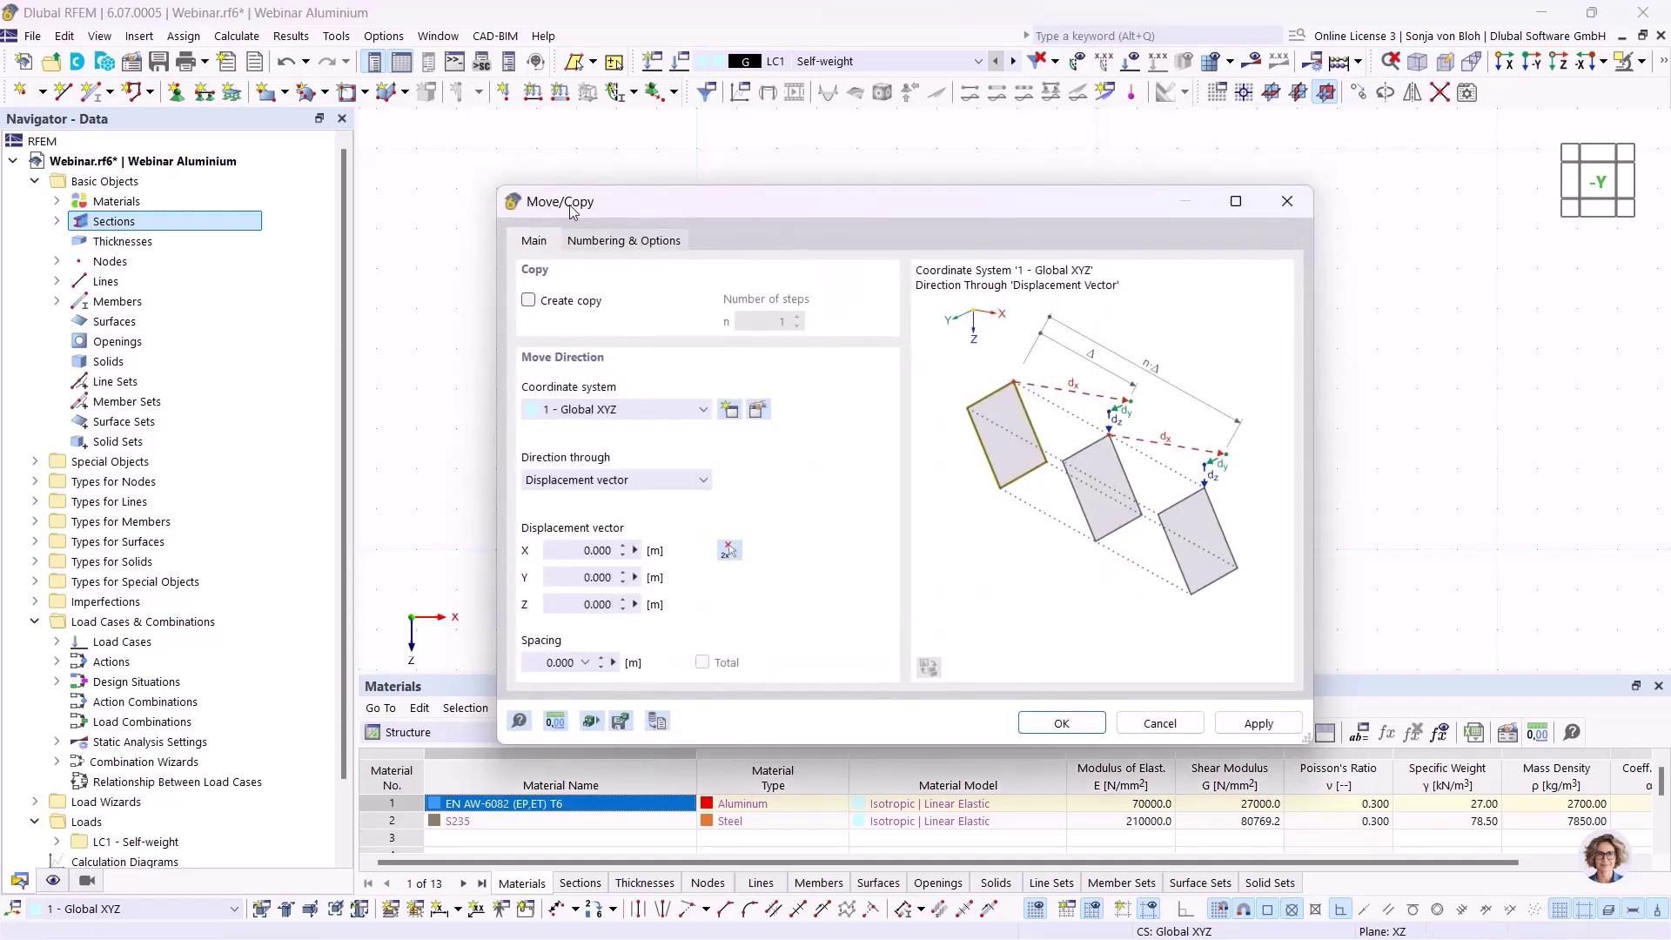
pyautogui.click(529, 301)
pyautogui.click(796, 316)
pyautogui.click(568, 550)
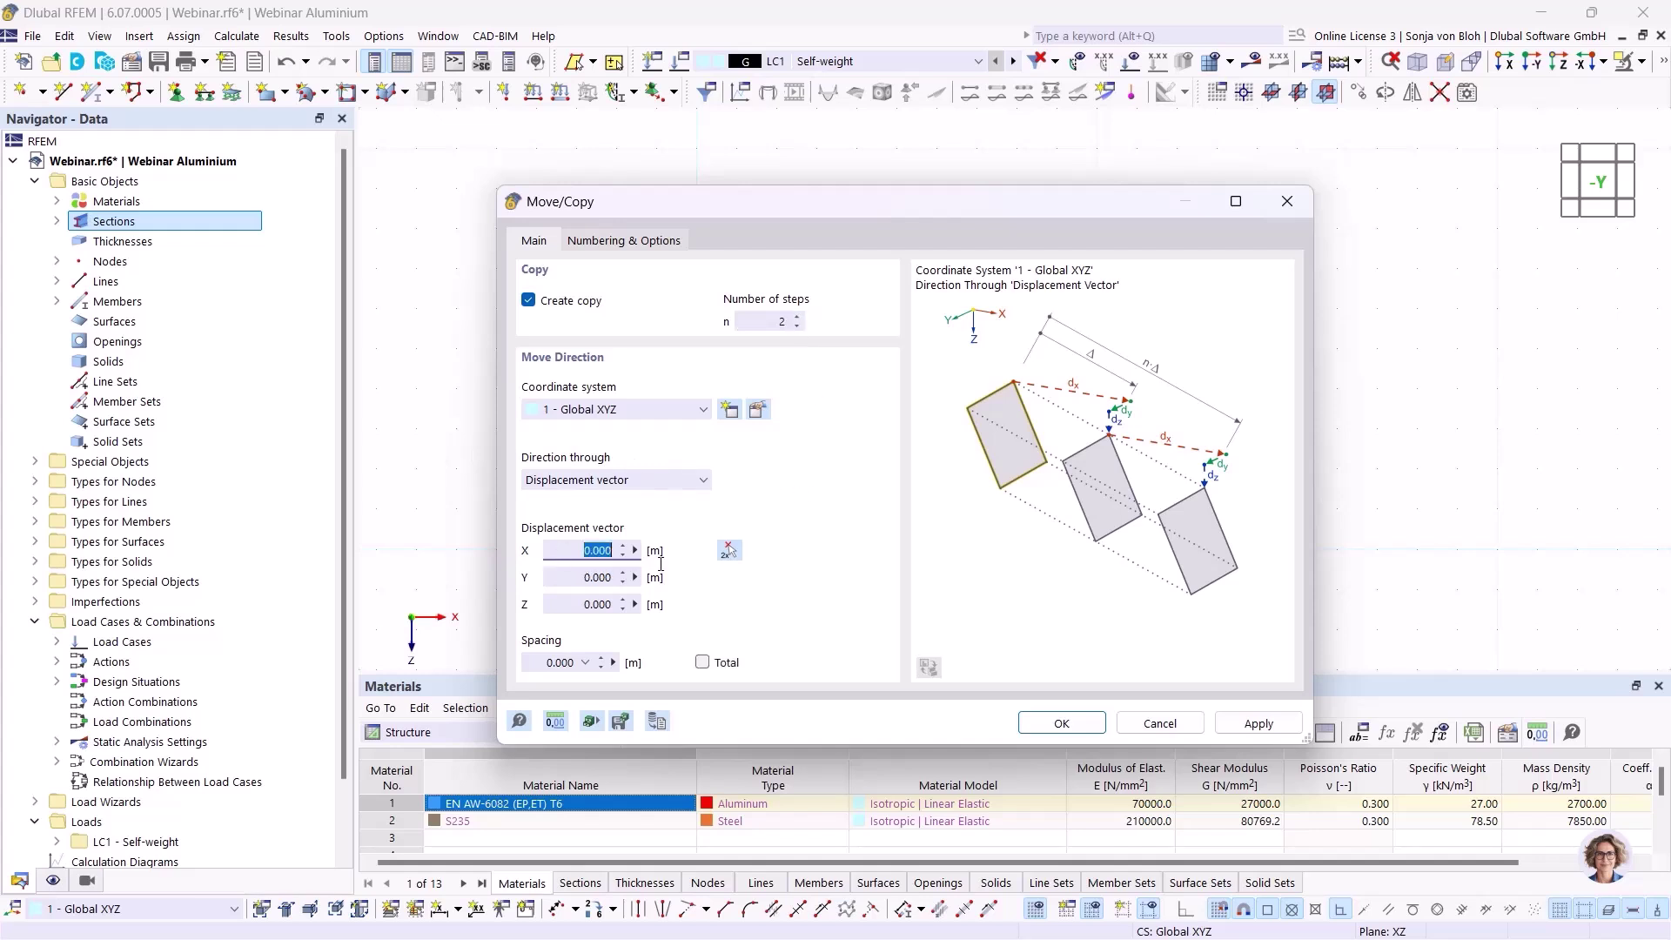
pyautogui.write('10')
pyautogui.click(1064, 726)
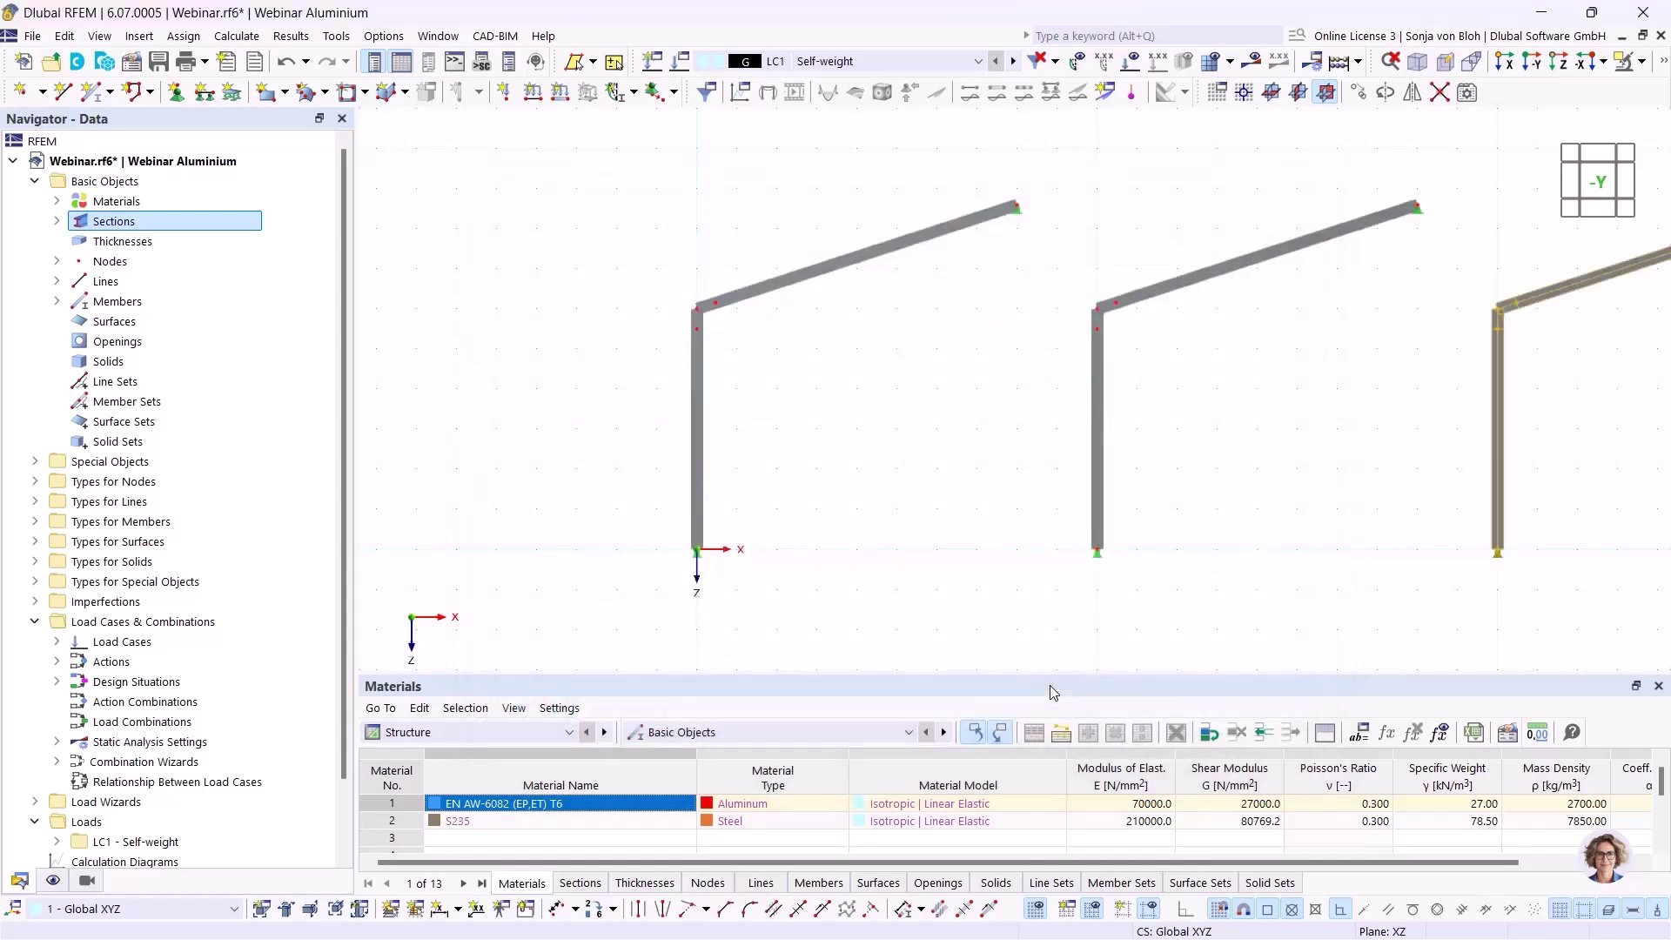
# Step: Assign section 1, RSECTION Reinforded AluSection, to the two 0.5 m corner members, 2 and 3, of the original frame
pyautogui.moveTo(932, 477); pyautogui.dragTo(780, 535, button='middle')
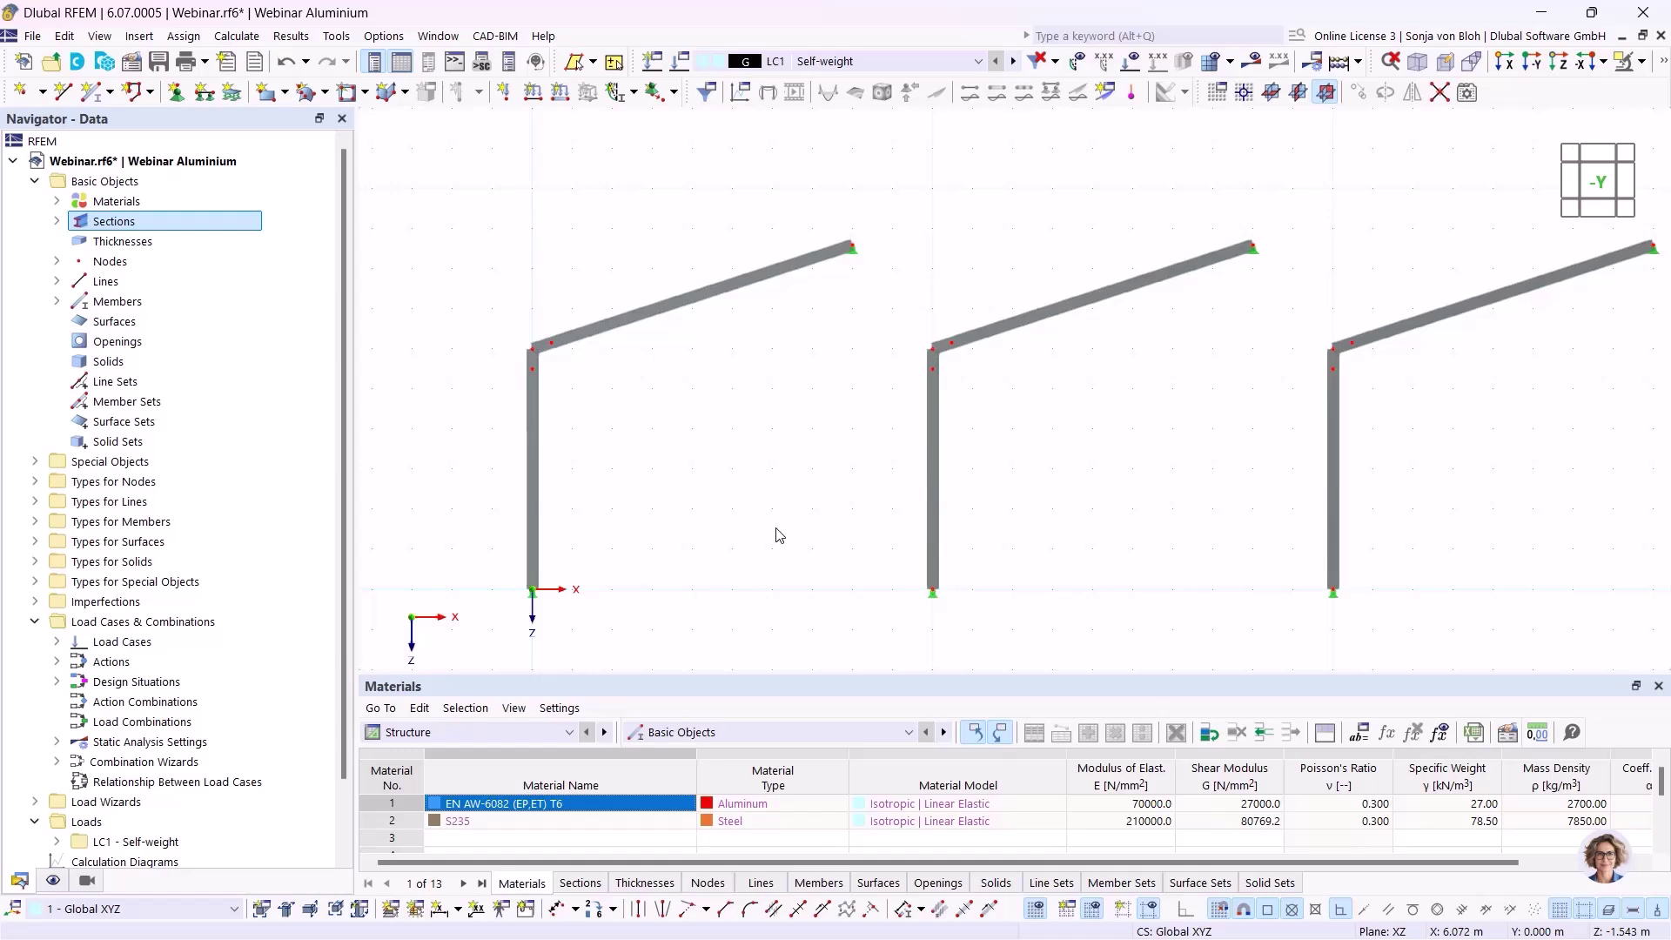
pyautogui.scroll(2, 574, 370)
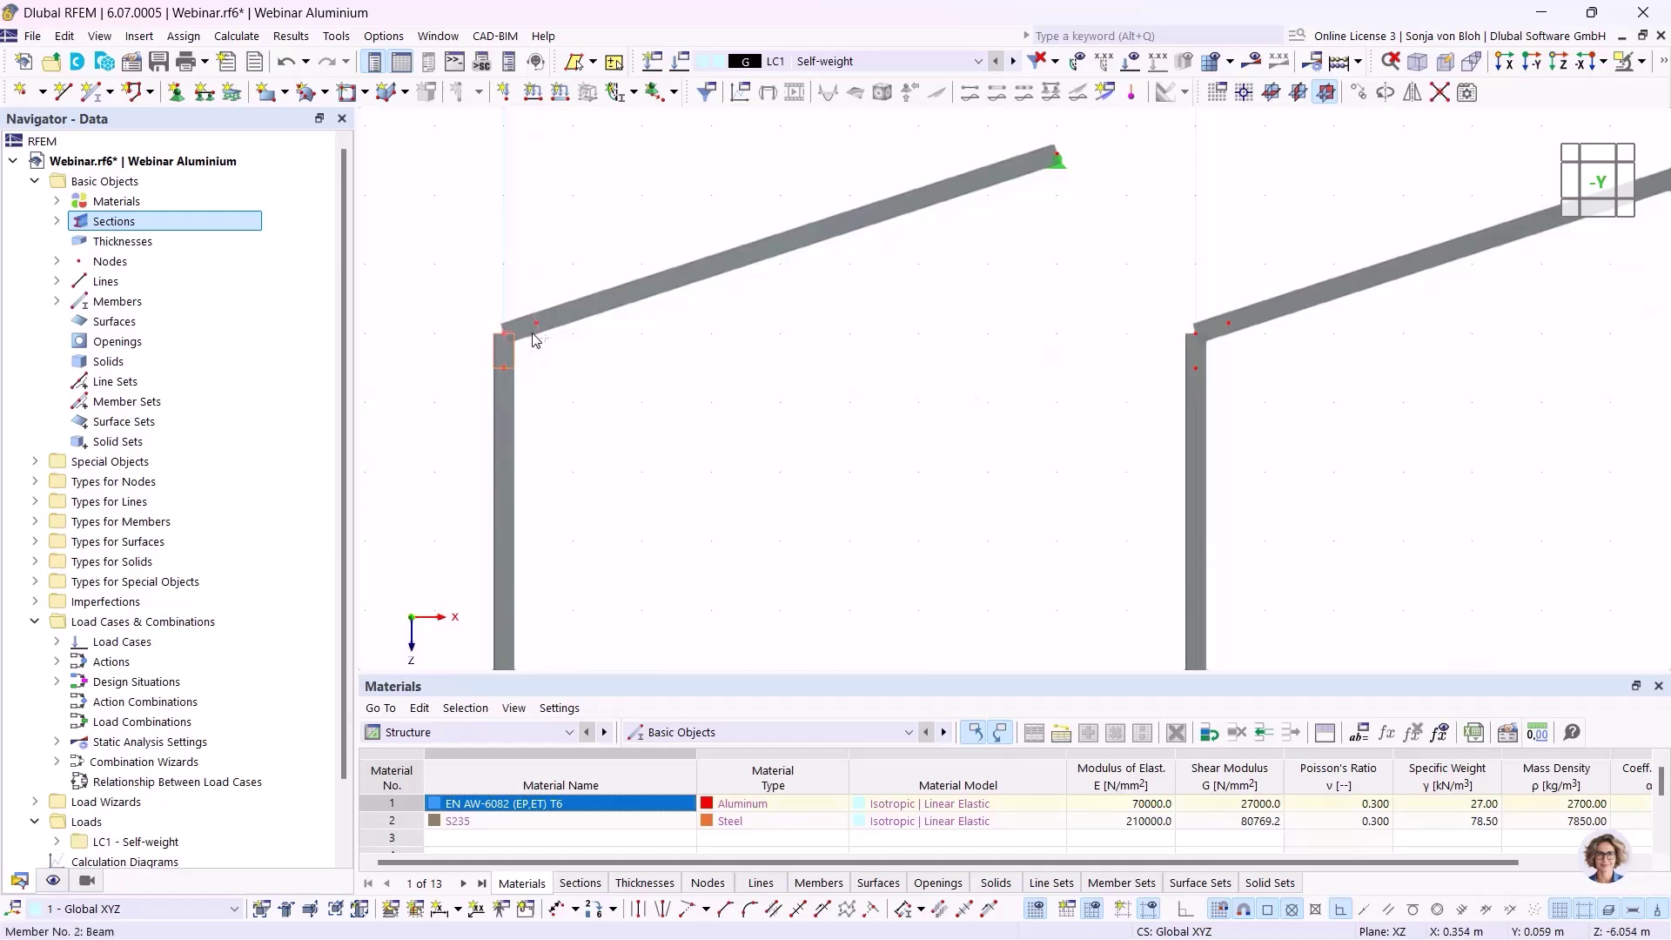
pyautogui.rightClick(534, 339)
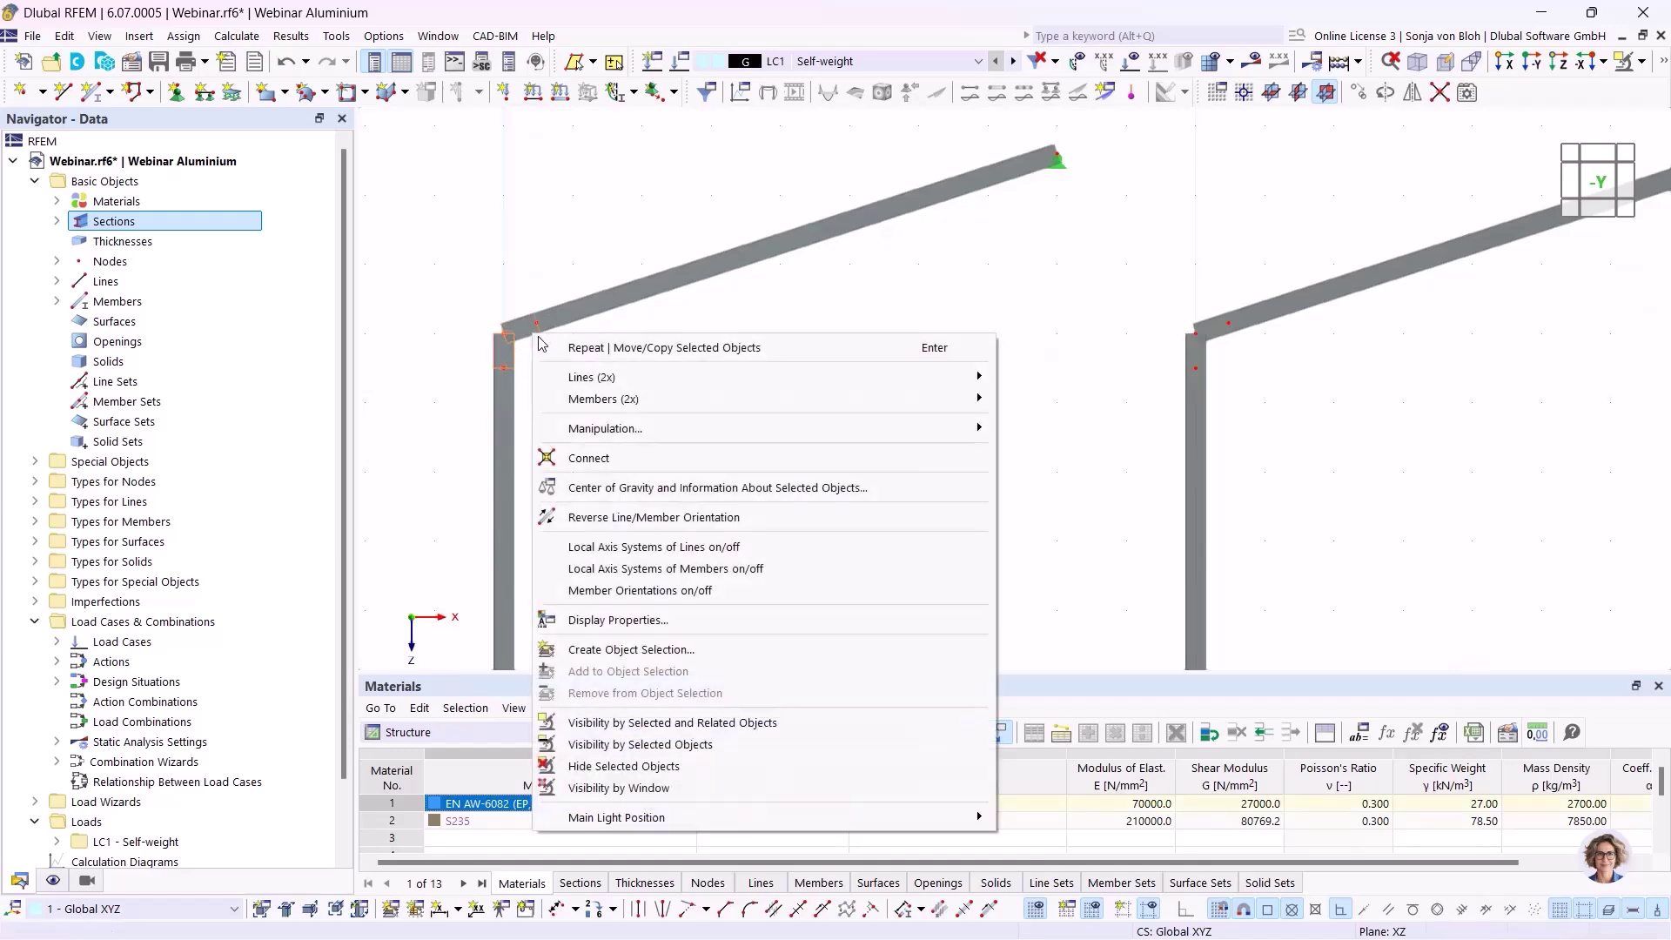
pyautogui.moveTo(621, 406)
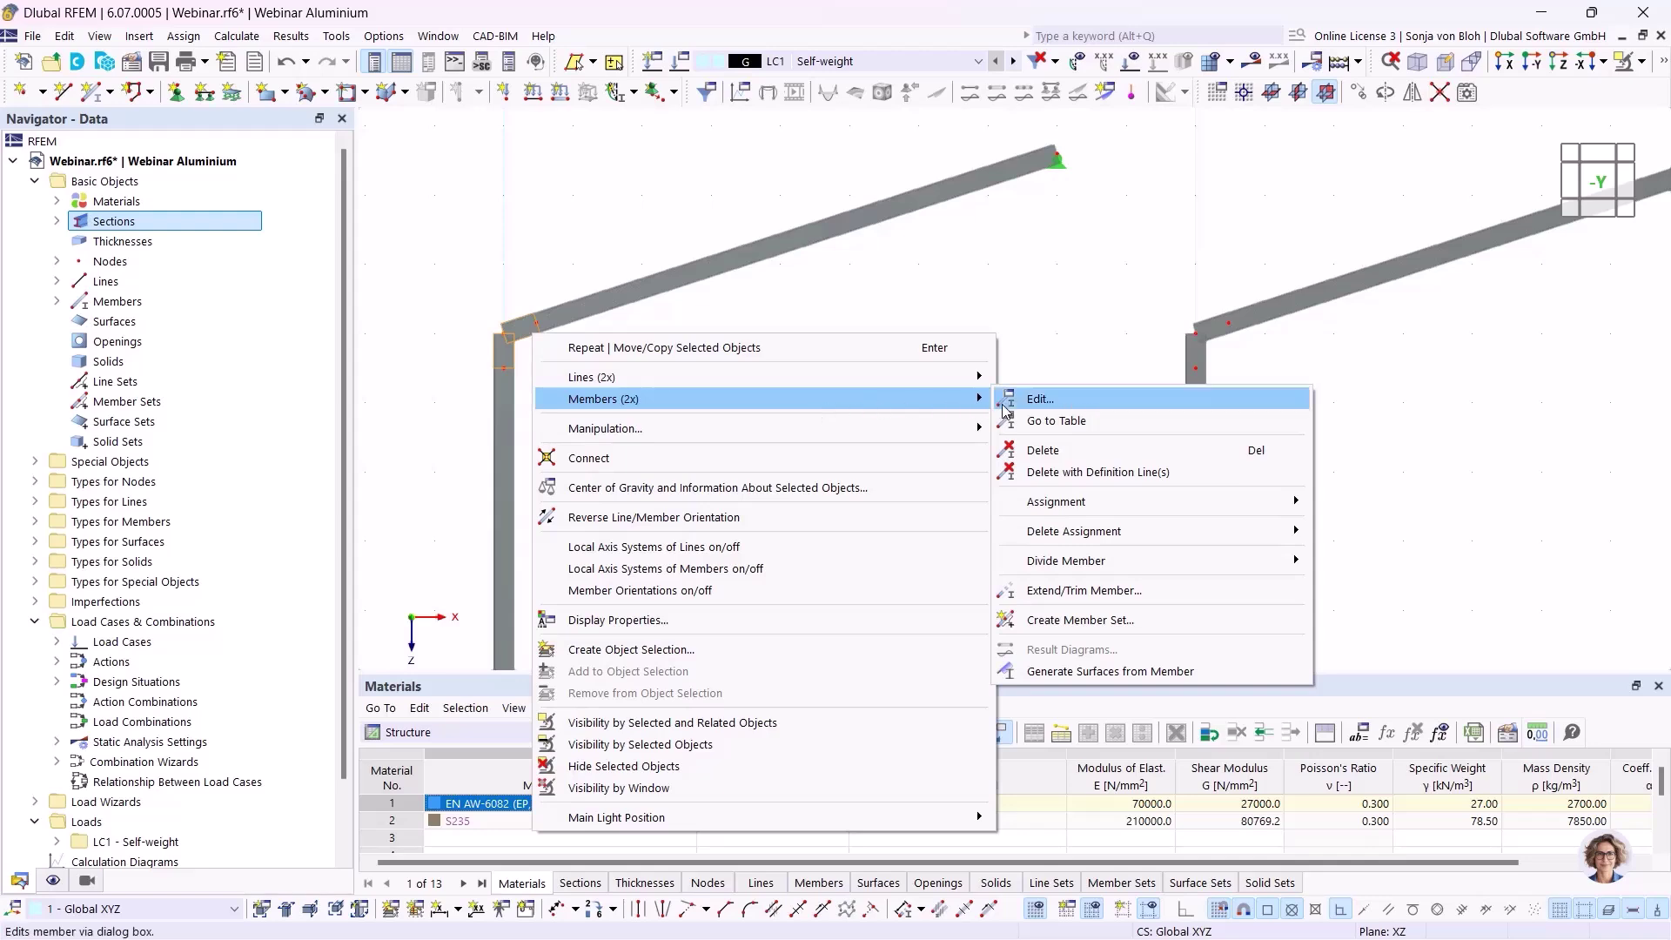
pyautogui.click(1033, 406)
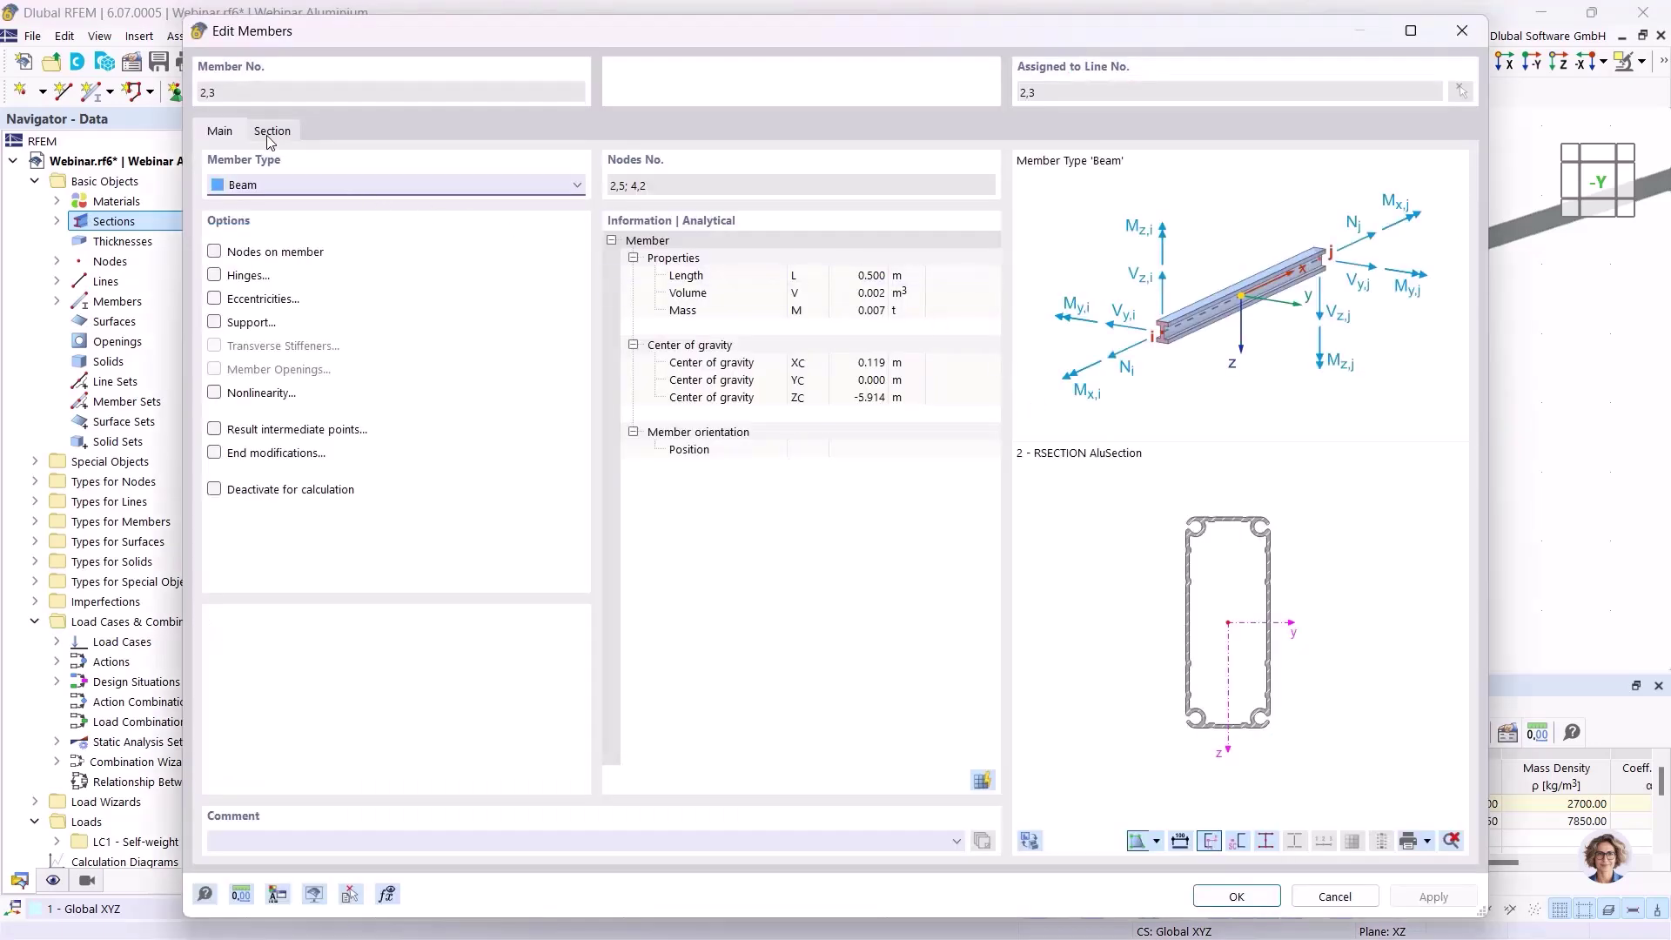
pyautogui.click(271, 135)
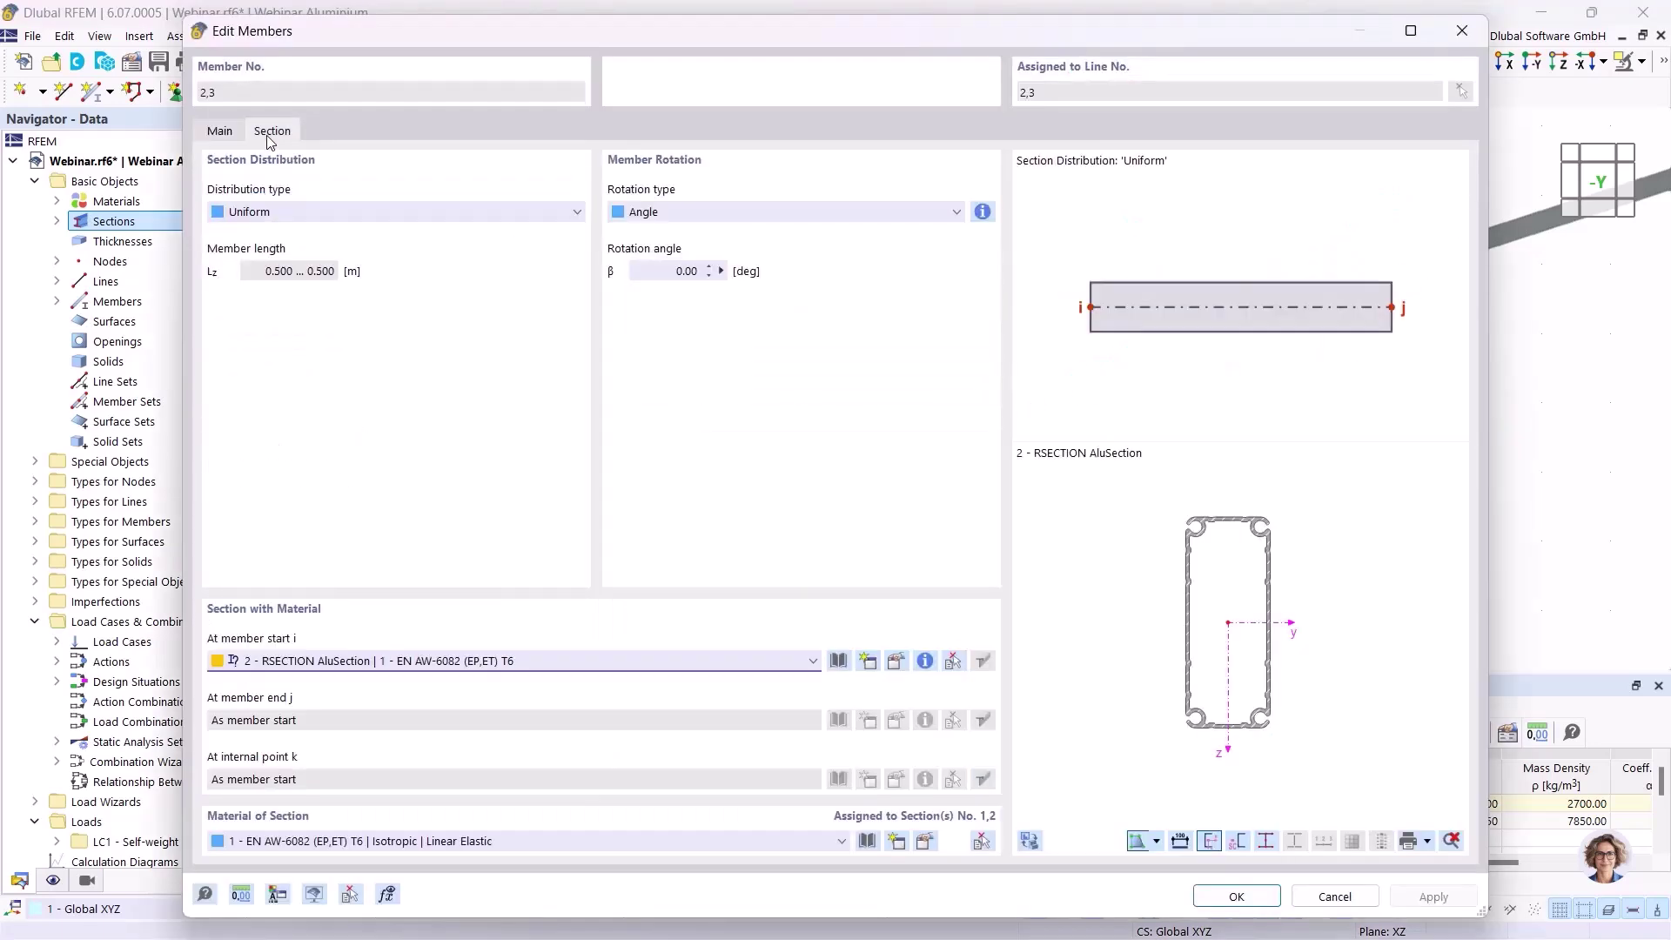
pyautogui.click(444, 664)
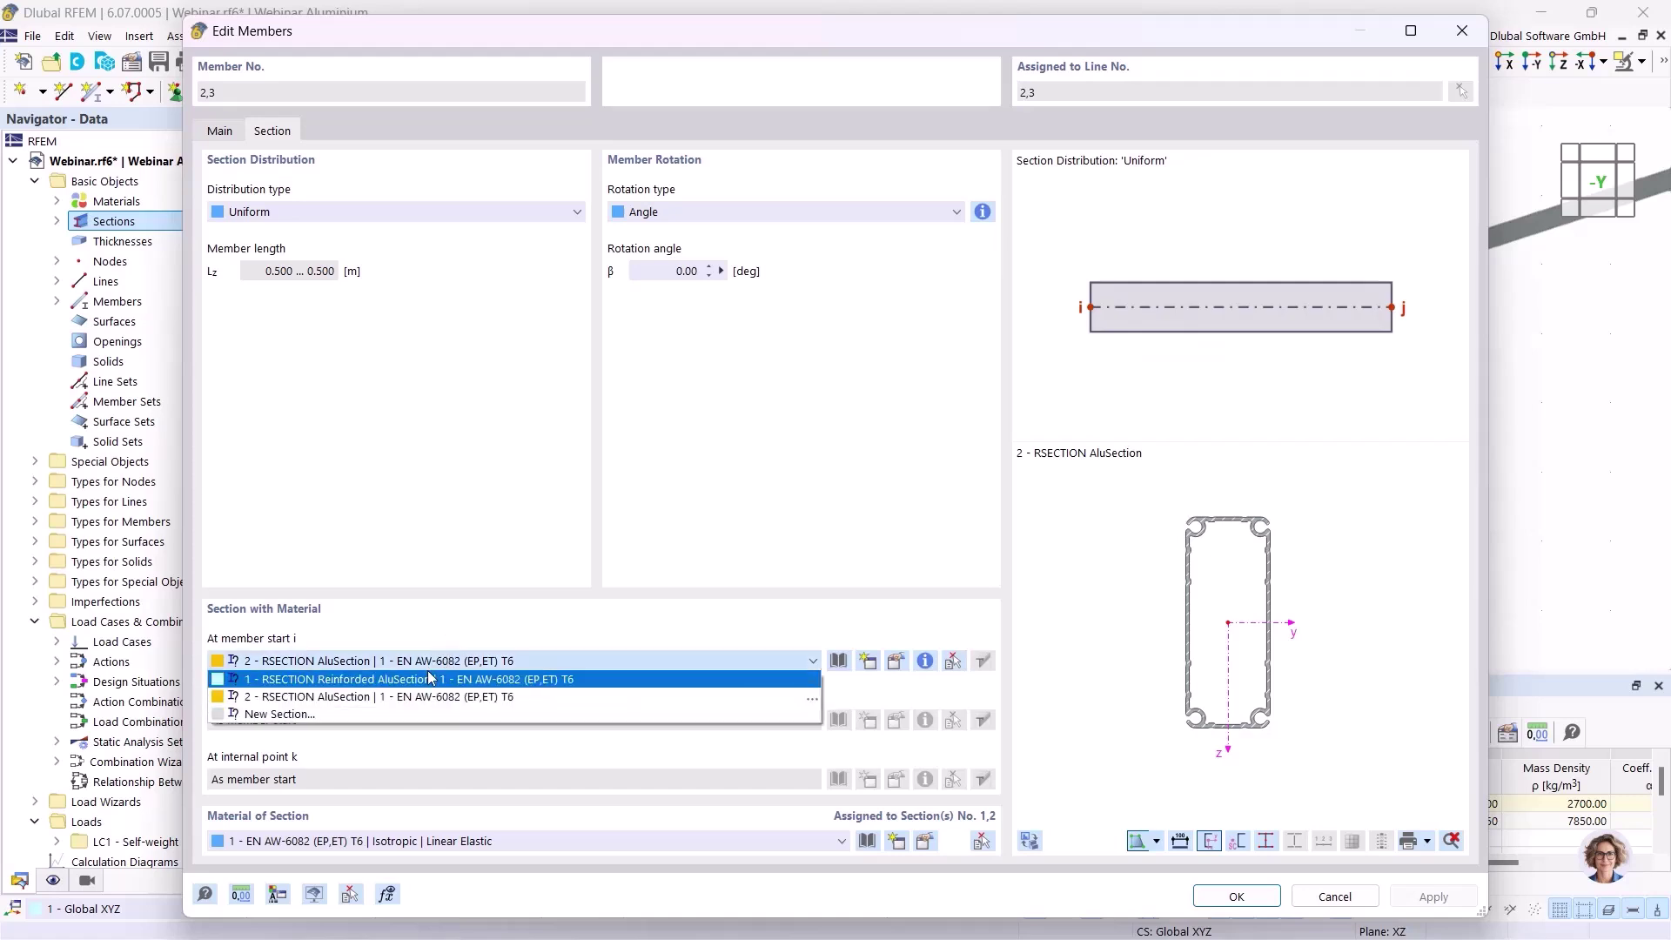
pyautogui.click(429, 679)
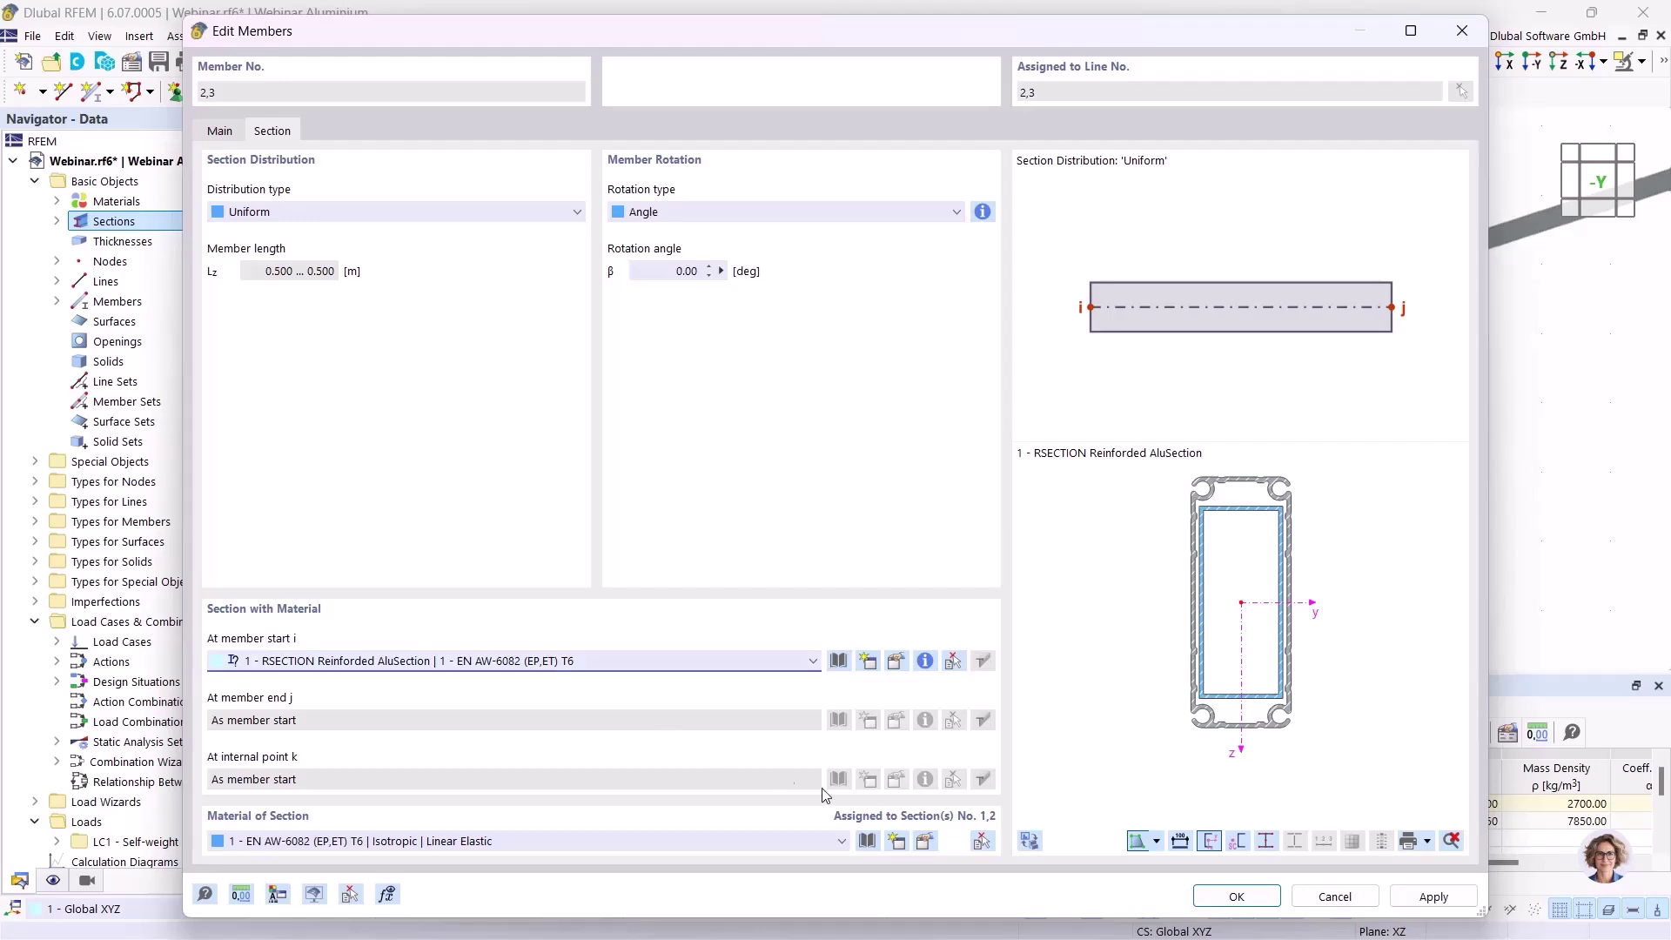
pyautogui.click(1236, 896)
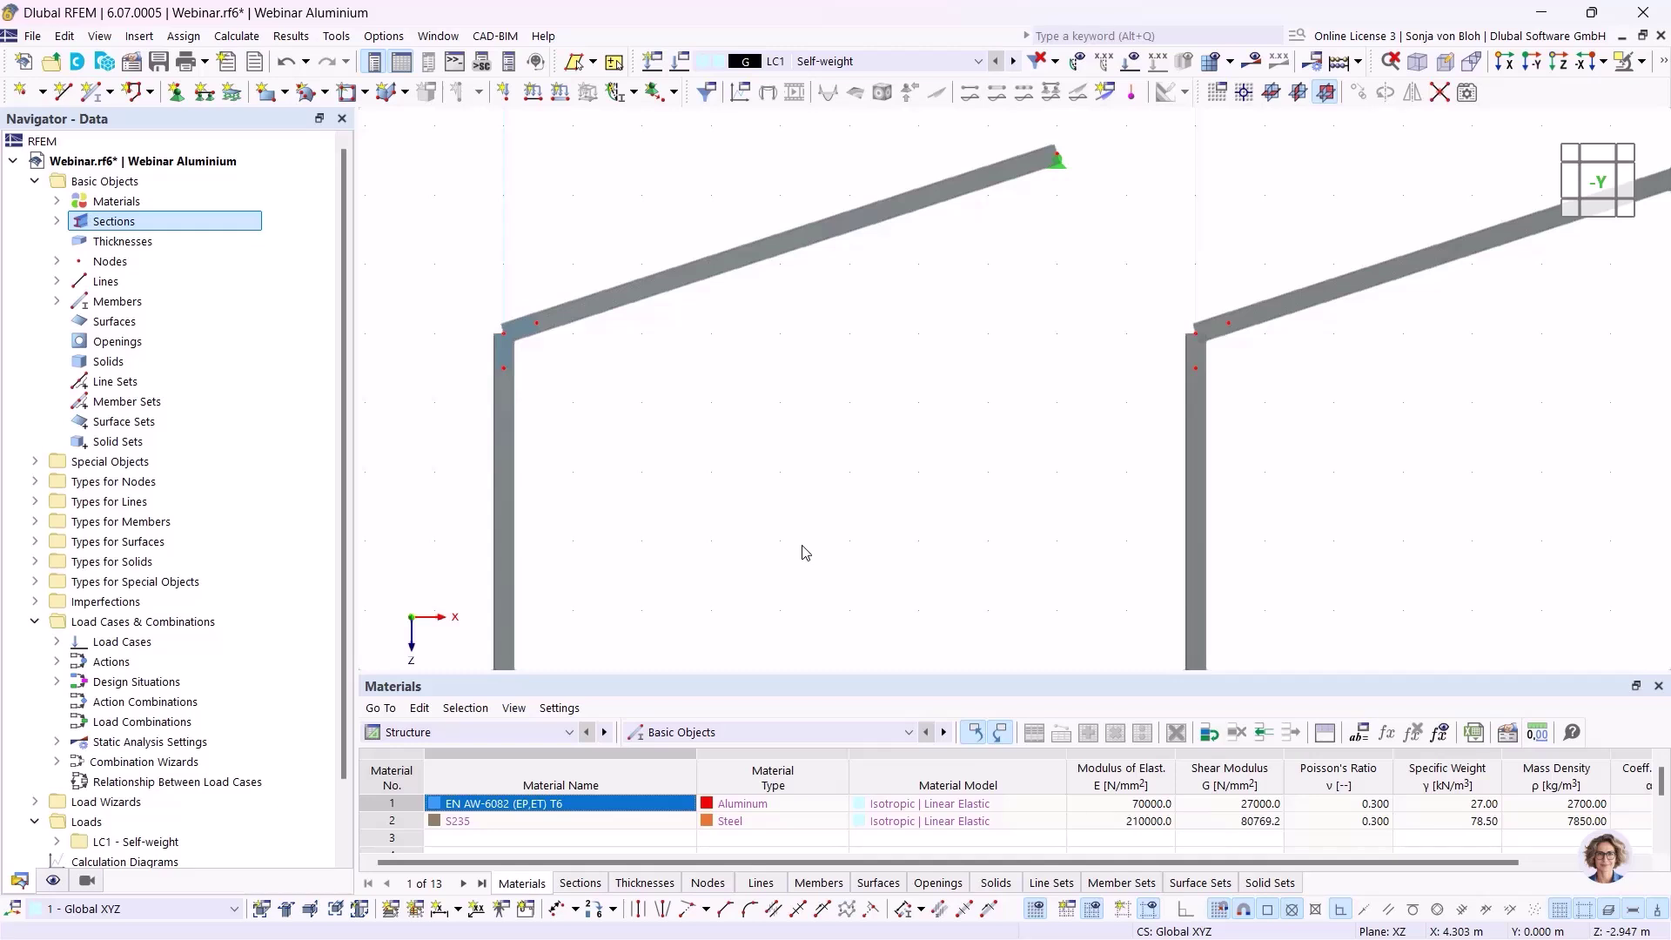
# Step: Deactivate the active self-weight in load case LC1, Self-weight
pyautogui.click(56, 642)
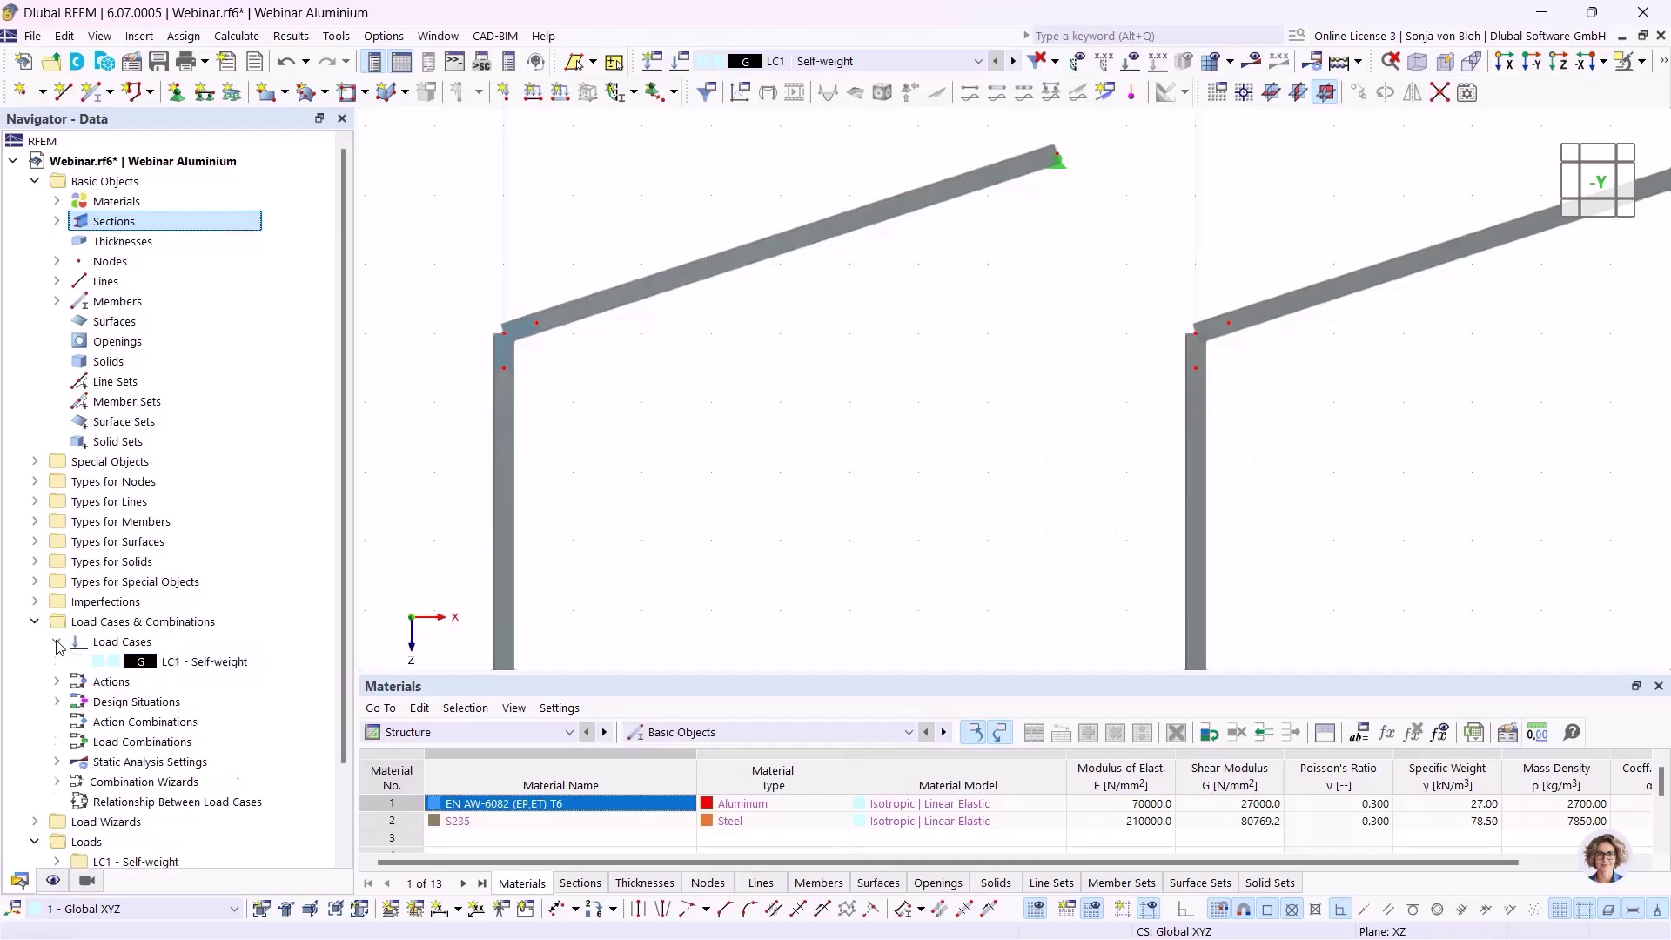
pyautogui.doubleClick(184, 662)
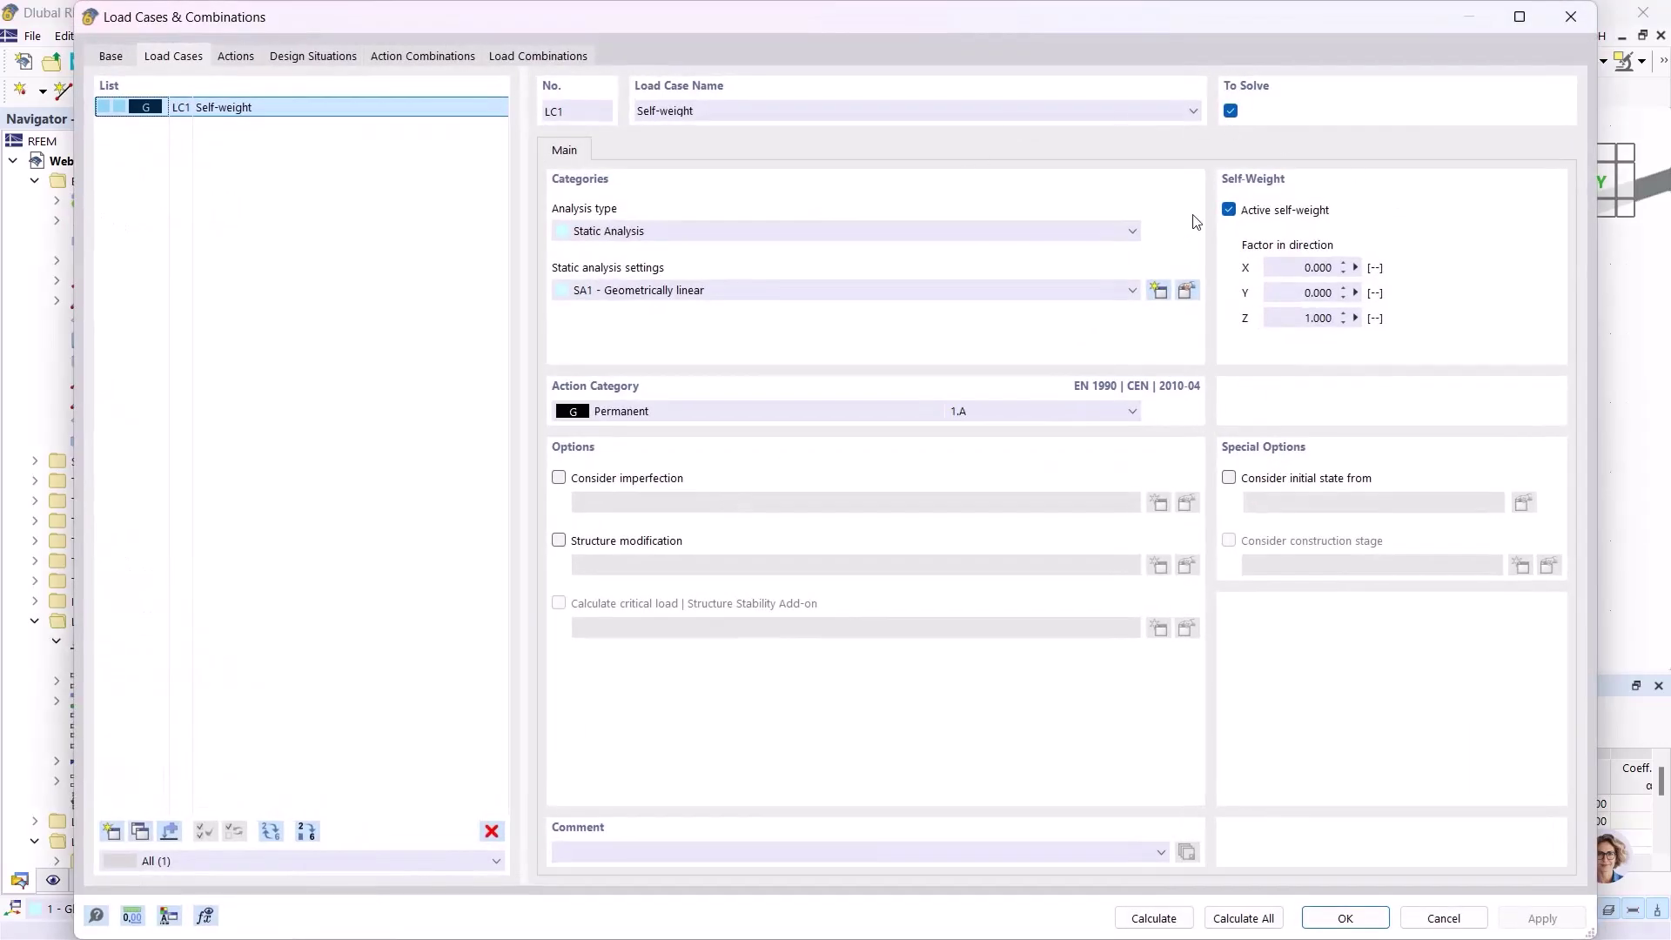
pyautogui.click(1228, 209)
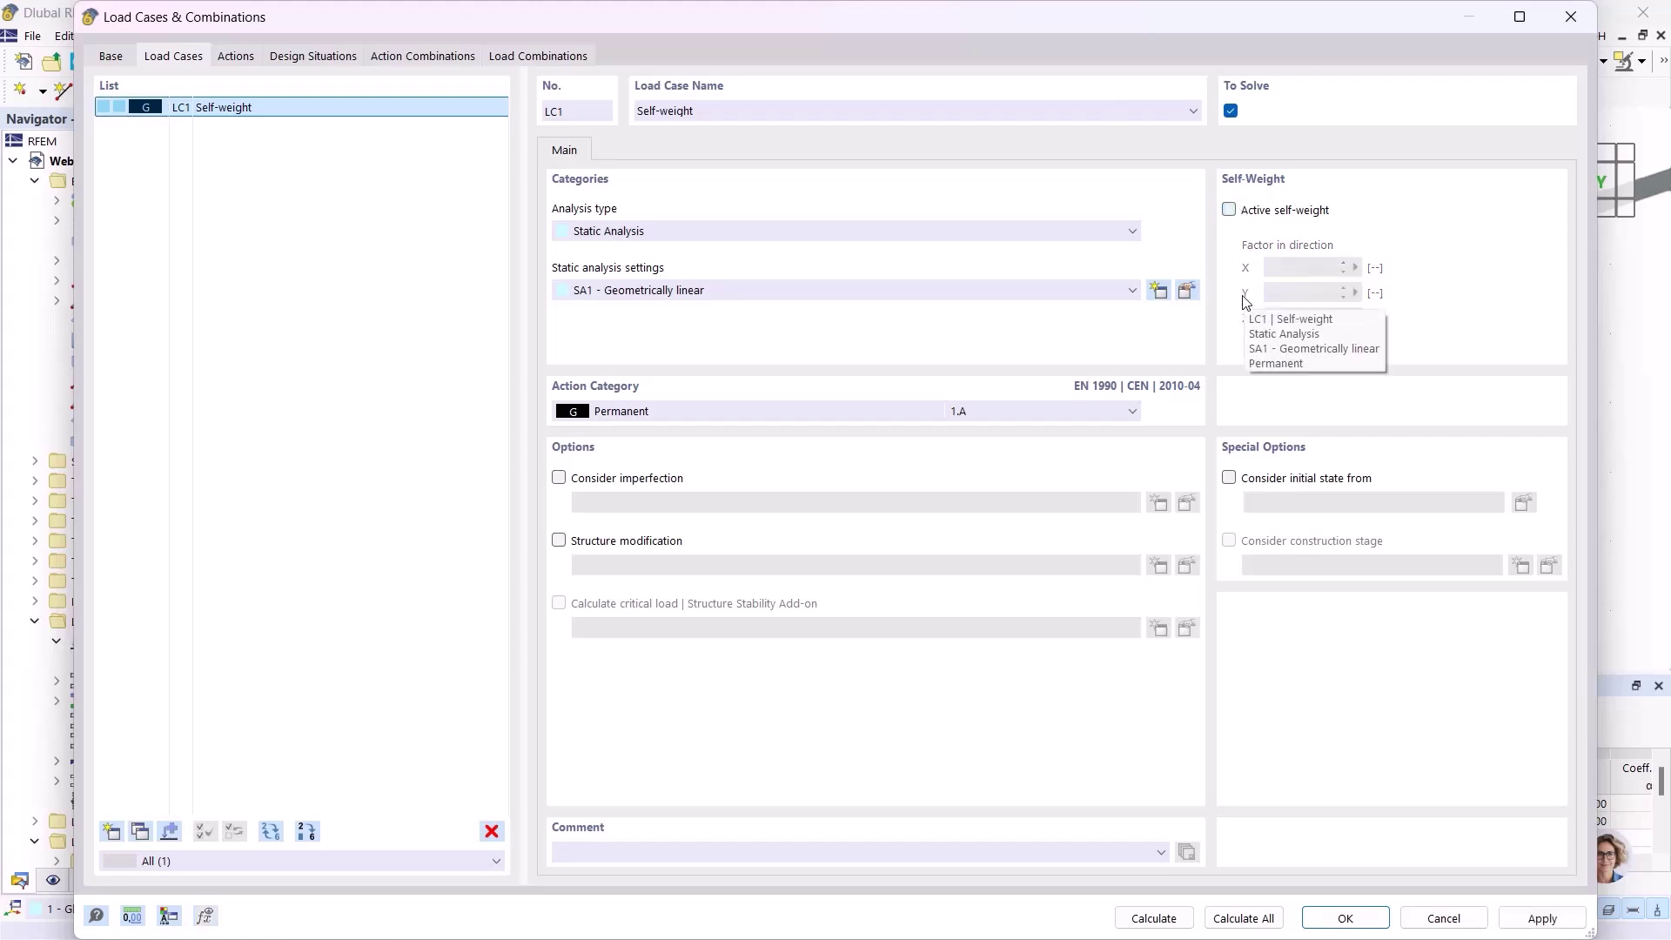
pyautogui.click(1345, 918)
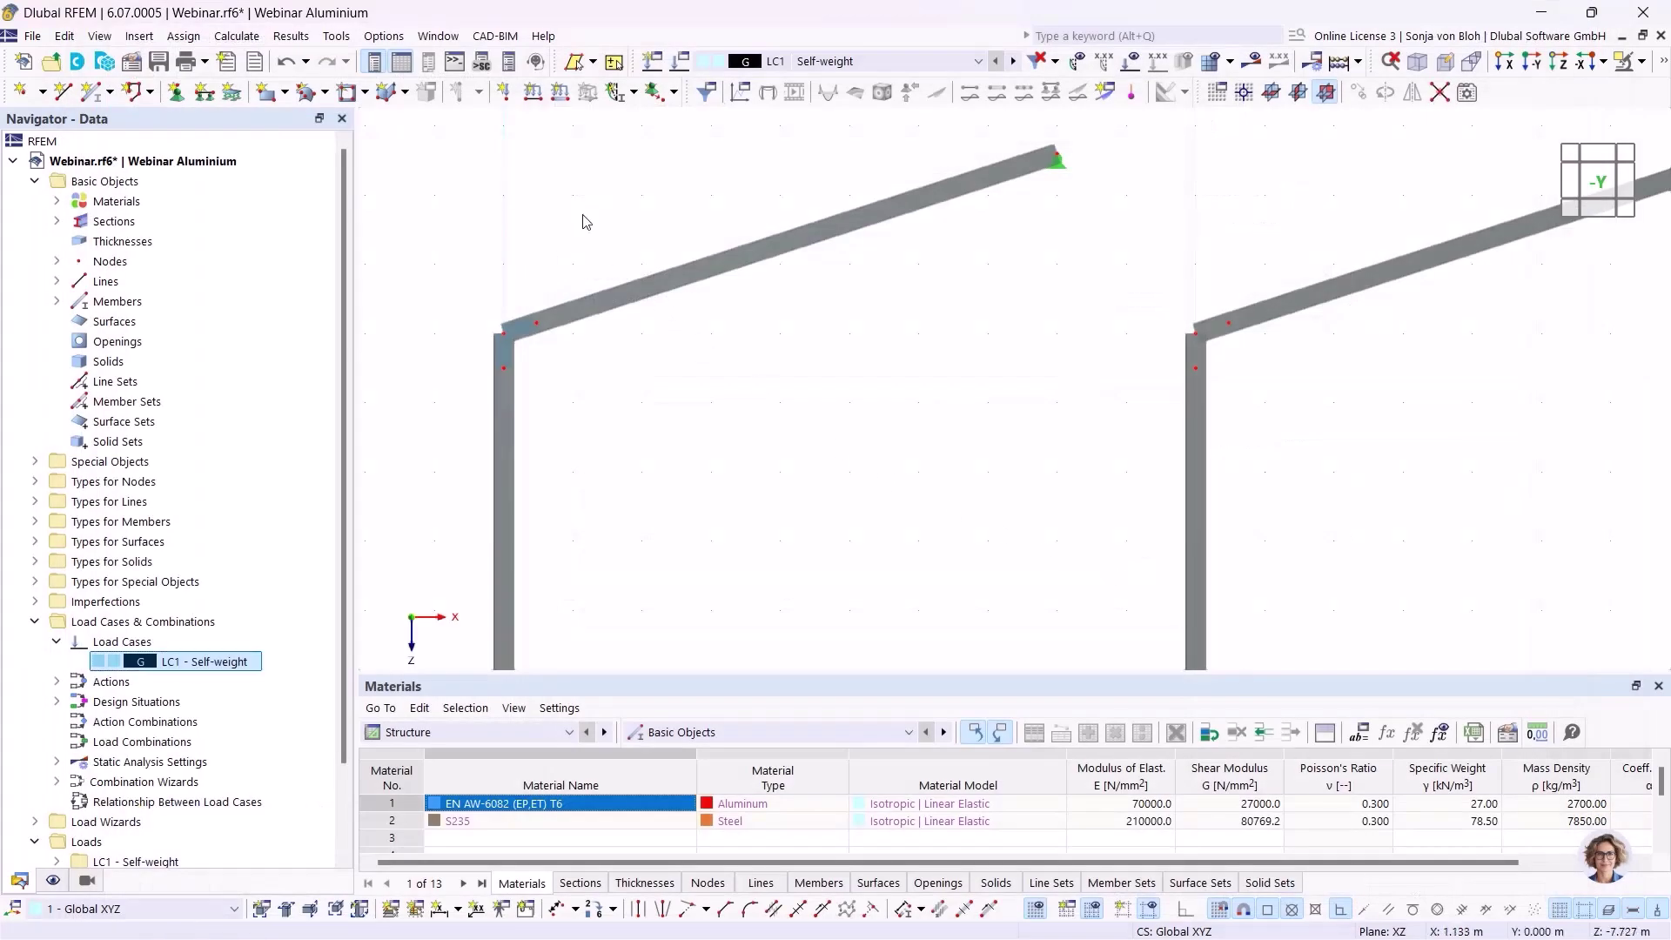
# Step: Apply a uniform 2.6 kN/m member load in LC1, global Z on projected length, to inclined members 2 and 4 of the original frame
pyautogui.click(561, 91)
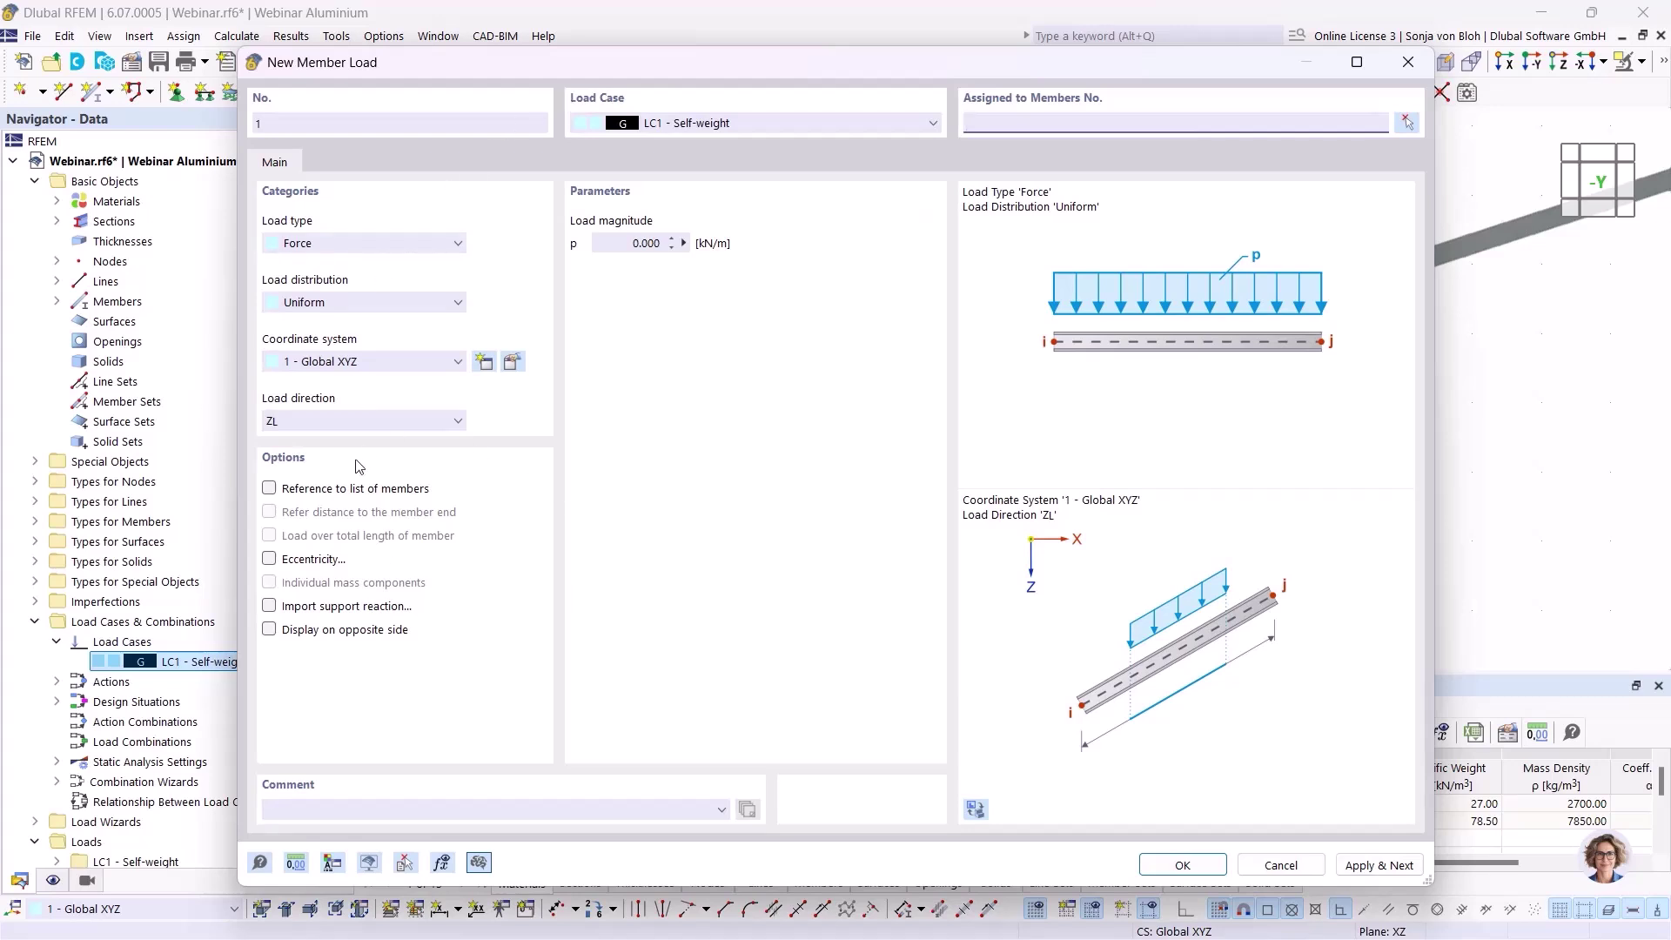
pyautogui.click(446, 426)
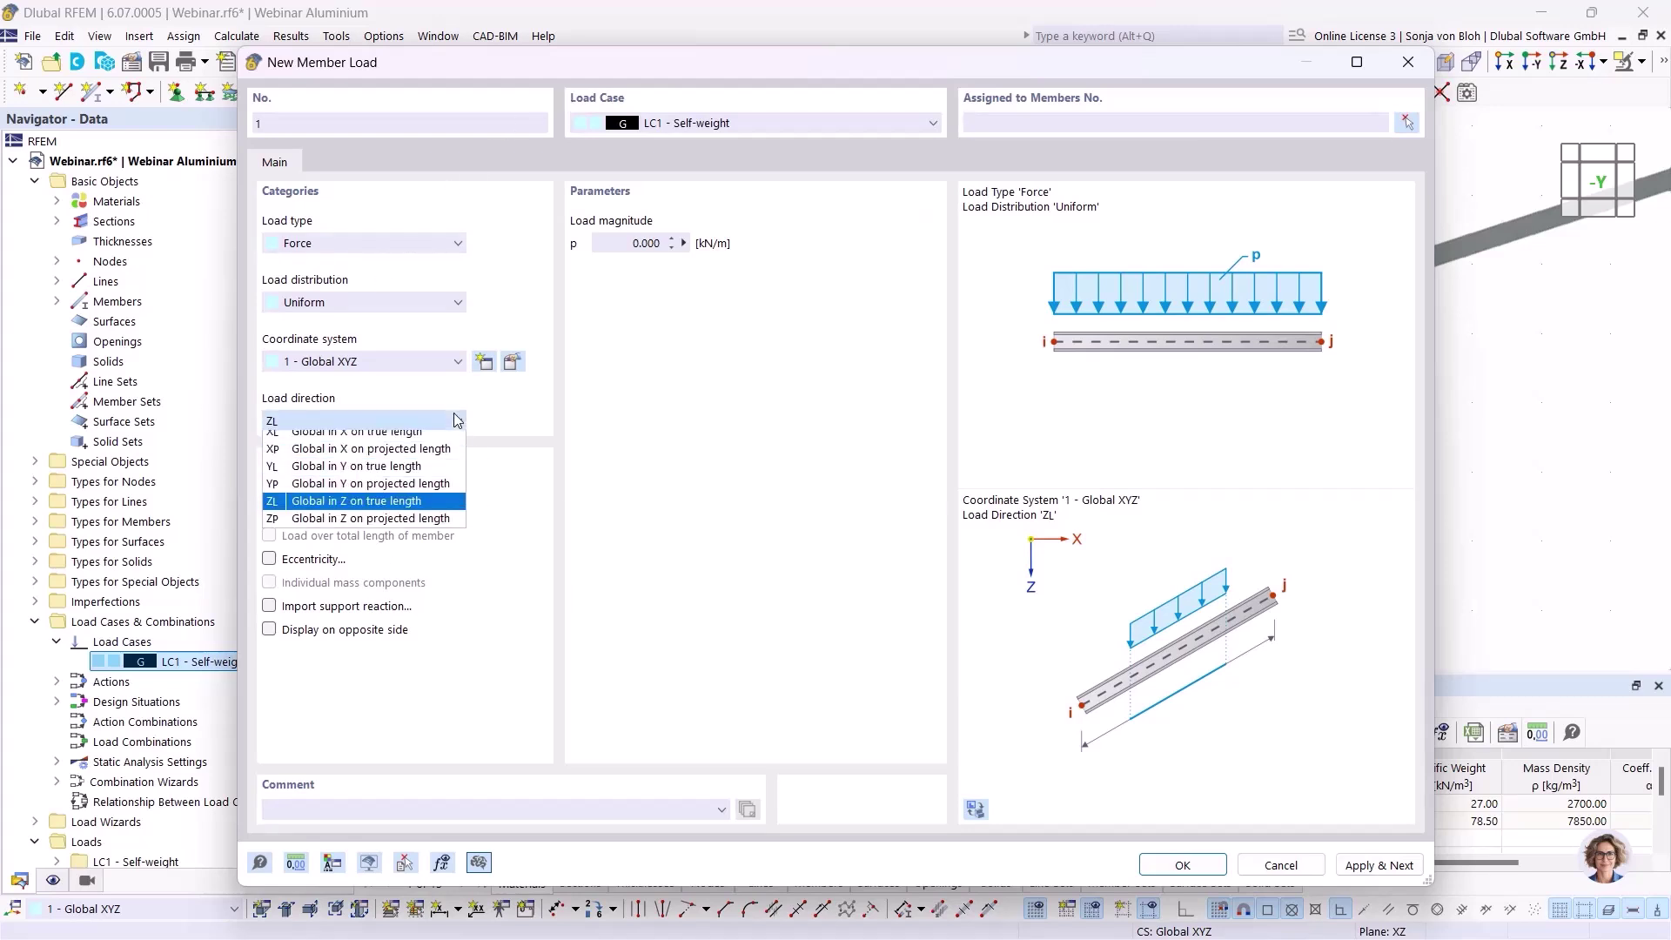
pyautogui.click(369, 526)
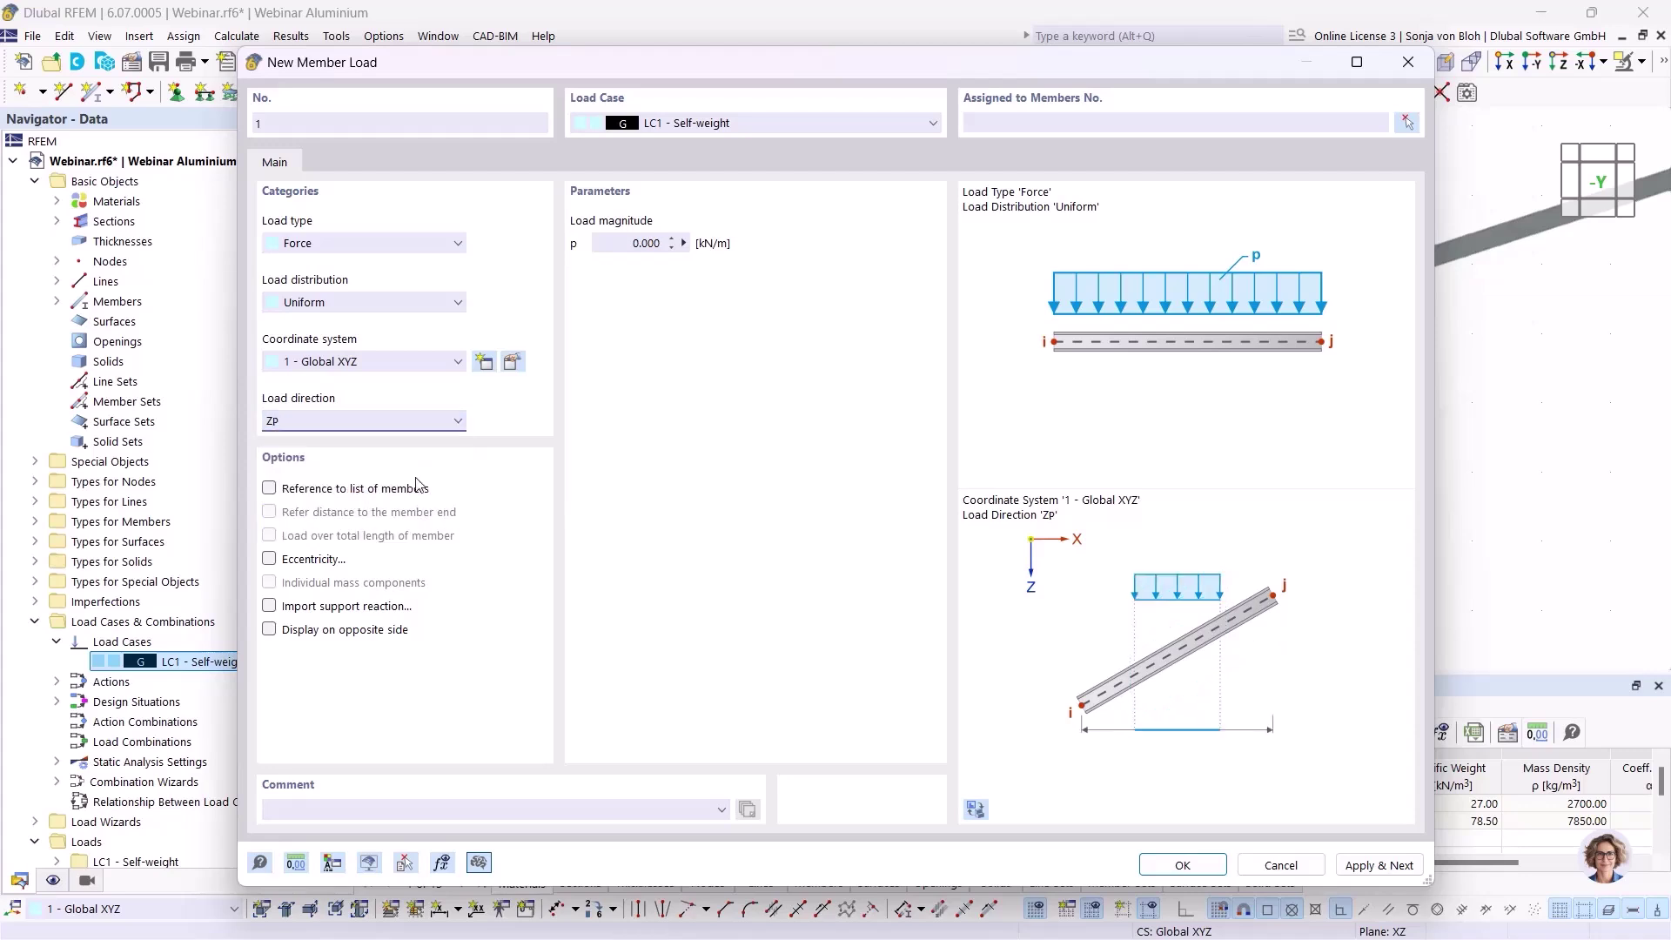
pyautogui.click(629, 244)
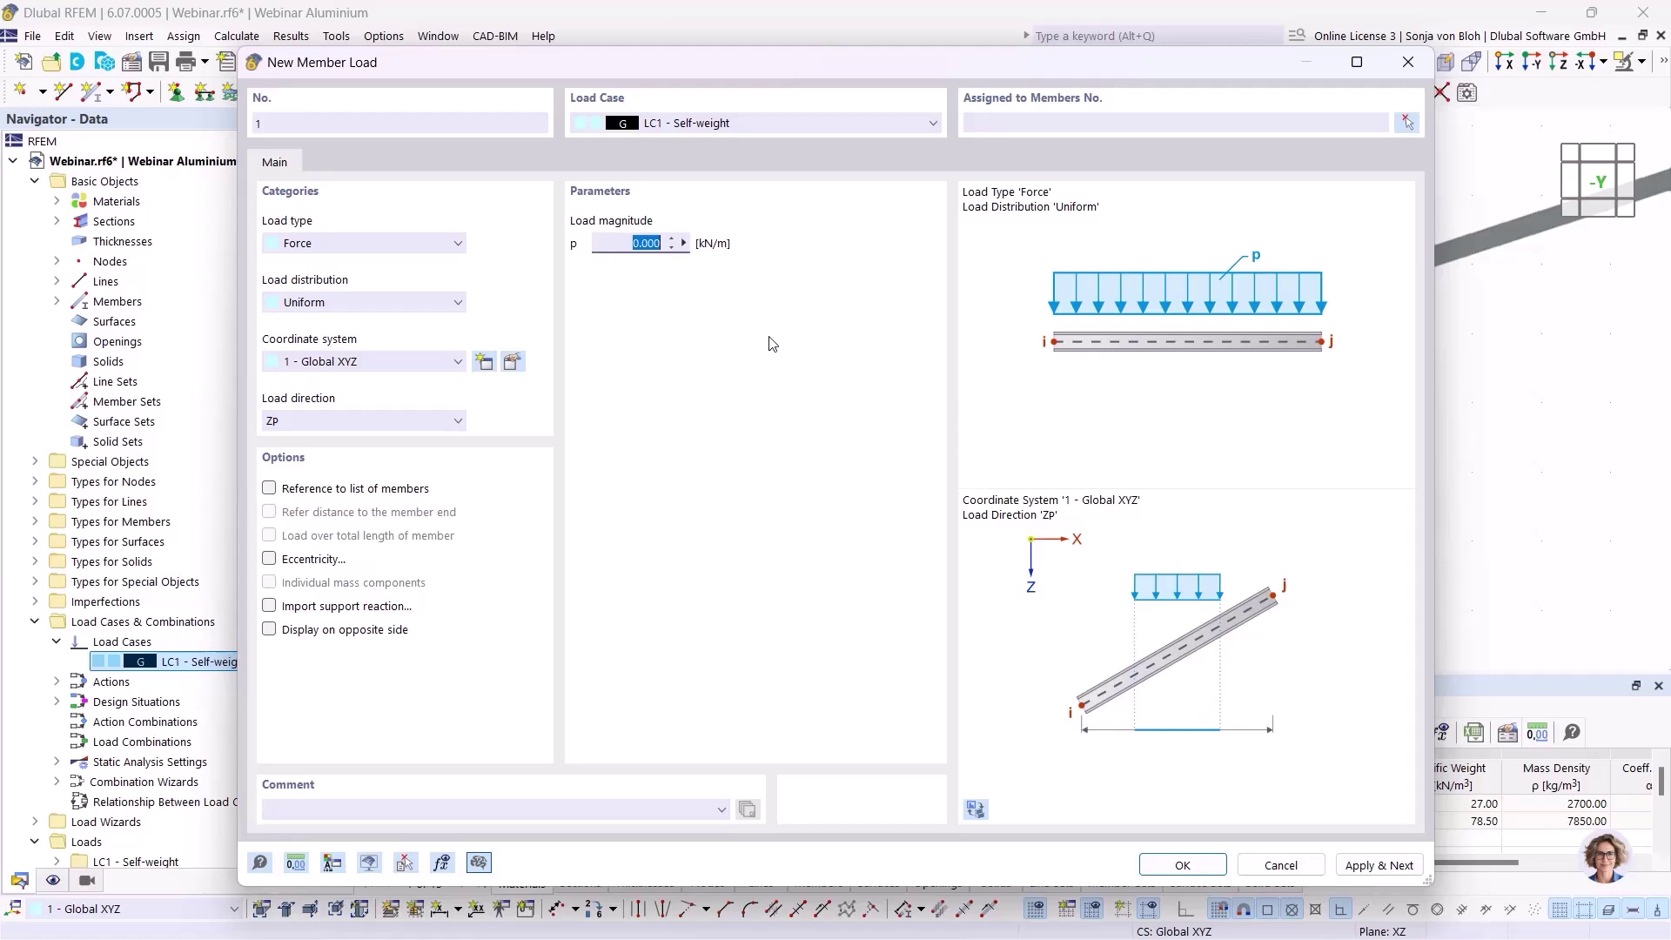
pyautogui.write('2,6')
pyautogui.click(1195, 870)
pyautogui.click(561, 309)
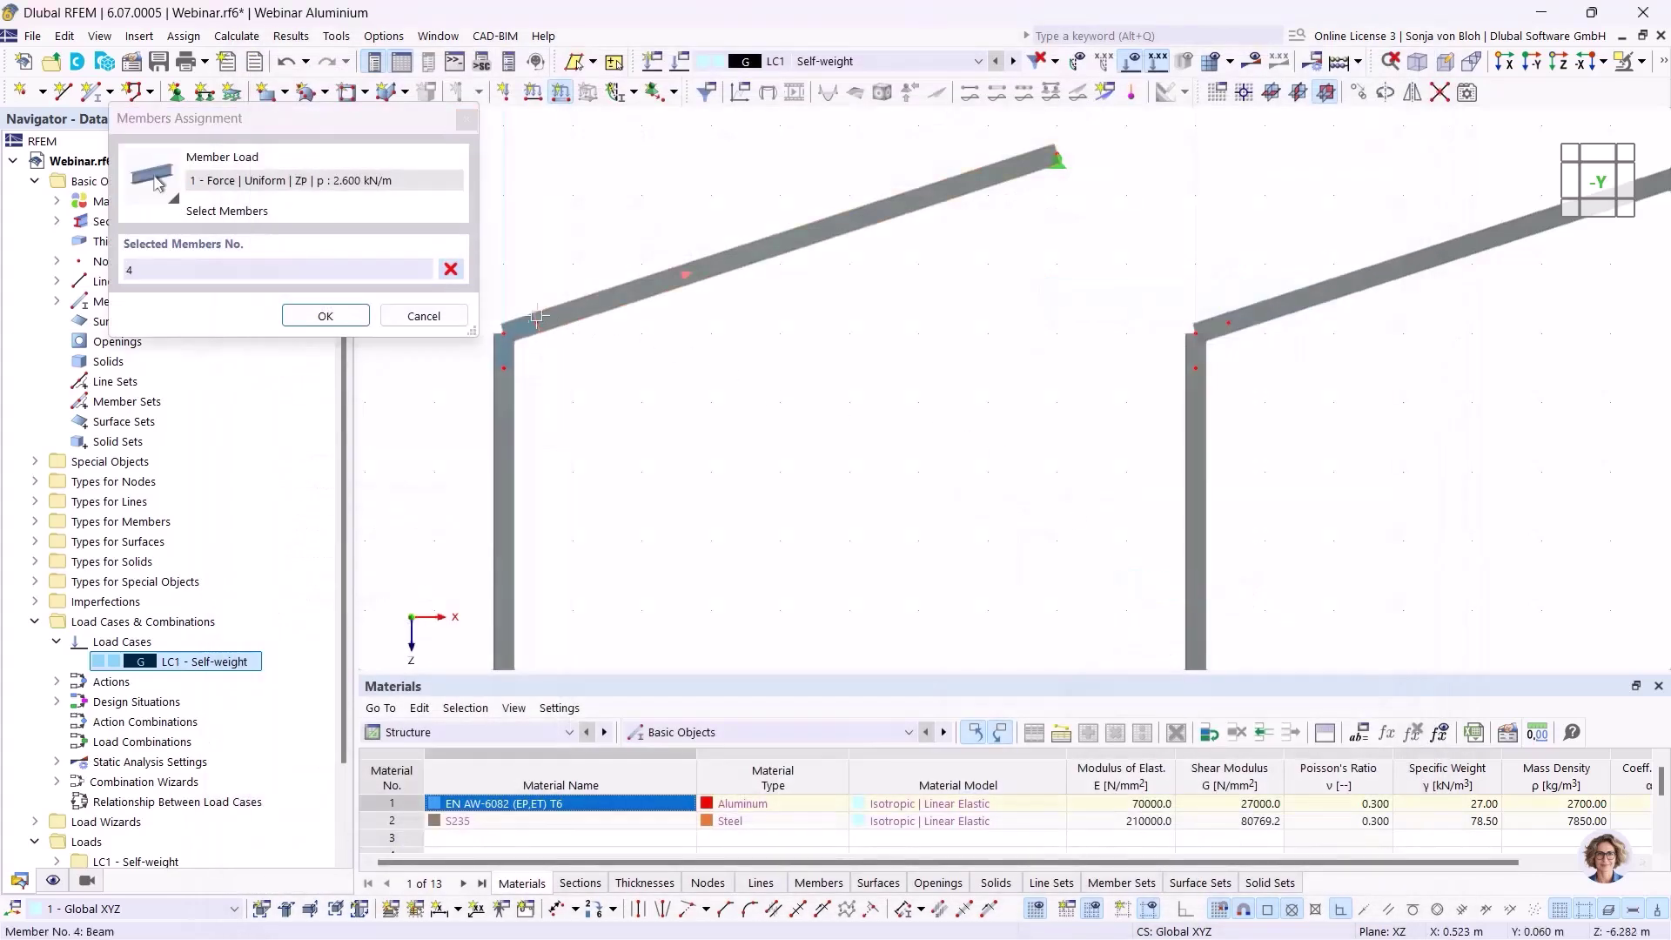
pyautogui.click(521, 328)
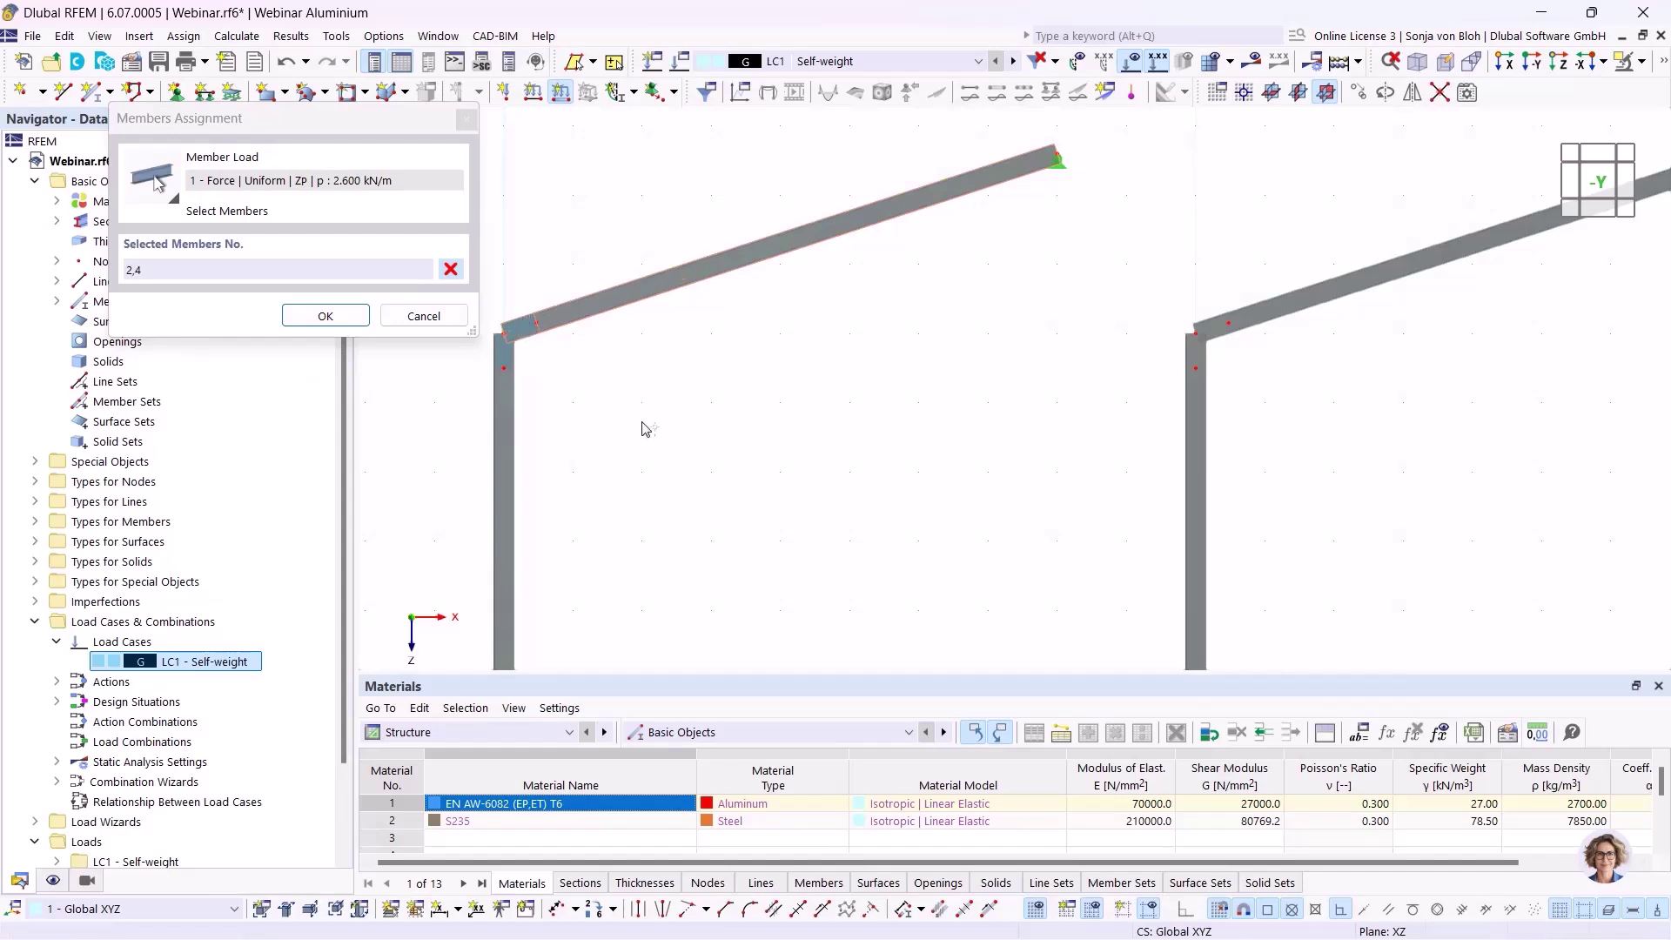
pyautogui.click(329, 315)
# Step: Calculate LC1 and display the axial forces N on the loaded frame's members
pyautogui.scroll(-4, 732, 462)
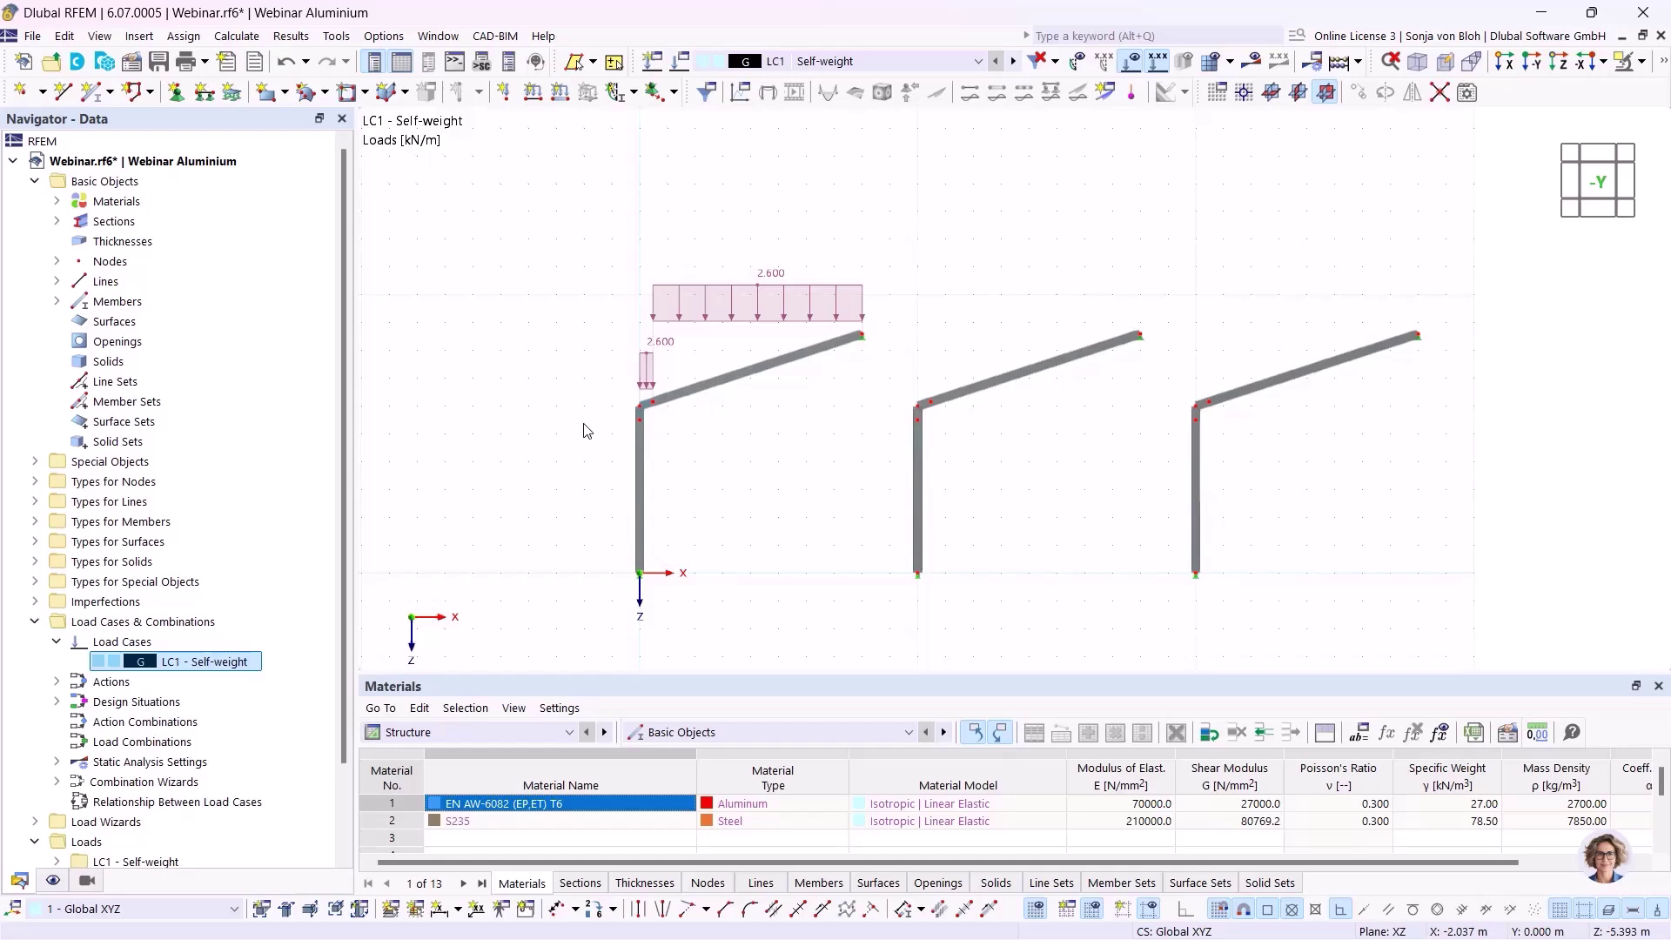
pyautogui.click(1256, 67)
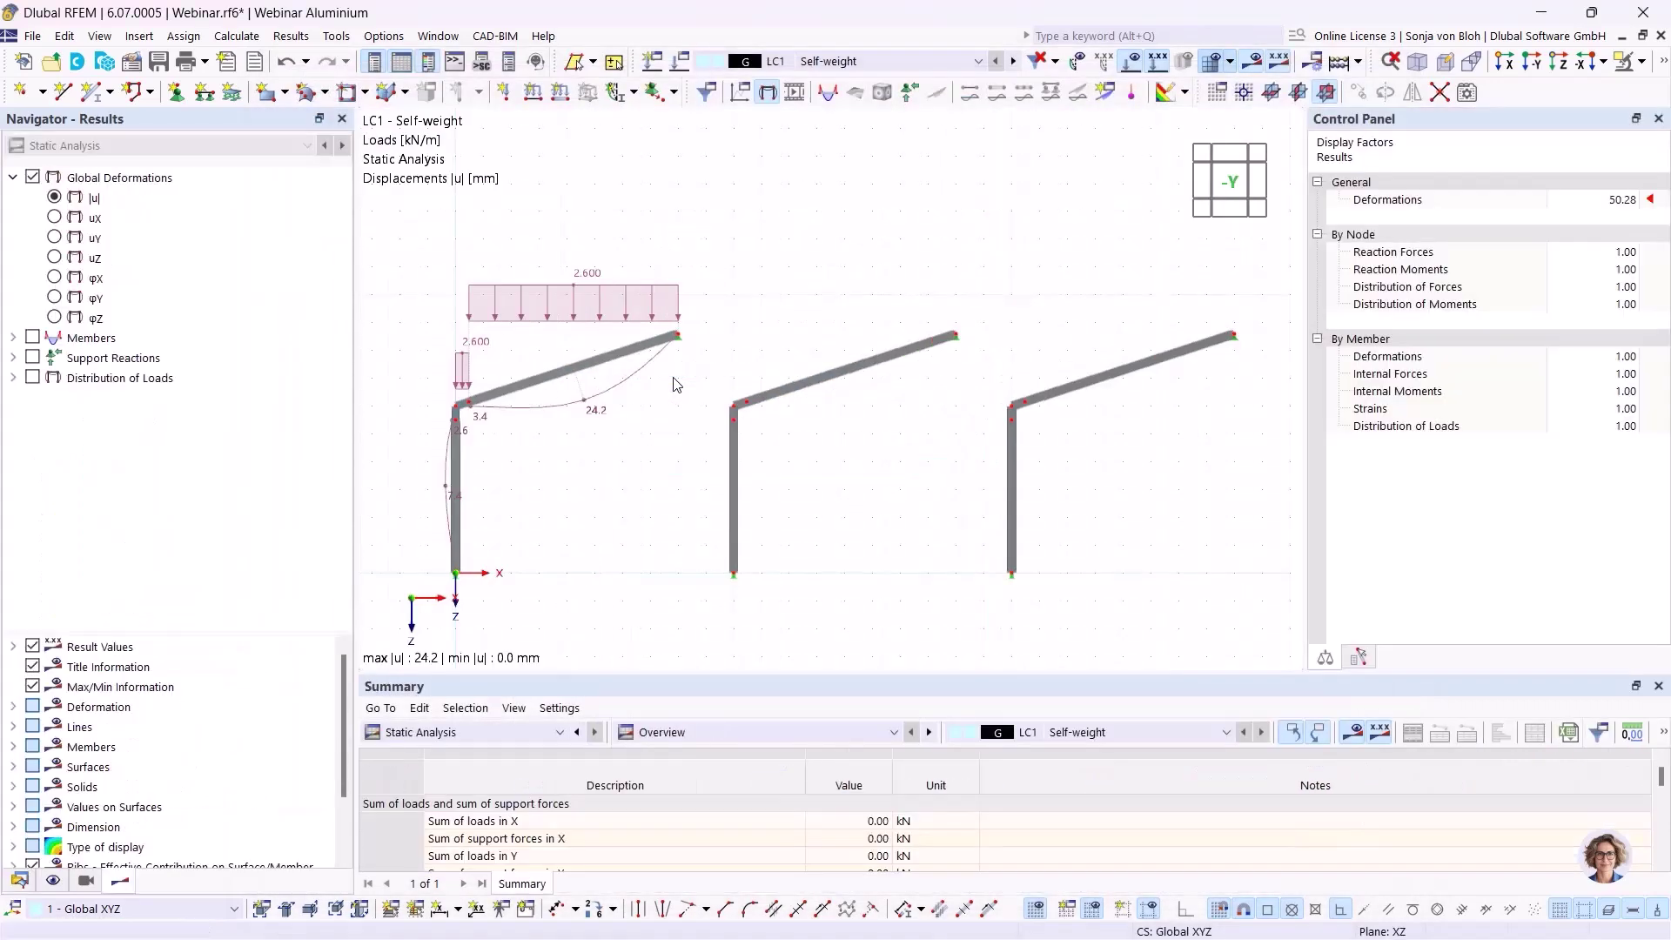
pyautogui.click(14, 338)
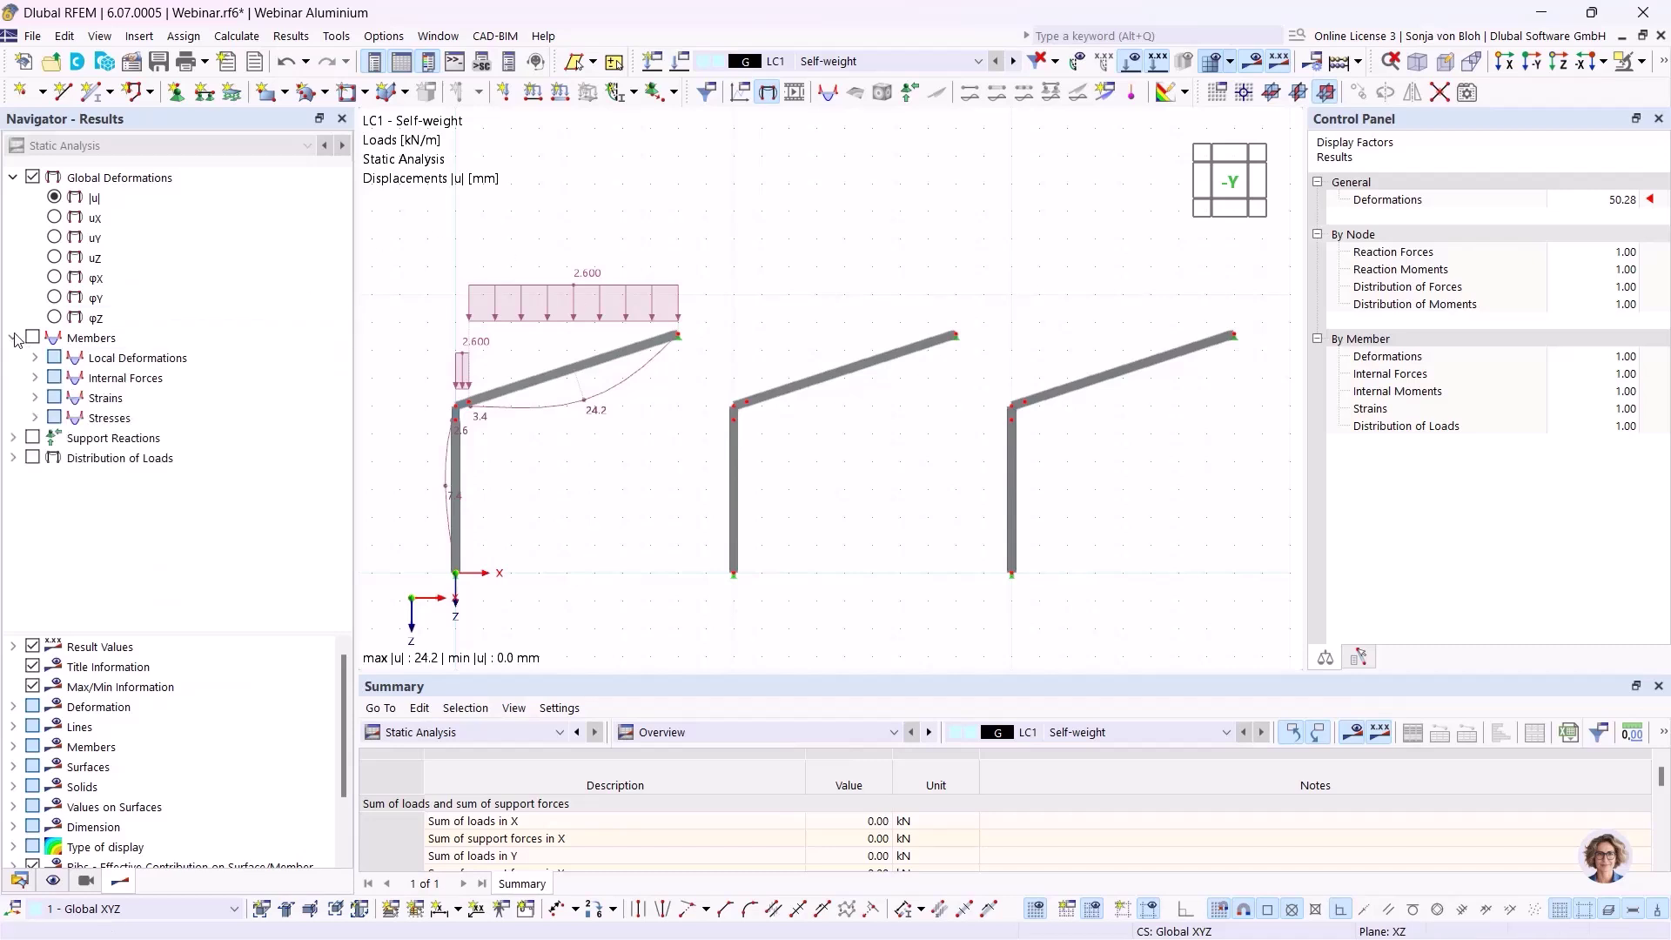
pyautogui.click(35, 378)
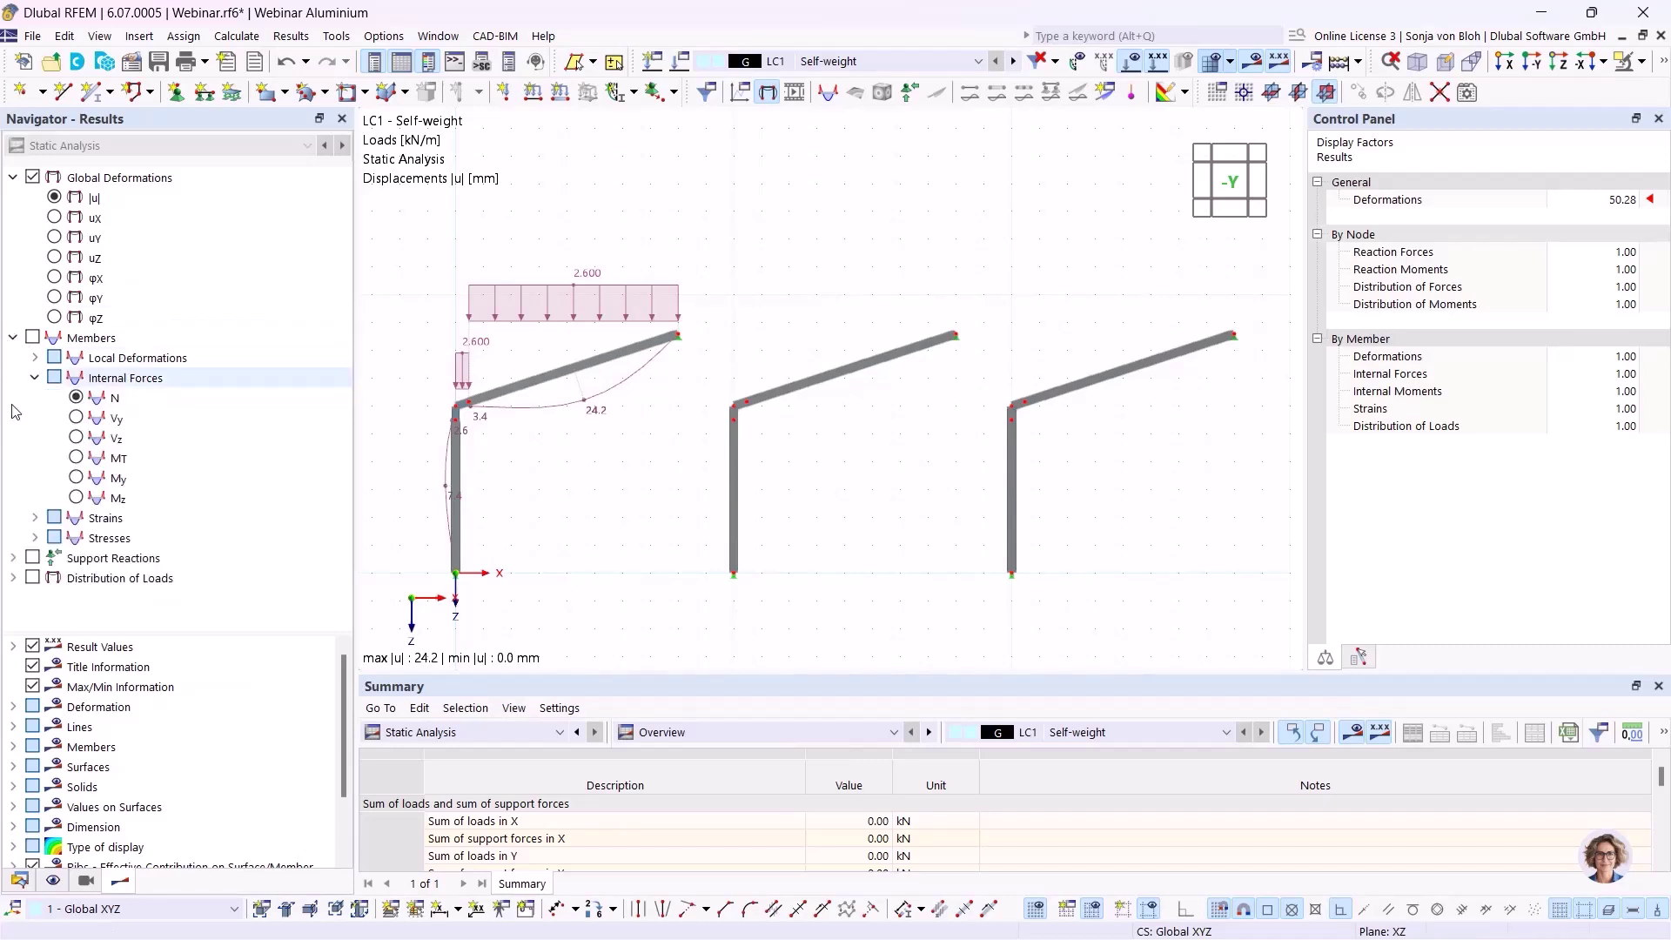
pyautogui.moveTo(537, 546); pyautogui.dragTo(735, 498, button='middle')
pyautogui.scroll(2, 712, 409)
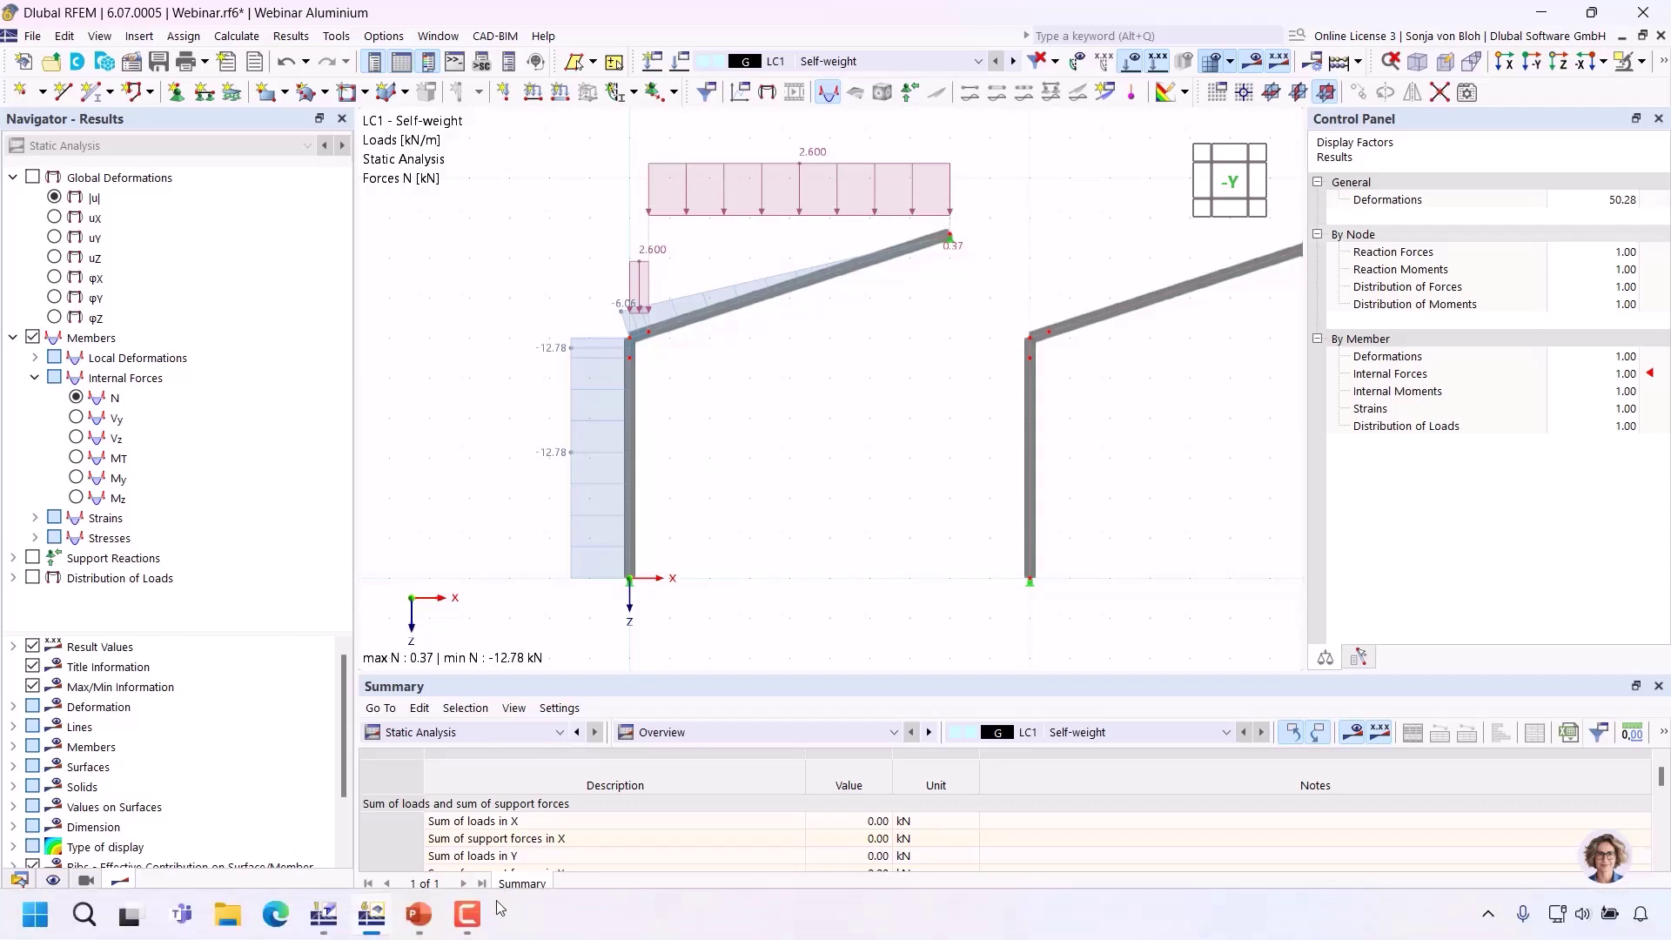
# Step: Switch to the PowerPoint slideshow and advance to the Line release slide
pyautogui.moveTo(424, 919)
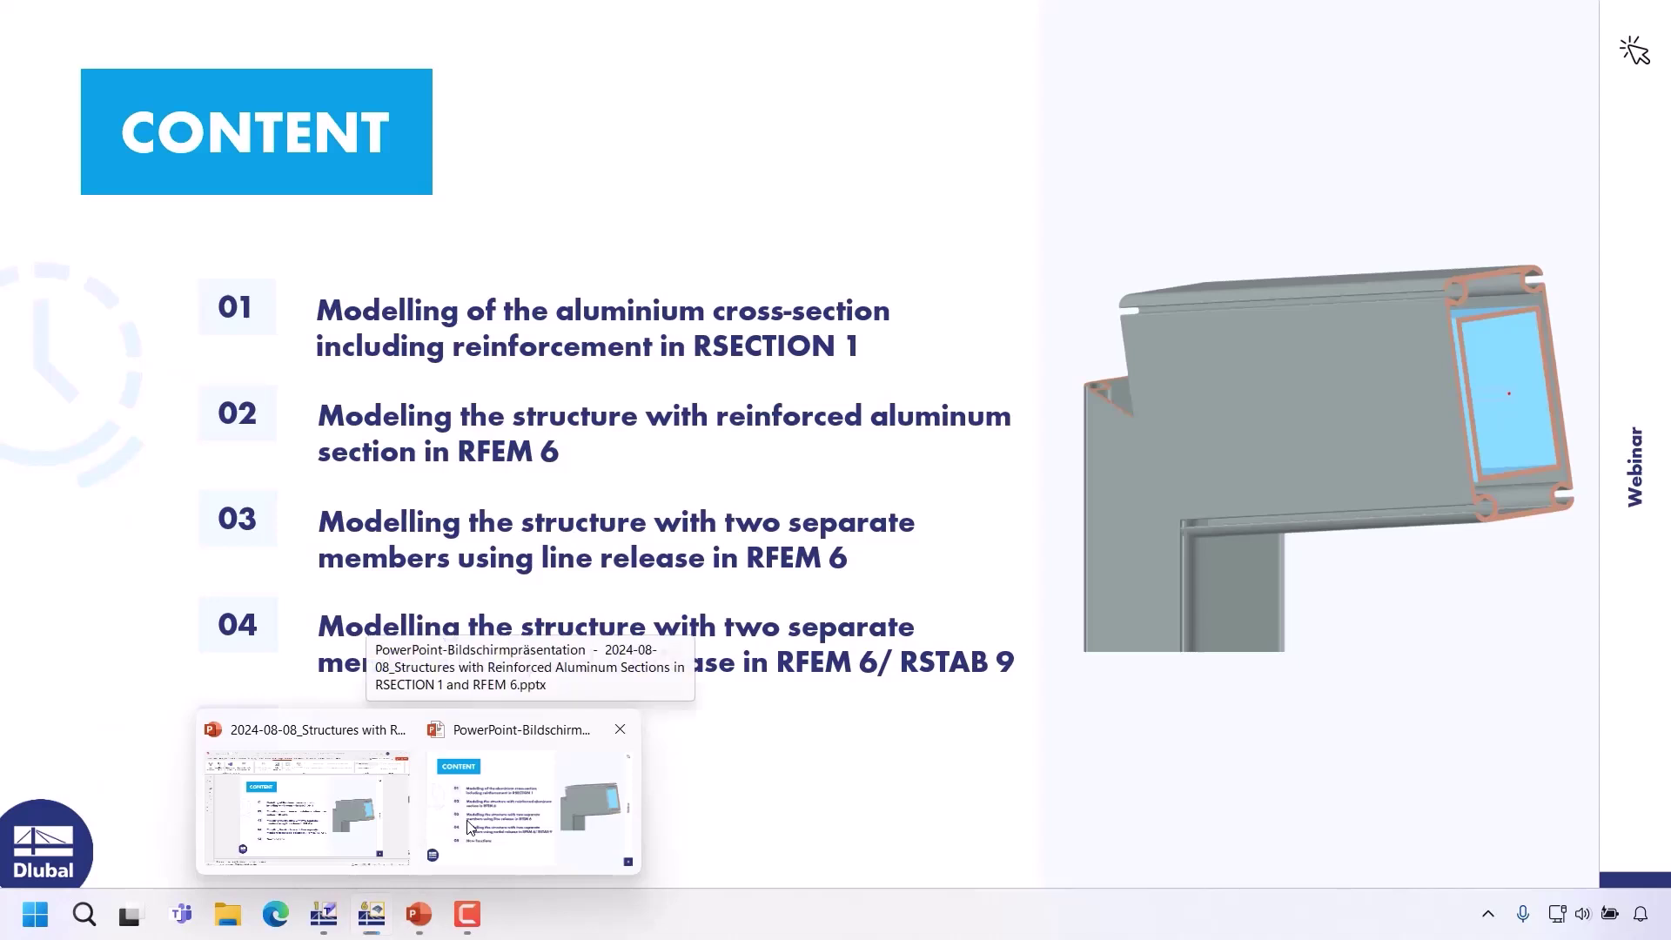
pyautogui.click(470, 826)
pyautogui.press('Right')
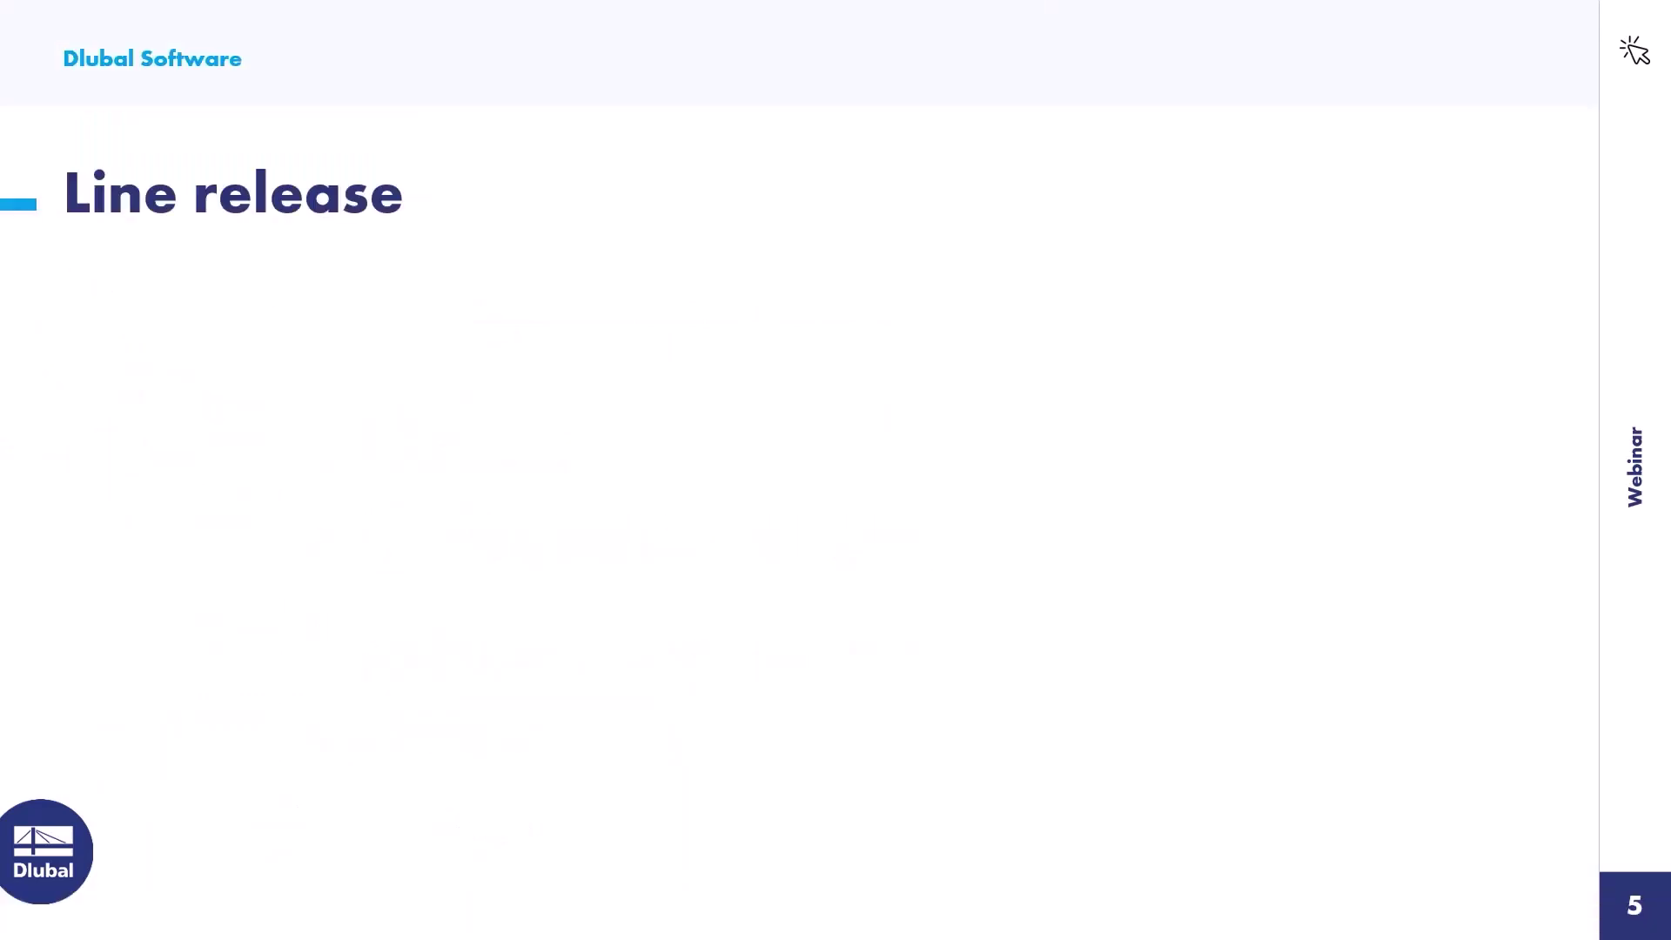
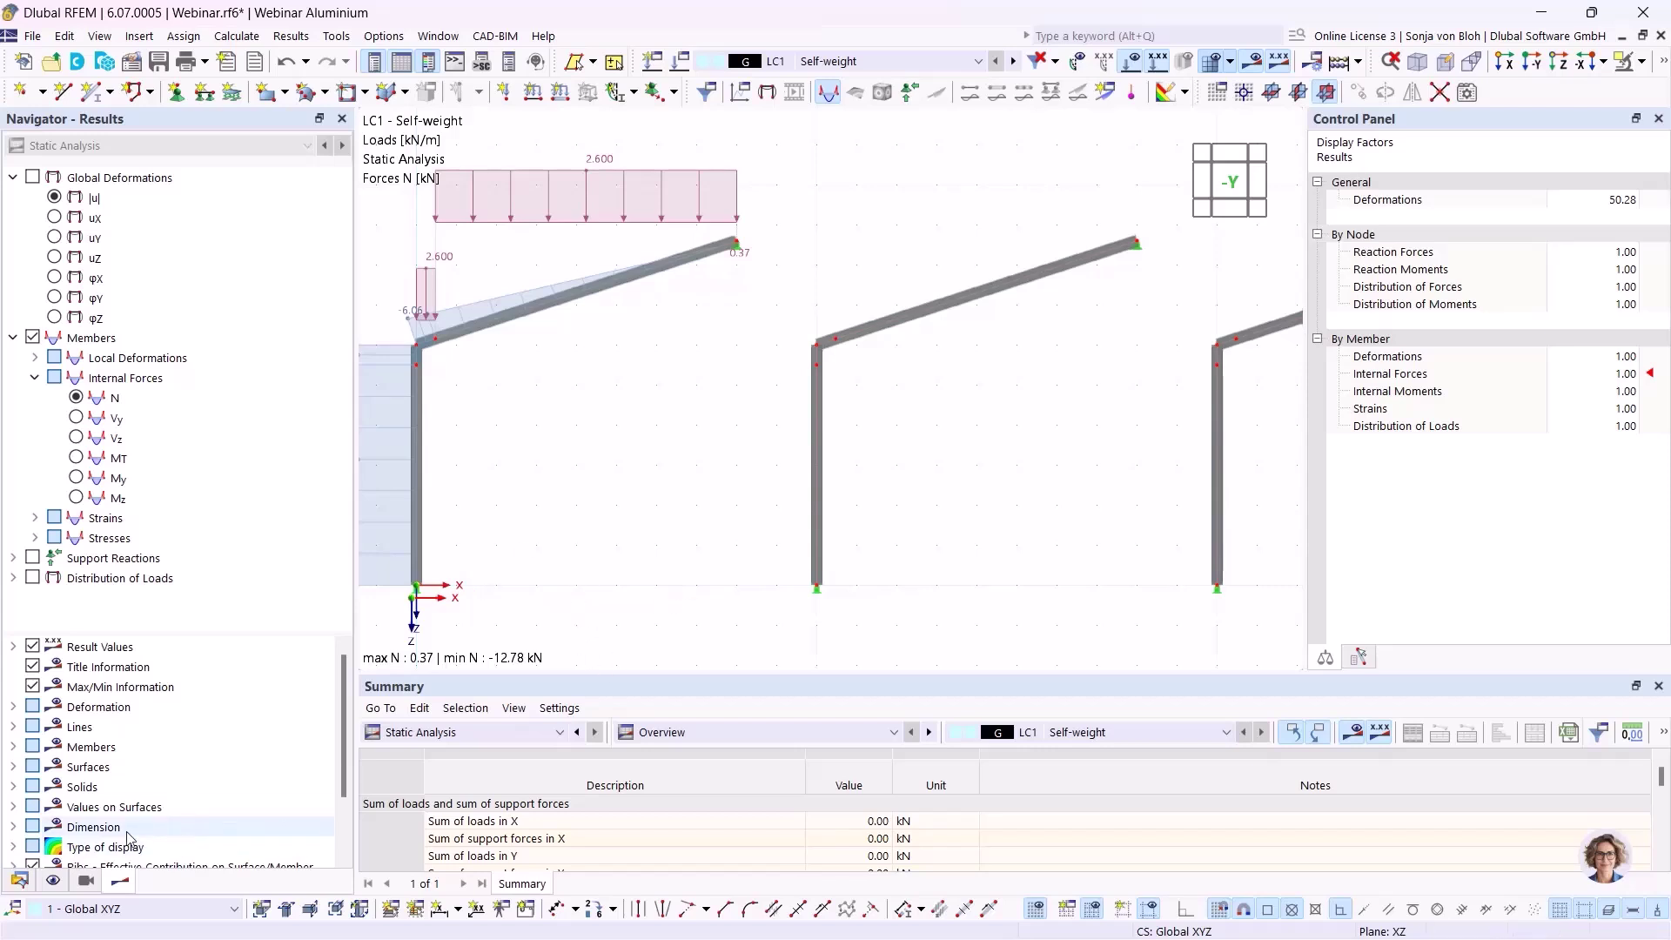
# Step: Return to RFEM, start a new line release and assign it to the second frame's two 0.5 m corner lines, 6 and 7
pyautogui.click(19, 880)
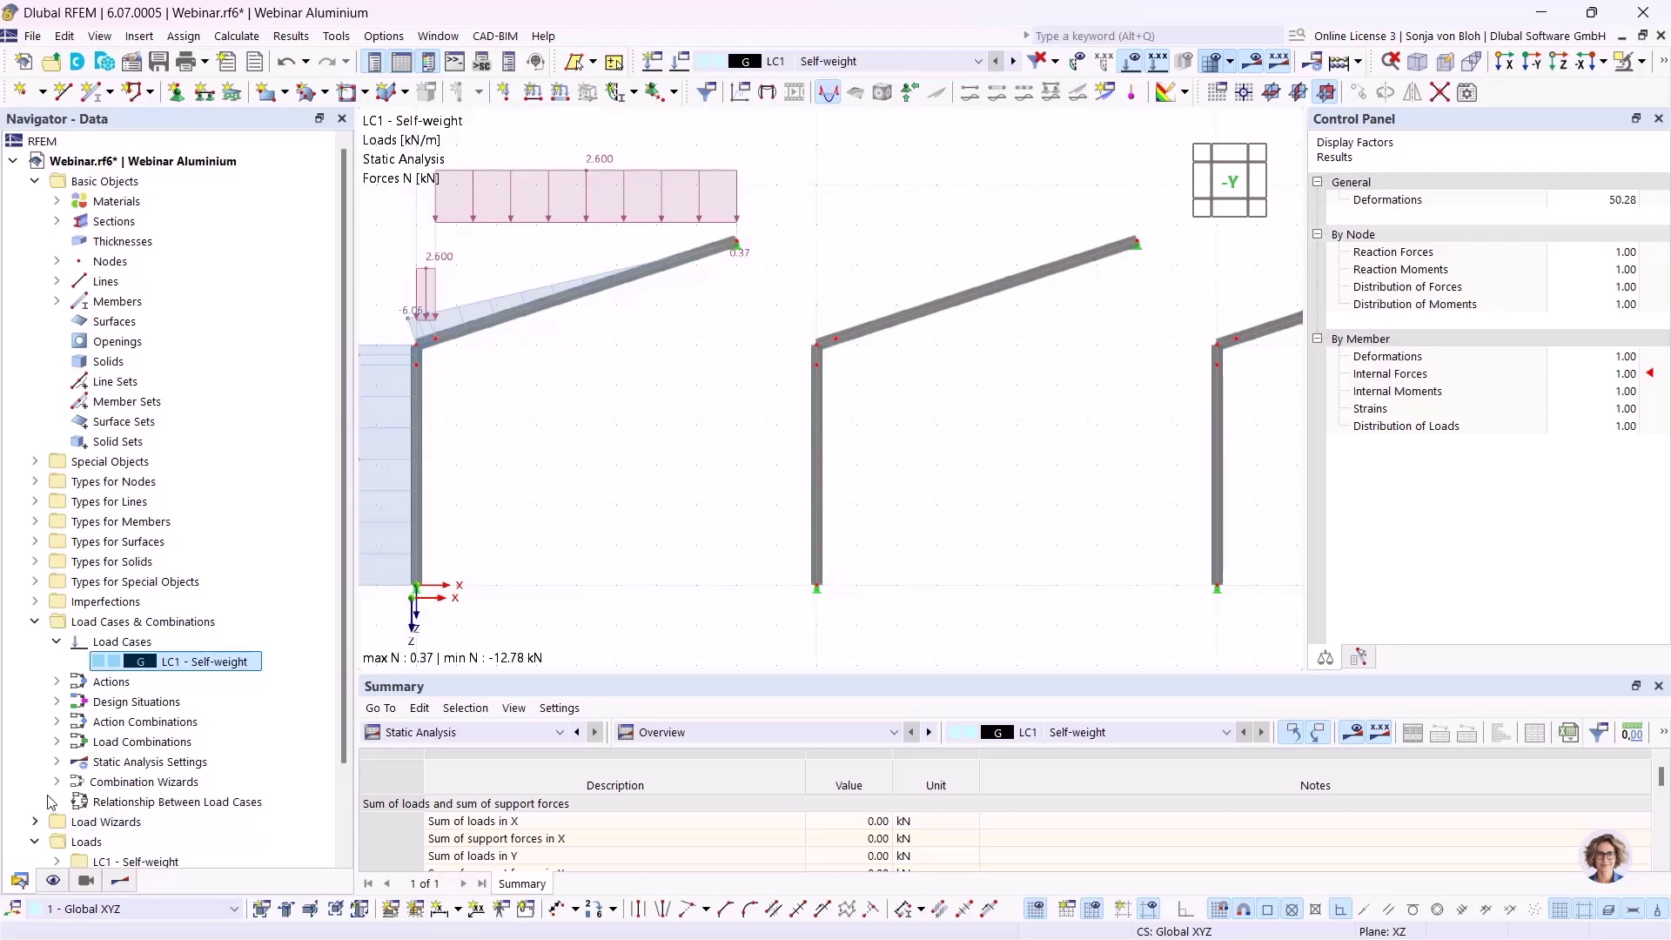
pyautogui.click(34, 463)
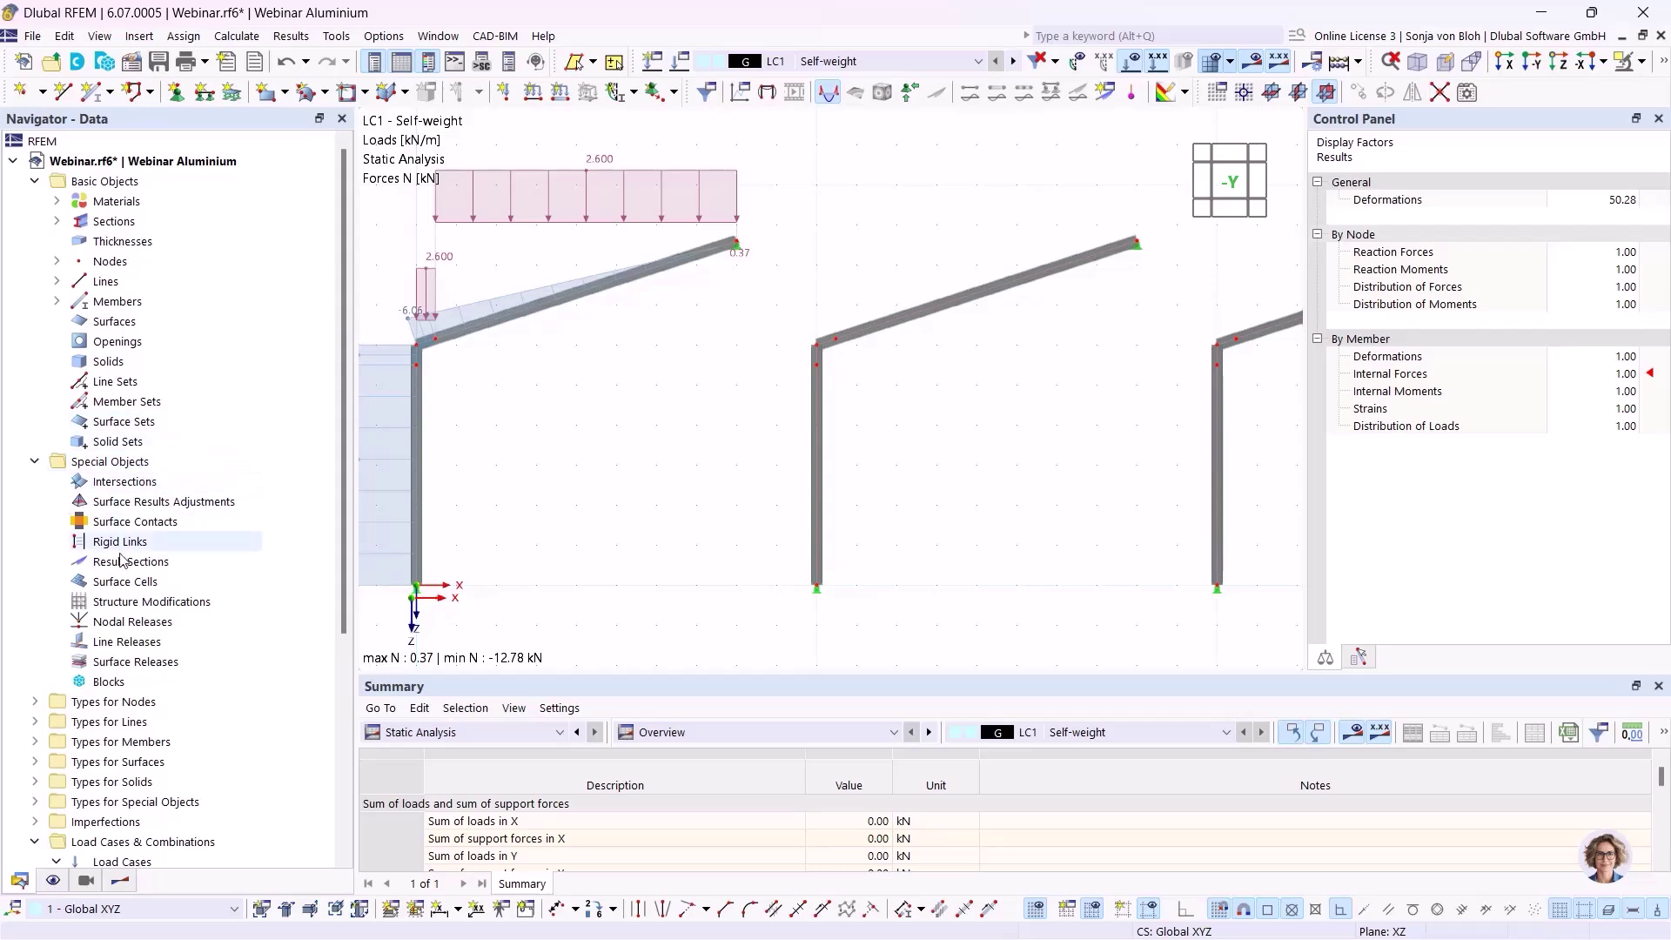
pyautogui.click(125, 643)
pyautogui.rightClick(124, 642)
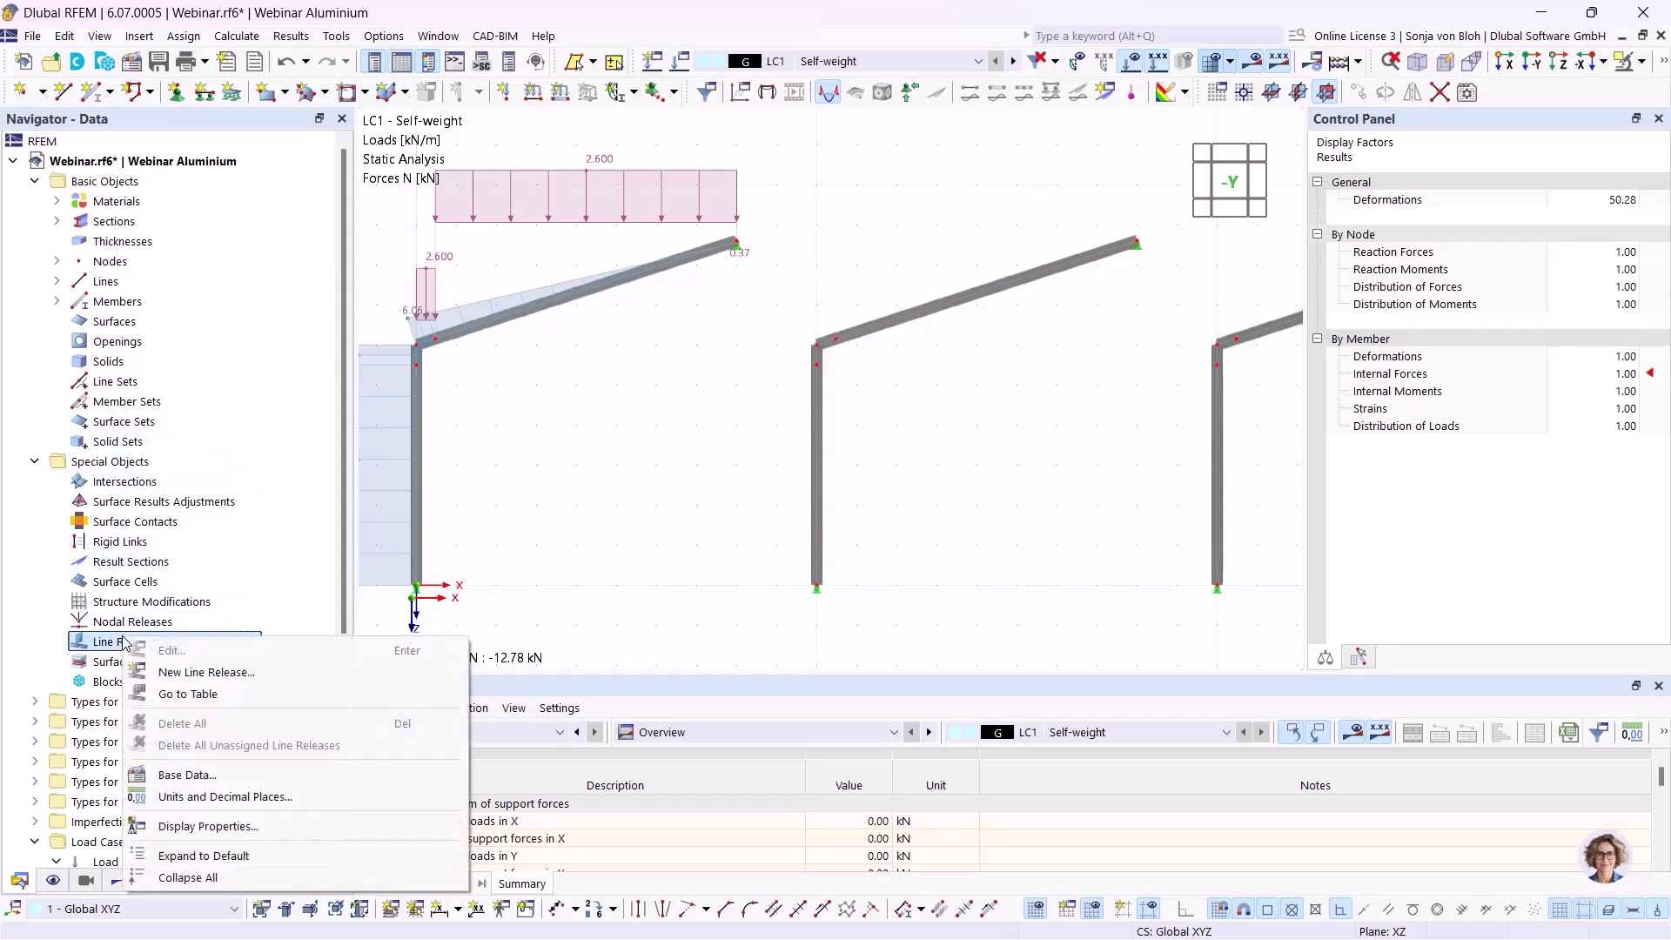
pyautogui.click(209, 674)
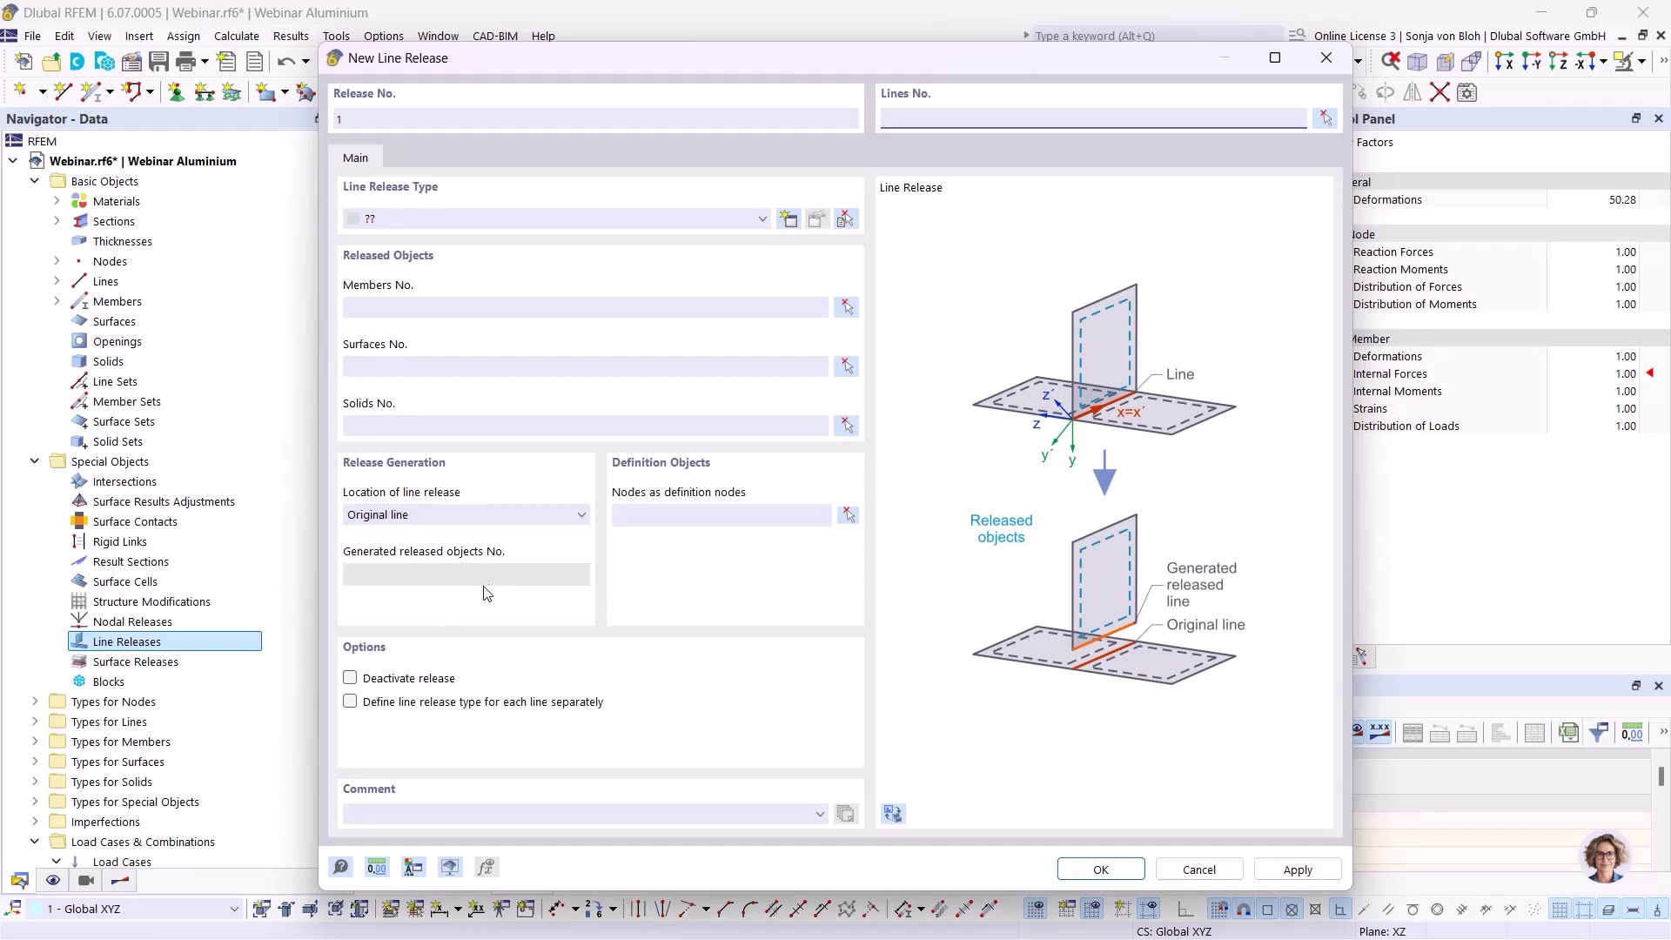
pyautogui.click(1326, 118)
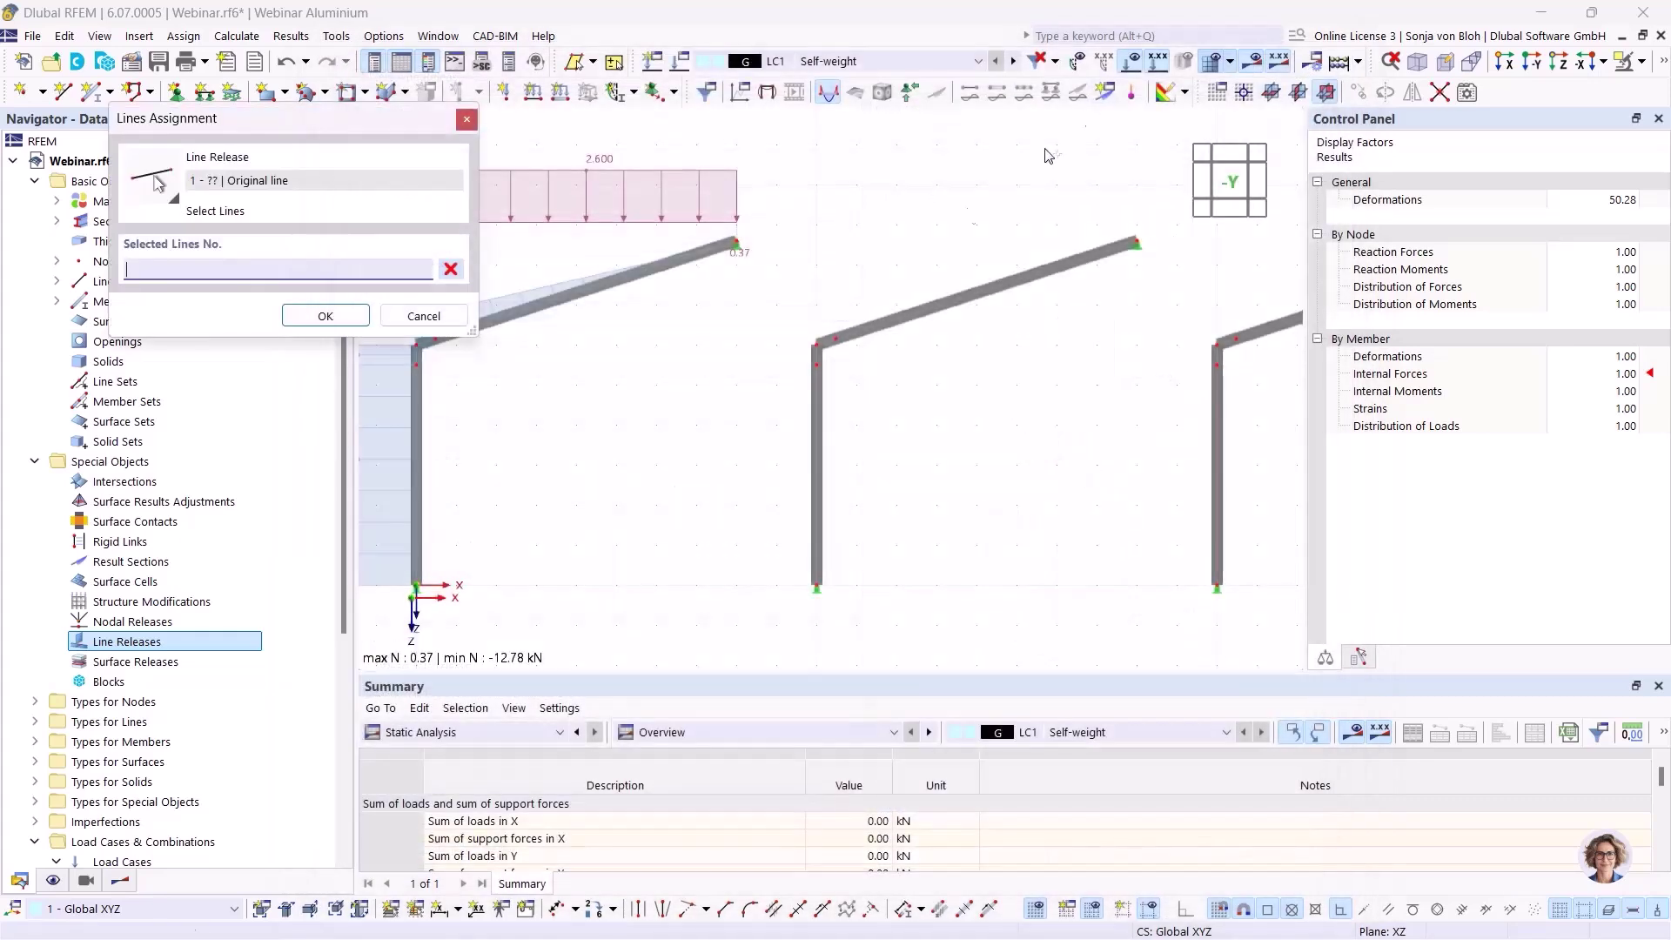
pyautogui.scroll(3, 816, 348)
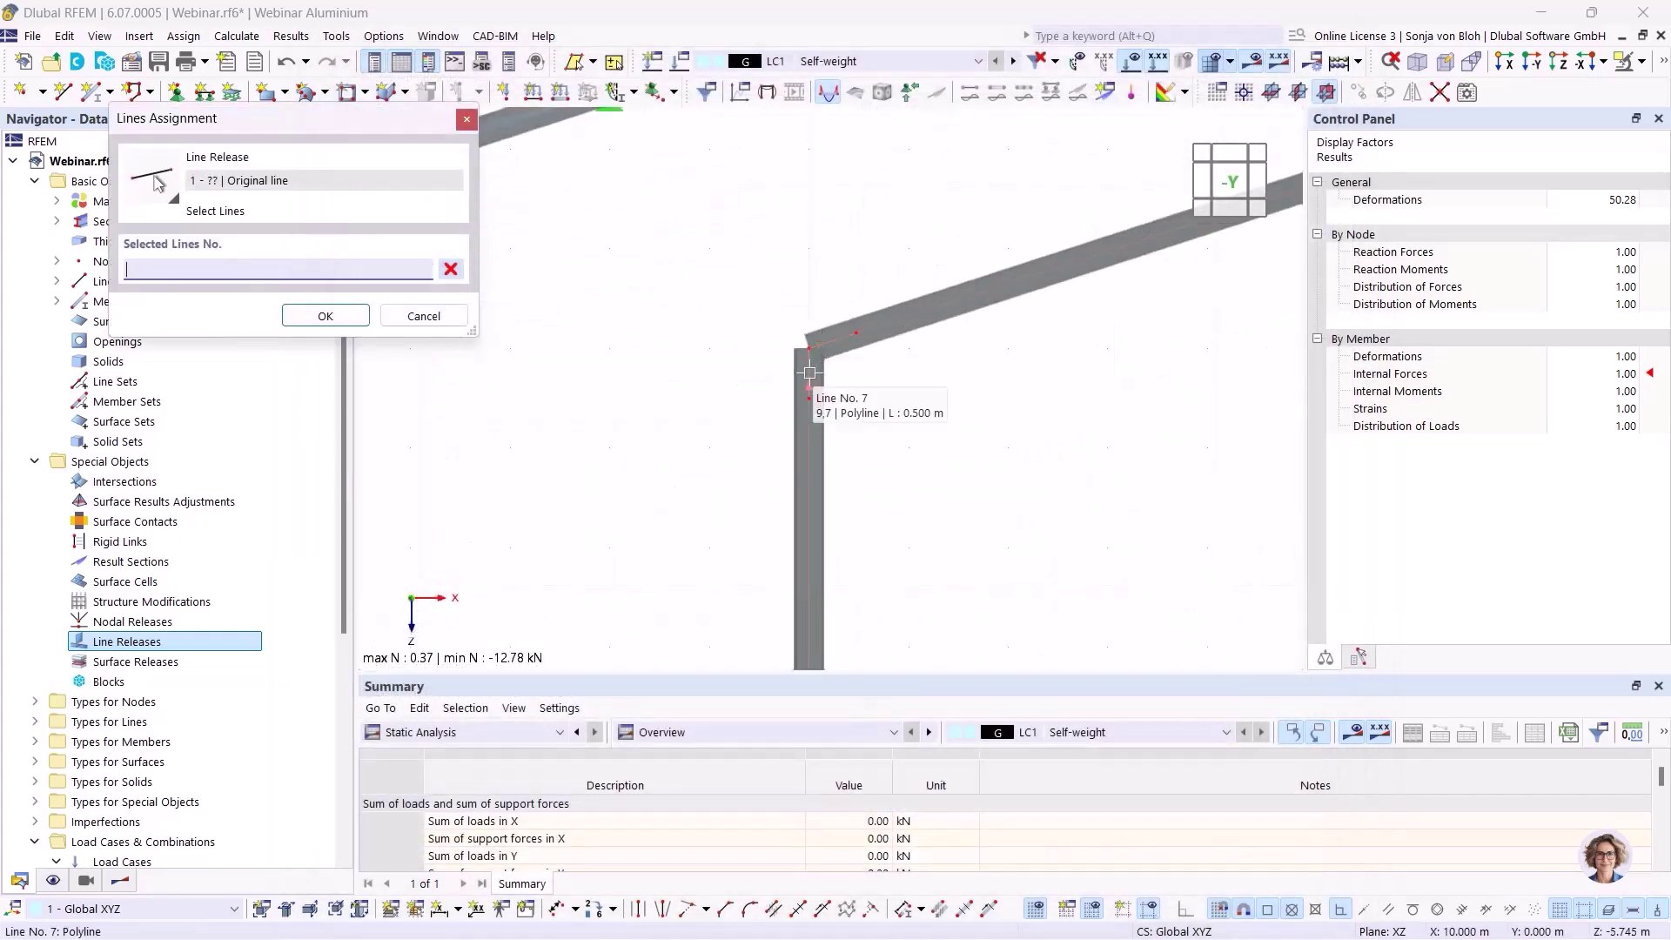
pyautogui.click(810, 372)
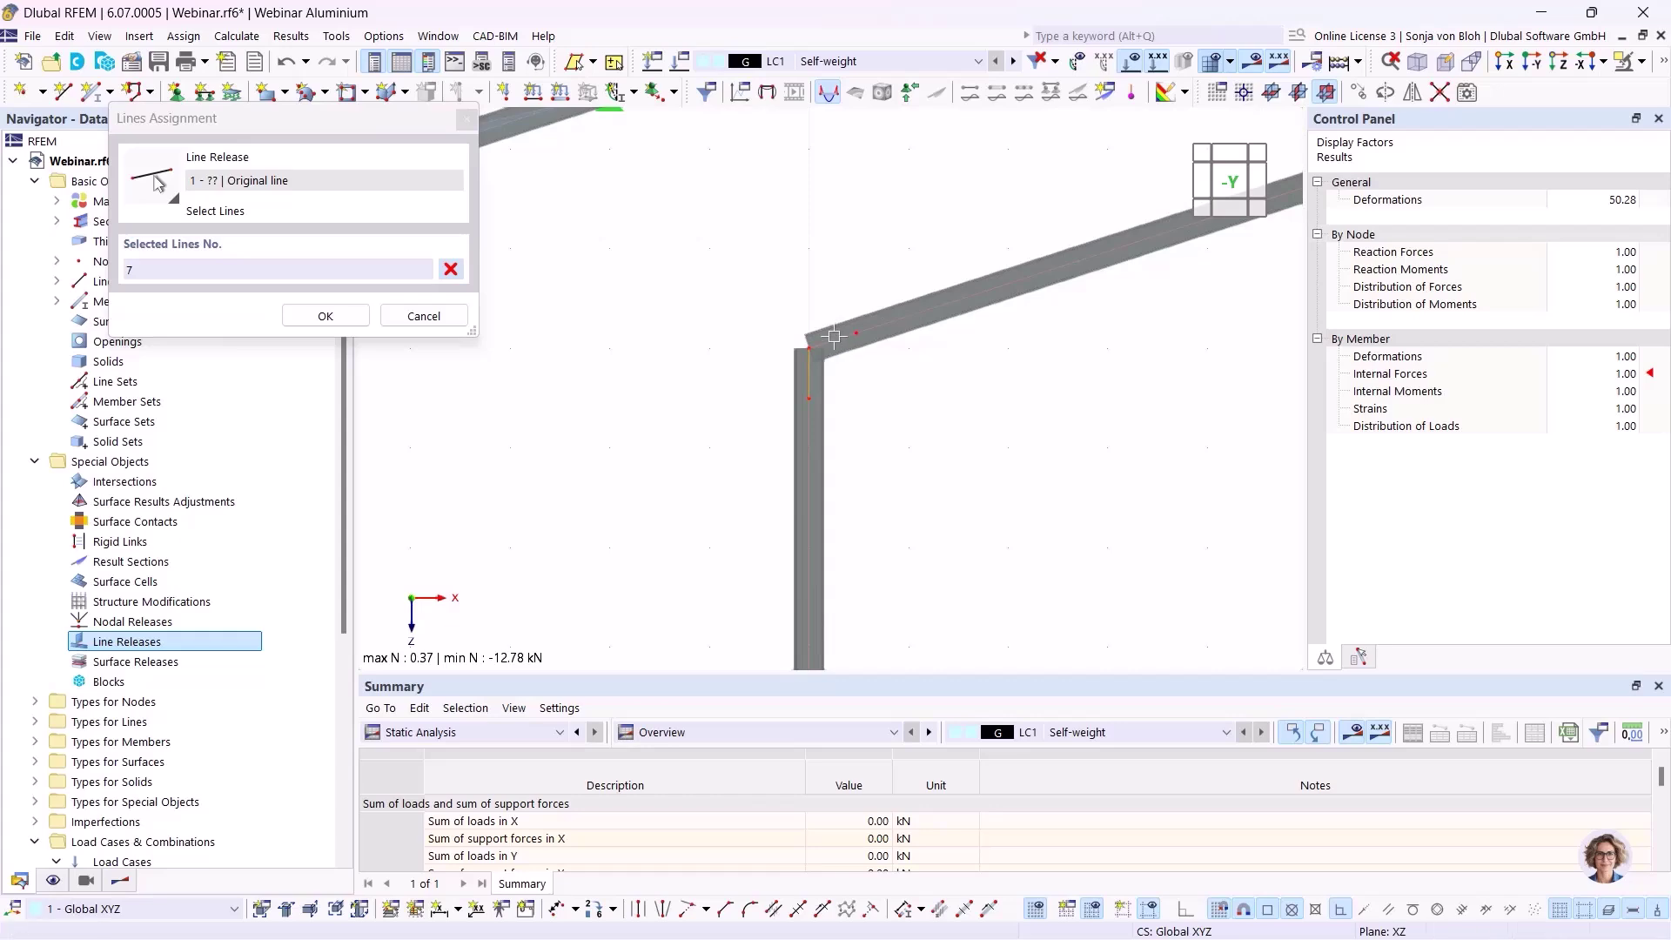
pyautogui.click(839, 341)
pyautogui.click(325, 316)
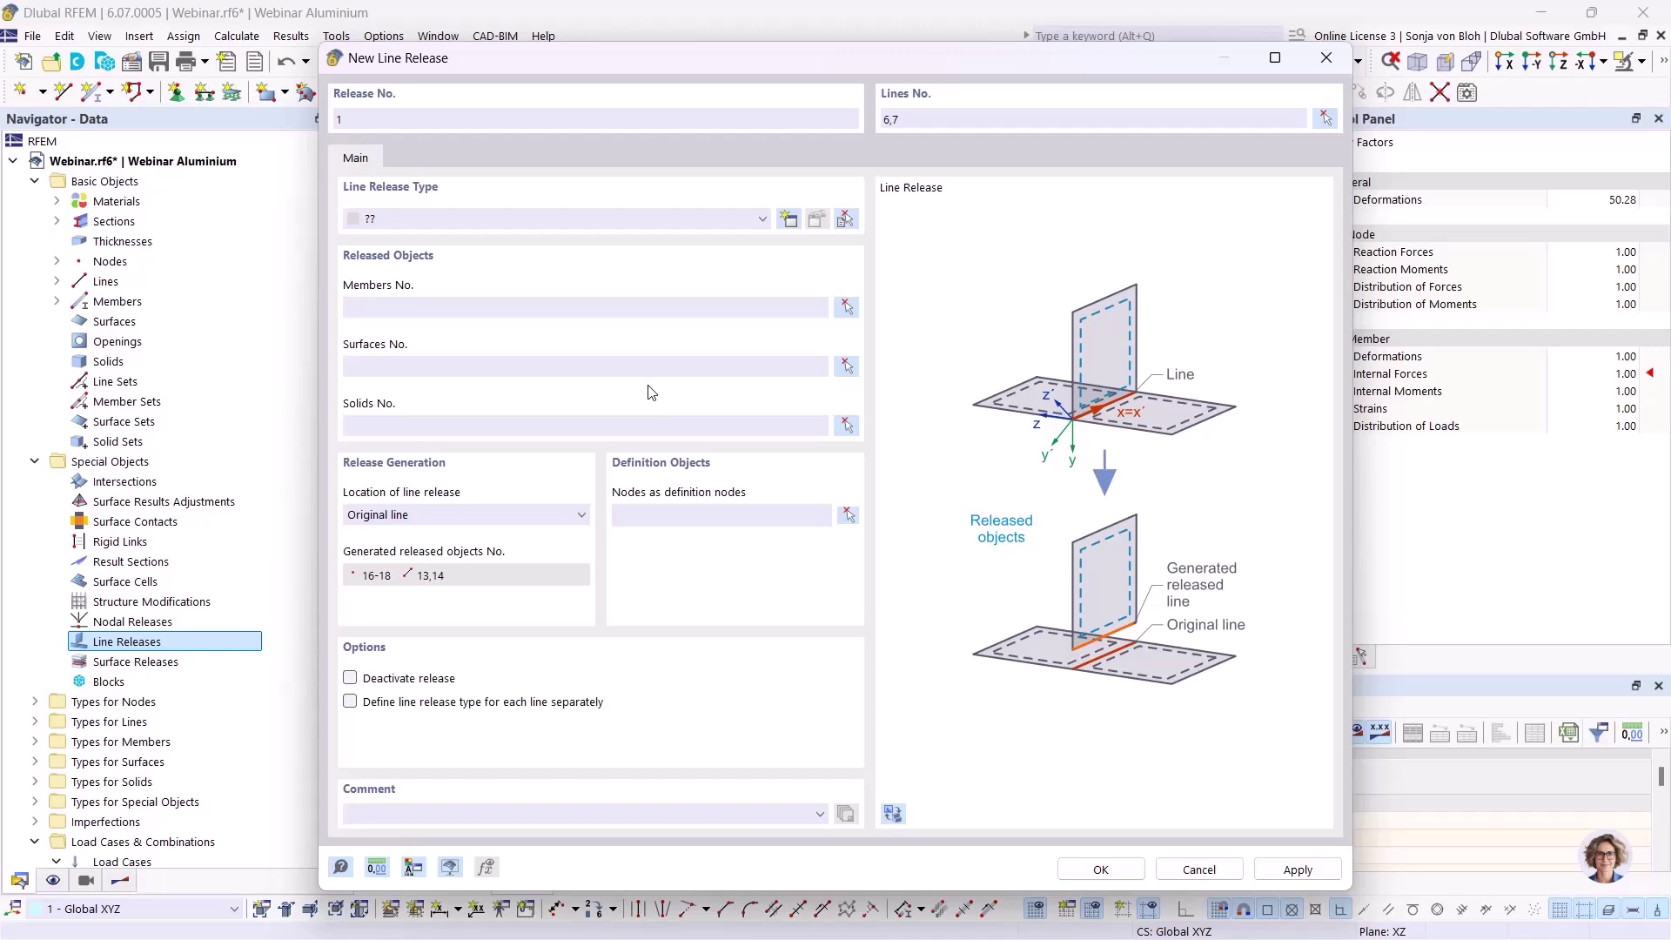
# Step: Create a line release type with only the ux translation released and φx kept fixed, and complete the line release with it
pyautogui.click(764, 220)
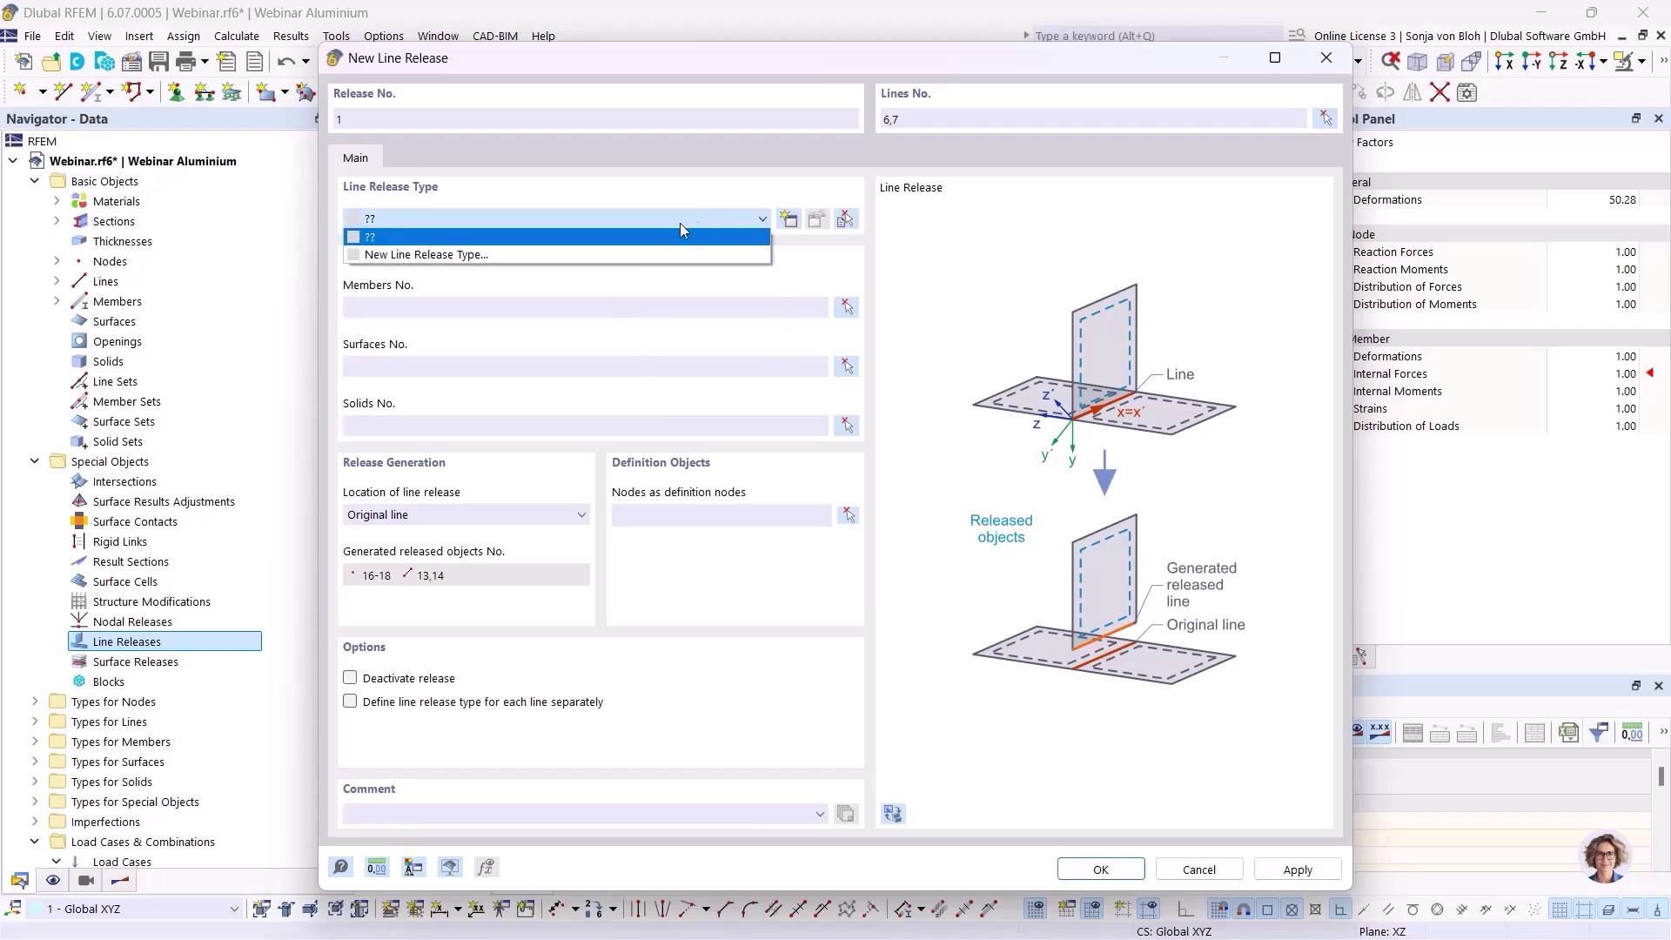
pyautogui.click(623, 256)
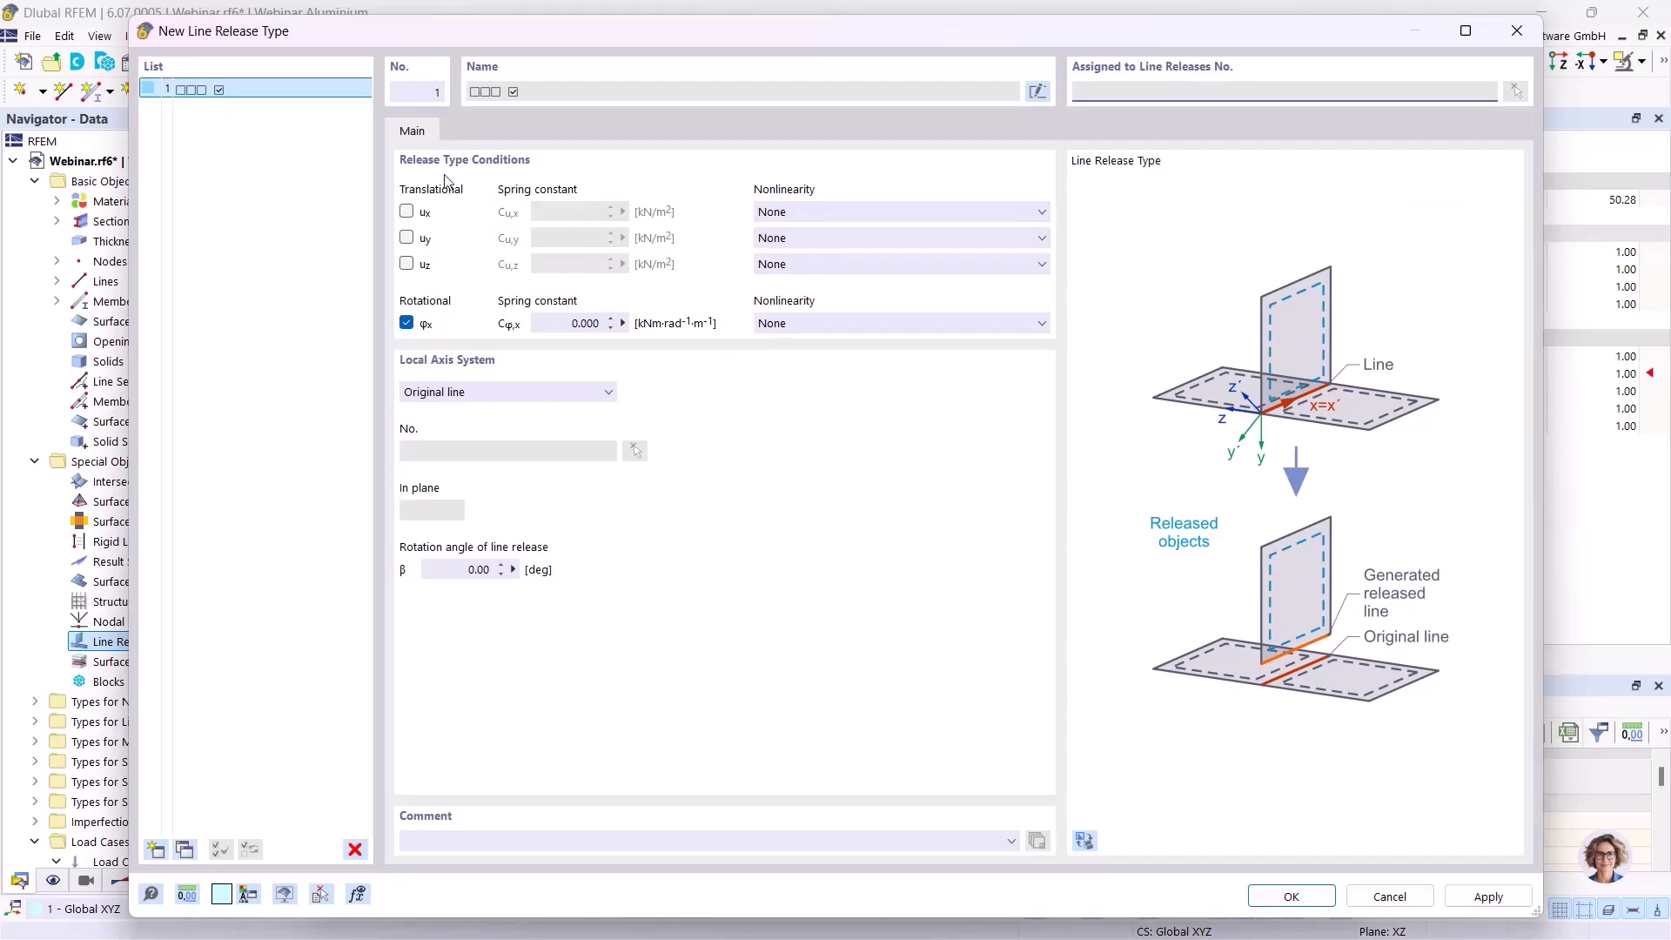
pyautogui.click(406, 212)
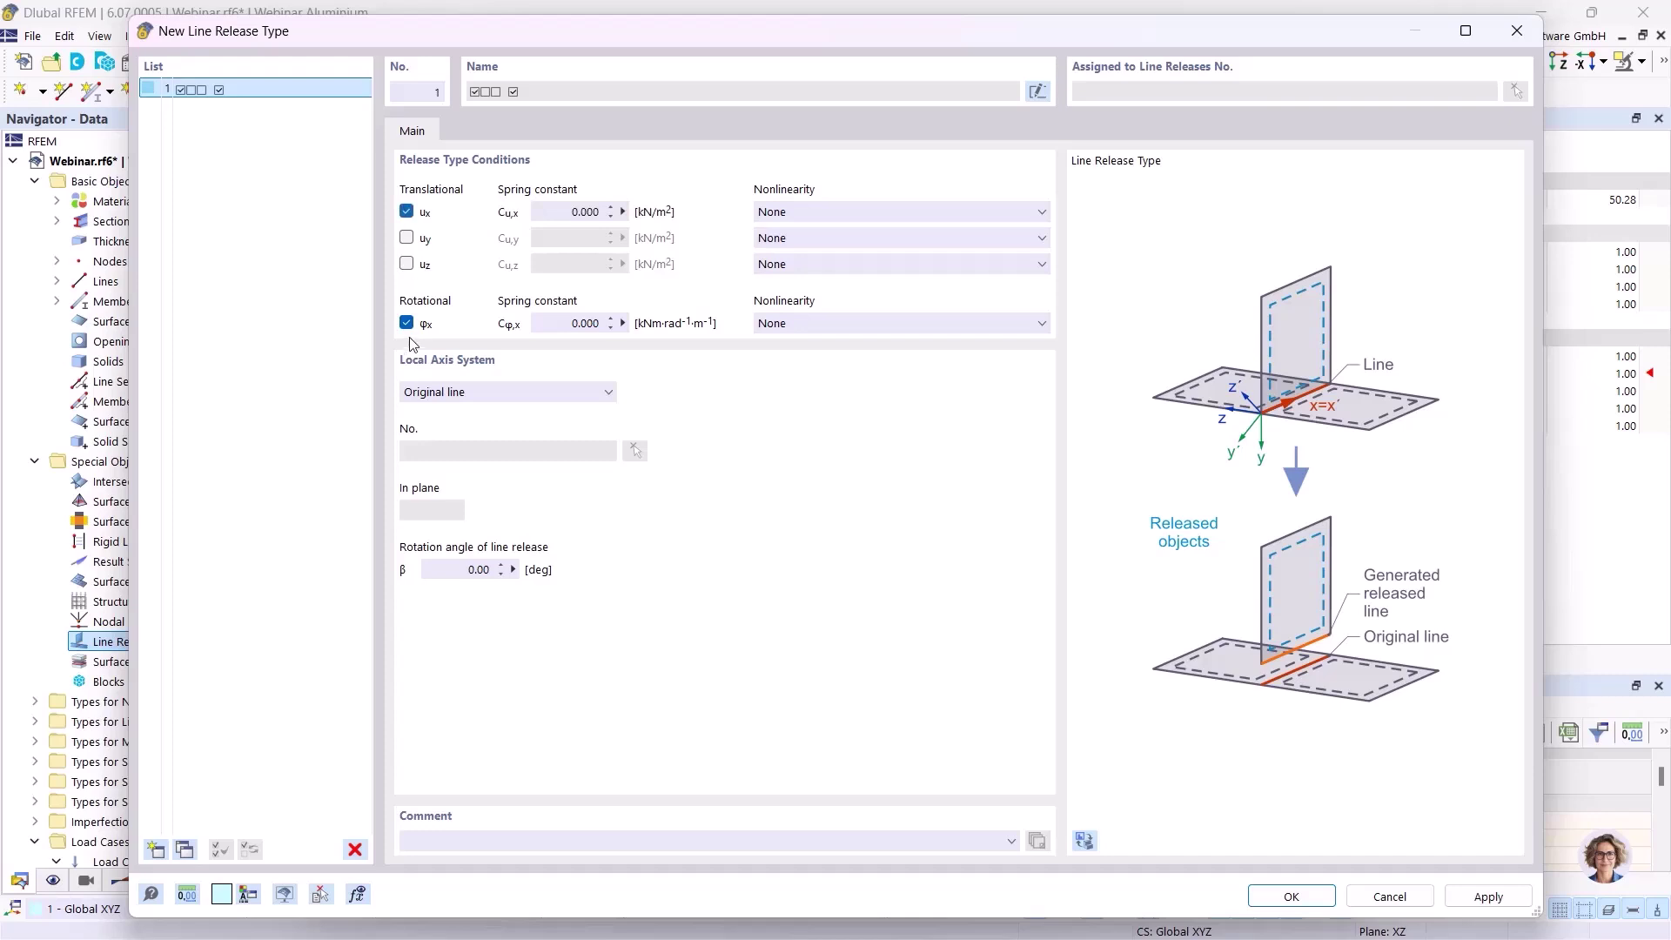
pyautogui.click(407, 323)
pyautogui.click(1290, 896)
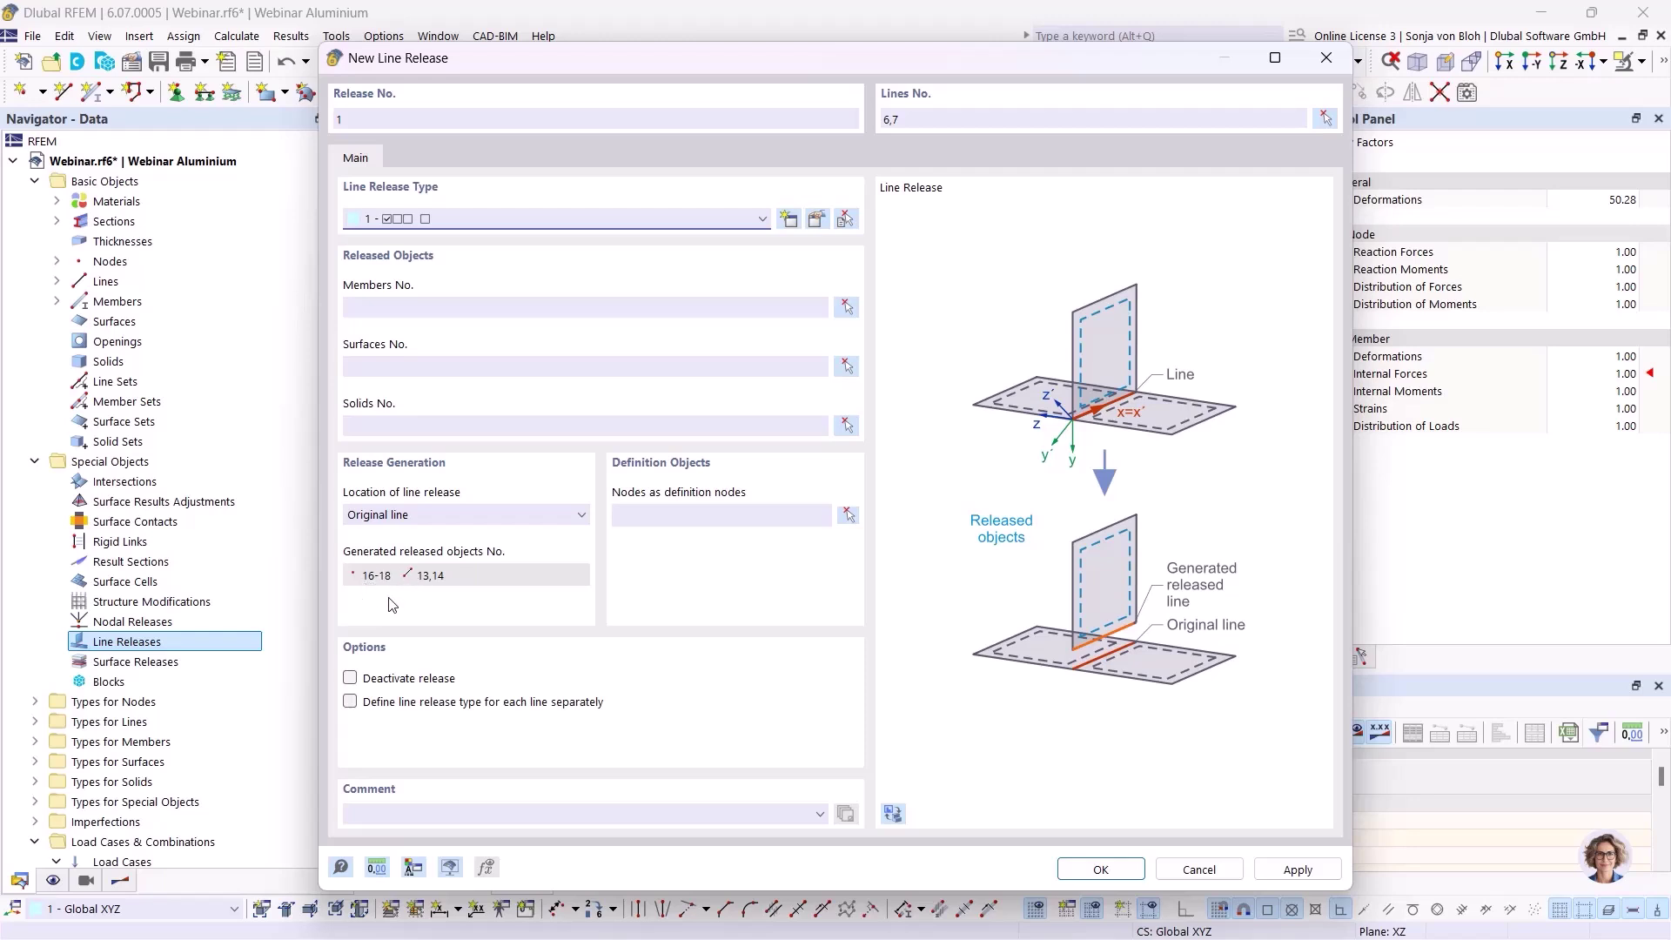
pyautogui.click(1100, 869)
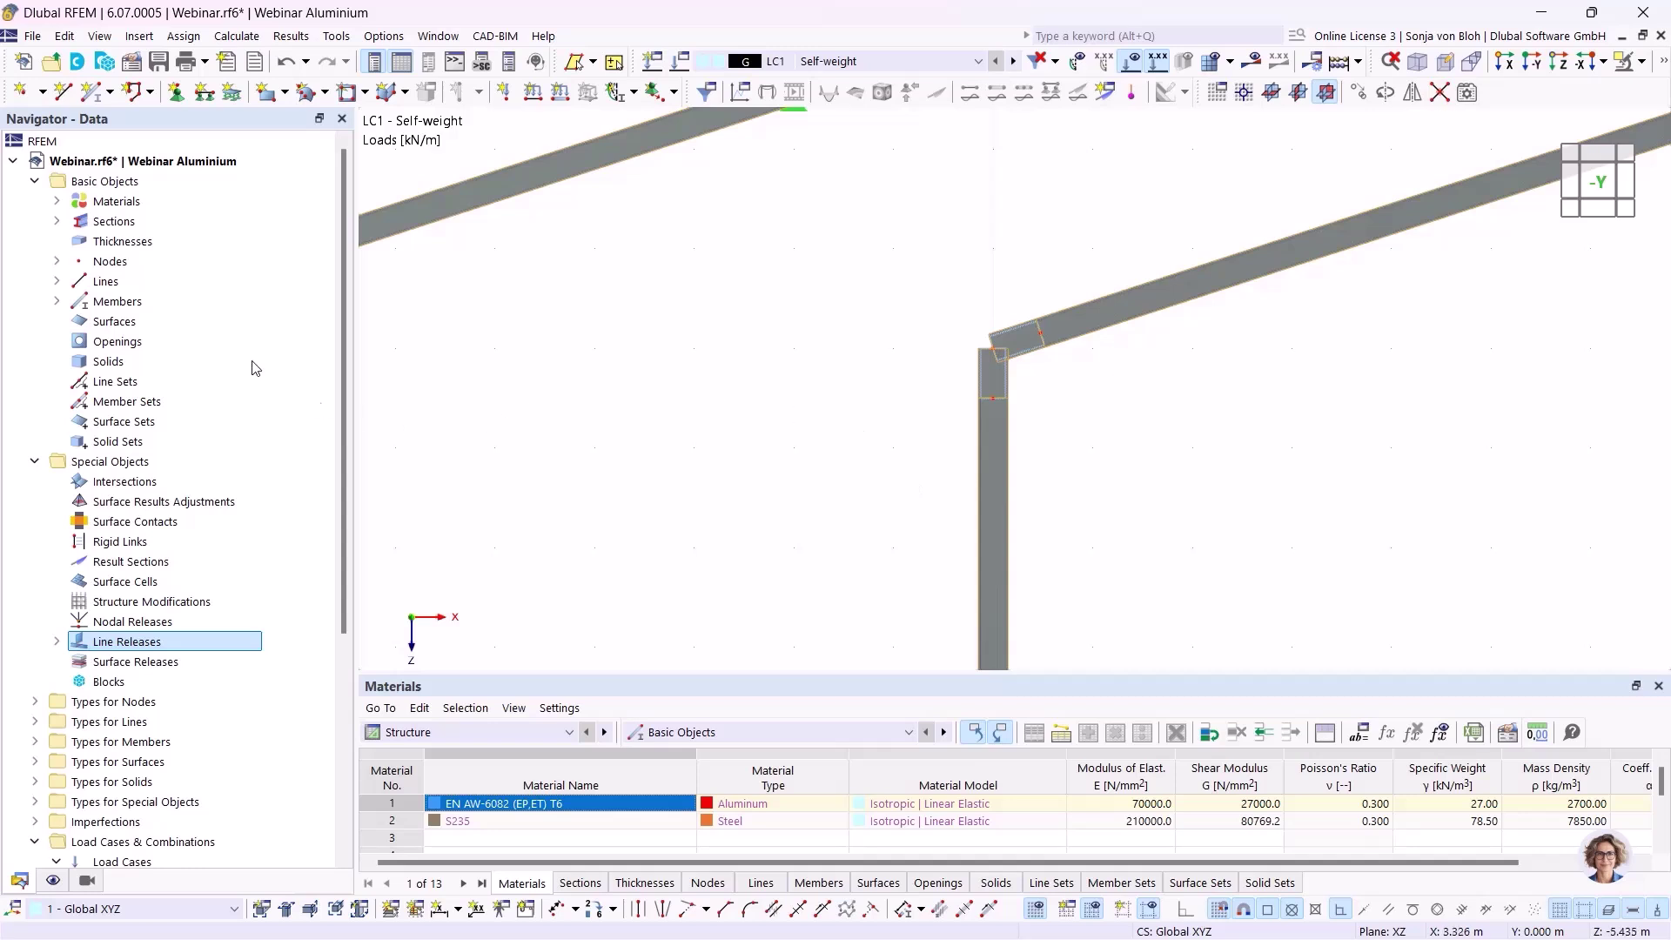
# Step: Edit the two line-released 0.5 m lines 13 and 14 together and add a new beam member to them
pyautogui.click(57, 281)
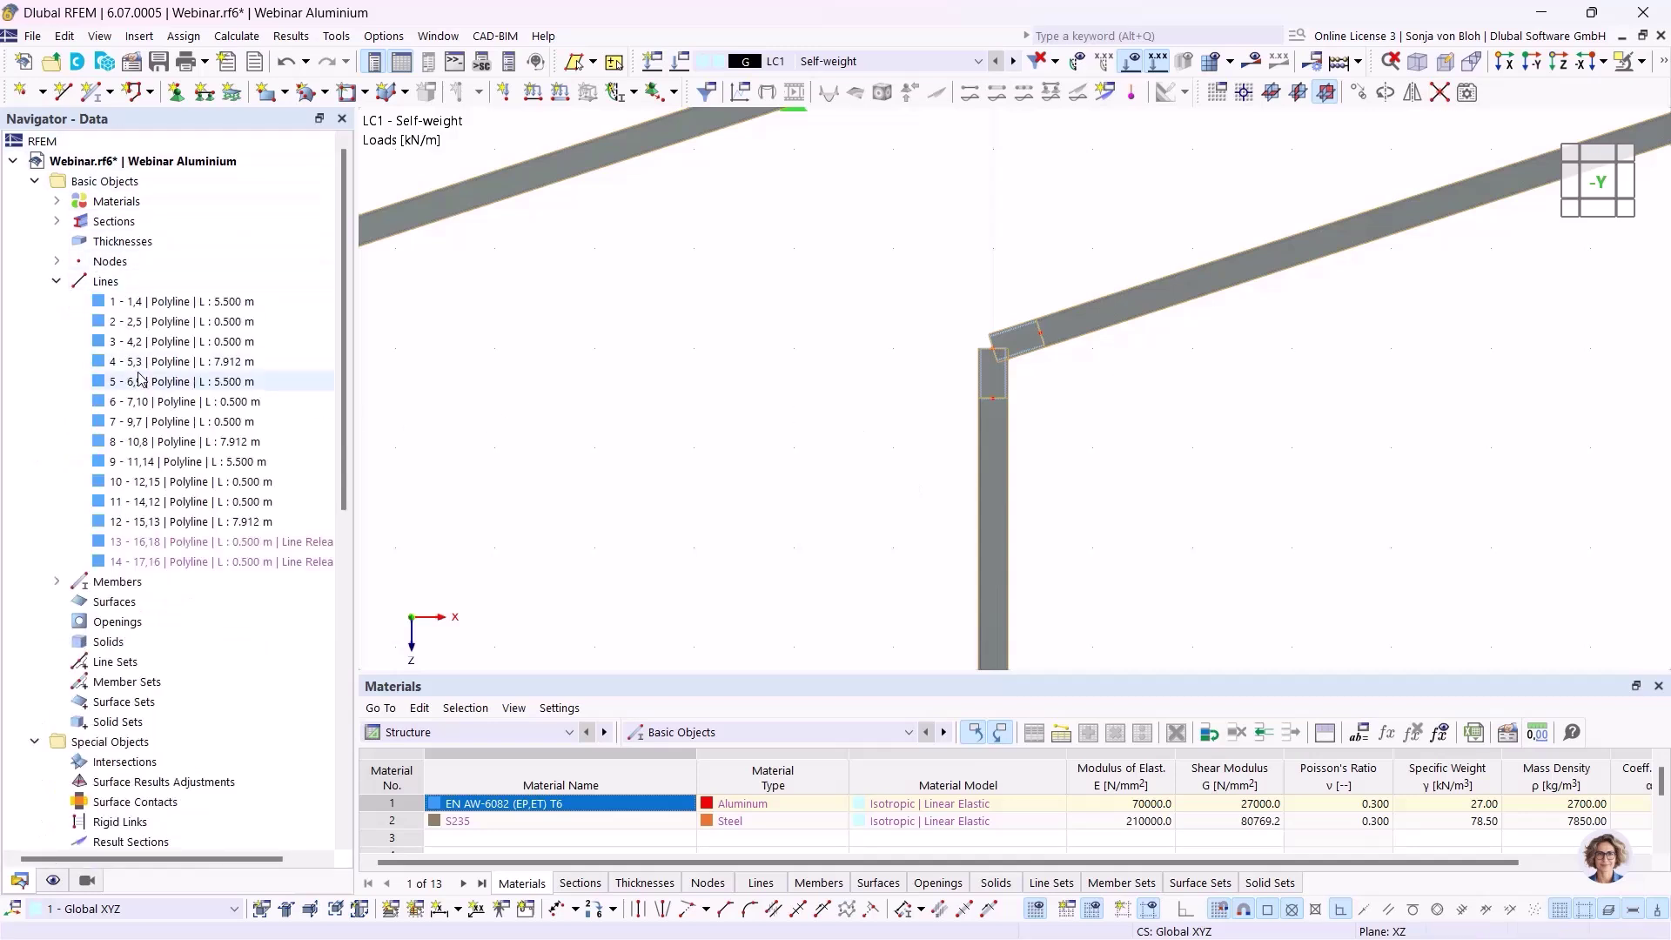
pyautogui.click(159, 543)
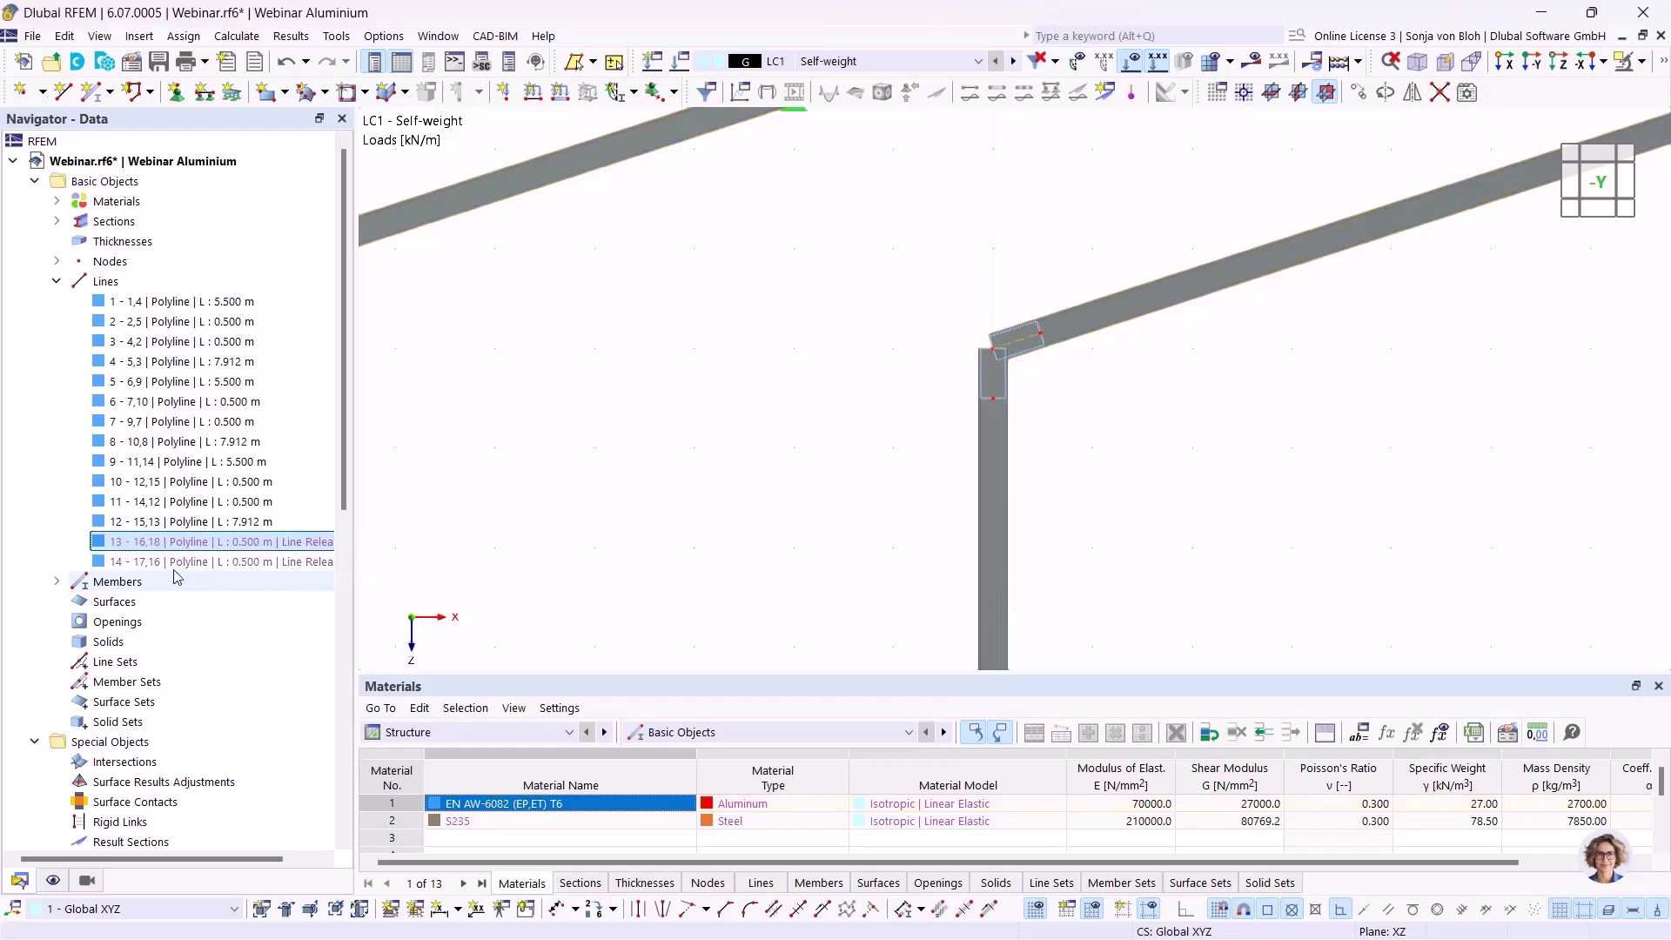
pyautogui.keyDown('ctrl'); pyautogui.click(184, 562); pyautogui.keyUp('ctrl')
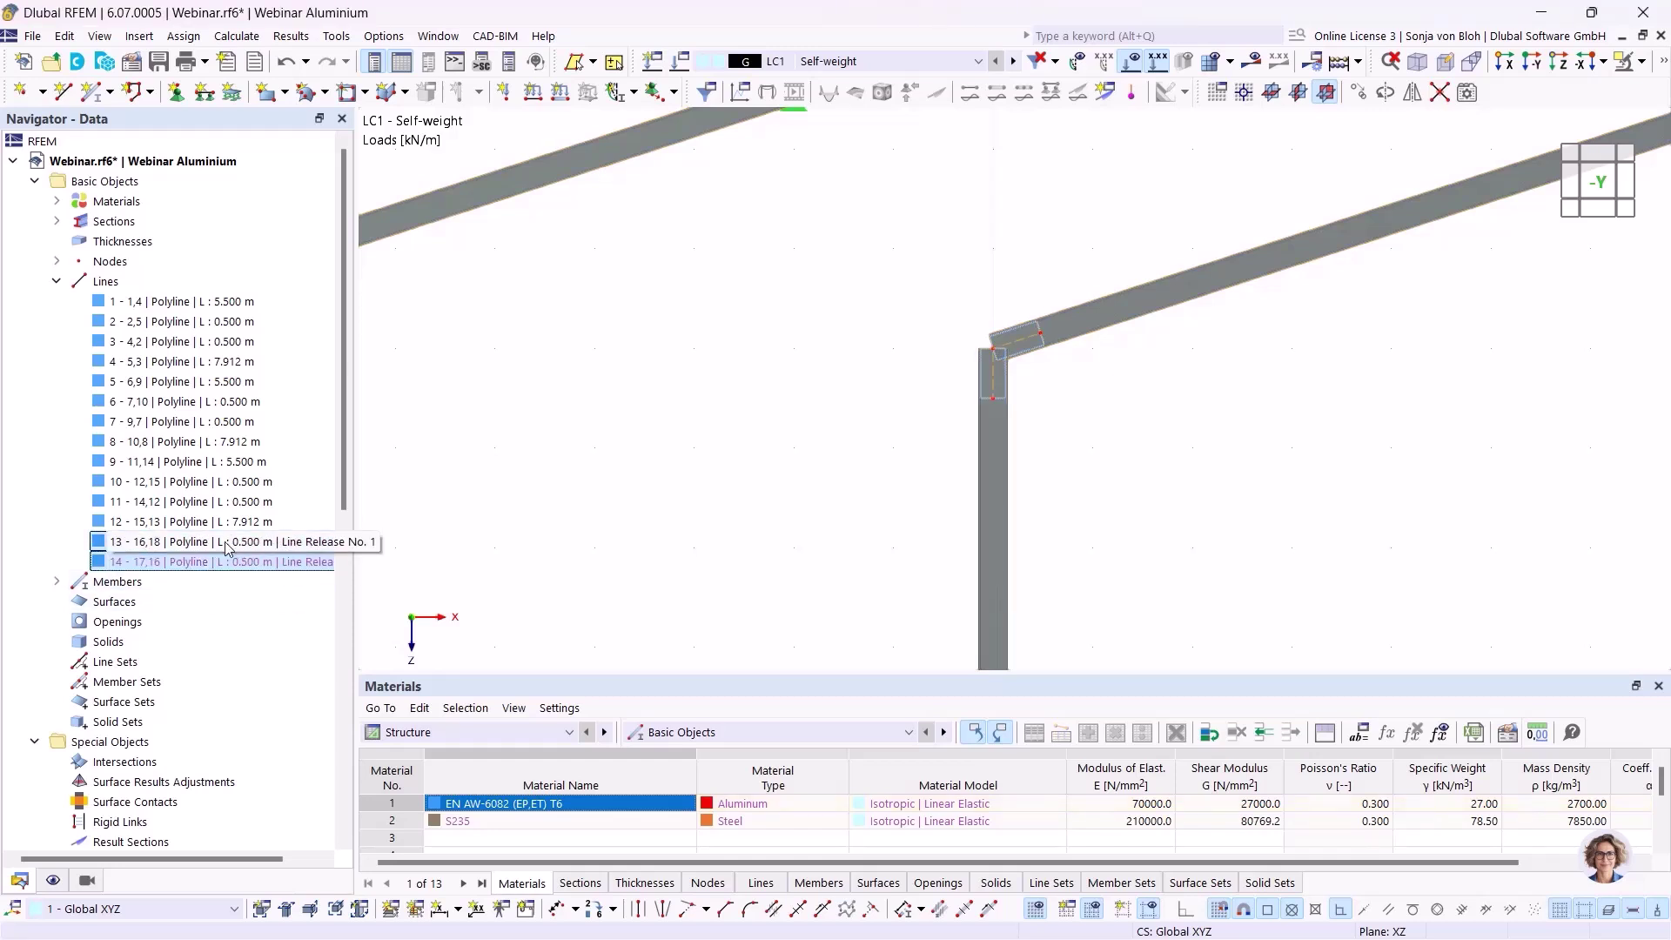
pyautogui.rightClick(175, 550)
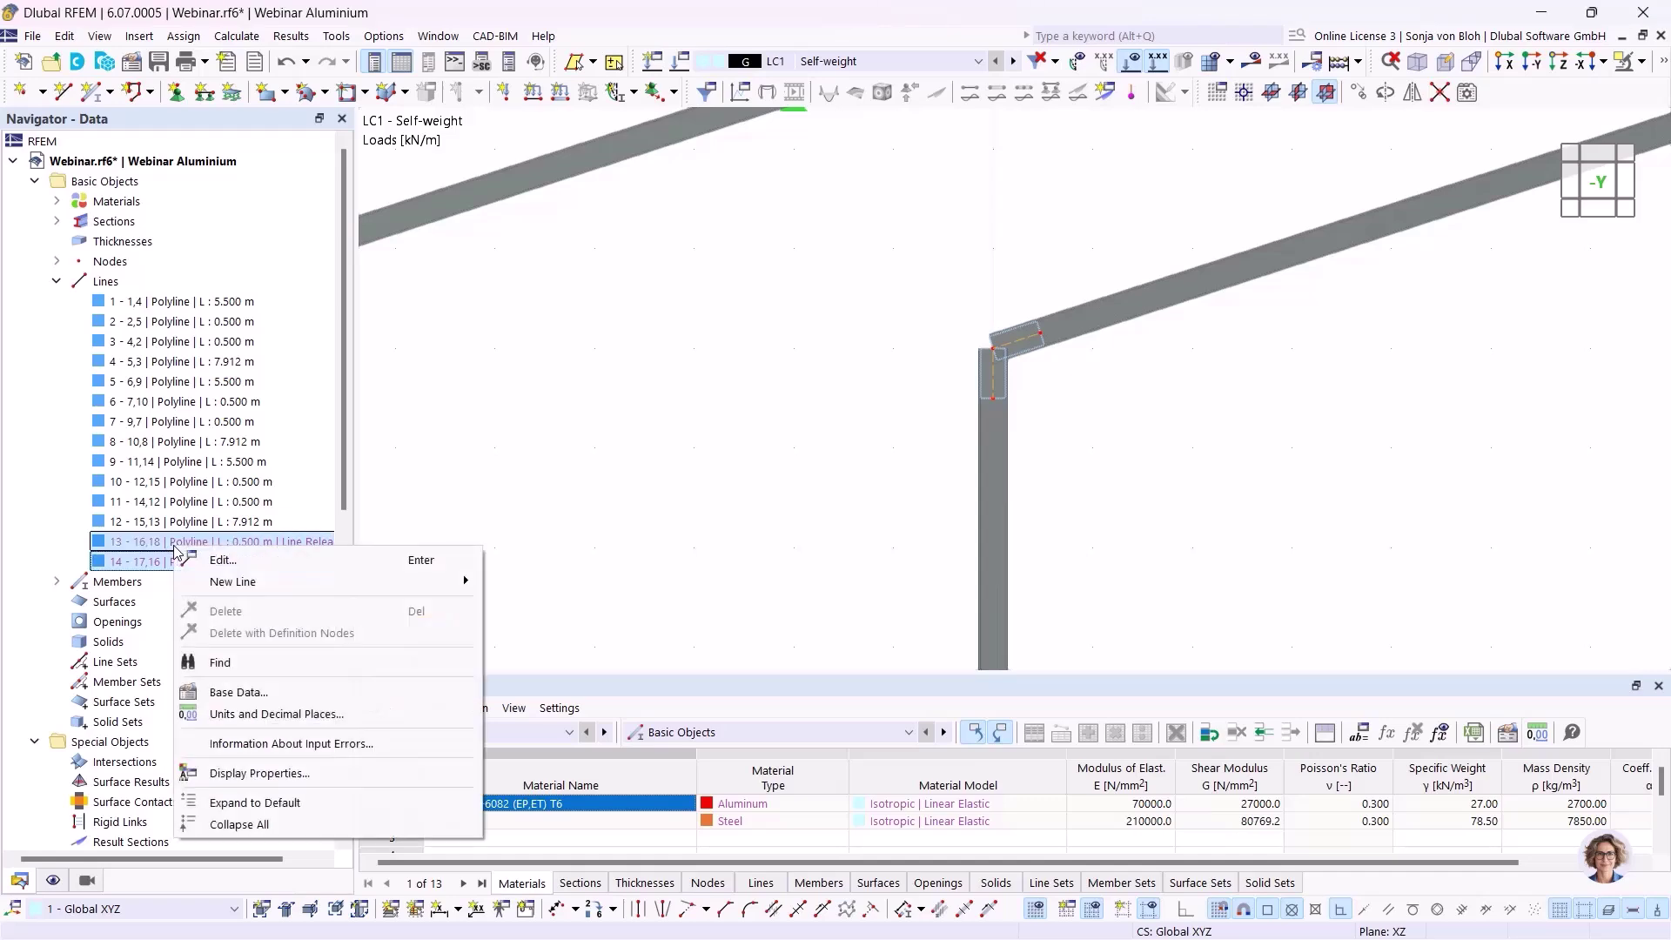
pyautogui.click(252, 563)
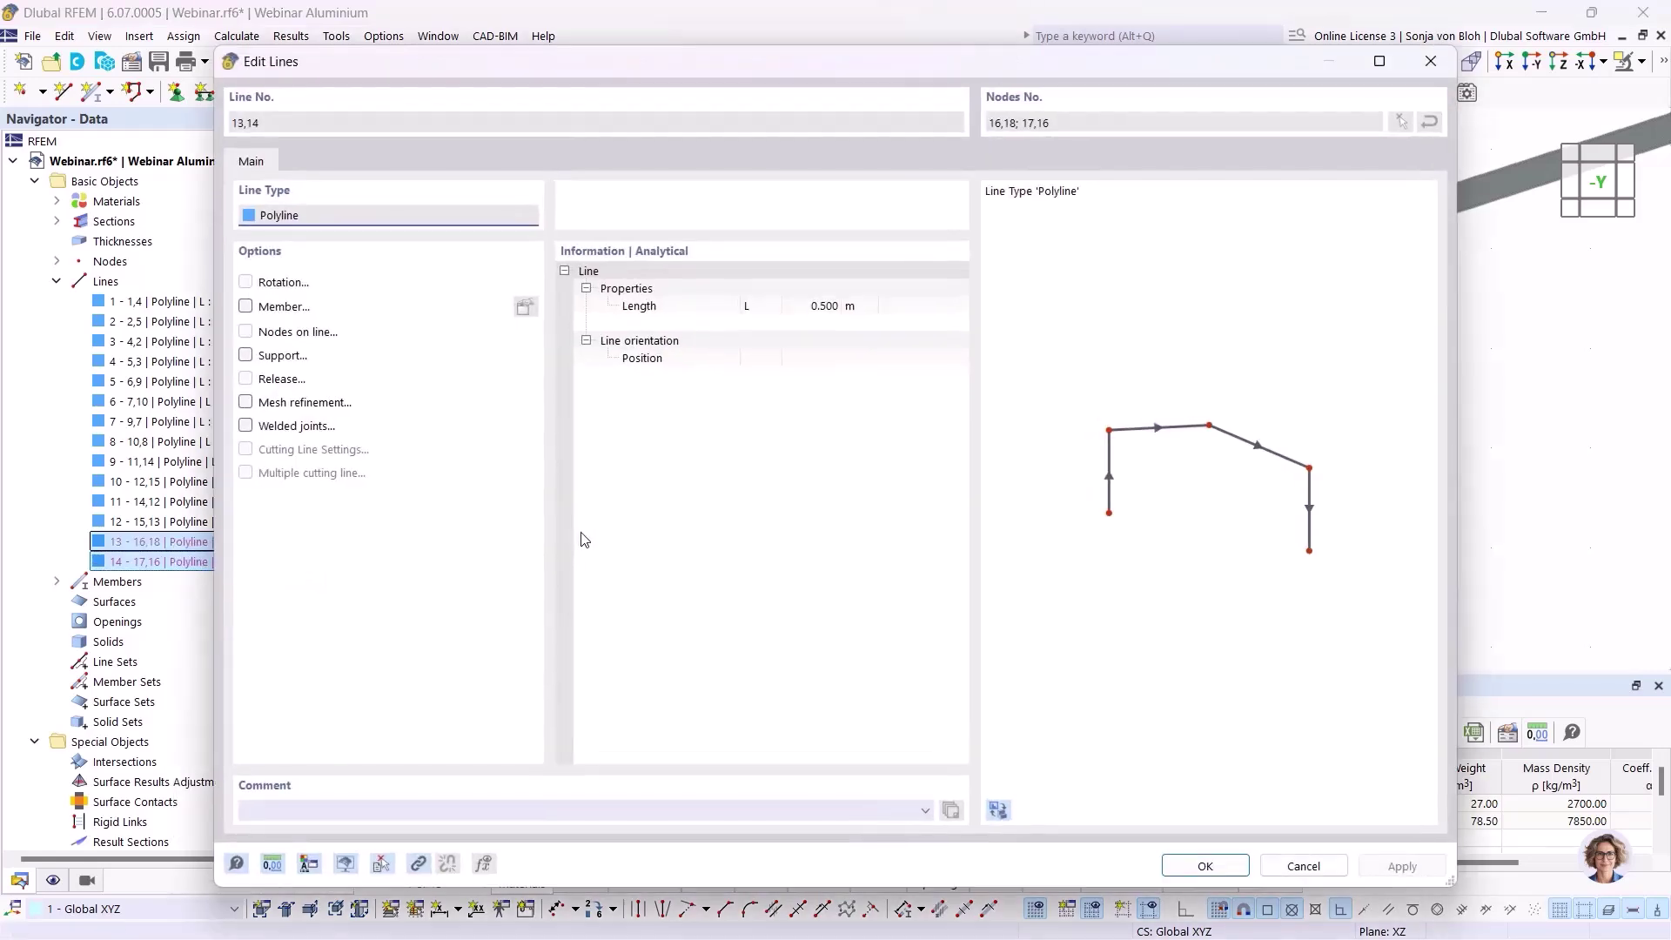
pyautogui.click(247, 308)
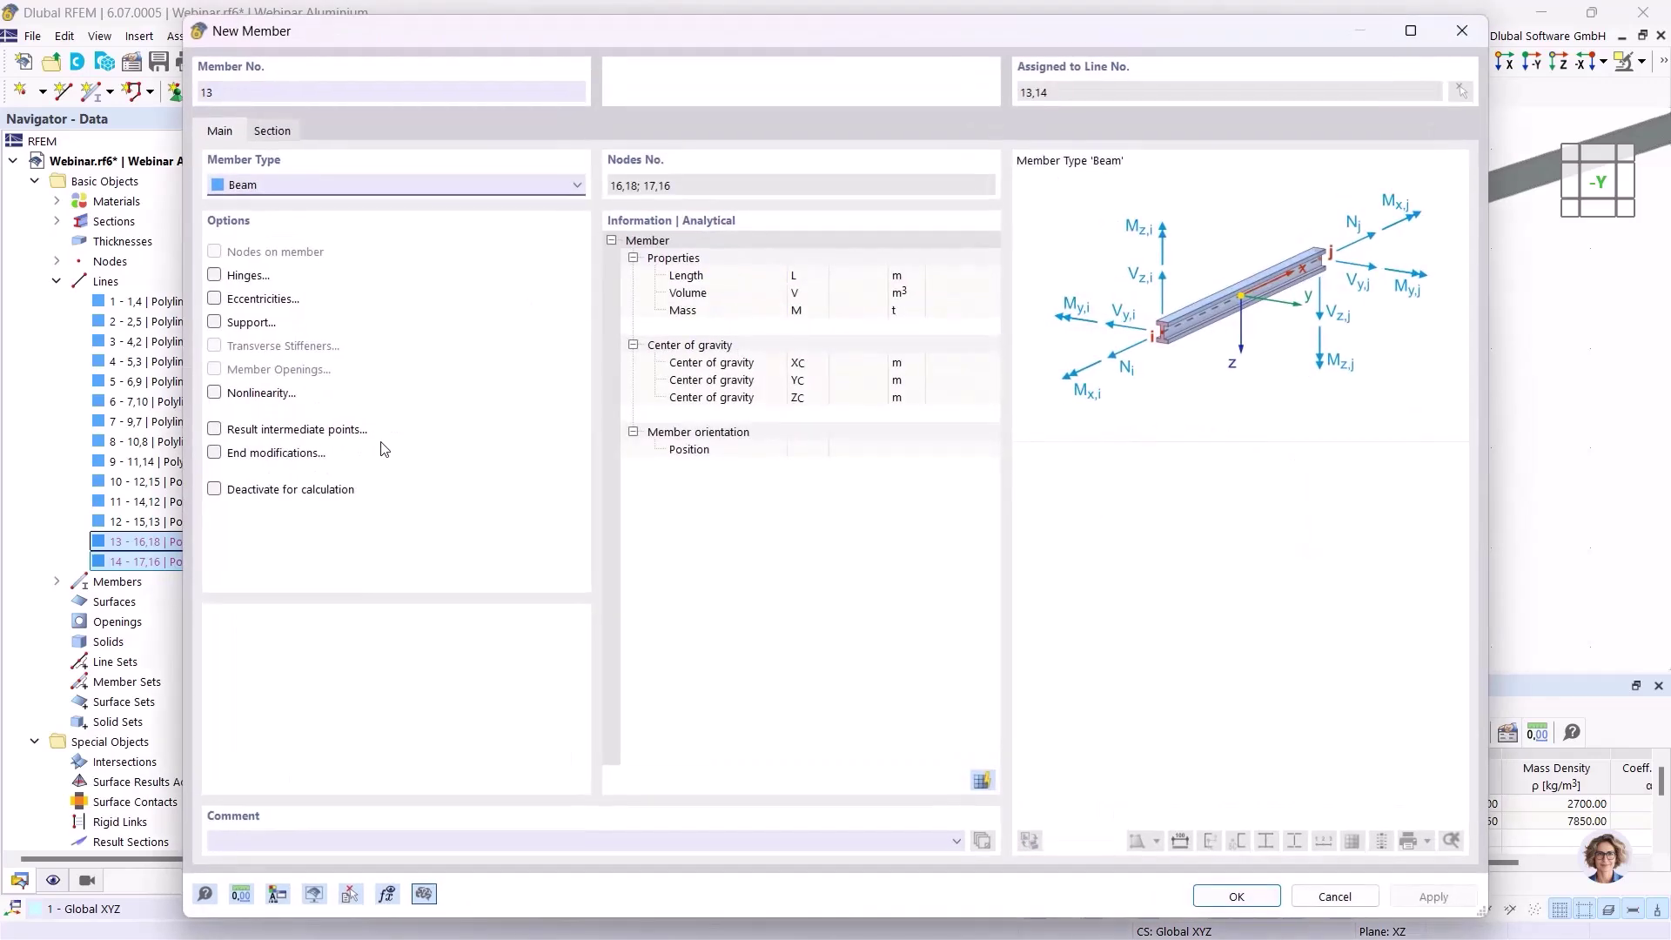
# Step: Create a new section for the member as a welded parametric thin-walled rectangular hollow section with material S235
pyautogui.click(274, 132)
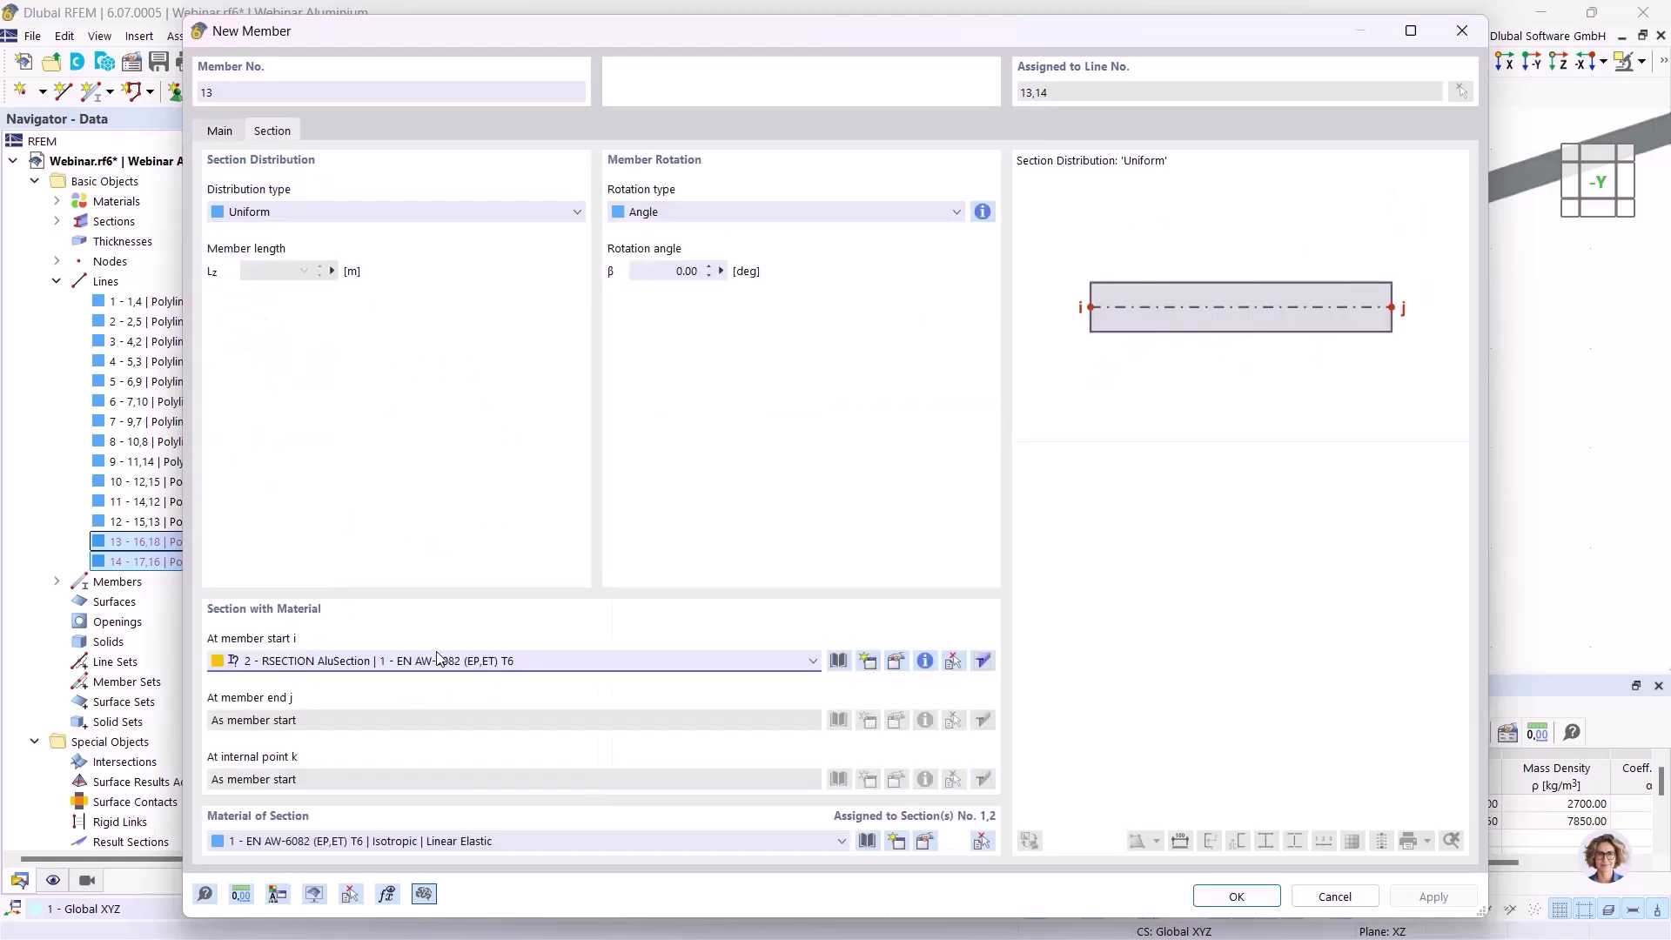
pyautogui.click(411, 663)
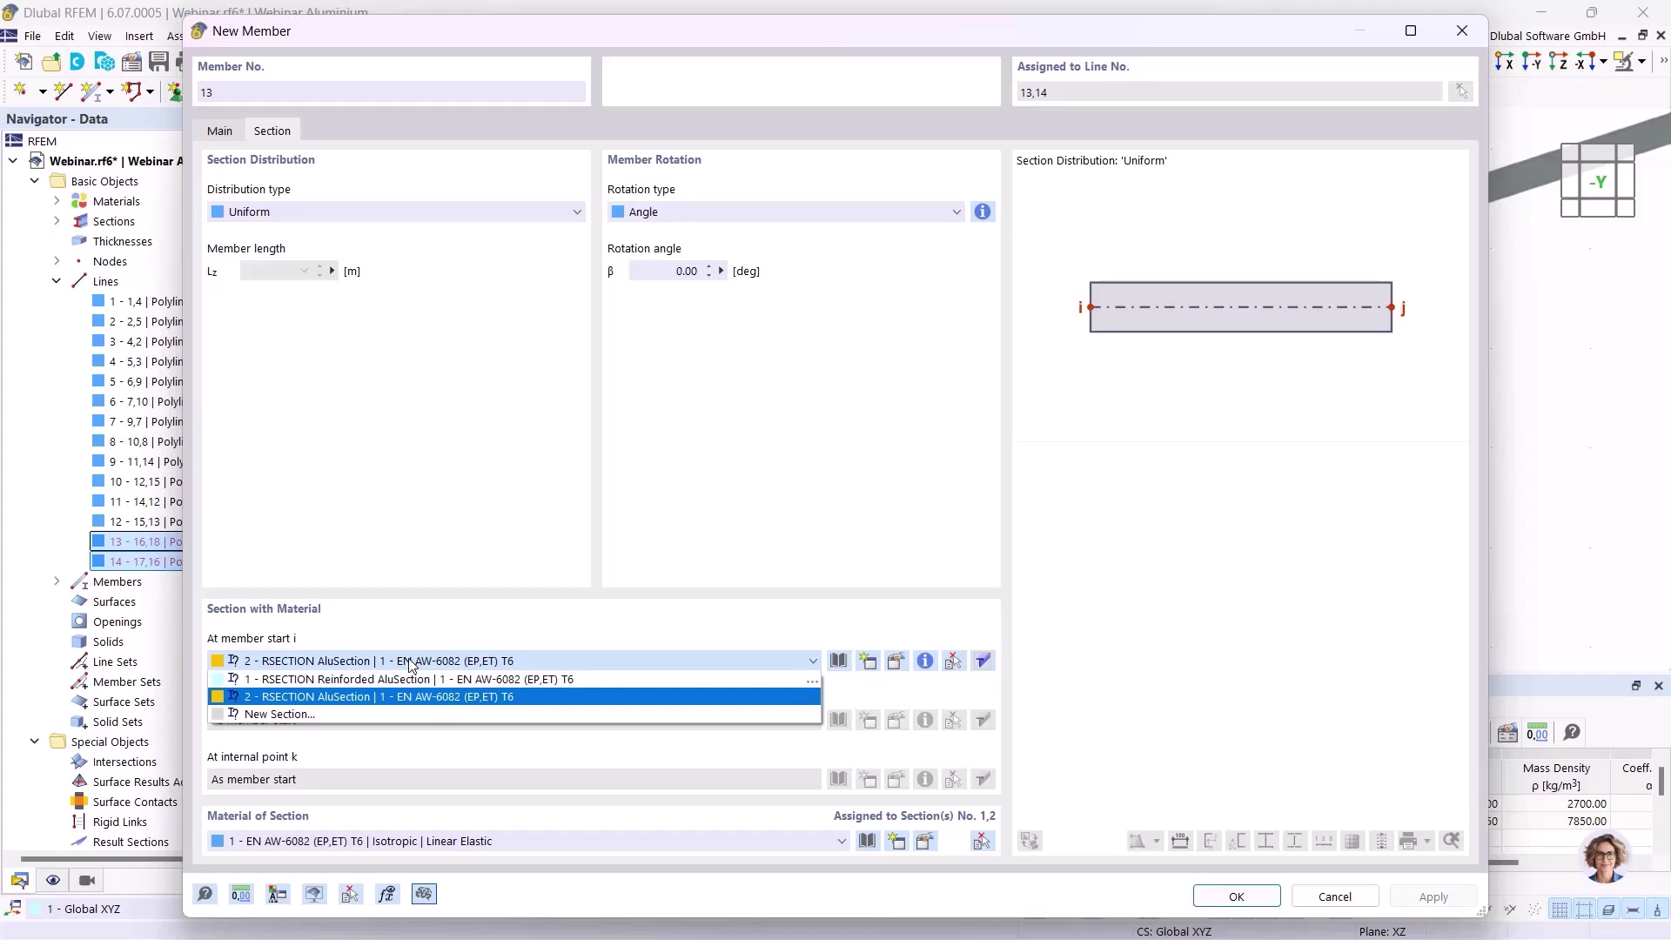
pyautogui.click(375, 696)
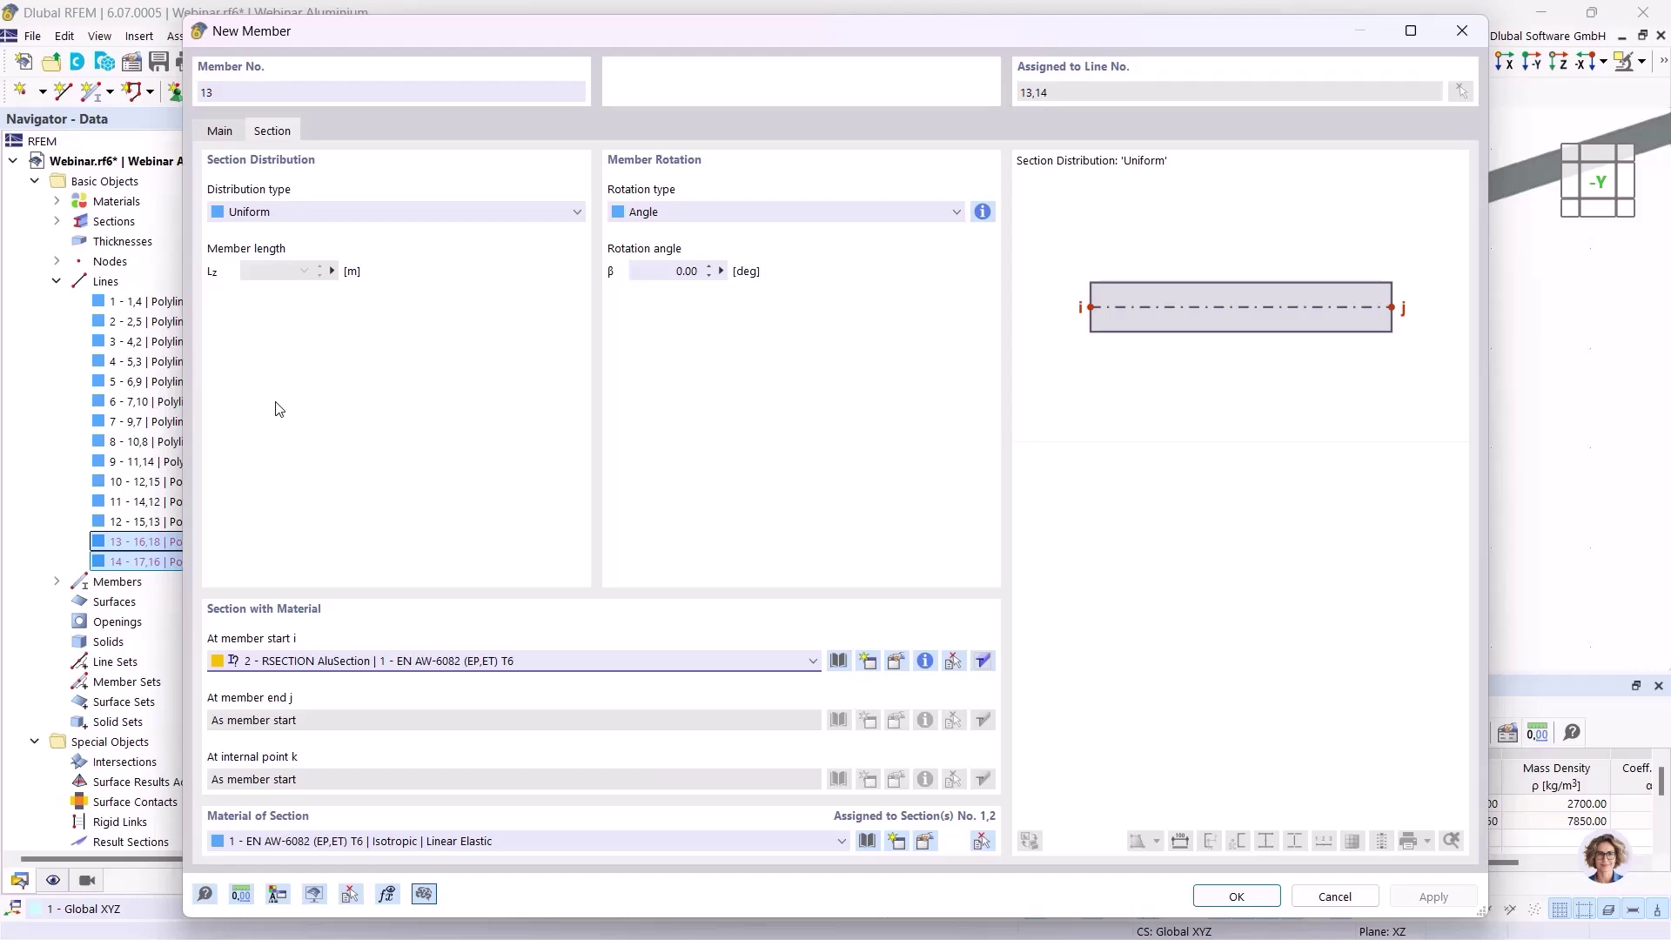
pyautogui.click(868, 661)
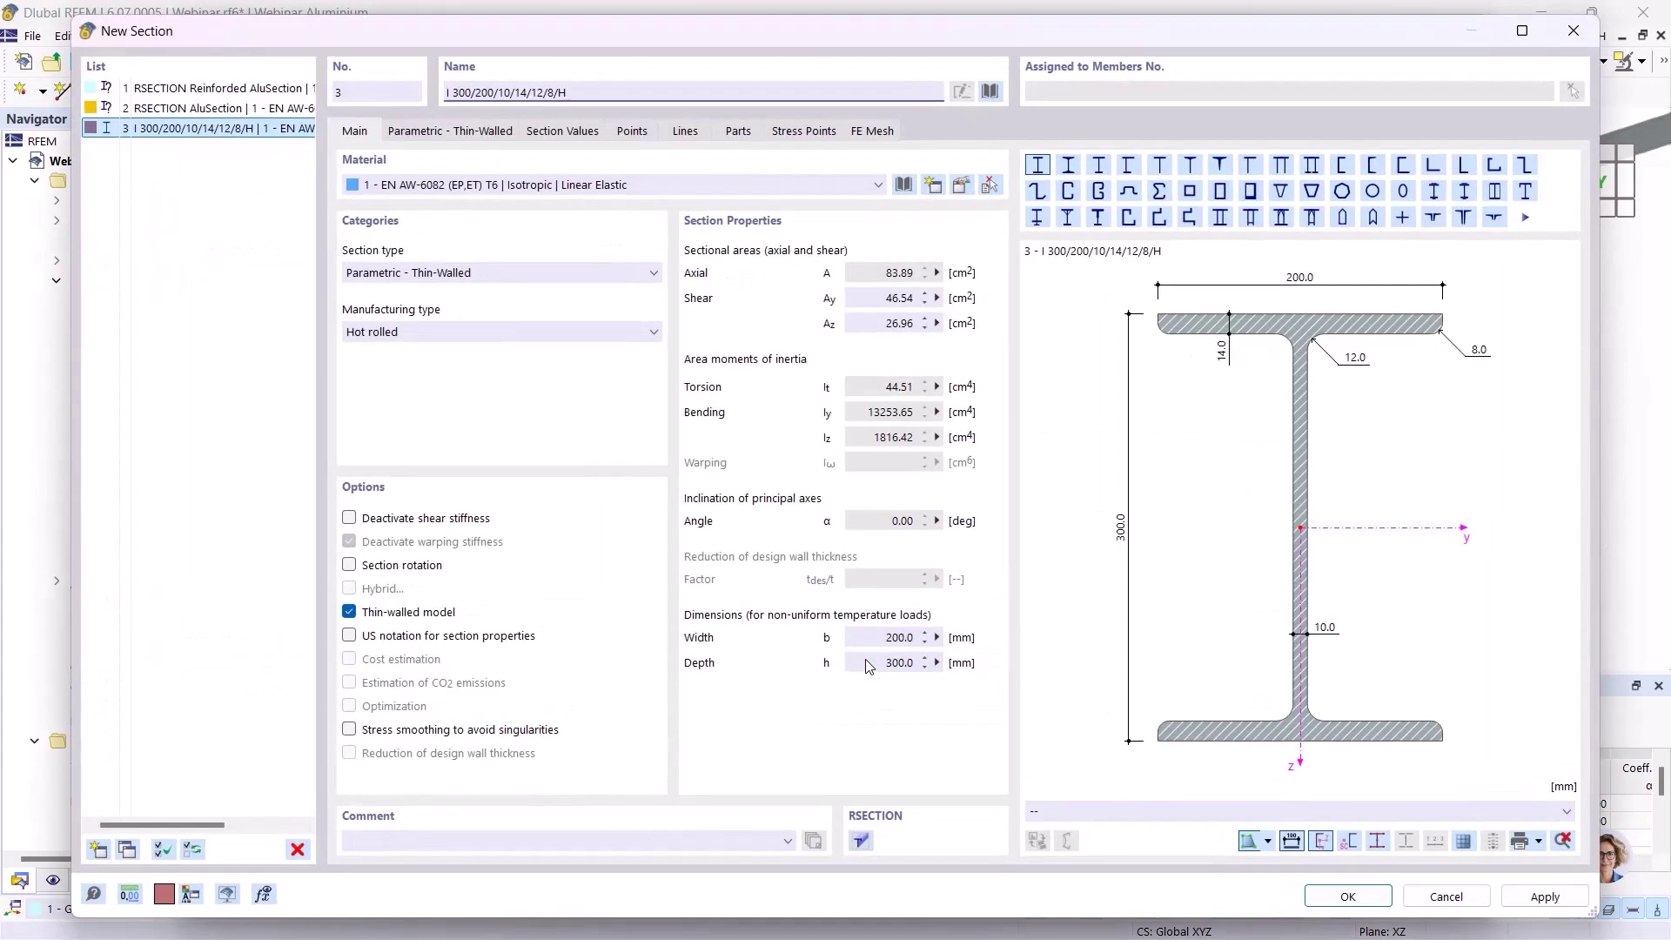
pyautogui.click(991, 92)
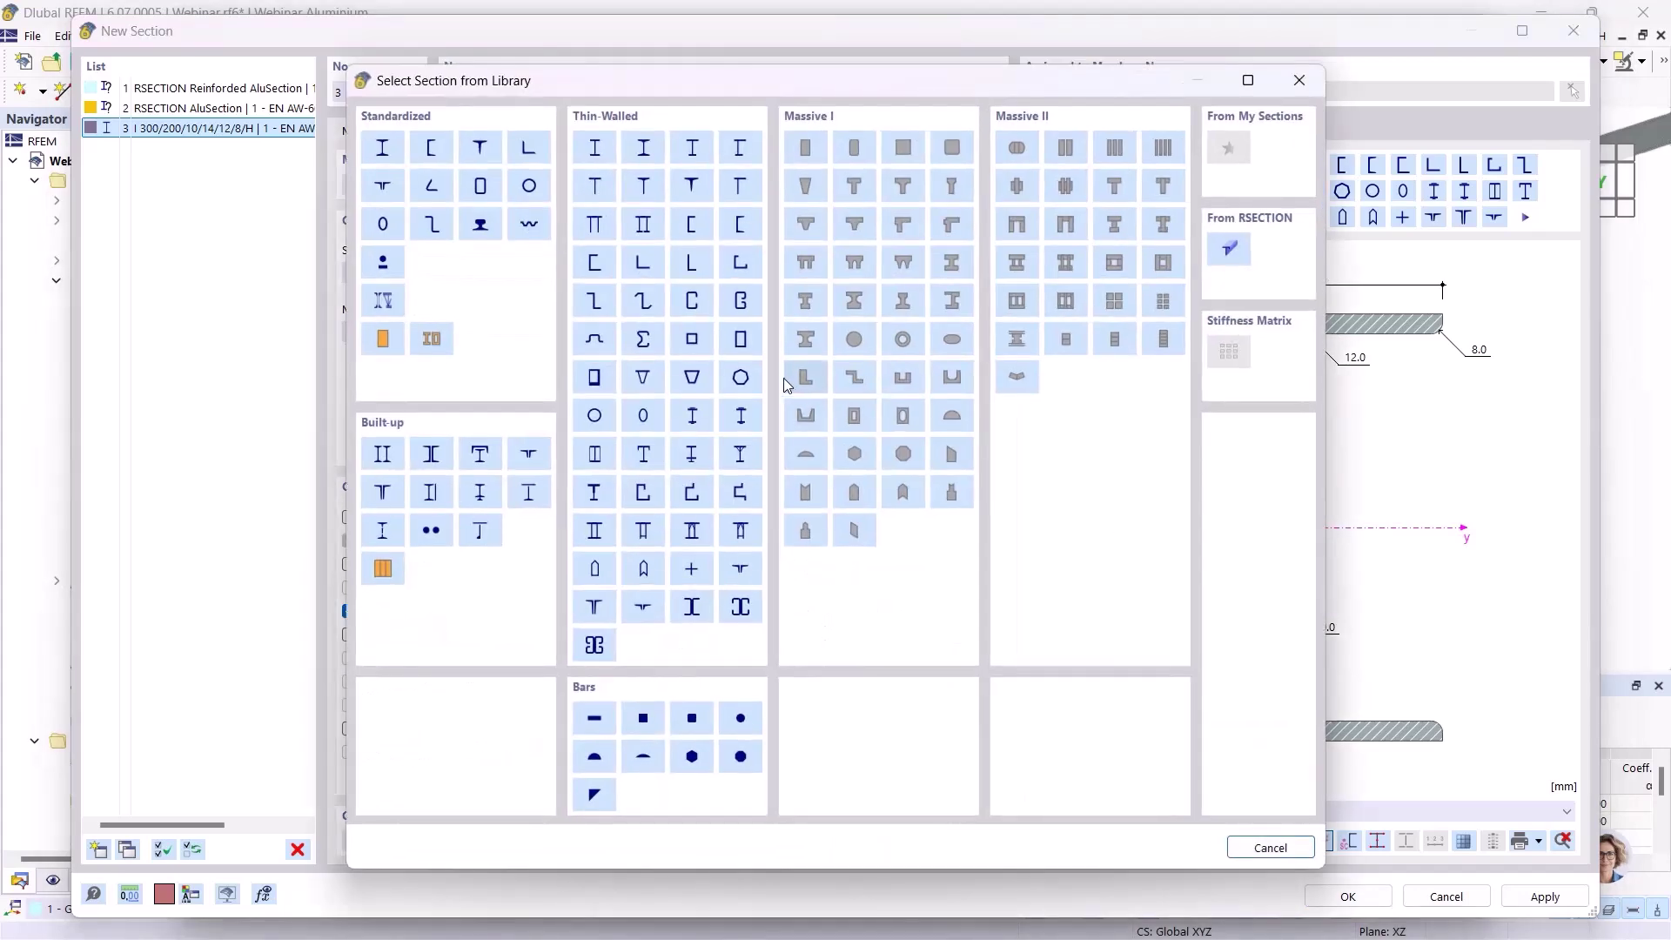
pyautogui.press('Escape')
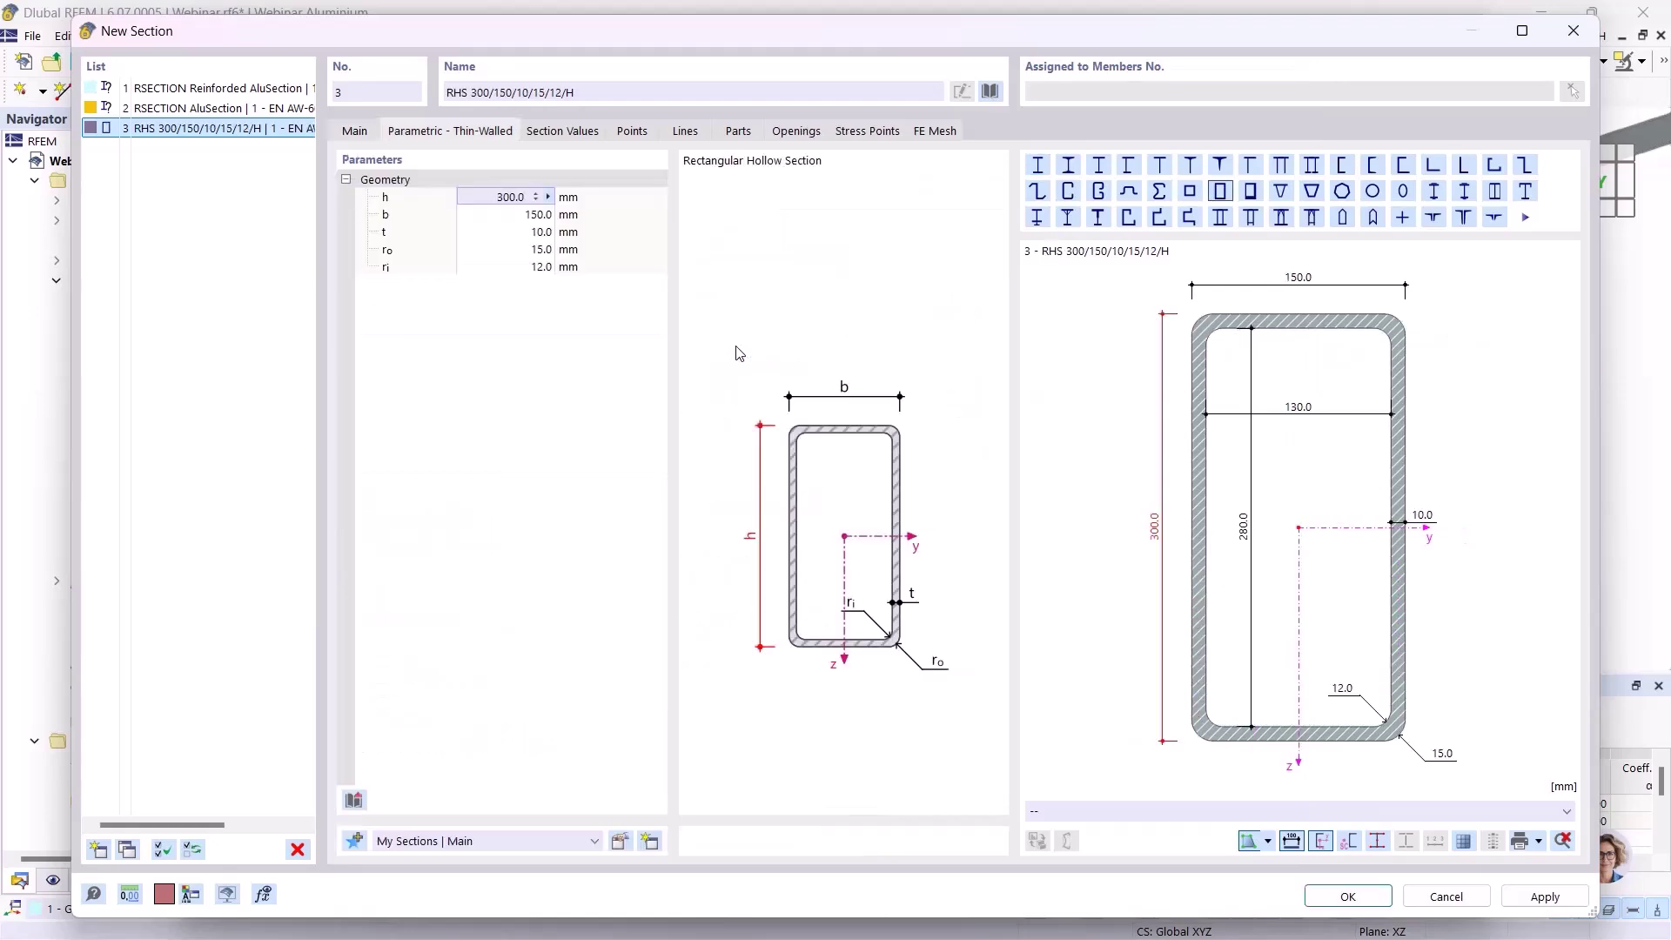
pyautogui.click(355, 133)
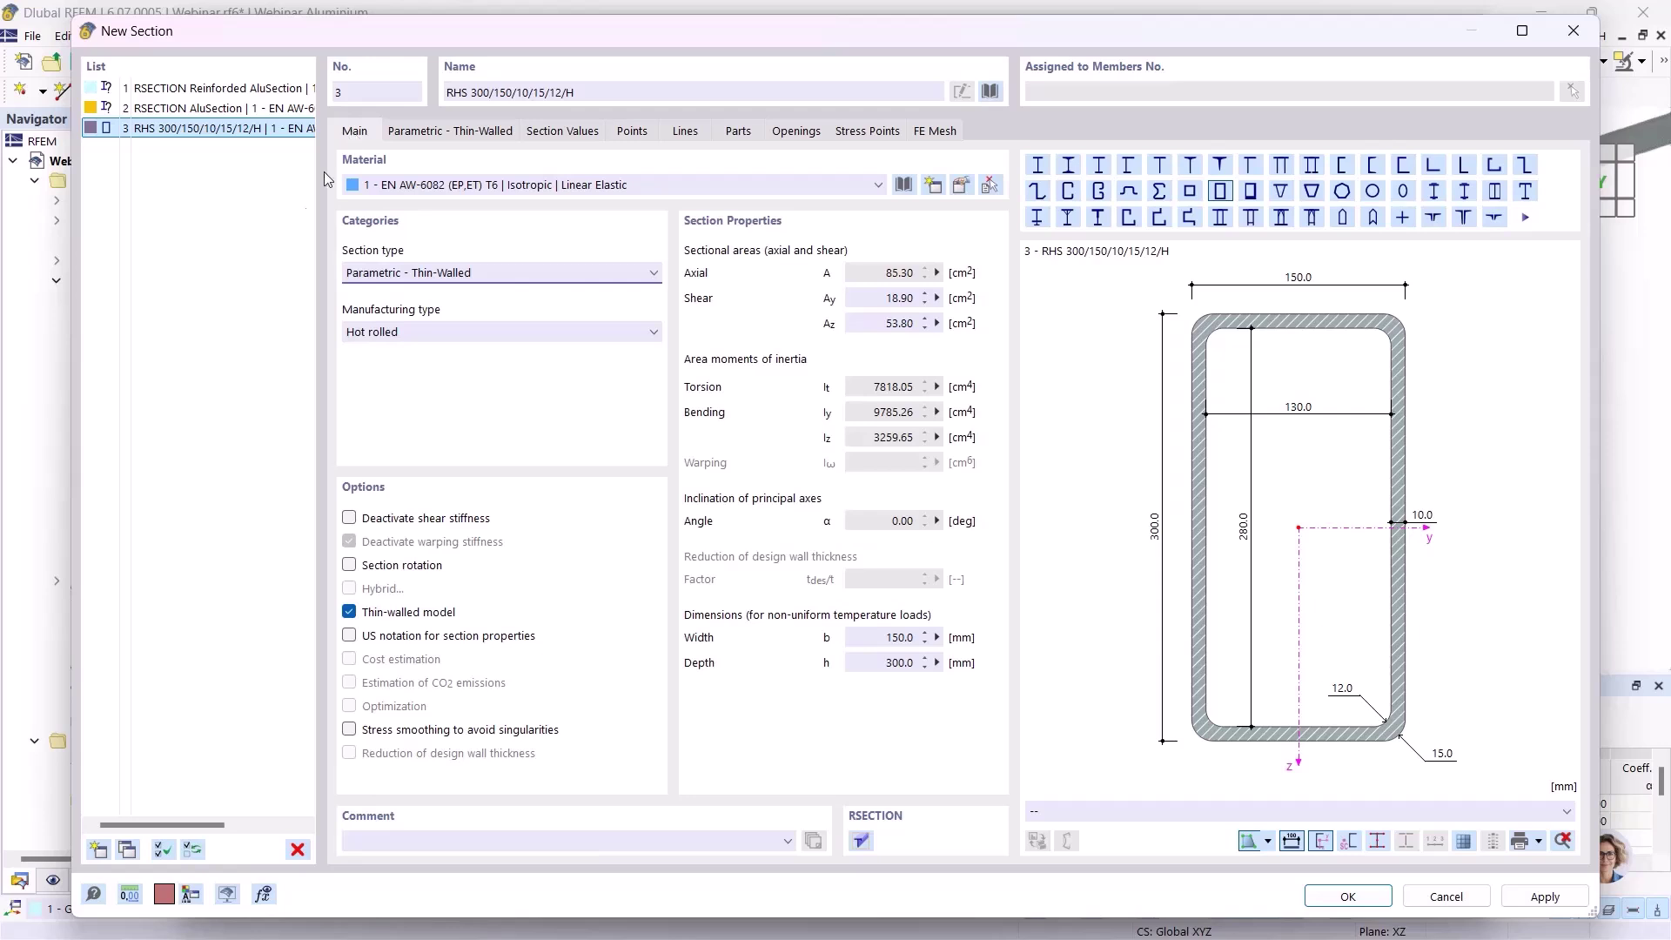
pyautogui.click(399, 332)
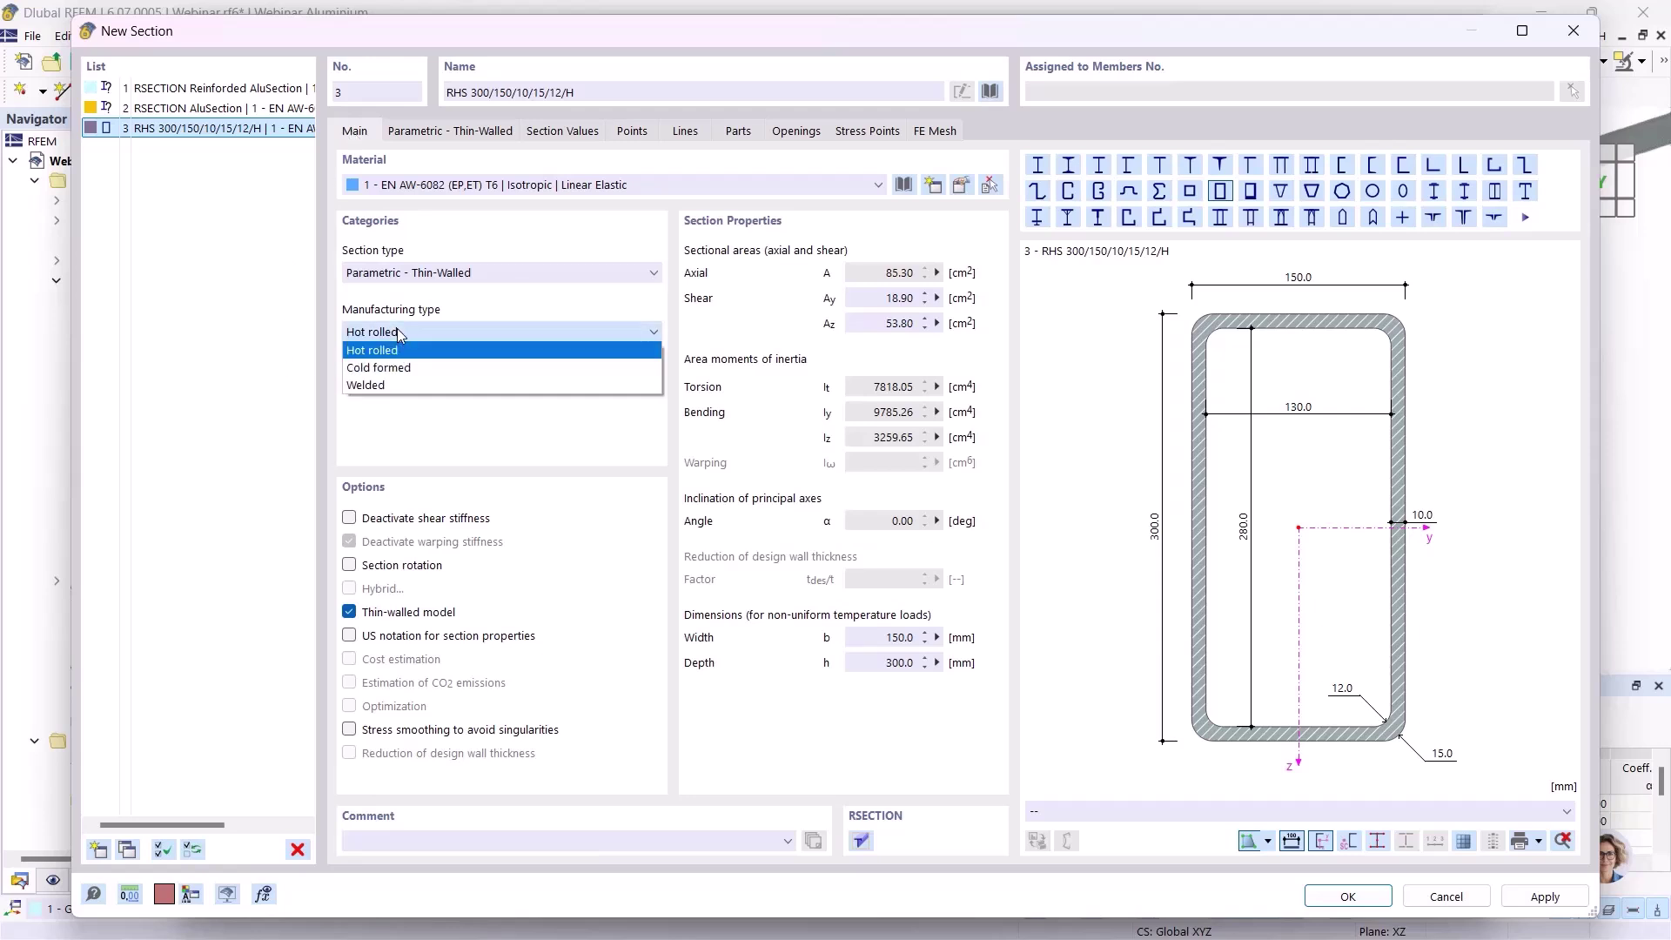
pyautogui.click(376, 387)
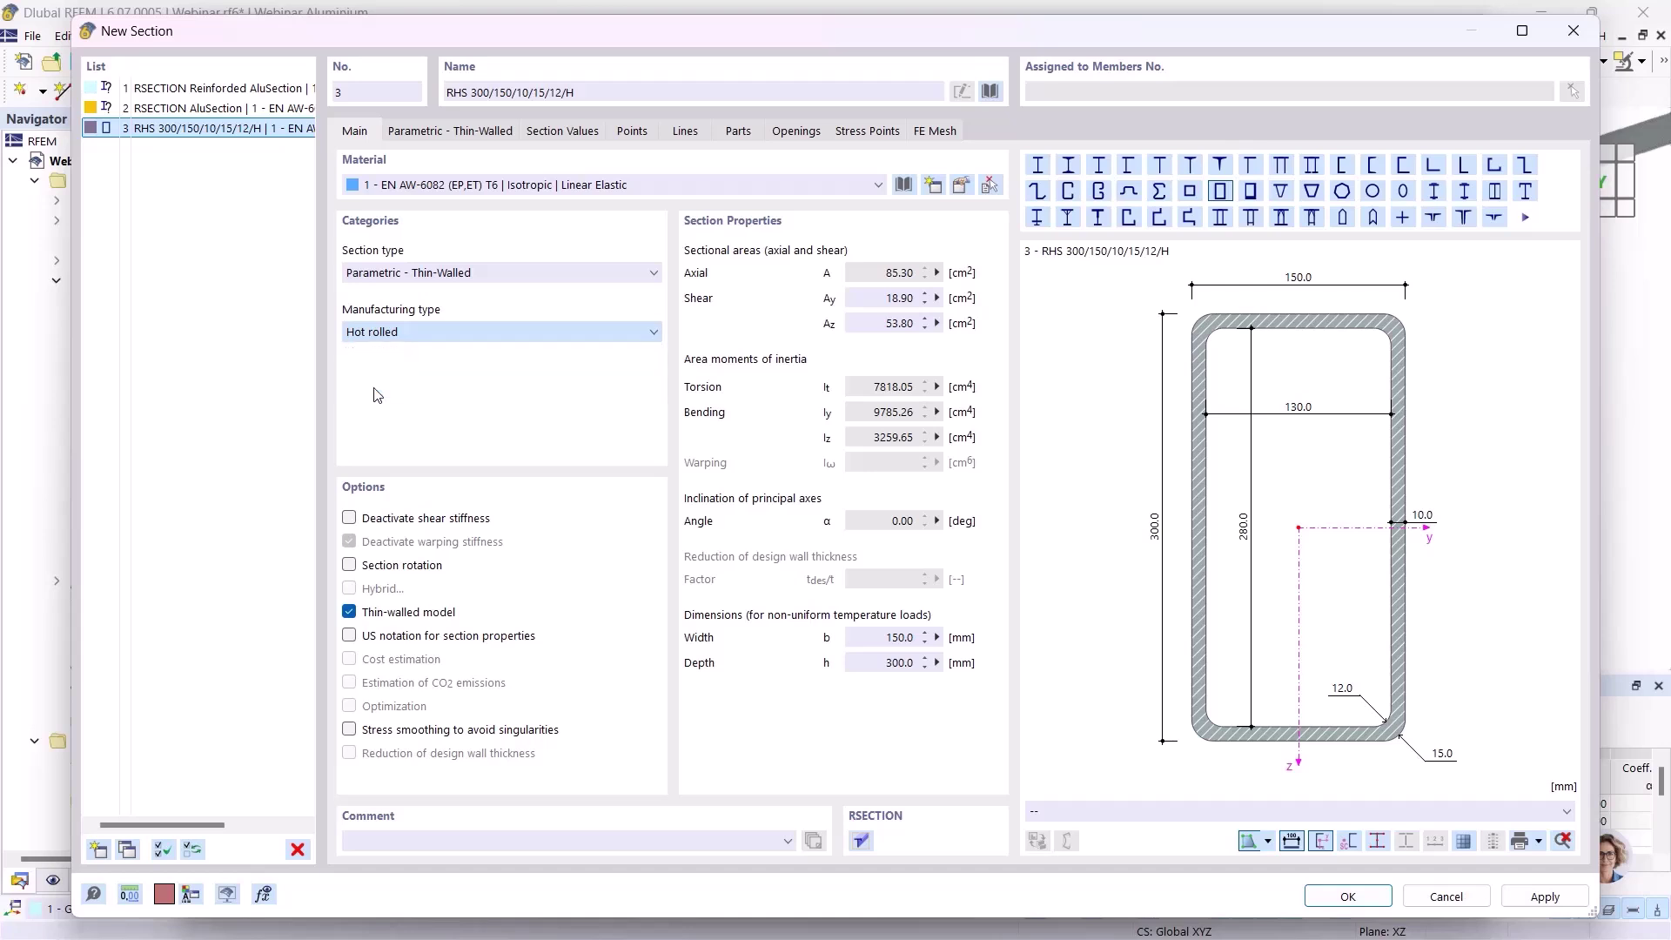
pyautogui.click(416, 187)
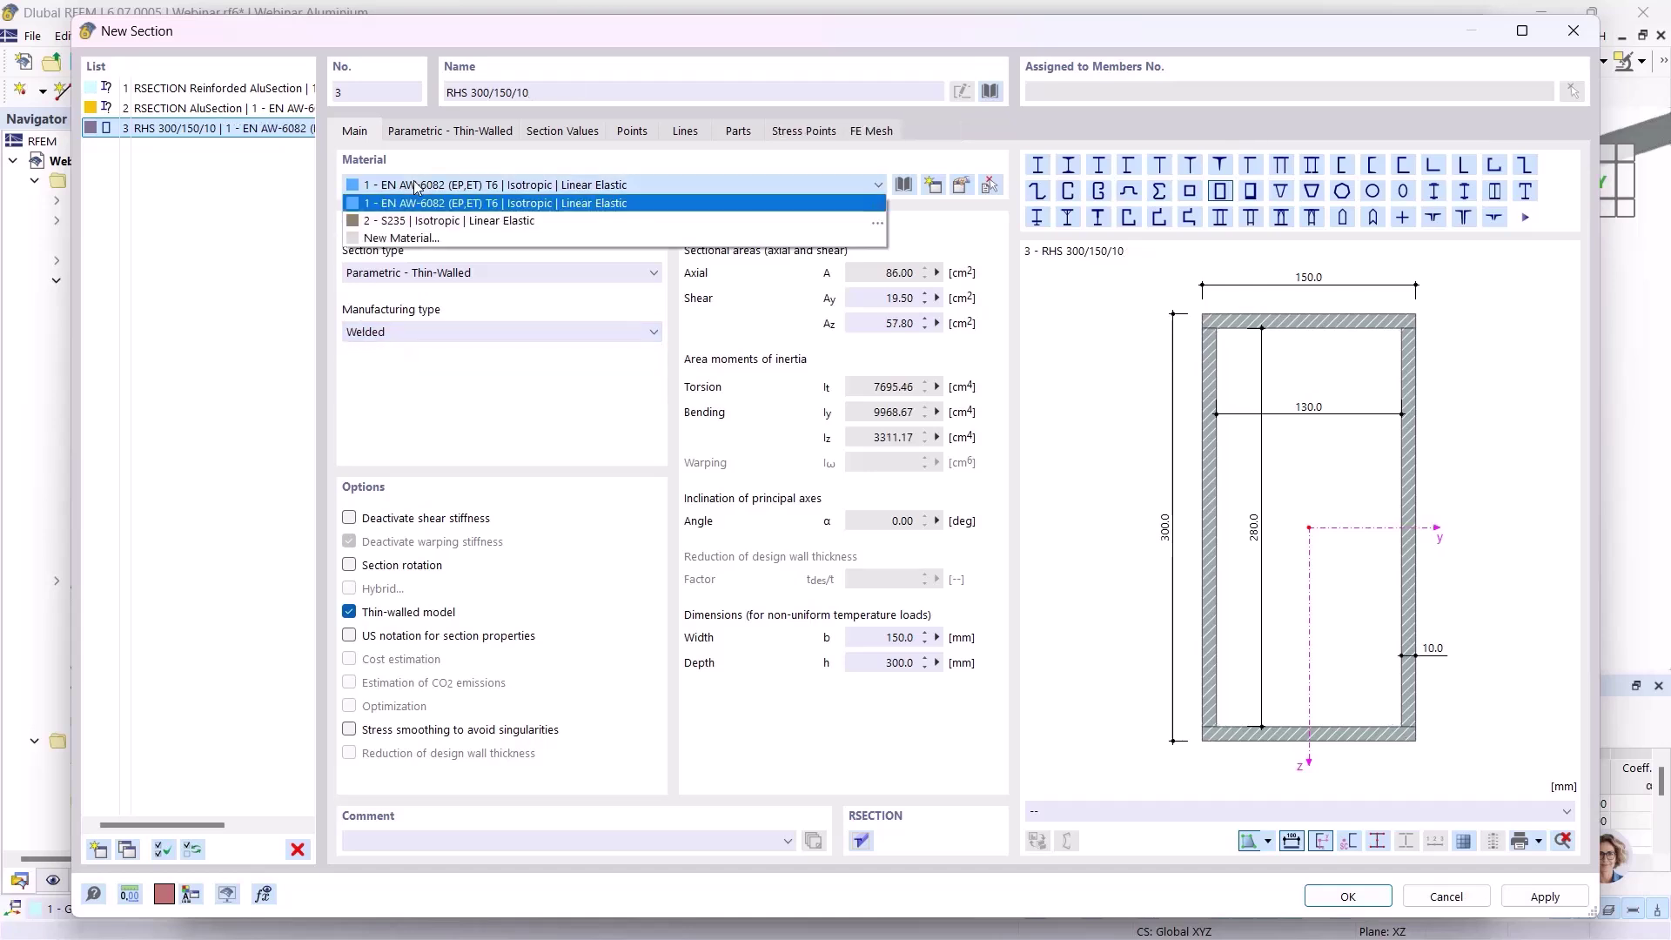
pyautogui.click(408, 228)
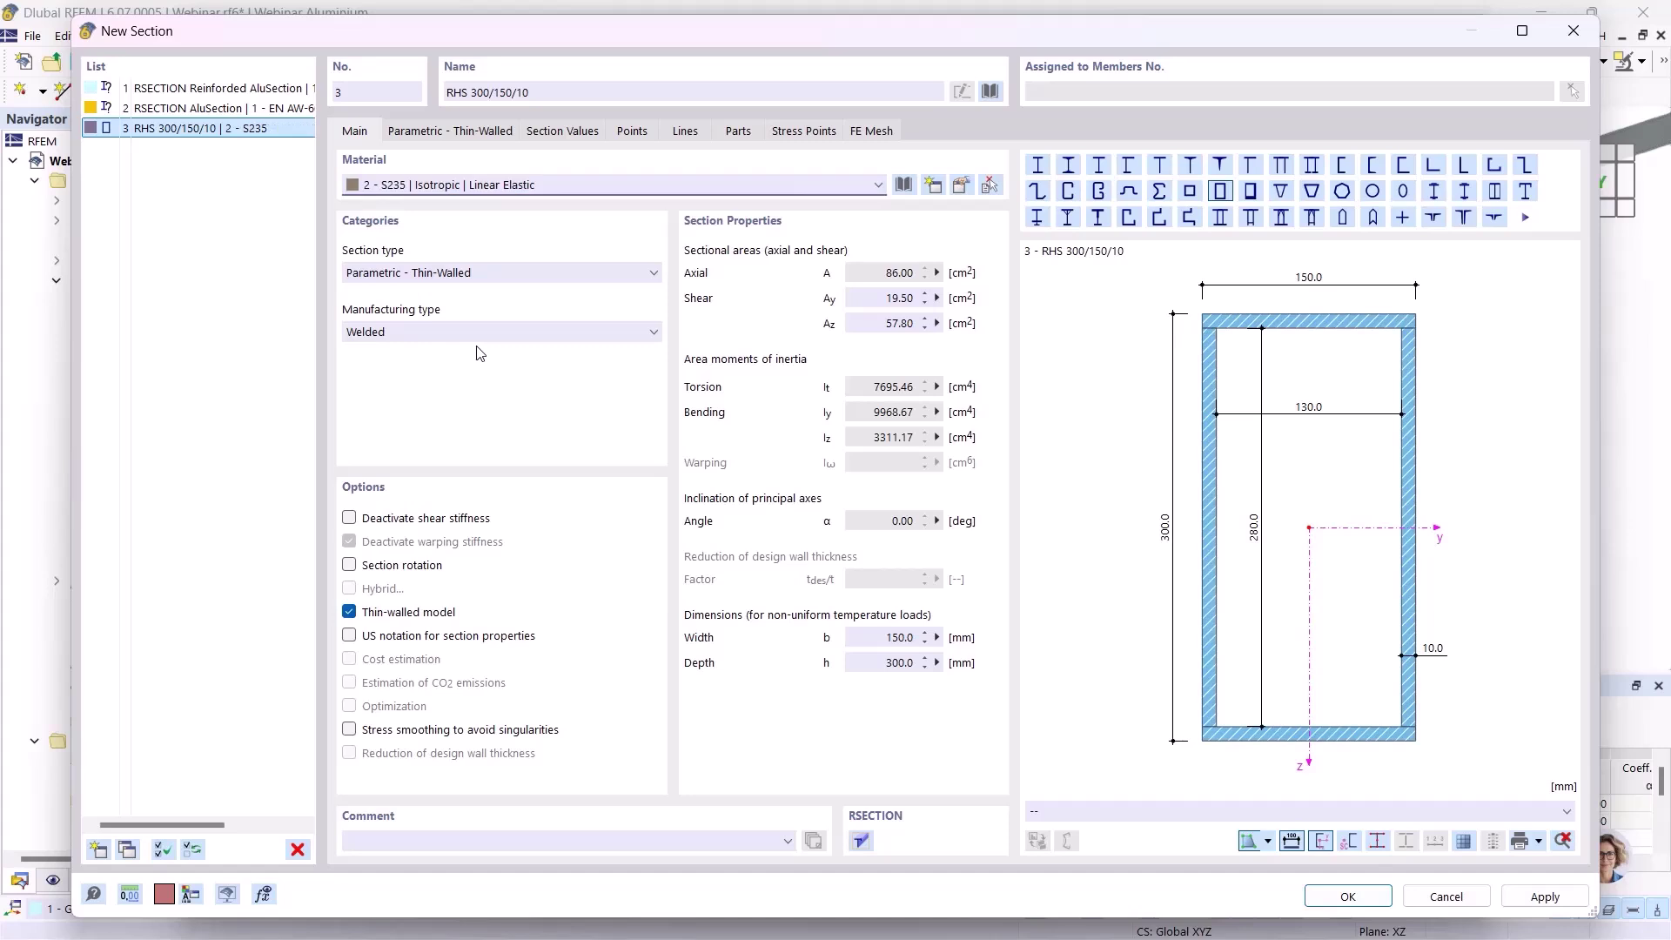
# Step: Set the hollow section to h 230 mm, b 100 mm and t 5 mm, and complete the section, member and line edits
pyautogui.click(451, 131)
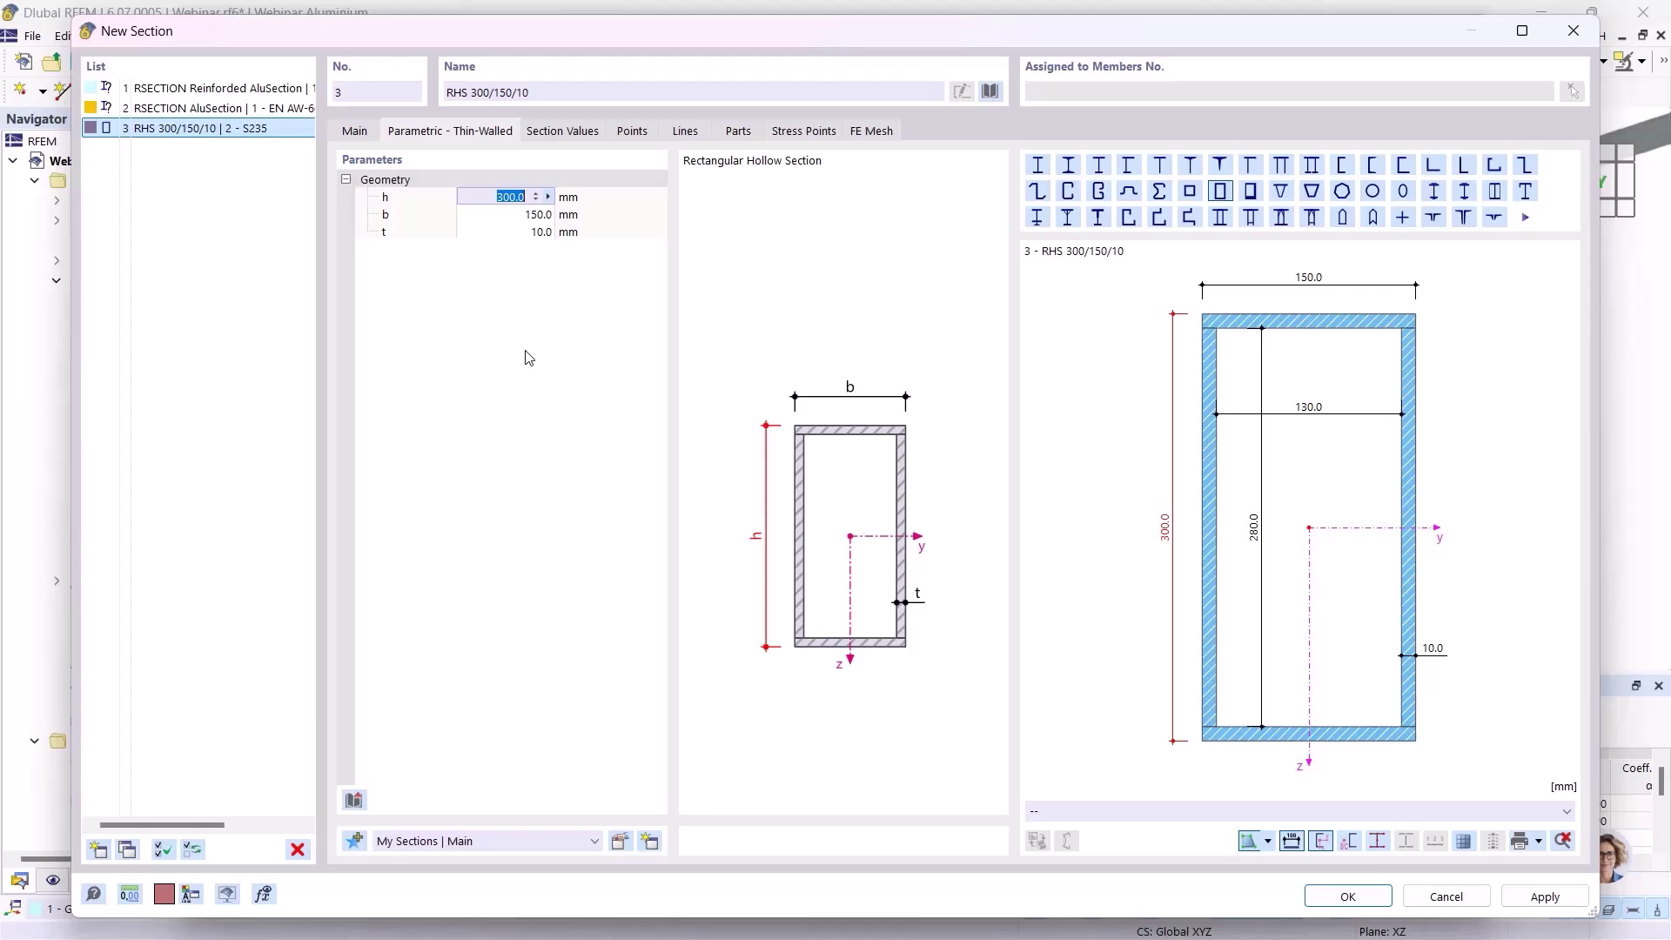
pyautogui.write('230')
pyautogui.click(509, 214)
pyautogui.write('100')
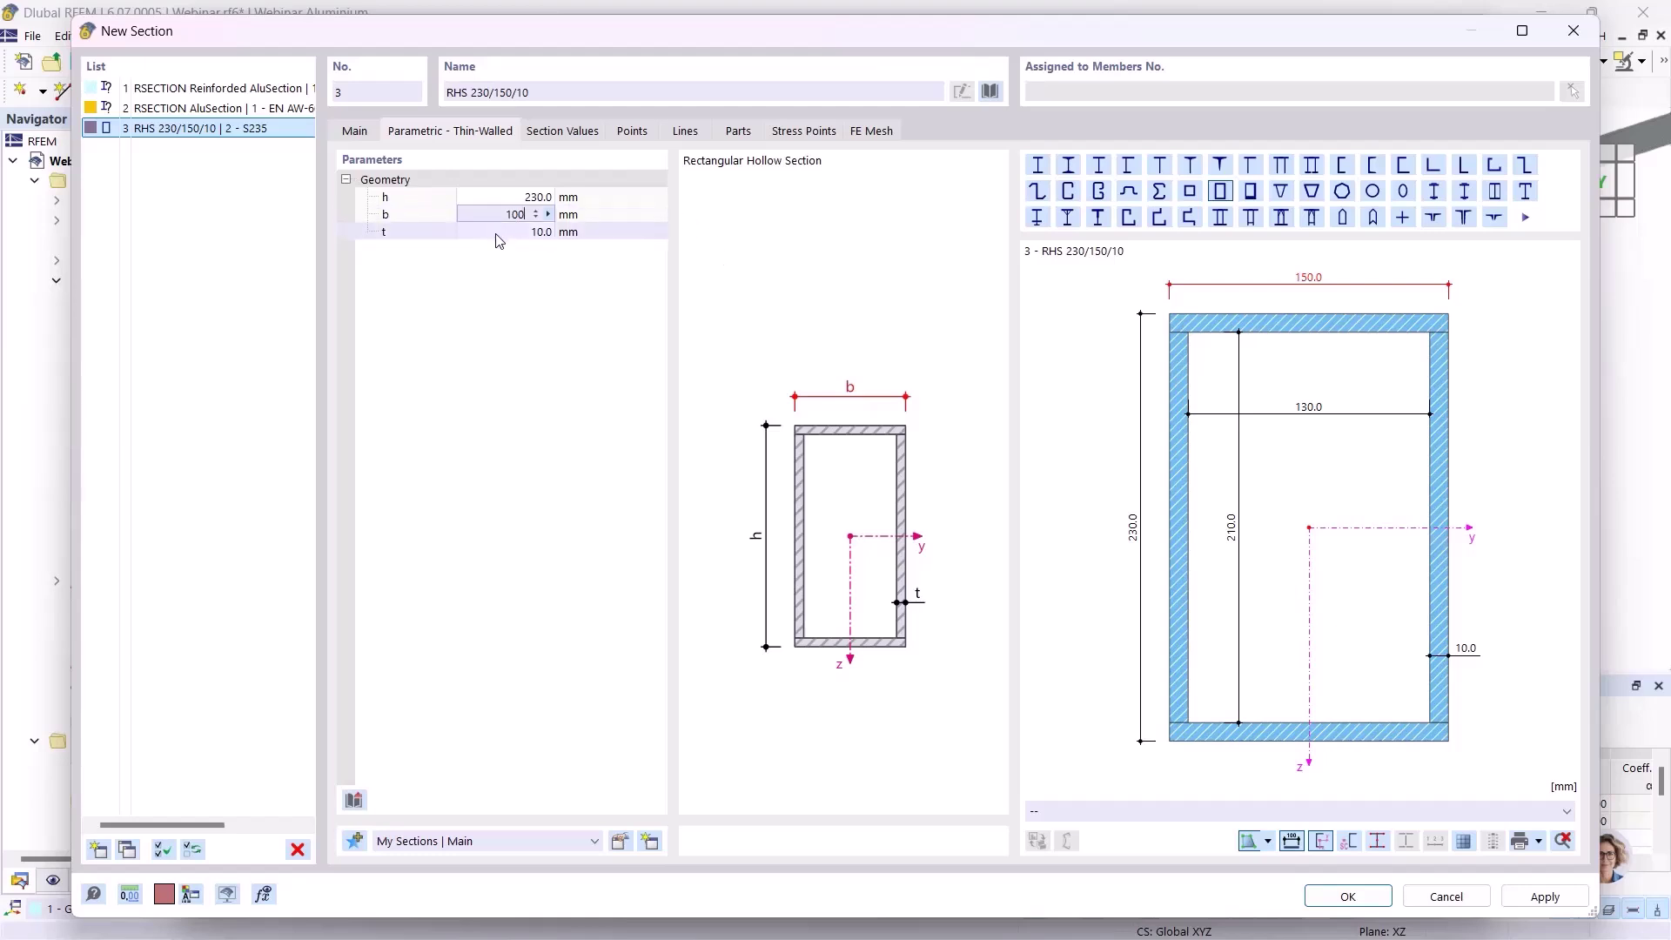
pyautogui.press('Tab')
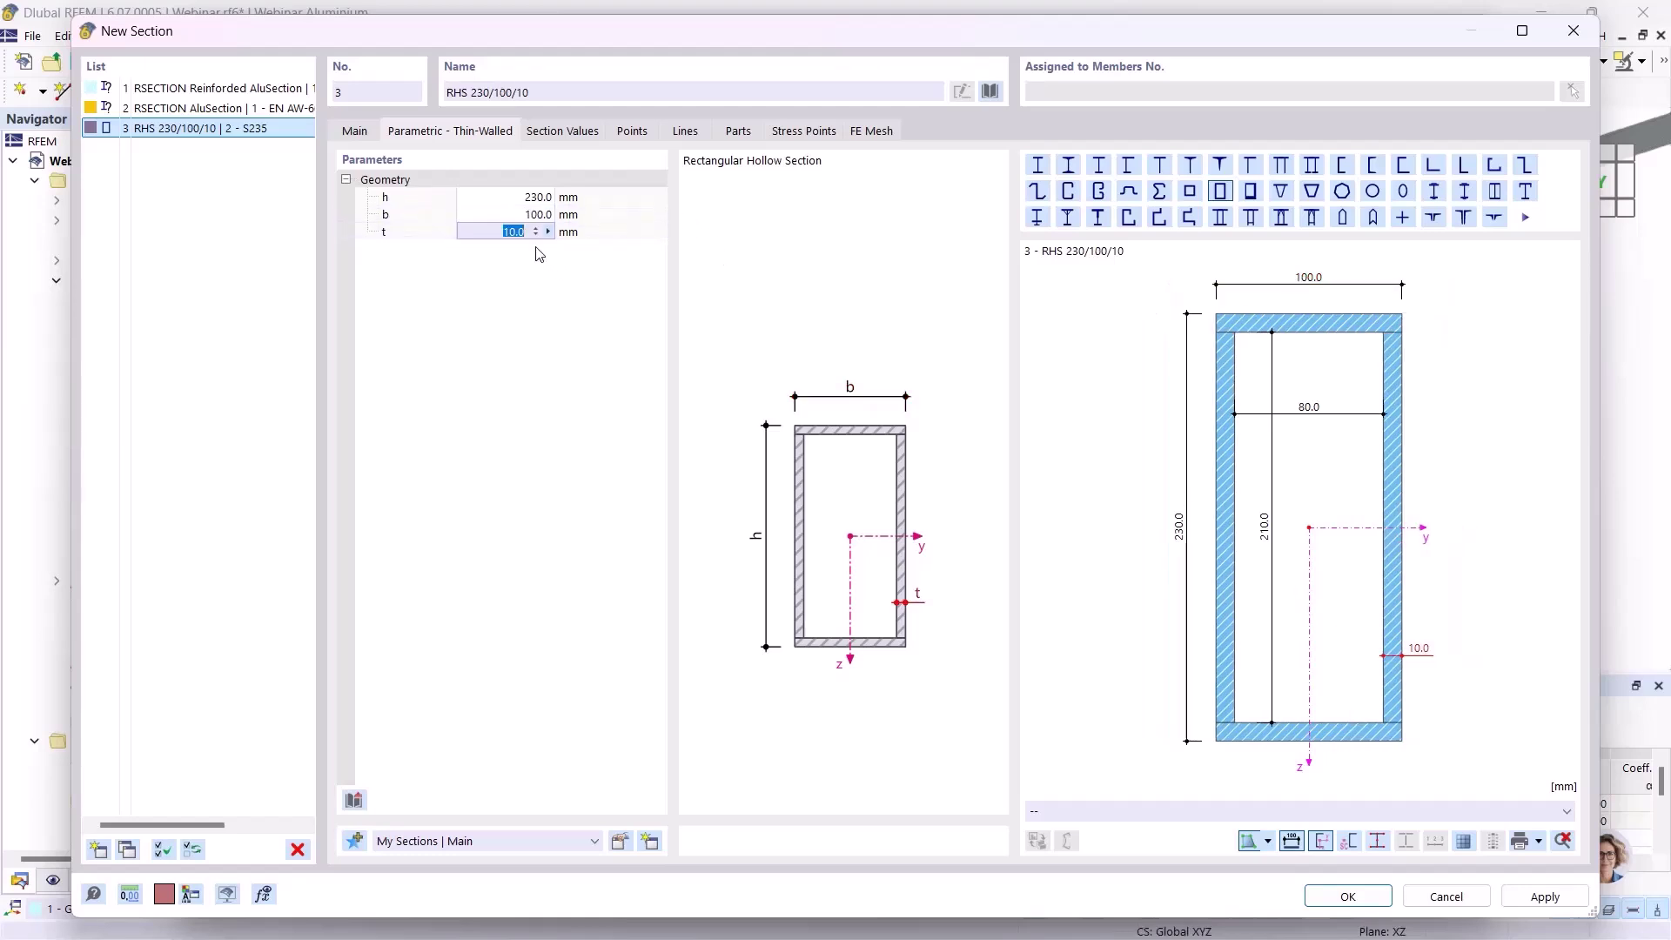
pyautogui.write('5')
pyautogui.press('Return')
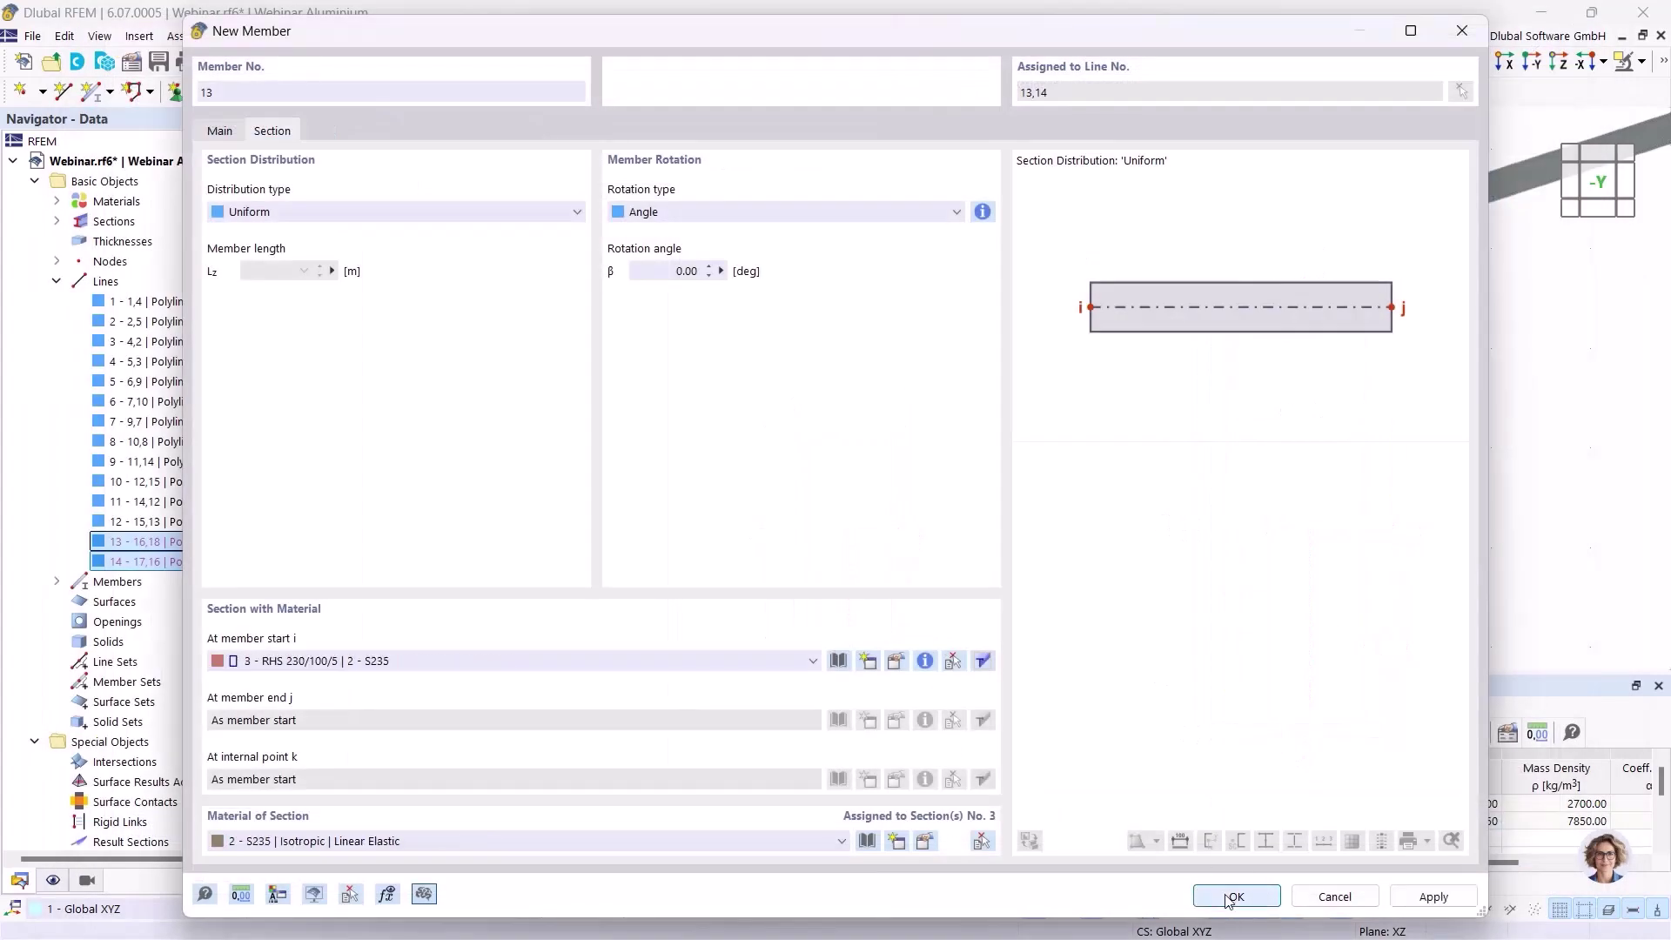
pyautogui.click(1232, 896)
pyautogui.click(1212, 863)
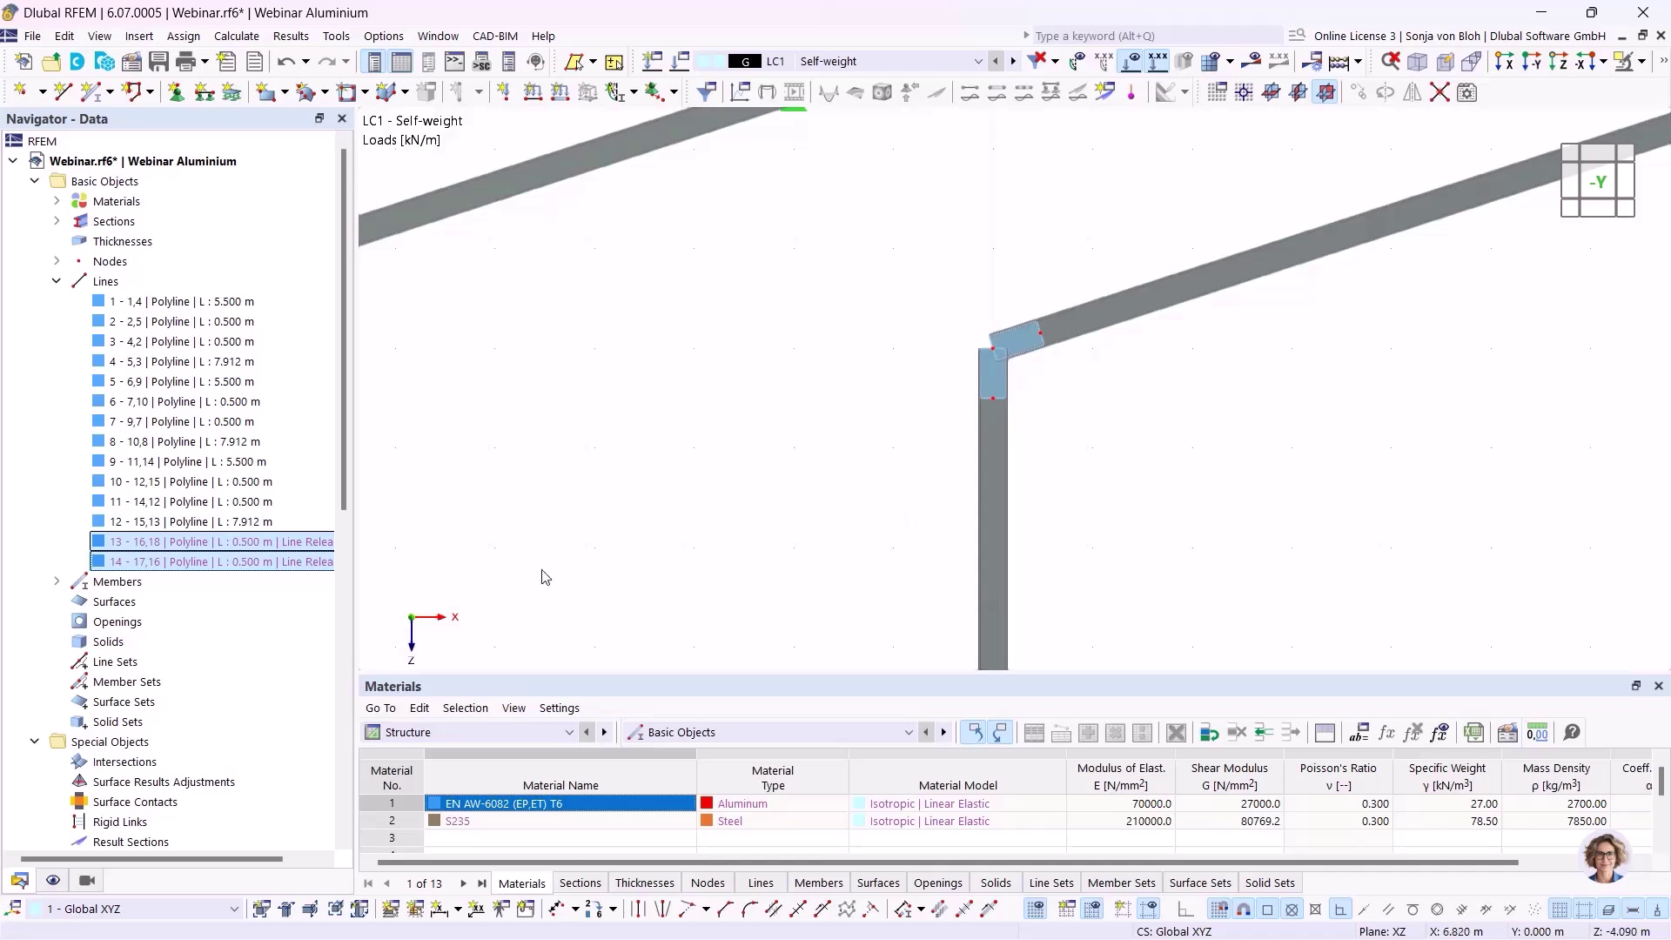
# Step: Isolate the members with section 3, RHS 230/100/5, using the generated visibilities by section, and examine them at the frame corner
pyautogui.click(86, 881)
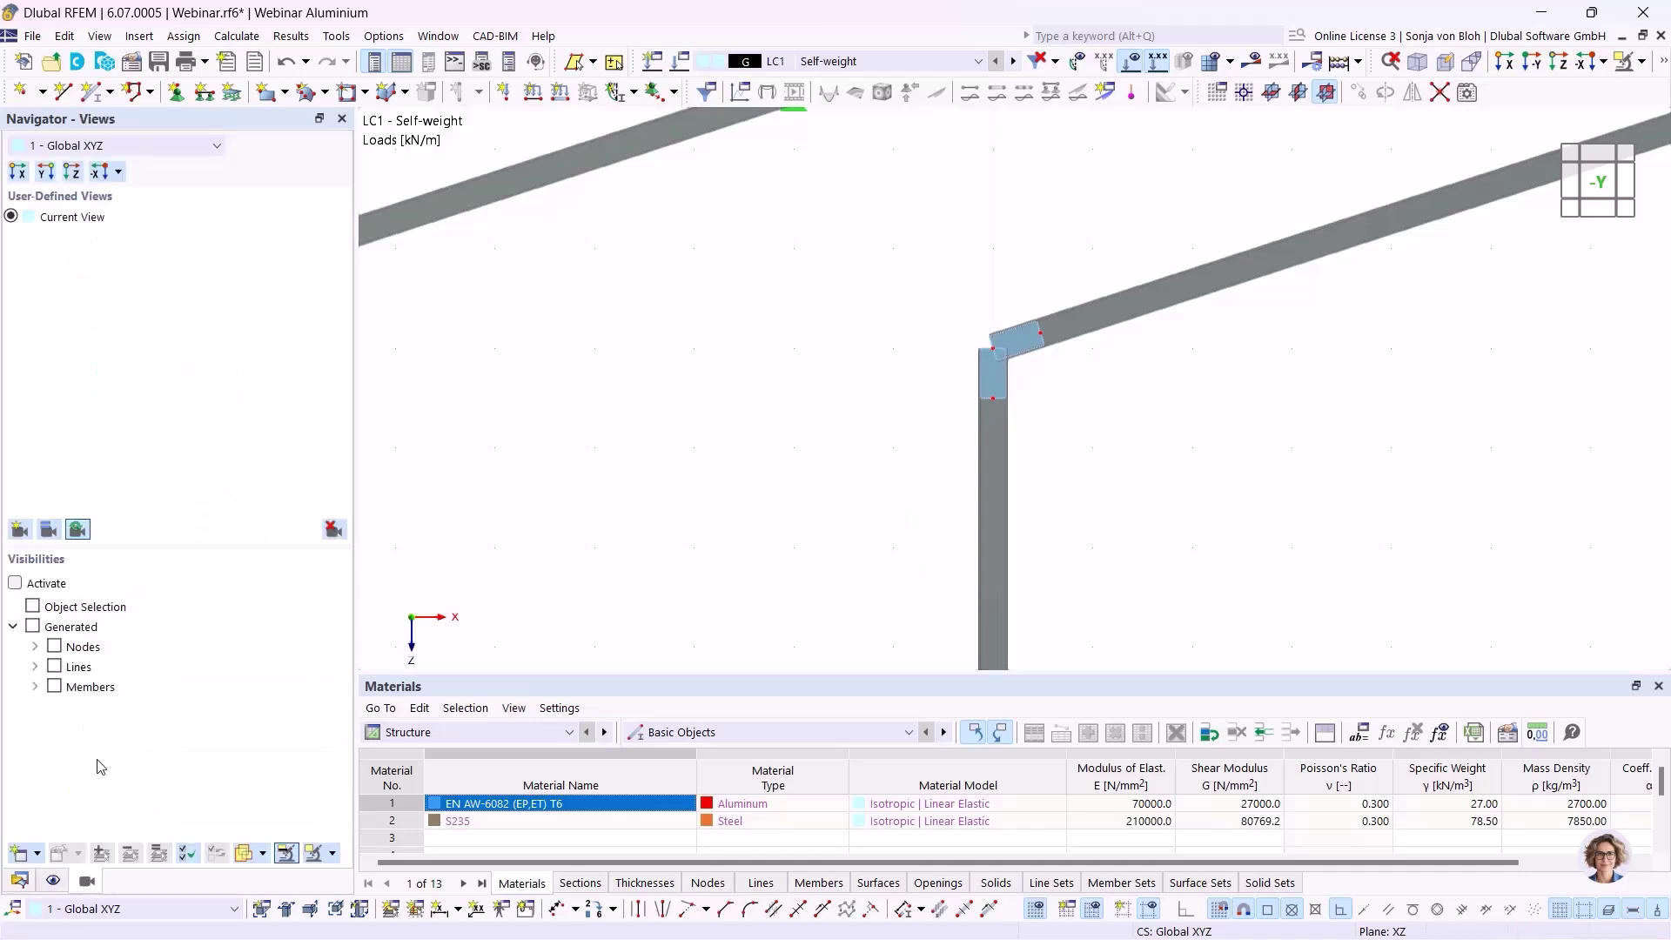
pyautogui.click(35, 686)
pyautogui.click(57, 726)
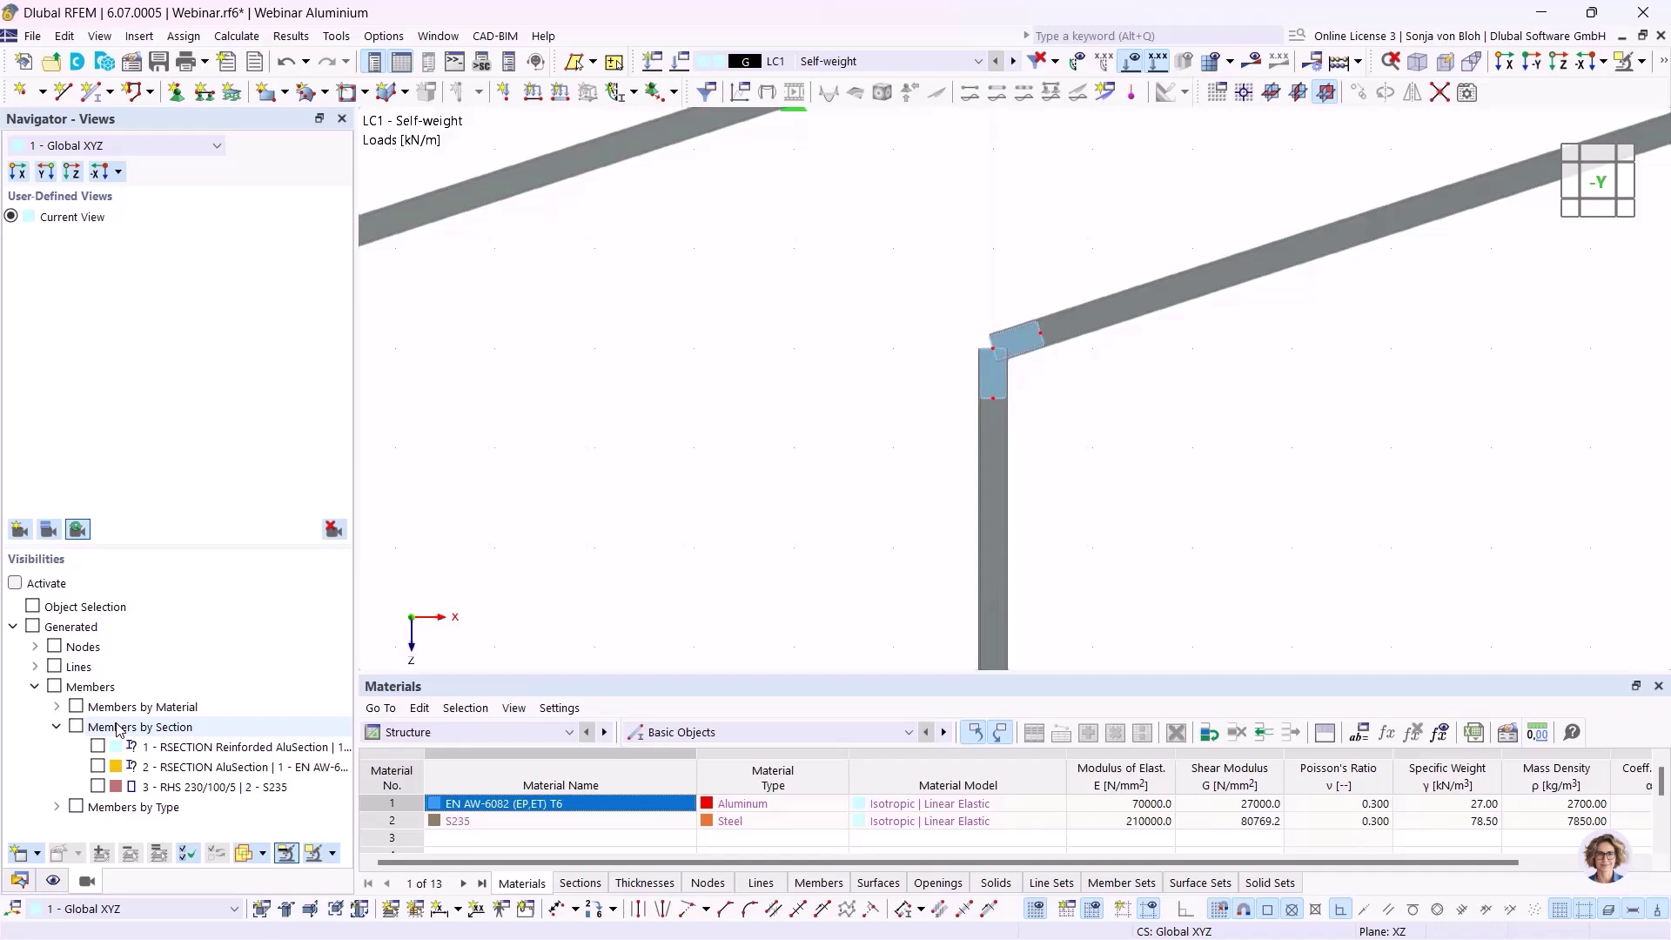
pyautogui.click(97, 787)
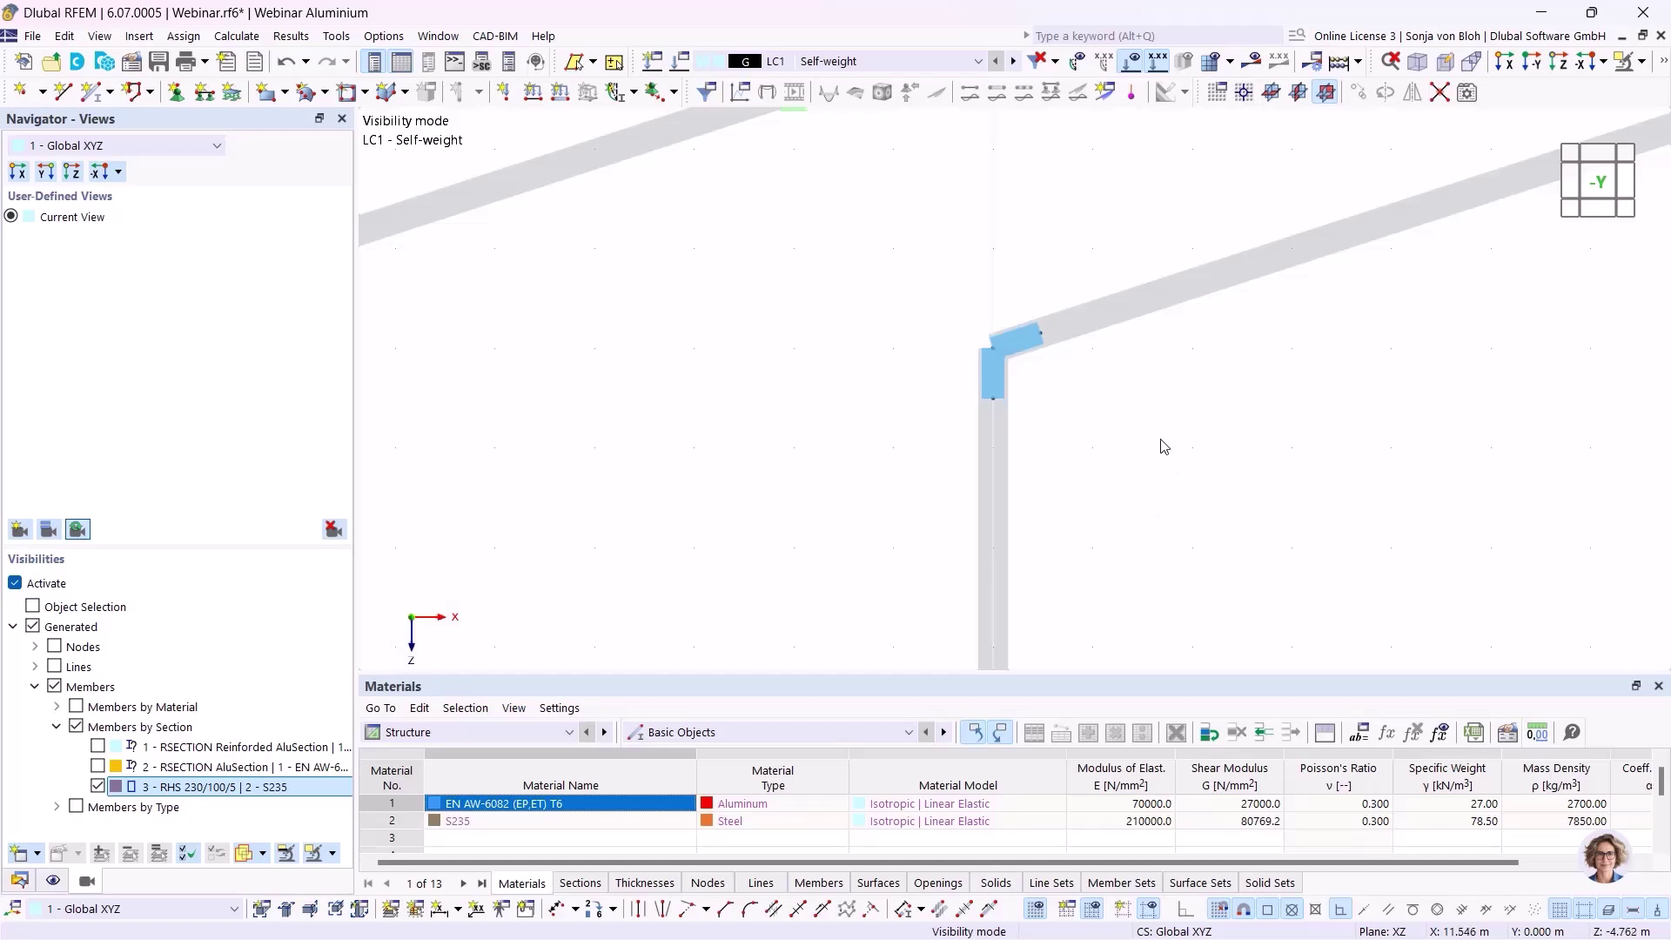
pyautogui.scroll(4, 1156, 384)
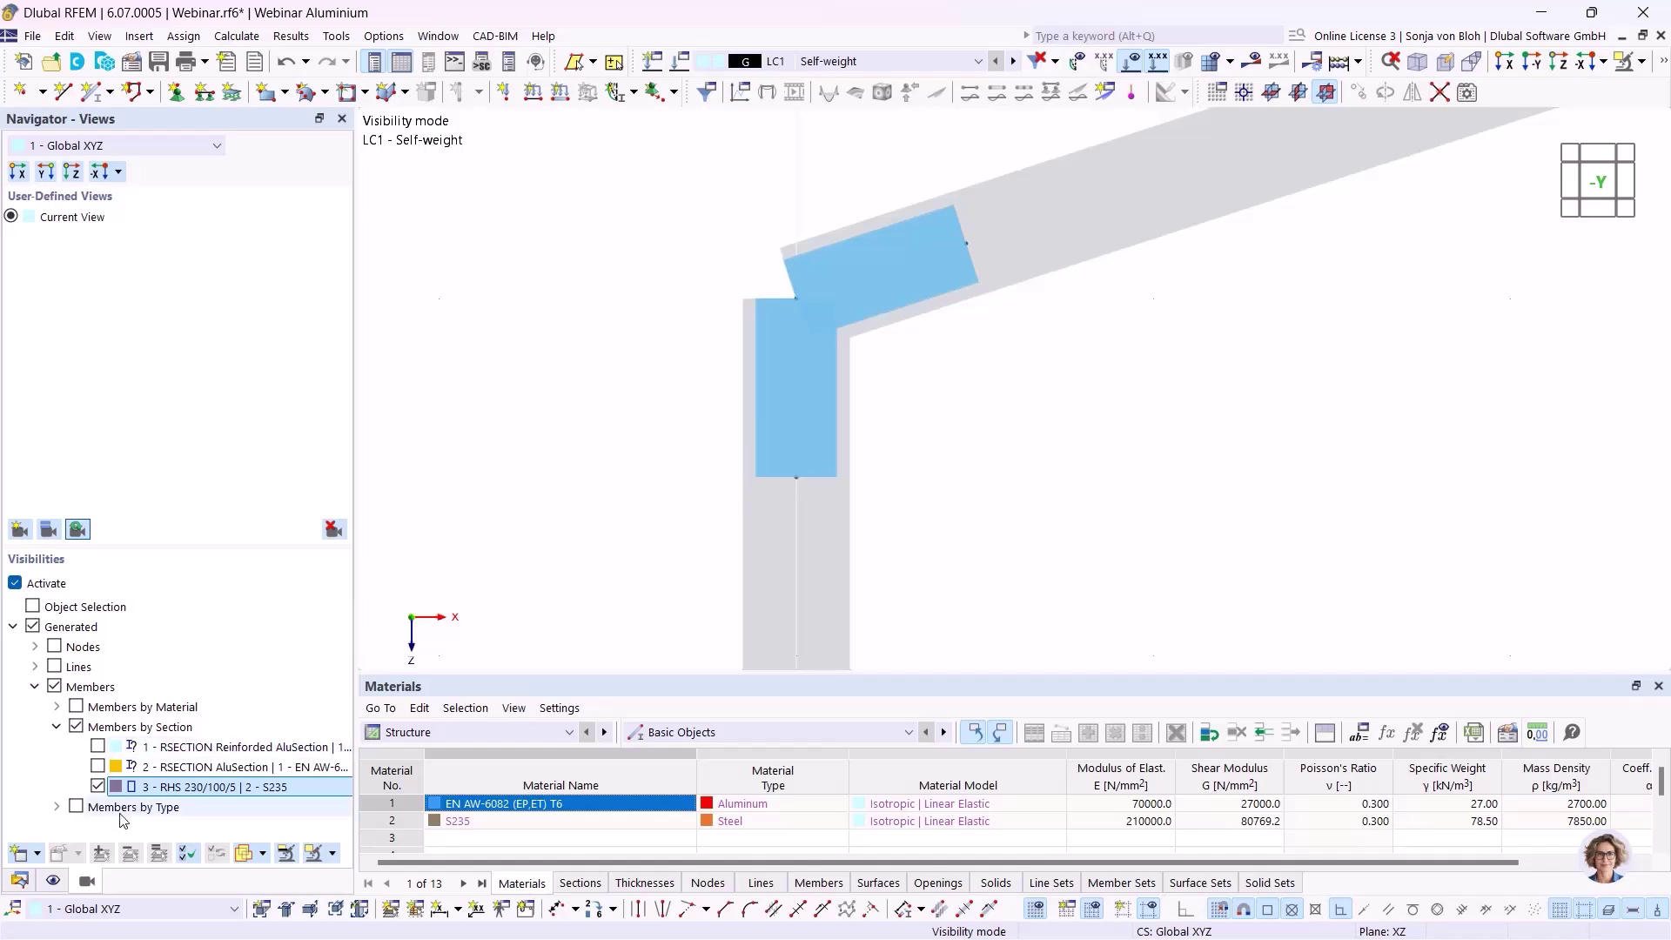
# Step: Switch the visibility from the RHS 230/100/5 members to the section 2 AluSection members and inspect the corner nodes
pyautogui.click(98, 766)
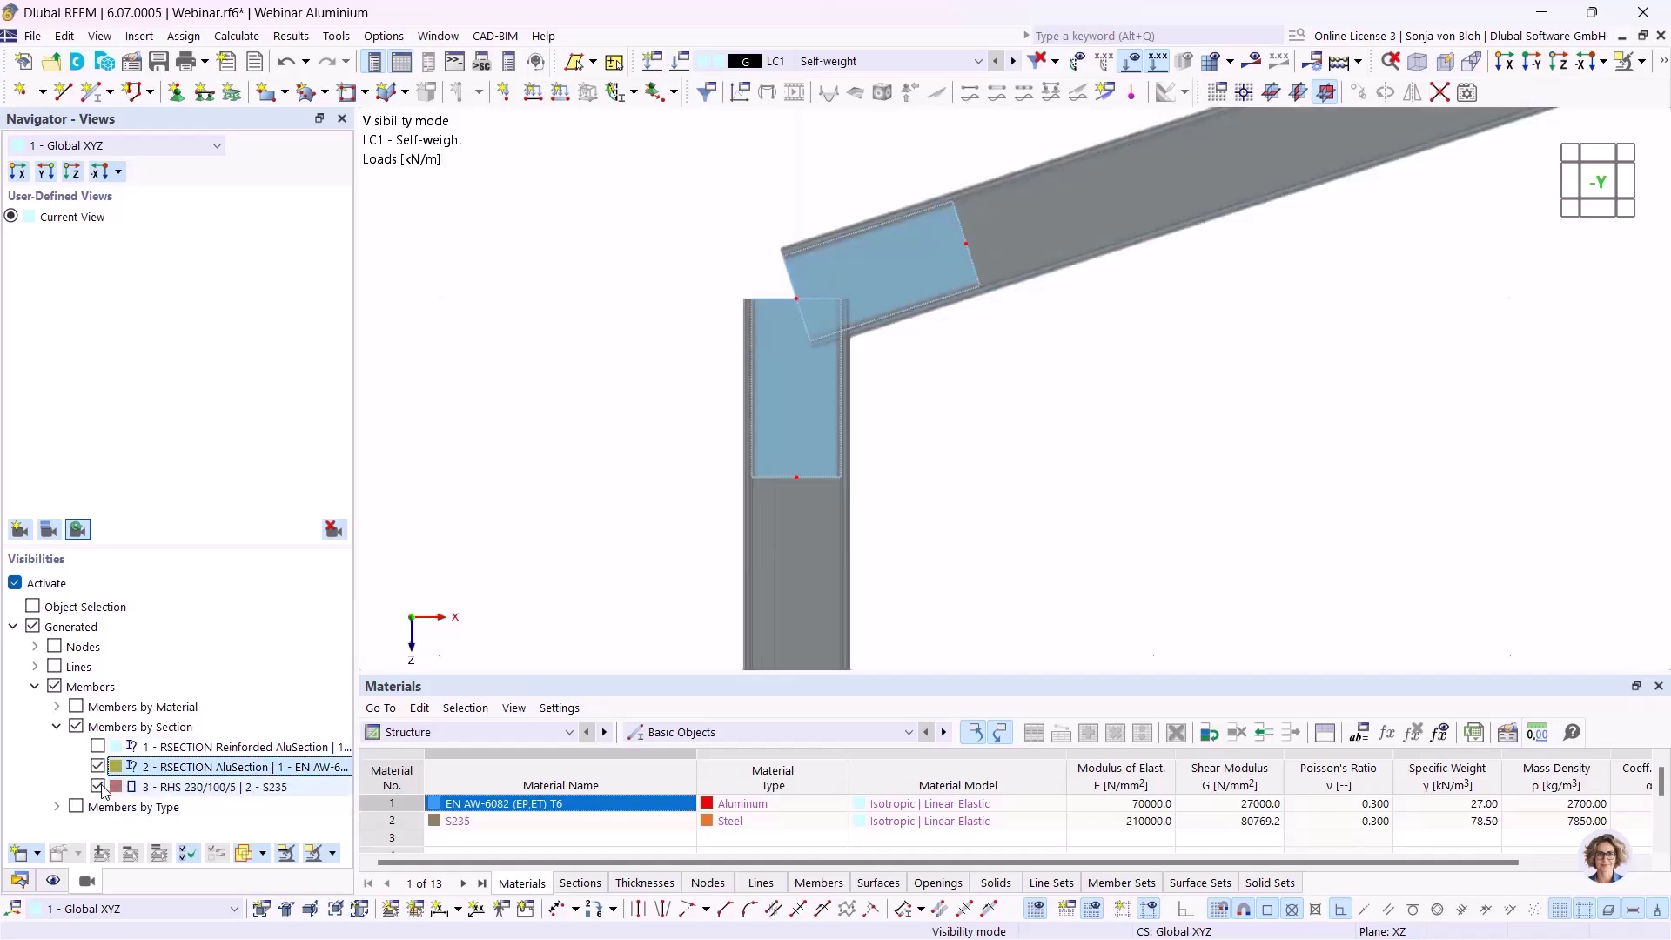
pyautogui.click(97, 786)
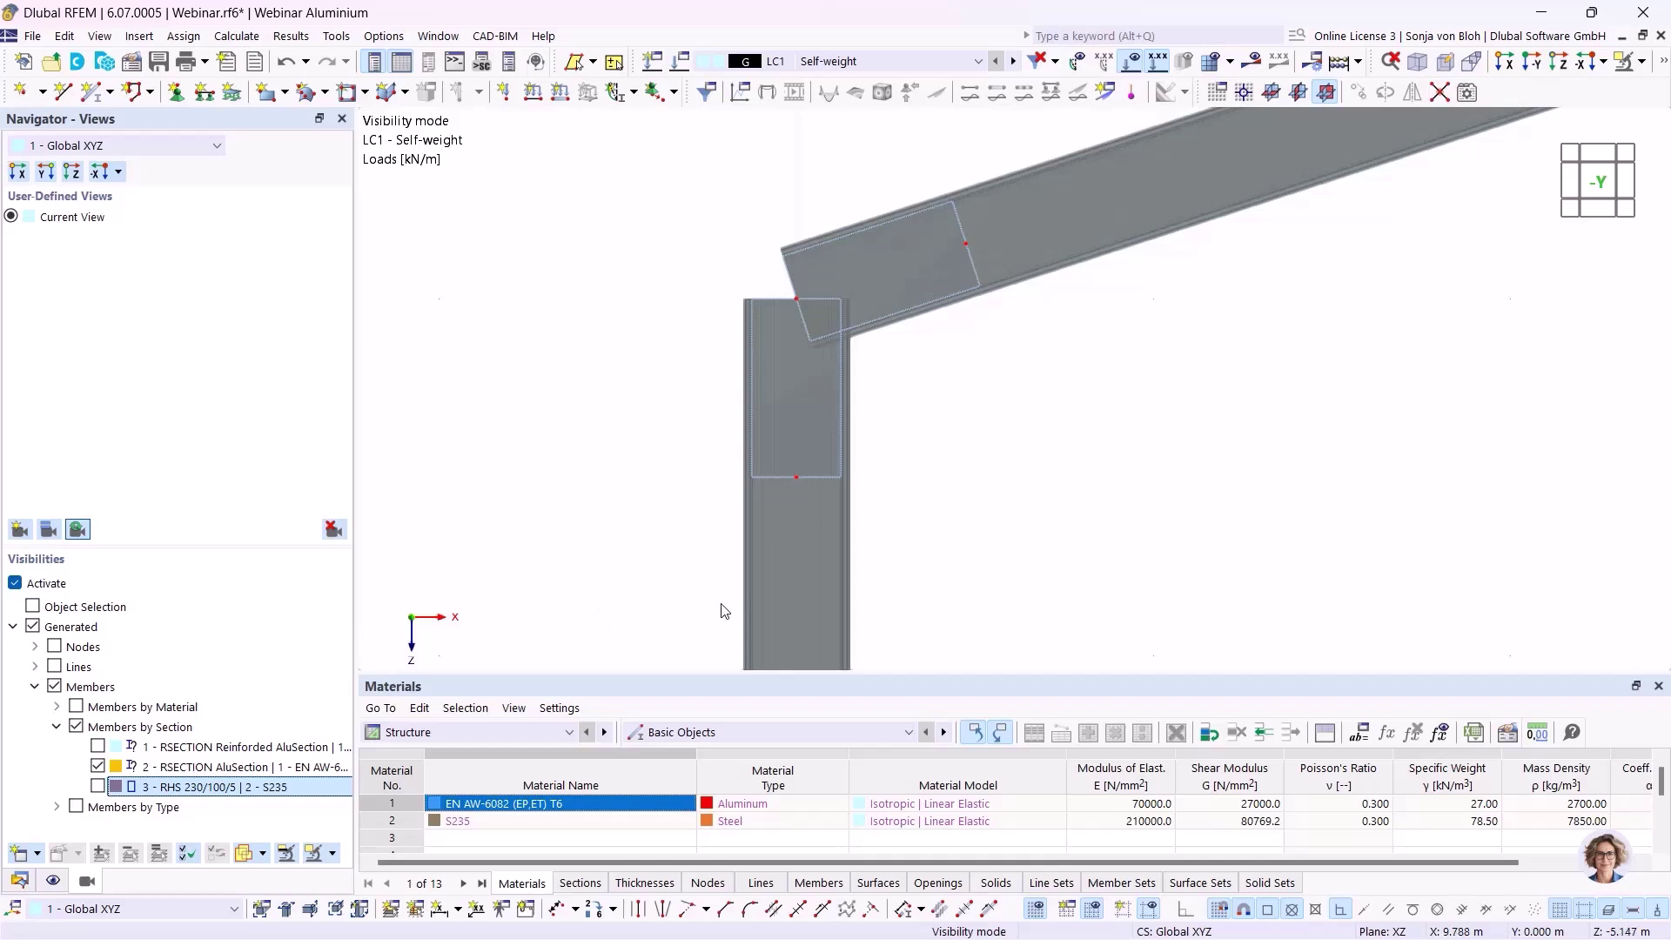
pyautogui.moveTo(796, 479)
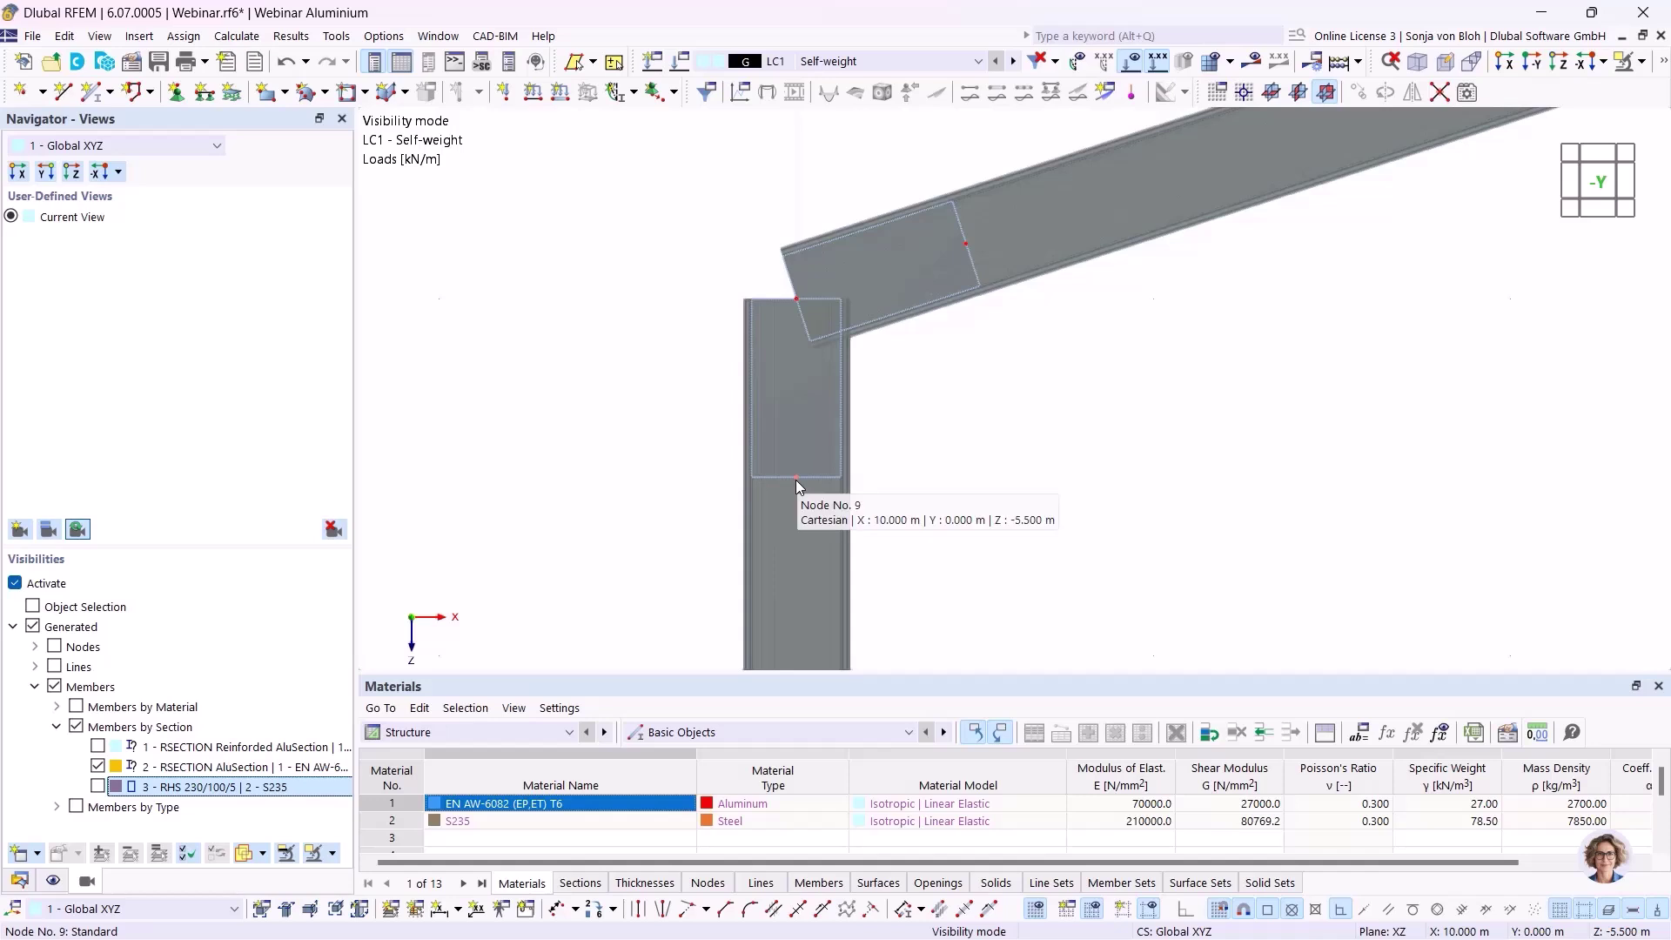
pyautogui.moveTo(796, 302)
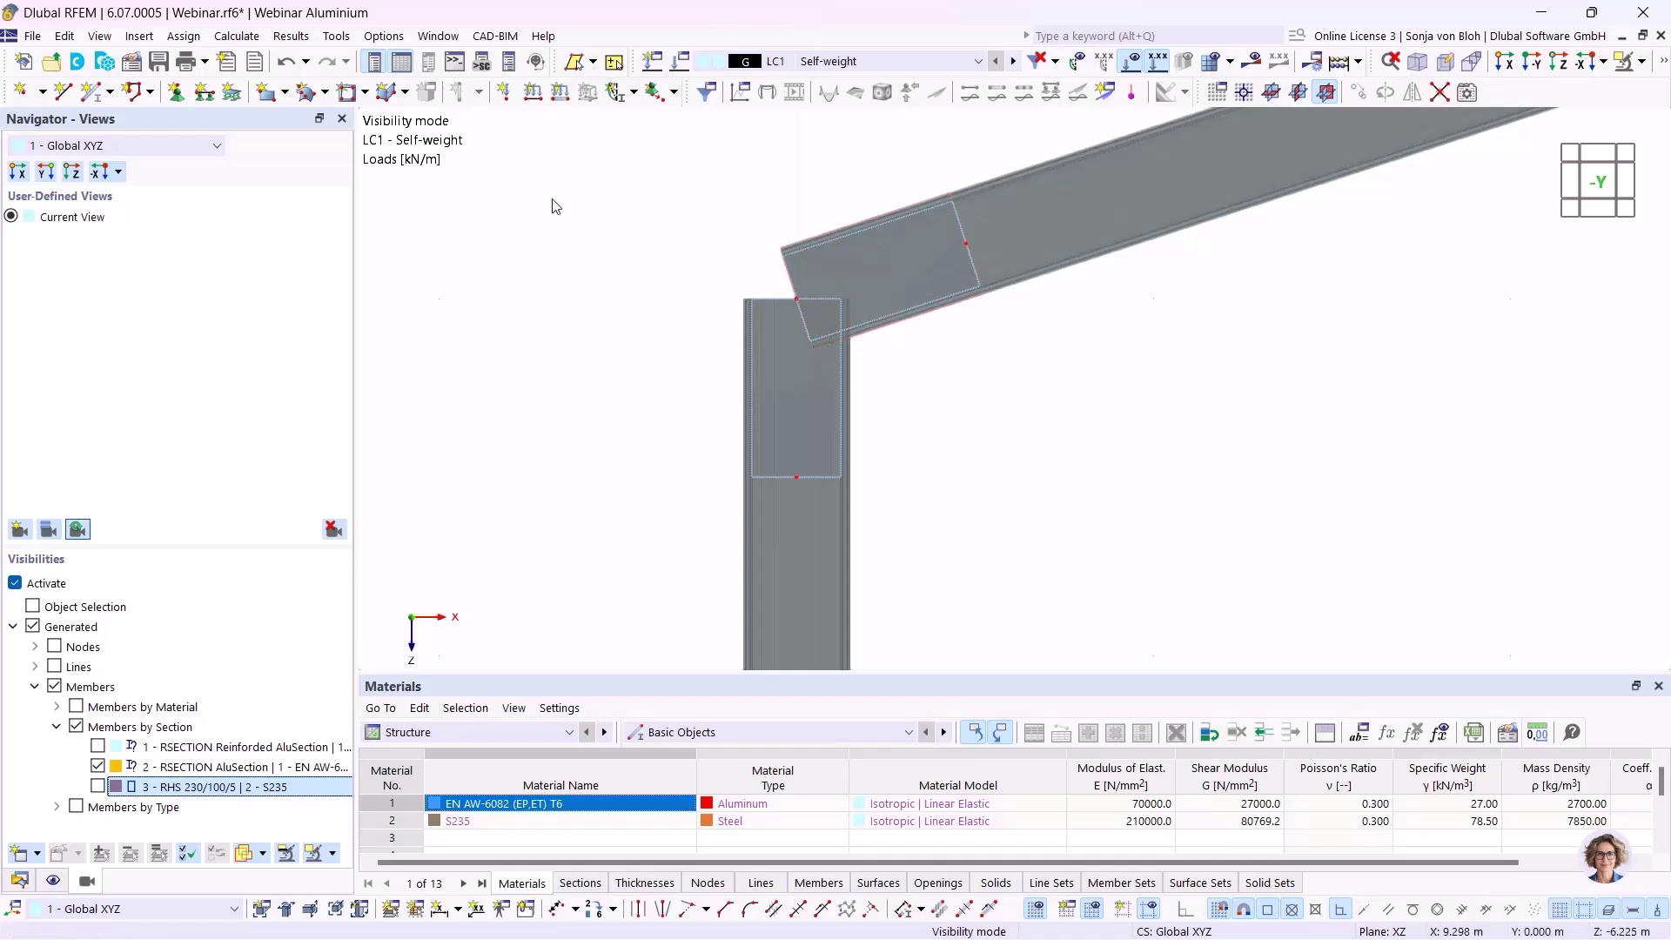
# Step: Apply a uniform 2.6 kN/m force in projected ZP direction in LC1 to the second frame's inclined members 6 and 8
pyautogui.scroll(-3, 794, 310)
pyautogui.scroll(-5, 761, 474)
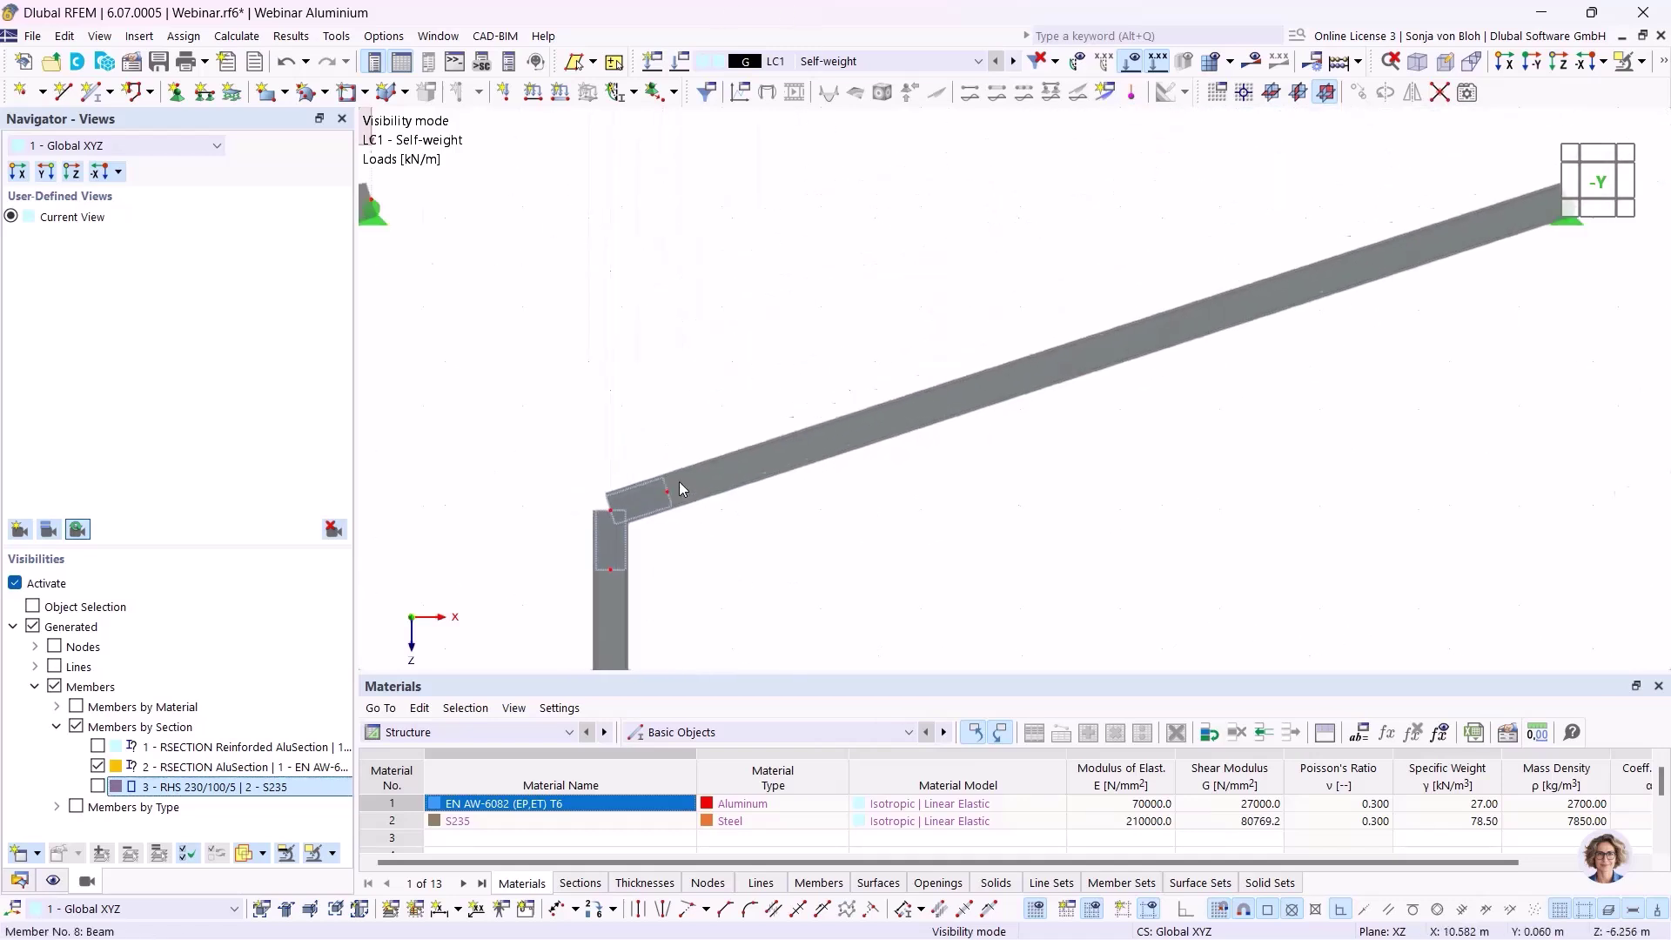
pyautogui.click(562, 92)
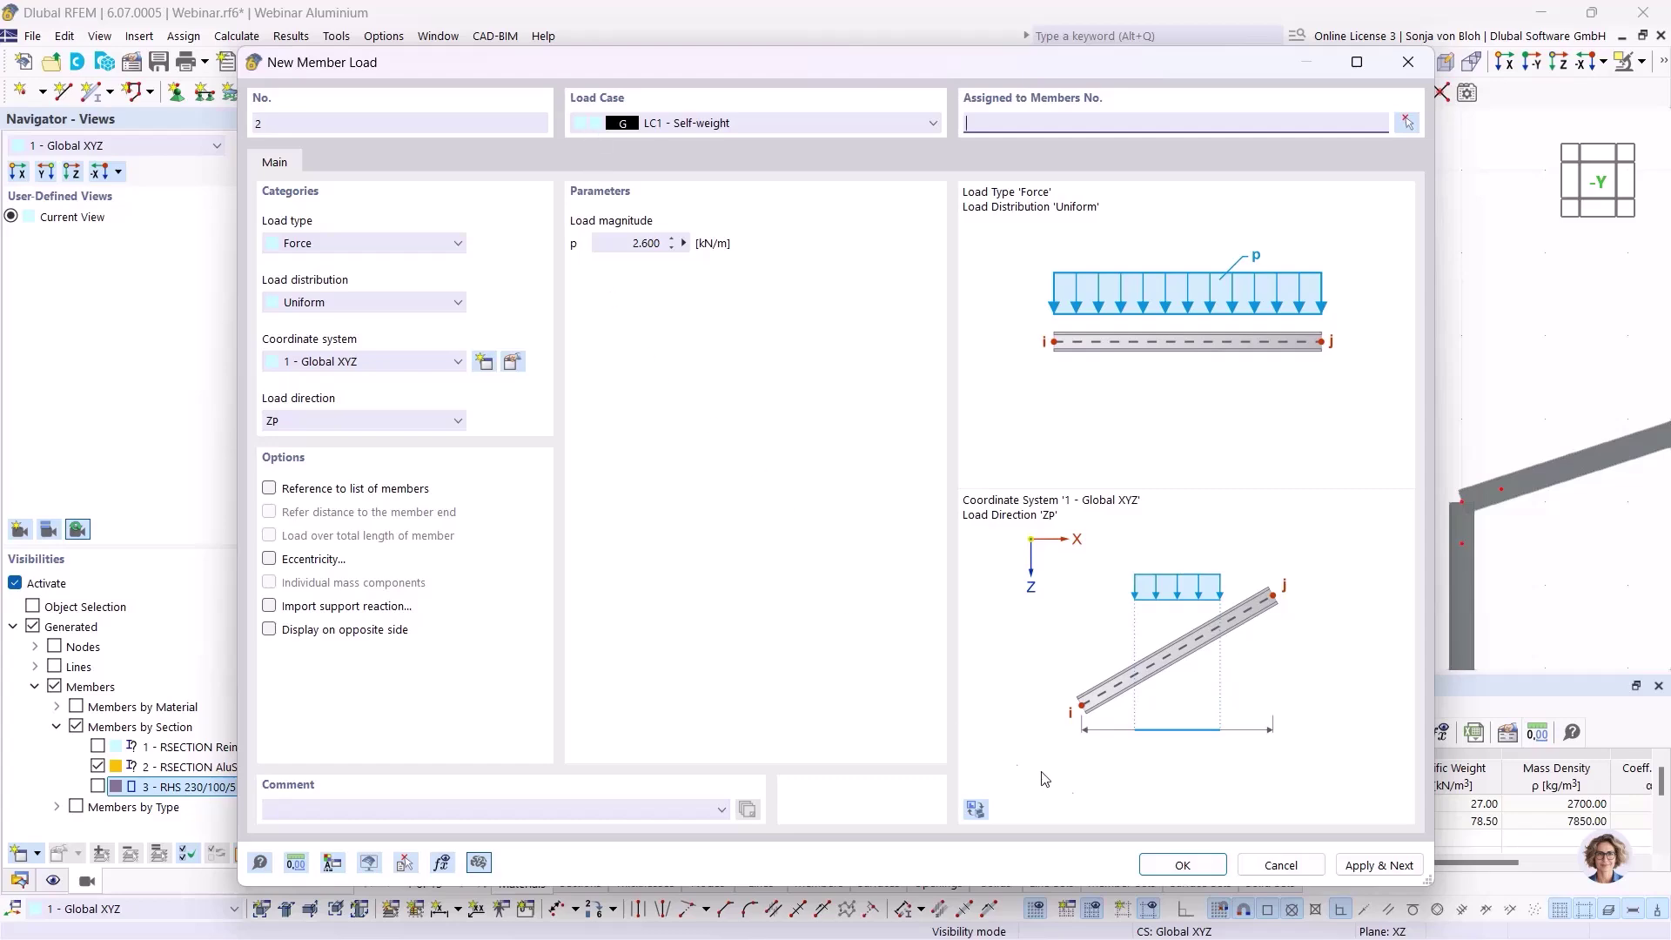
pyautogui.click(1184, 863)
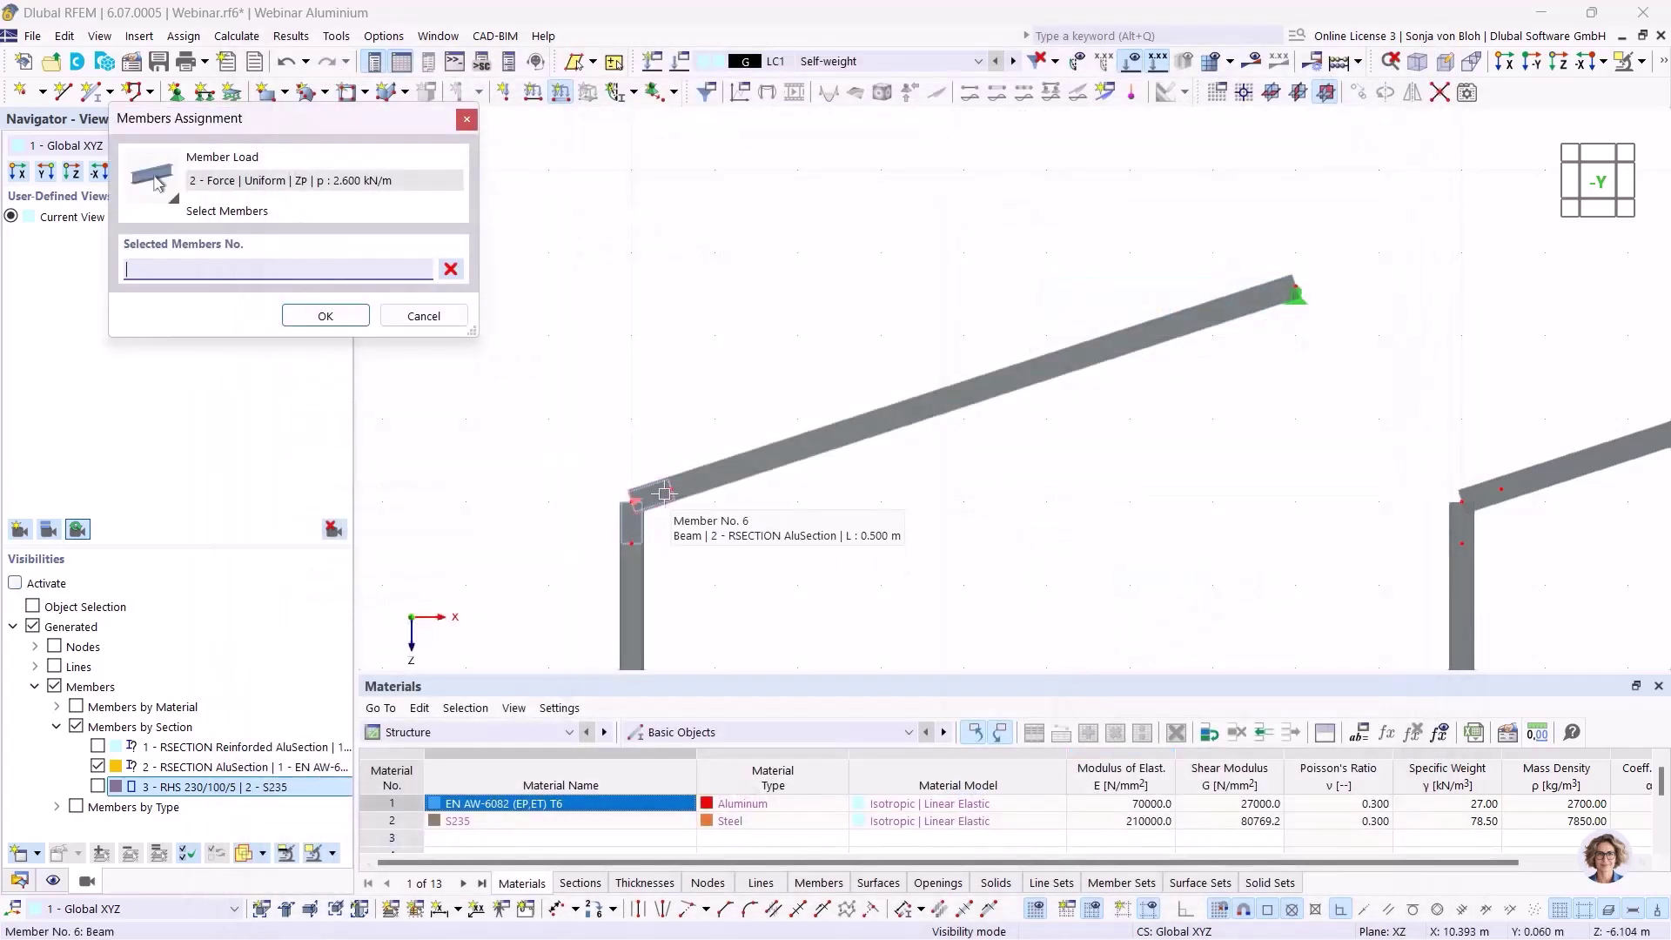
pyautogui.click(709, 489)
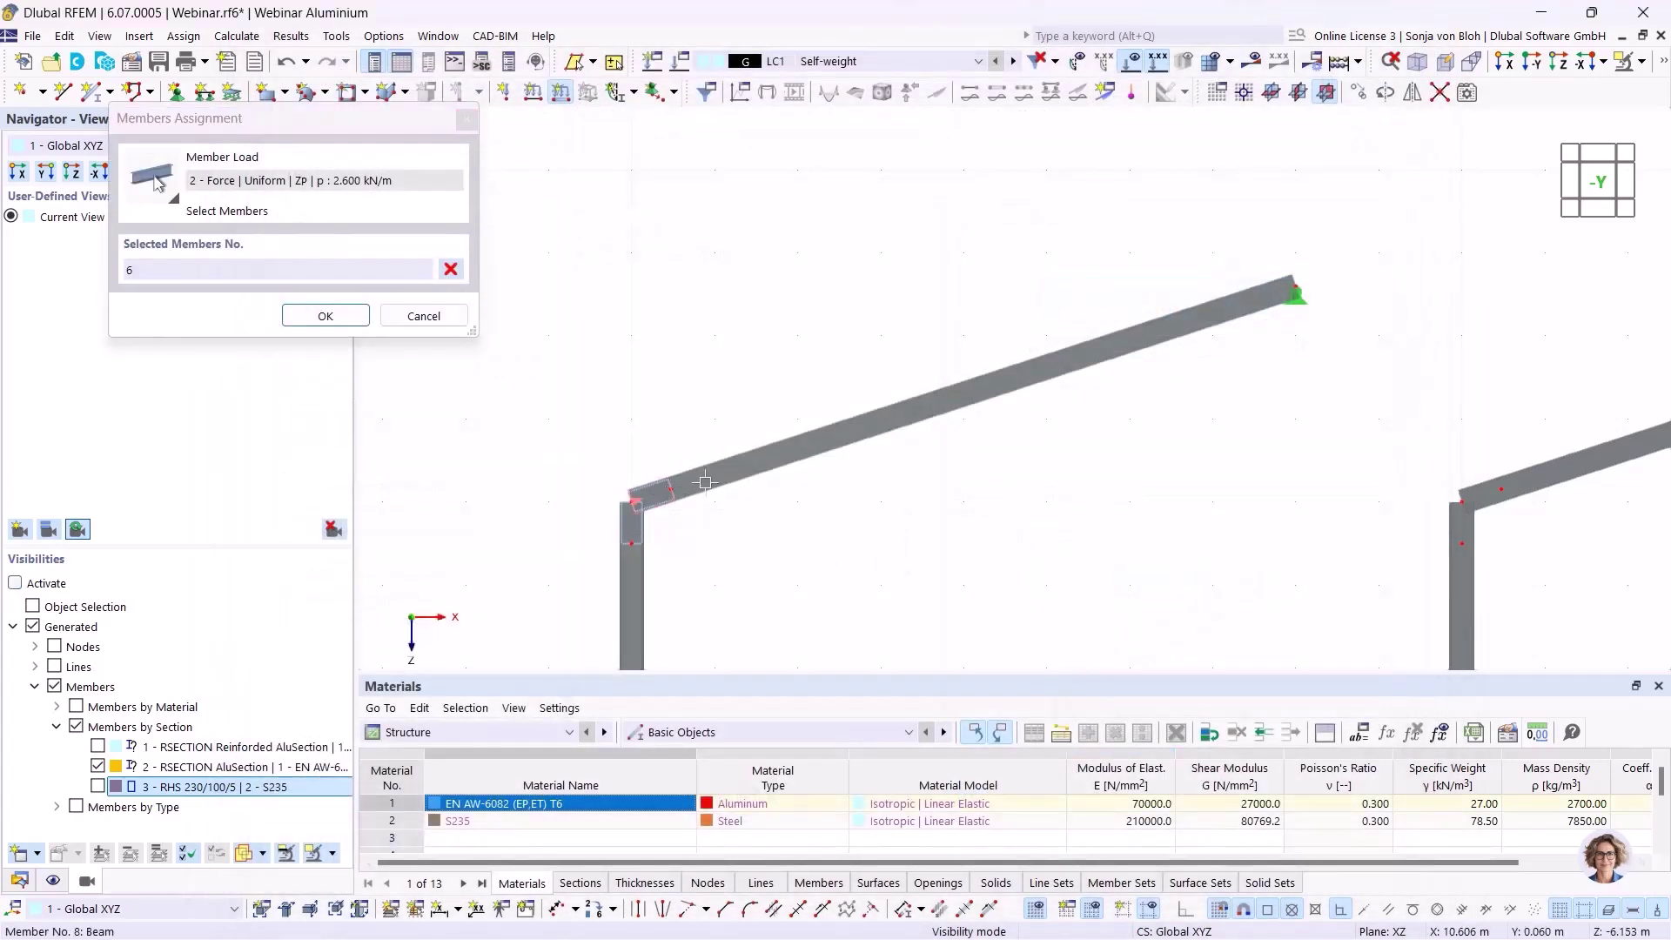
pyautogui.click(324, 315)
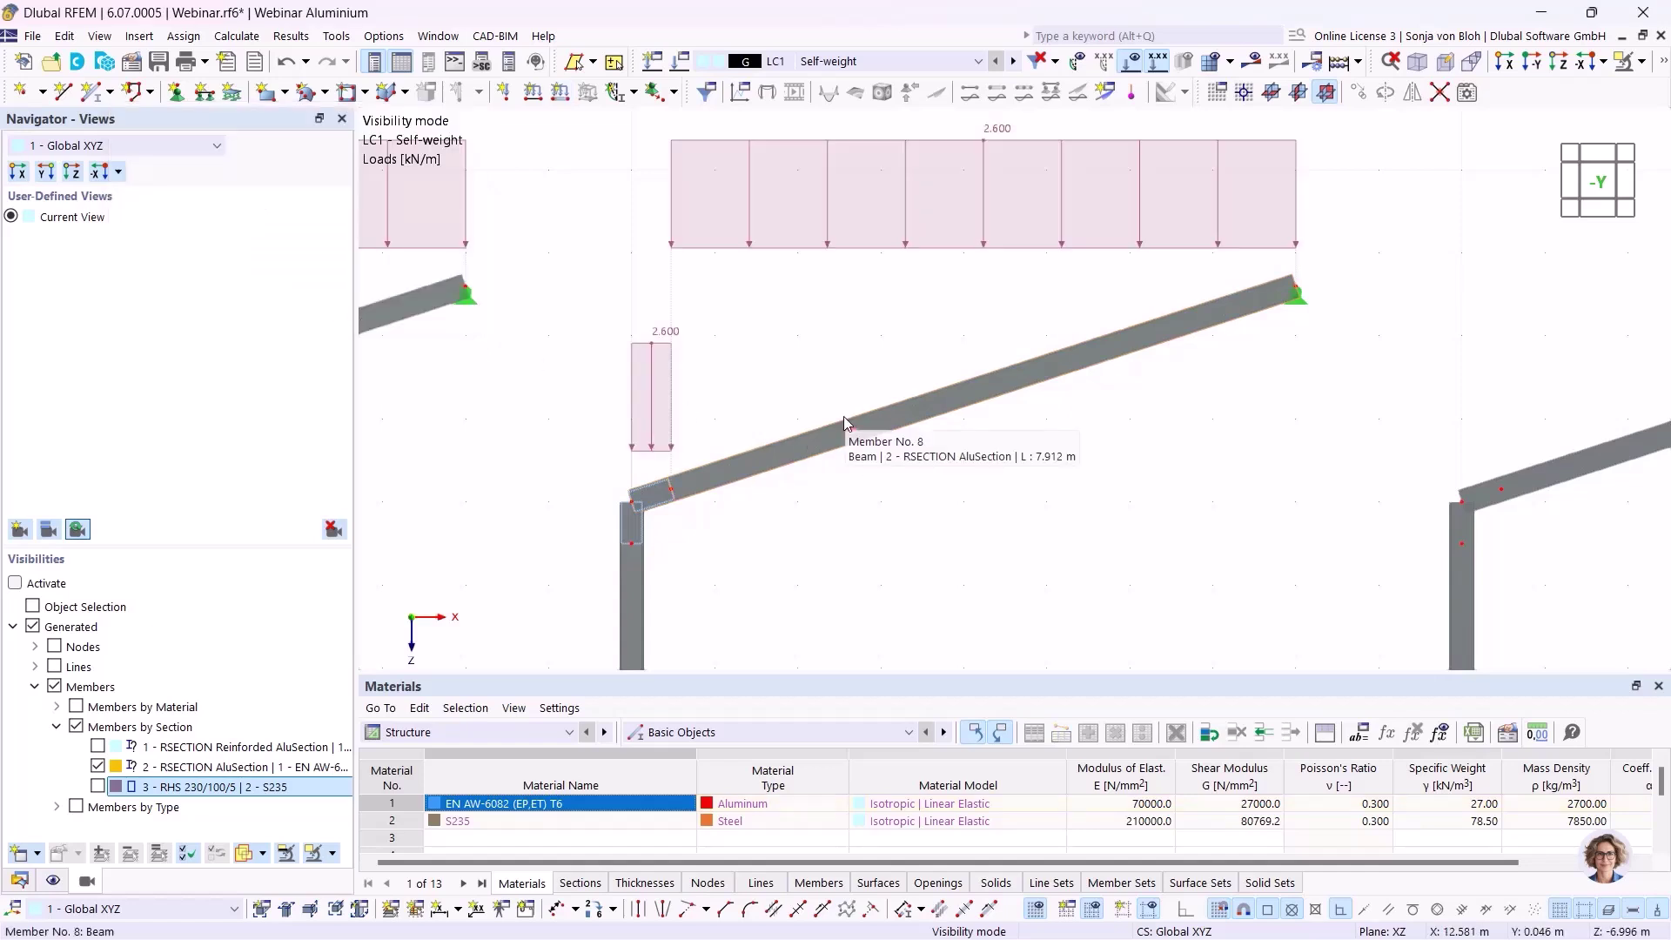
# Step: Calculate and display the static analysis results for LC1 with member axial forces N, and hide the loads
pyautogui.scroll(-1, 844, 416)
pyautogui.scroll(-1, 881, 606)
pyautogui.moveTo(881, 607); pyautogui.dragTo(893, 475, button='middle')
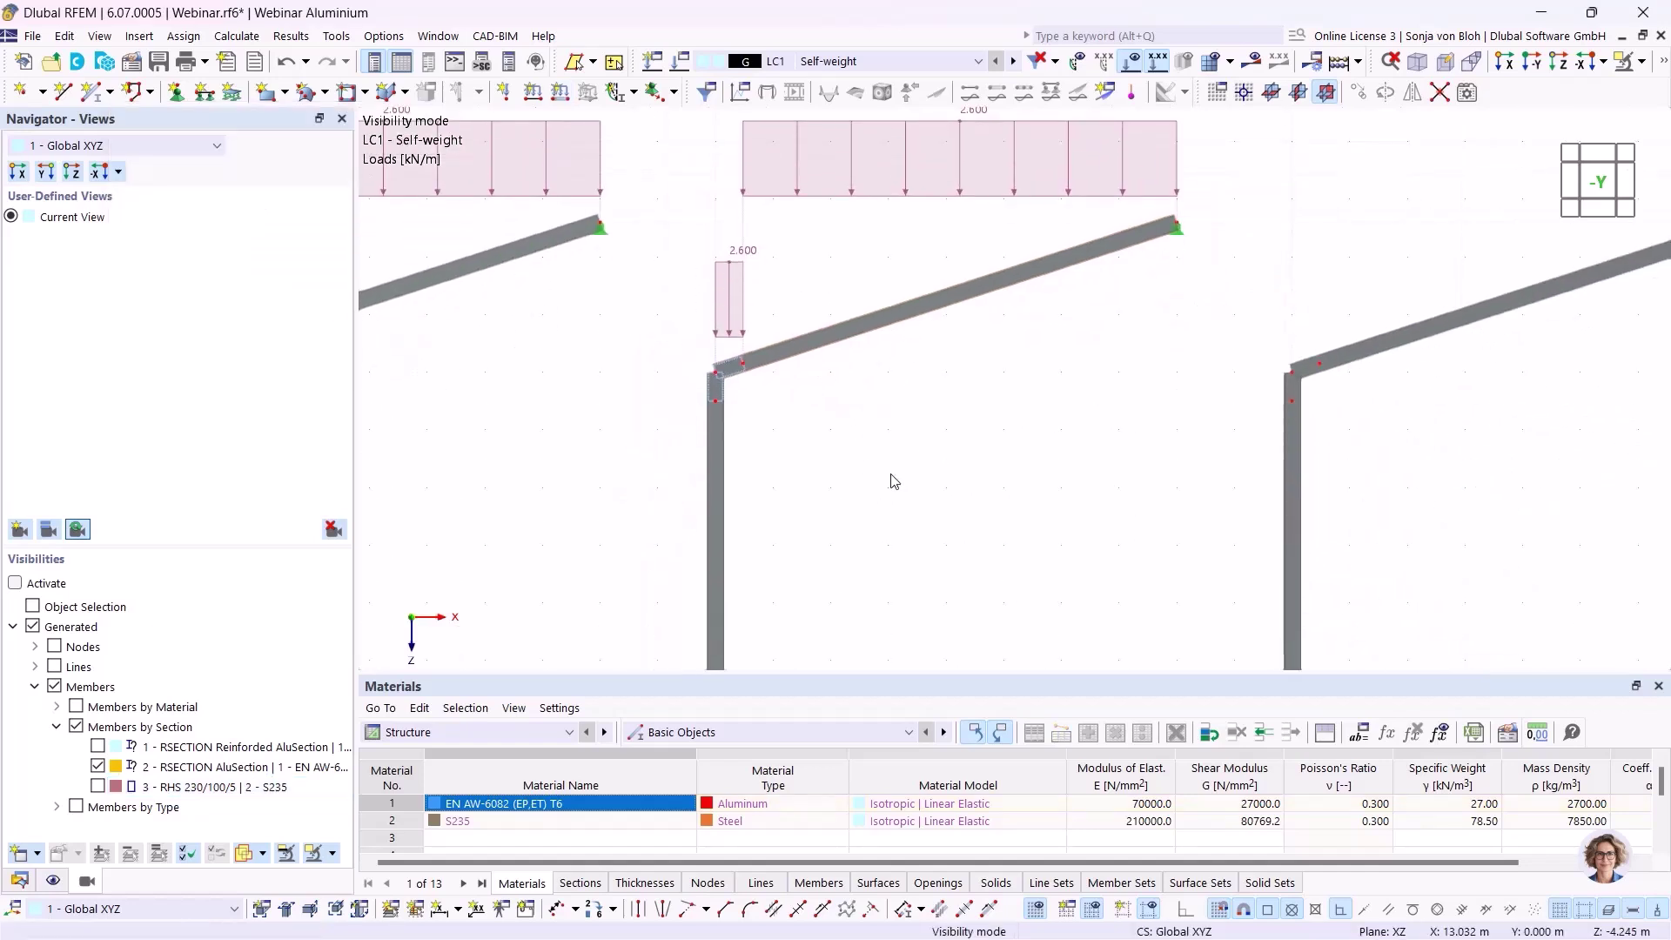
pyautogui.click(1253, 63)
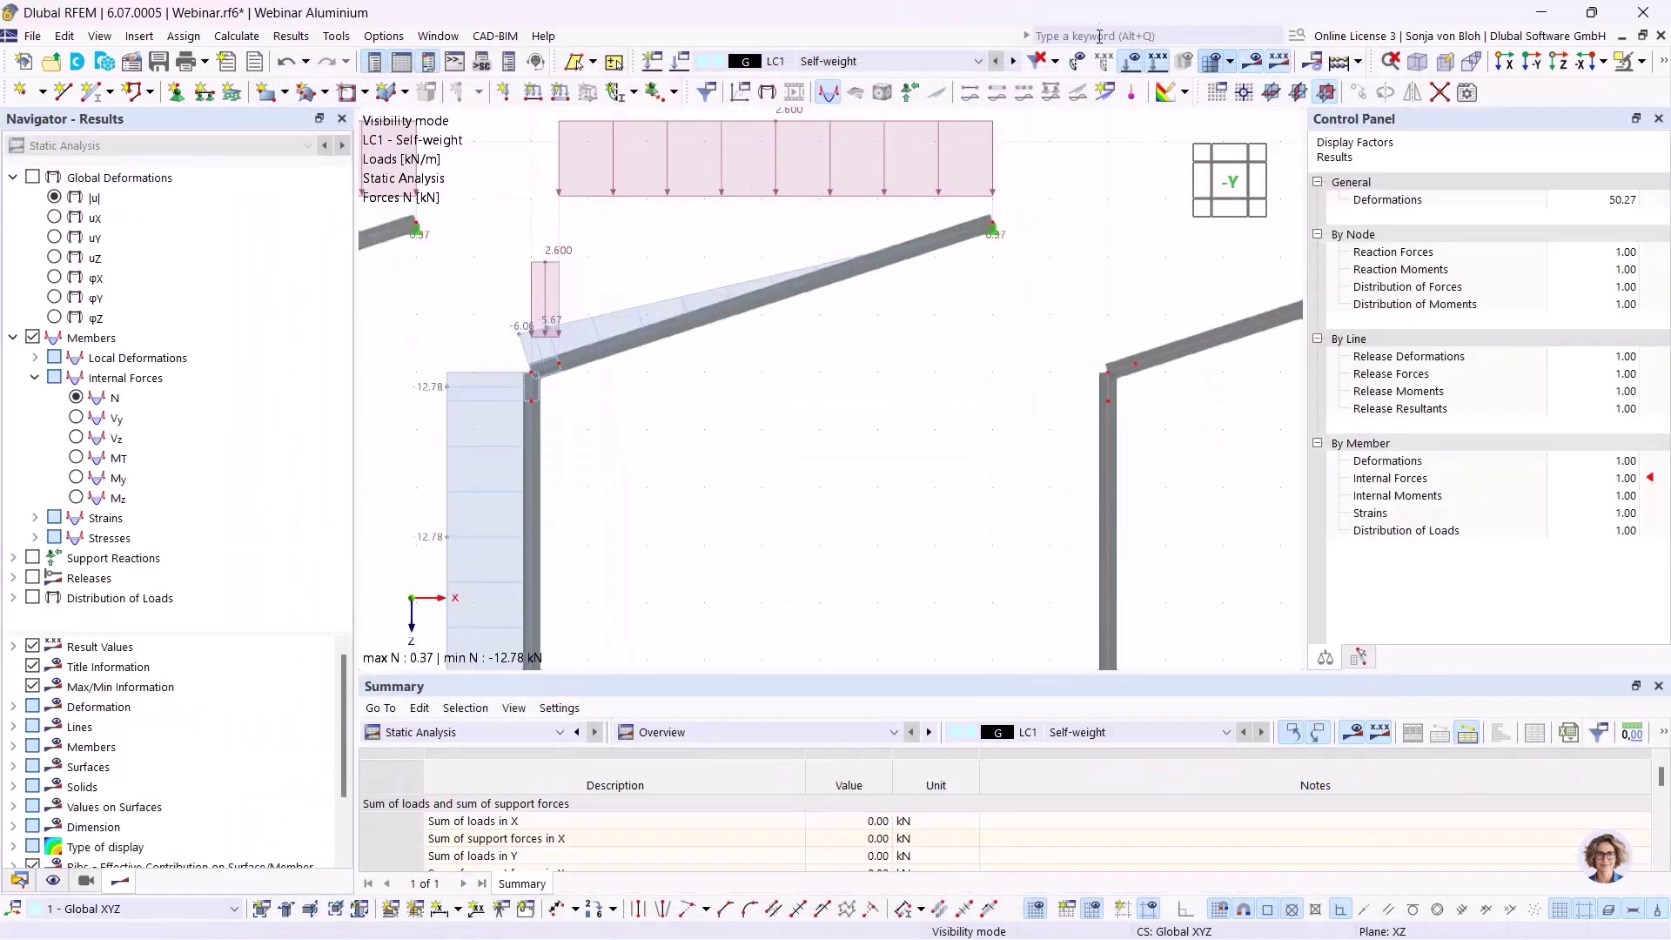
pyautogui.click(1130, 62)
pyautogui.moveTo(713, 454); pyautogui.dragTo(900, 427, button='middle')
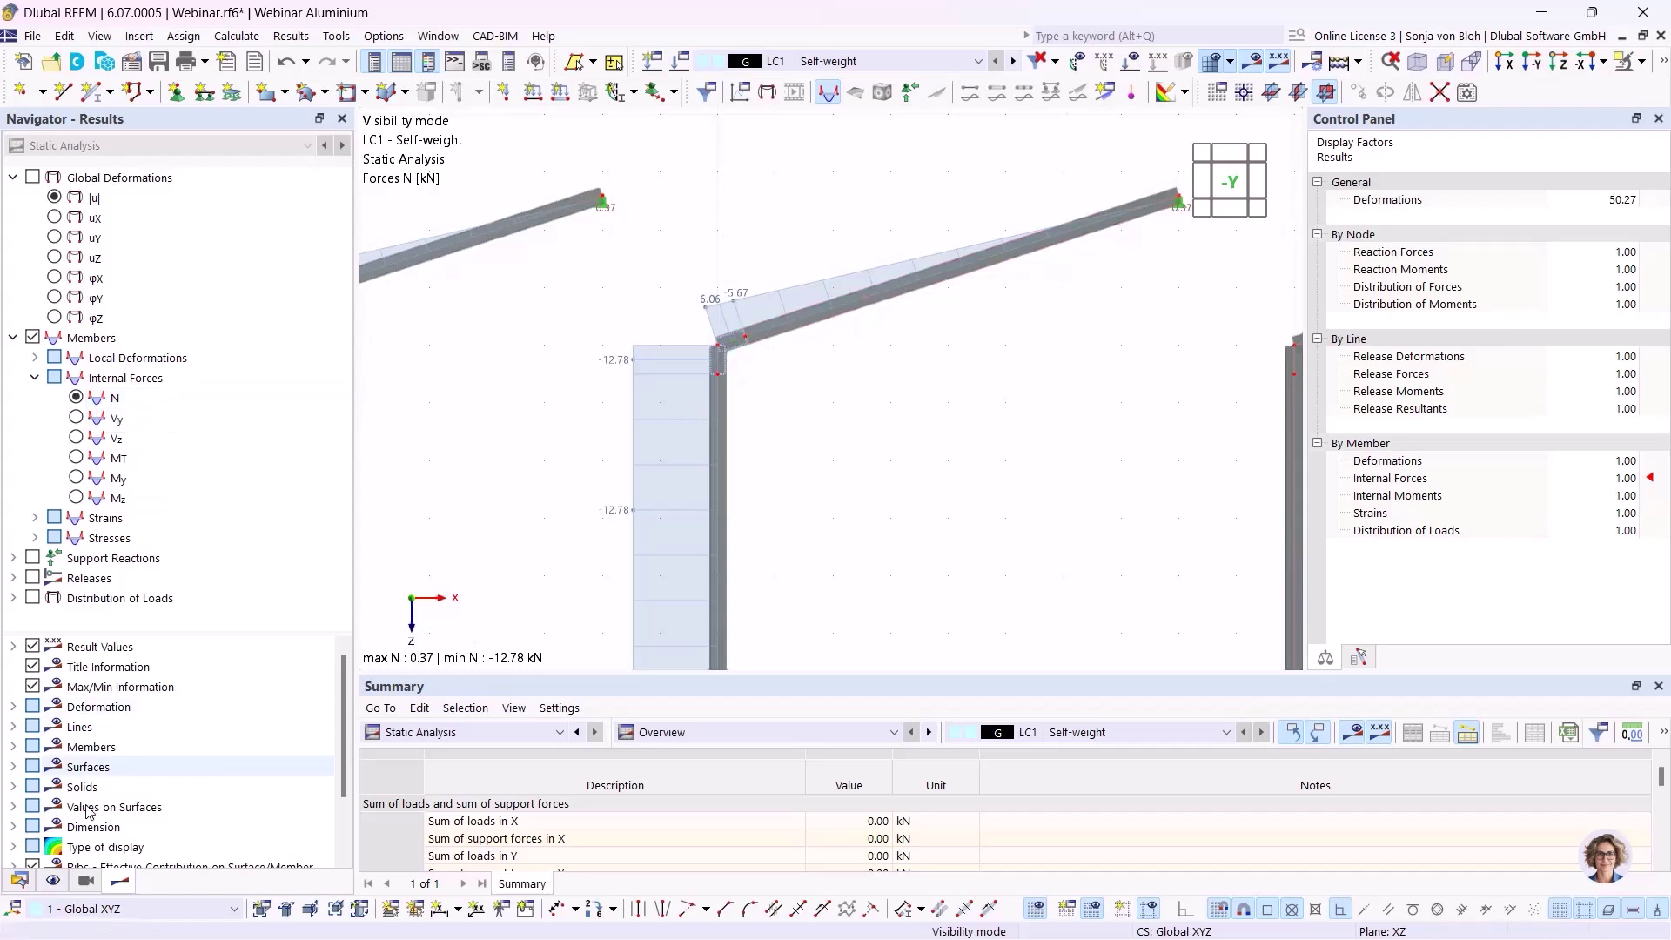
# Step: Restrict the visibility to the RHS 230/100/5 members instead of the AluSection members and display their bending moments My
pyautogui.click(85, 879)
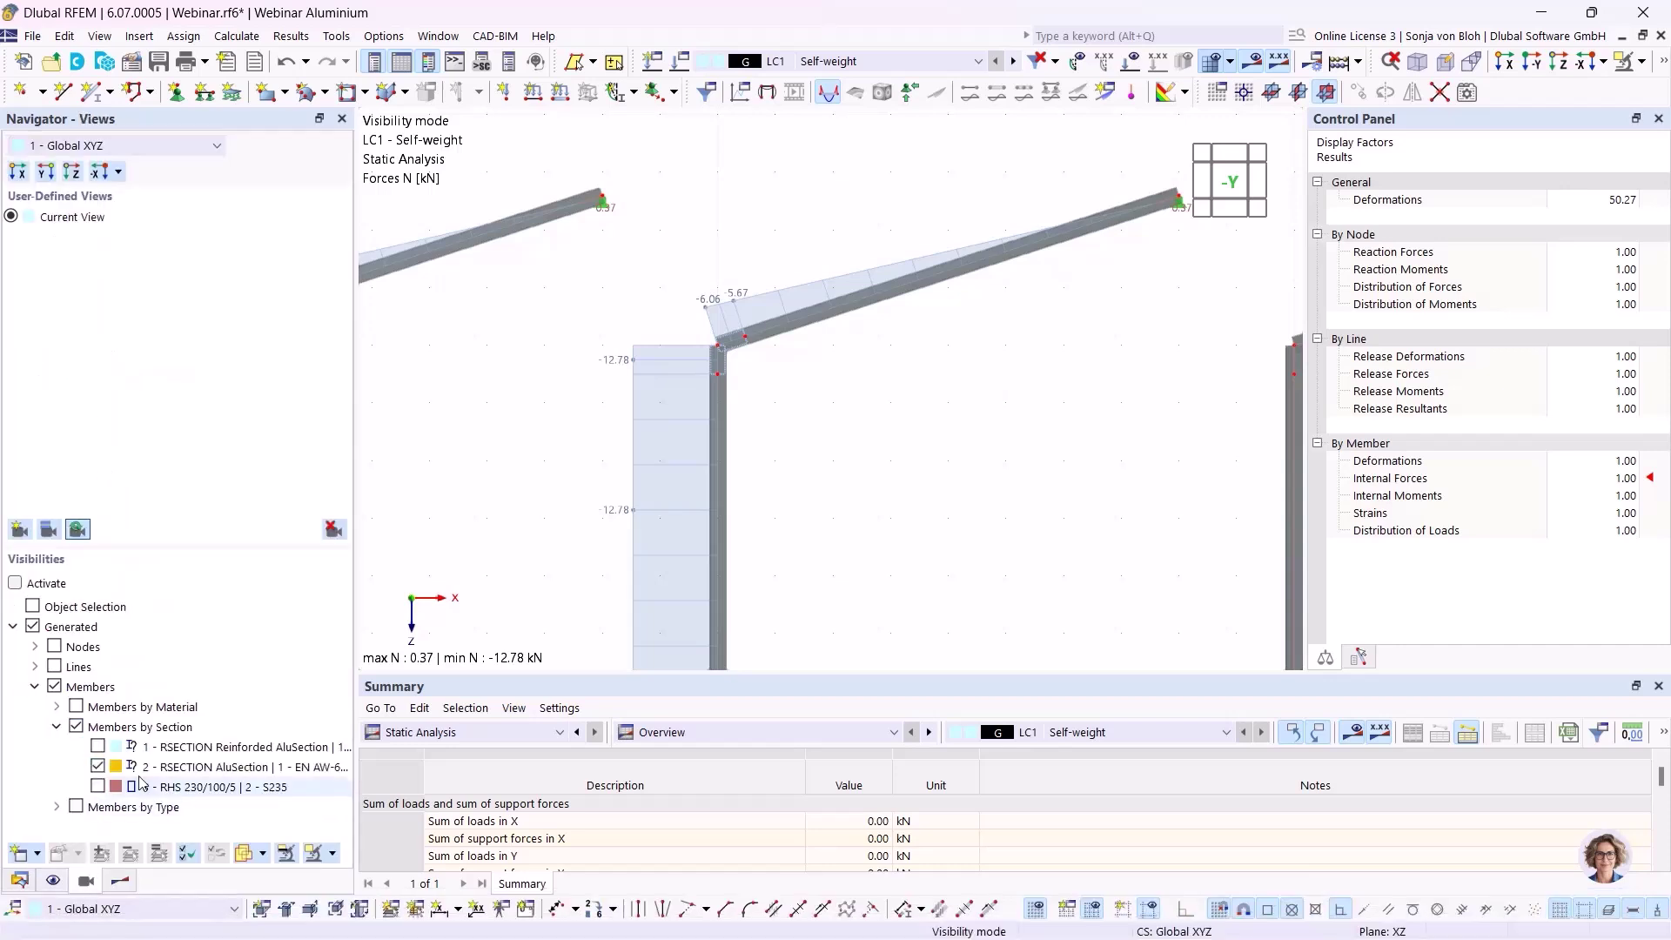
pyautogui.click(98, 787)
pyautogui.click(98, 766)
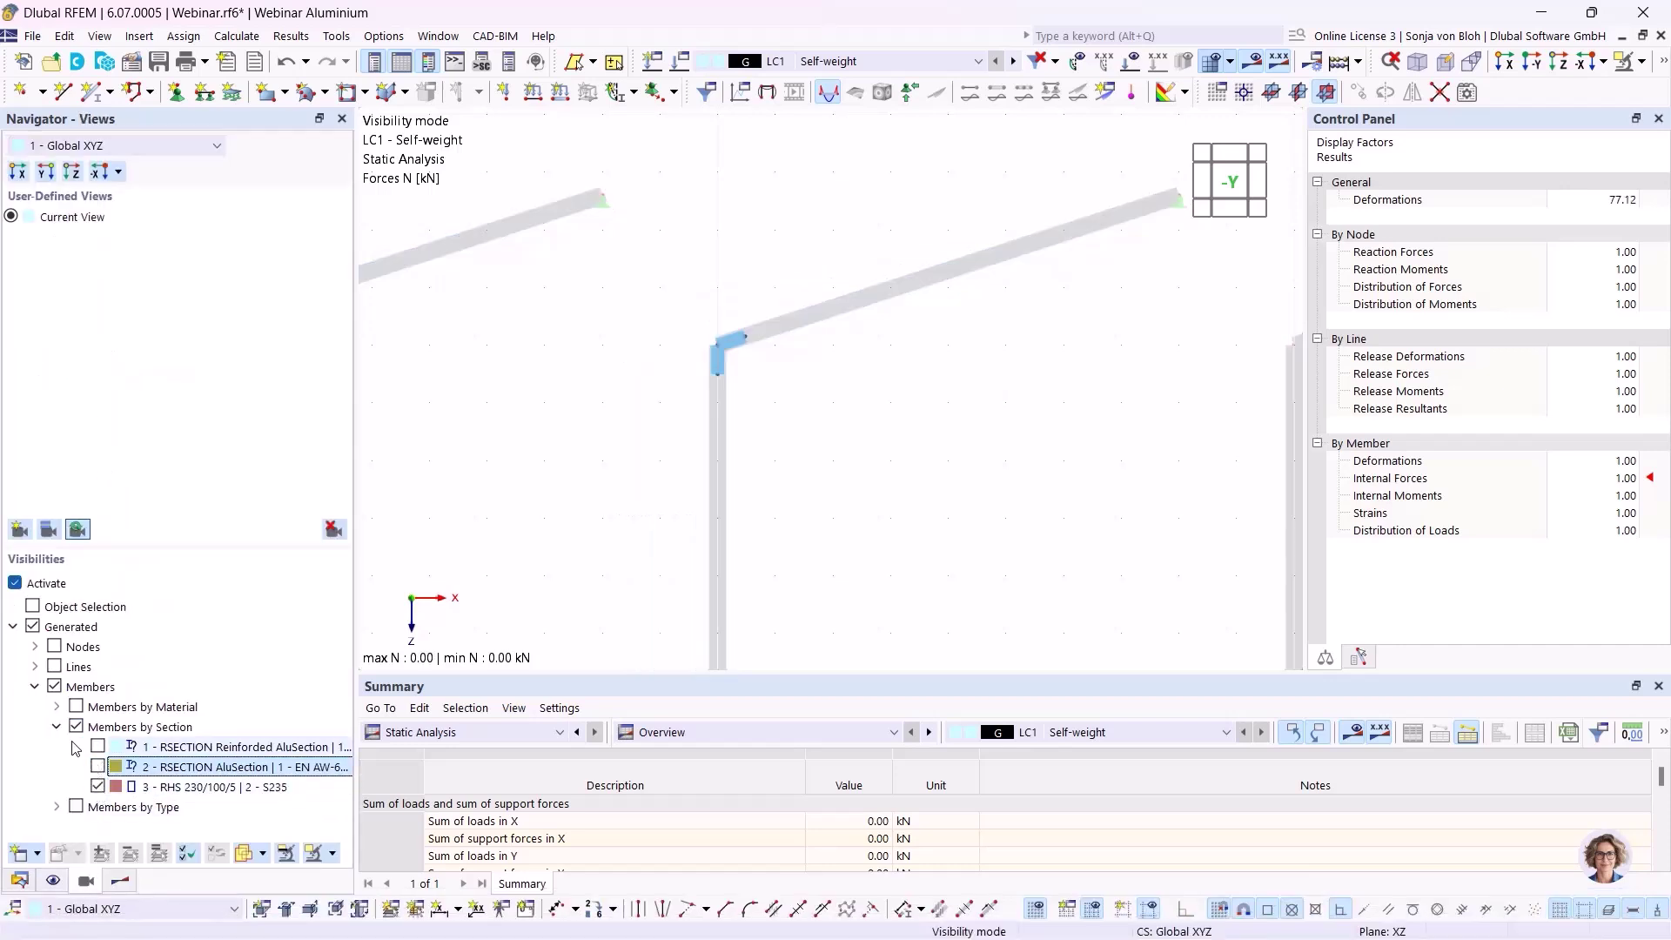
pyautogui.scroll(3, 708, 404)
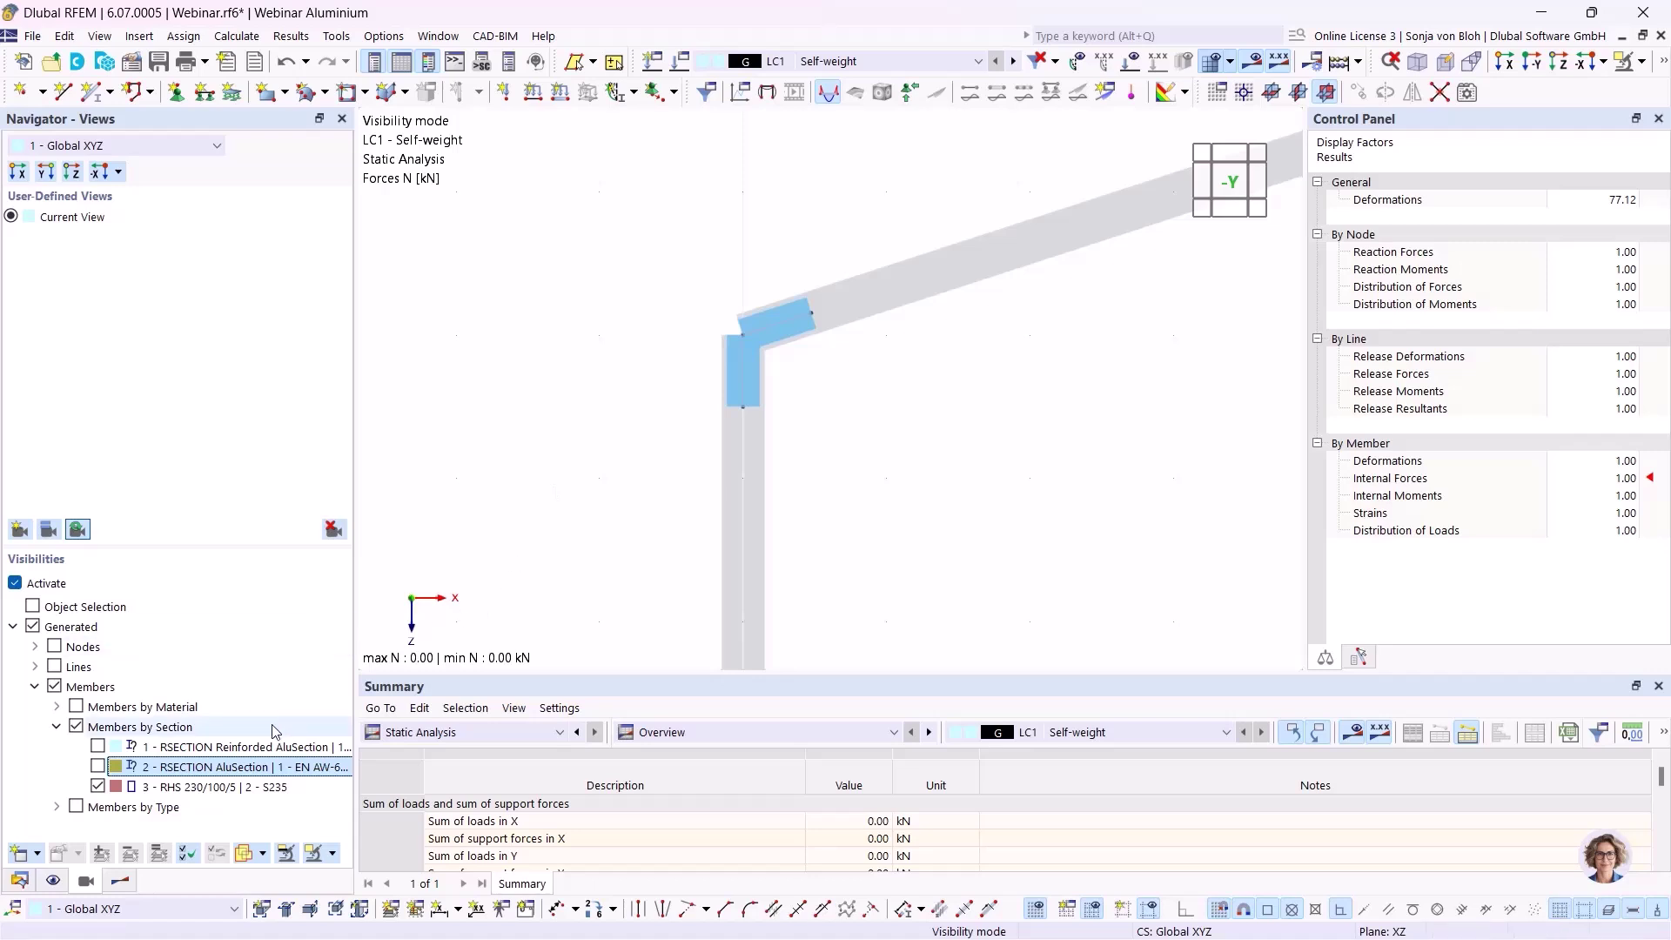
pyautogui.click(122, 881)
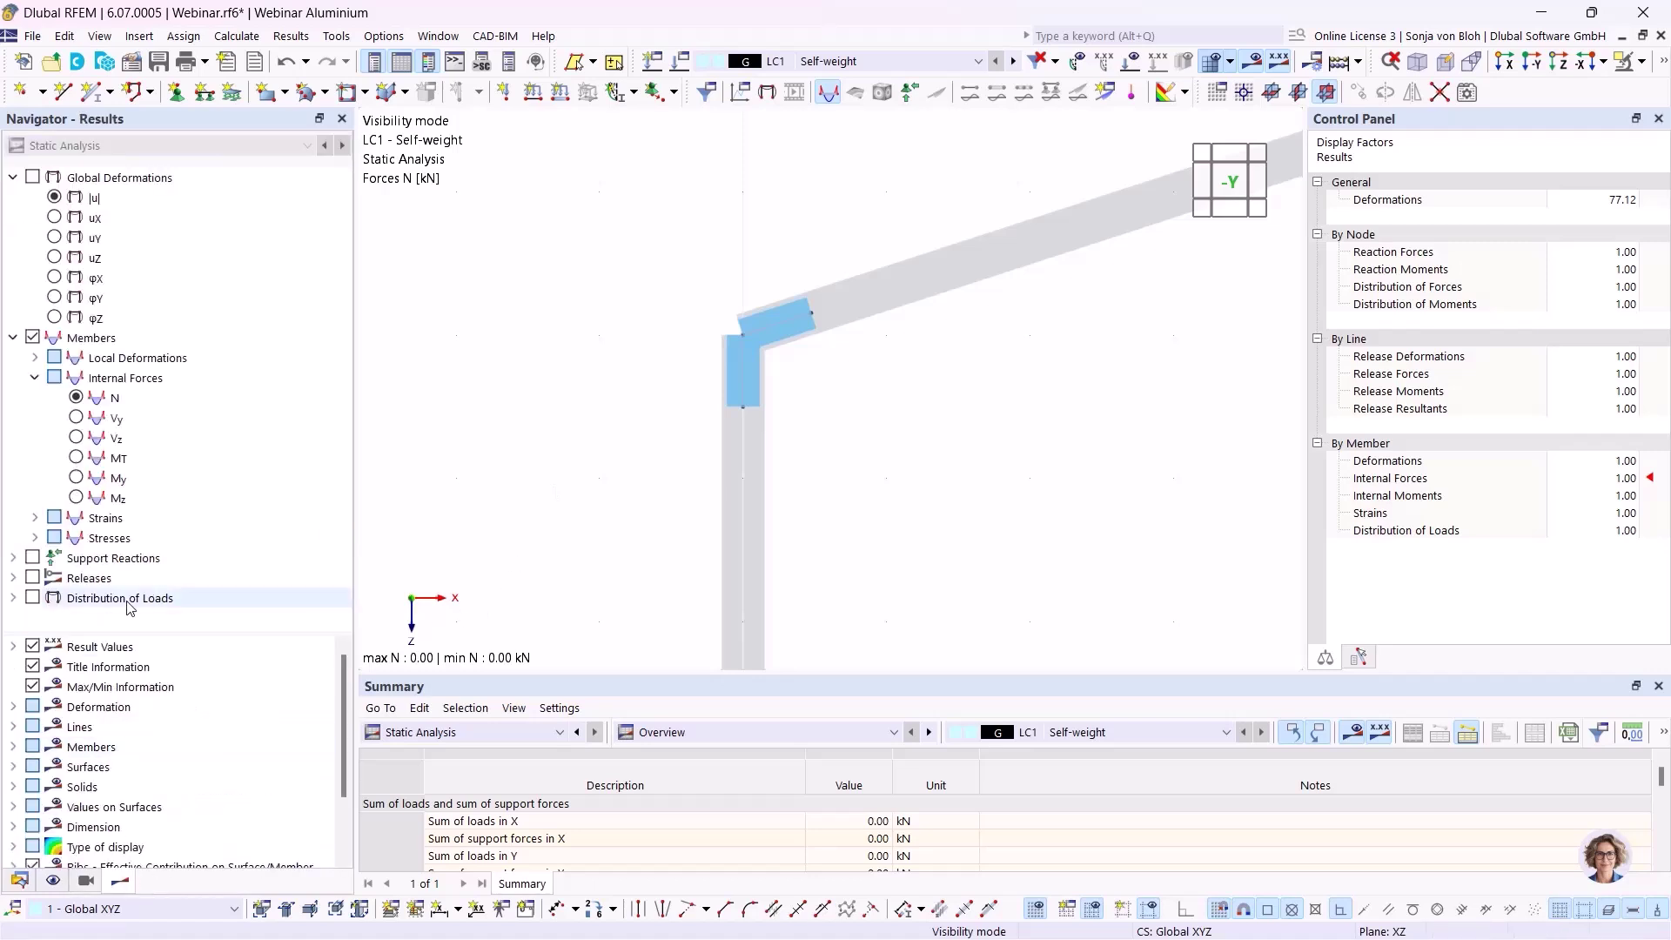
pyautogui.click(76, 477)
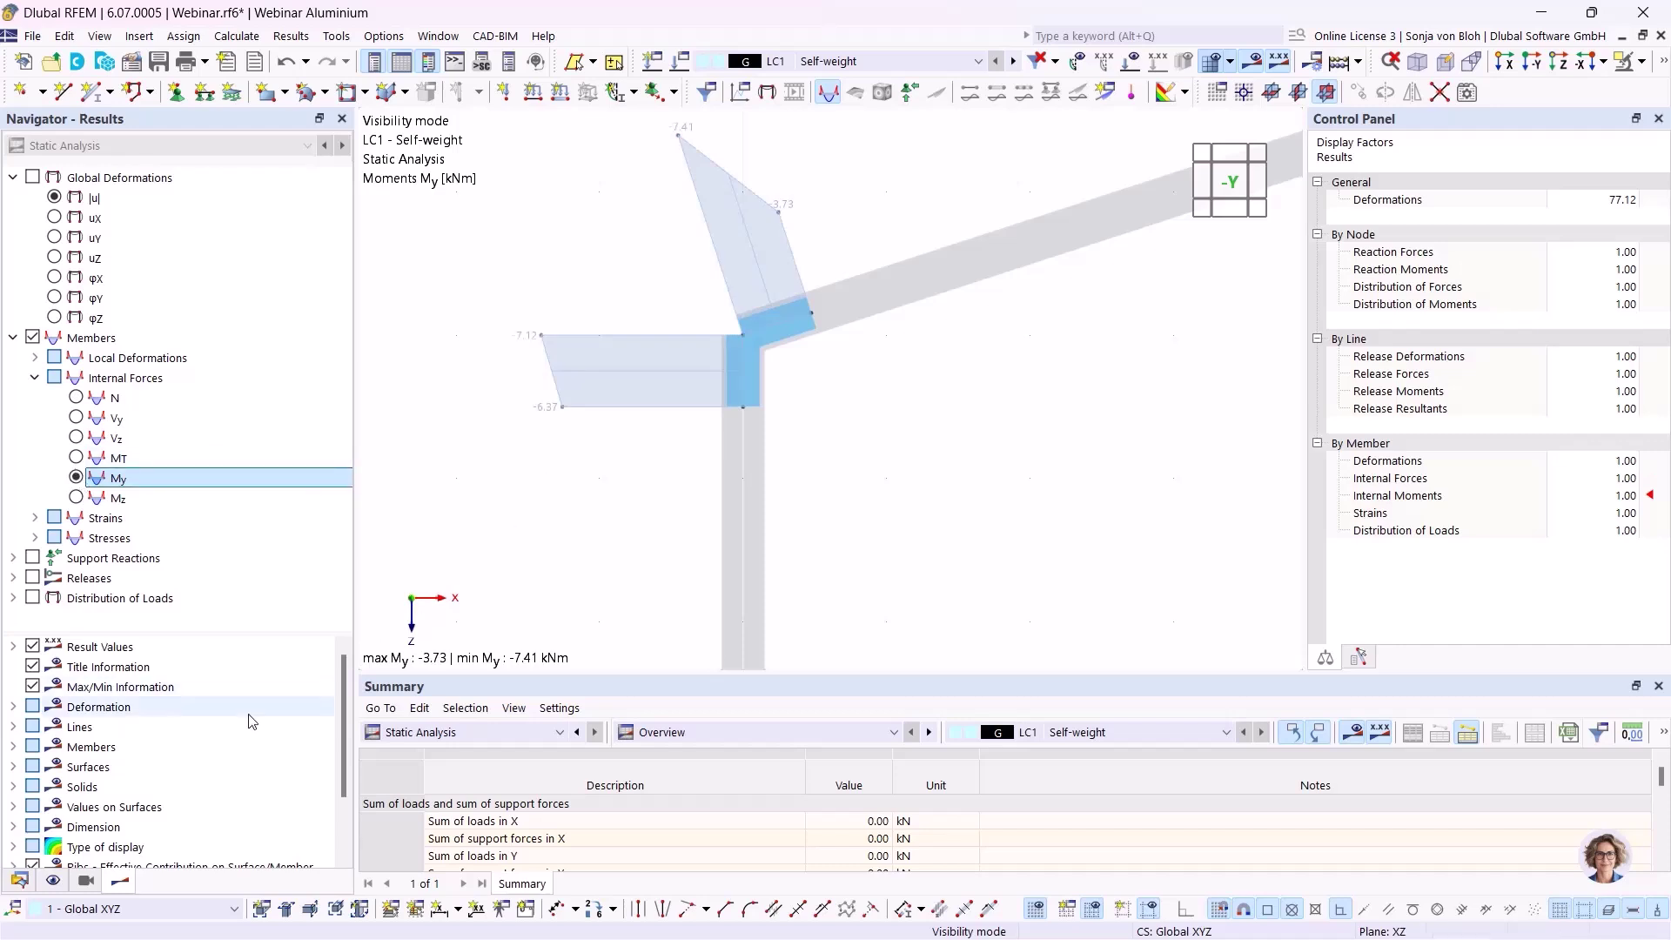
# Step: Deactivate the visibility filter and examine the My moments of all members at the second frame's corner
pyautogui.click(88, 882)
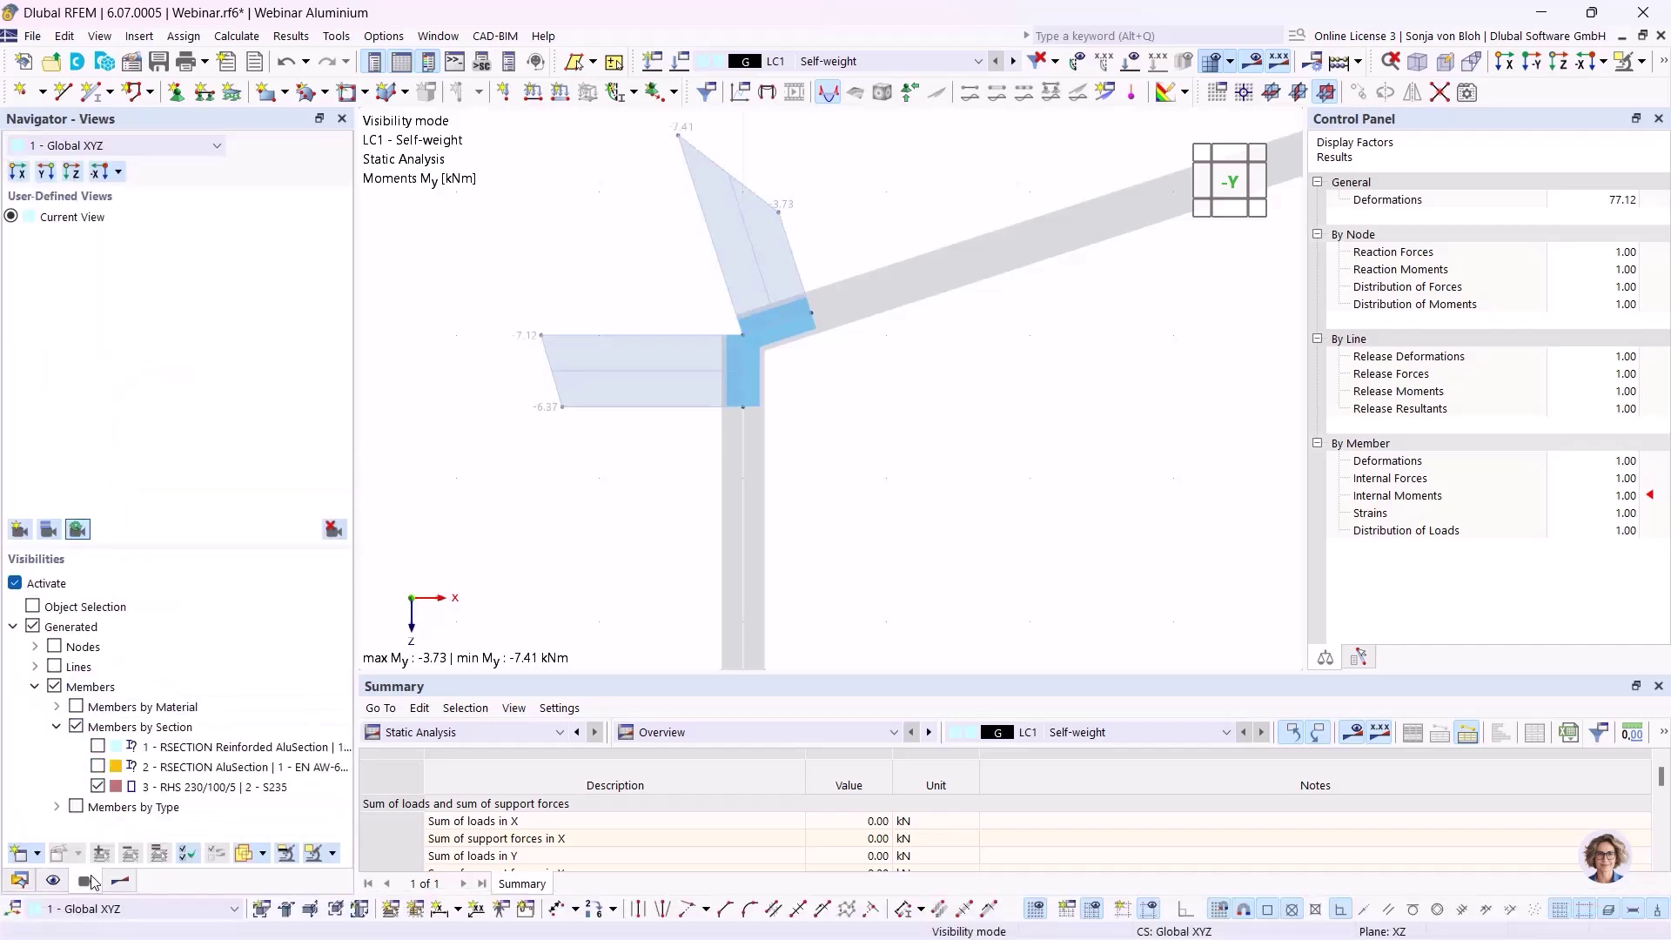
pyautogui.click(15, 584)
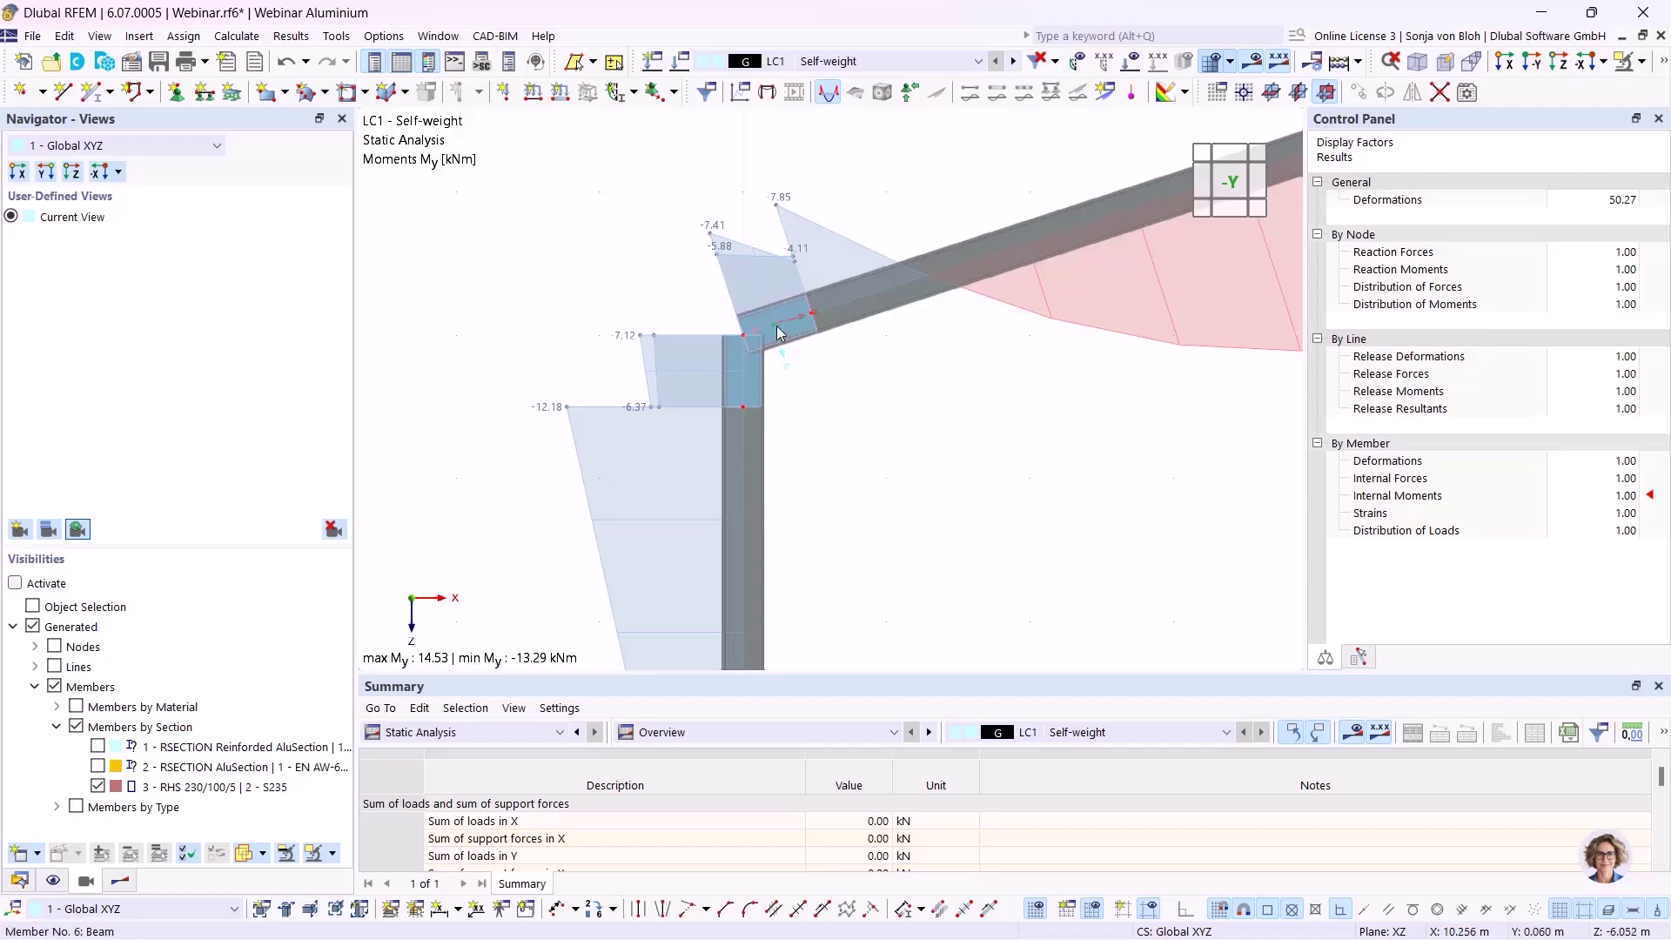
pyautogui.scroll(3, 734, 248)
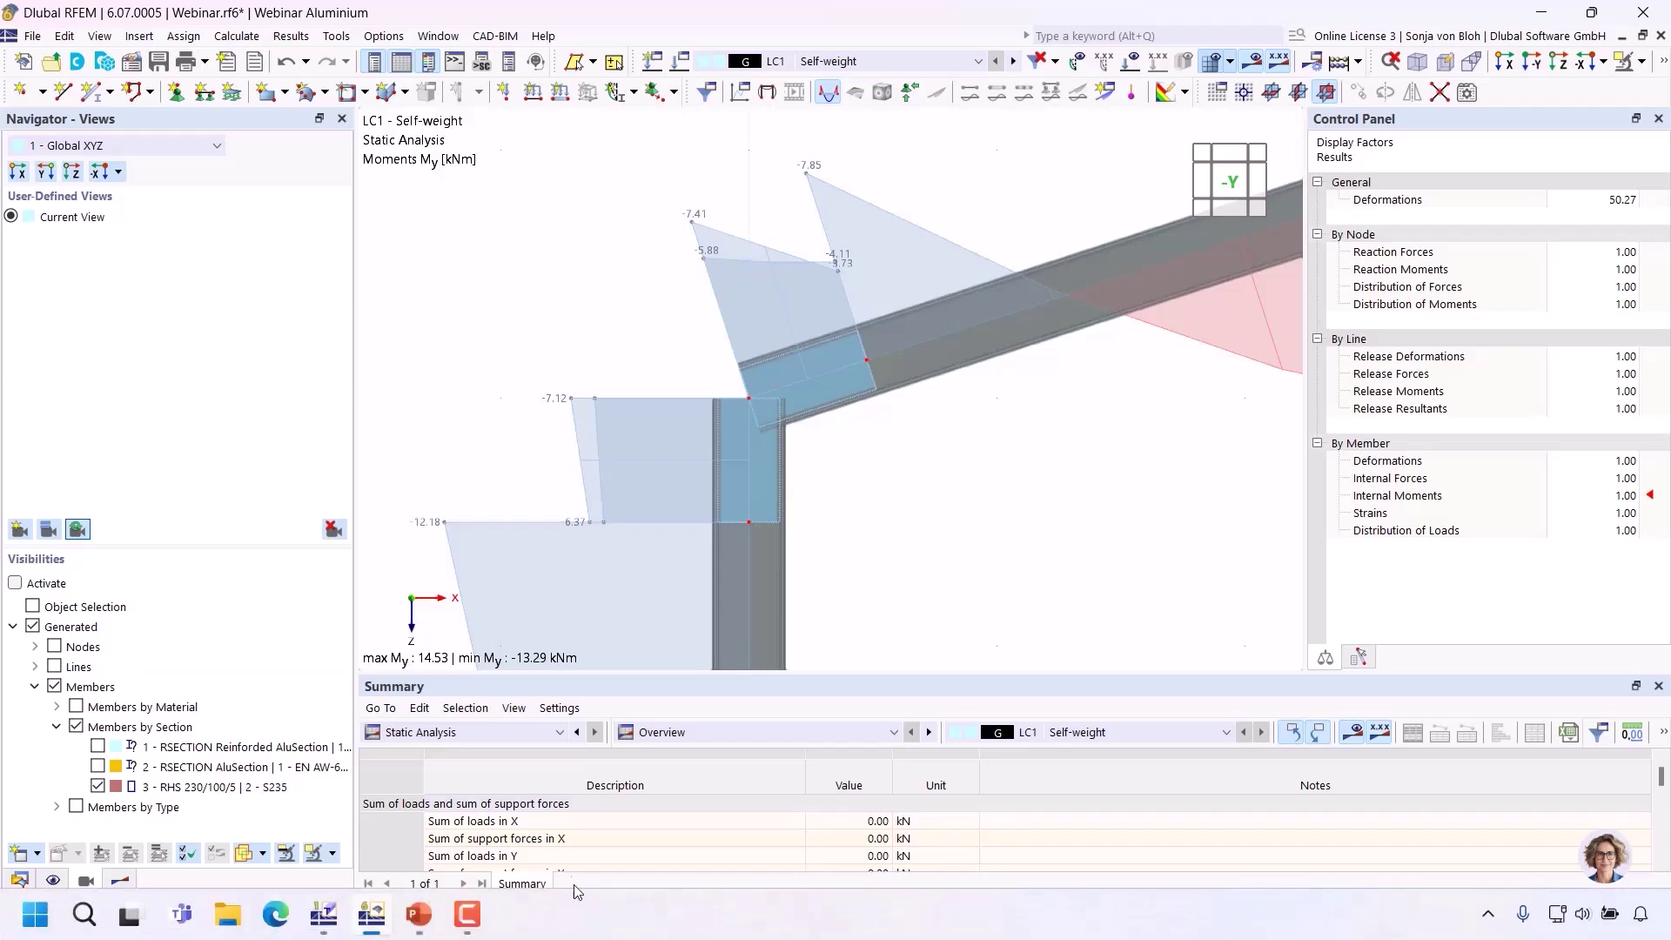
# Step: Switch to the PowerPoint slide show and advance from the line release slide to the nodal release slide
pyautogui.click(419, 914)
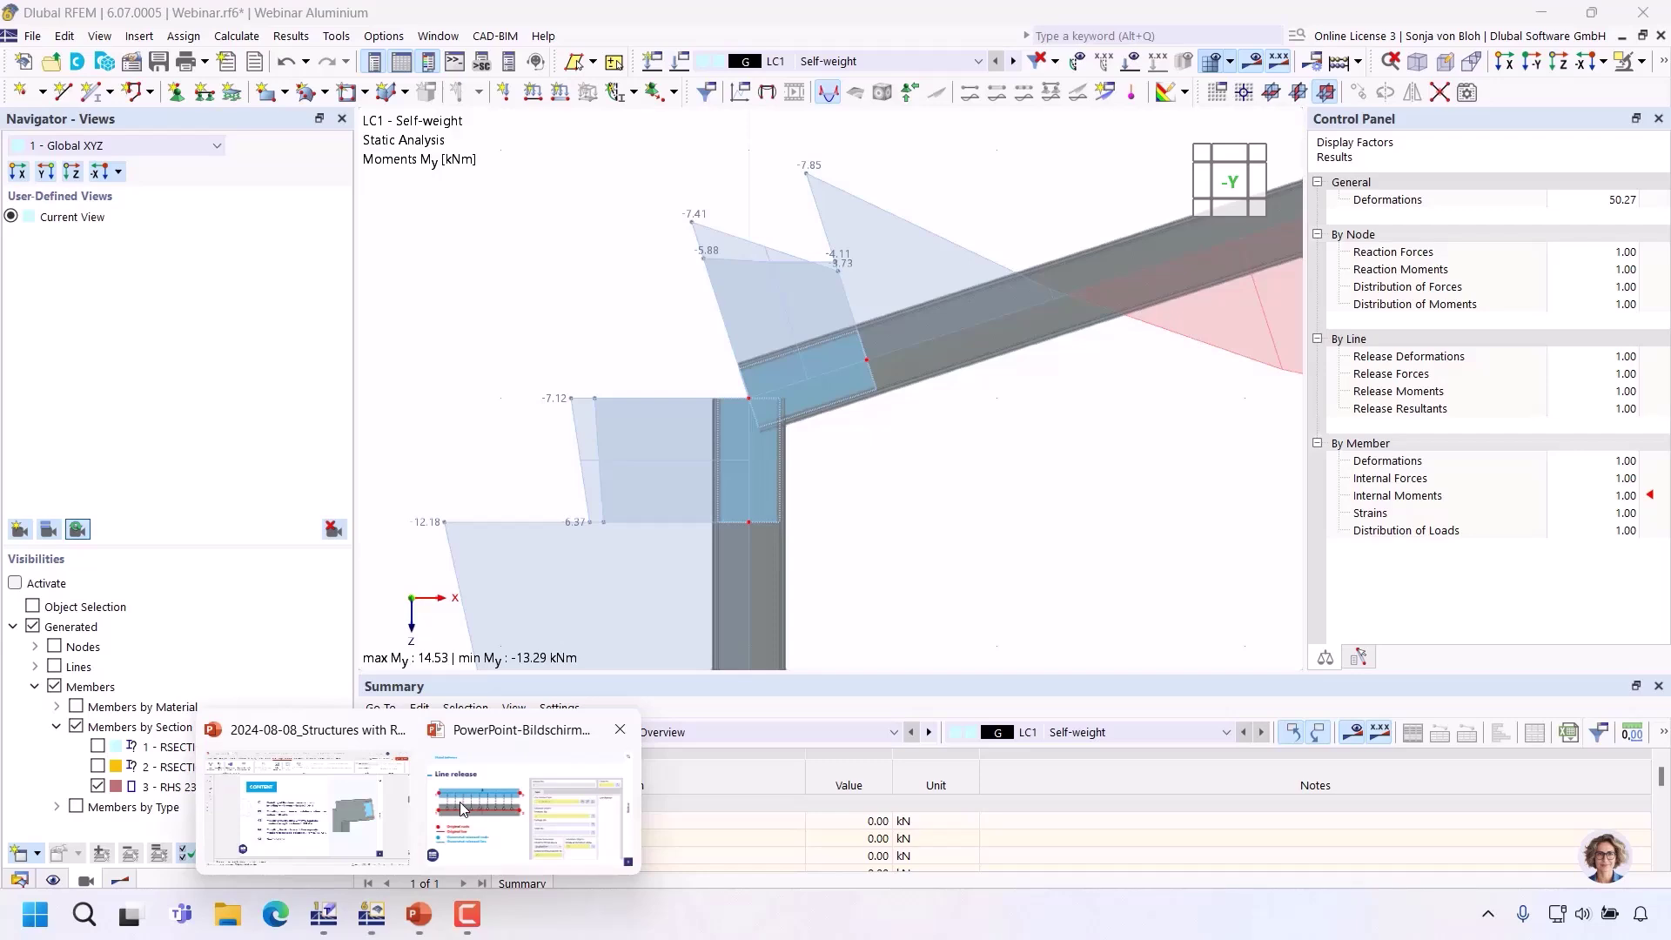
pyautogui.click(455, 807)
pyautogui.press('Right')
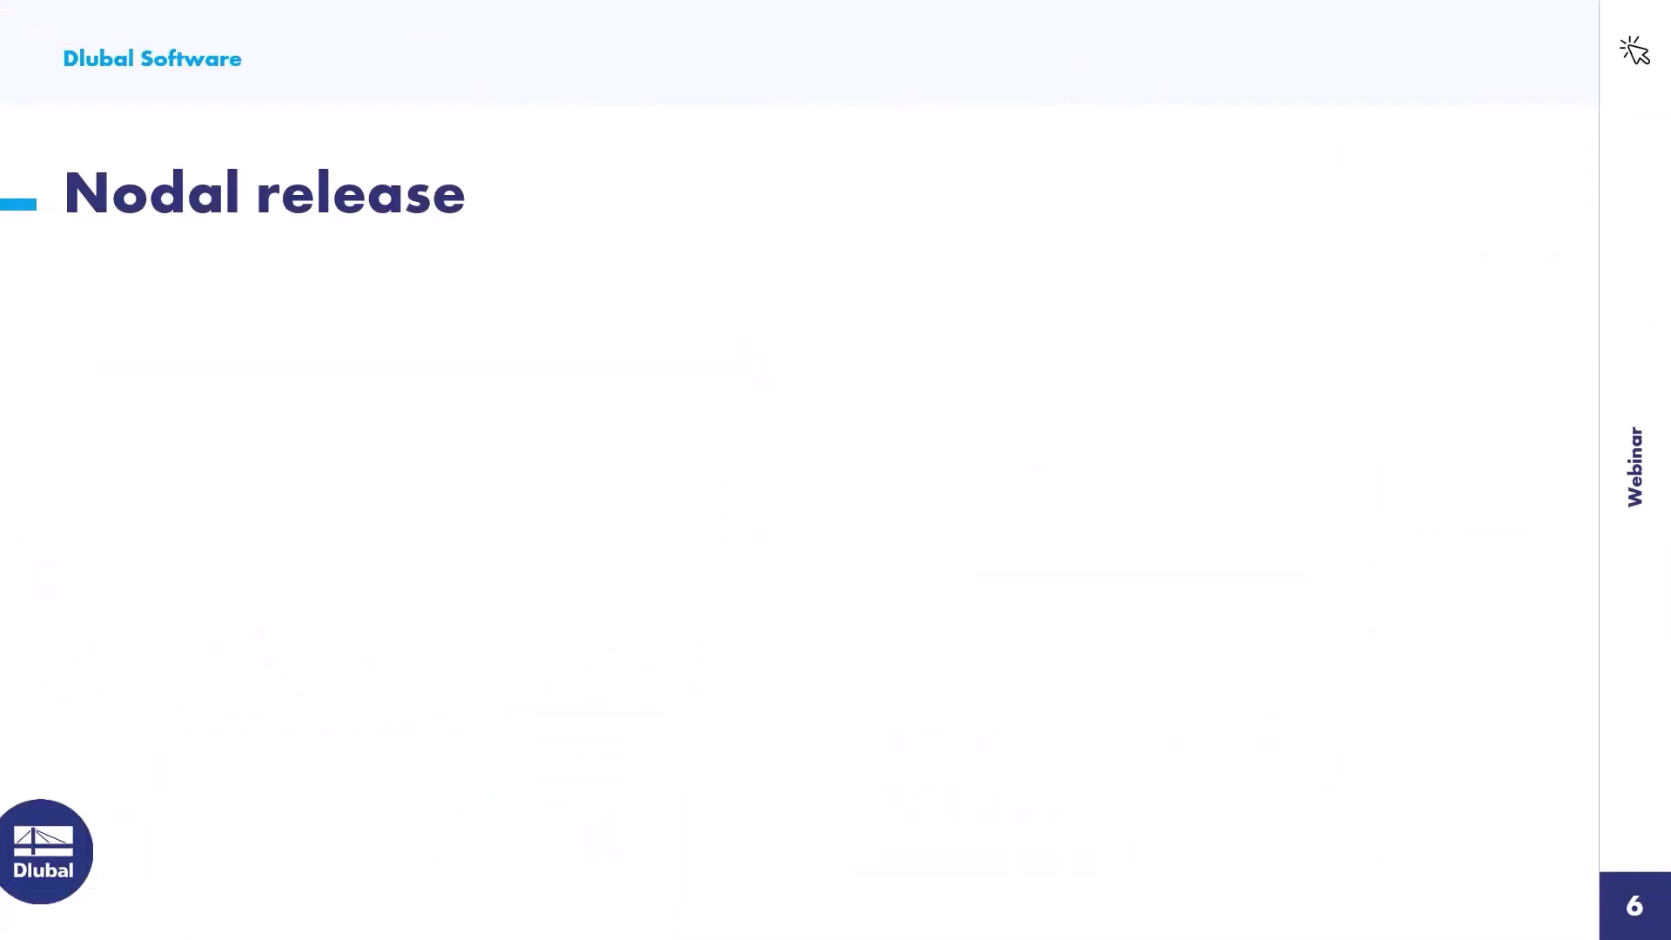
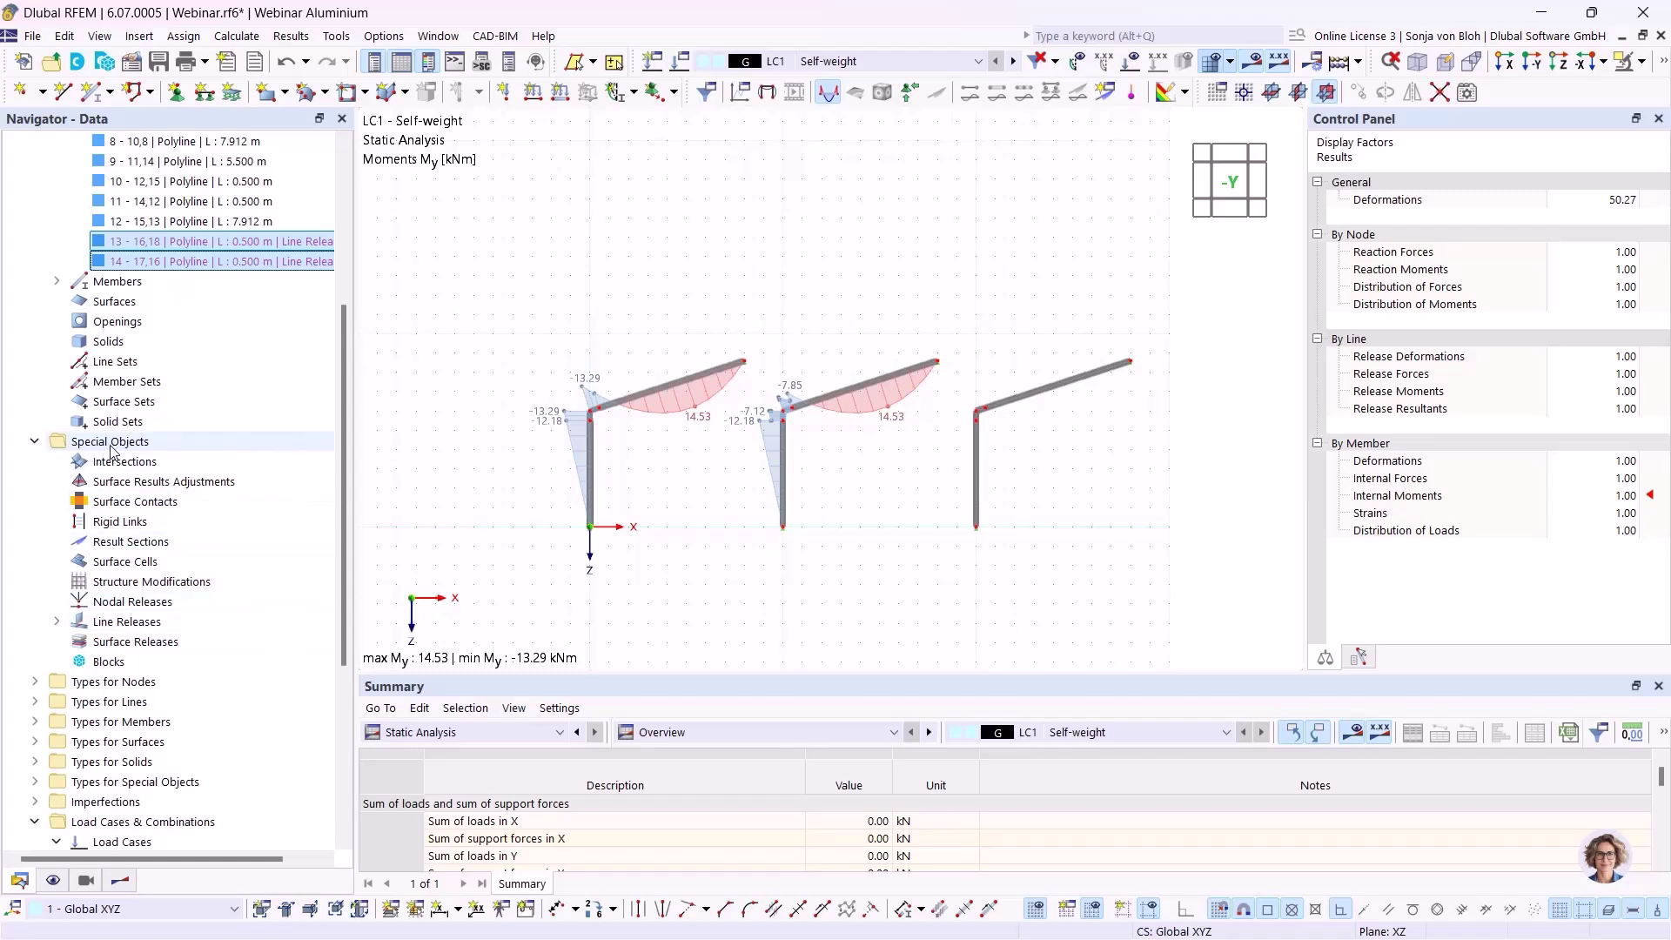
# Step: Create a nodal release for the third frame's corner nodes 12, 14 and 15, with the release type defined separately for each node
pyautogui.rightClick(126, 607)
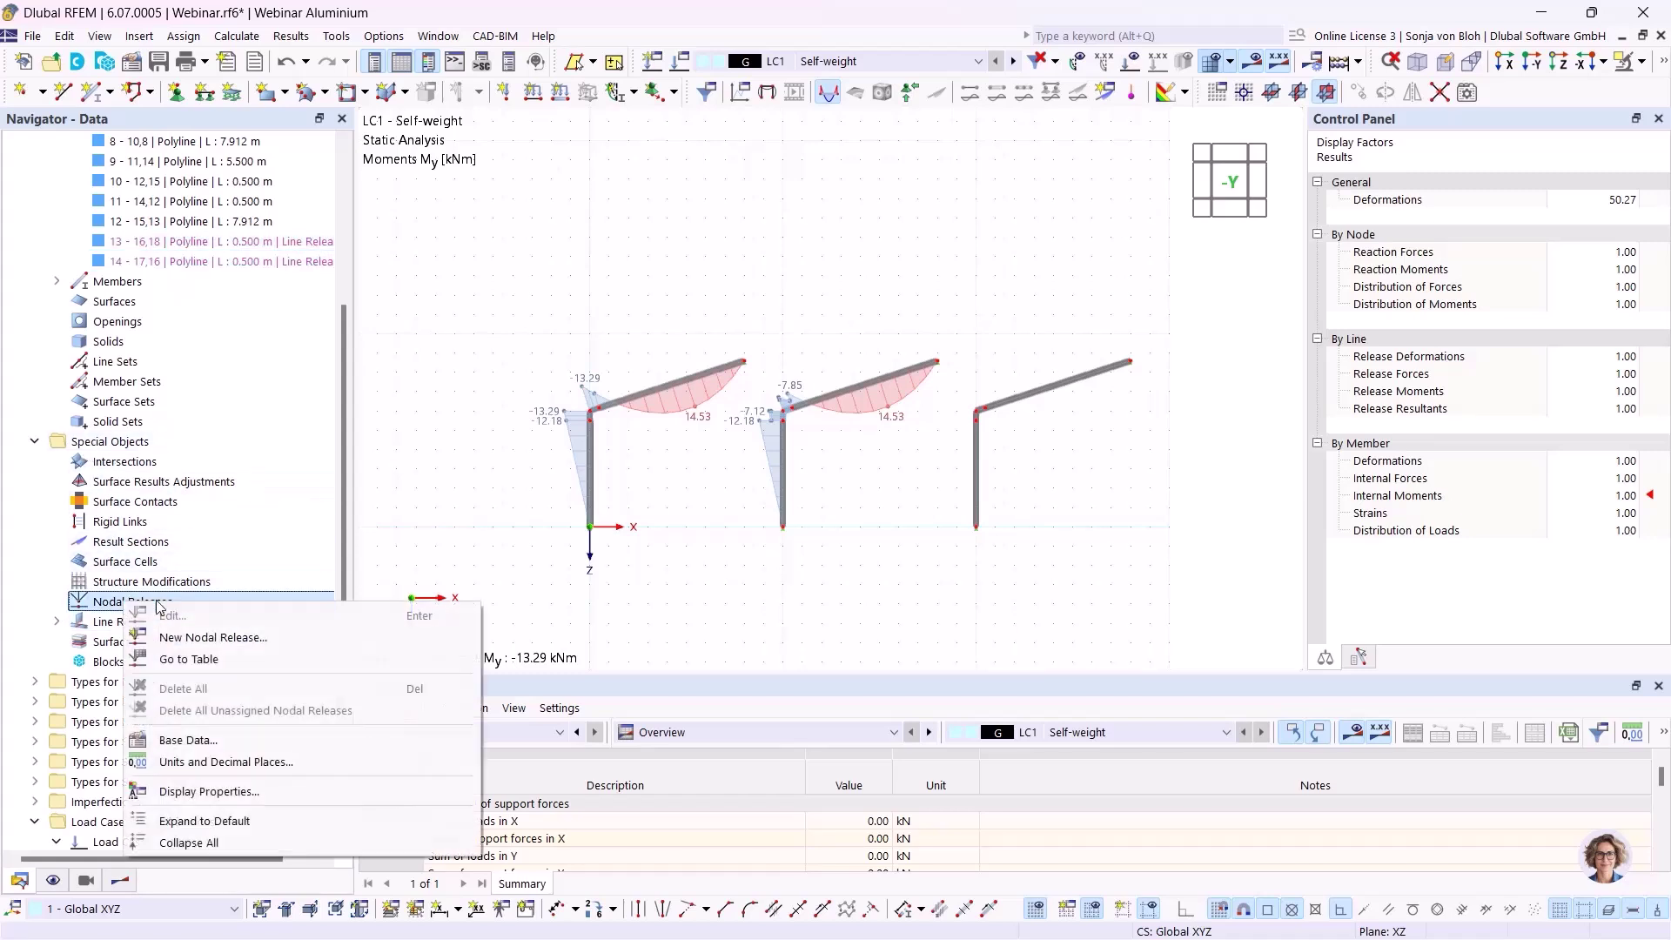
pyautogui.click(207, 638)
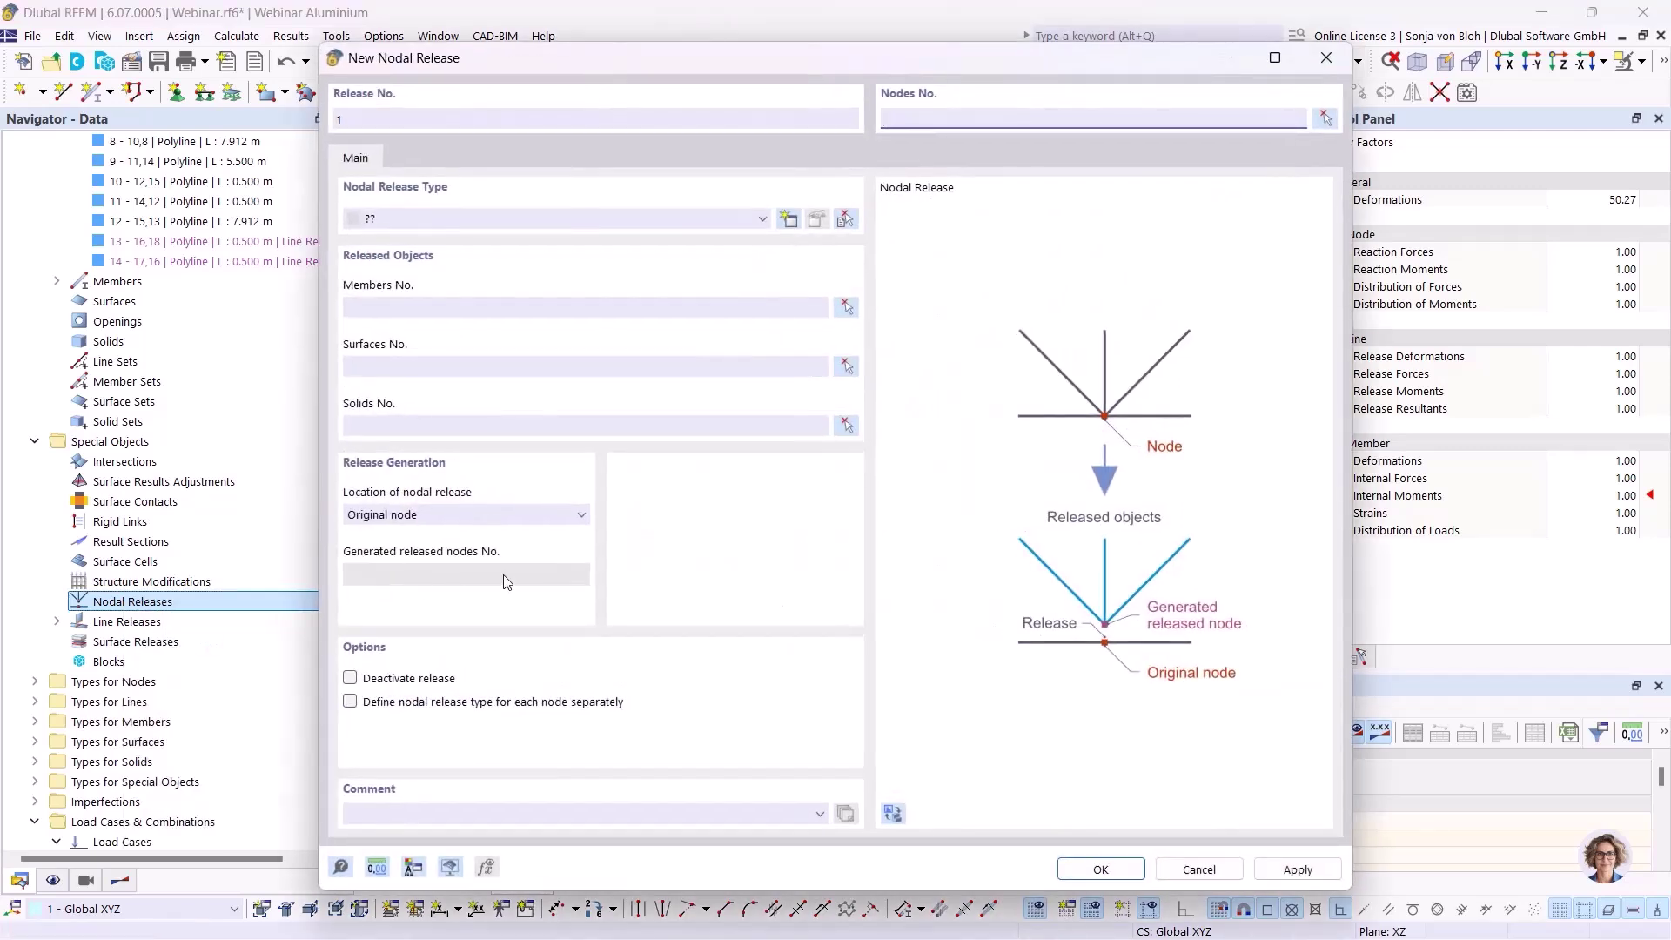
pyautogui.click(1325, 117)
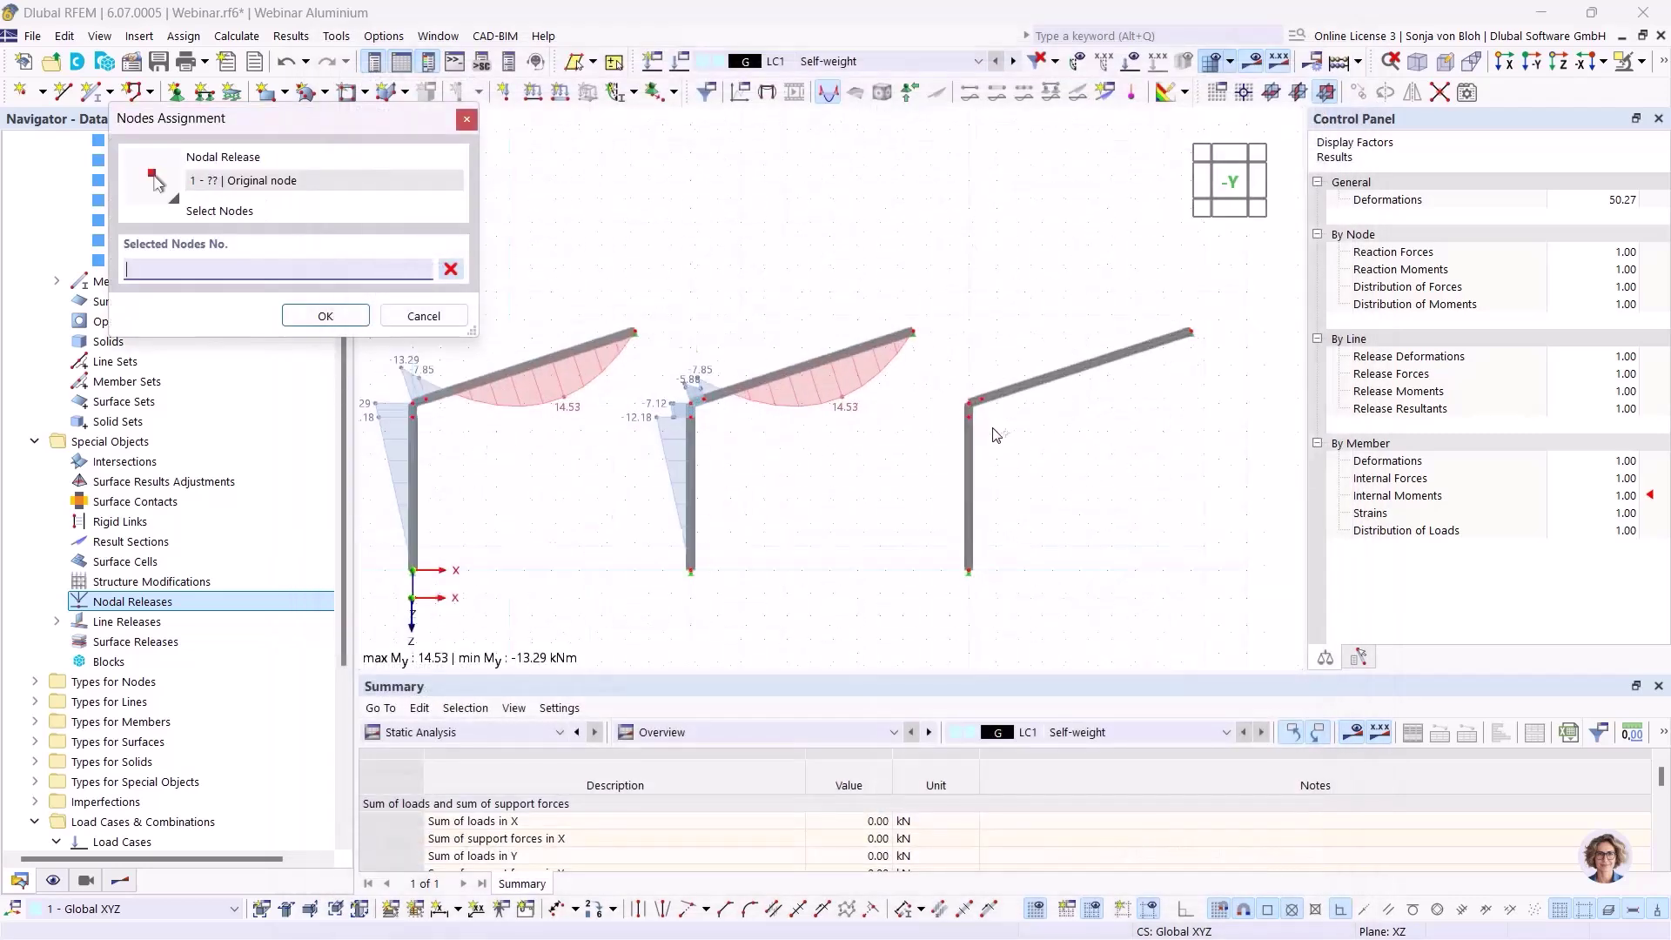
pyautogui.scroll(5, 997, 435)
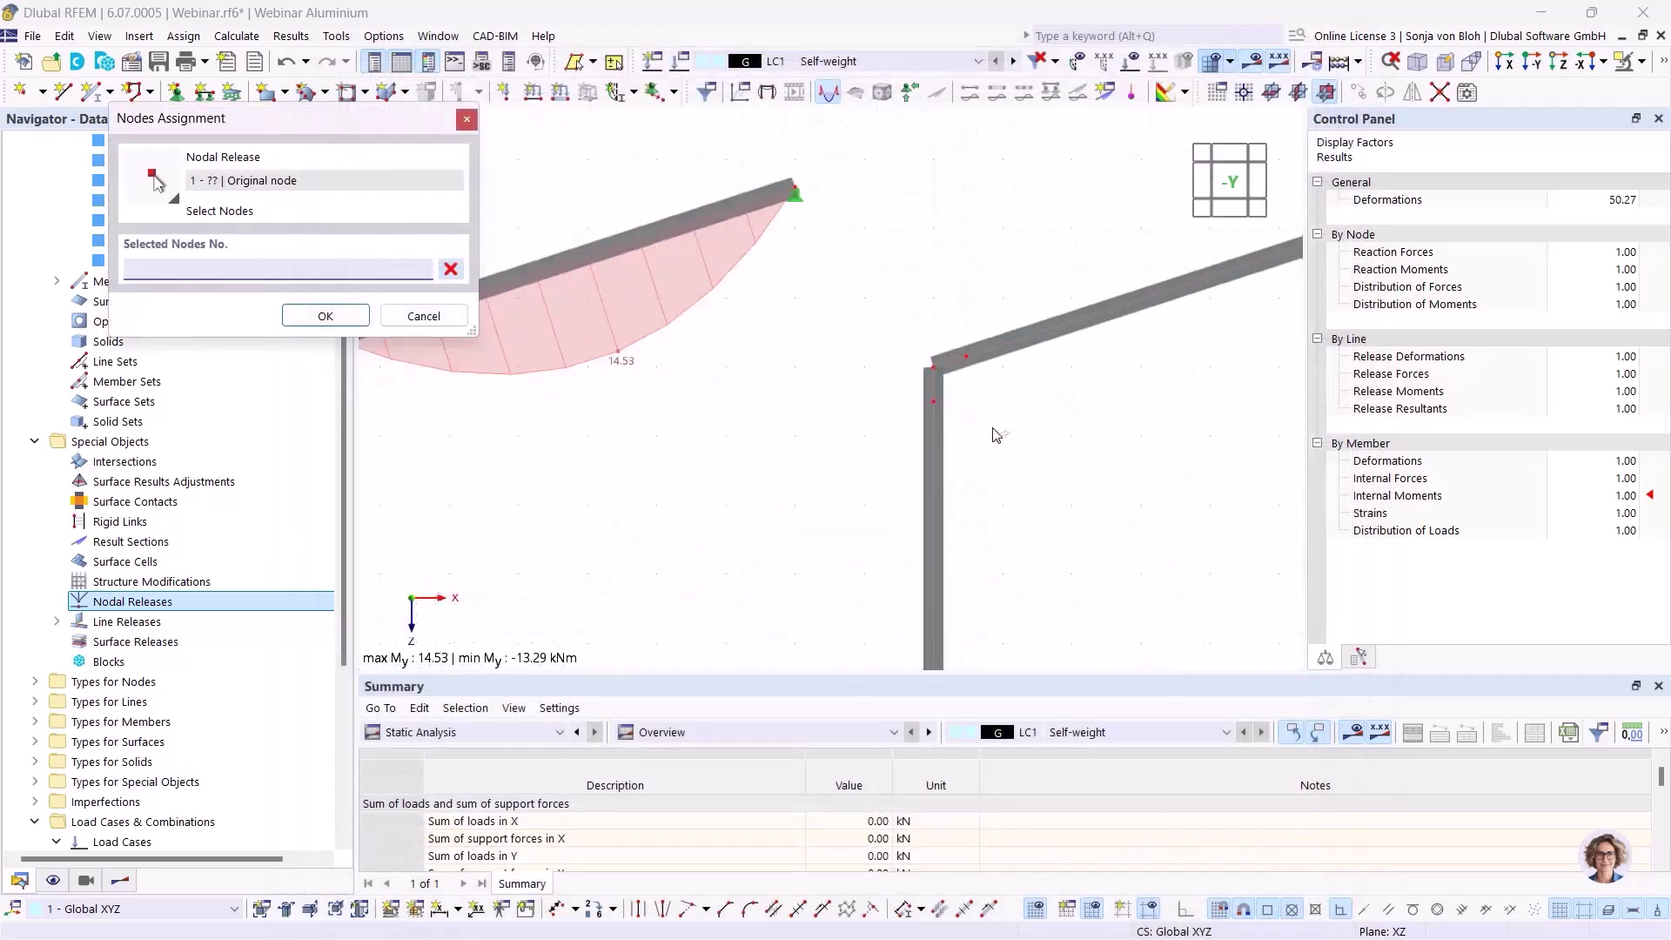
pyautogui.click(933, 400)
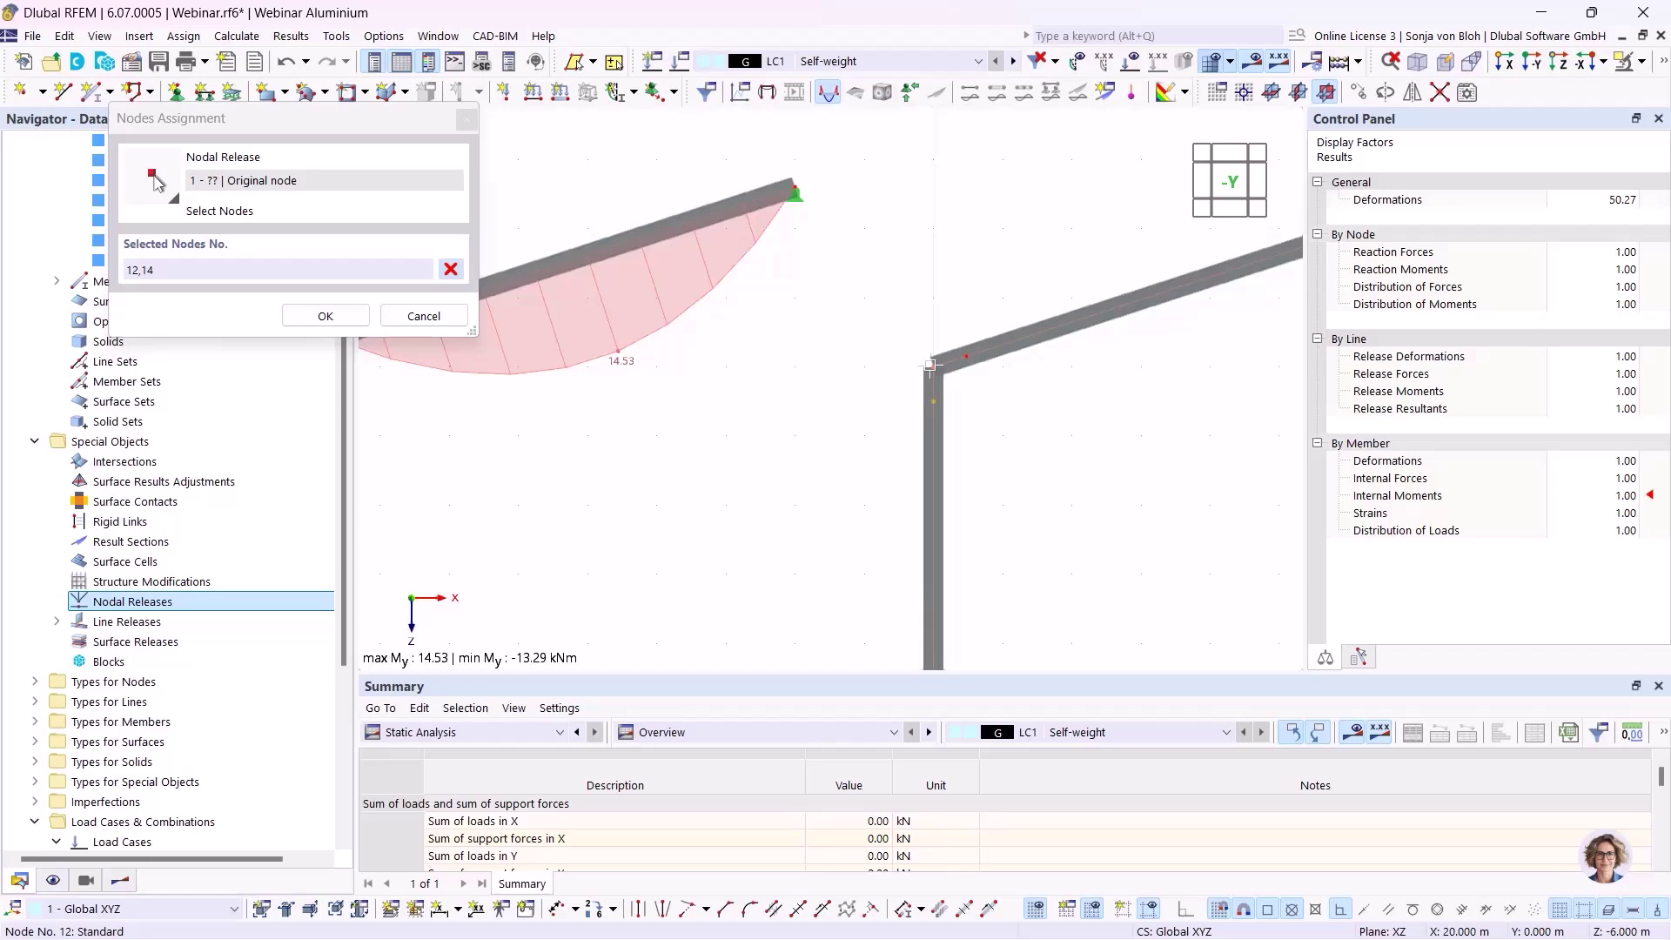
pyautogui.click(964, 354)
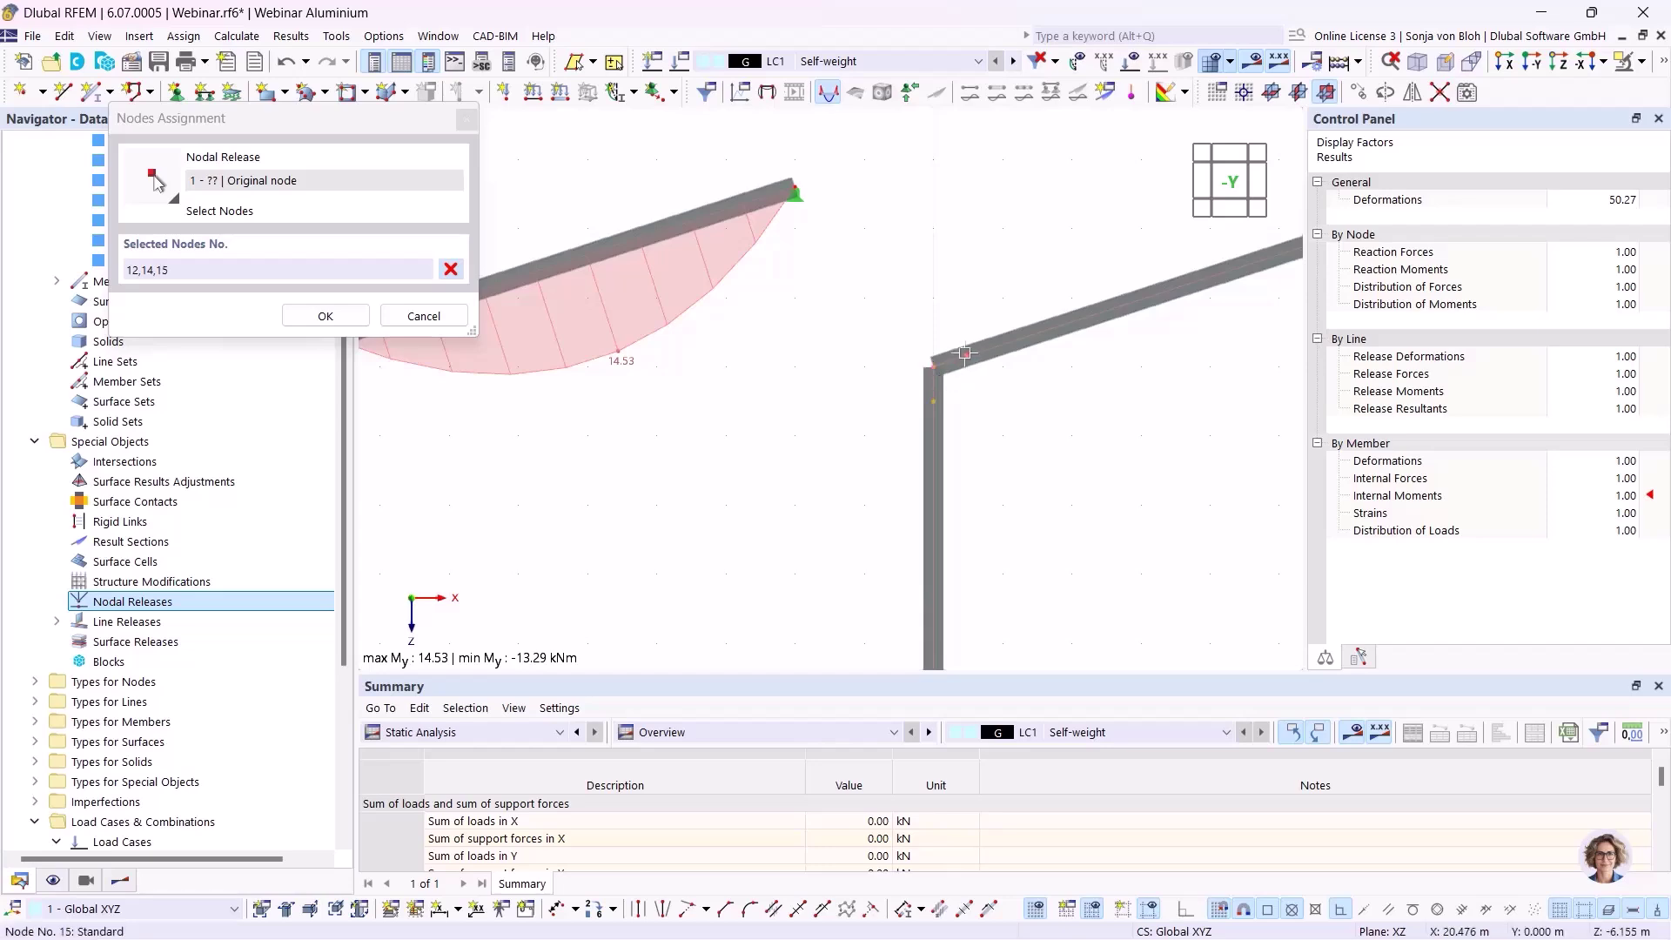
pyautogui.click(326, 316)
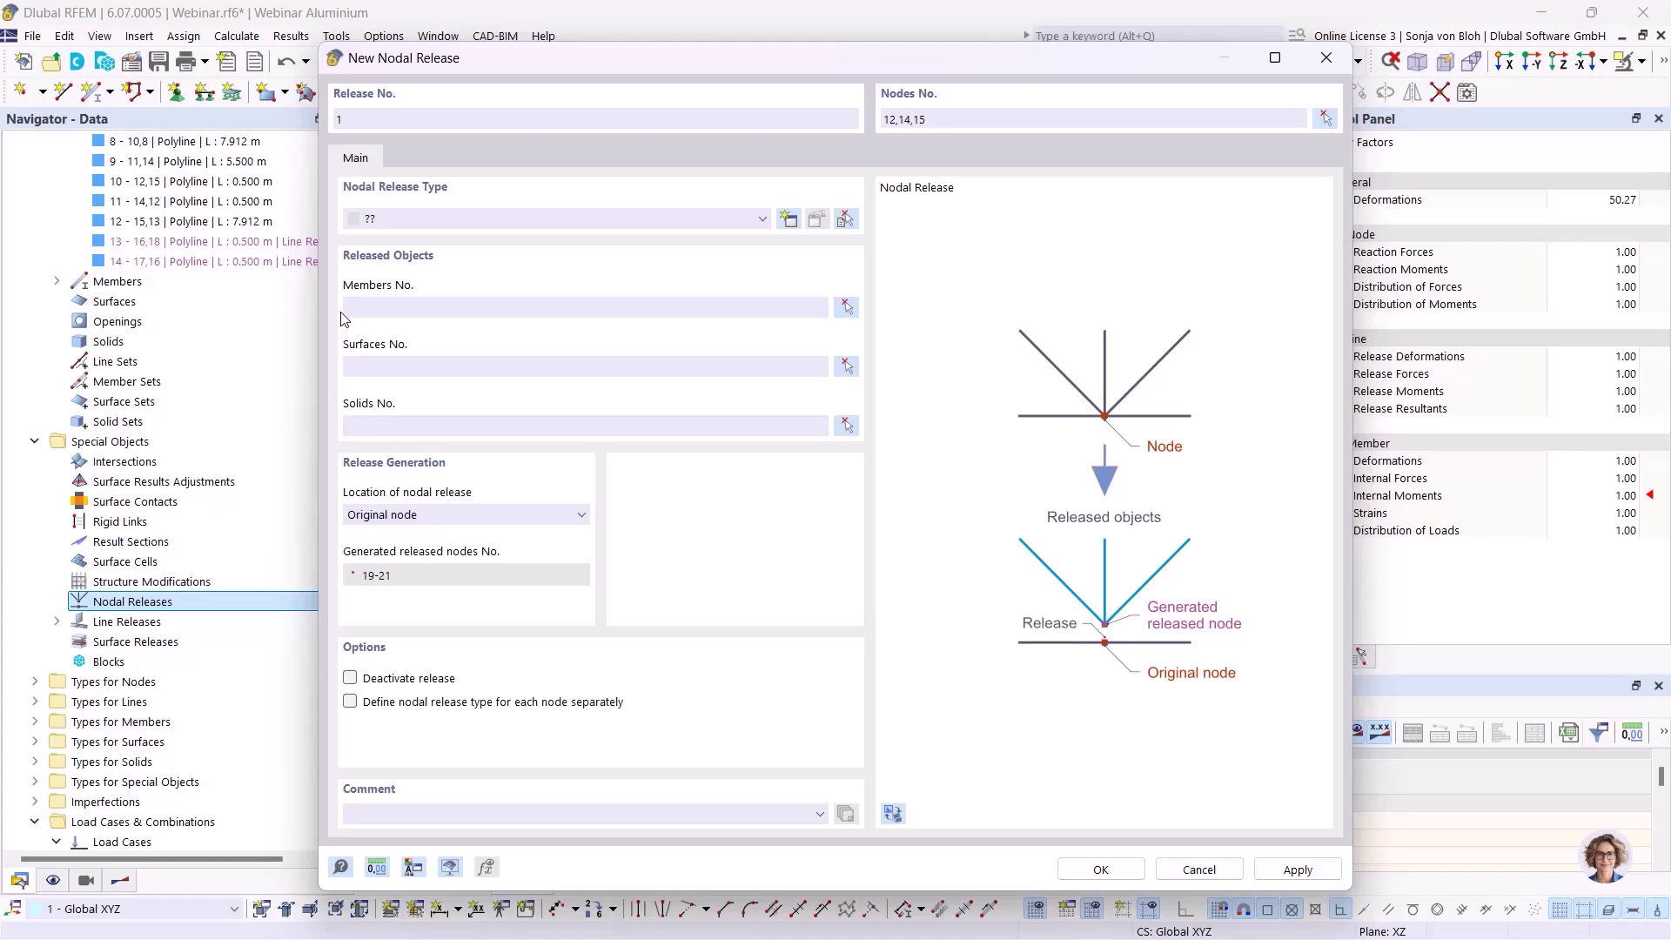
pyautogui.click(350, 702)
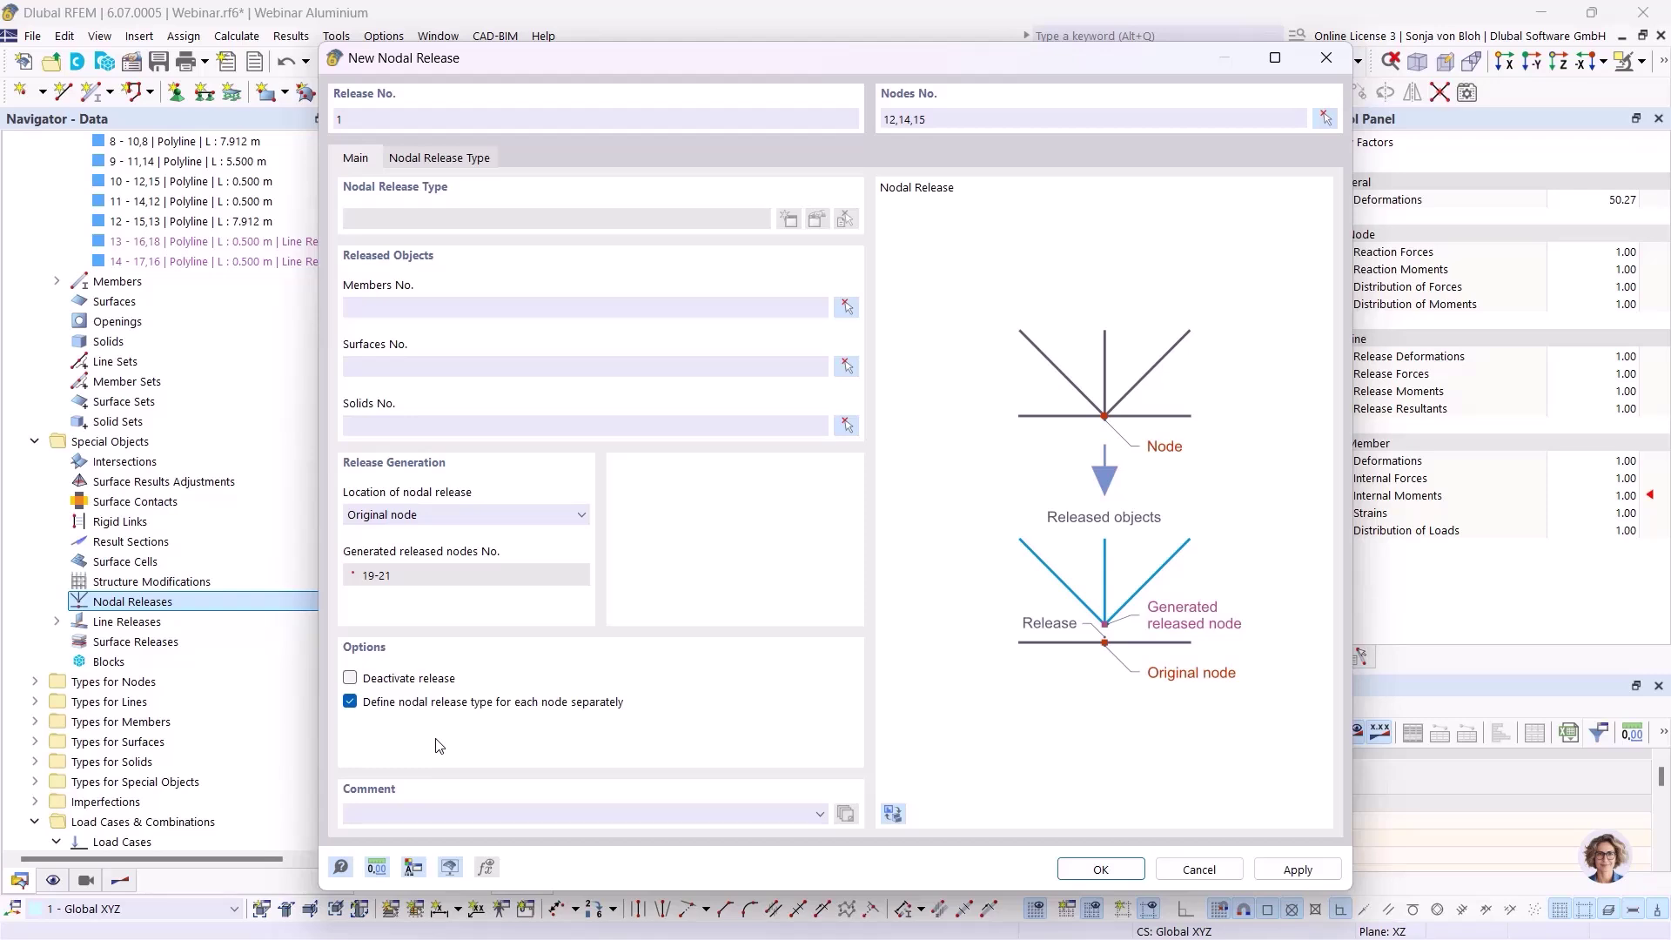
pyautogui.click(468, 160)
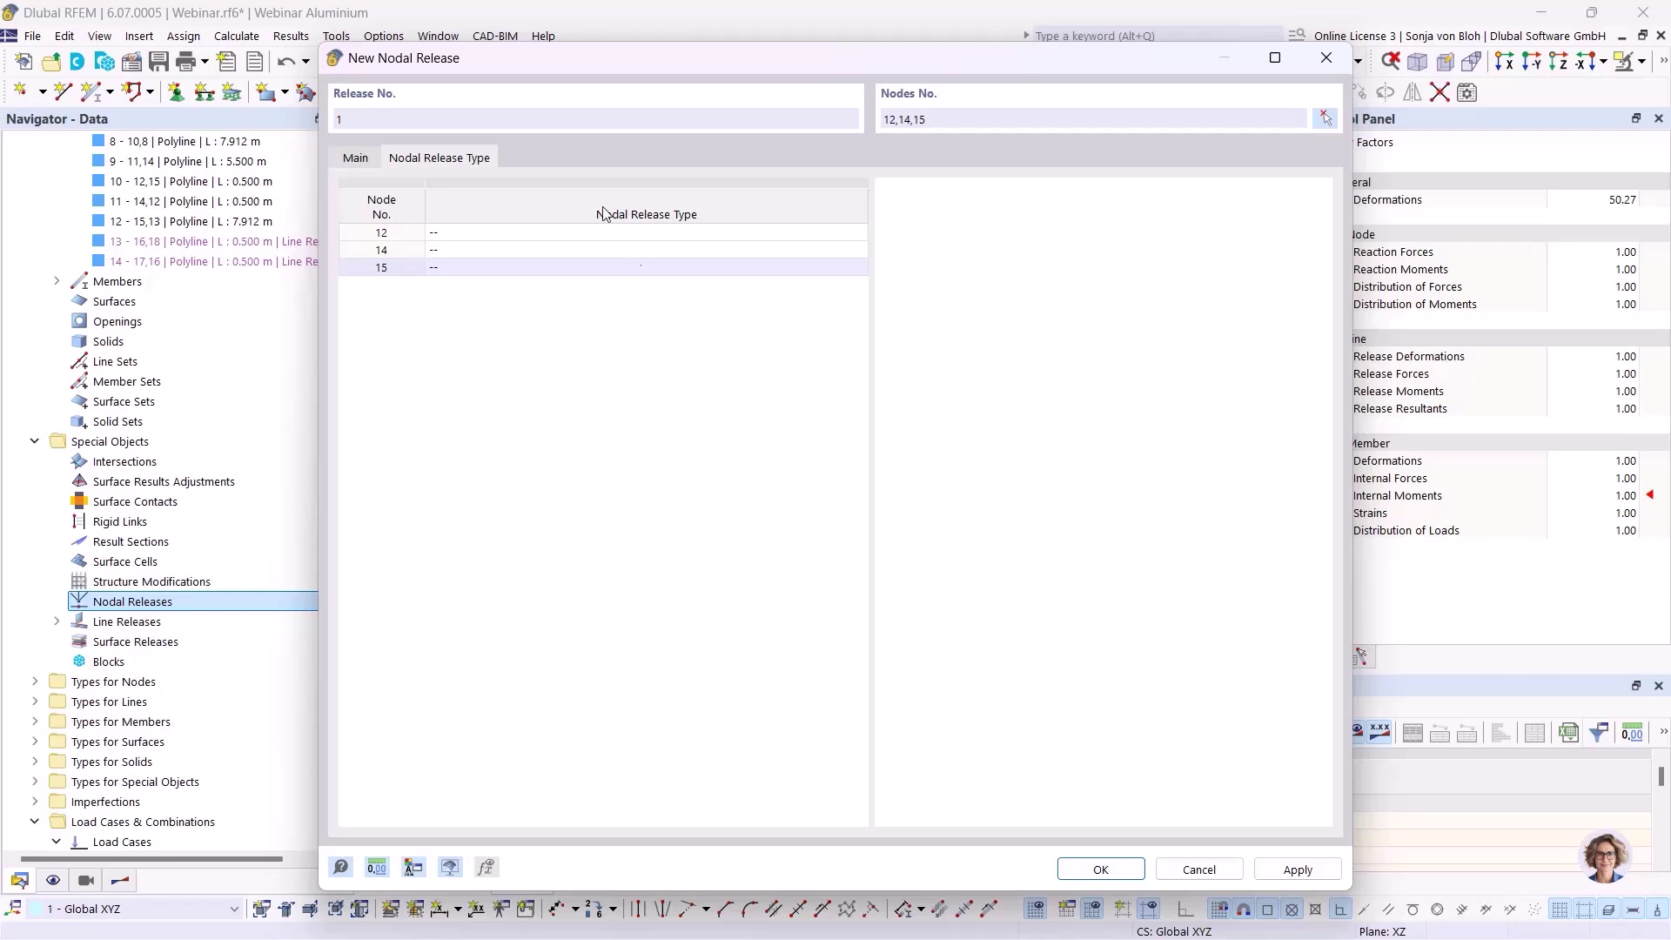
# Step: Create a nodal release type for node 12 that releases only ux, using member 12 for the local axis system
pyautogui.click(528, 232)
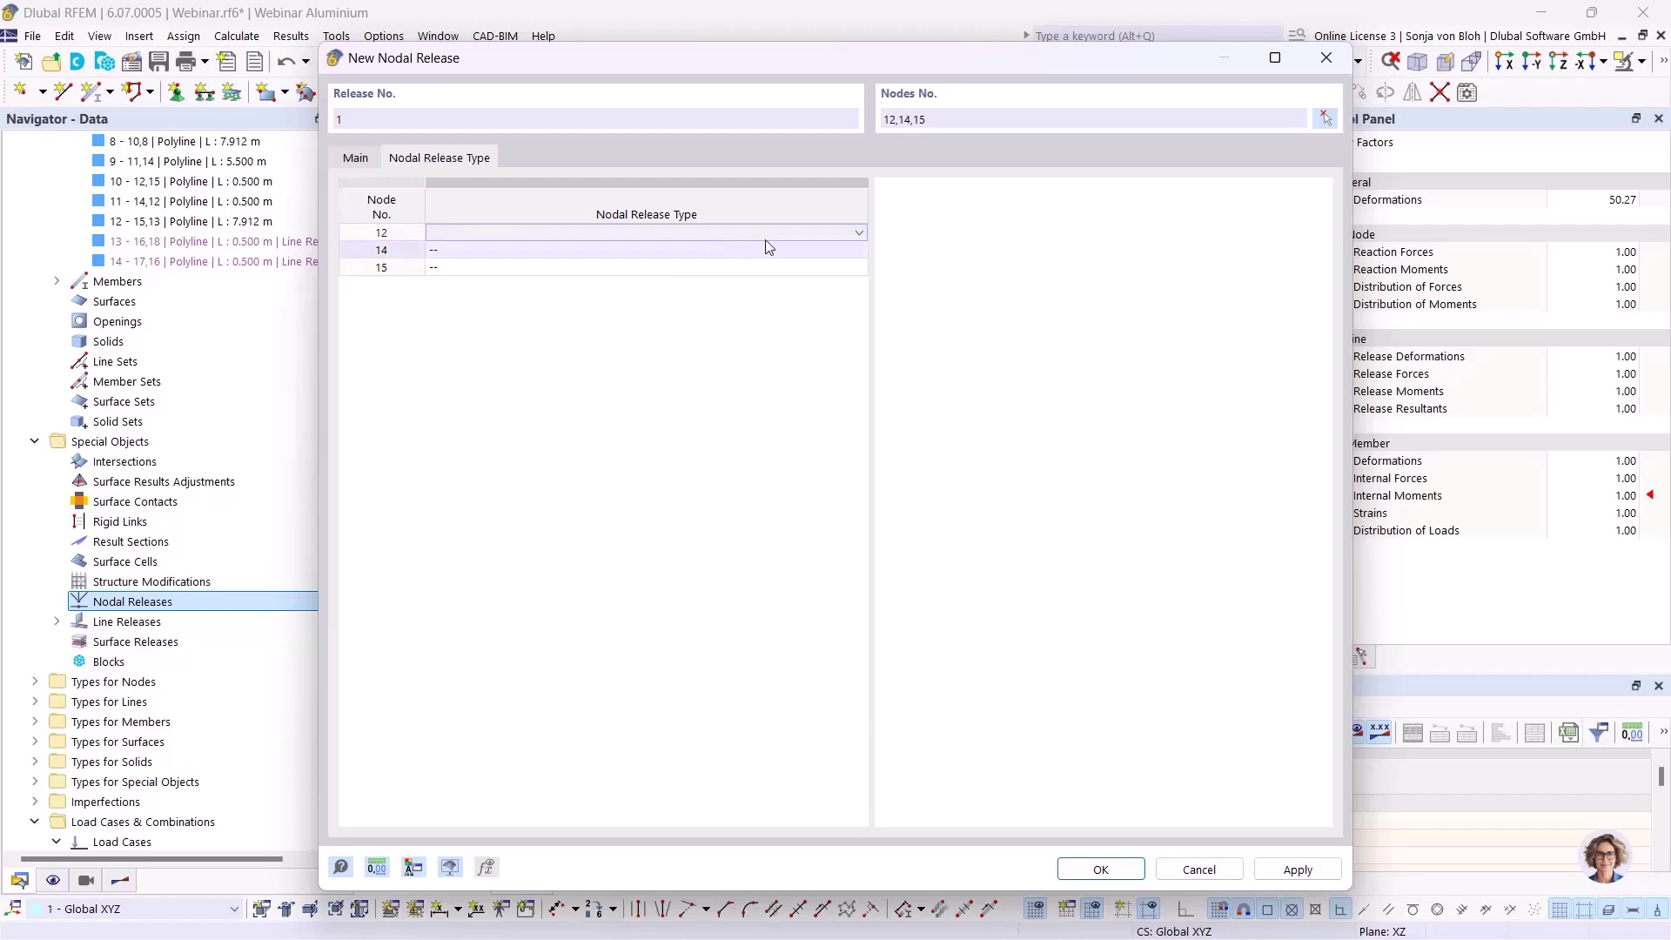
pyautogui.click(856, 234)
pyautogui.click(707, 249)
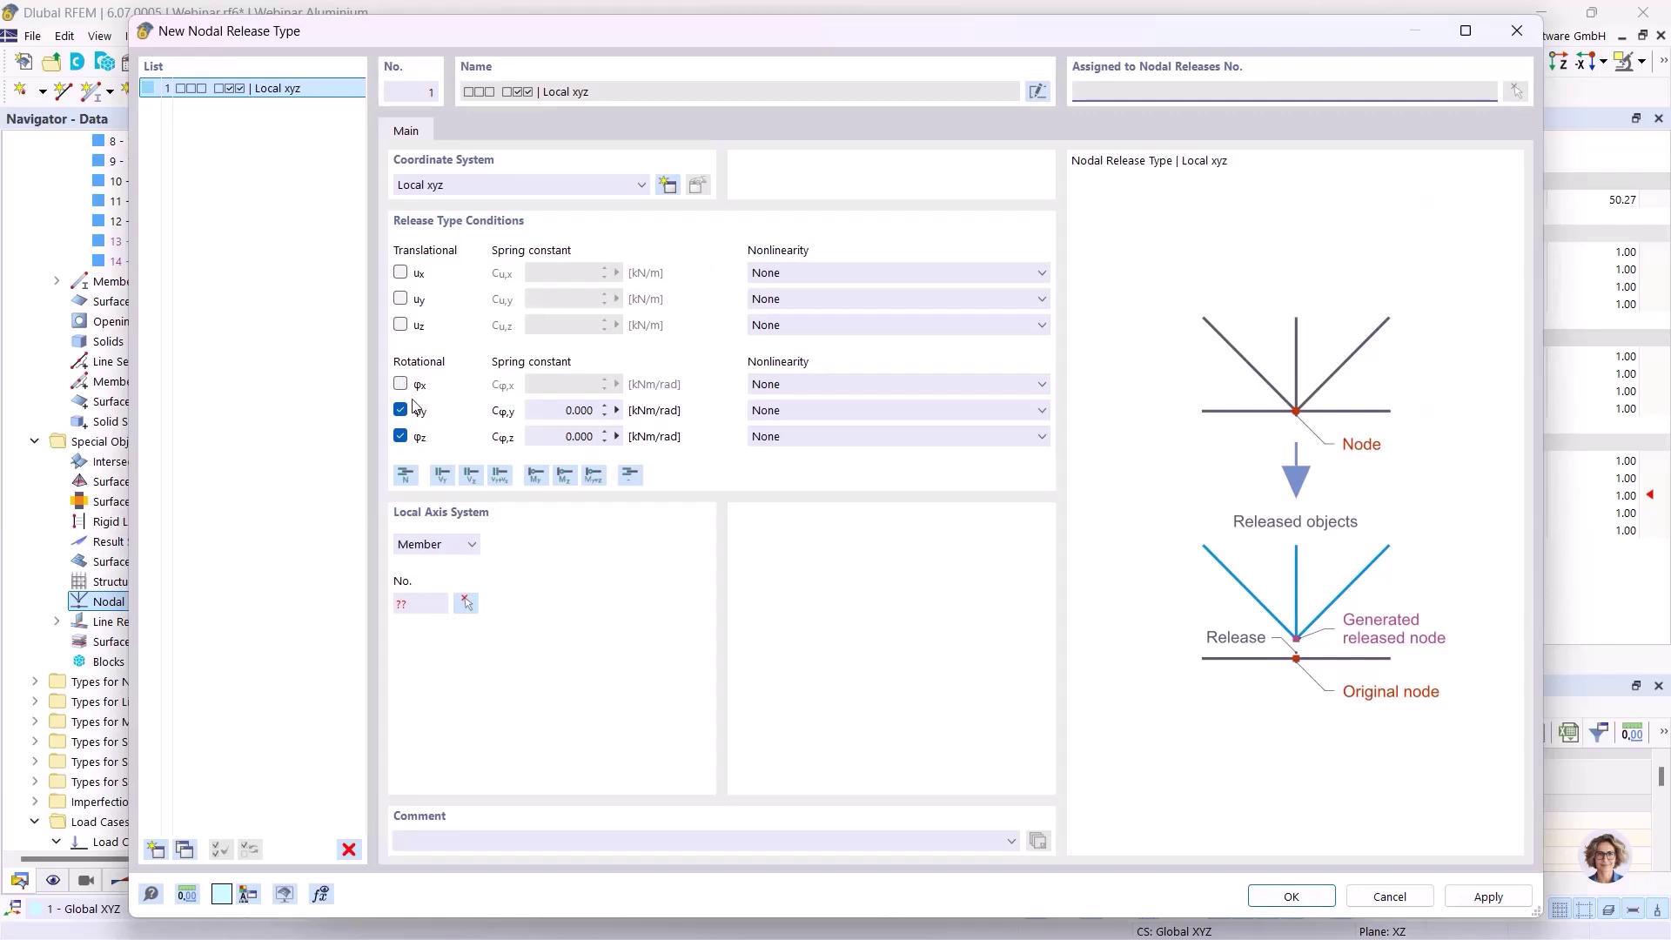
pyautogui.click(400, 410)
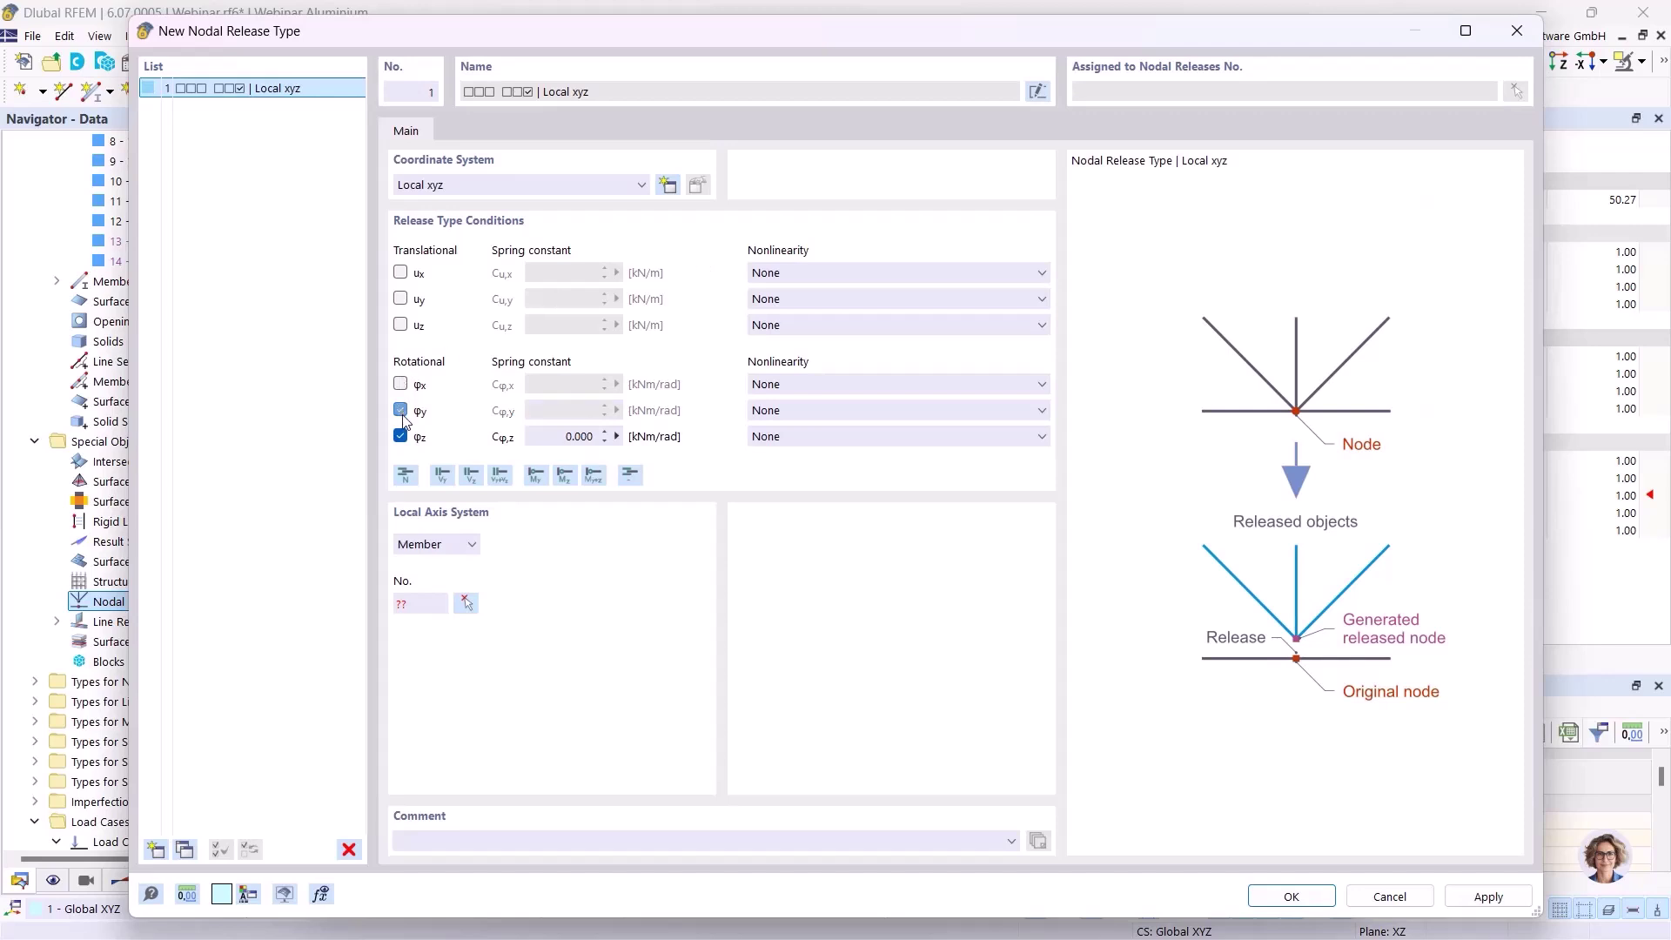
pyautogui.click(400, 436)
pyautogui.click(400, 272)
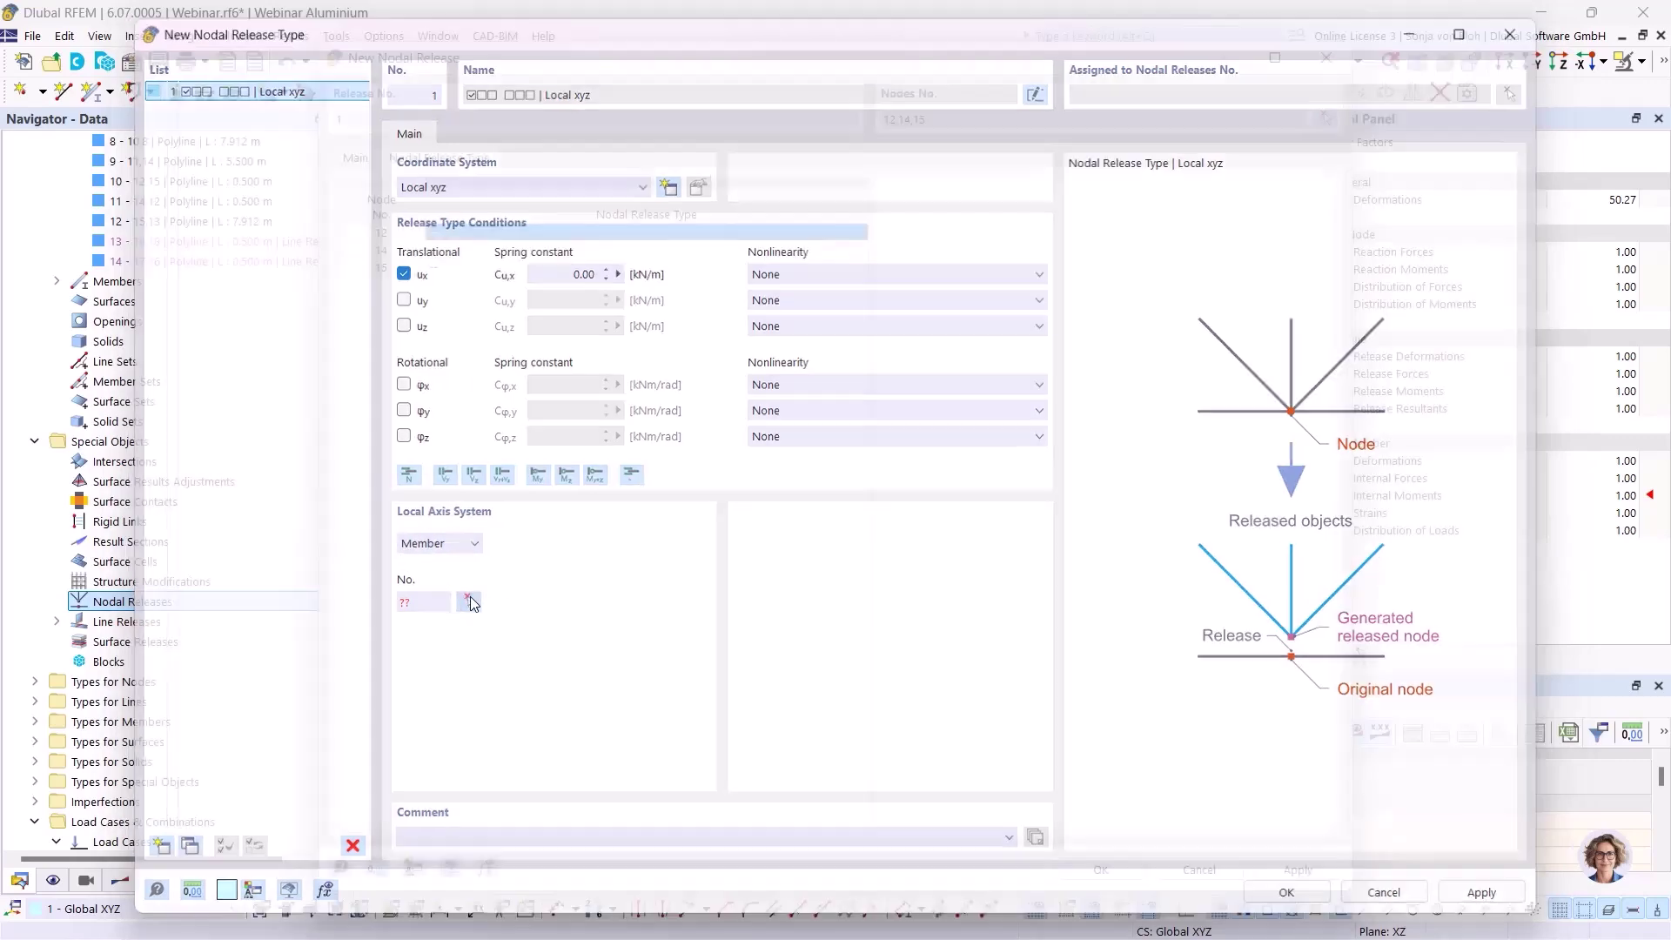
pyautogui.click(470, 603)
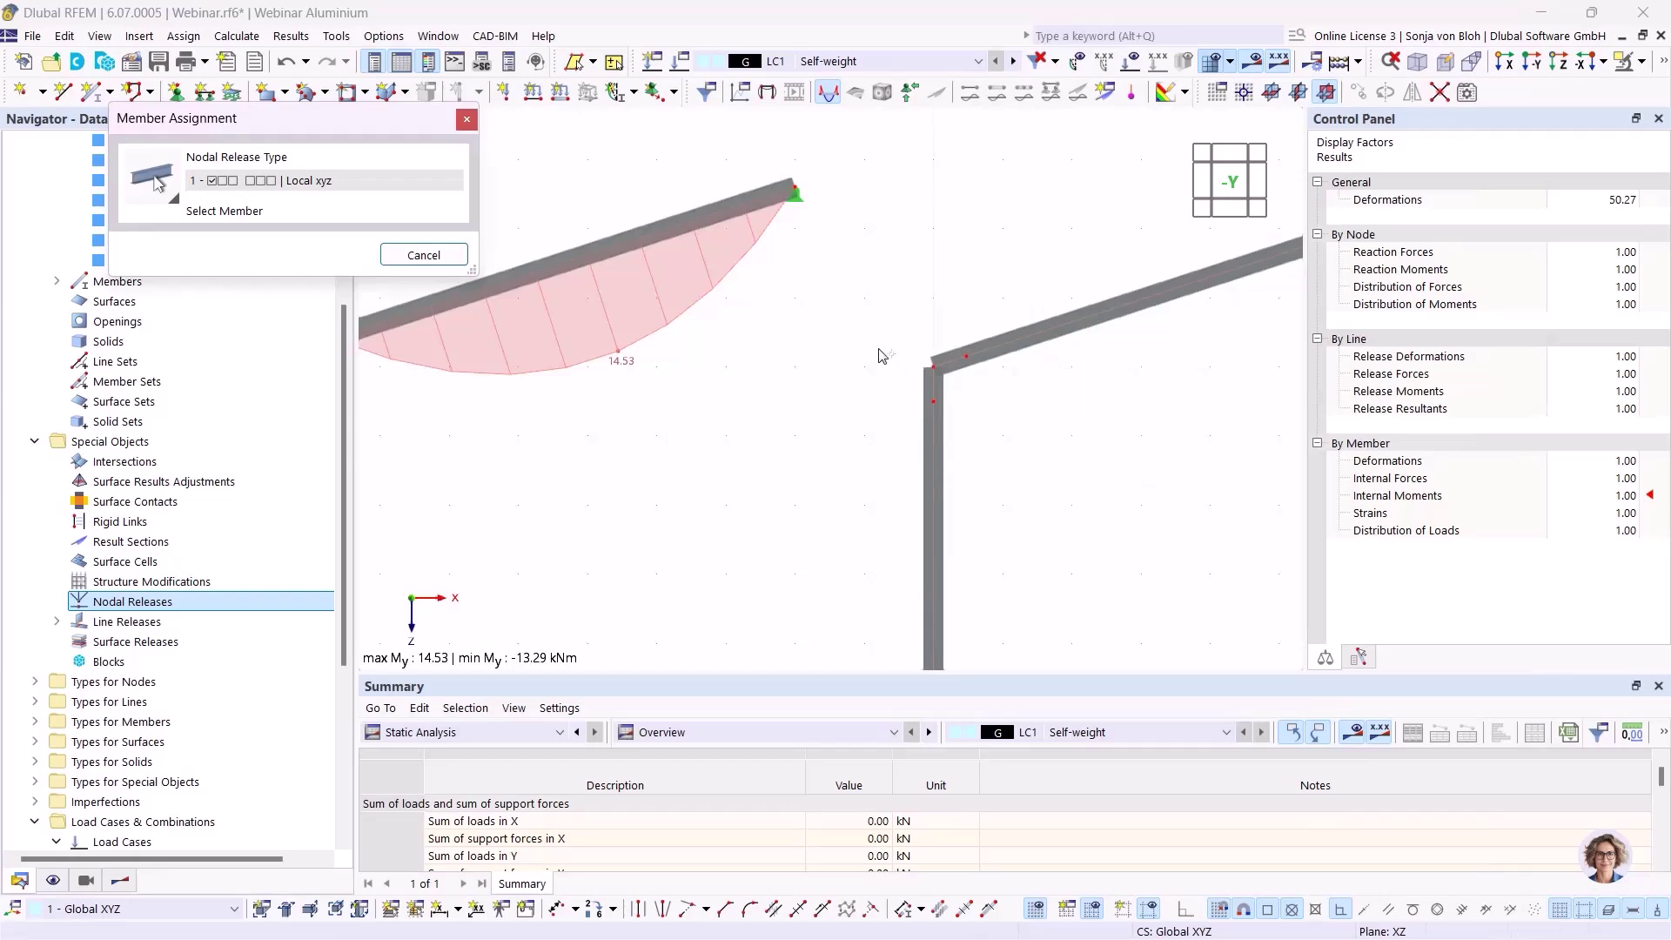
pyautogui.click(1131, 298)
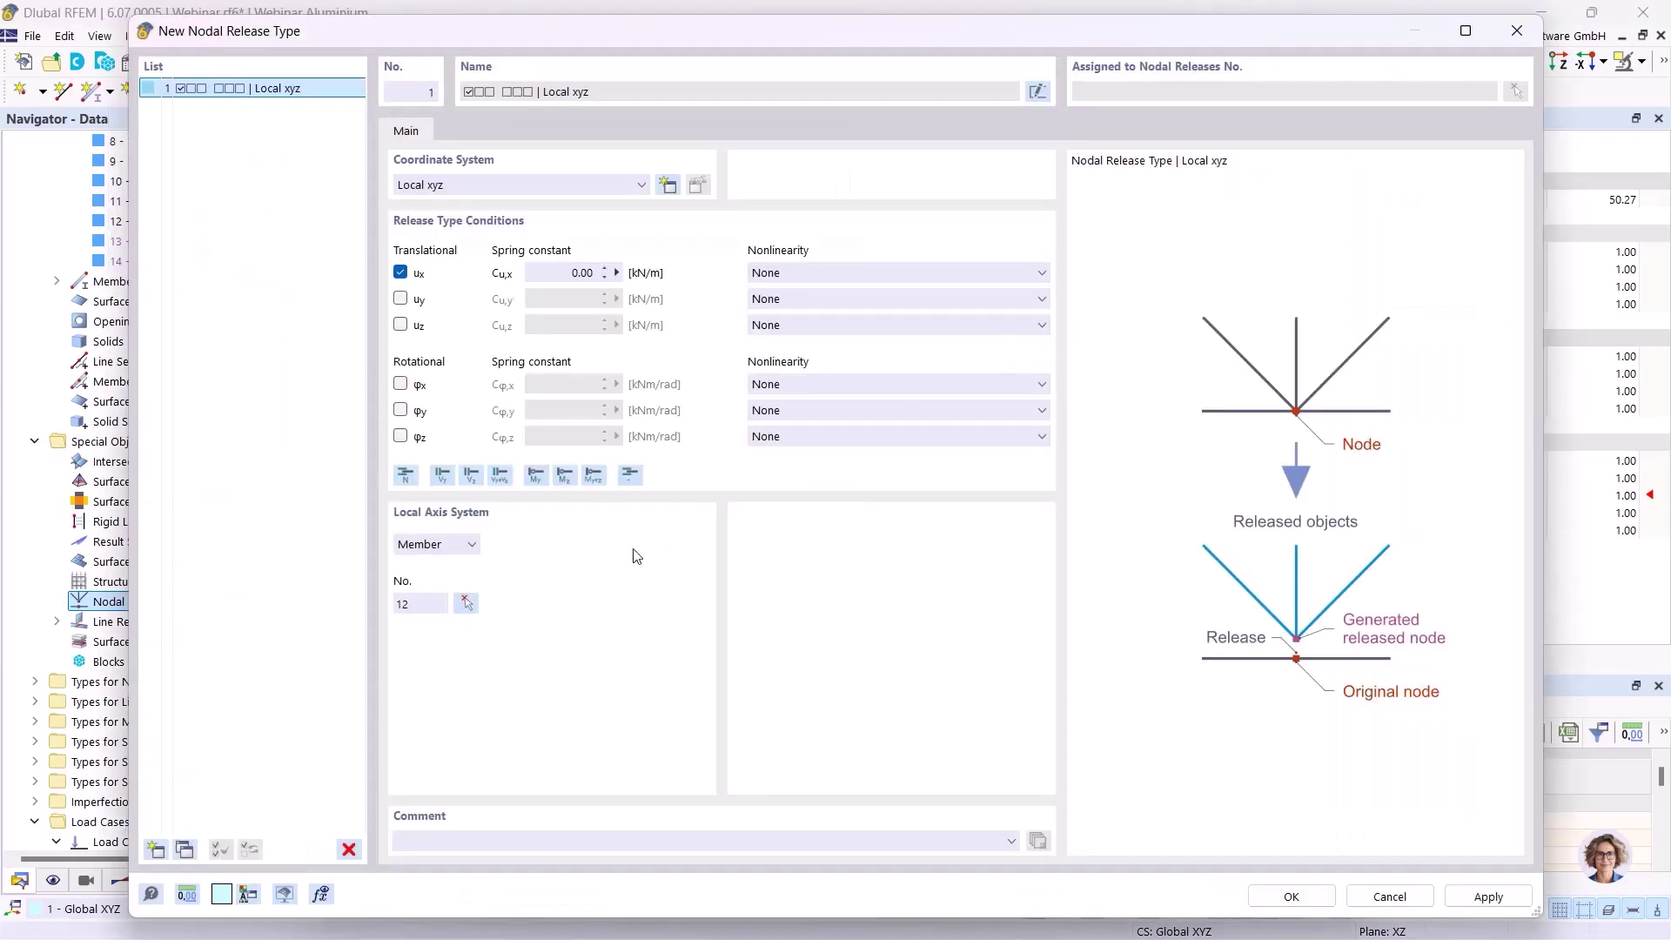
pyautogui.click(1286, 896)
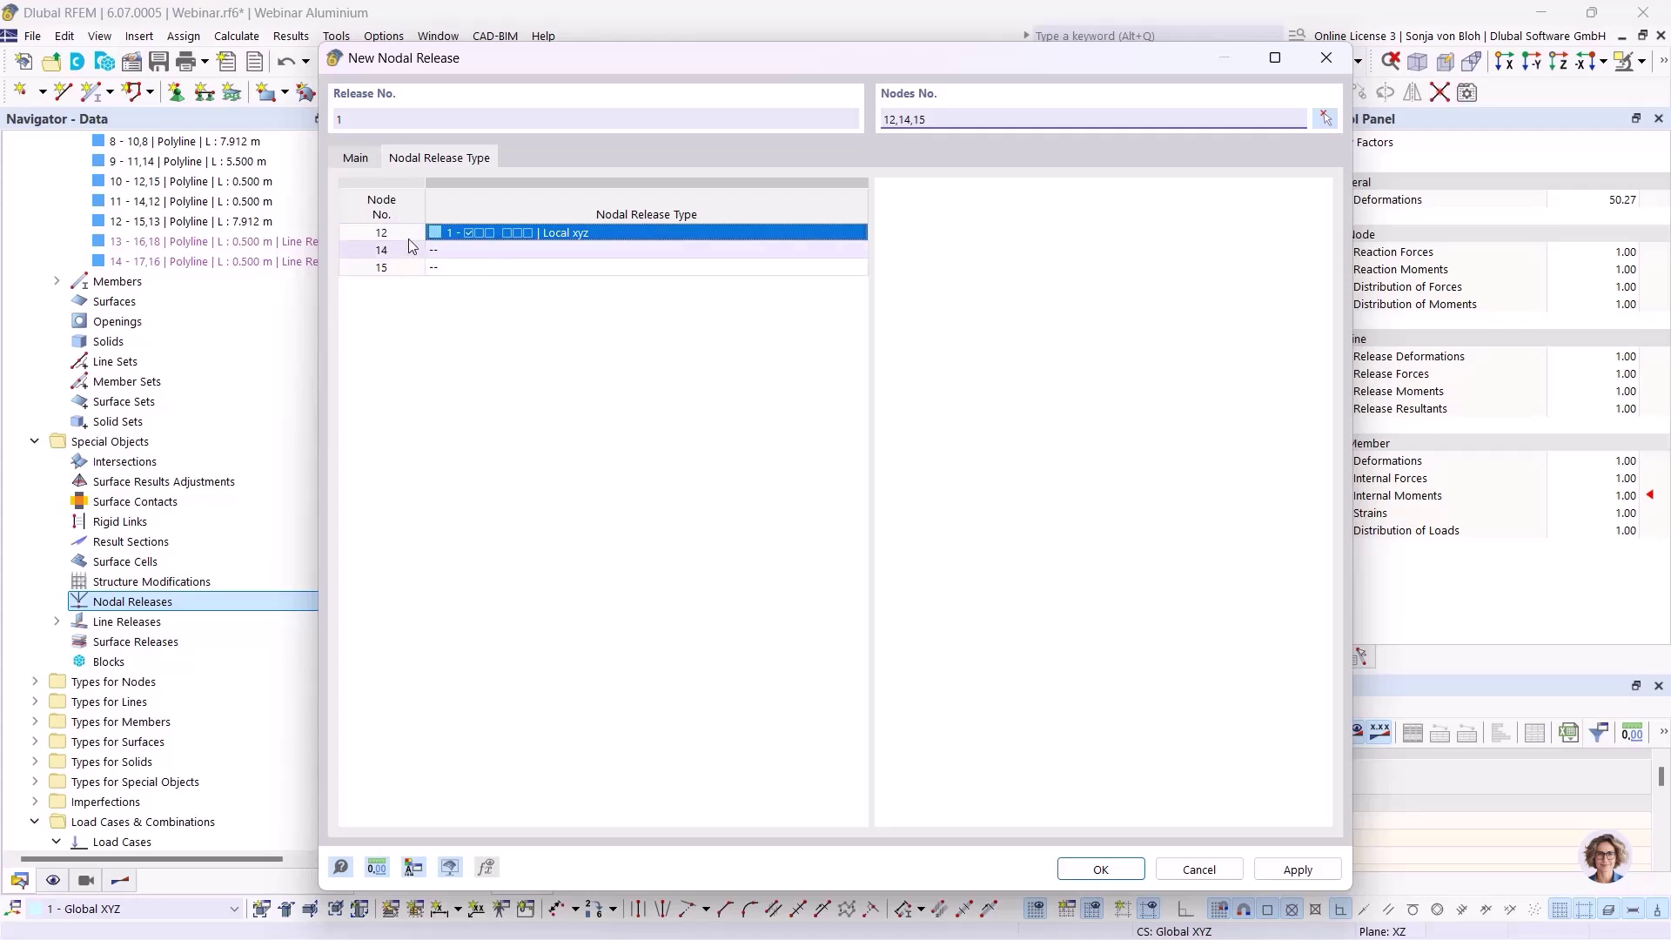
# Step: Assign the existing nodal release type 1 to node 15
pyautogui.click(496, 268)
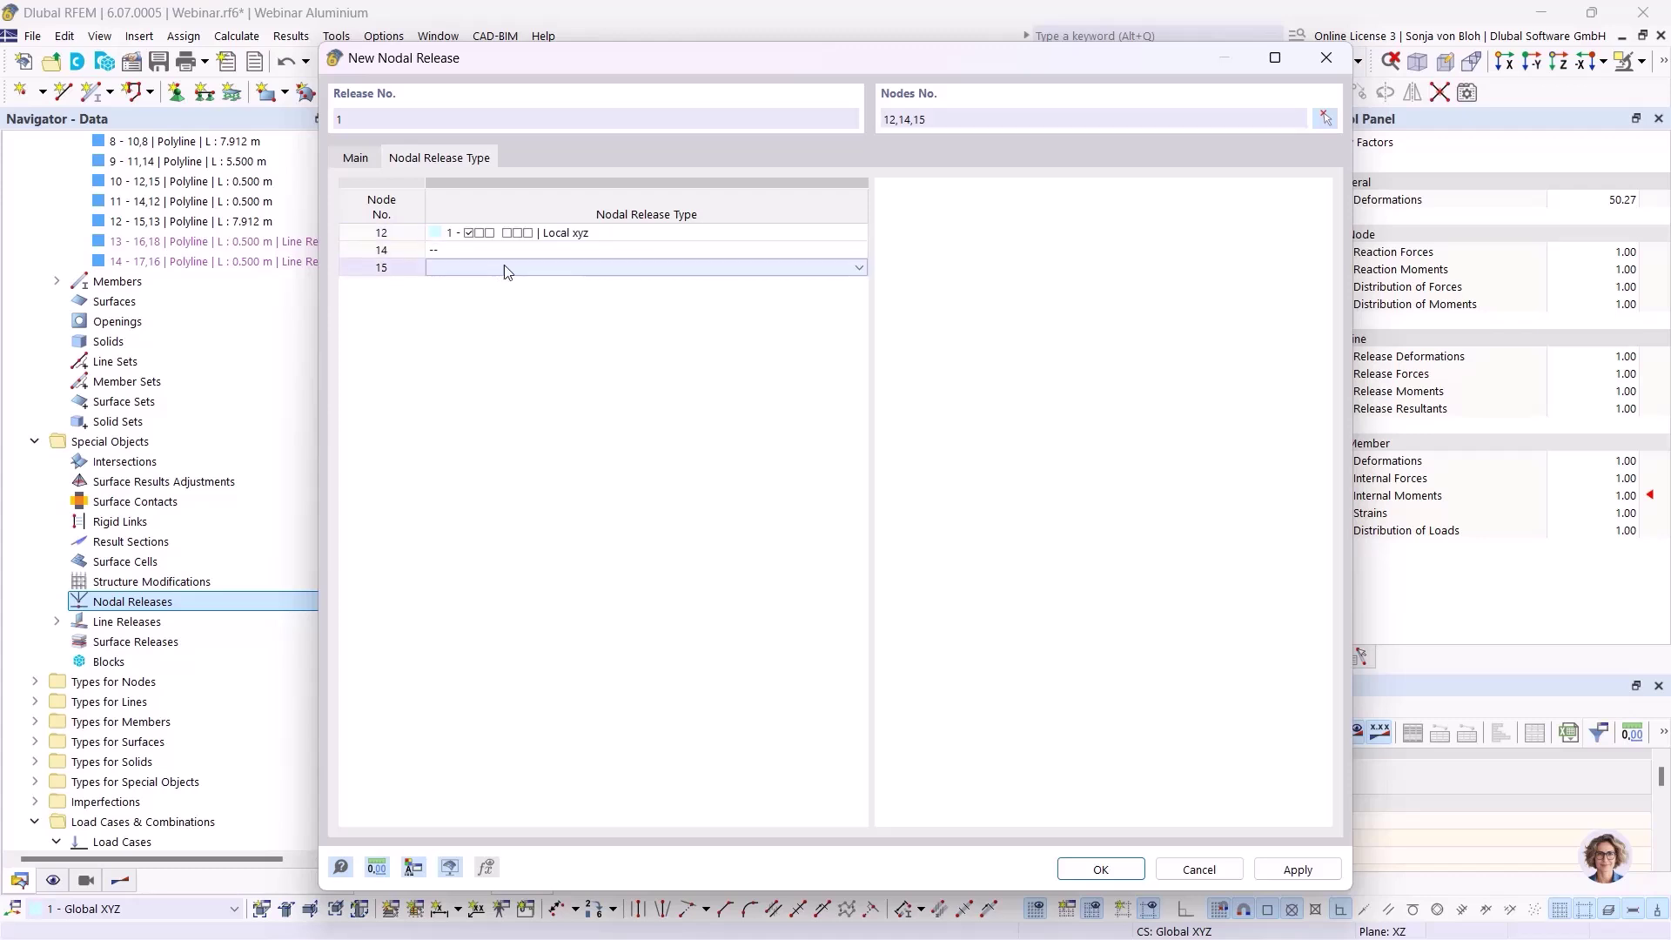
pyautogui.click(859, 268)
pyautogui.click(658, 282)
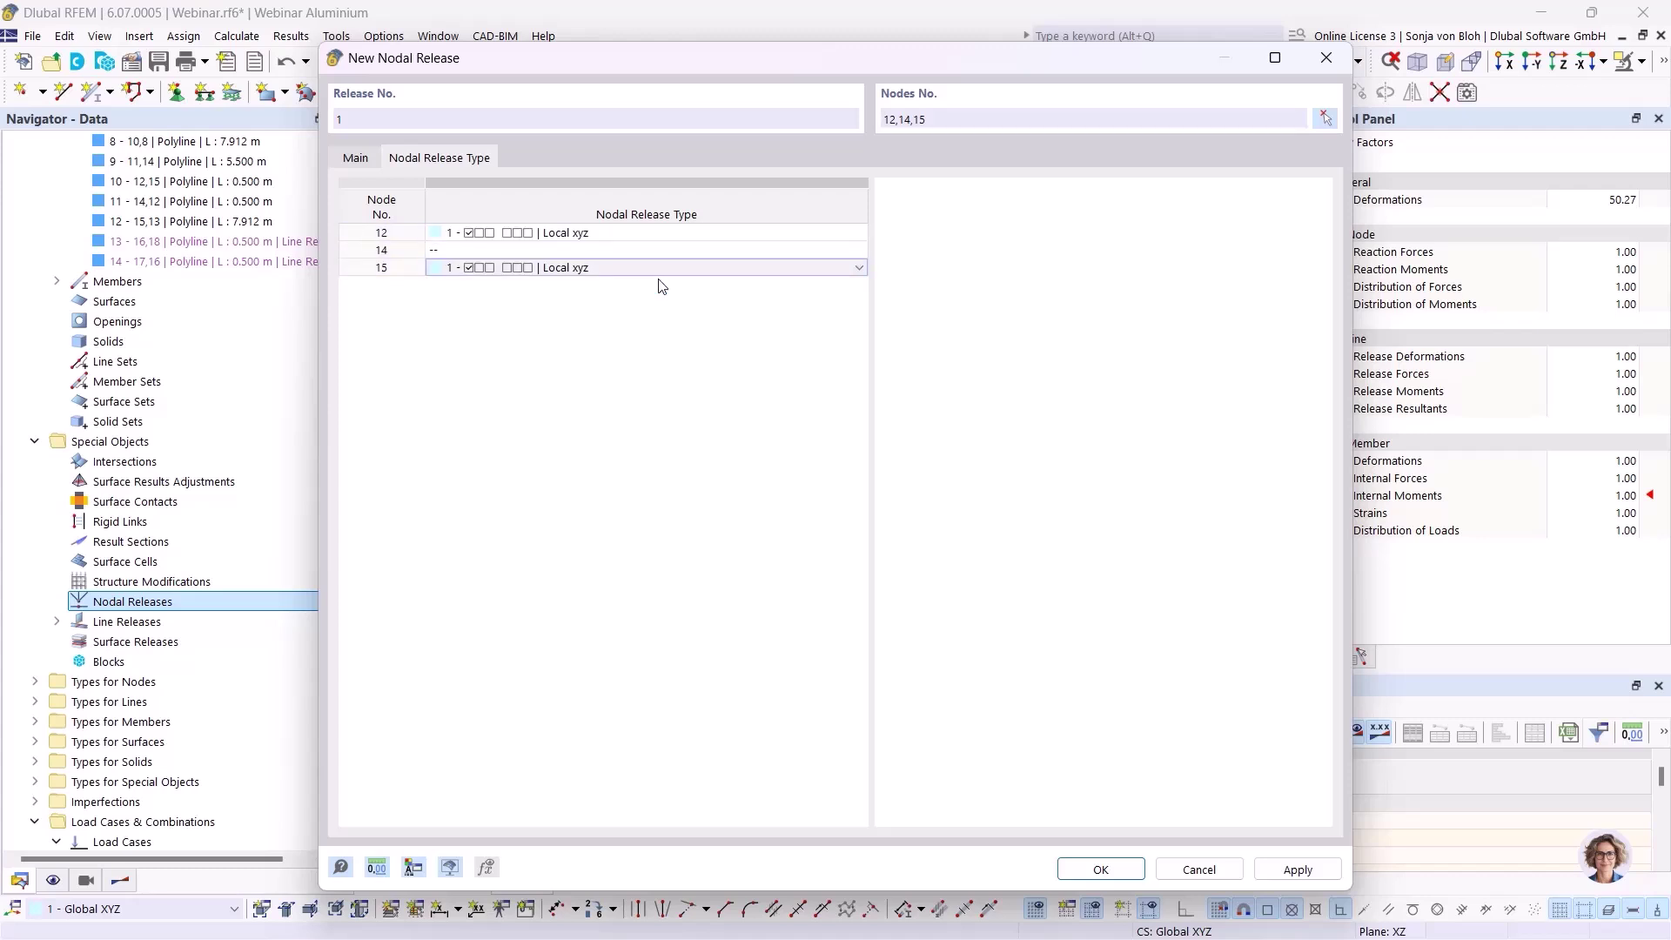
# Step: Create a second nodal release type for node 14 that releases only ux, using member 9 for the local axis system
pyautogui.click(539, 250)
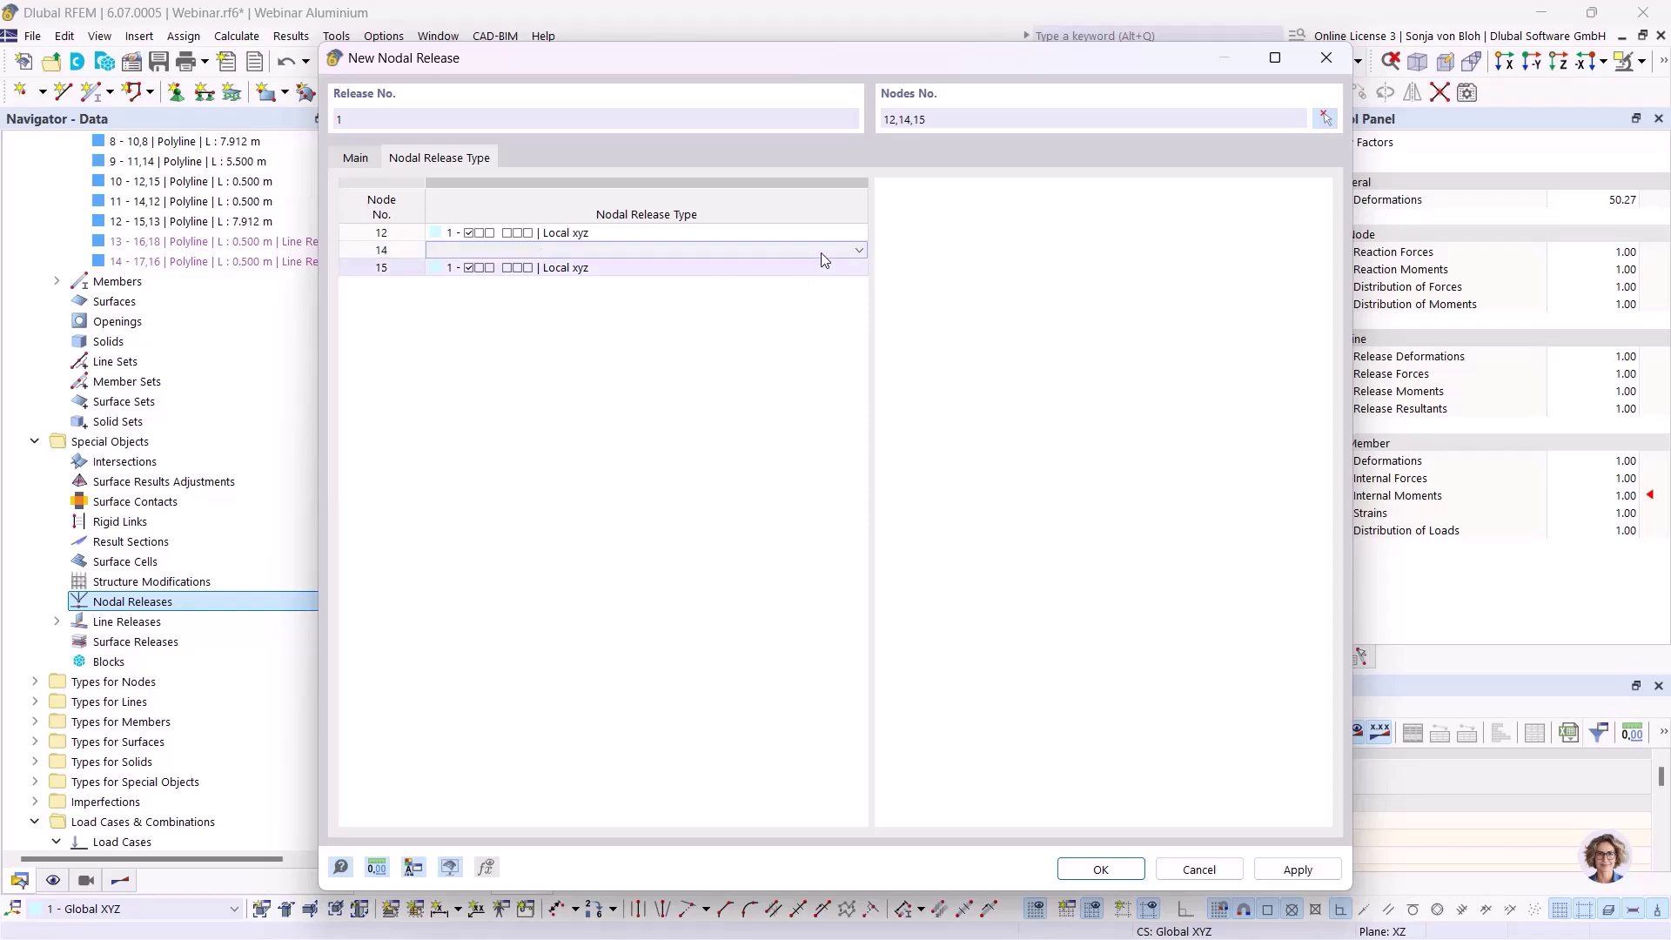
pyautogui.click(860, 250)
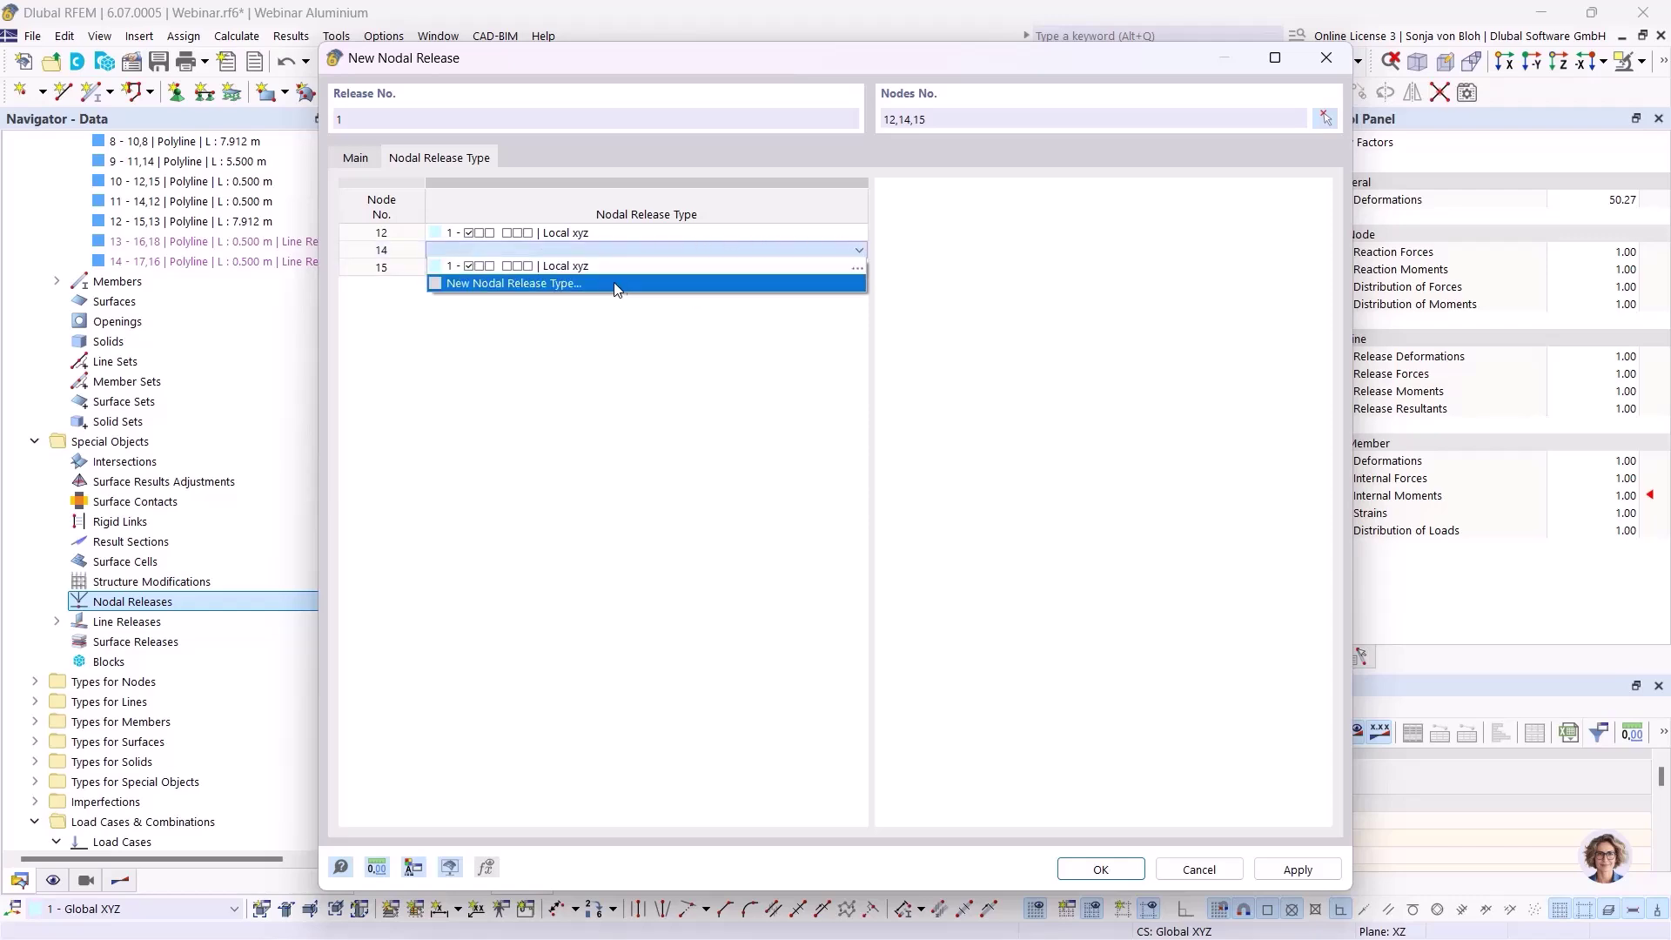
pyautogui.click(615, 286)
pyautogui.click(401, 411)
pyautogui.click(402, 411)
pyautogui.click(400, 436)
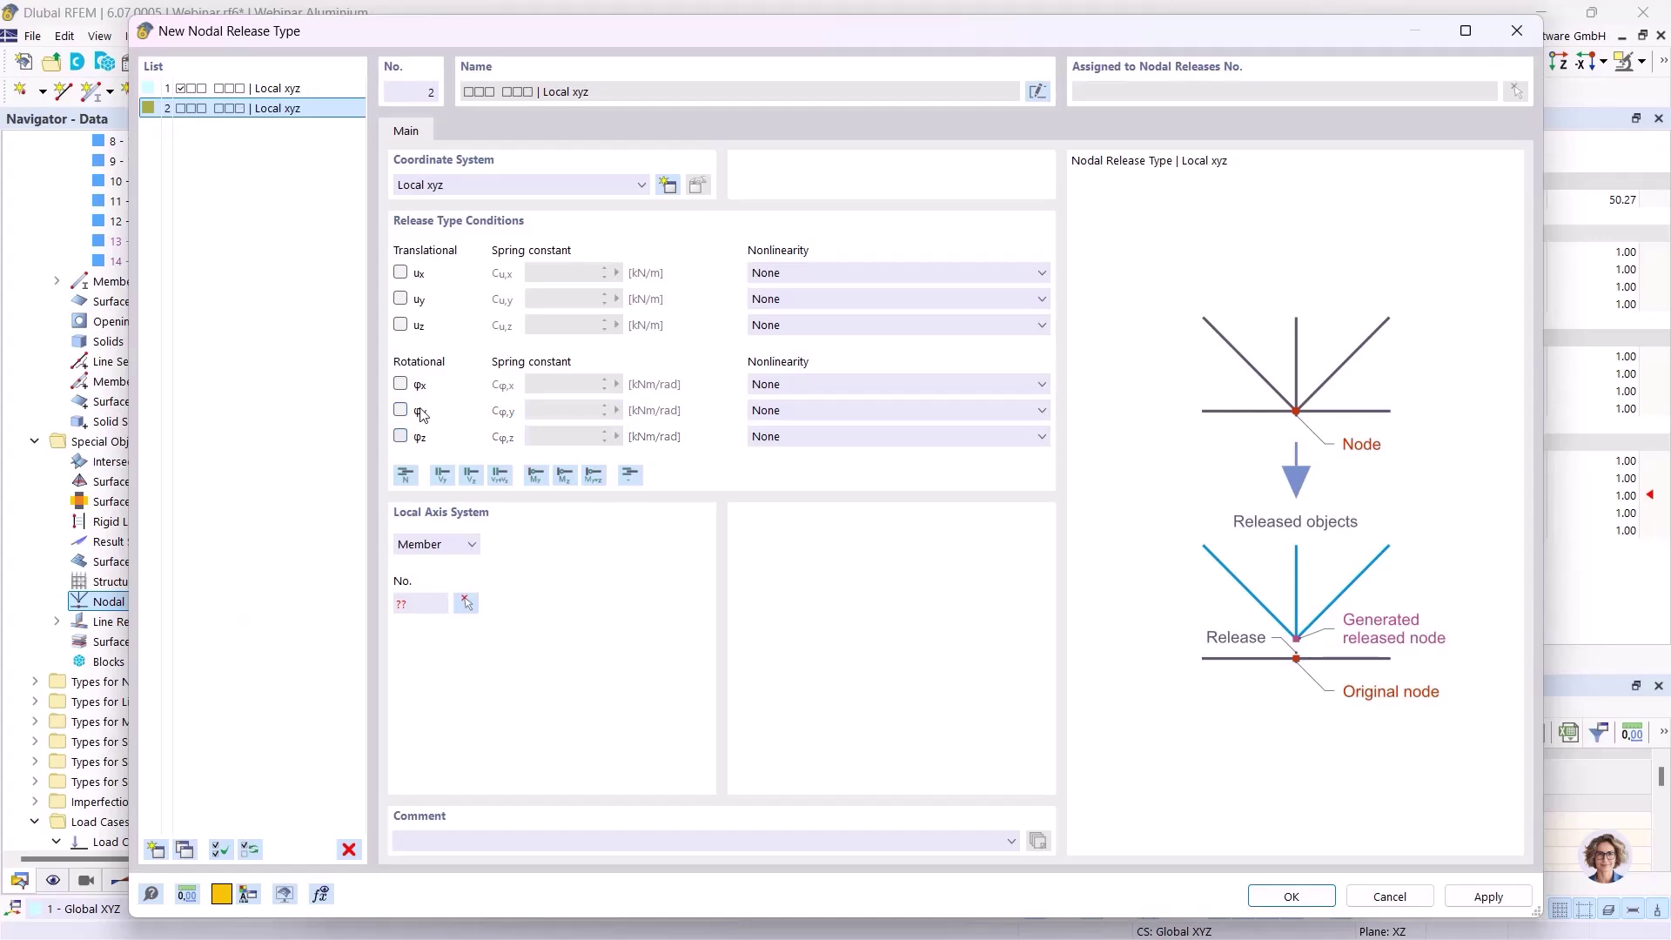
pyautogui.click(401, 273)
pyautogui.click(466, 603)
pyautogui.scroll(-4, 649, 478)
pyautogui.scroll(3, 729, 570)
pyautogui.click(809, 497)
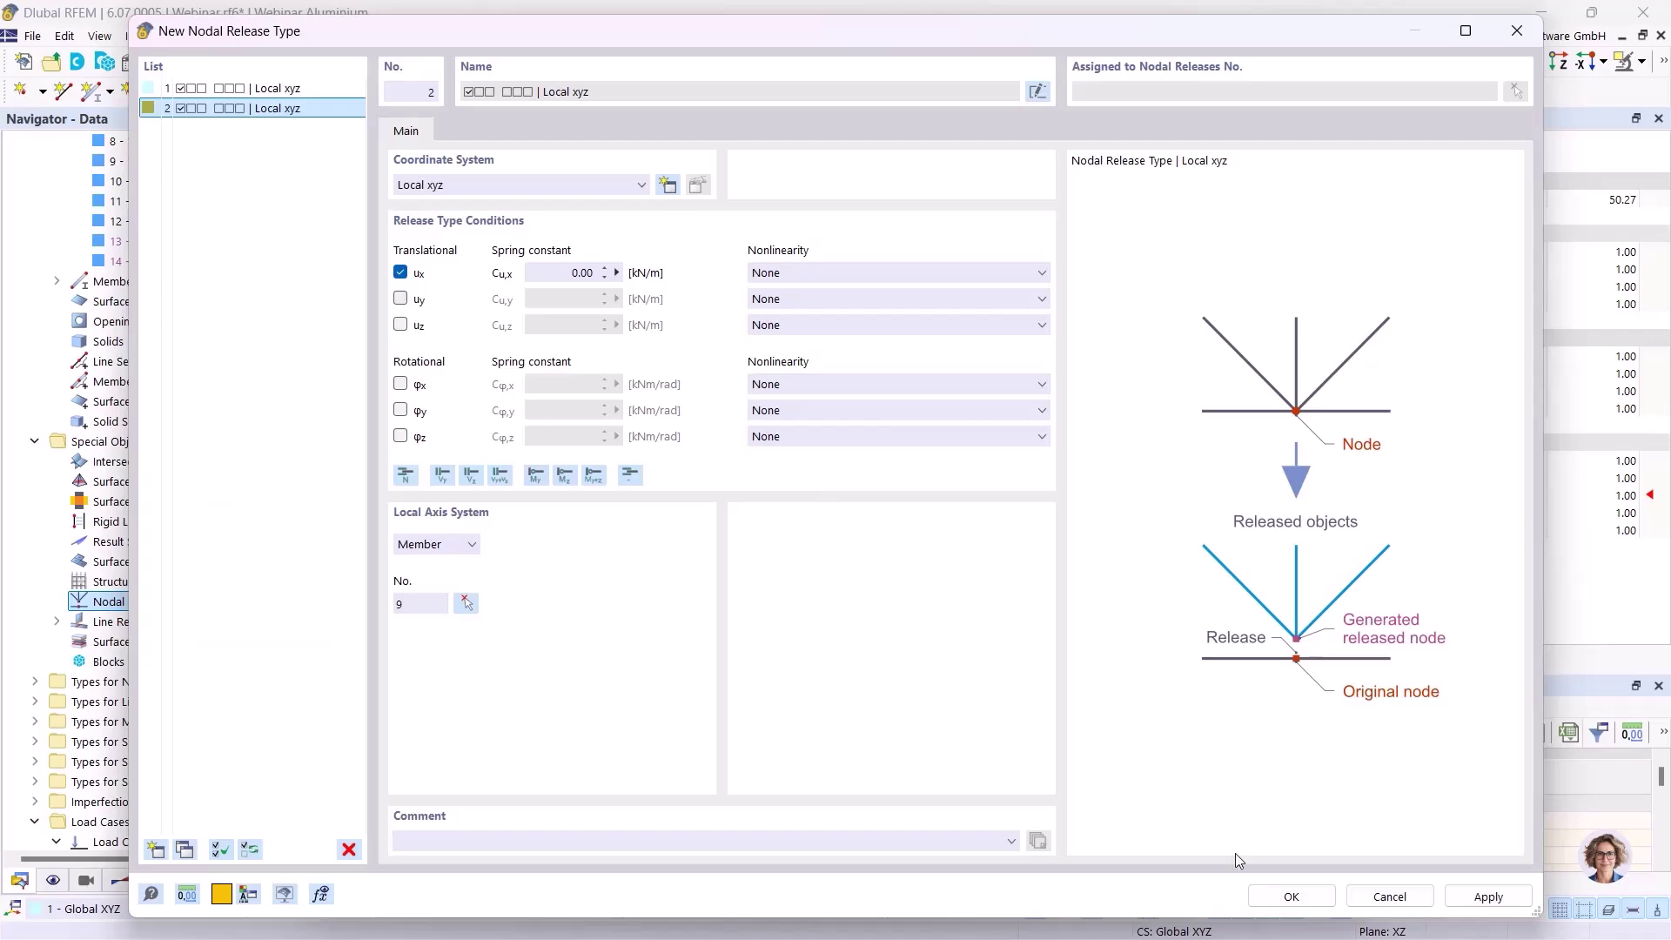
pyautogui.click(1286, 895)
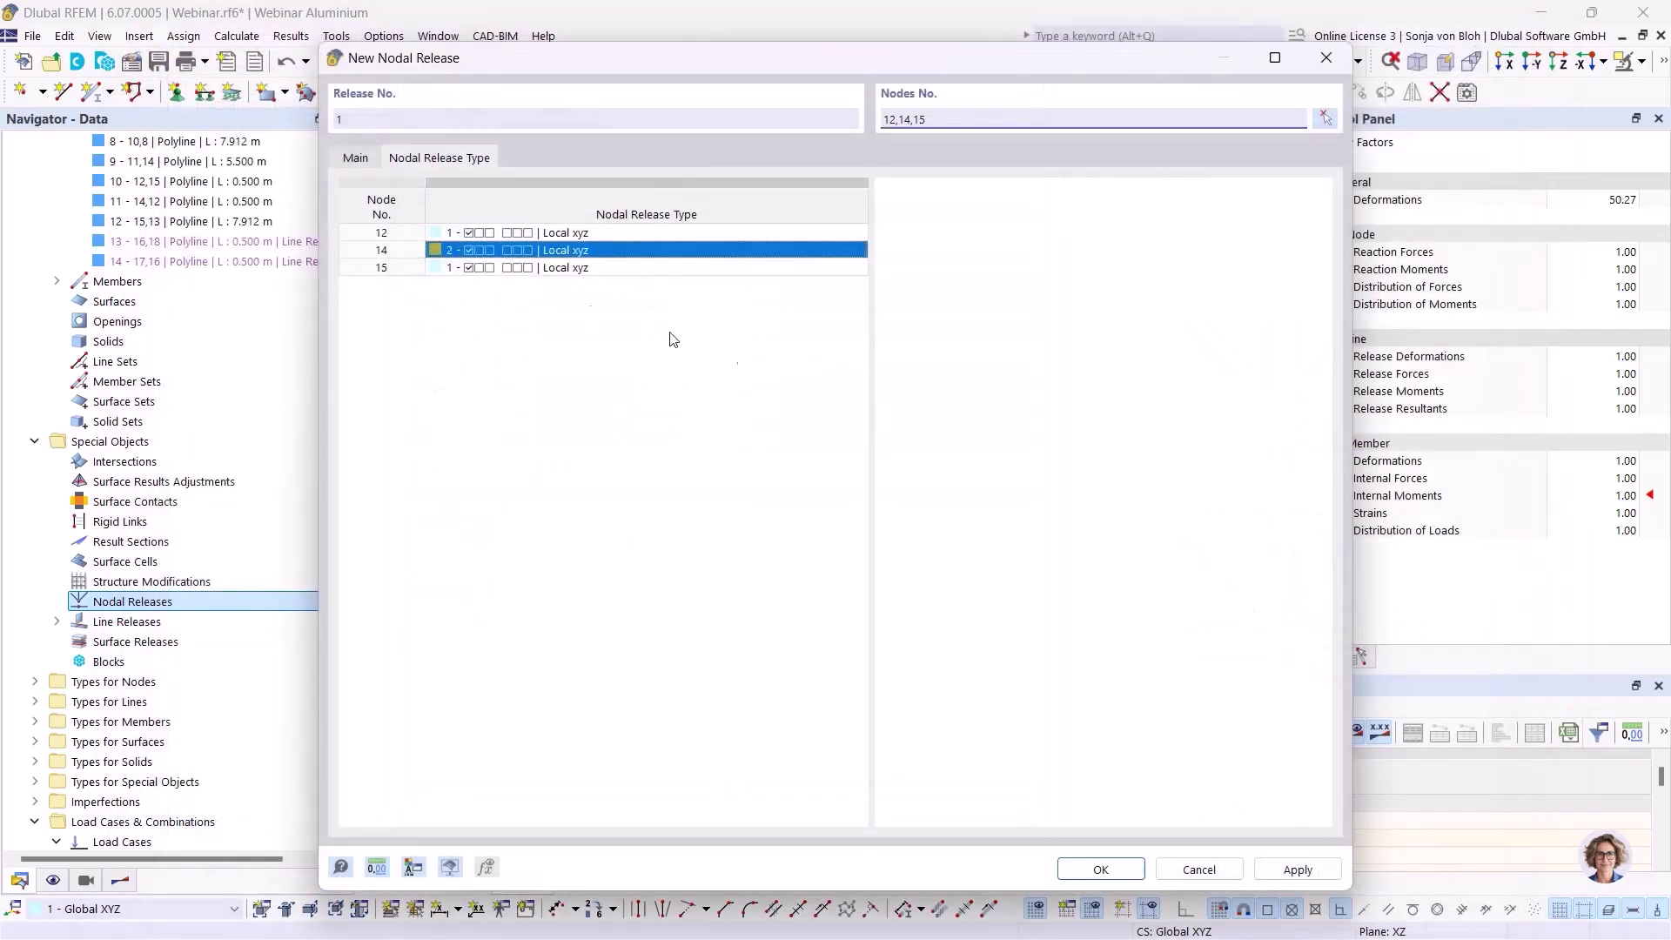
# Step: Assign members 10 and 11 as the released objects and finish the nodal release
pyautogui.click(357, 160)
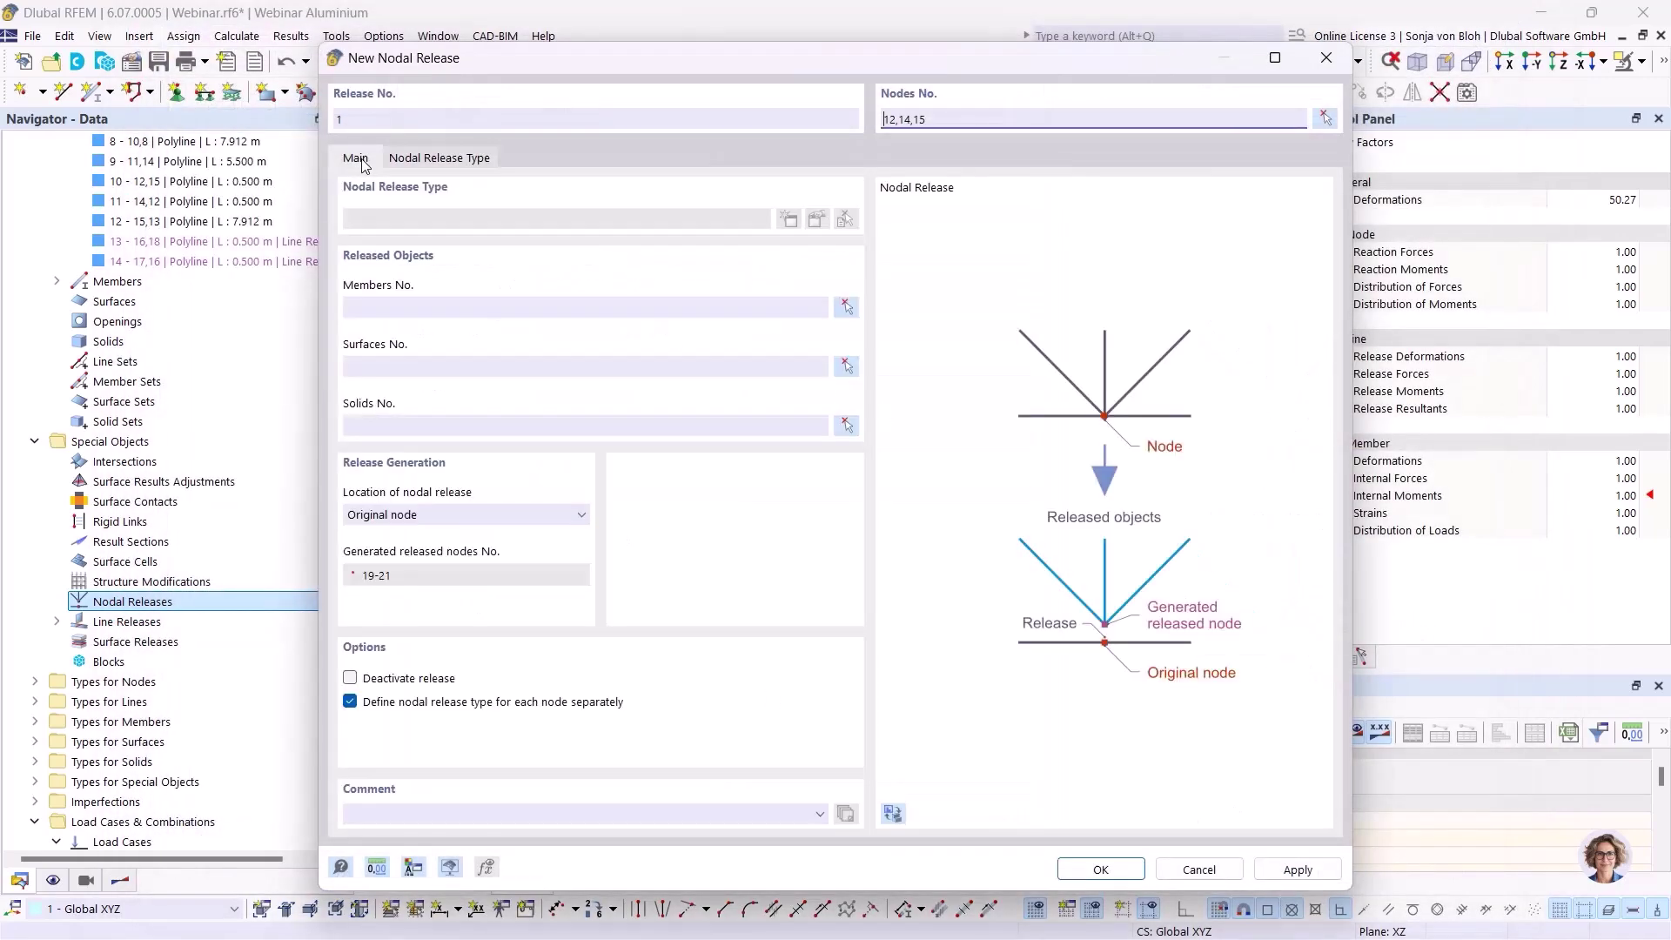
pyautogui.click(845, 307)
pyautogui.click(813, 310)
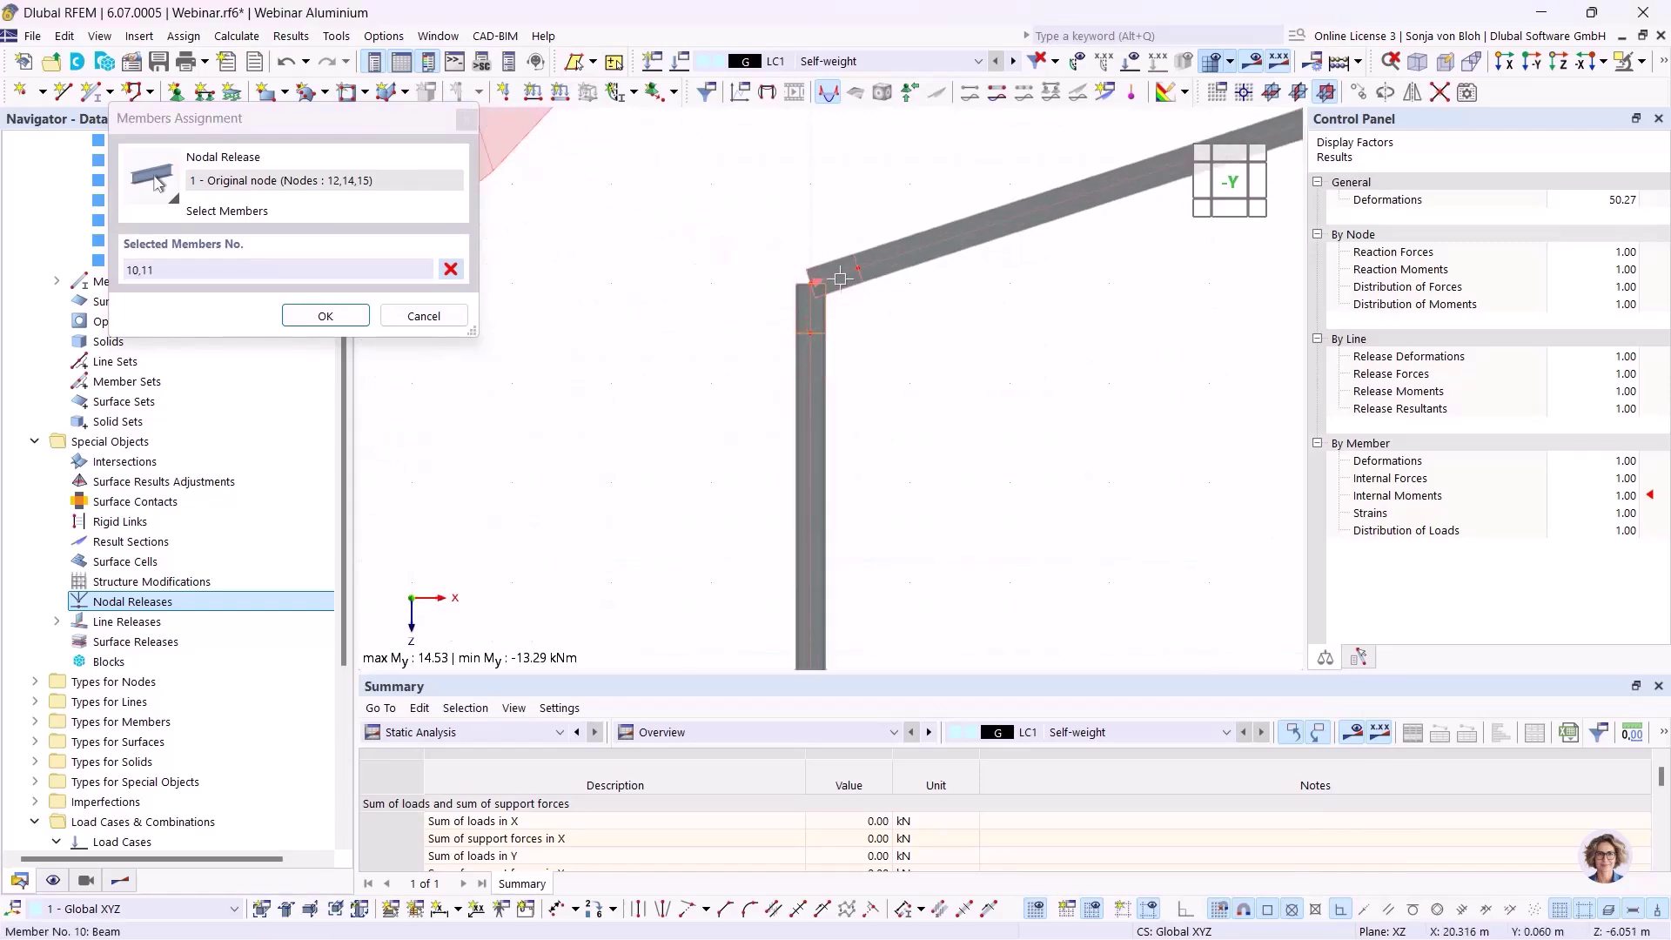
pyautogui.click(340, 315)
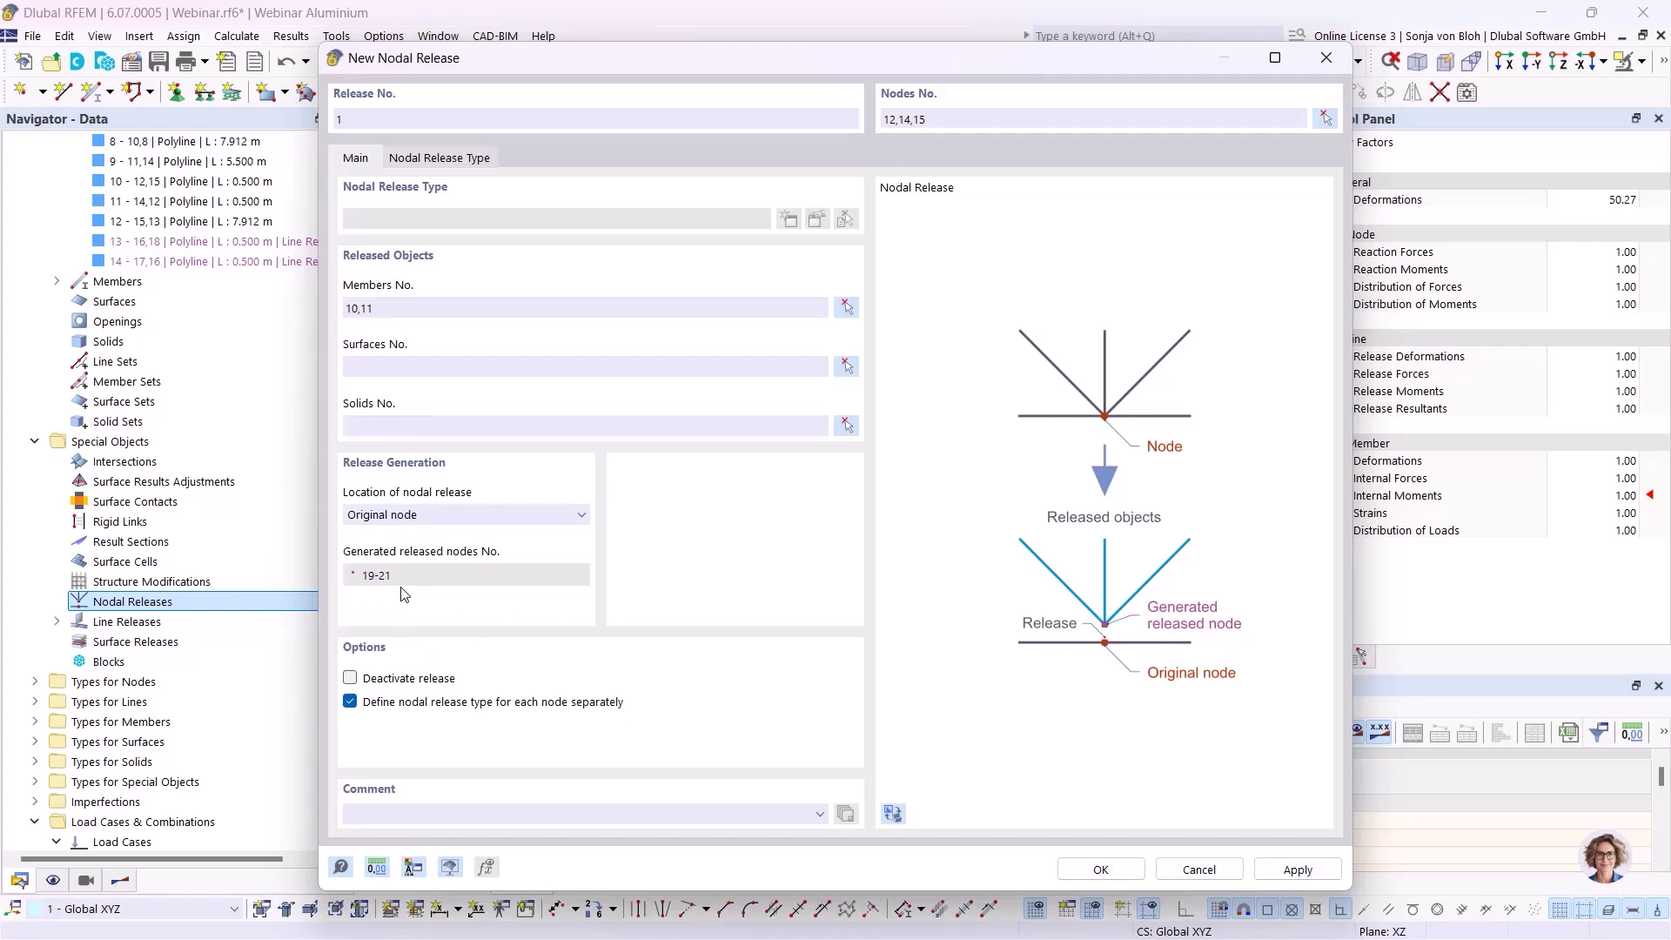
pyautogui.click(1079, 870)
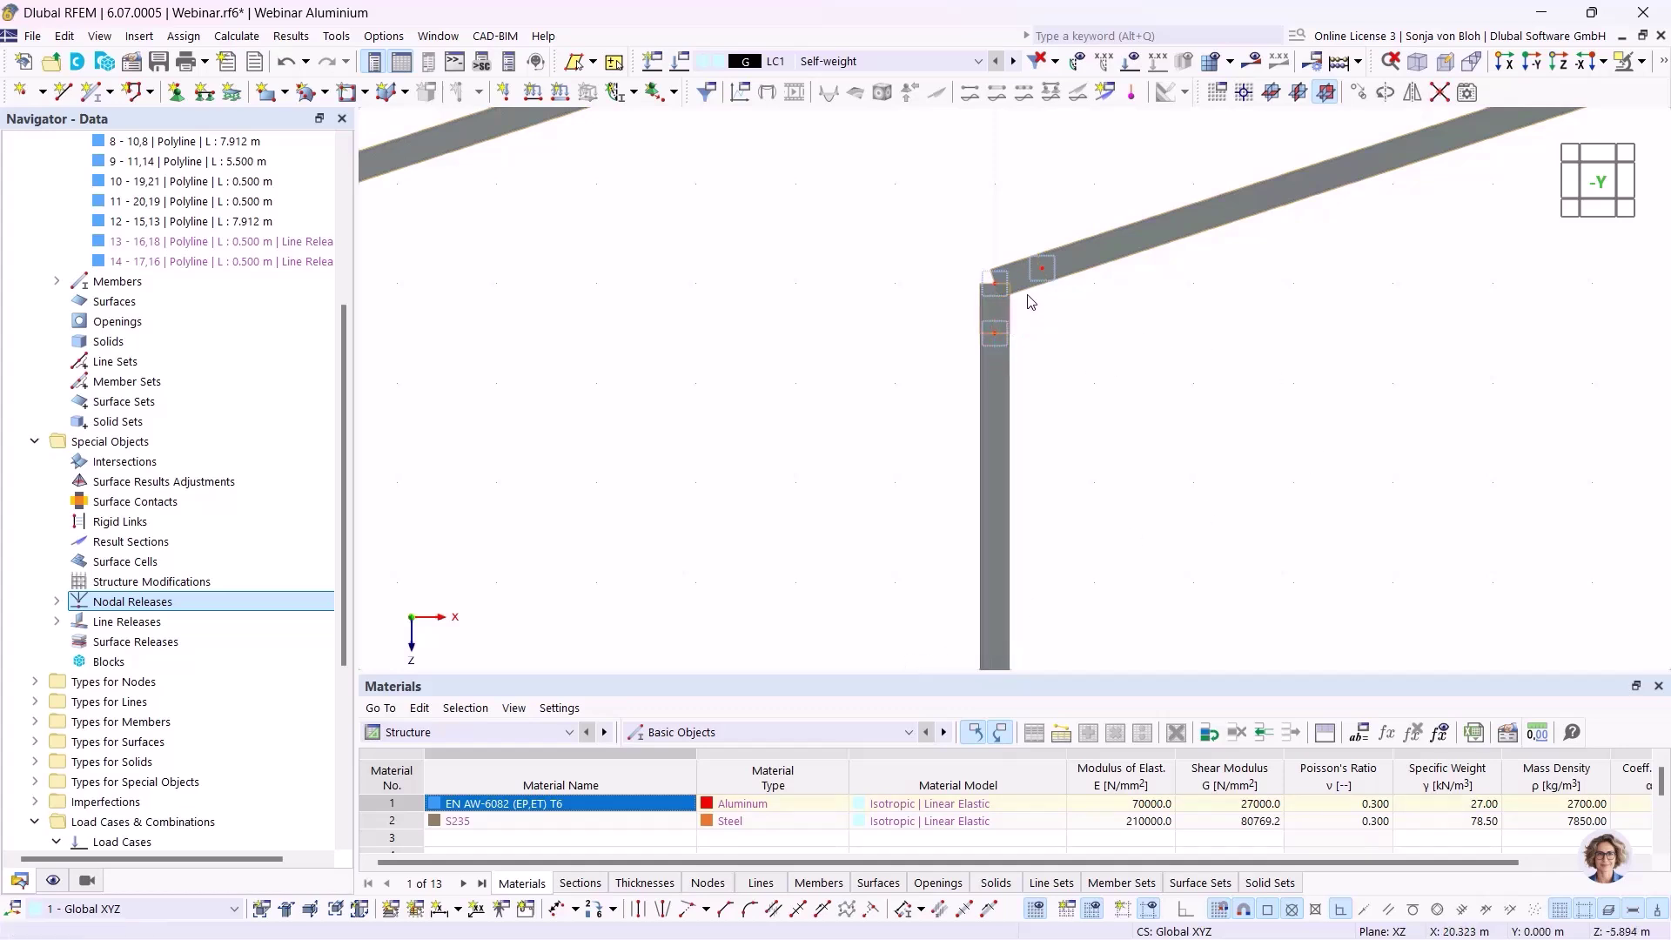
# Step: Change the section of released corner members 10 and 11 to 3 - RHS 230/100/5 in S235
pyautogui.moveTo(1025, 295)
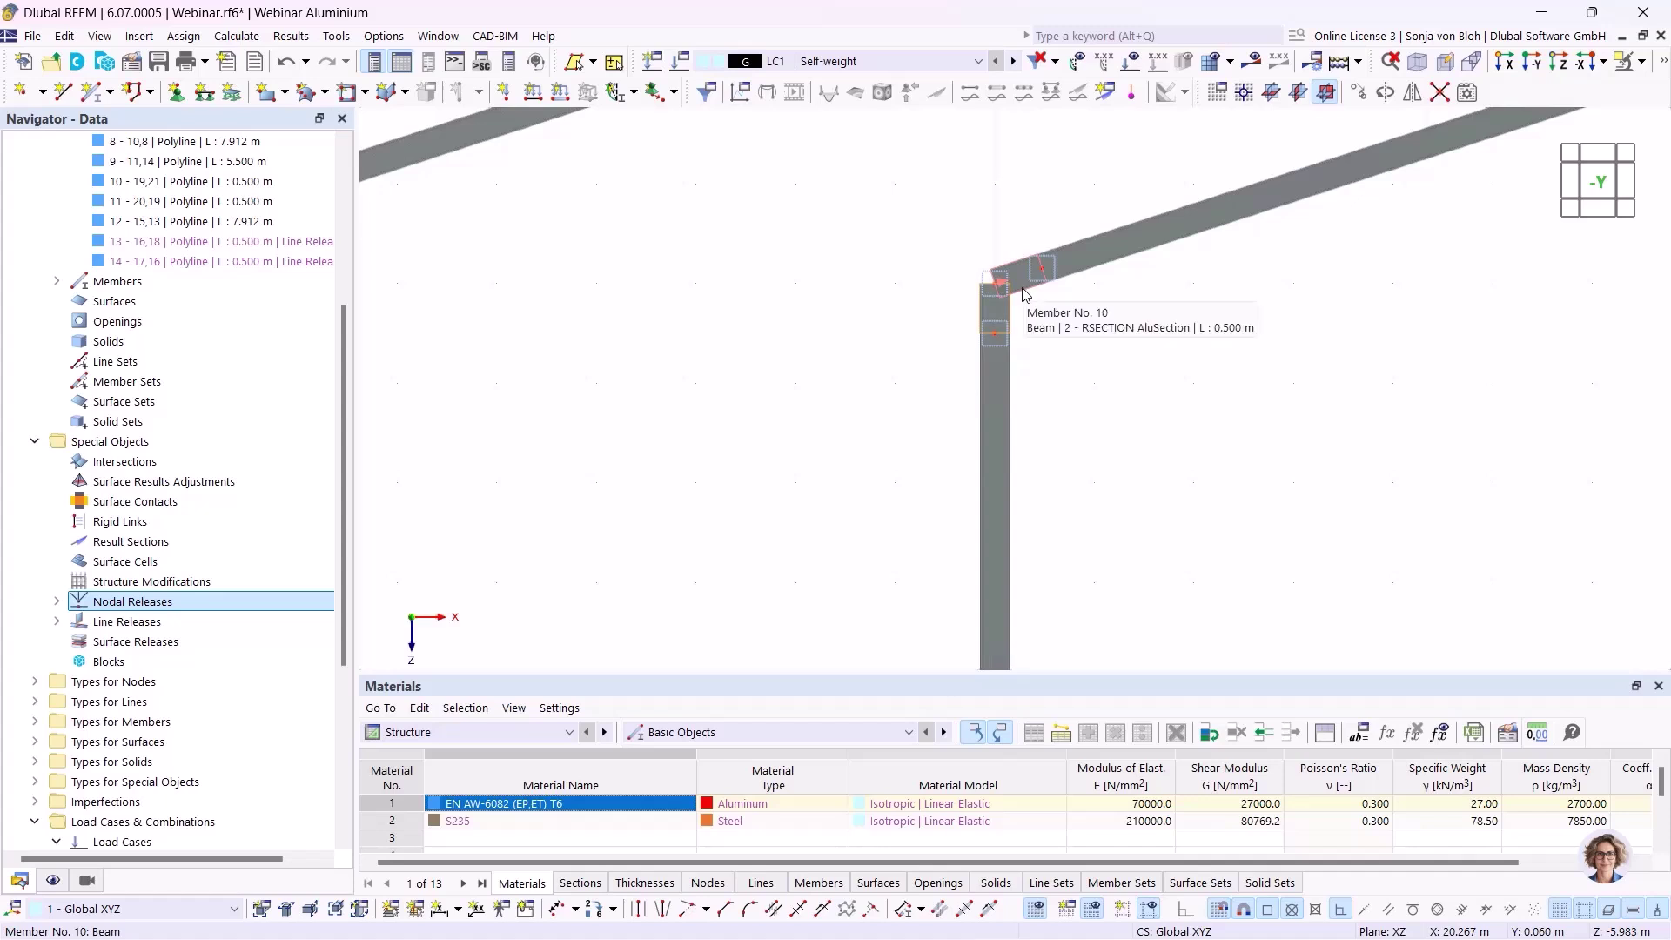
pyautogui.scroll(3, 1027, 304)
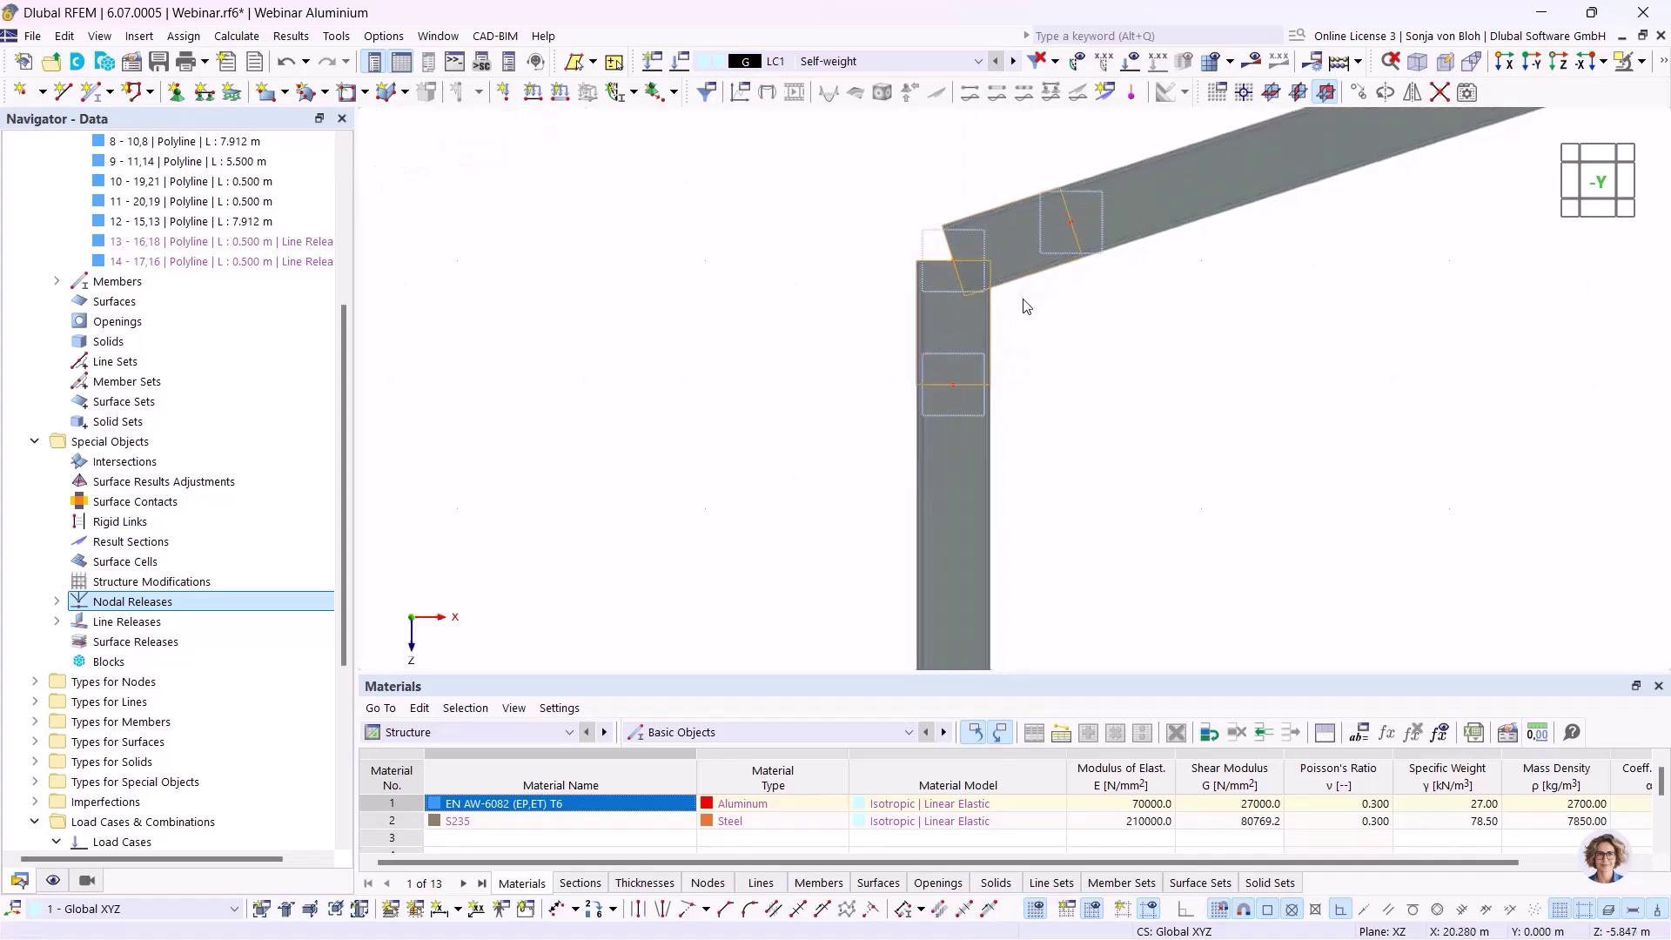
pyautogui.rightClick(1032, 283)
pyautogui.moveTo(1110, 342)
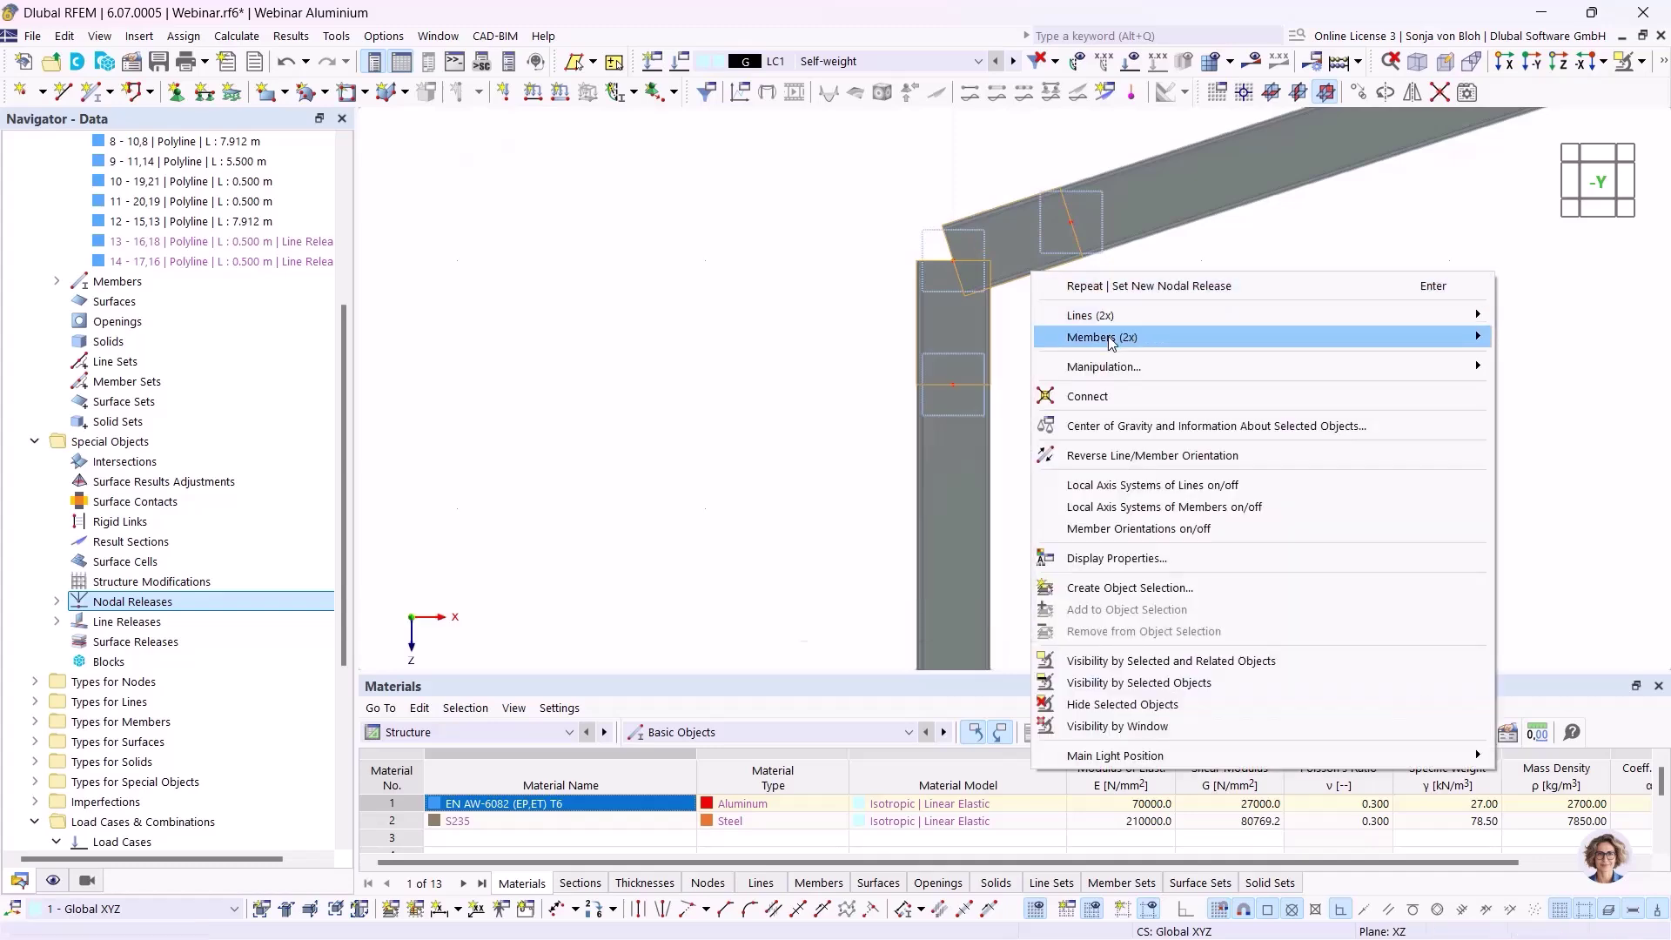
pyautogui.click(990, 338)
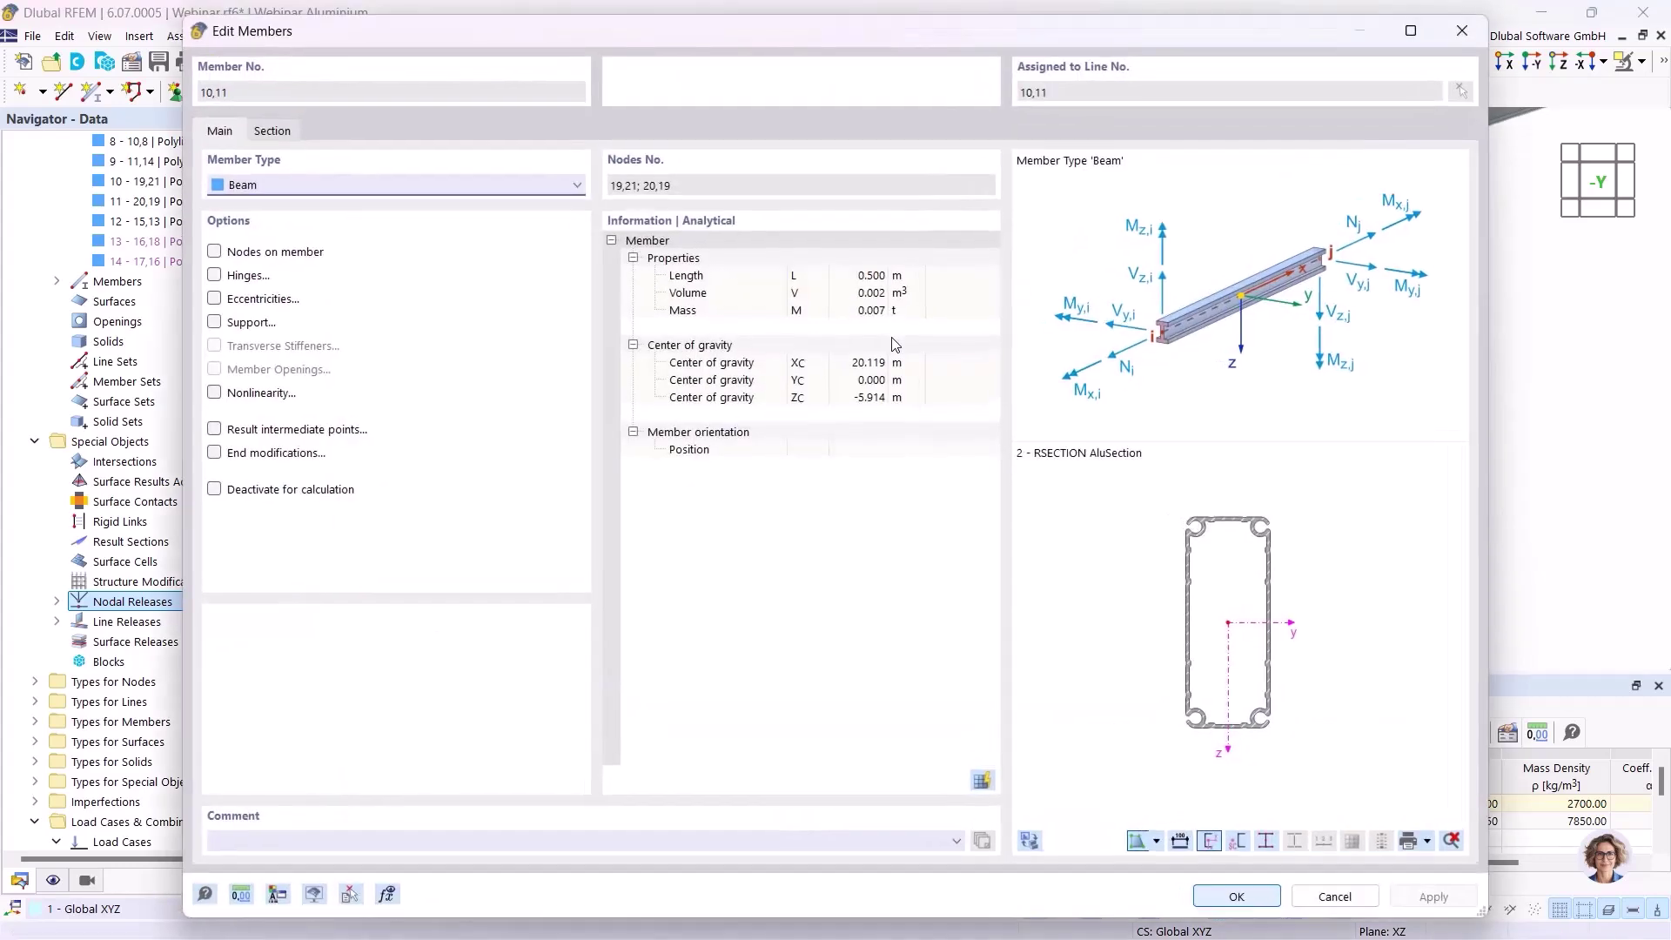
pyautogui.click(272, 130)
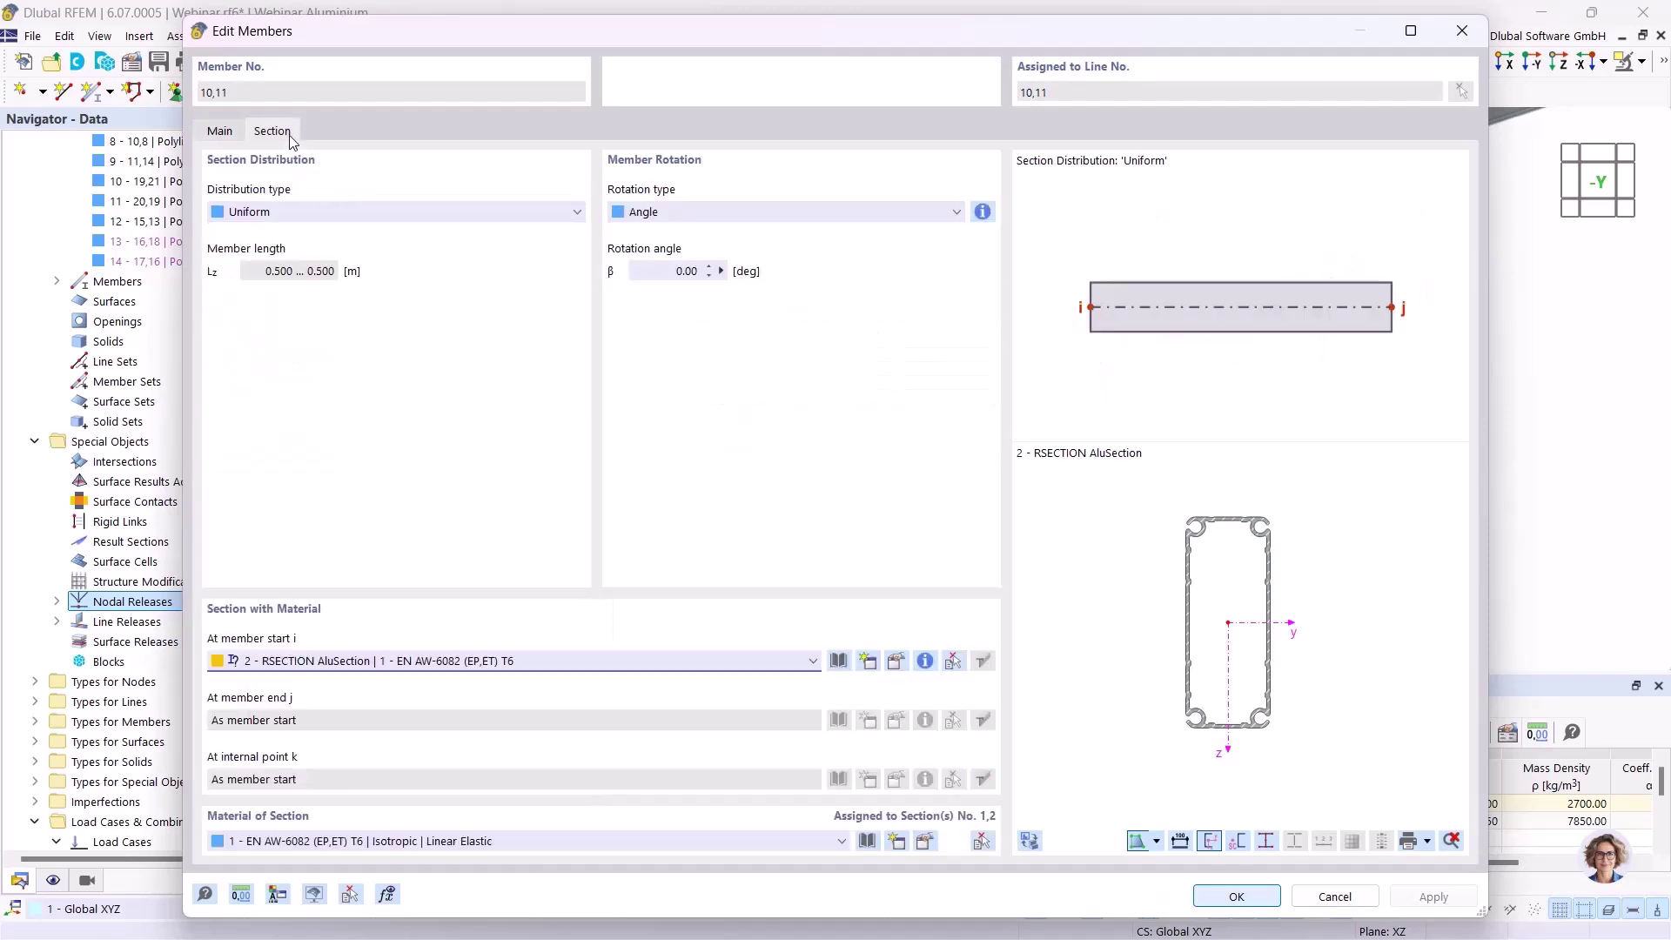
pyautogui.click(450, 664)
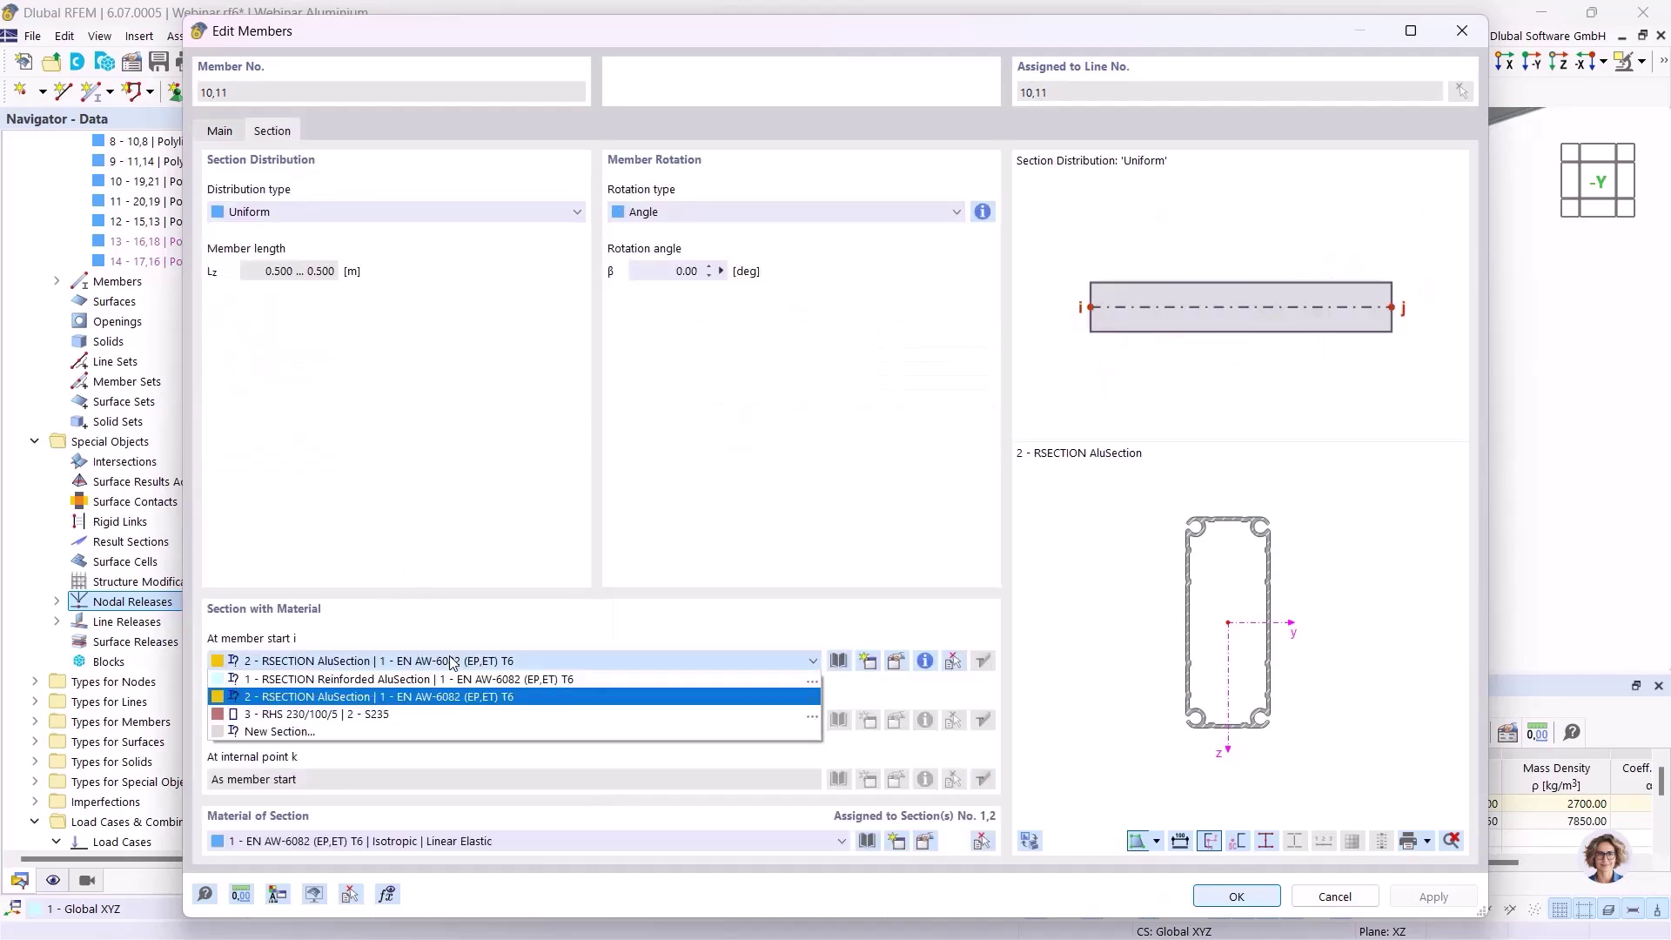
pyautogui.click(361, 713)
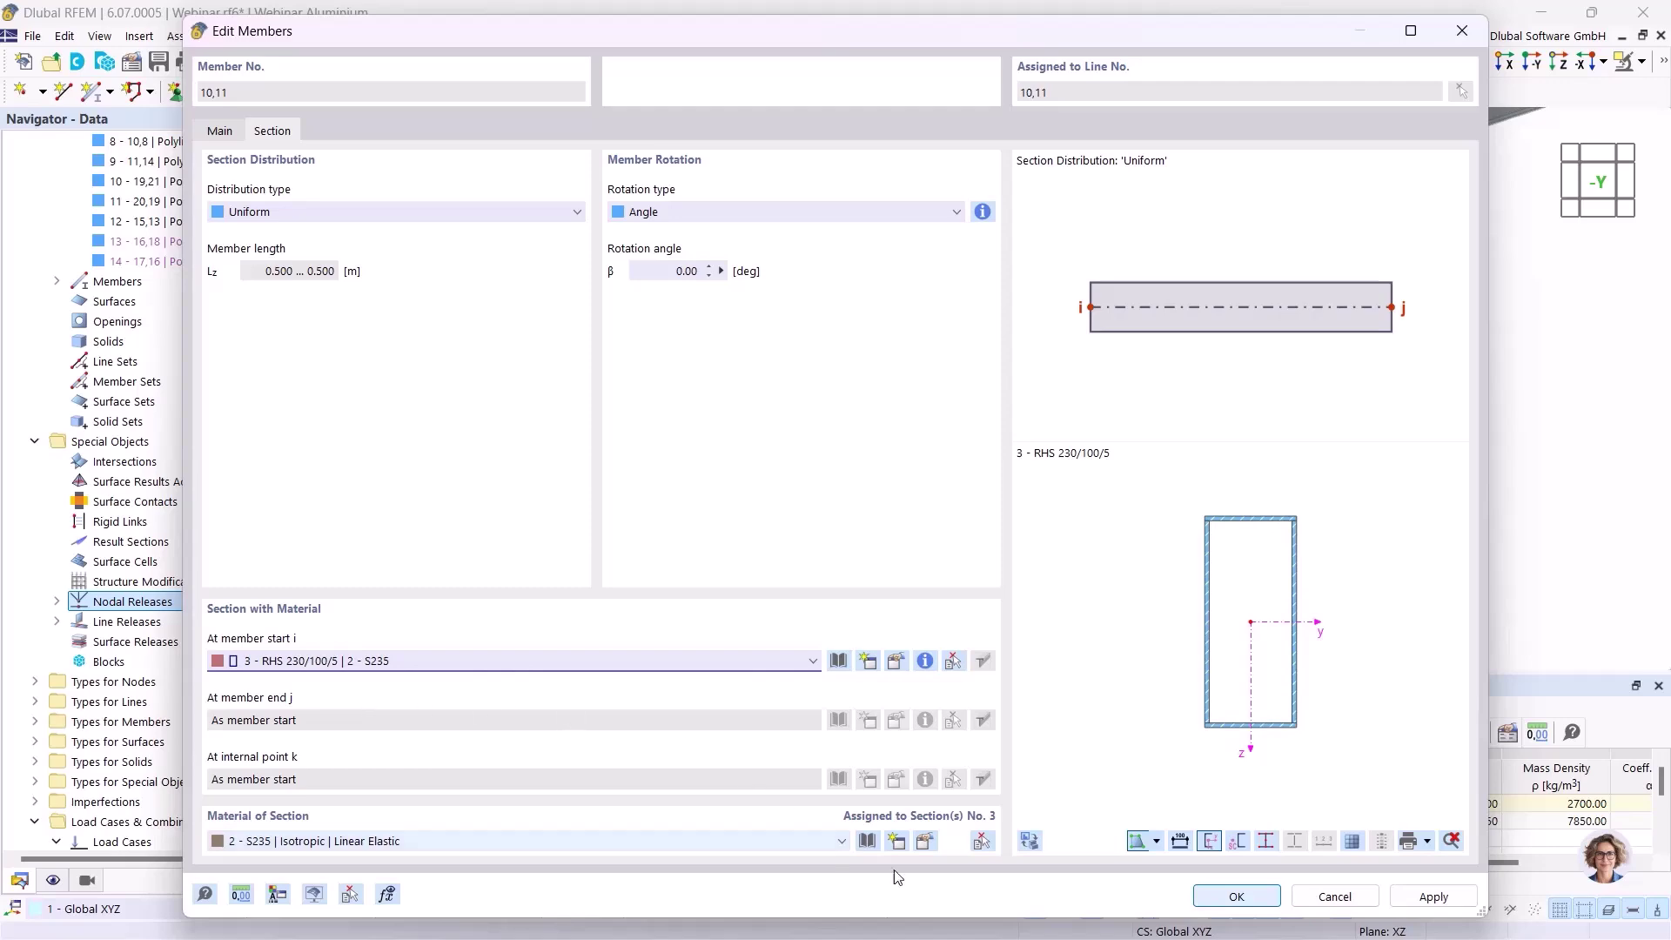
pyautogui.click(1237, 897)
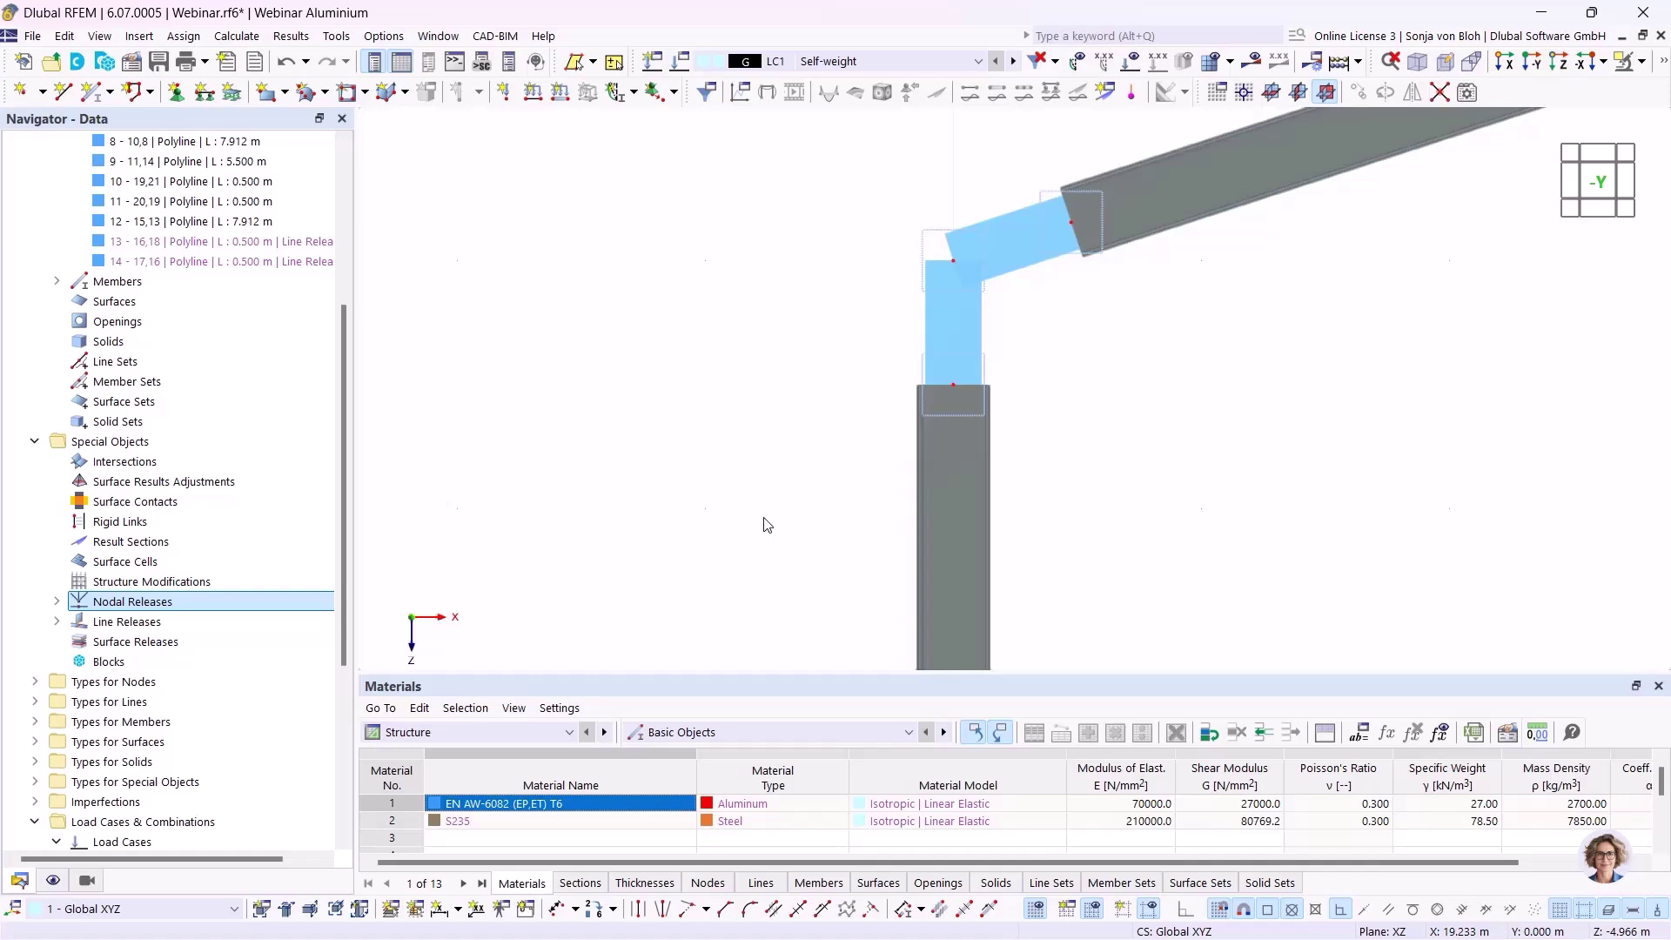
# Step: Create a beam member with section 2 - RSECTION AluSection in EN AW-6082 (EP,ET) T6 from original node 14 to original node 12
pyautogui.click(97, 98)
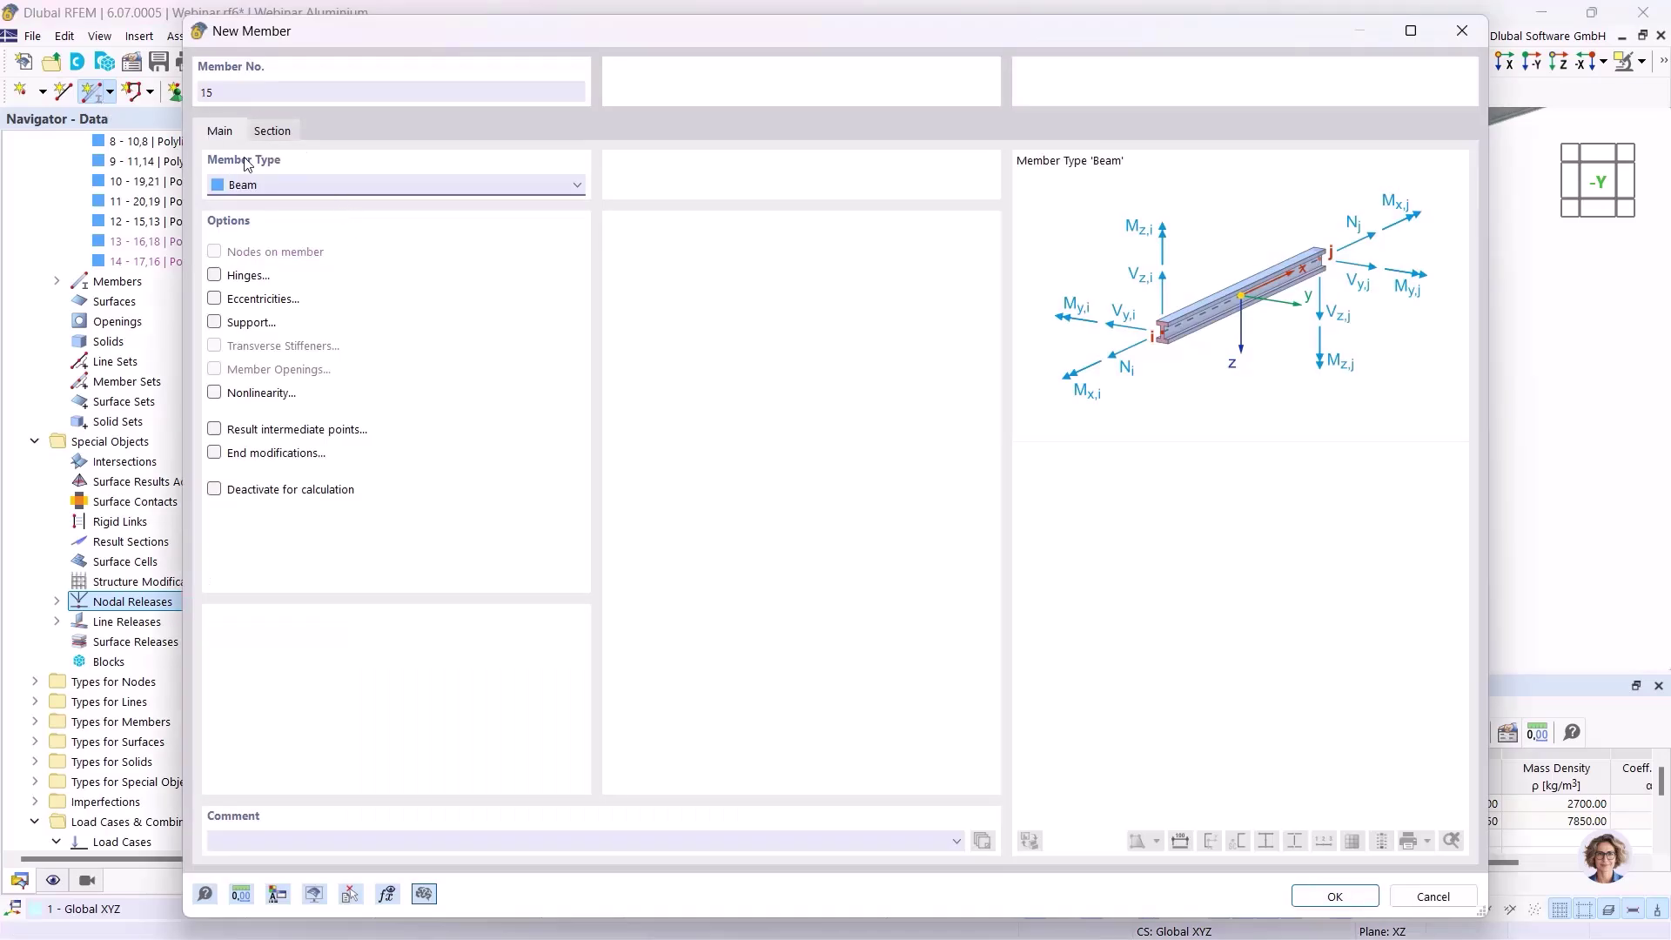
pyautogui.click(273, 130)
pyautogui.click(449, 660)
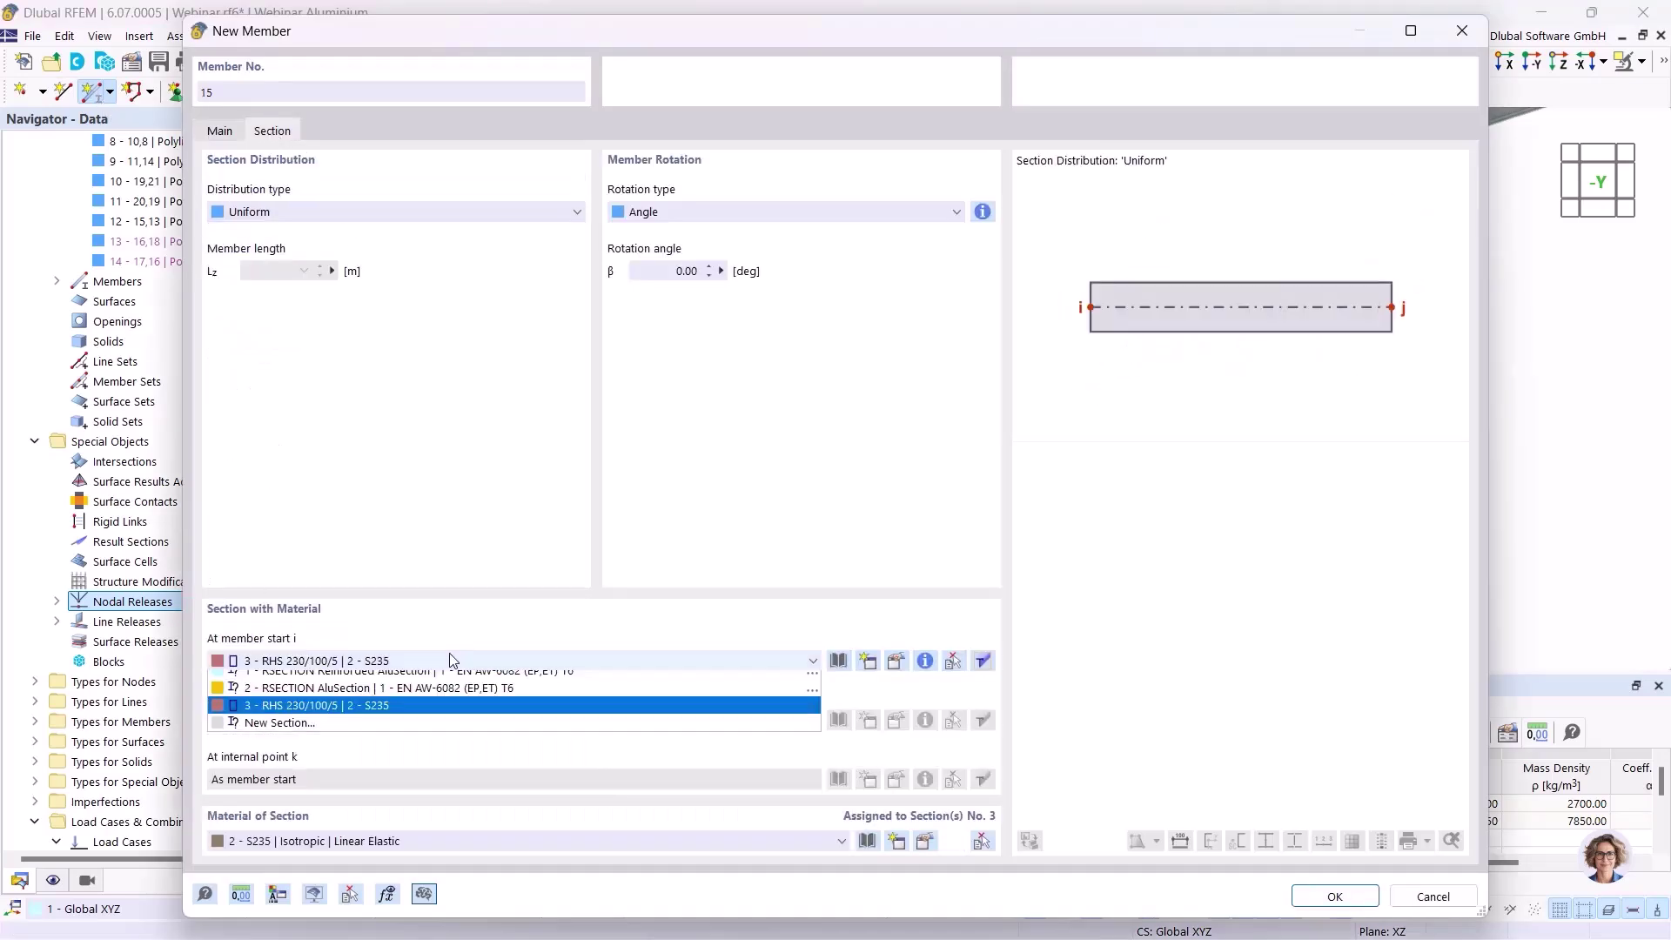
pyautogui.click(407, 697)
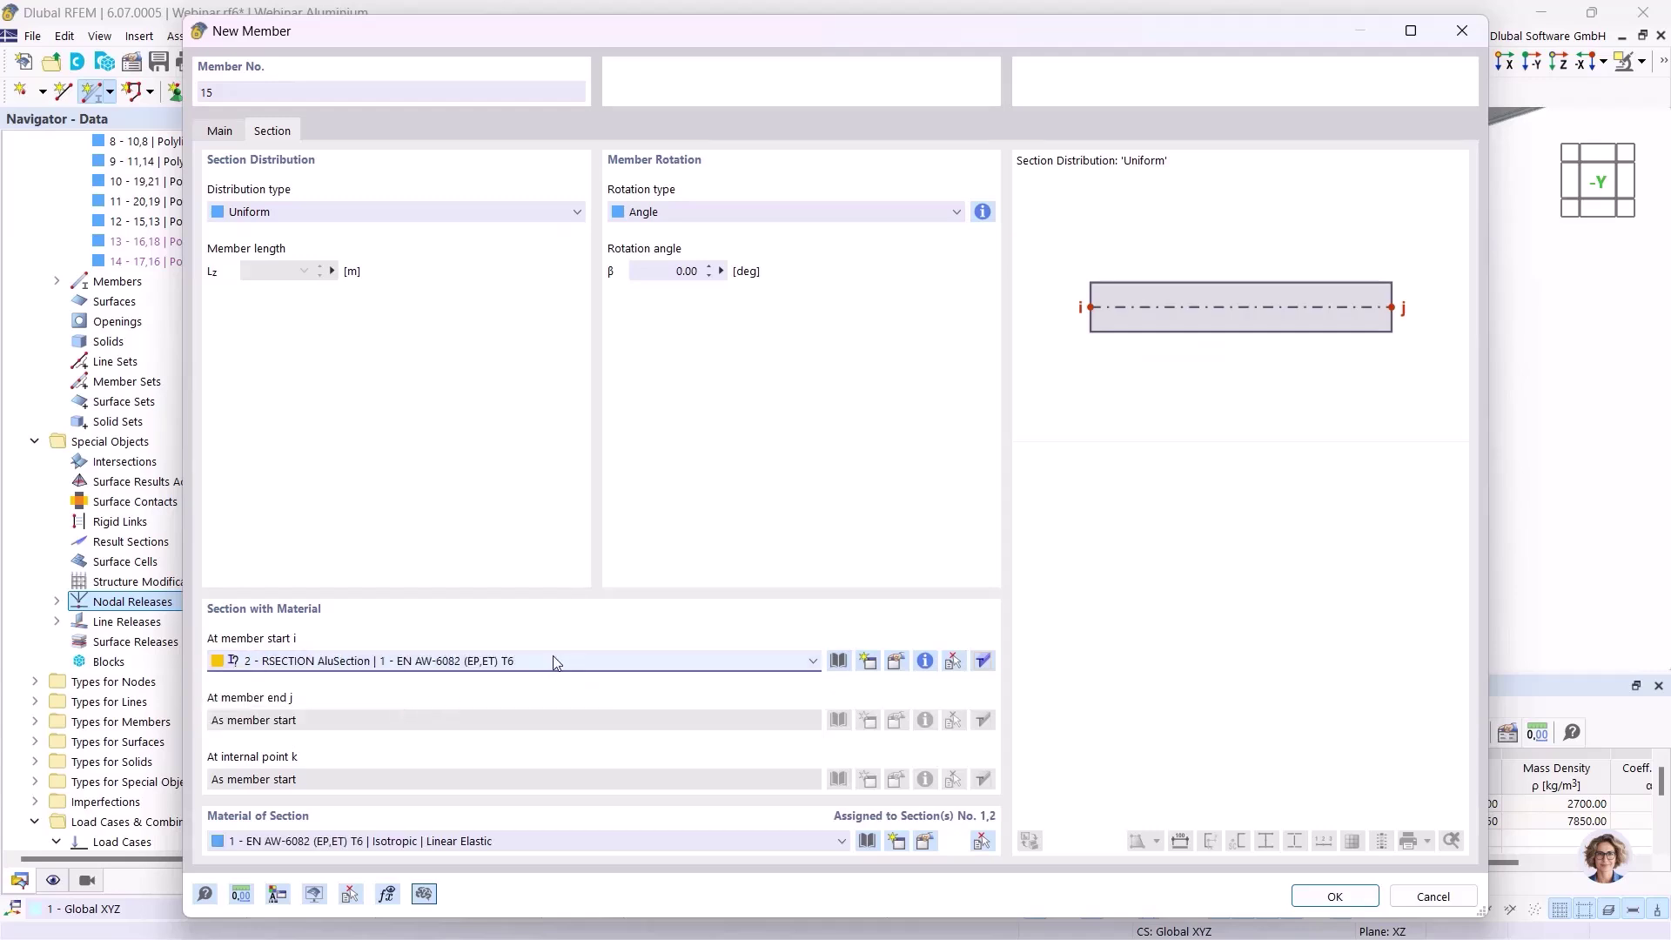
pyautogui.click(1306, 896)
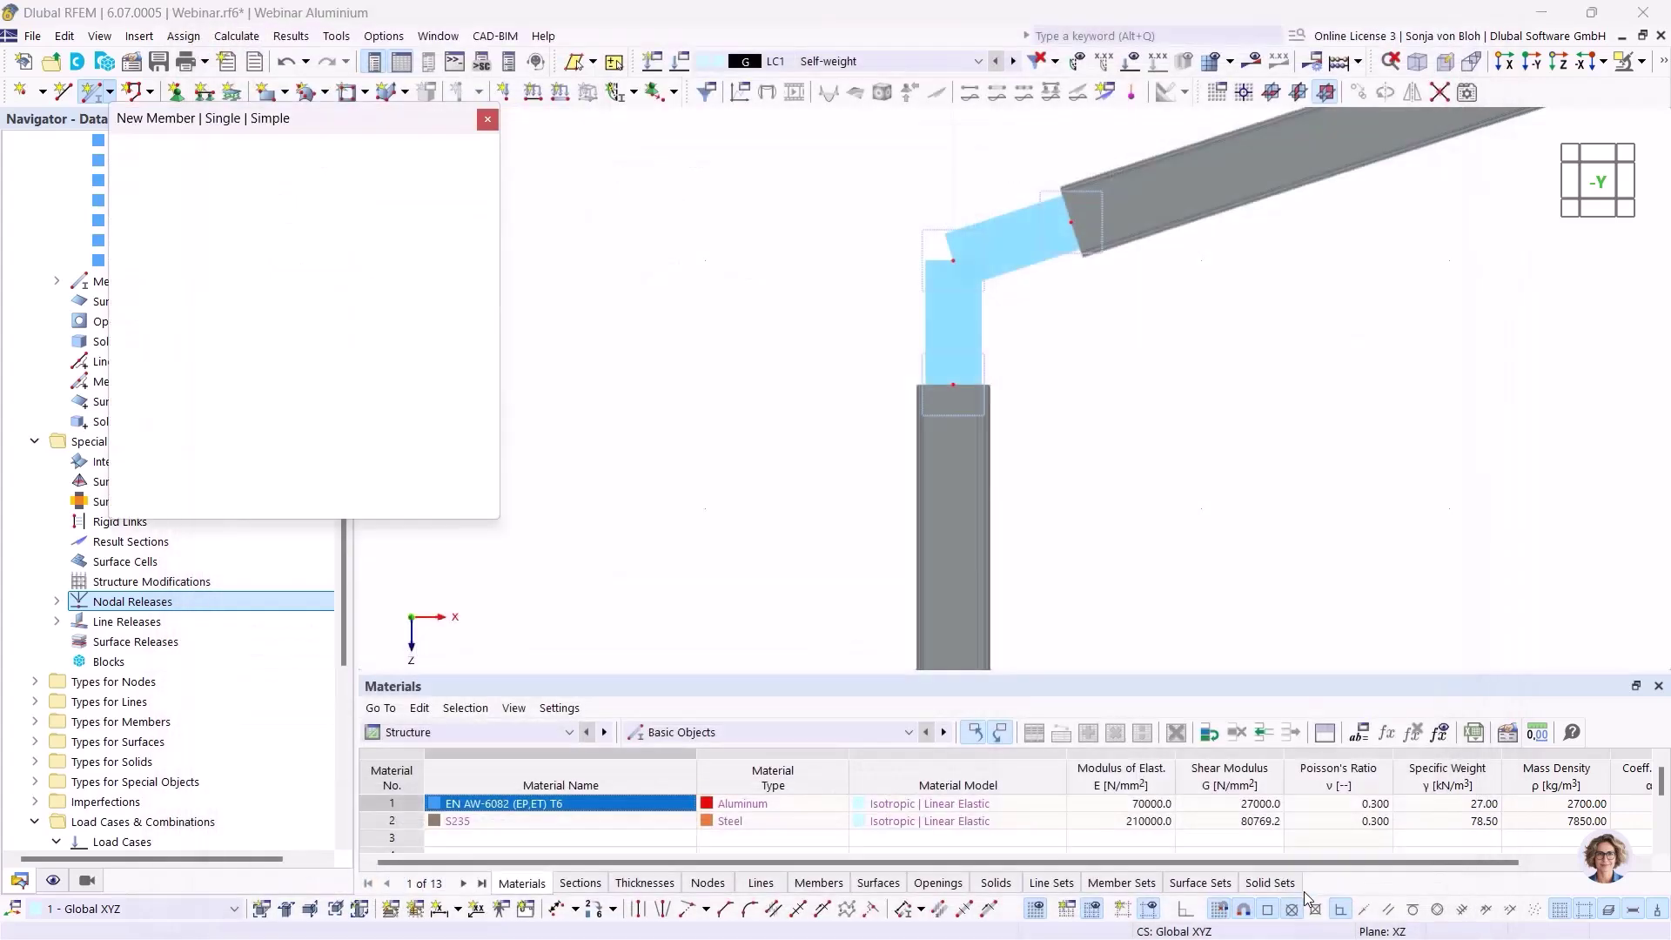
pyautogui.click(953, 384)
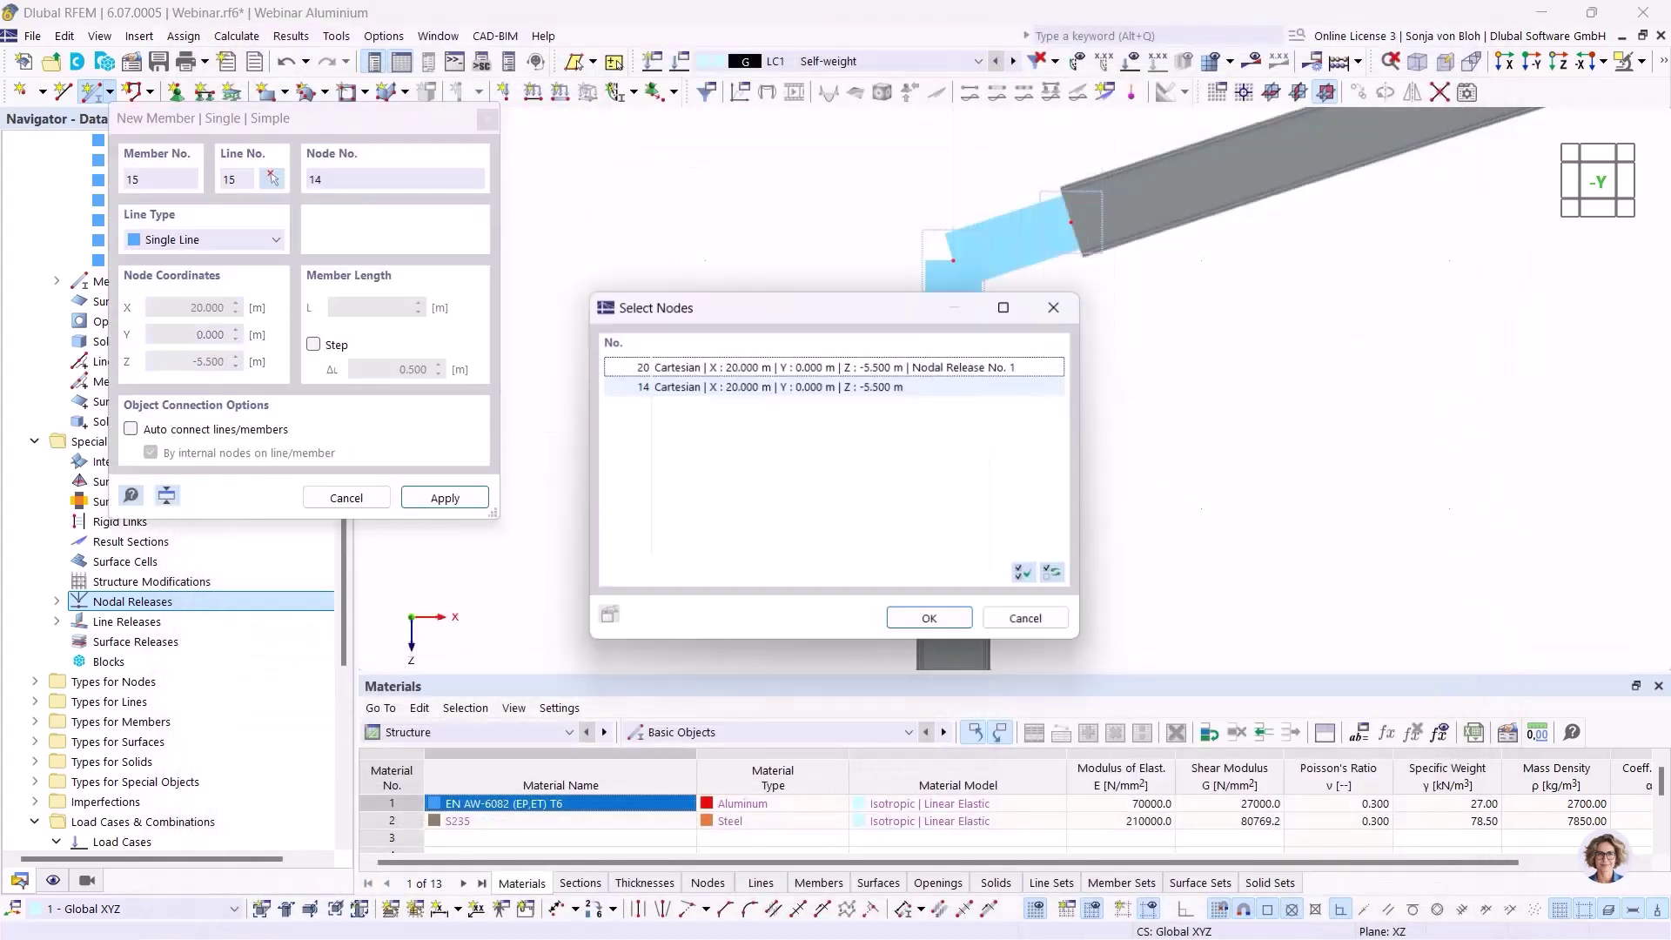
pyautogui.click(809, 385)
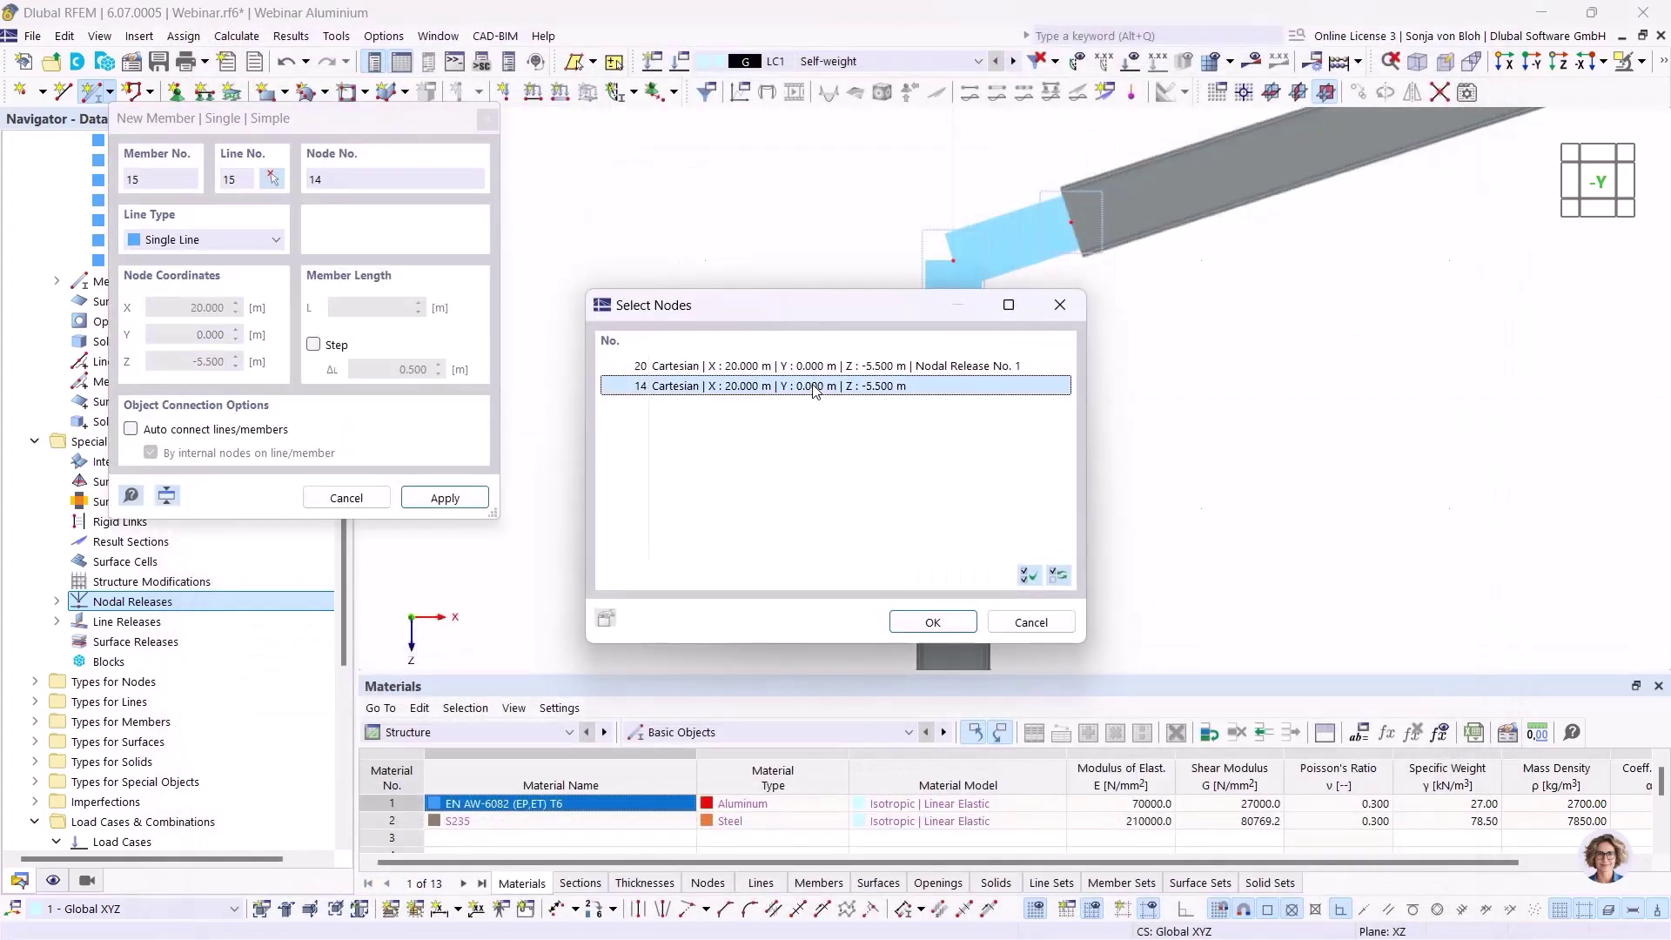
pyautogui.click(936, 622)
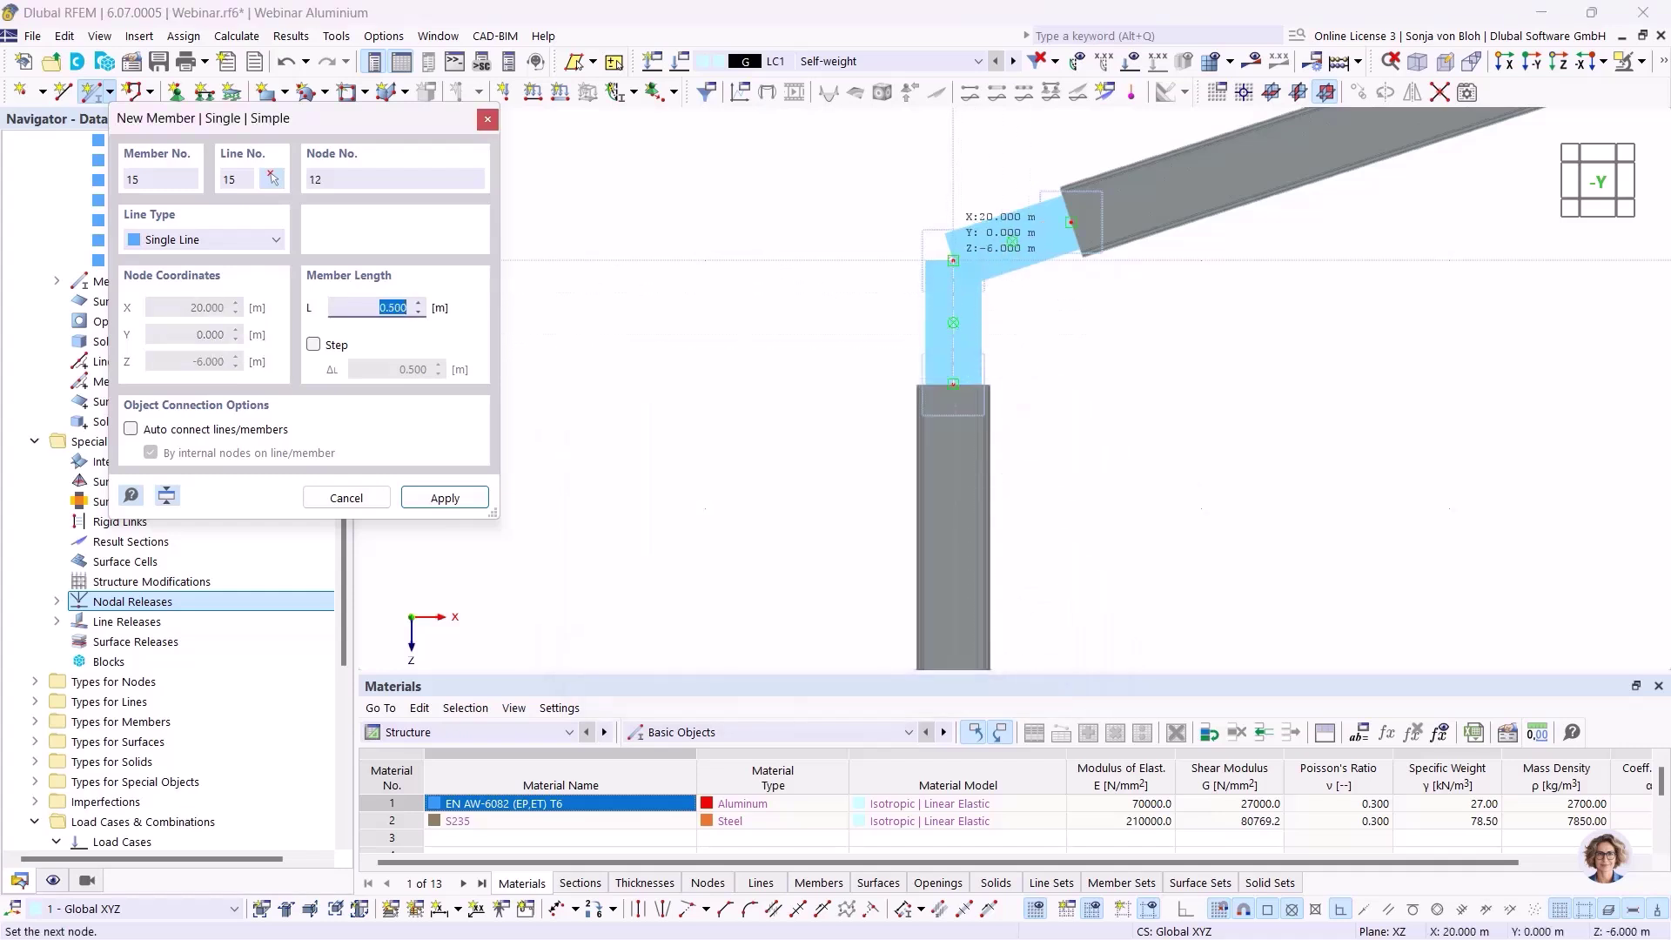
pyautogui.click(953, 261)
pyautogui.click(853, 386)
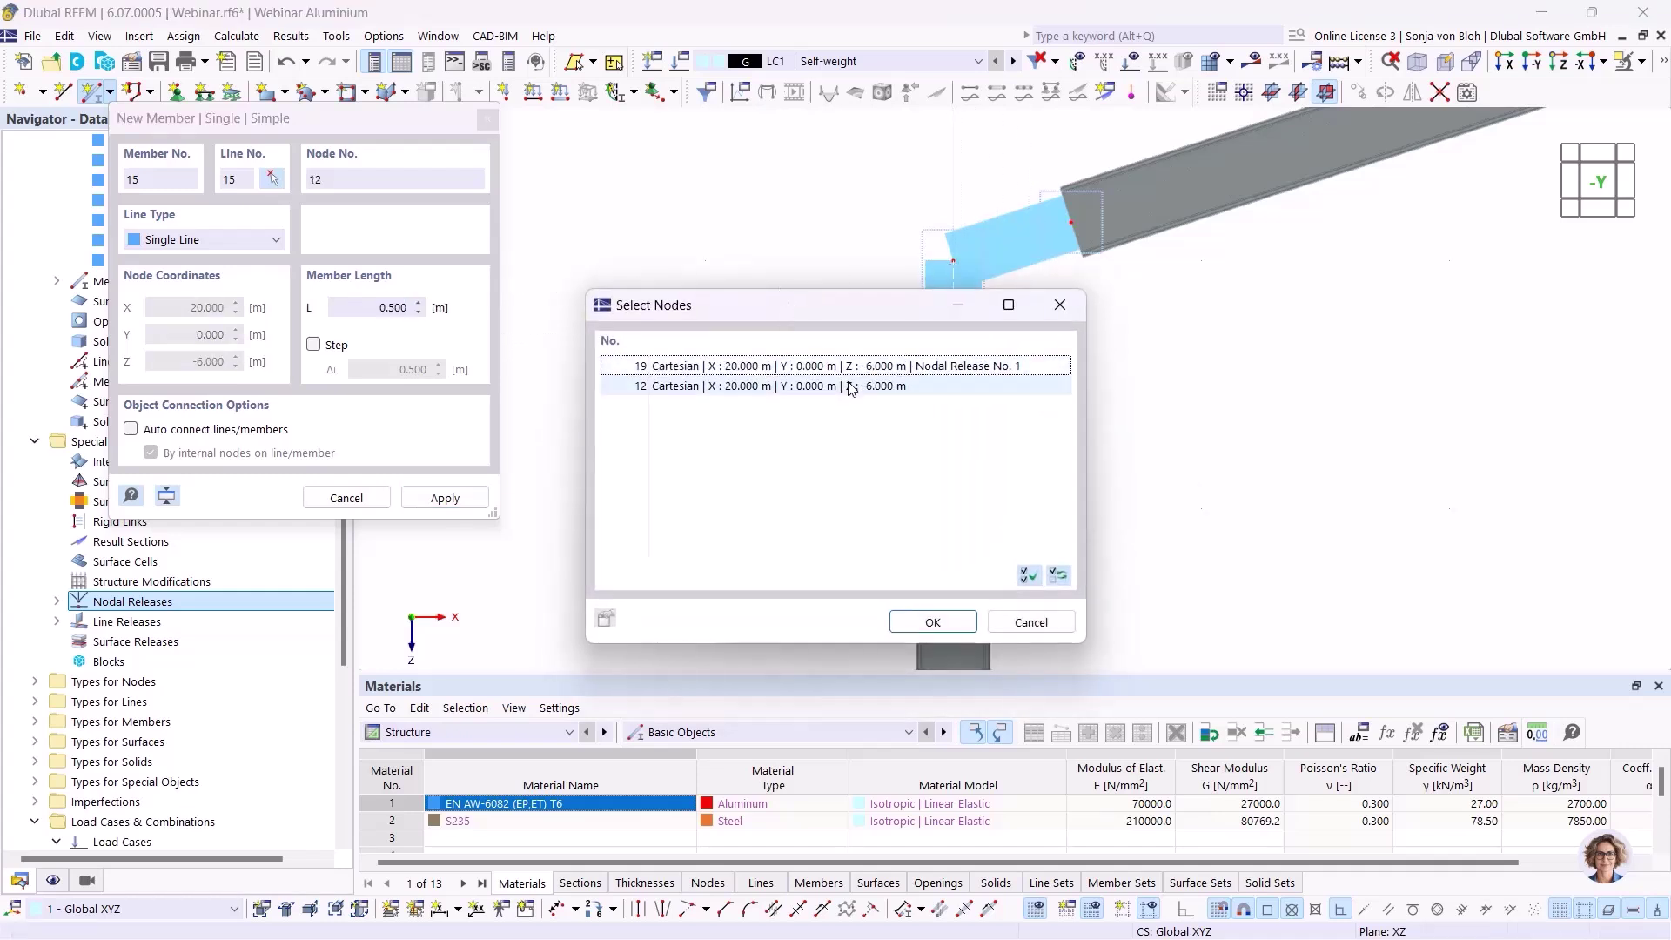
pyautogui.click(932, 622)
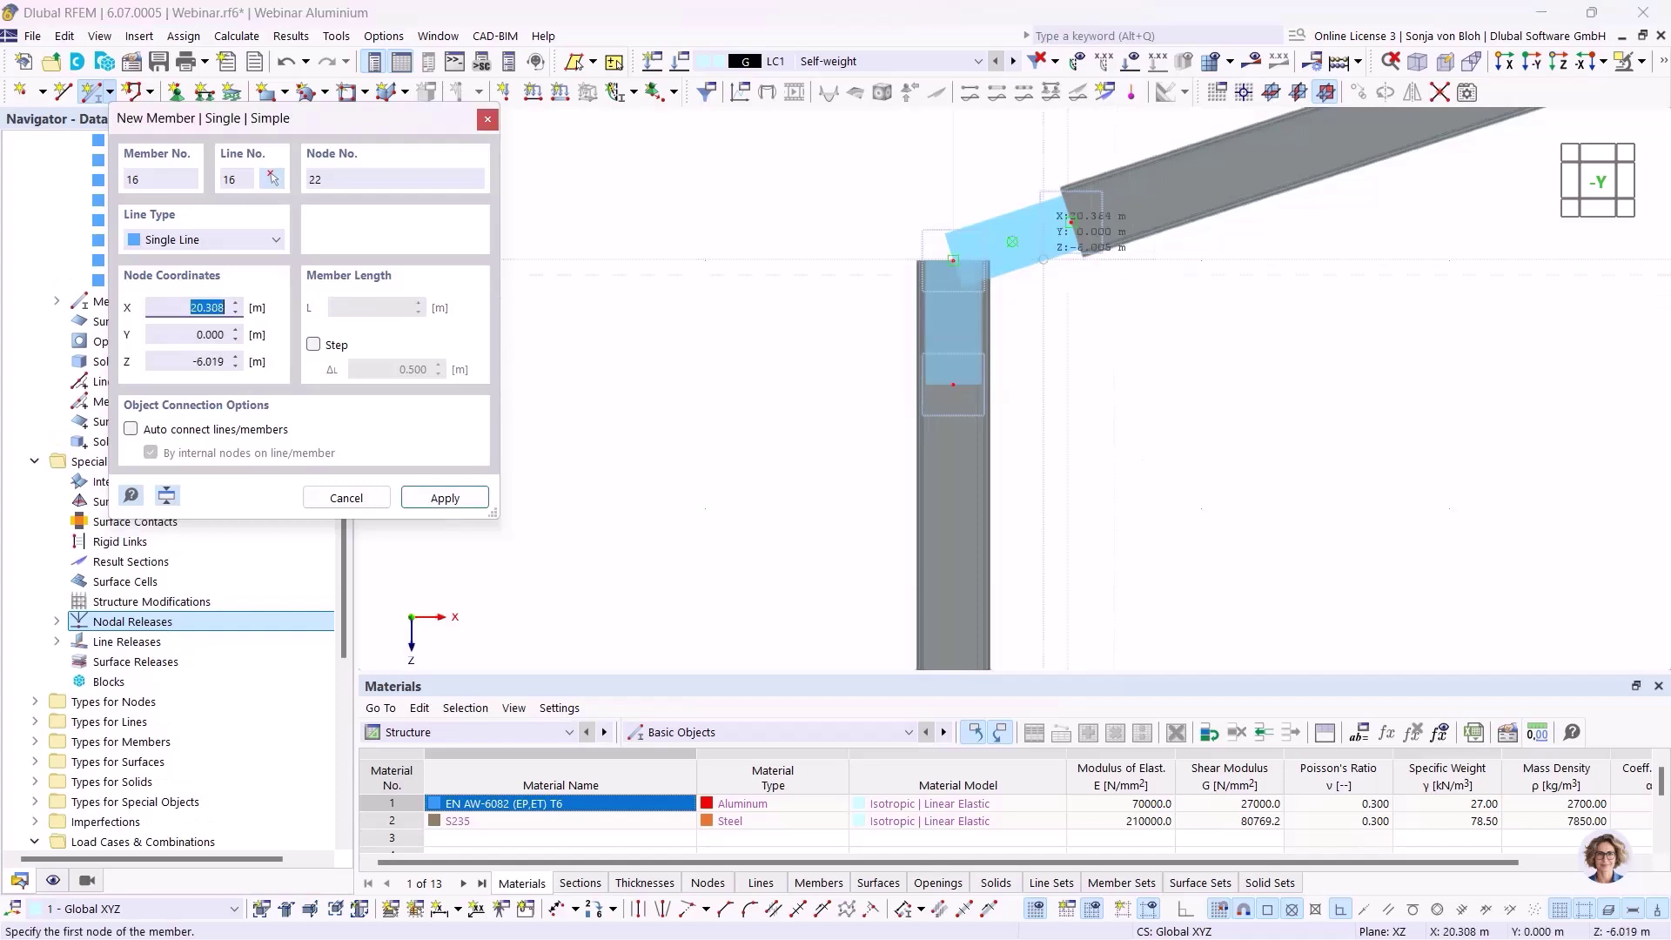
# Step: Add another aluminium member from original node 12 to original node 15 along the rafter and end member creation
pyautogui.click(953, 260)
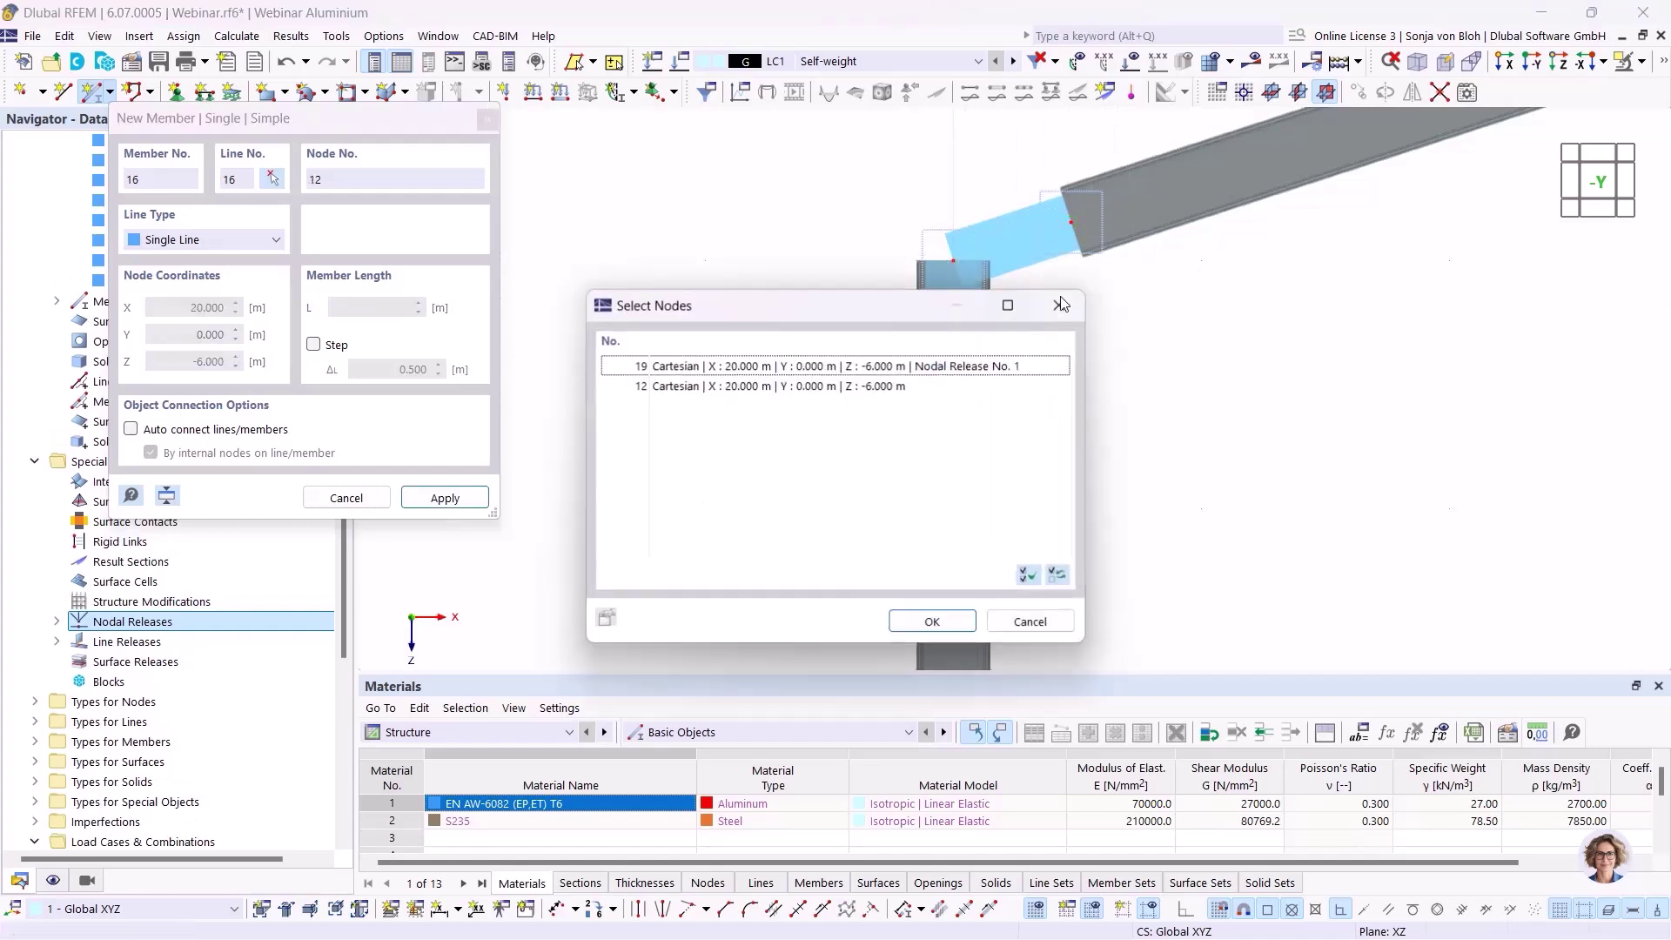
pyautogui.click(848, 386)
pyautogui.click(955, 623)
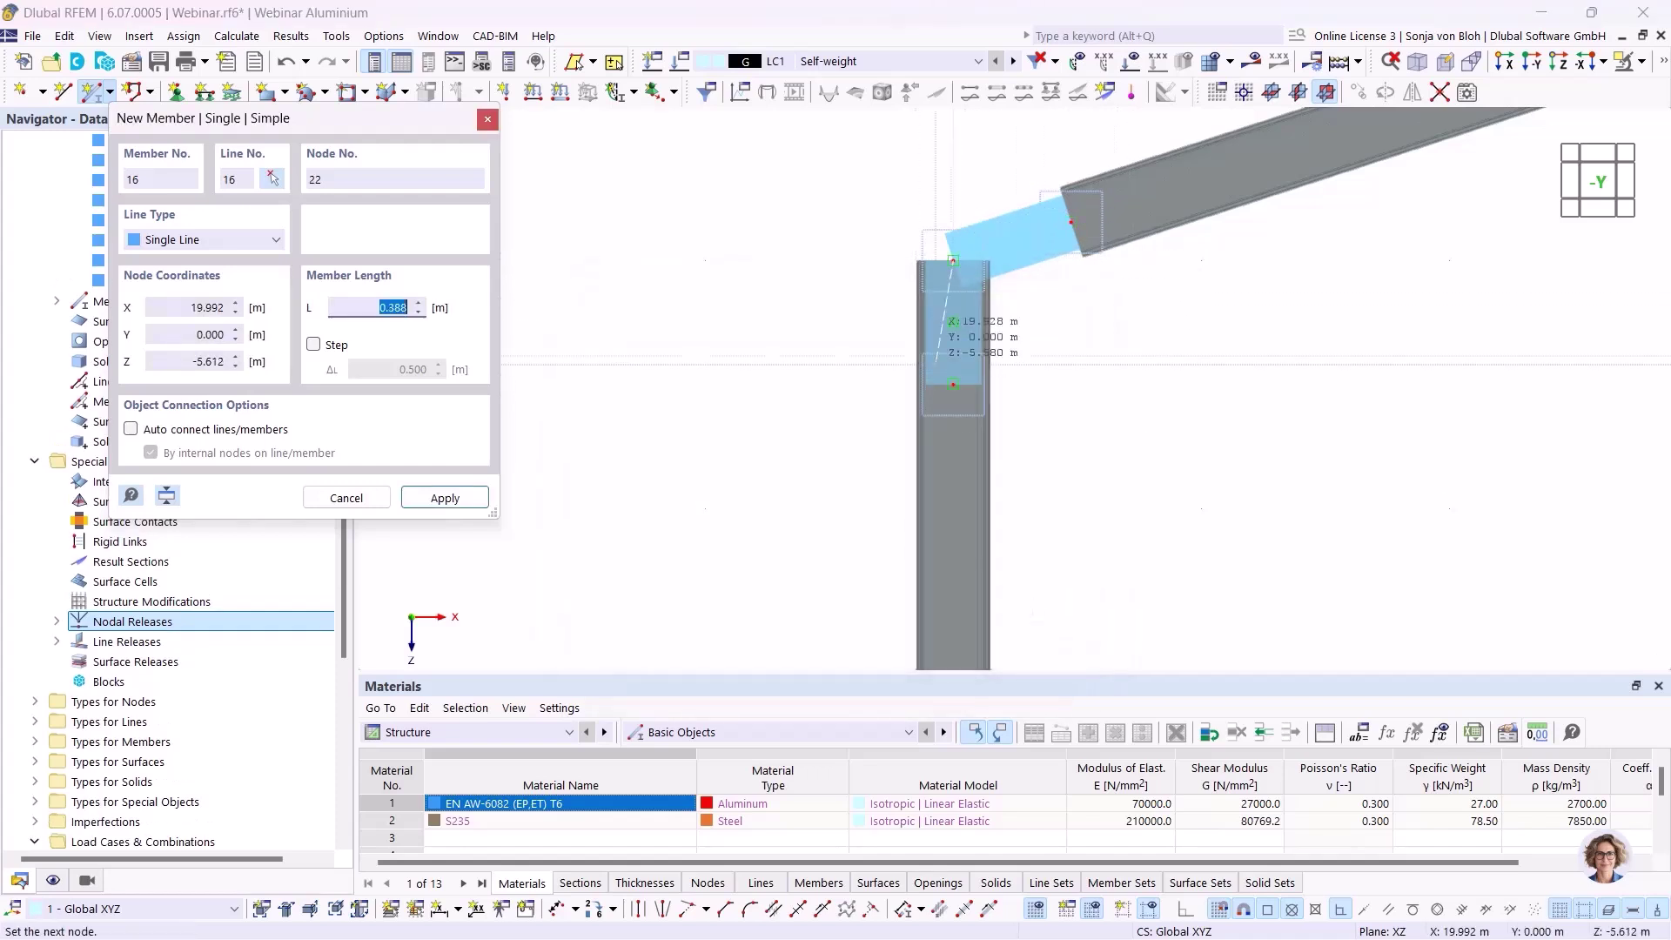
pyautogui.click(1071, 222)
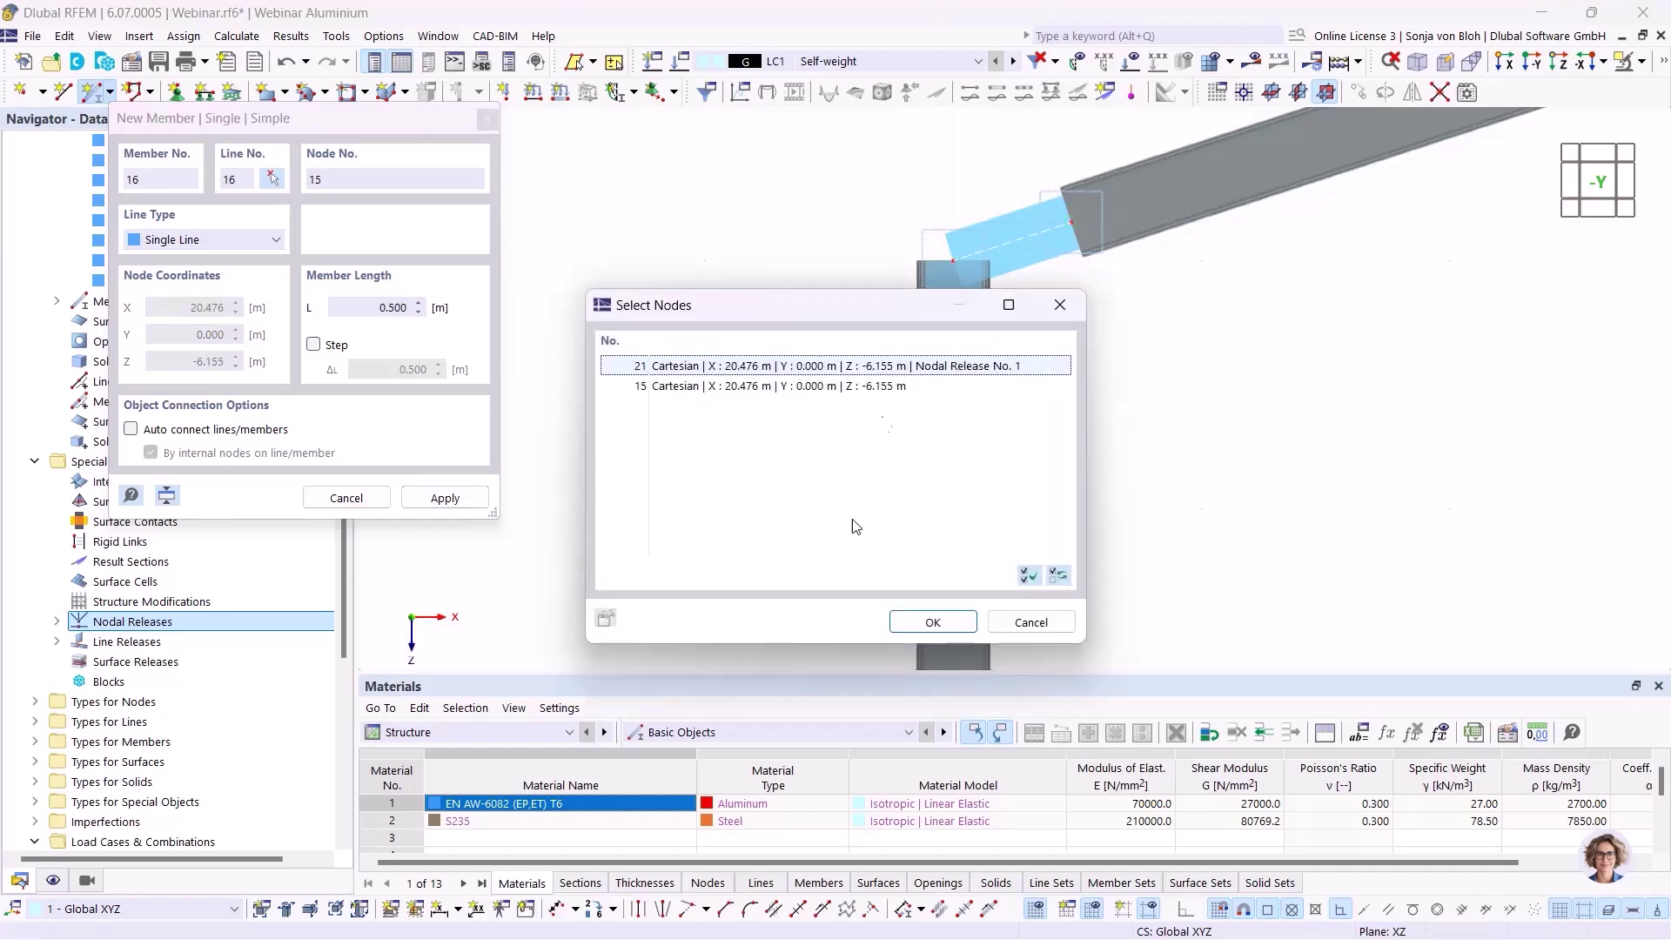
pyautogui.click(933, 620)
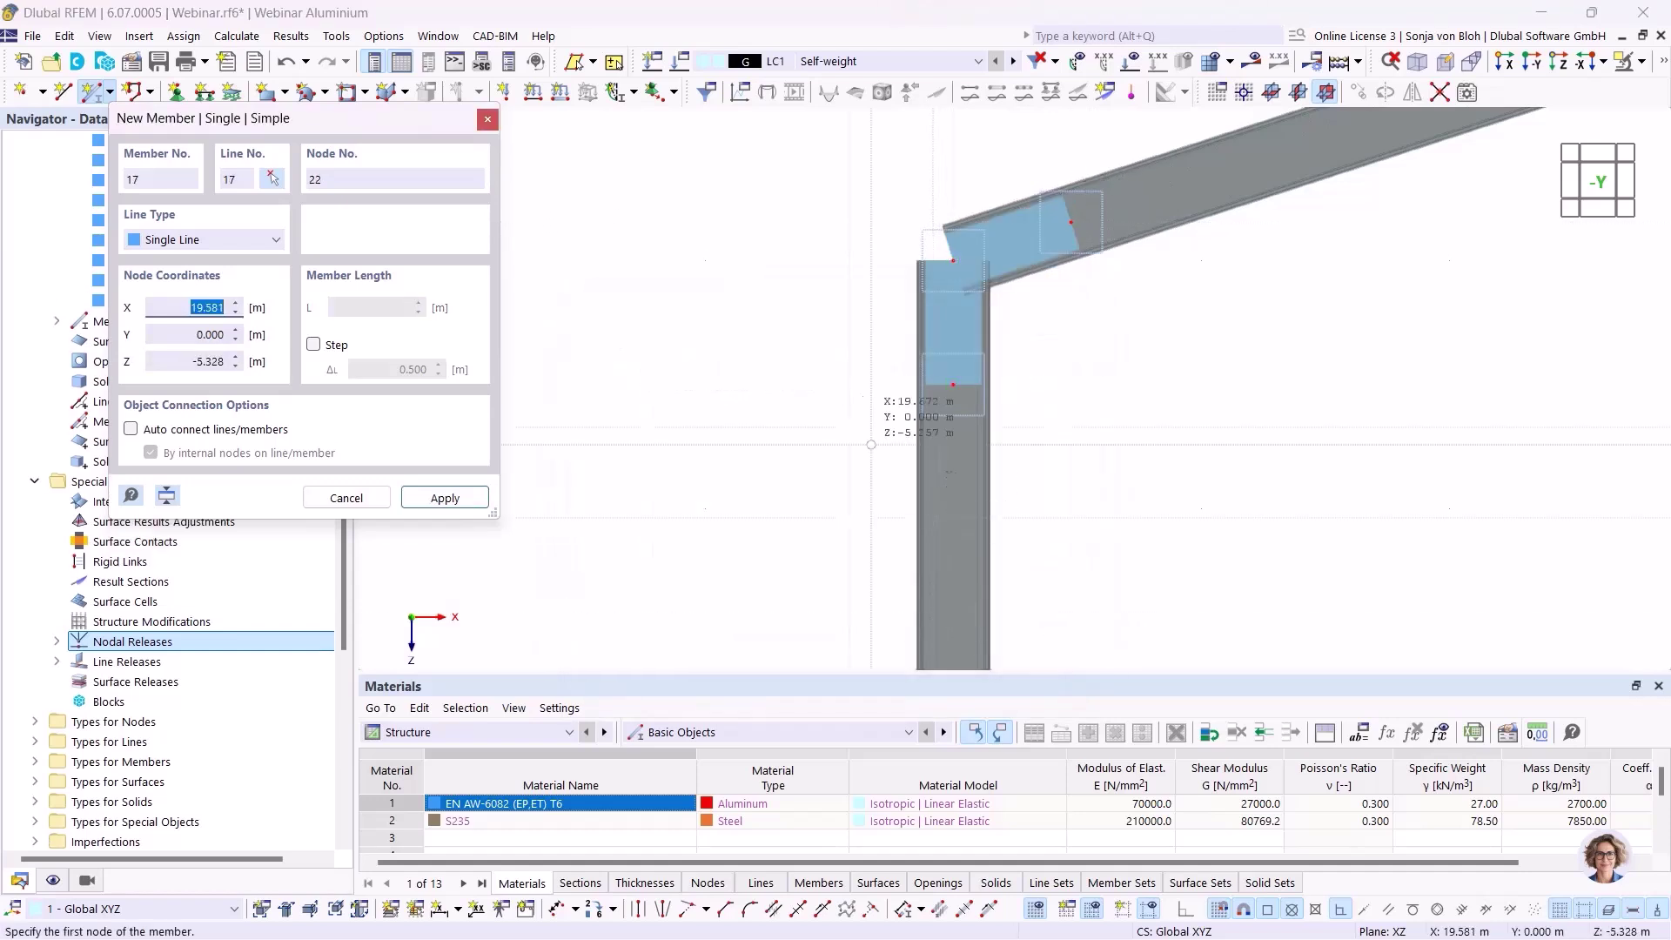
pyautogui.press('Escape')
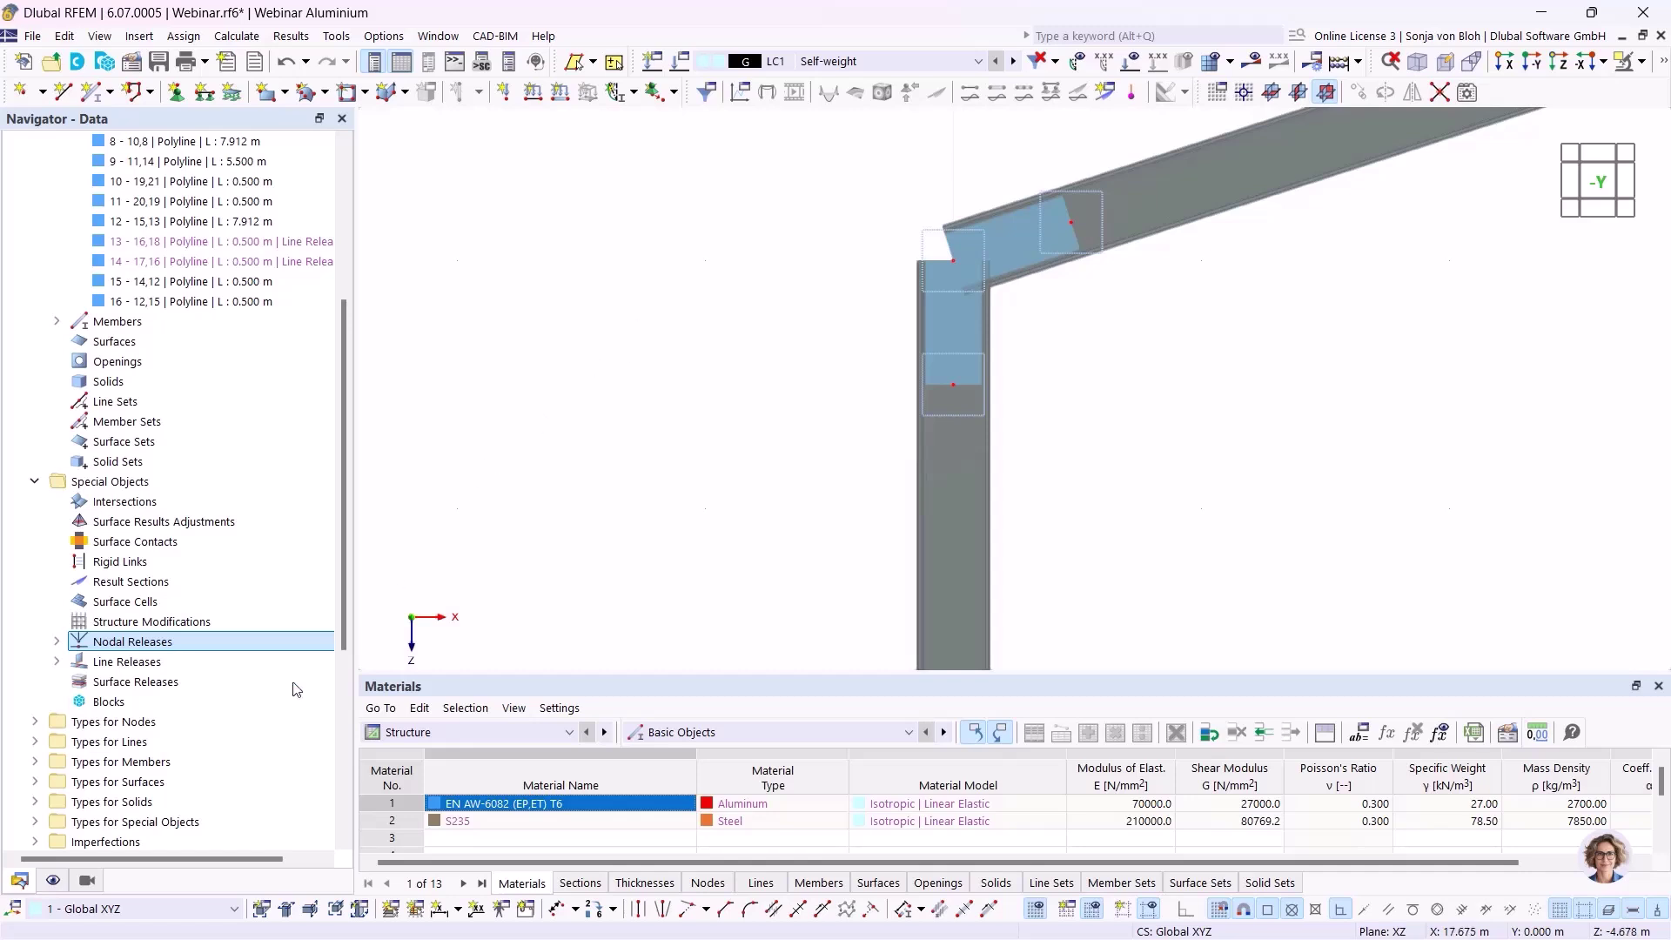
# Step: Activate visibility by section to view the RHS 230/100/5 members alone and the RSECTION AluSection members alone
pyautogui.click(87, 881)
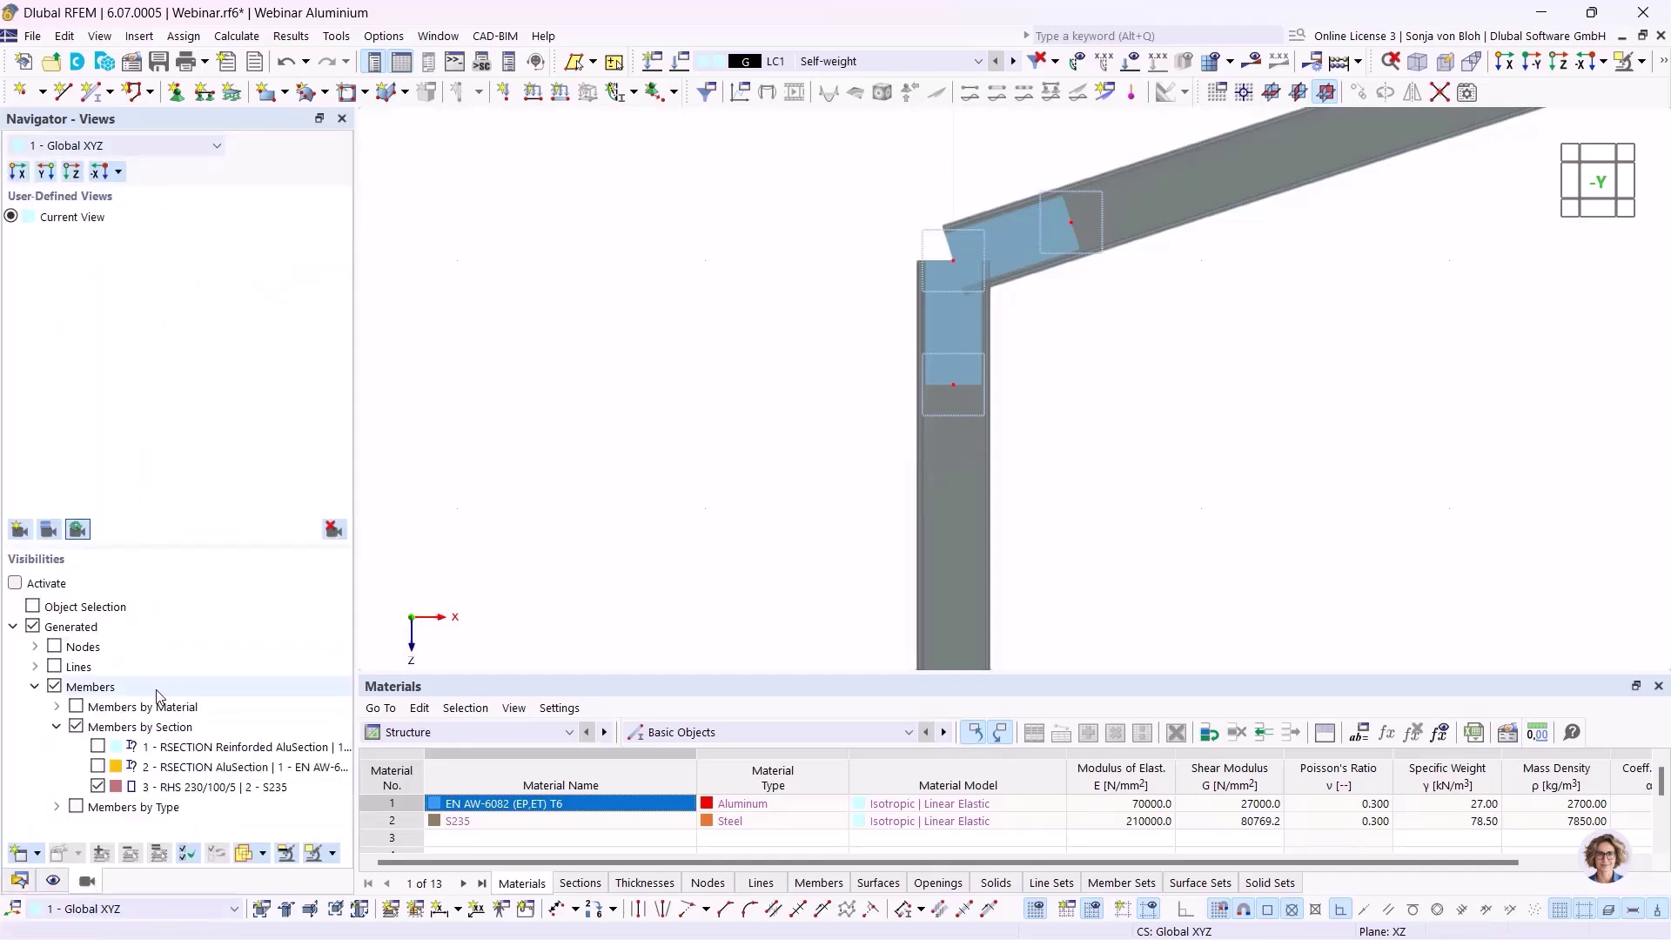
pyautogui.click(15, 584)
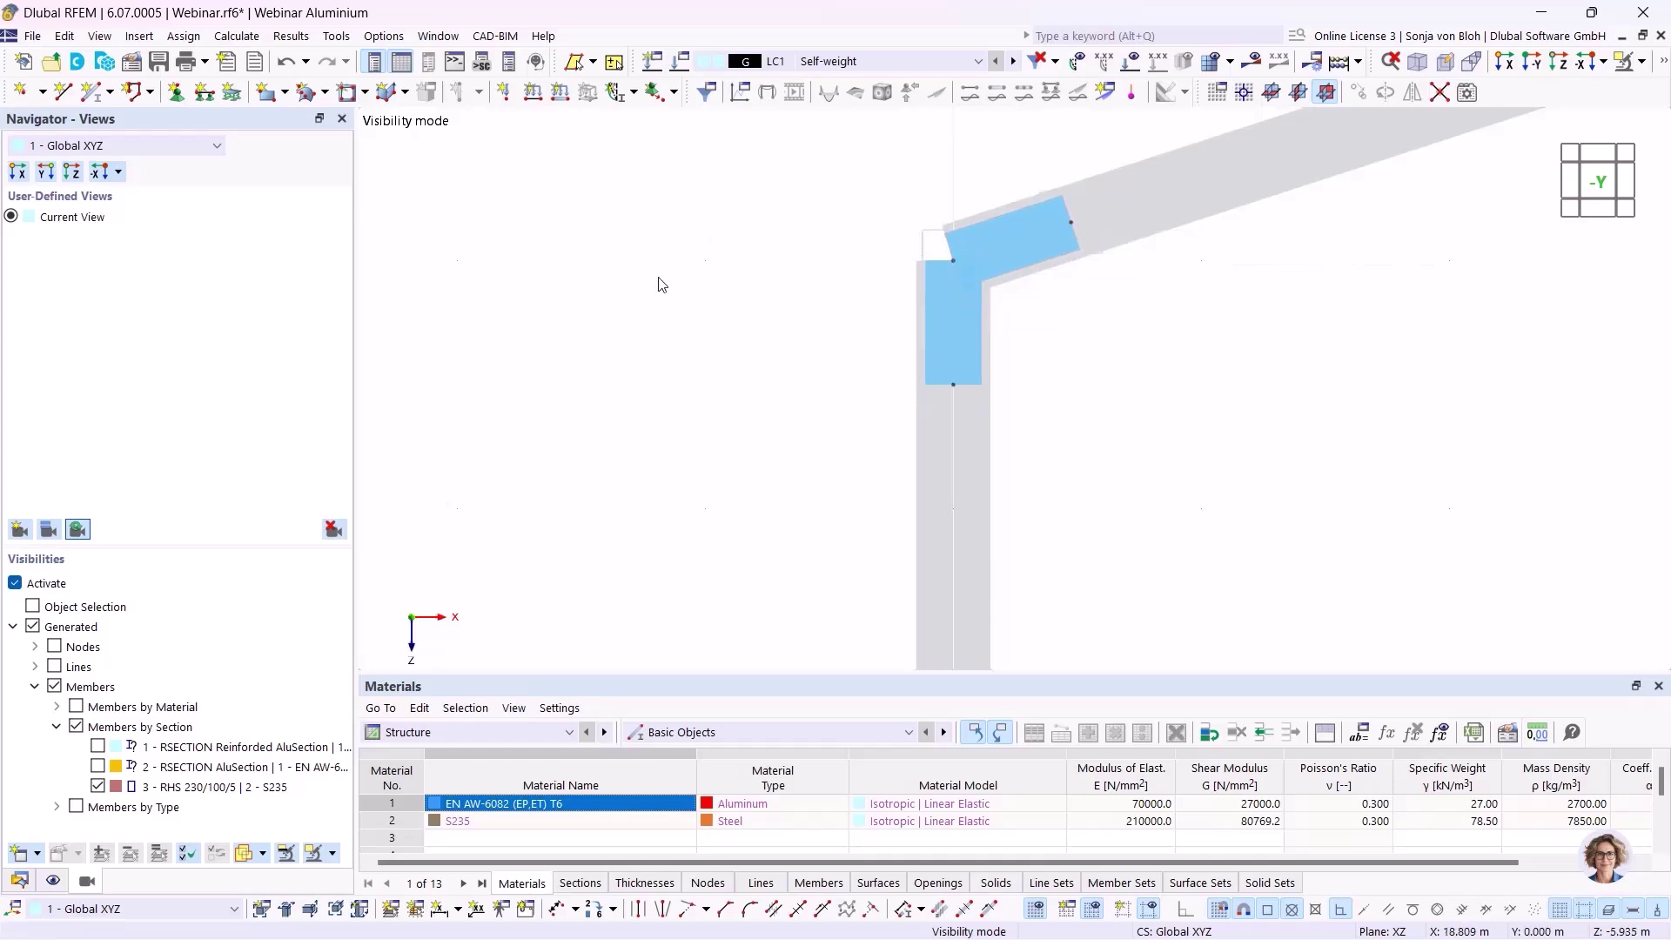
pyautogui.click(101, 769)
pyautogui.click(97, 766)
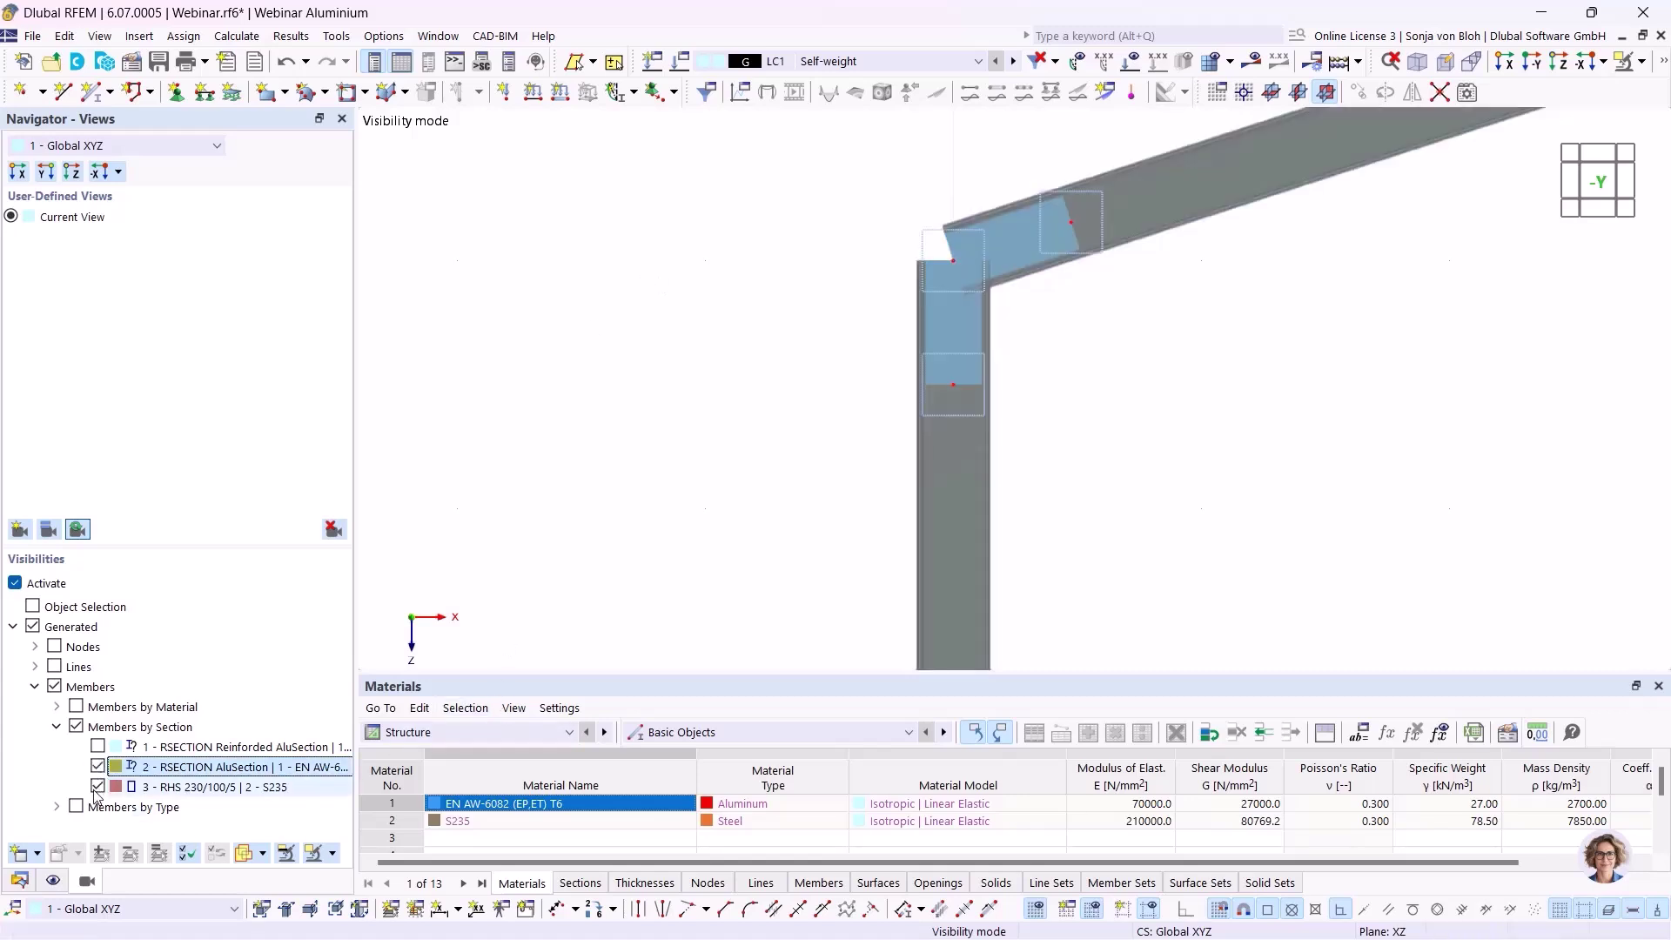
pyautogui.click(97, 786)
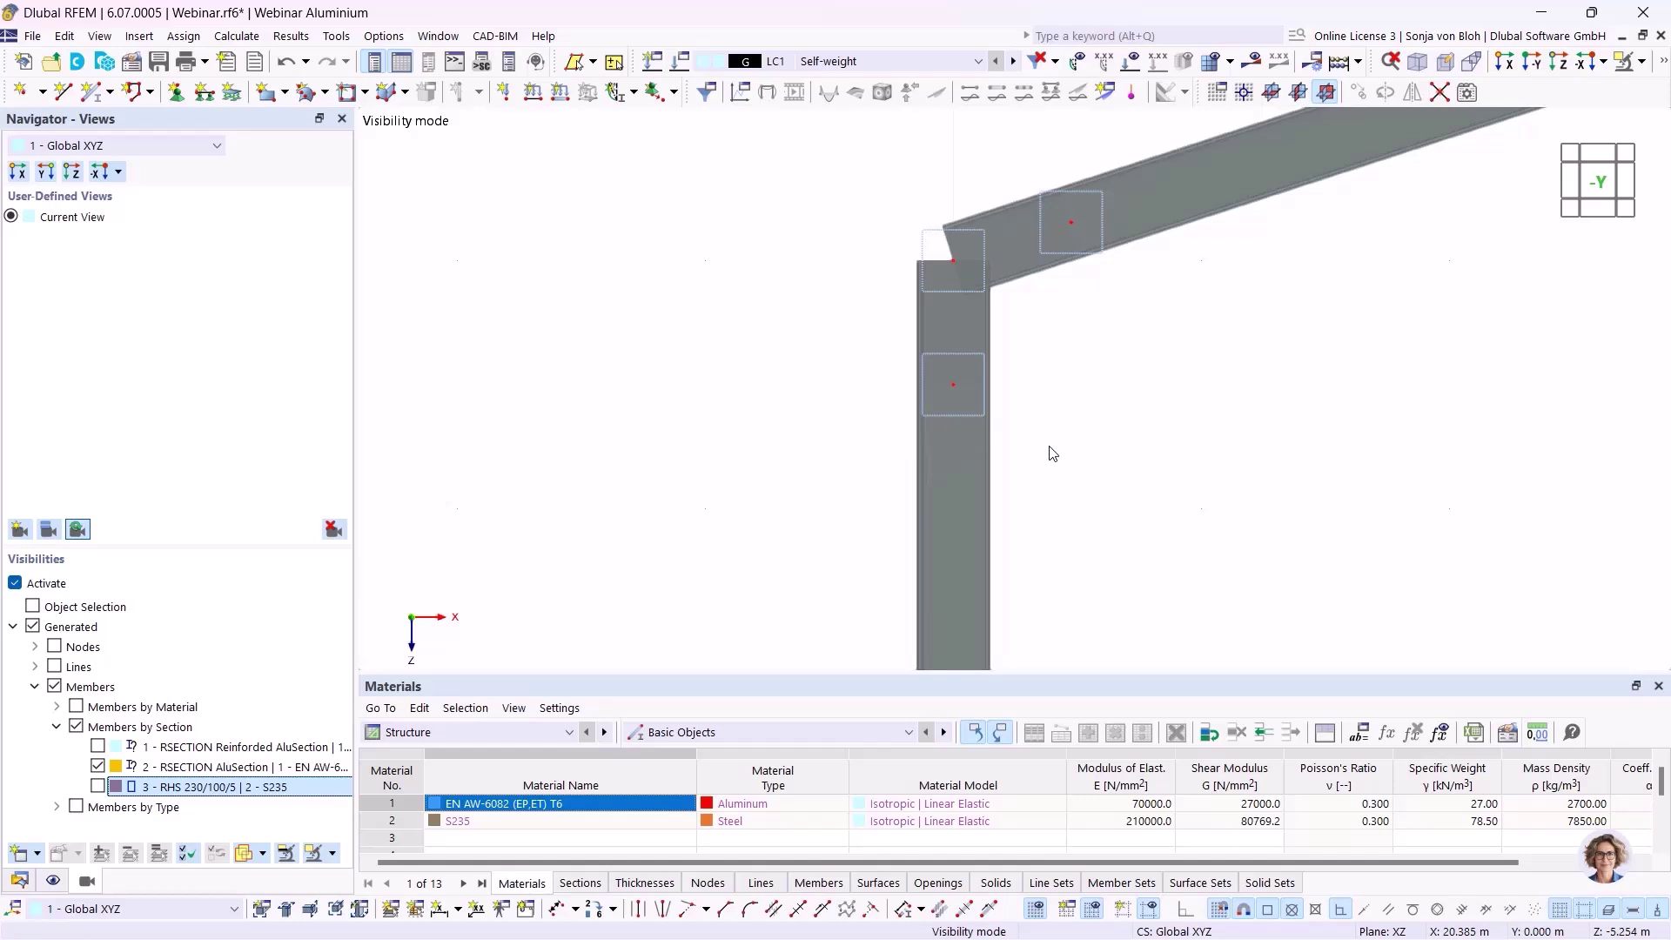
# Step: Apply a uniform 2.6 kN/m member load in direction Zp to members 12 and 16 along the third frame's rafter in LC1
pyautogui.scroll(-4, 713, 418)
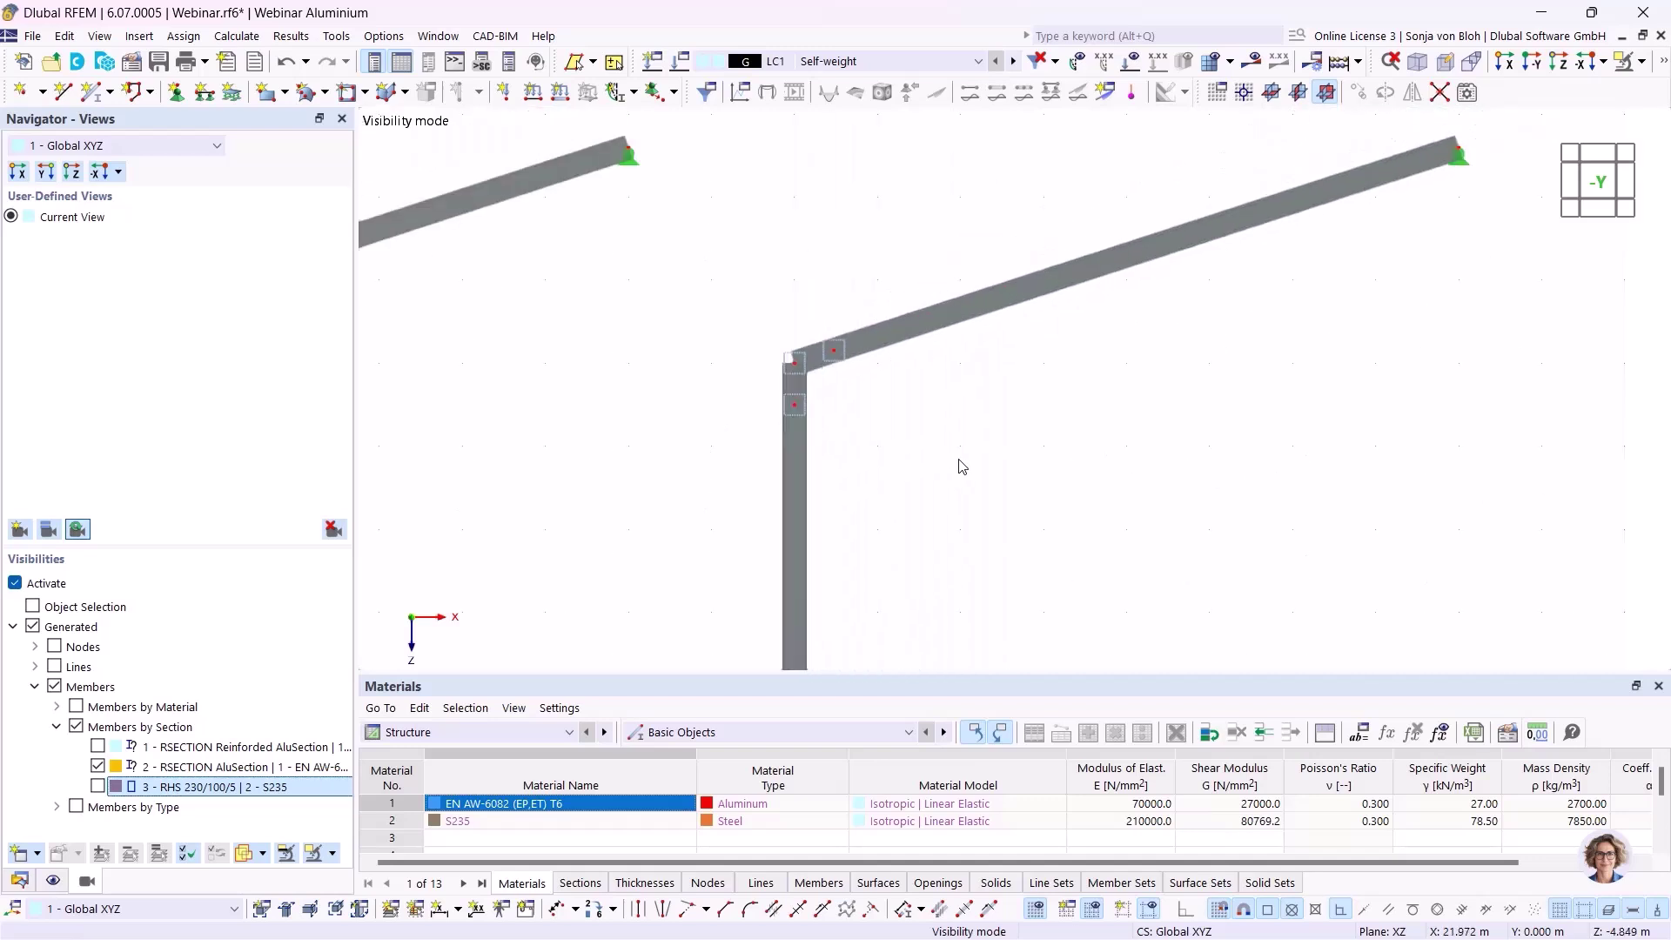
pyautogui.click(561, 92)
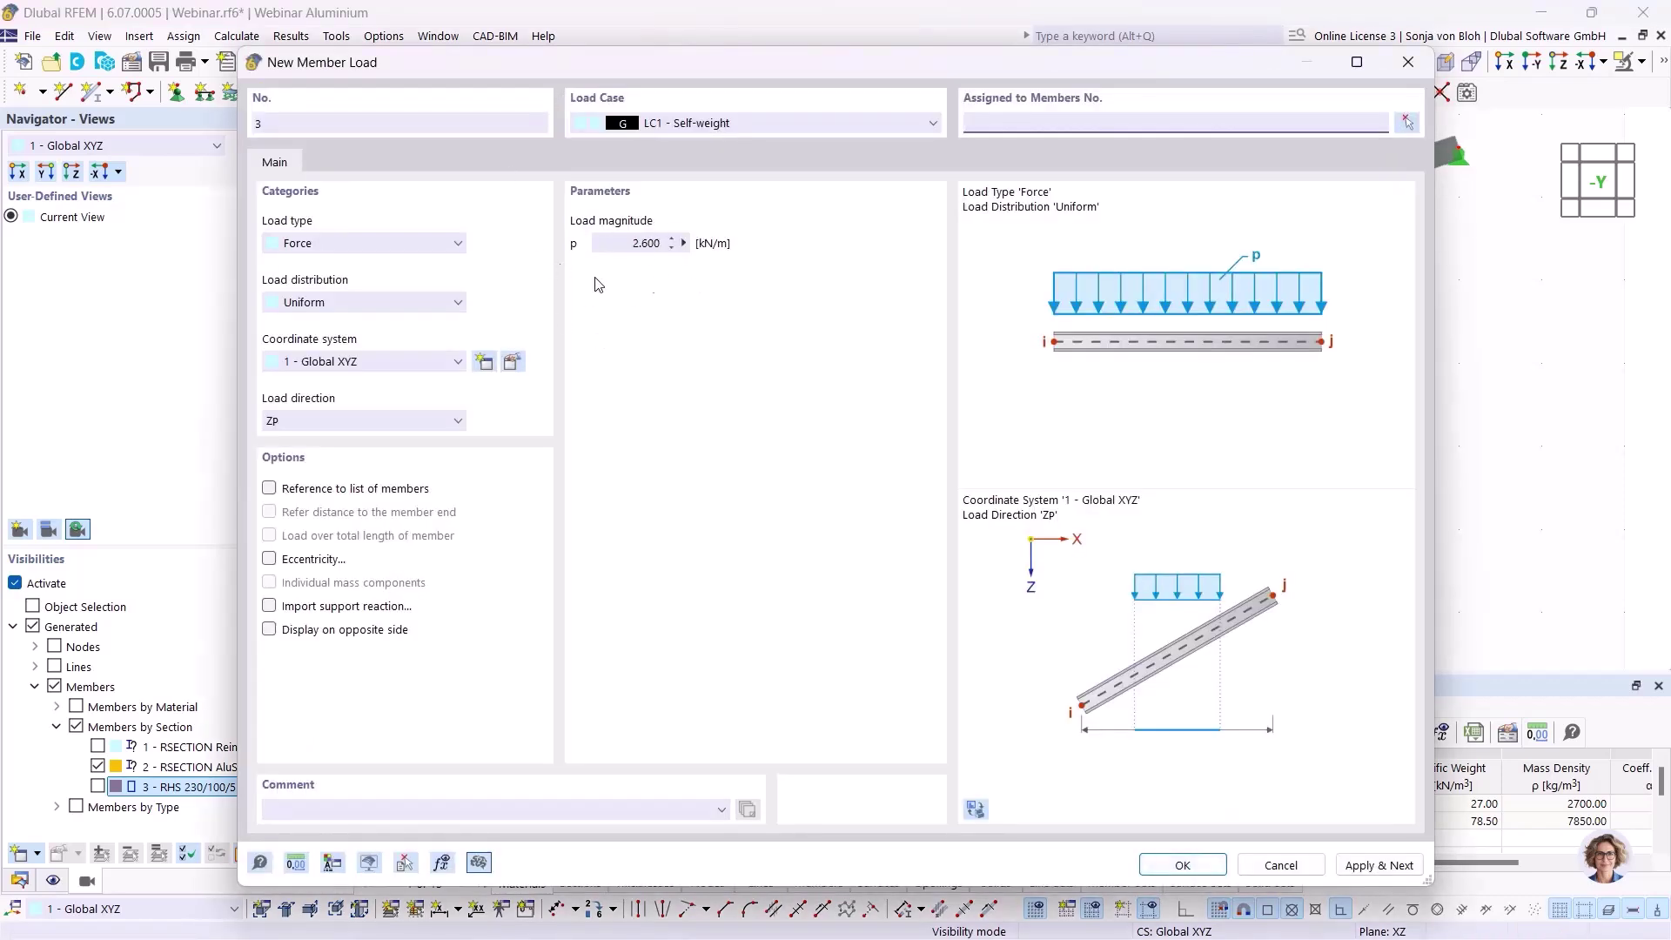
pyautogui.click(1171, 866)
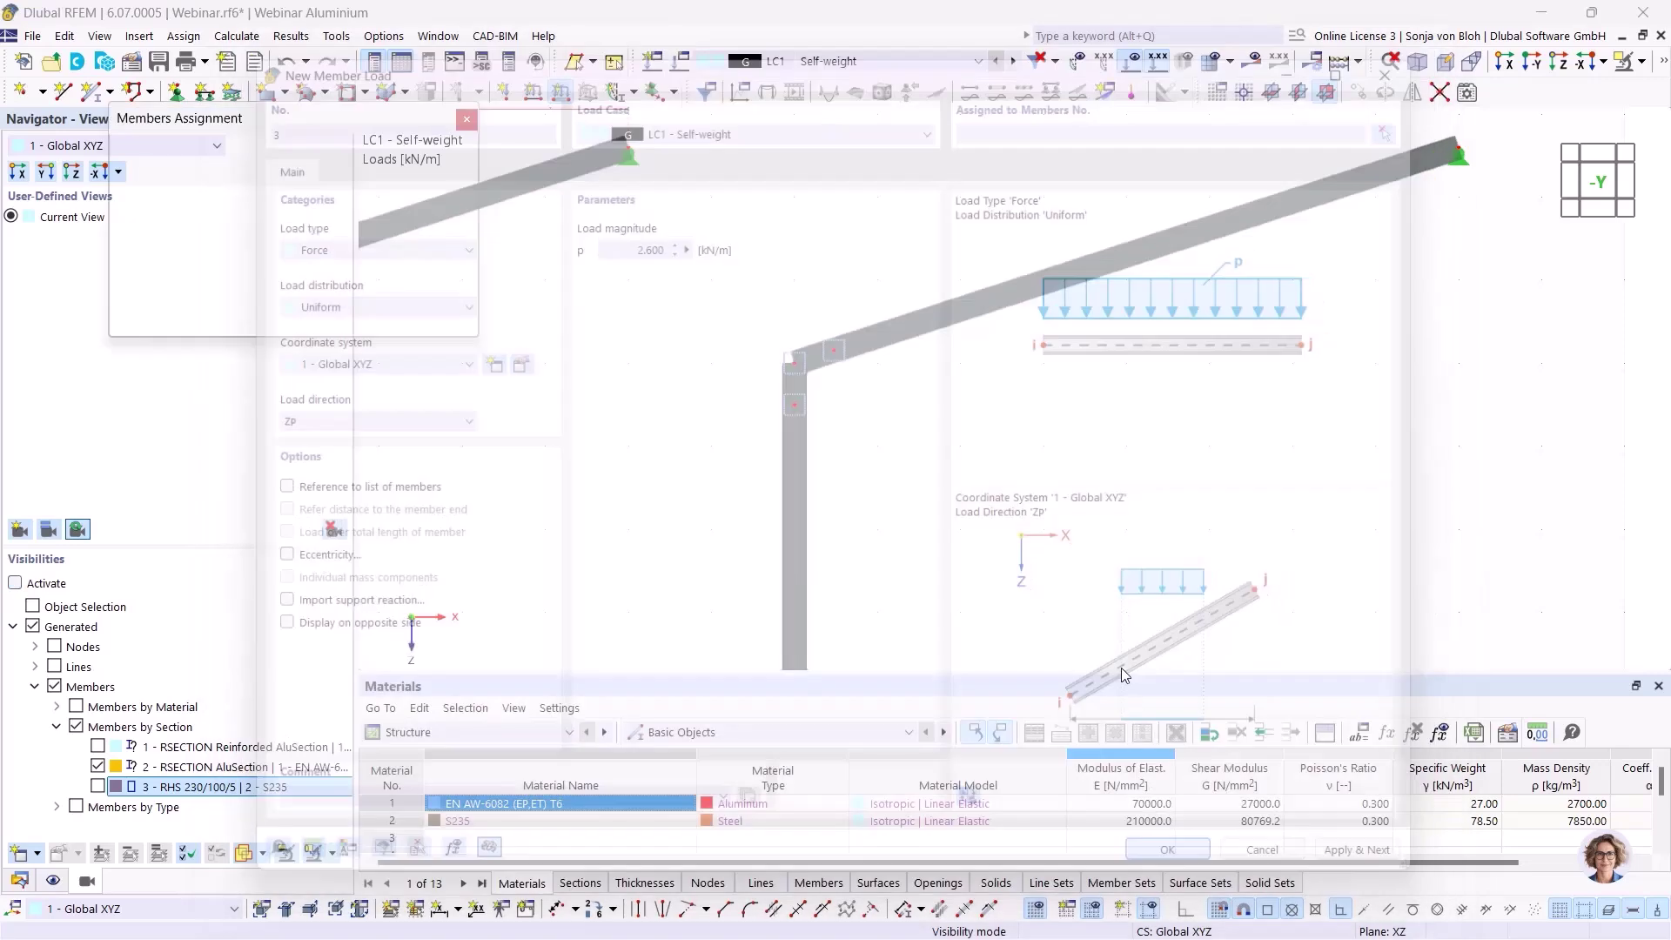
pyautogui.click(875, 342)
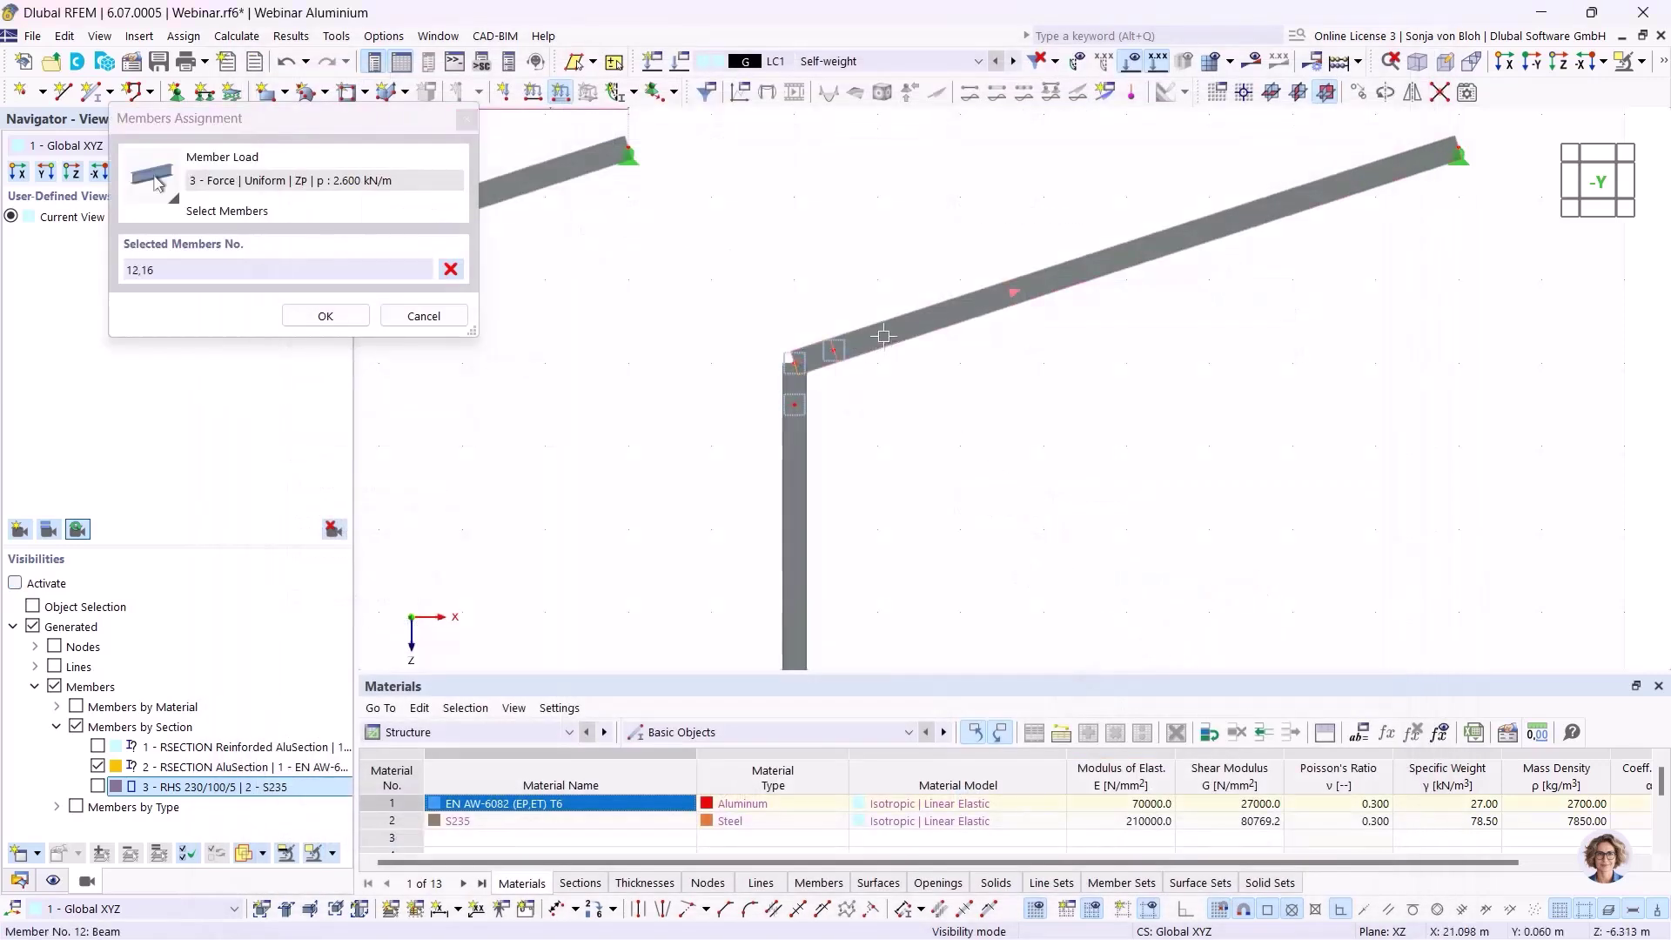
pyautogui.click(331, 315)
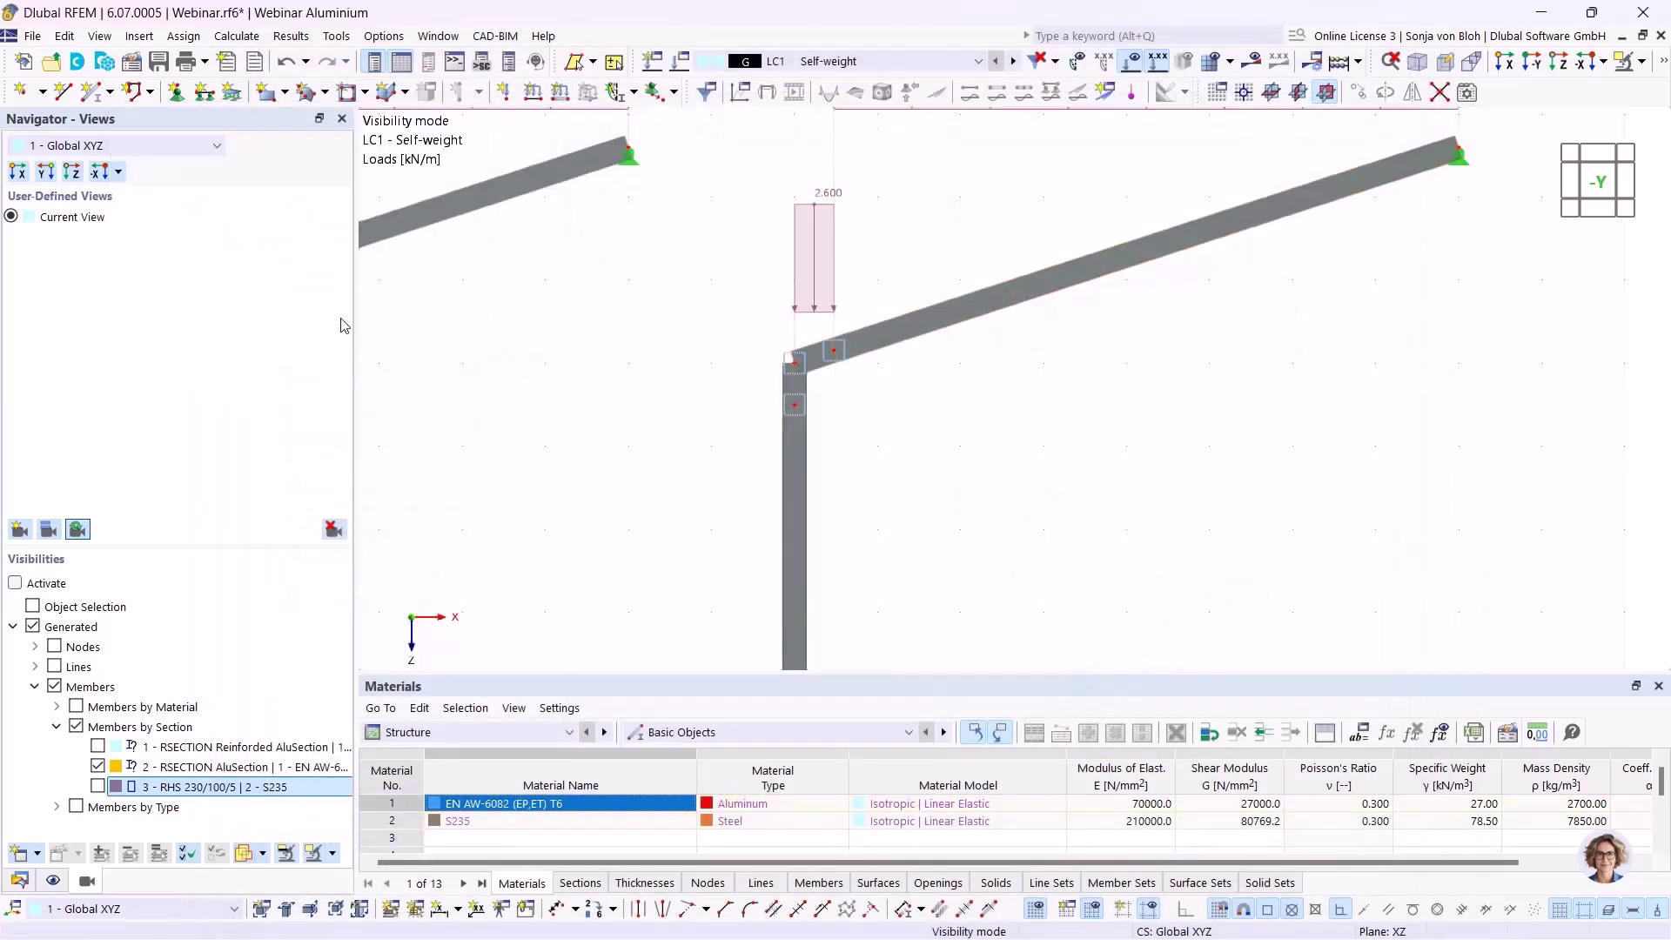
pyautogui.scroll(-6, 681, 411)
pyautogui.moveTo(643, 452); pyautogui.dragTo(1007, 425, button='middle')
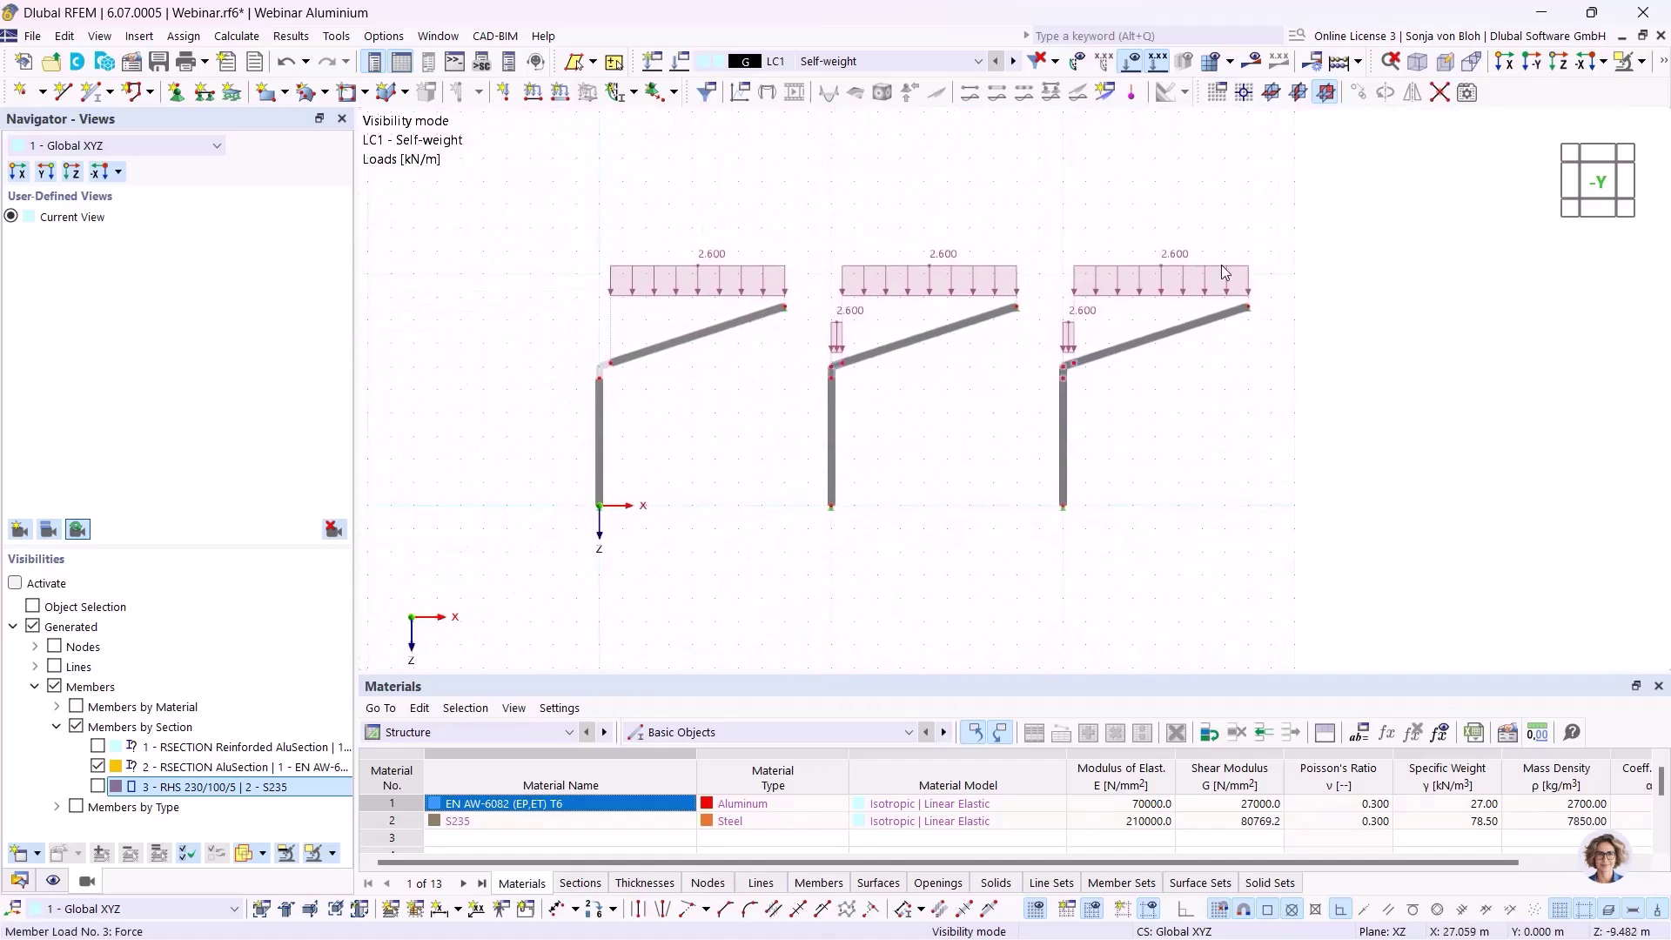
# Step: Calculate LC1 and display the axial forces N of the aluminium members with the loads hidden
pyautogui.click(1253, 63)
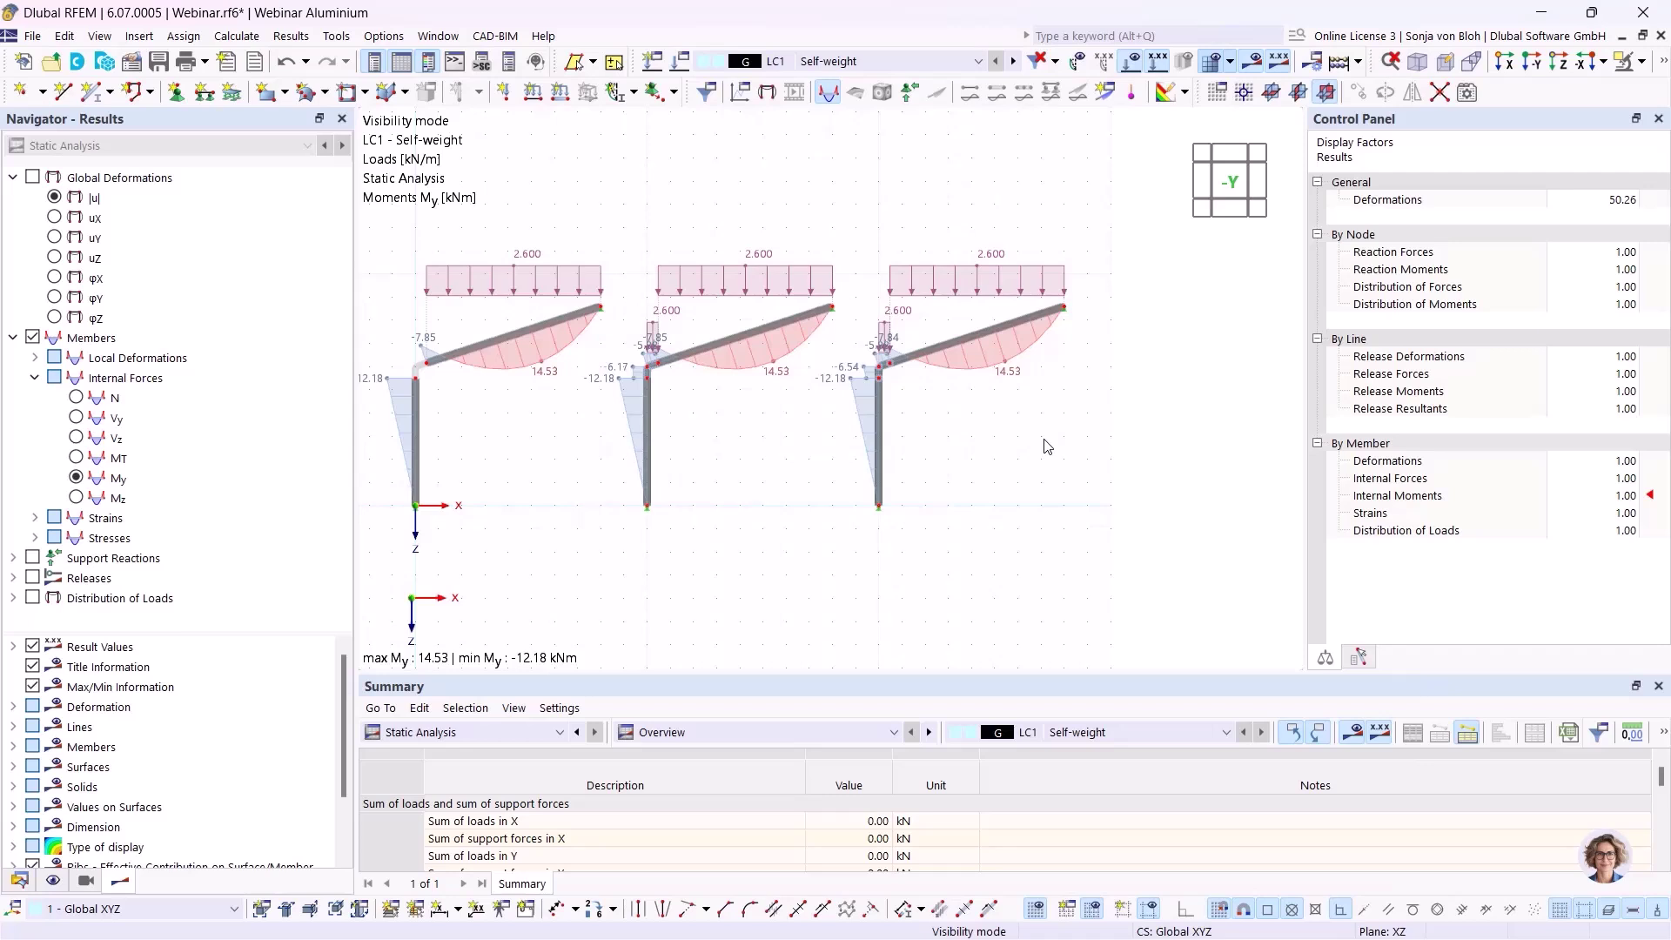
pyautogui.click(1132, 66)
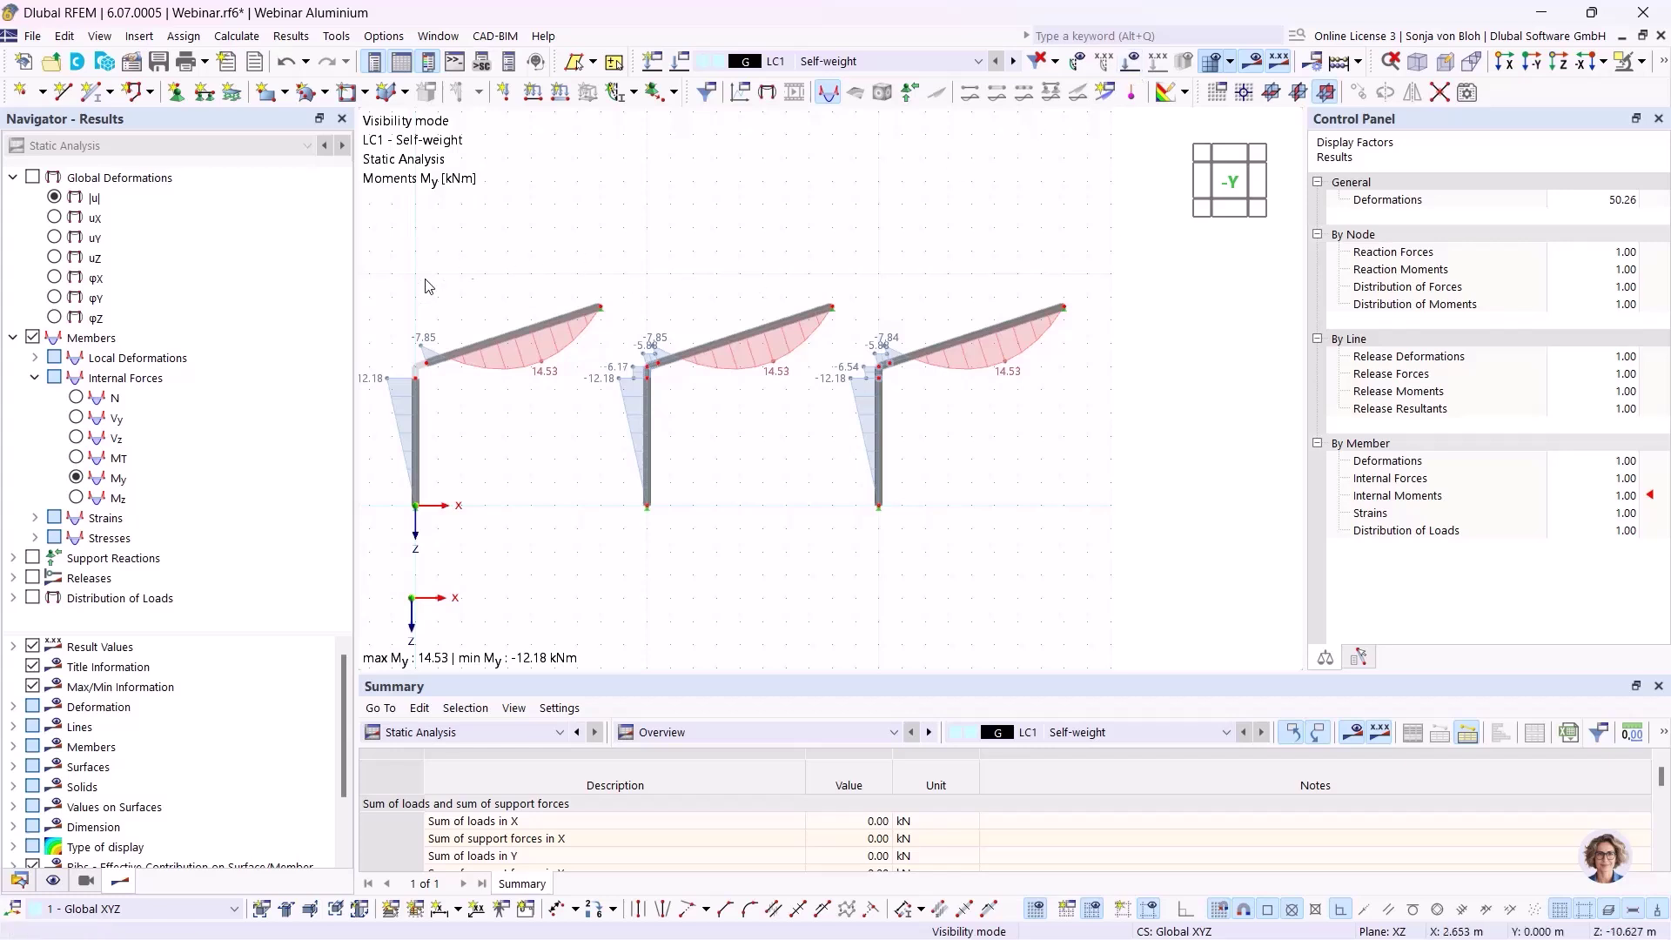
pyautogui.click(75, 398)
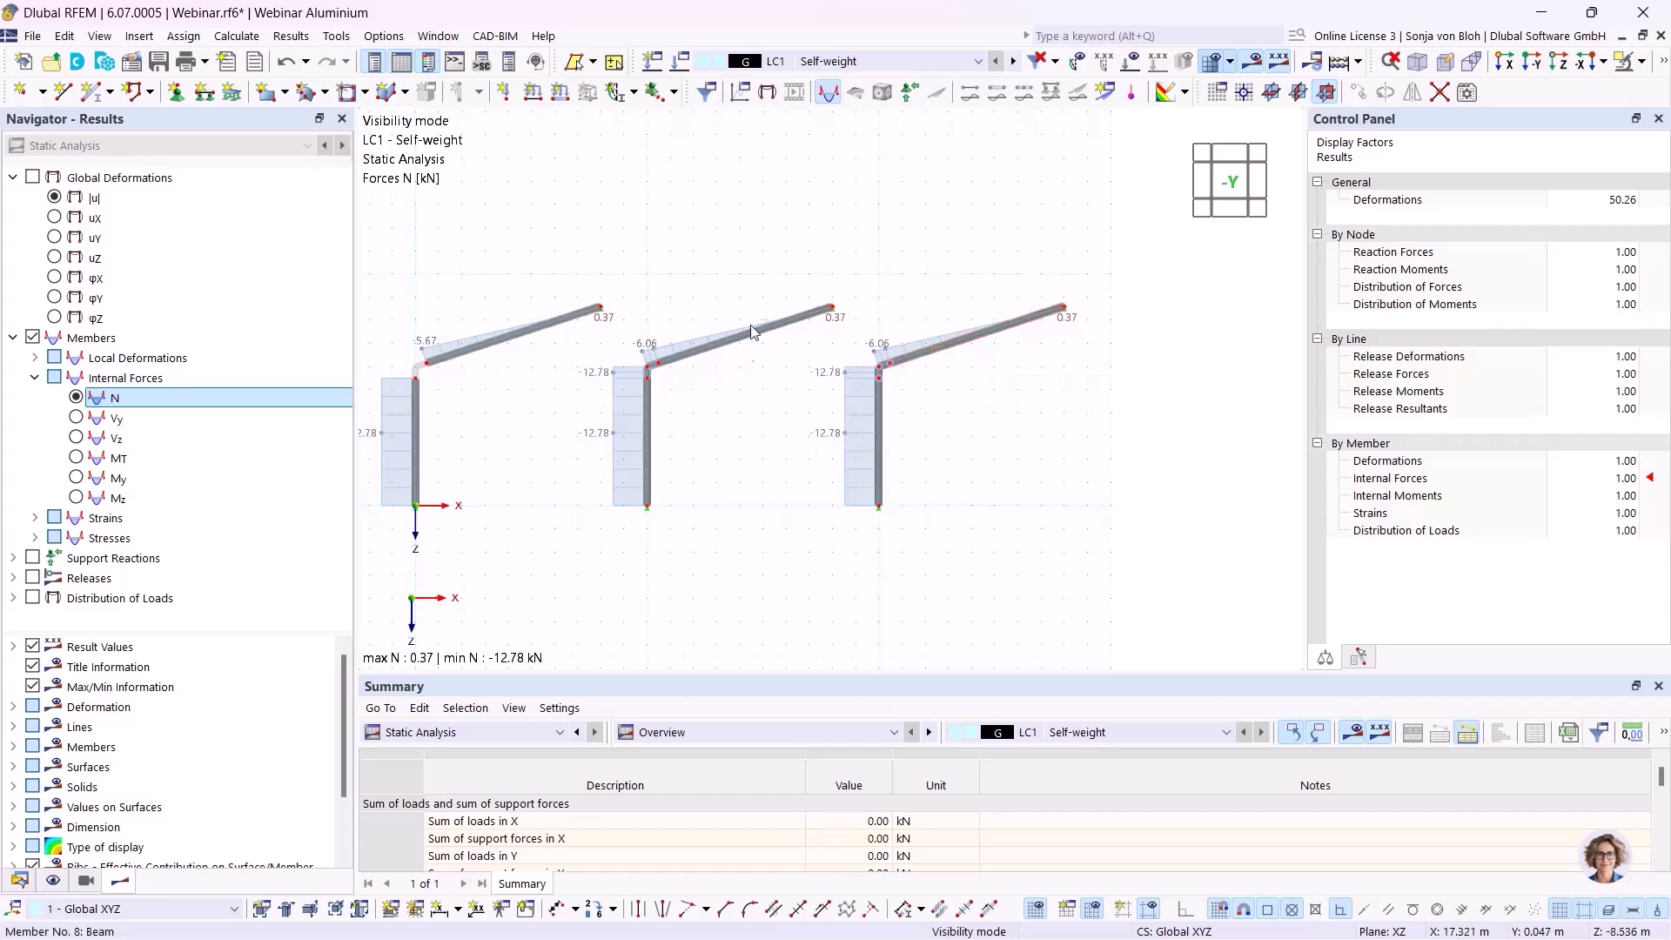
pyautogui.scroll(3, 658, 358)
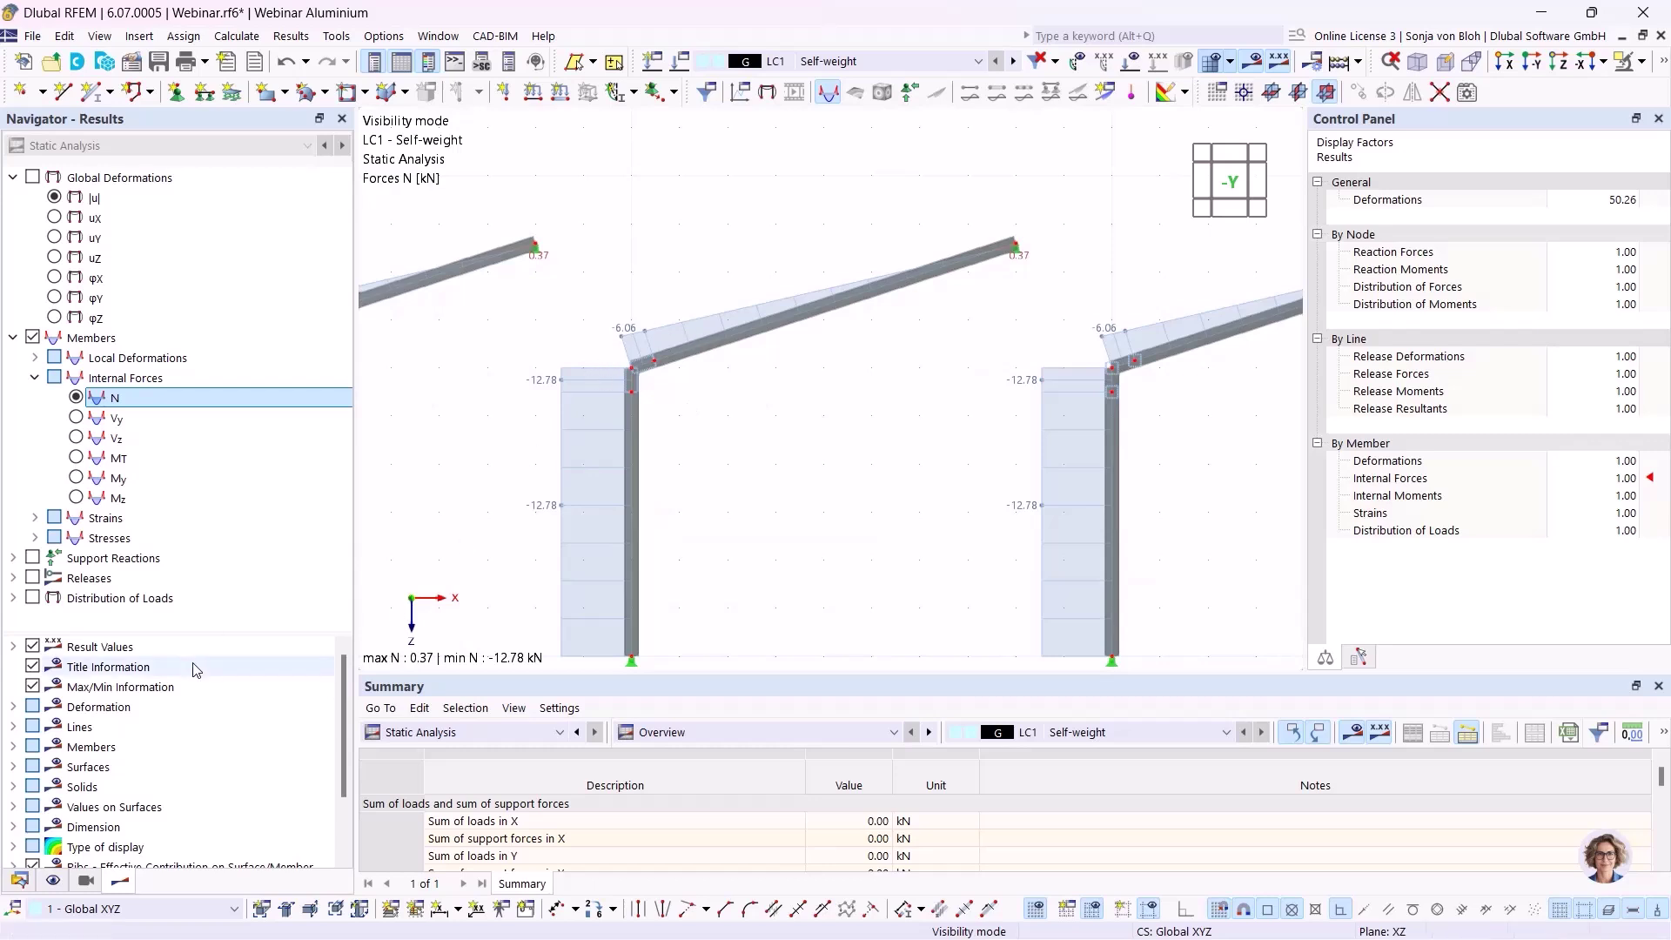
# Step: Limit visibility to the RHS 230/100/5 members in S235 and display their bending moments My
pyautogui.click(81, 878)
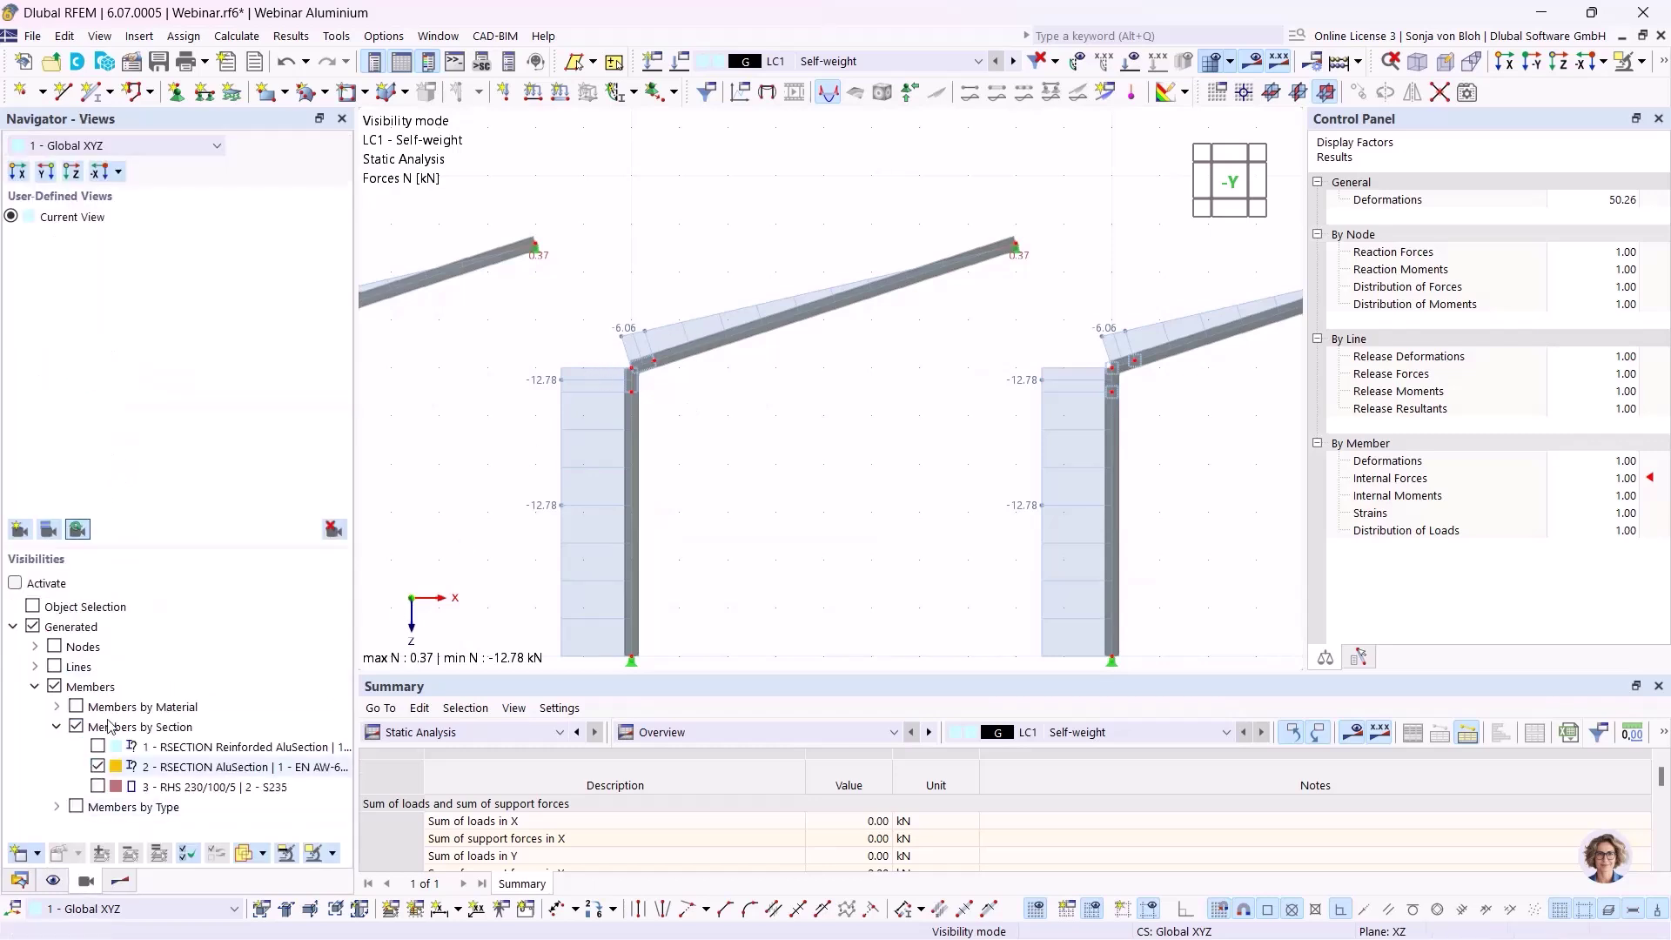
pyautogui.click(97, 786)
pyautogui.click(97, 766)
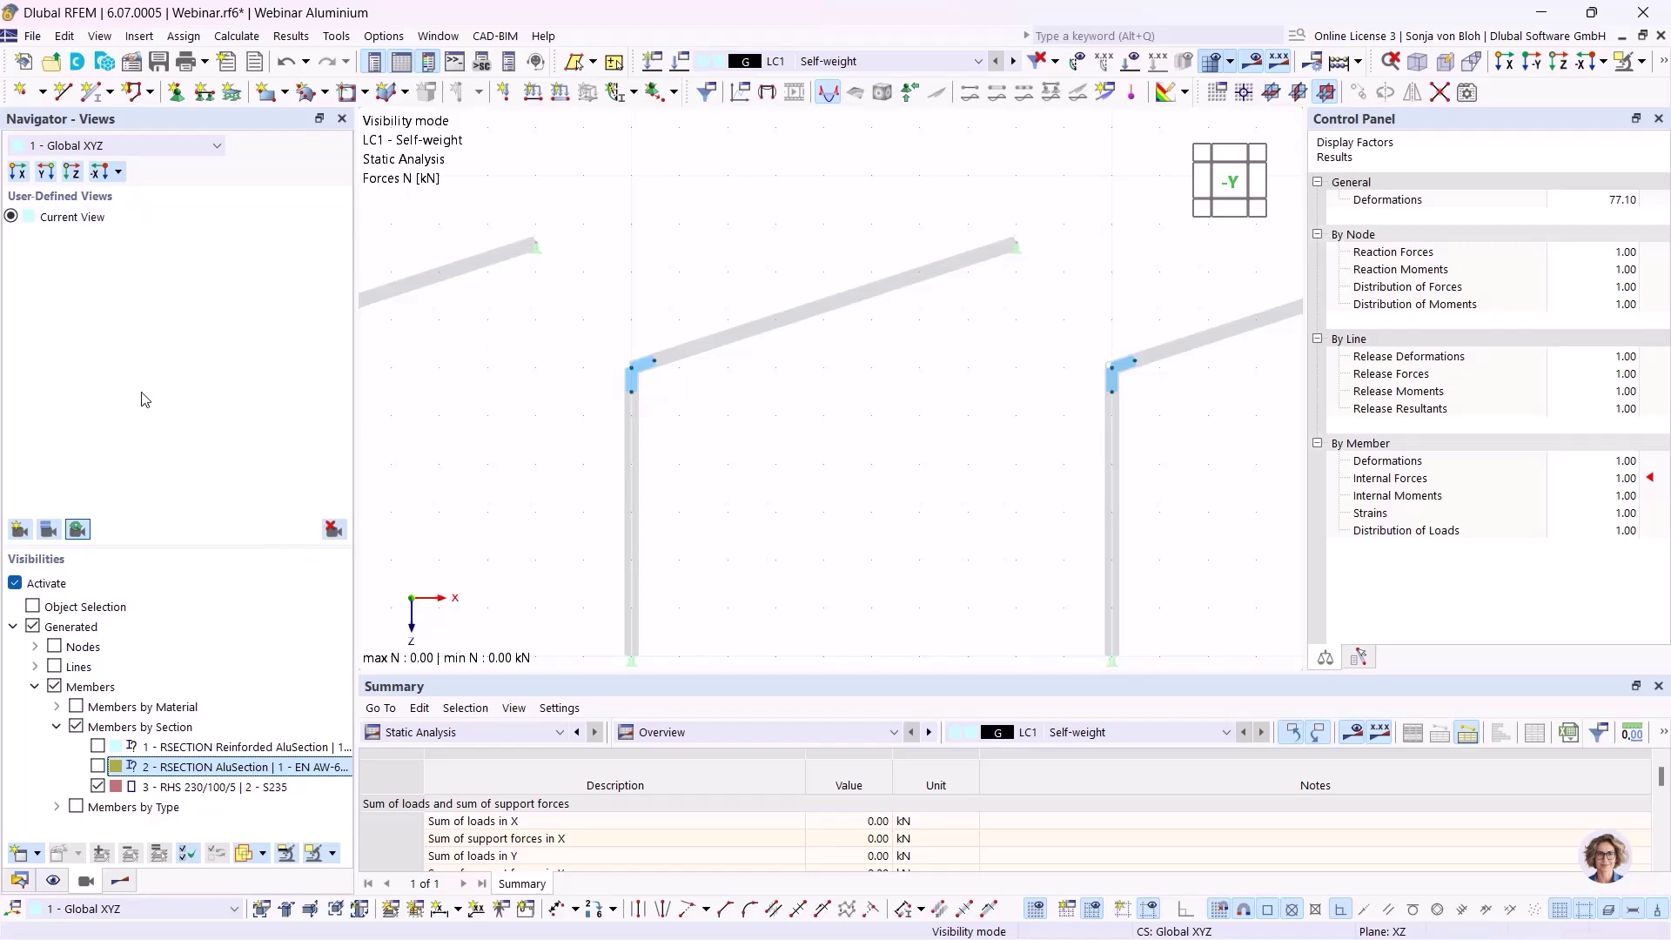
pyautogui.click(121, 881)
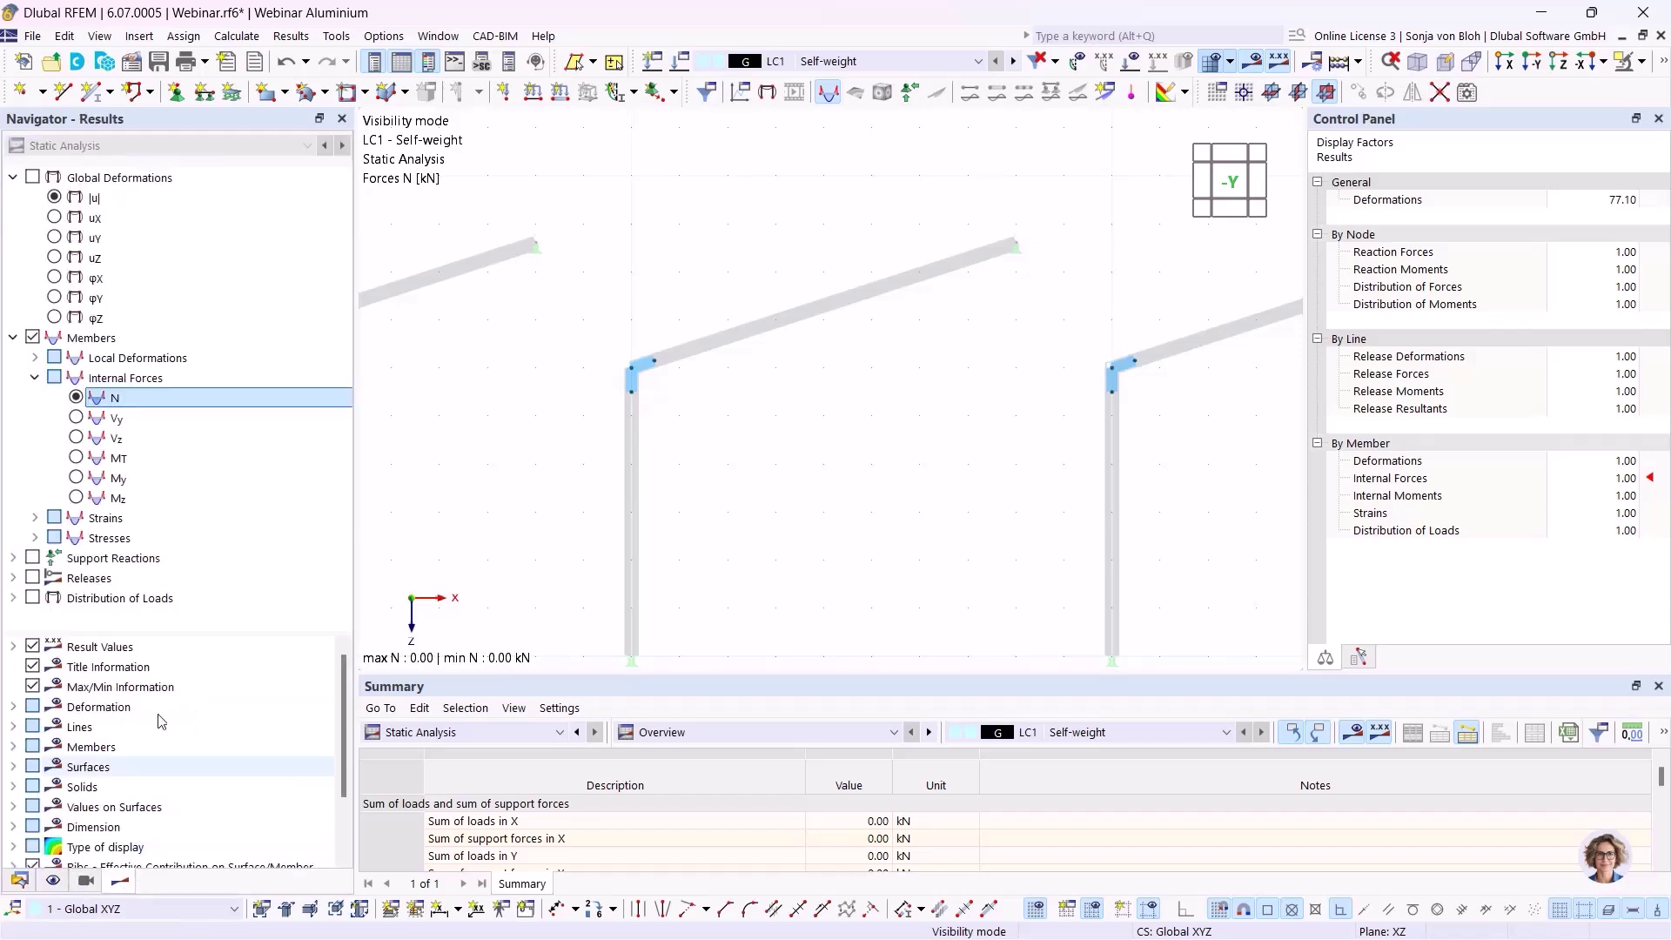
pyautogui.click(80, 478)
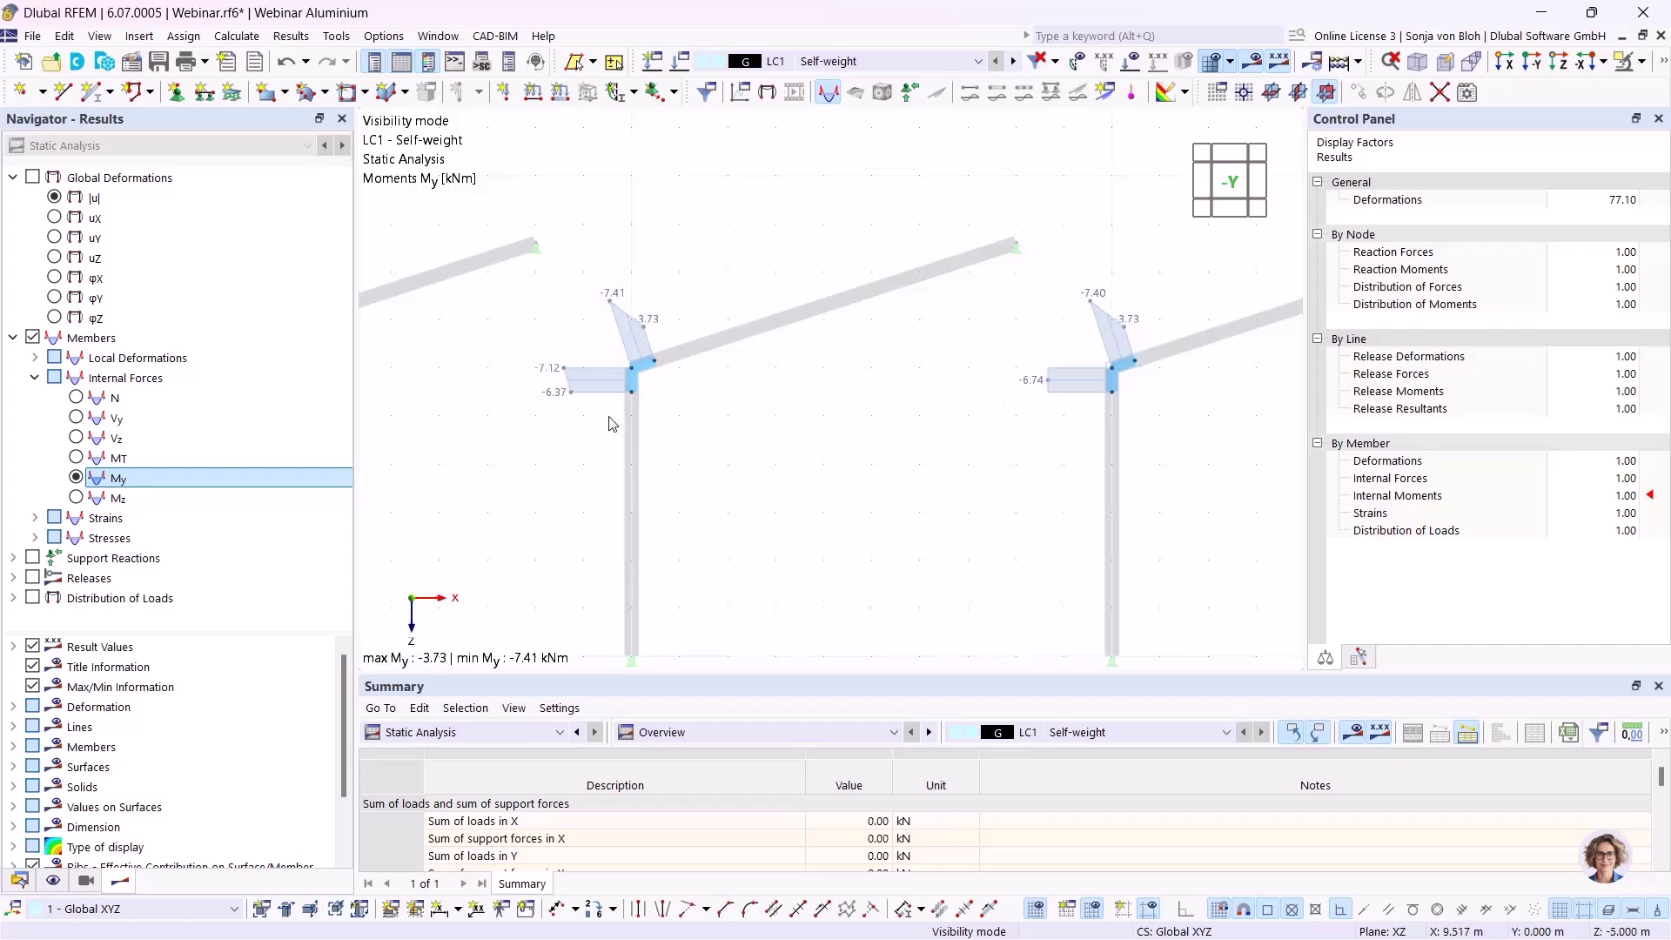
# Step: Deactivate the visibility filter and compare the moments My at the second frame's released corner with those of the other frames
pyautogui.click(87, 881)
pyautogui.click(14, 583)
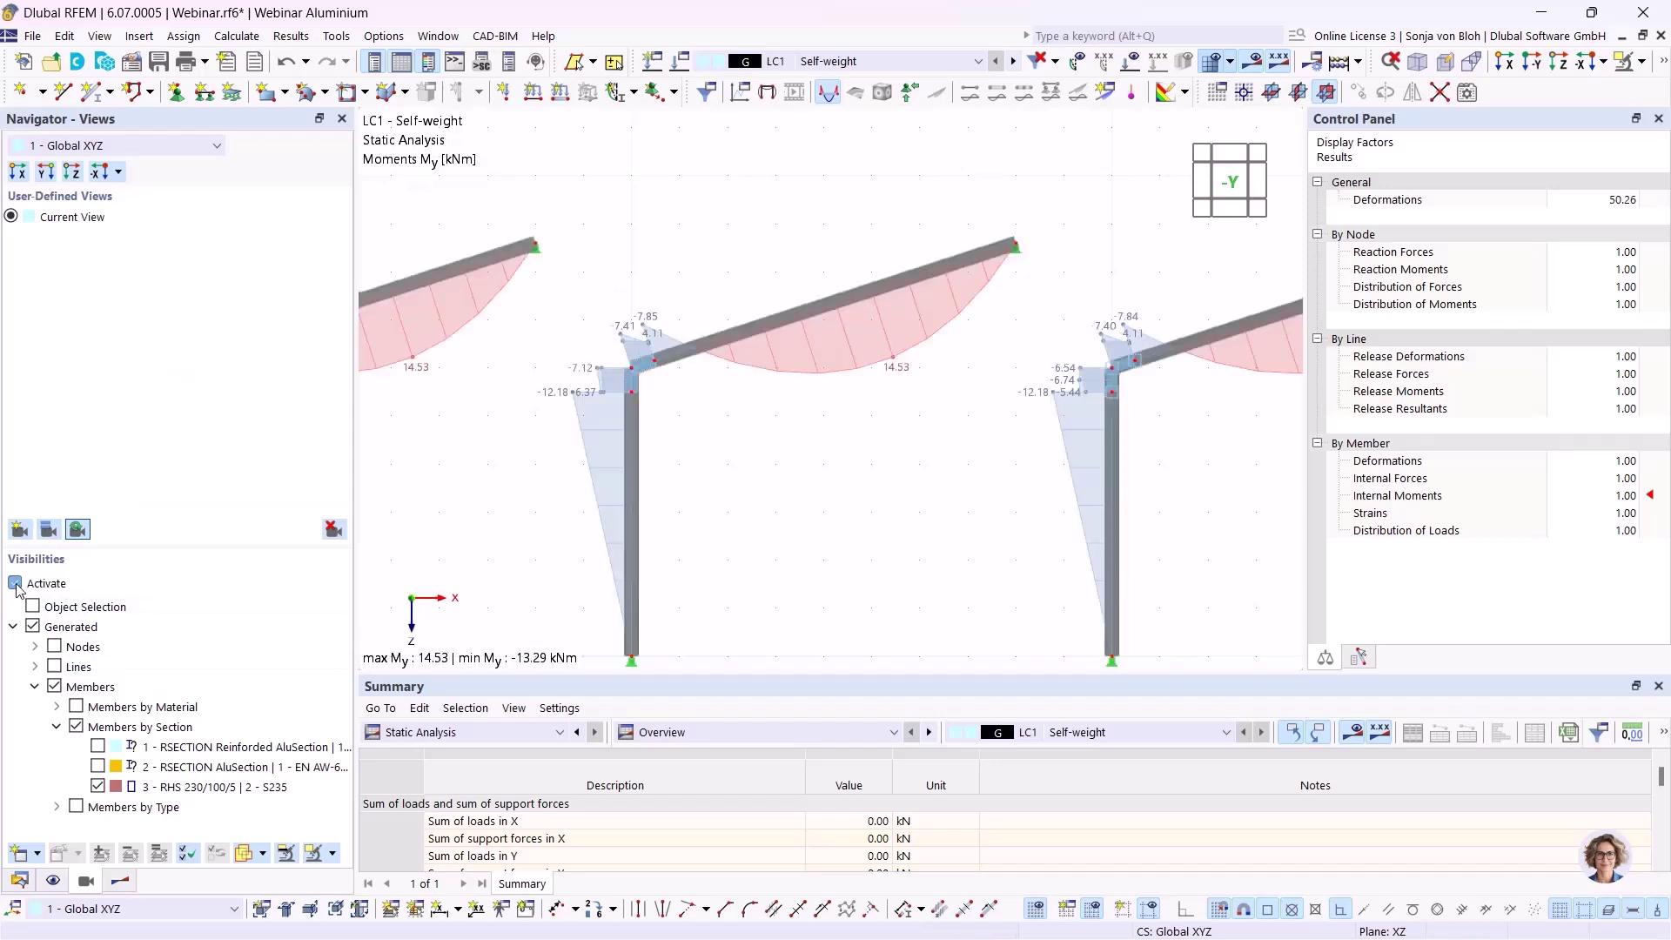
pyautogui.scroll(4, 631, 370)
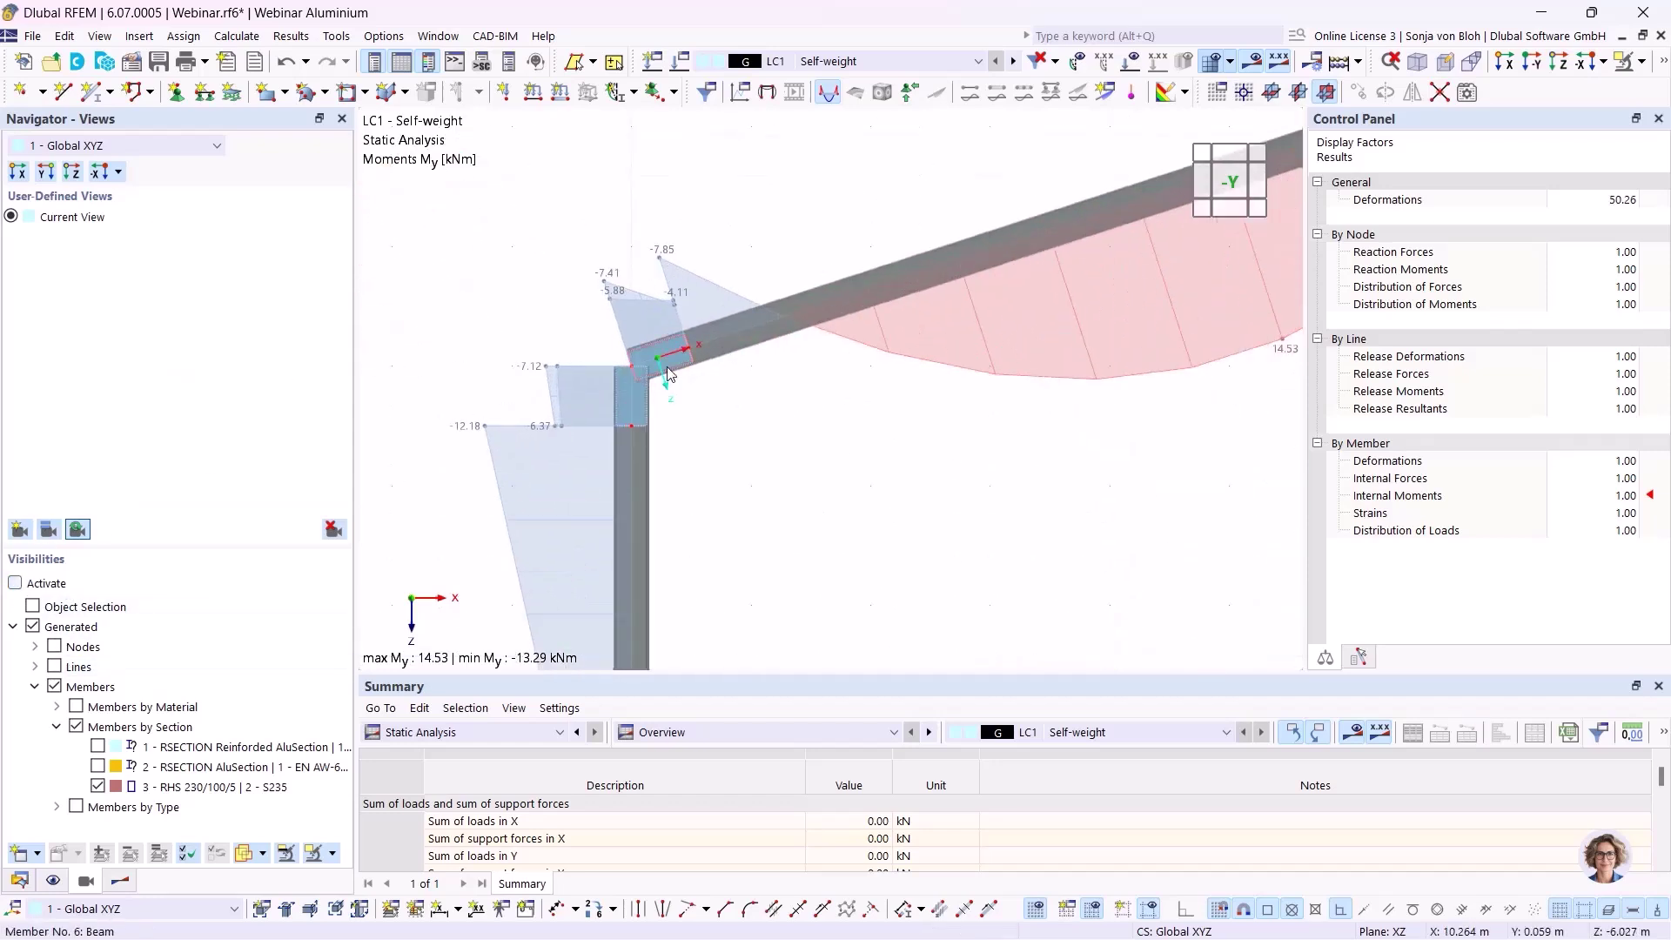
pyautogui.scroll(3, 617, 312)
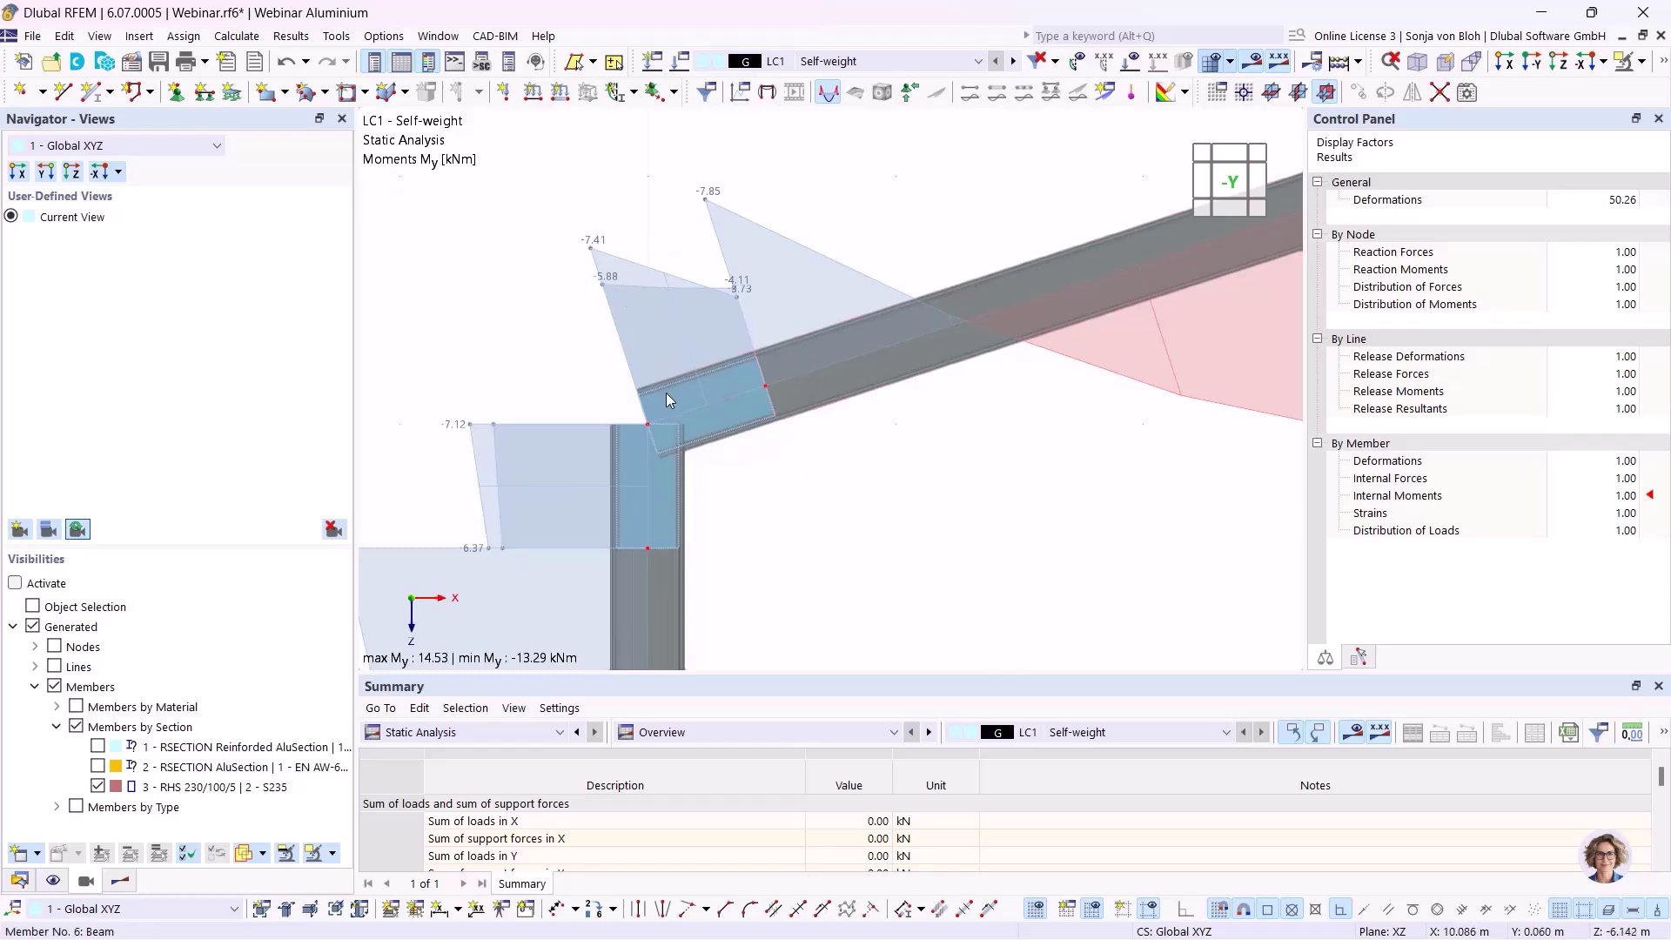
pyautogui.moveTo(665, 389)
pyautogui.scroll(-5, 827, 422)
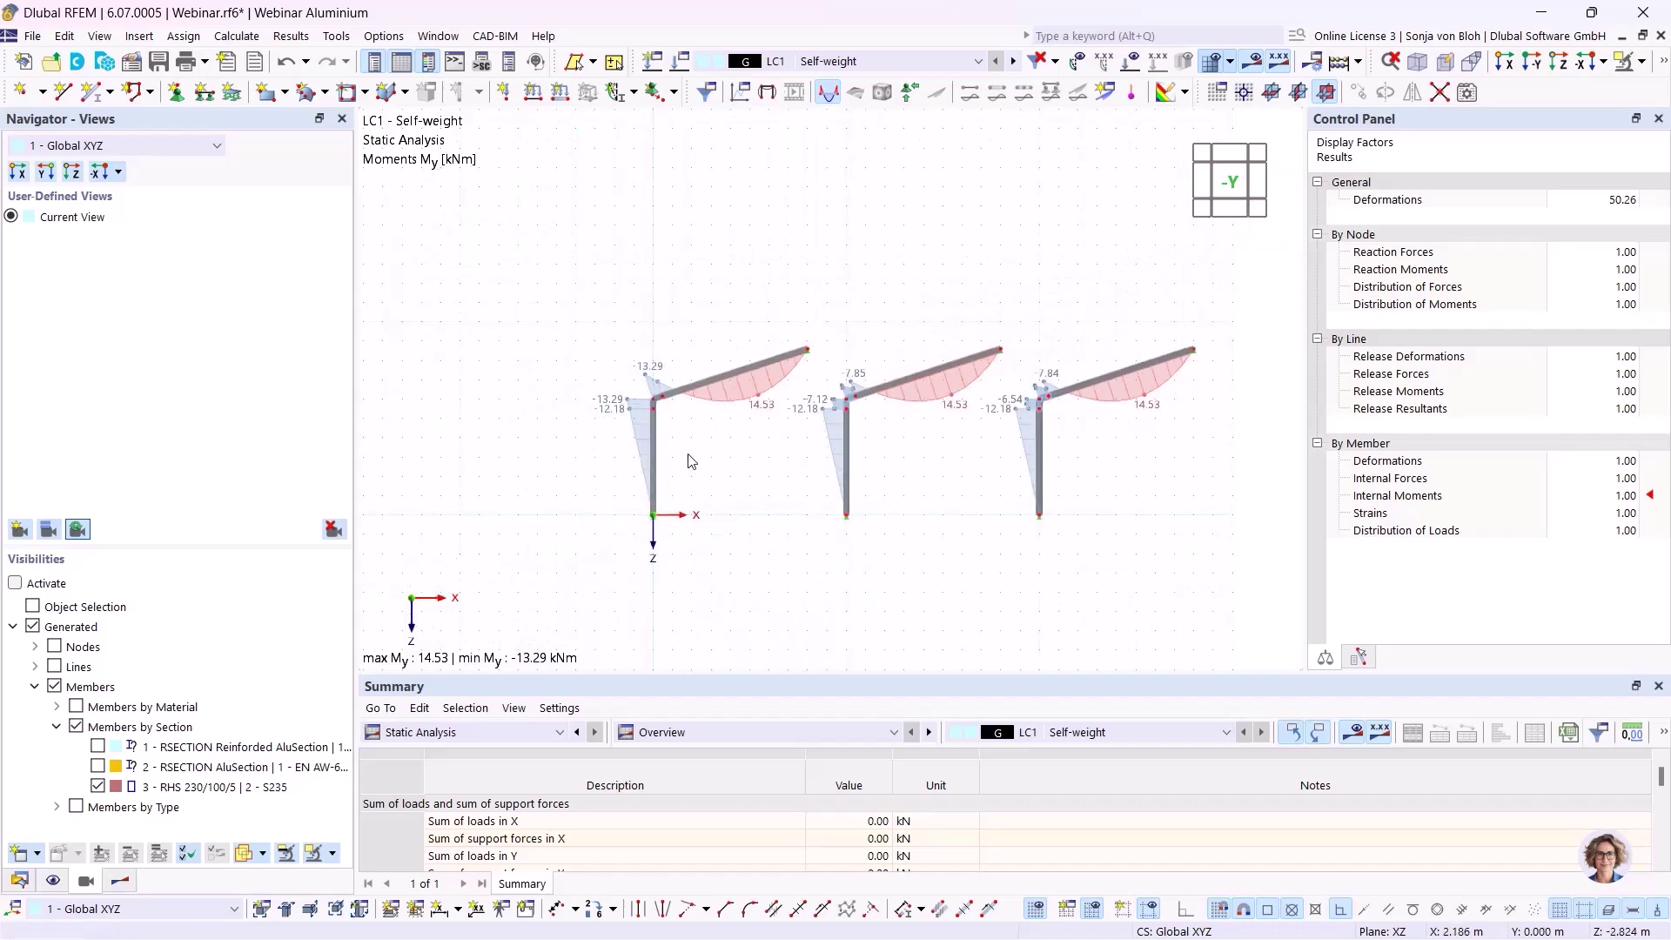
pyautogui.scroll(1, 690, 460)
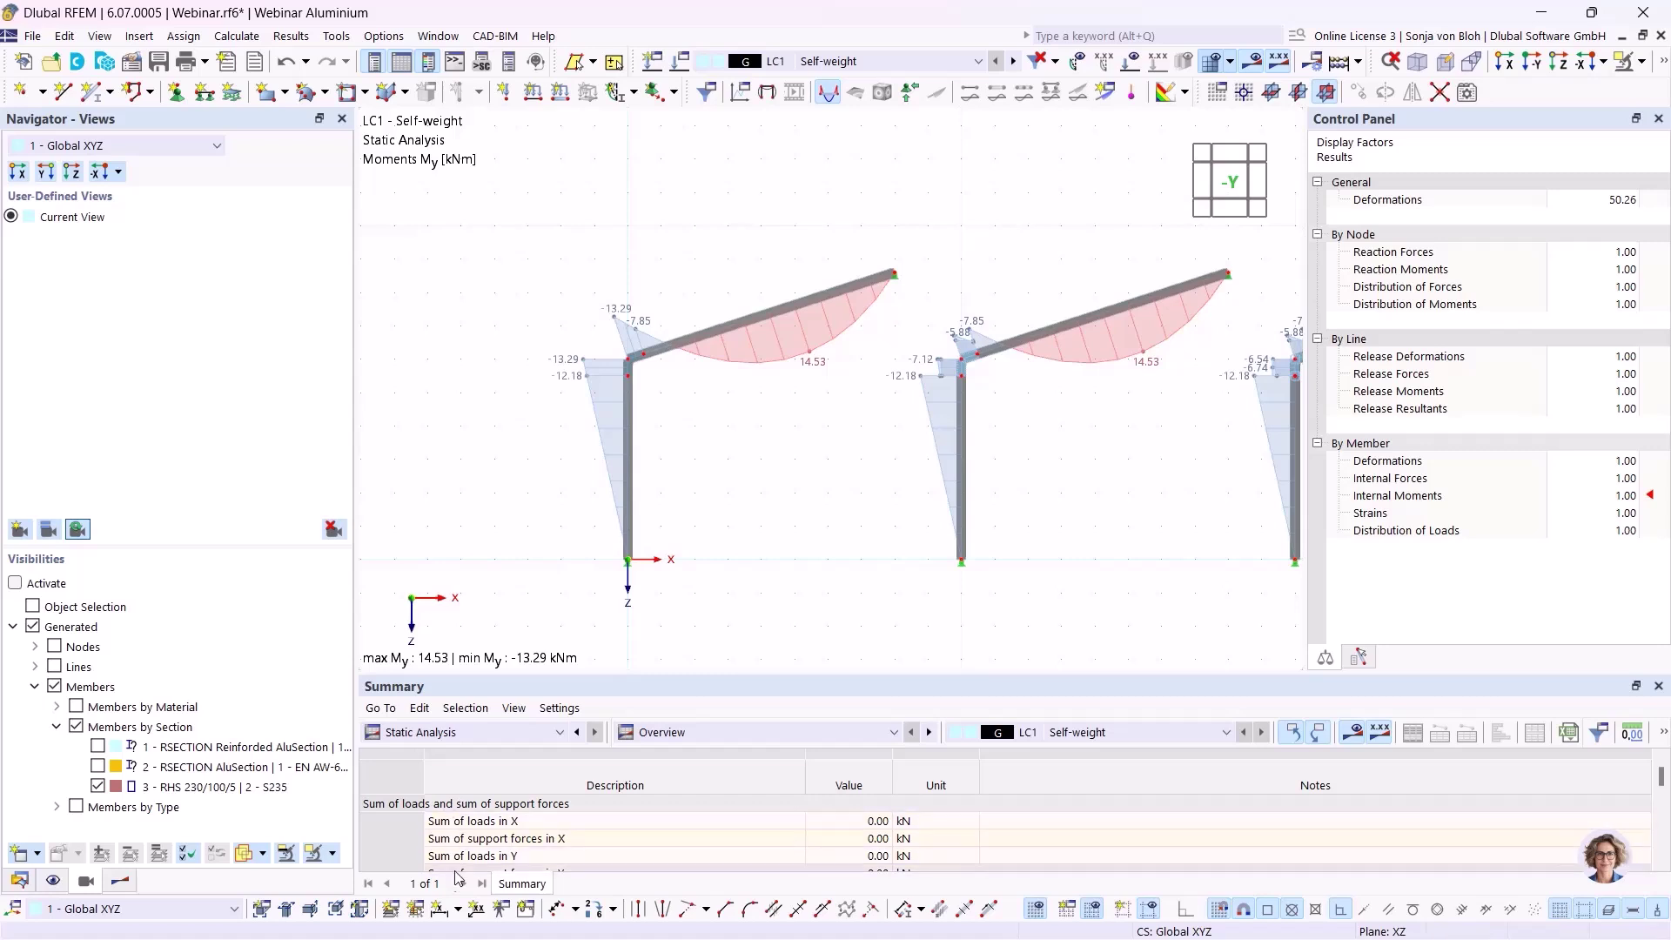
# Step: Place a linear length dimension in the second plane along the first frame's full rafter, offset about 2.97 m
pyautogui.click(440, 910)
pyautogui.scroll(3, 620, 373)
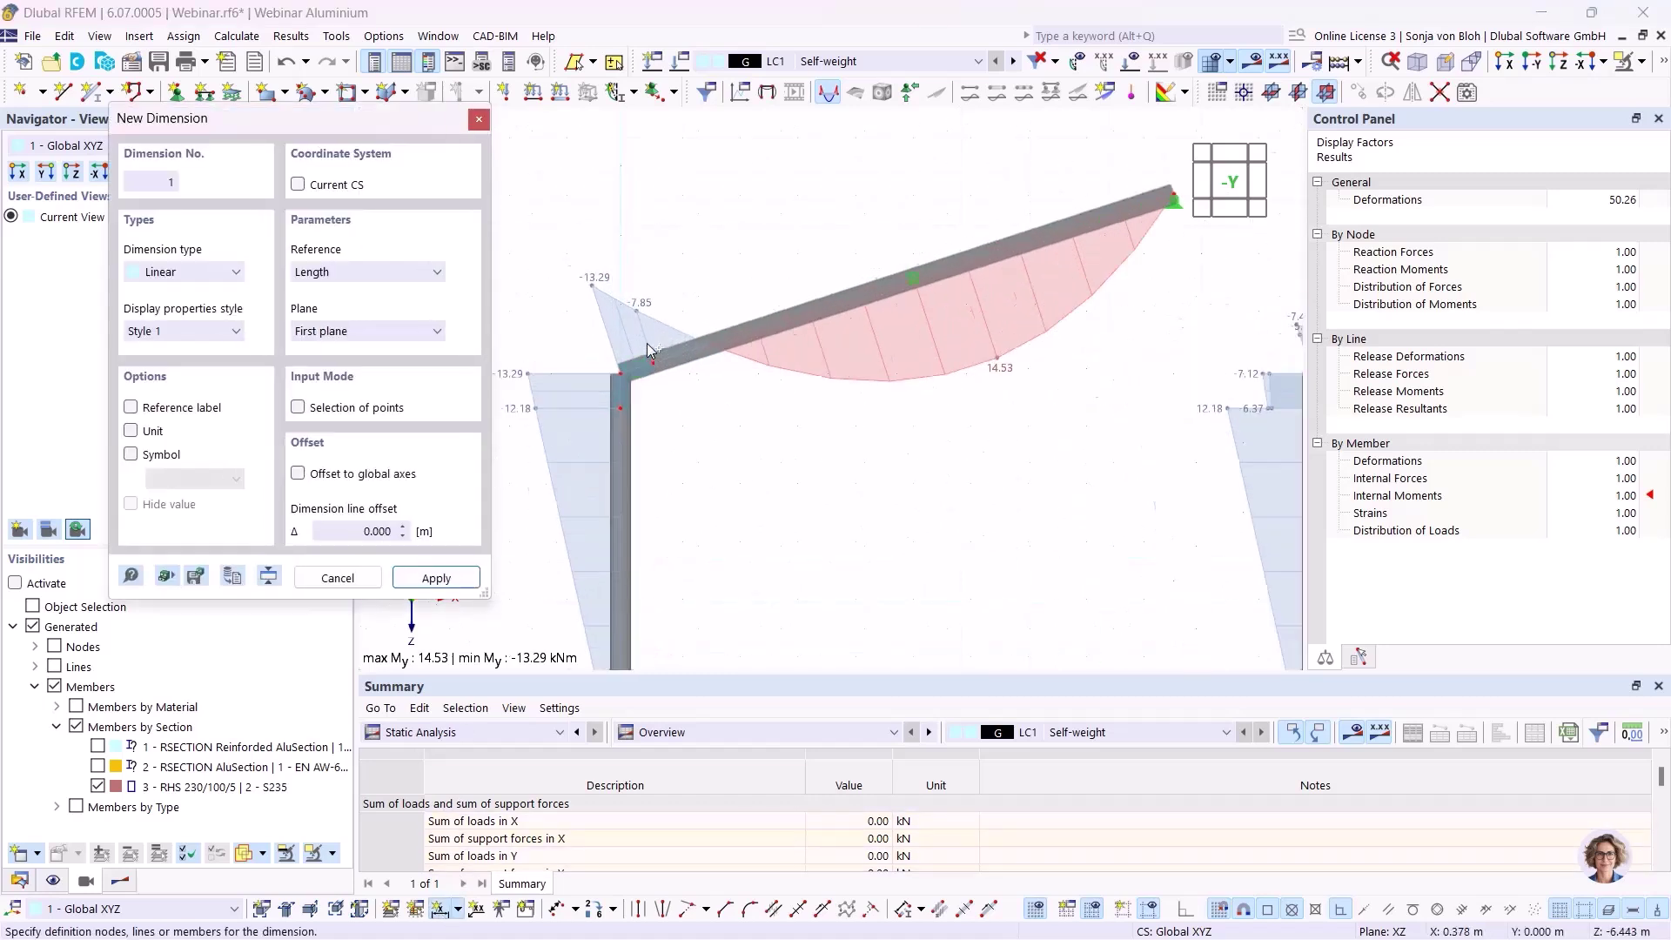
pyautogui.click(616, 382)
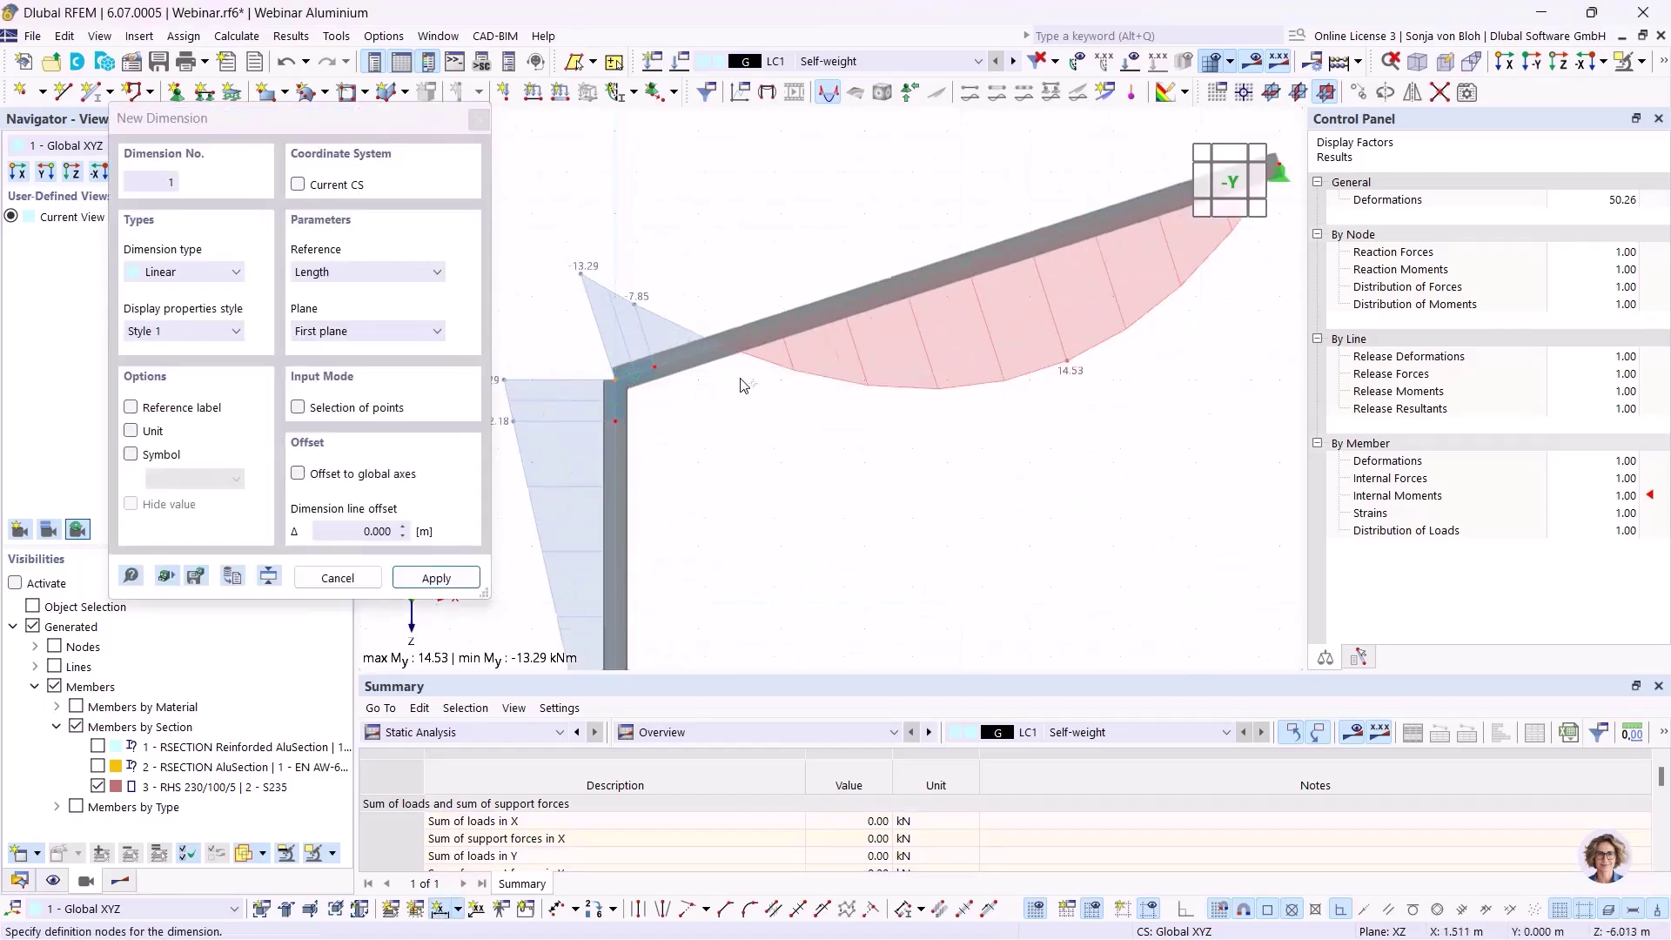
pyautogui.scroll(-3, 738, 380)
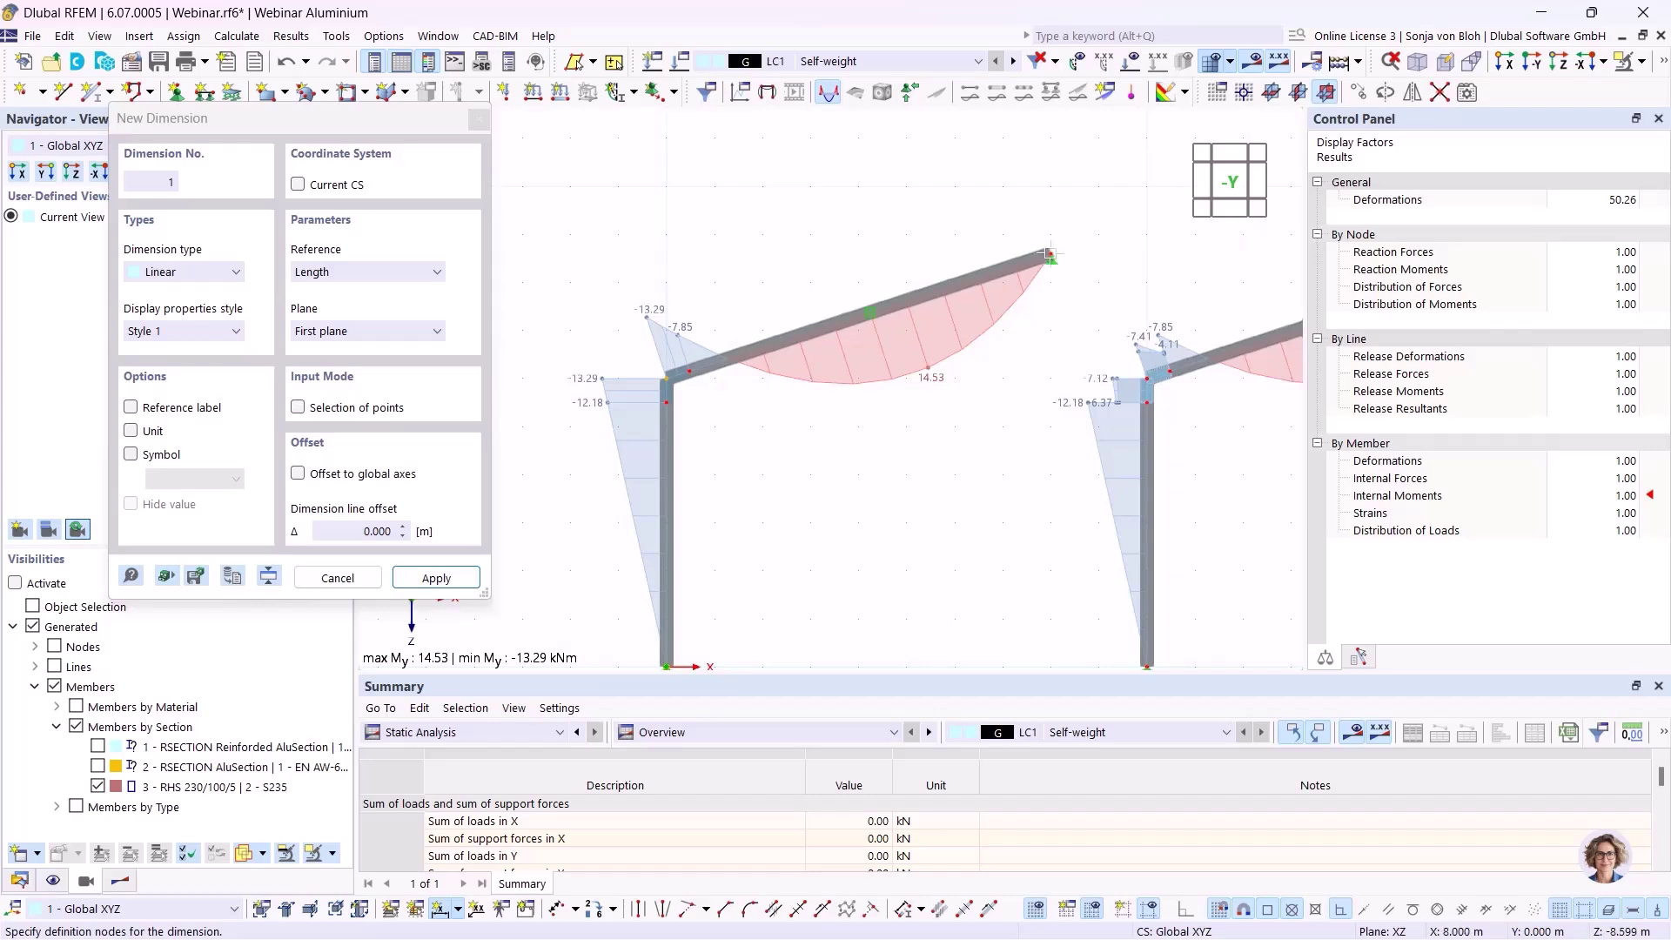
pyautogui.click(378, 332)
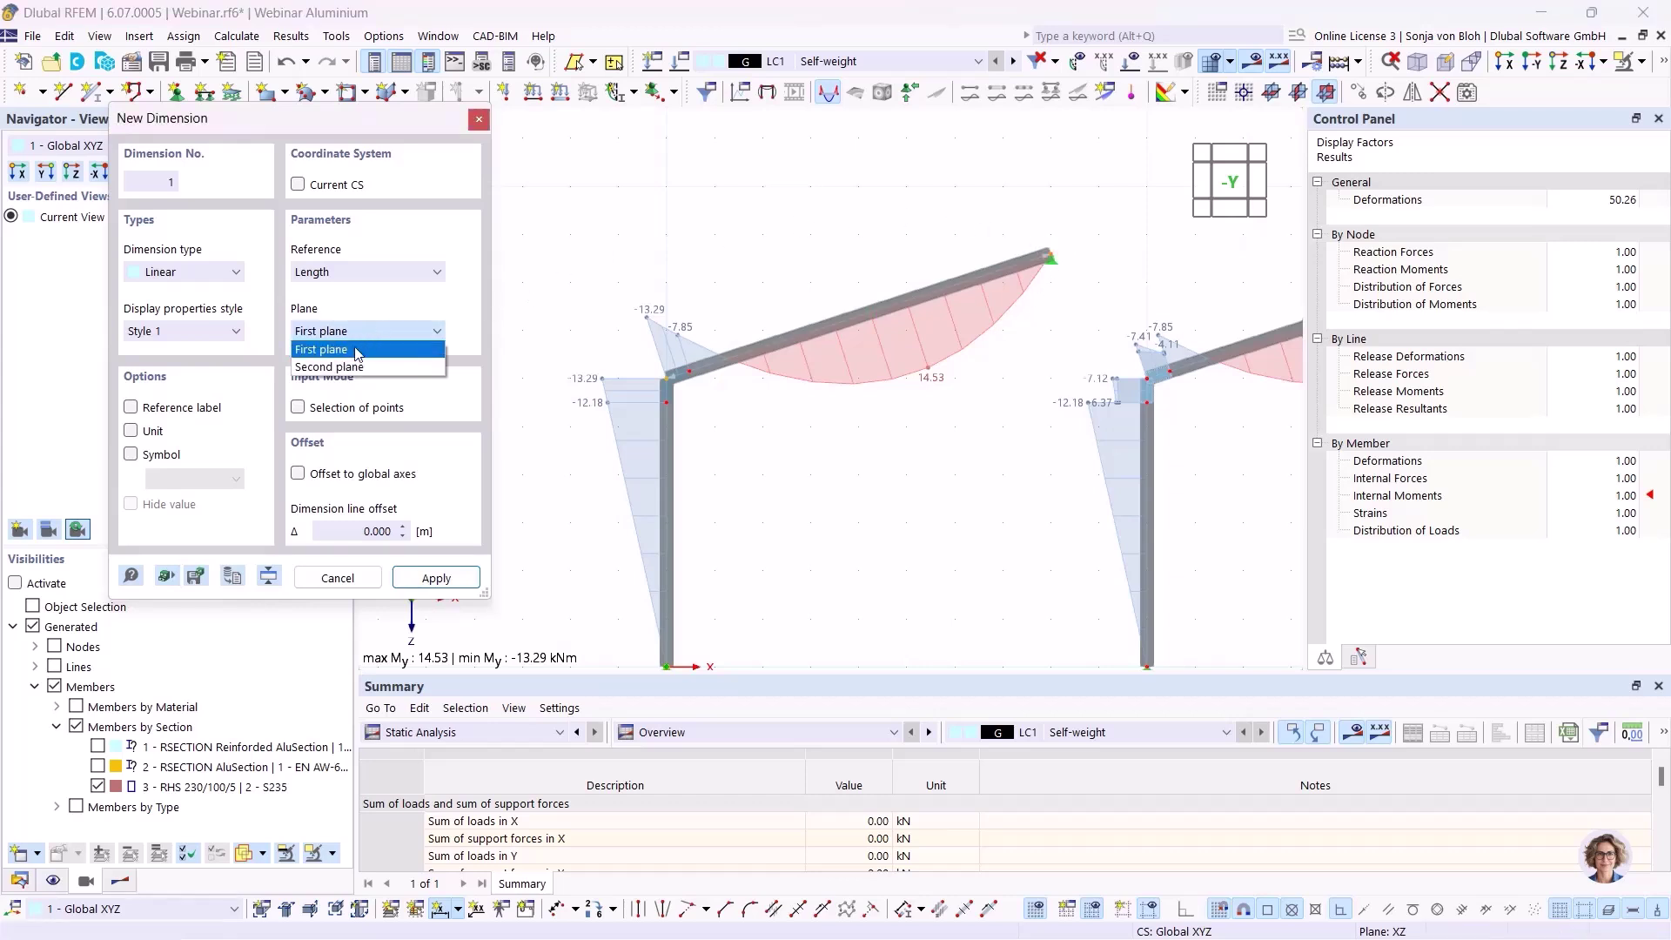
pyautogui.click(351, 365)
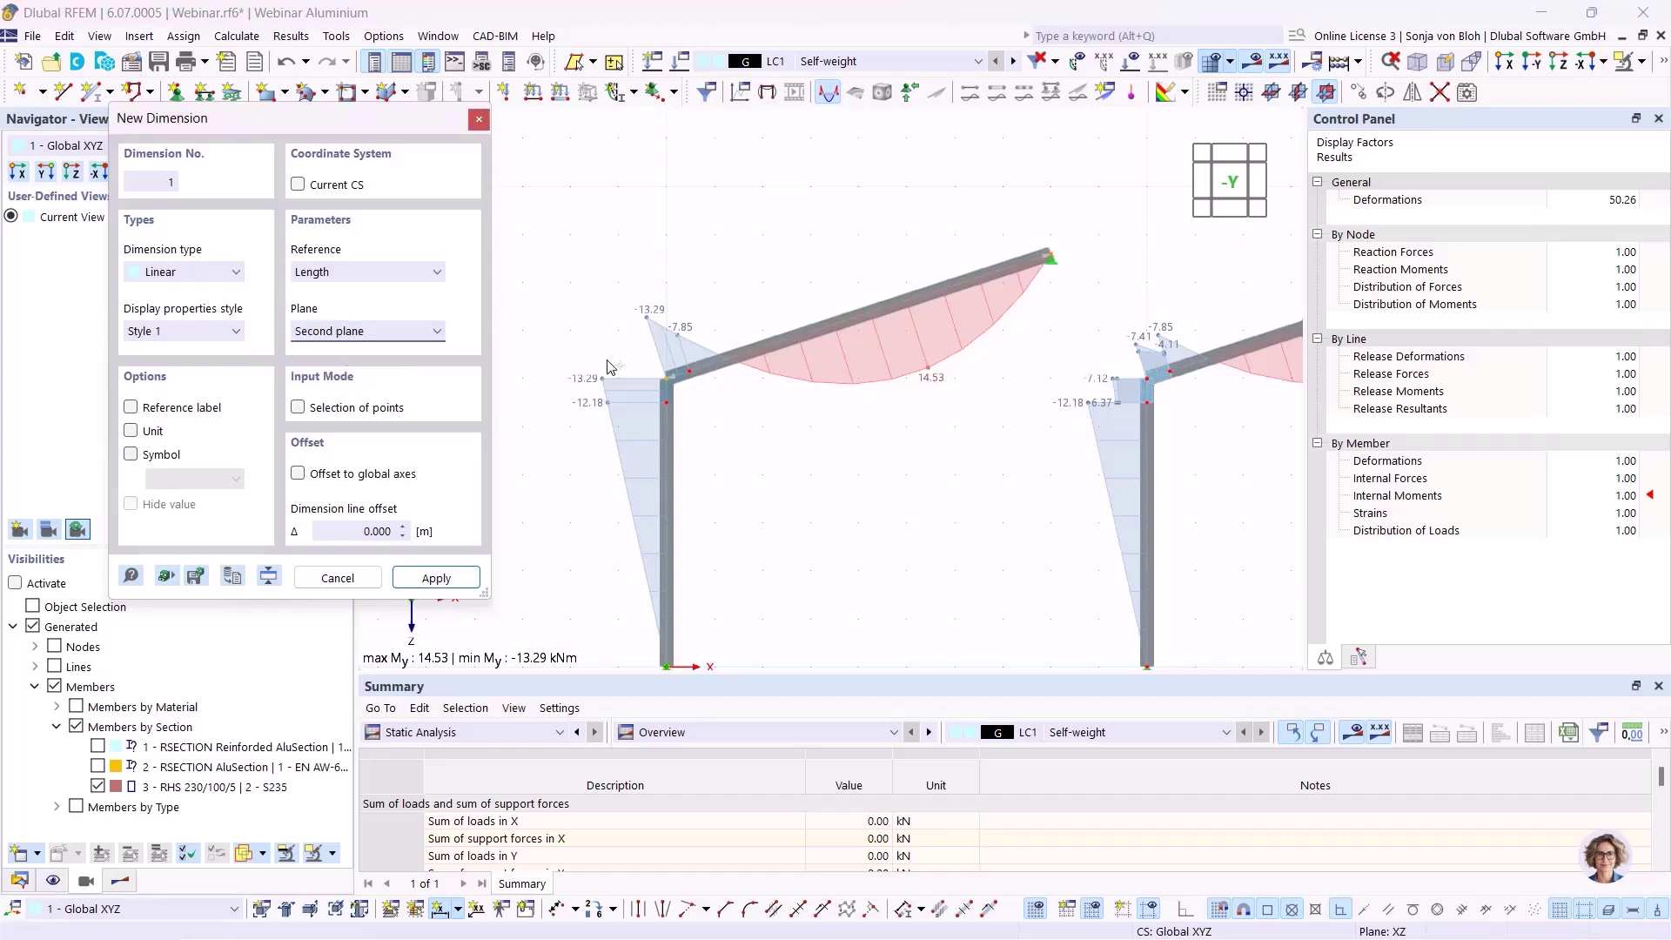
pyautogui.click(631, 246)
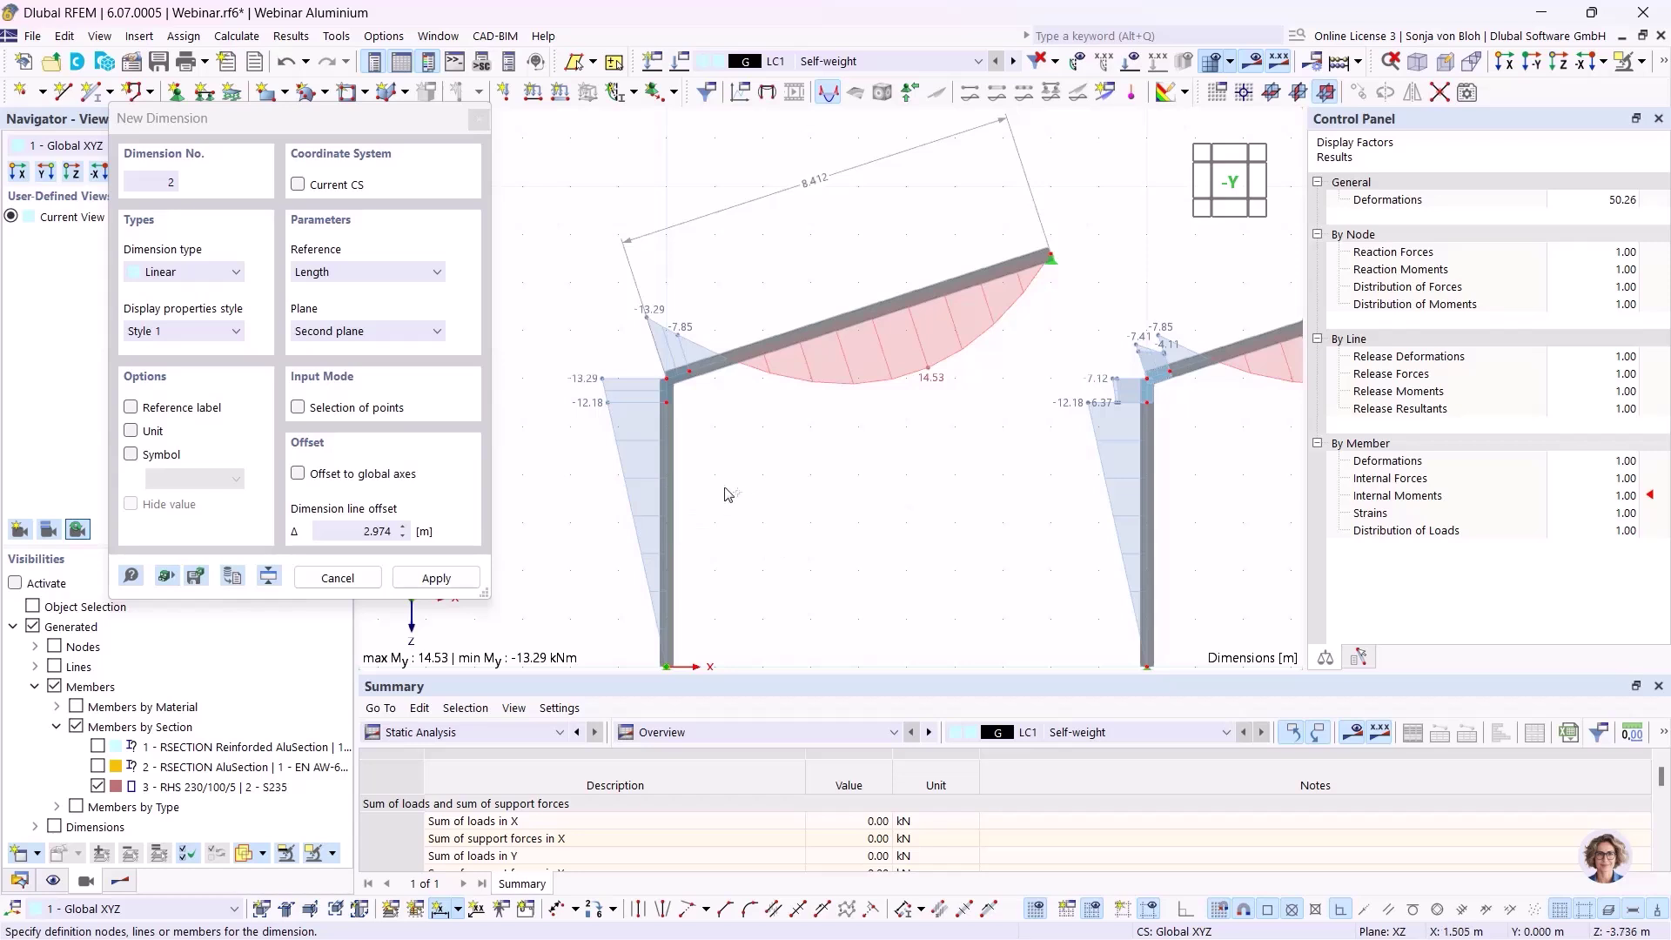
pyautogui.press('Escape')
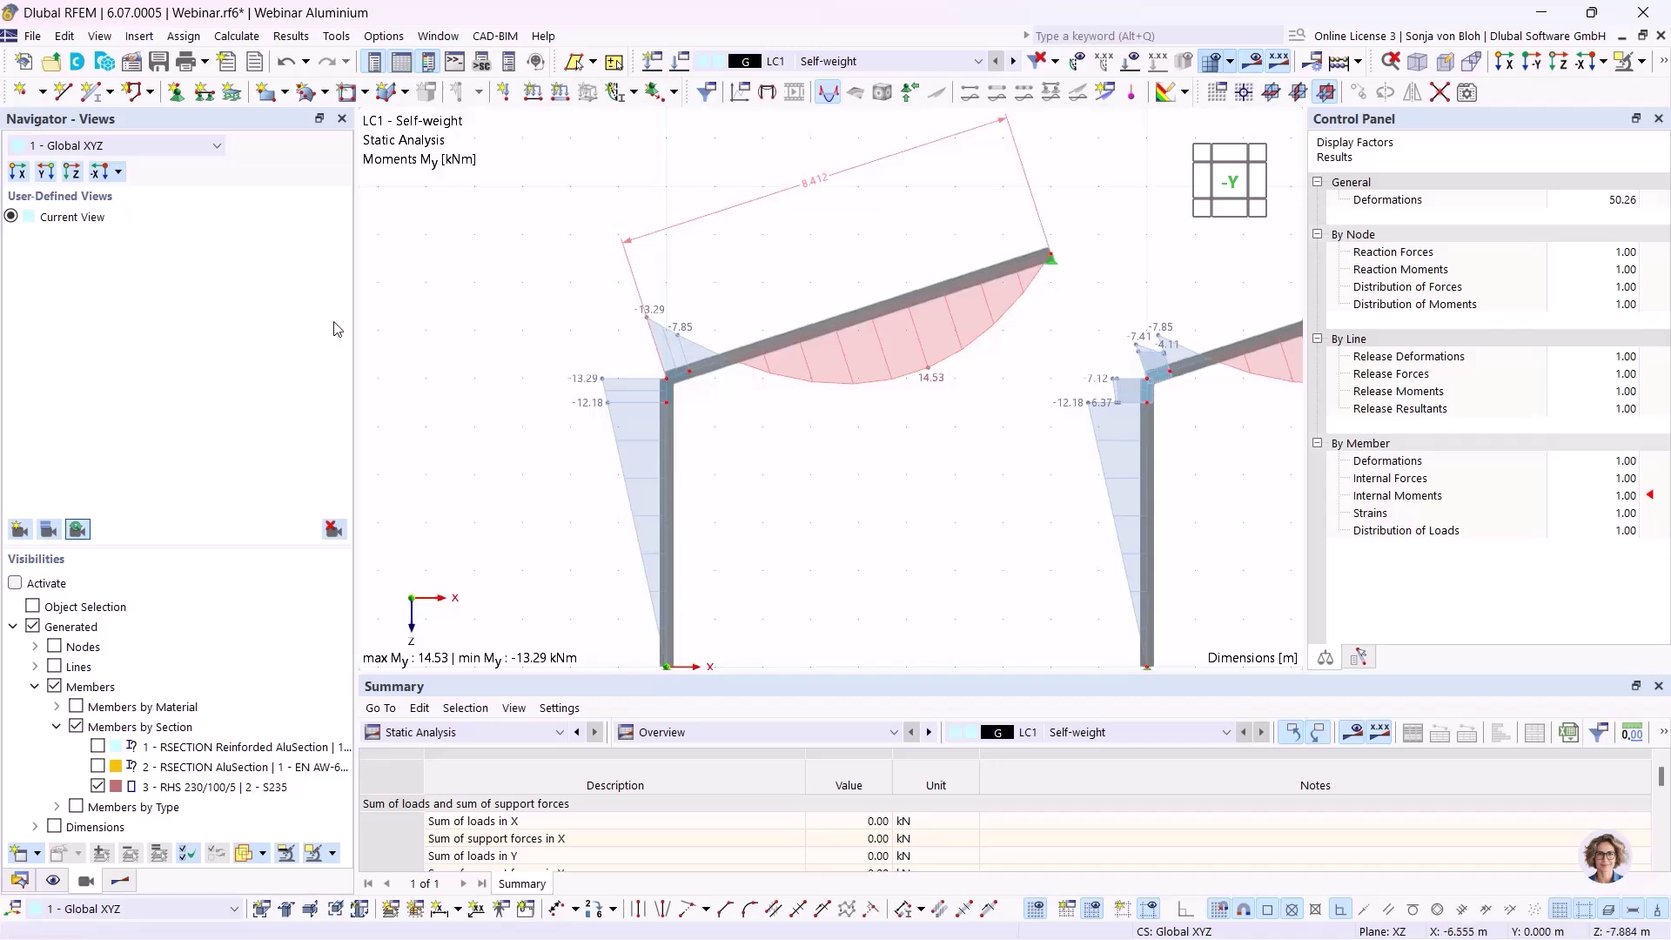
# Step: Enable results on members for dimensions and display the global deformations |u|
pyautogui.click(122, 882)
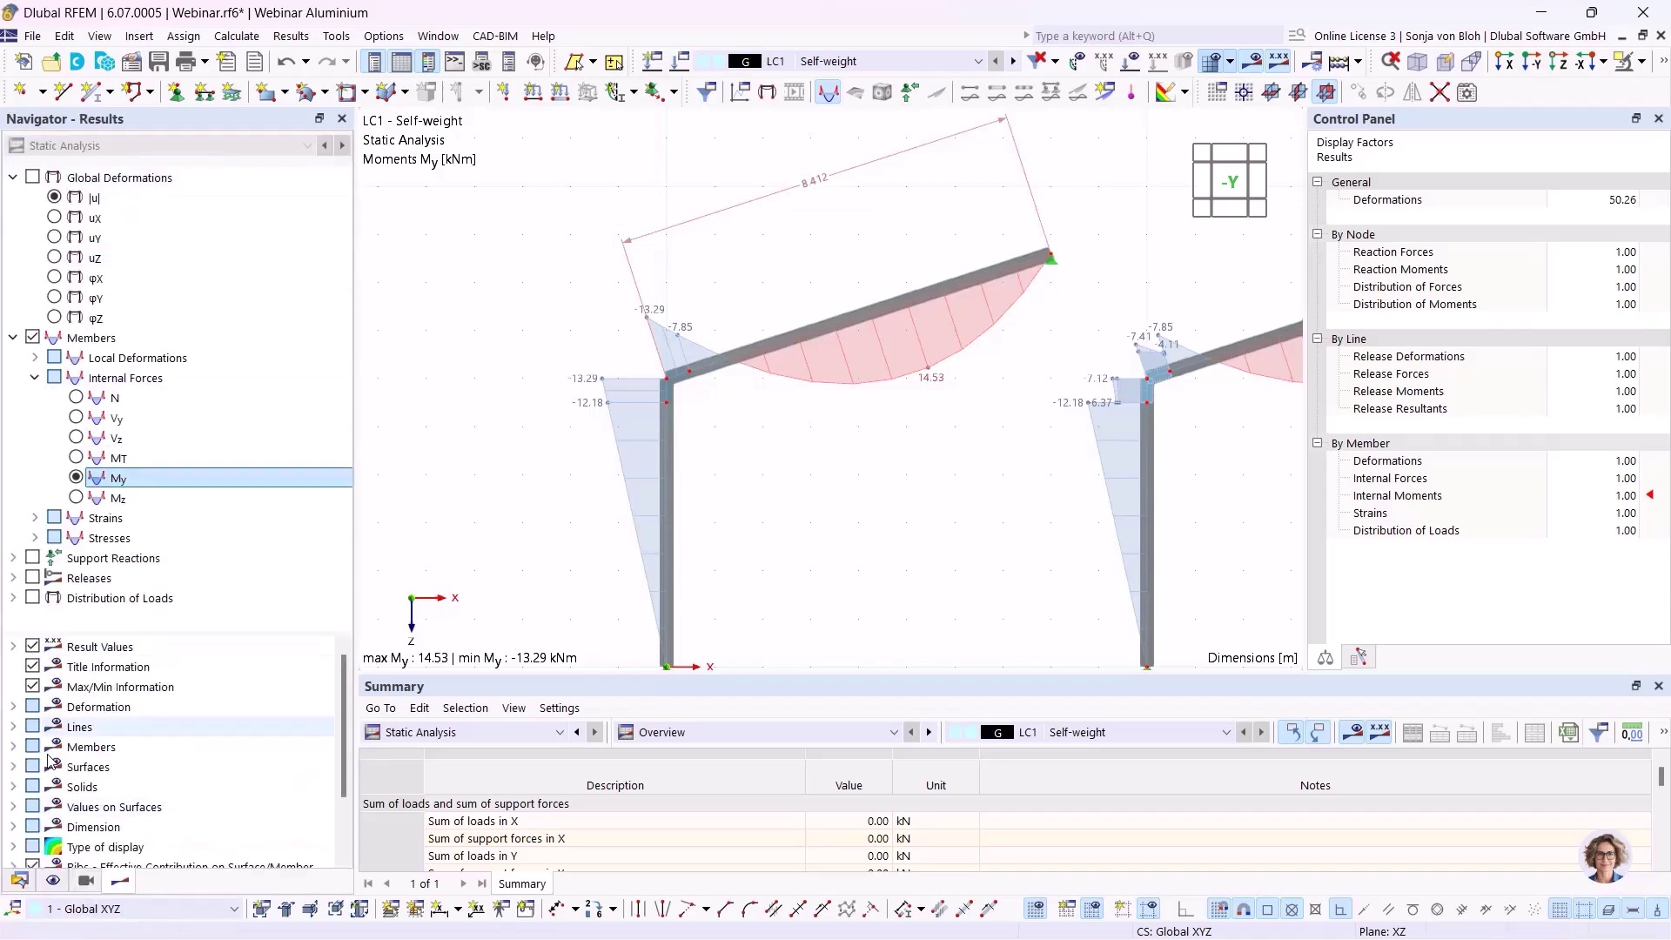
pyautogui.click(12, 827)
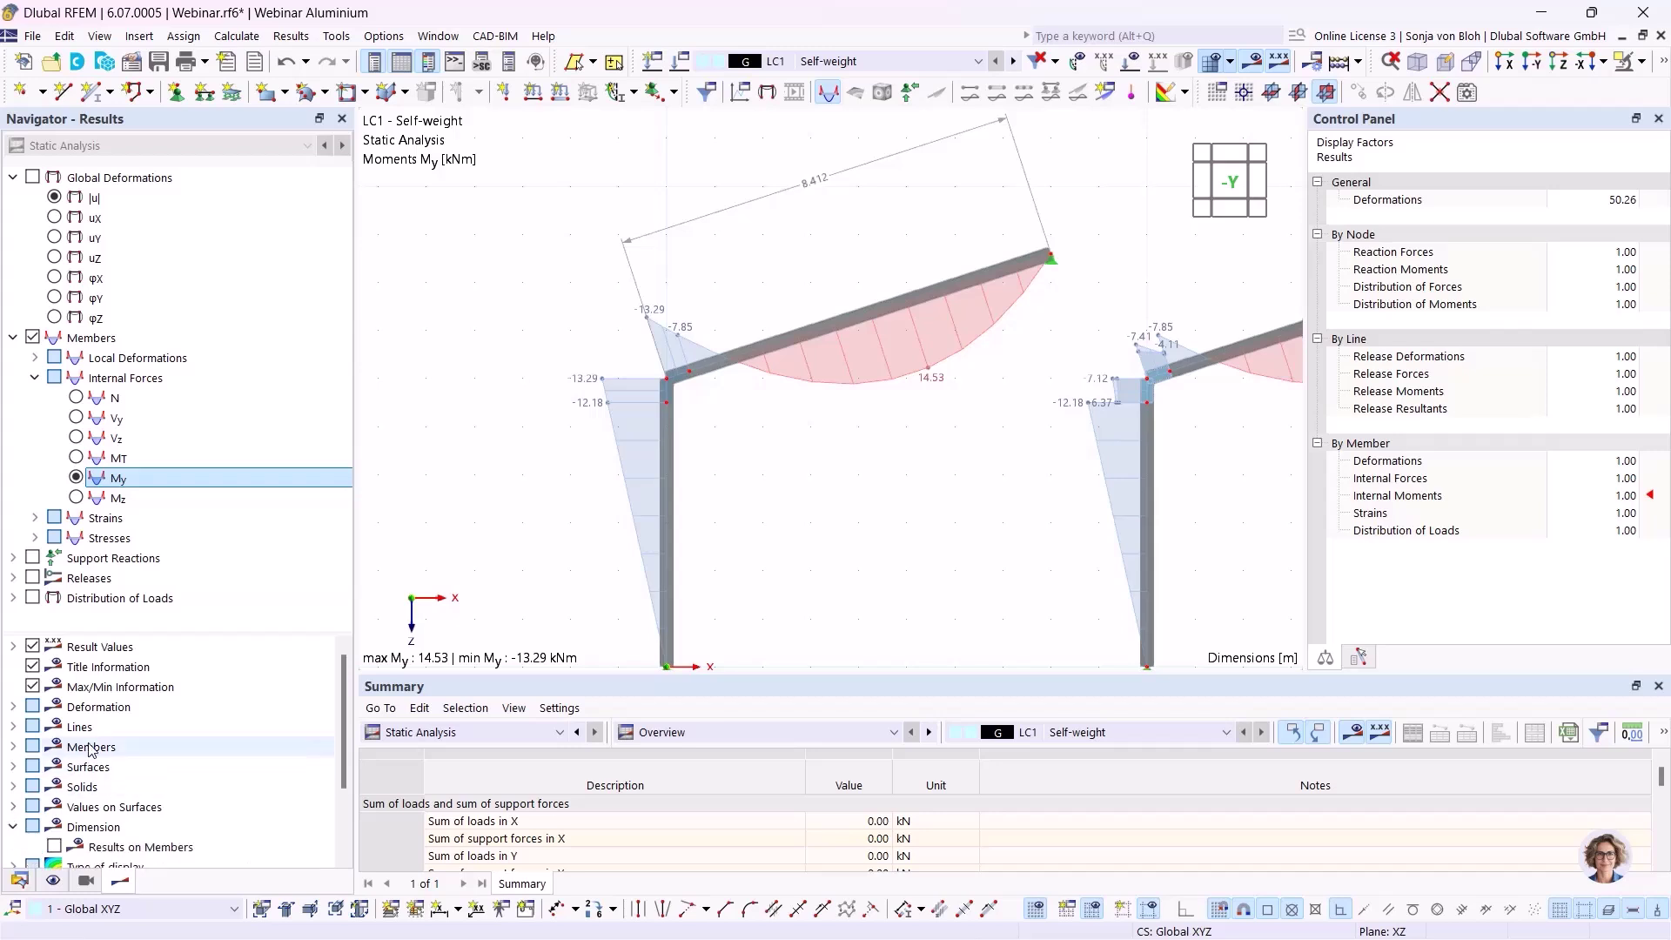
pyautogui.scroll(-2, 34, 801)
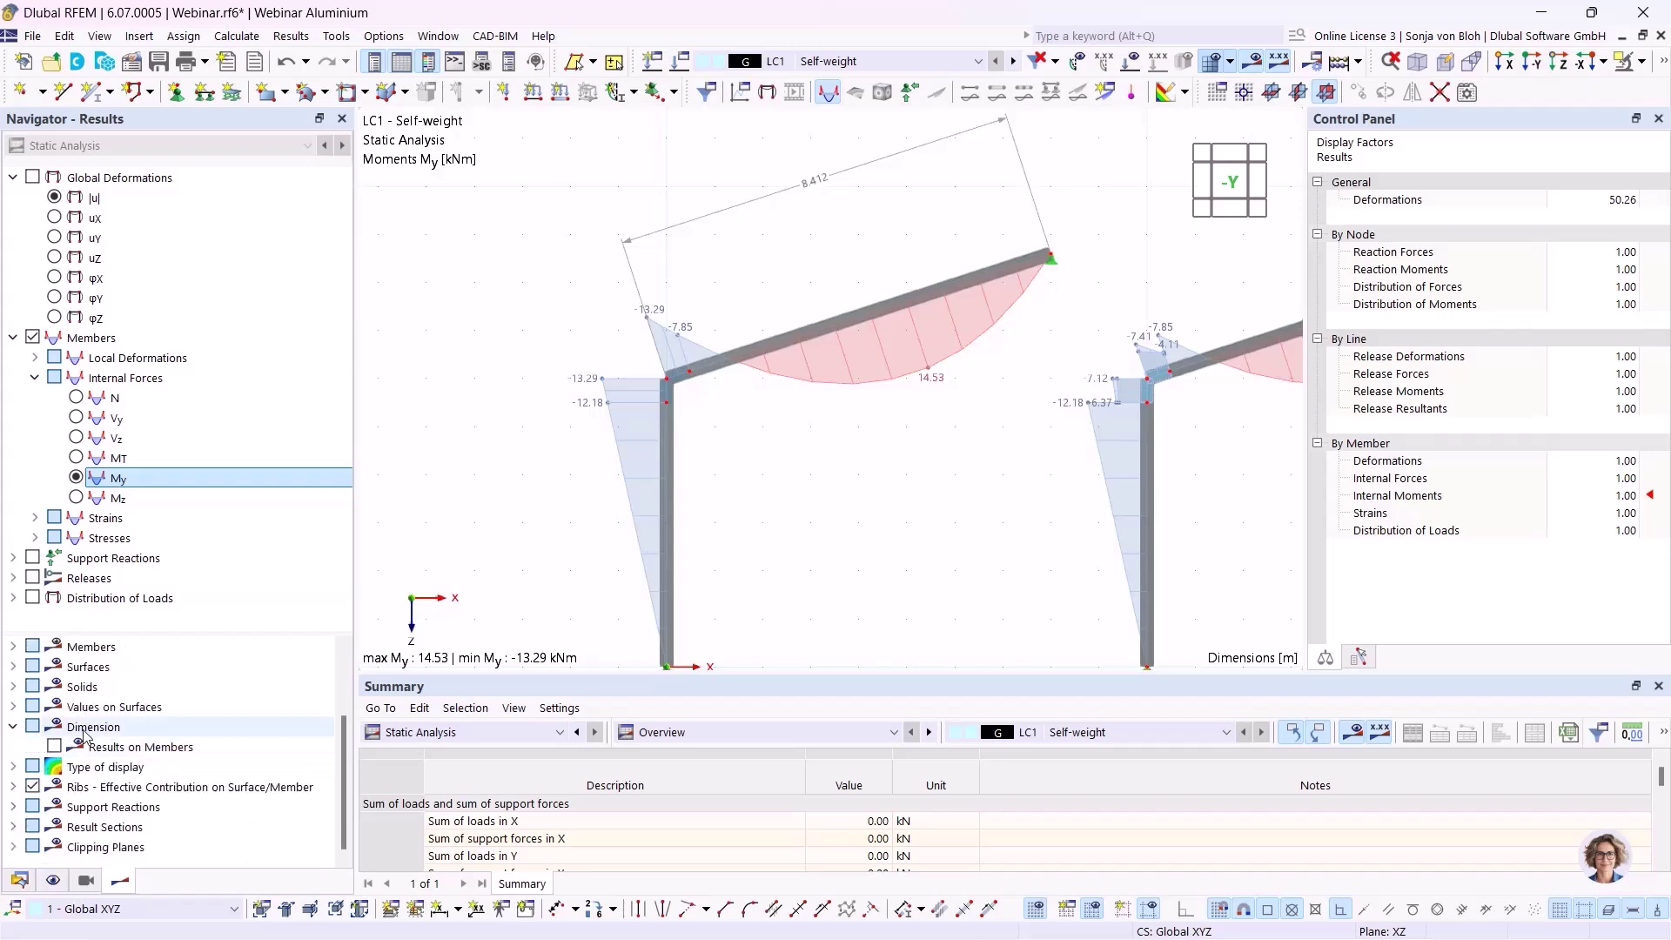
pyautogui.click(54, 747)
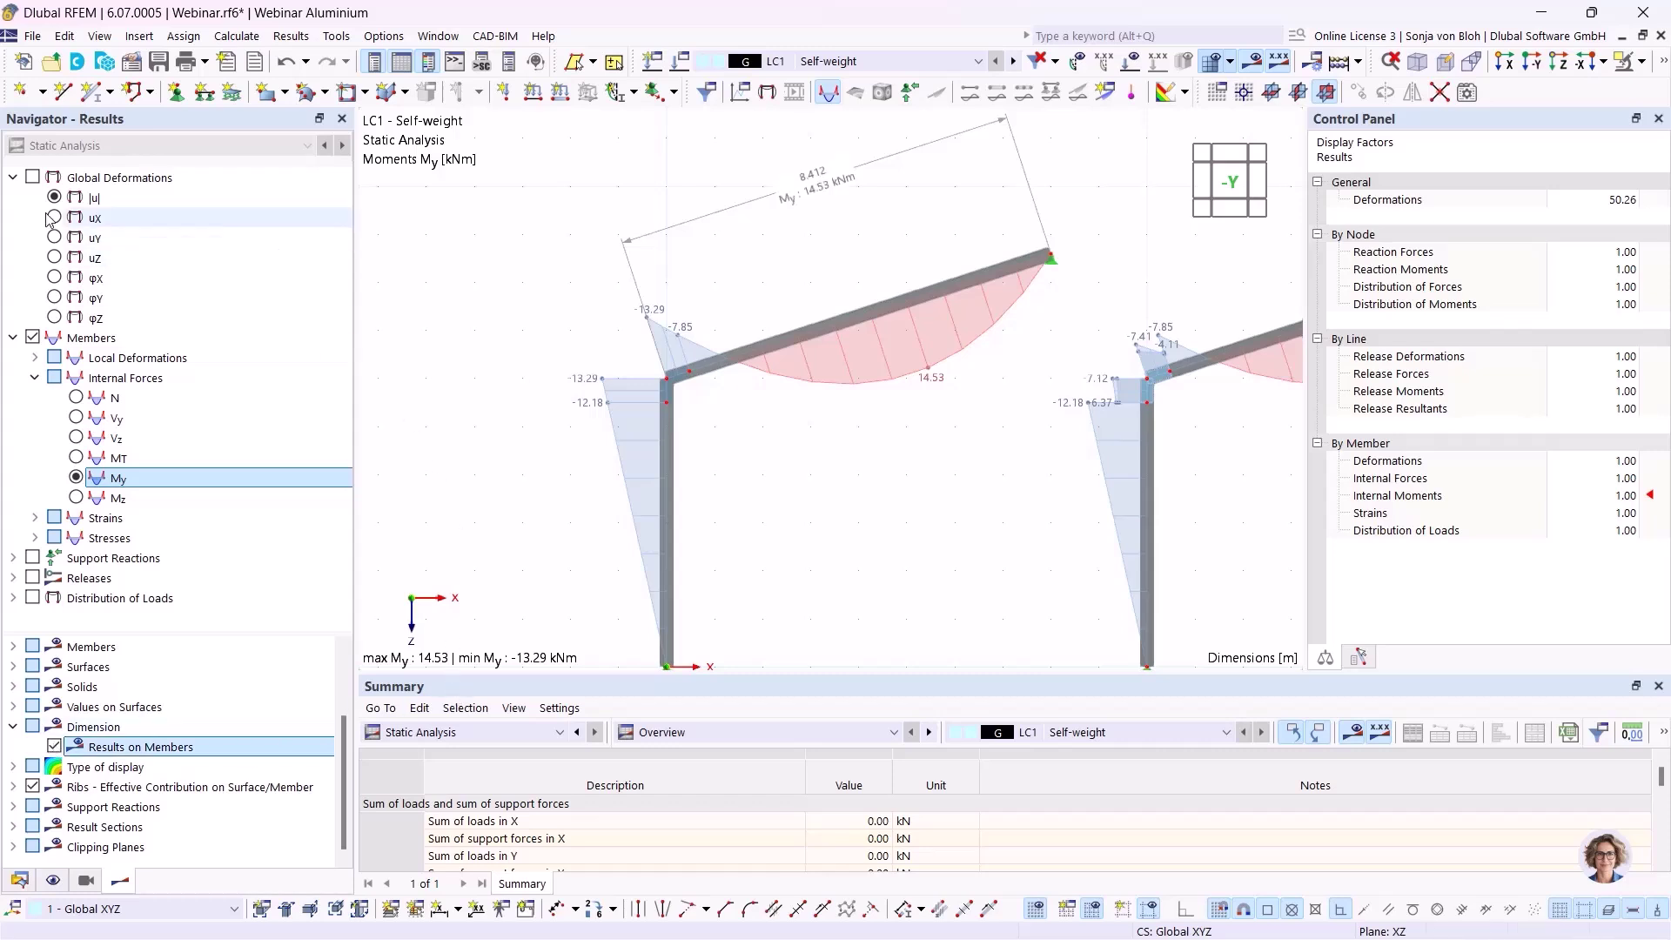
pyautogui.click(33, 177)
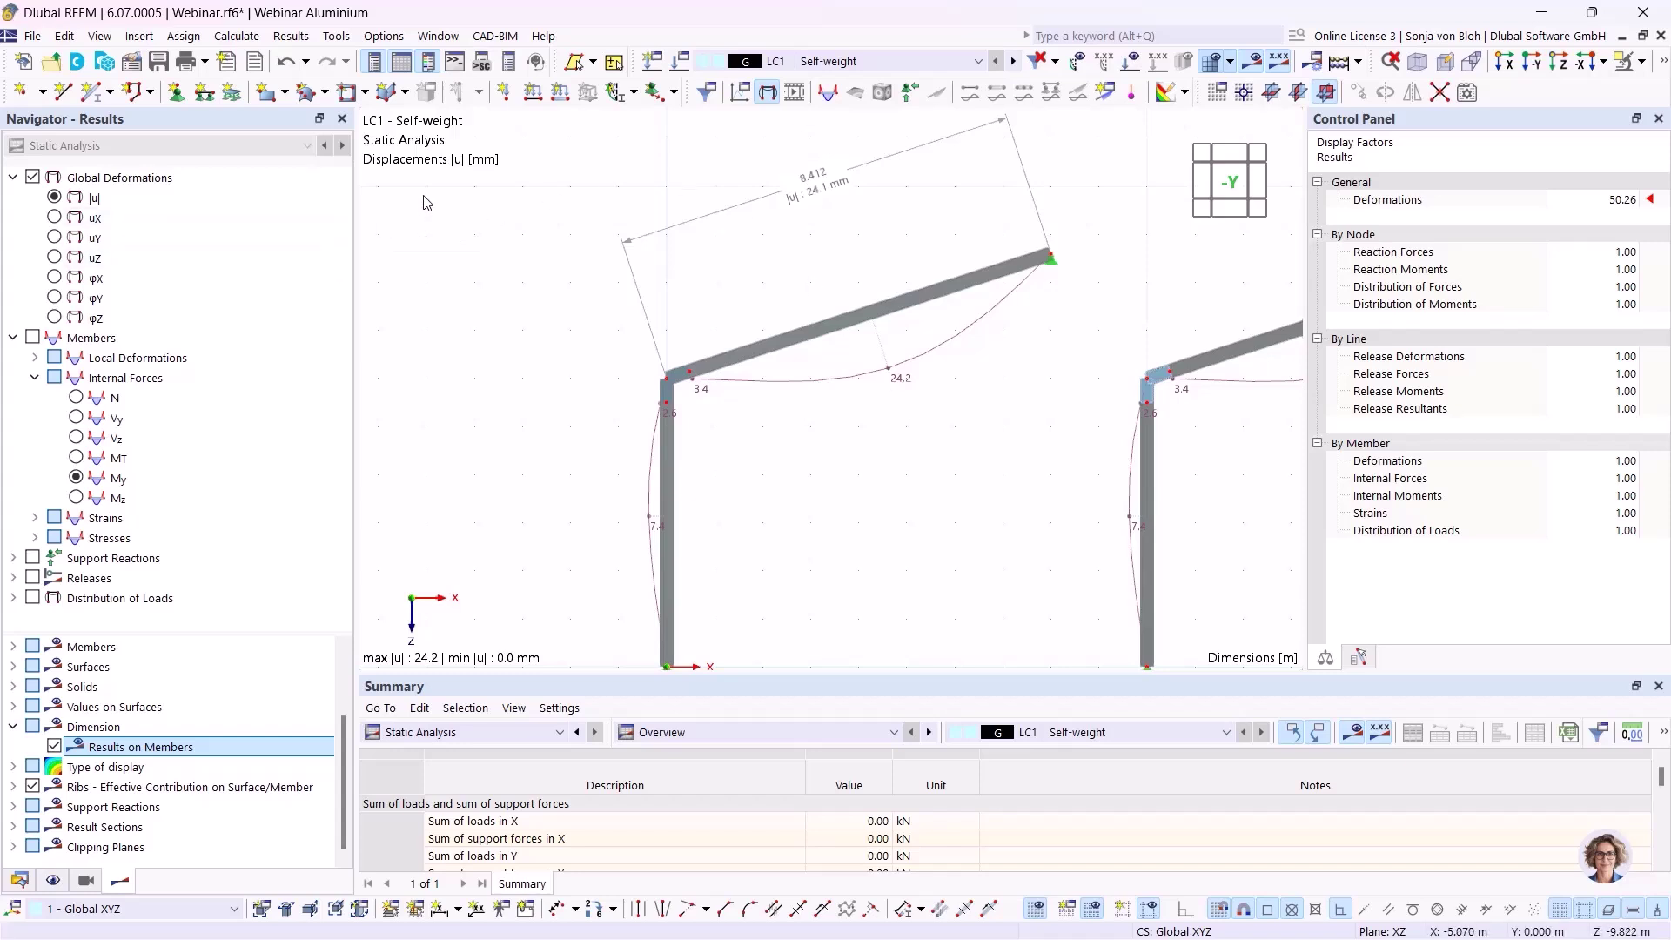
# Step: Place a linear length dimension in the second plane along the first frame's rafter, excluding the reinforced corner, offset about 1.72 m
pyautogui.click(439, 908)
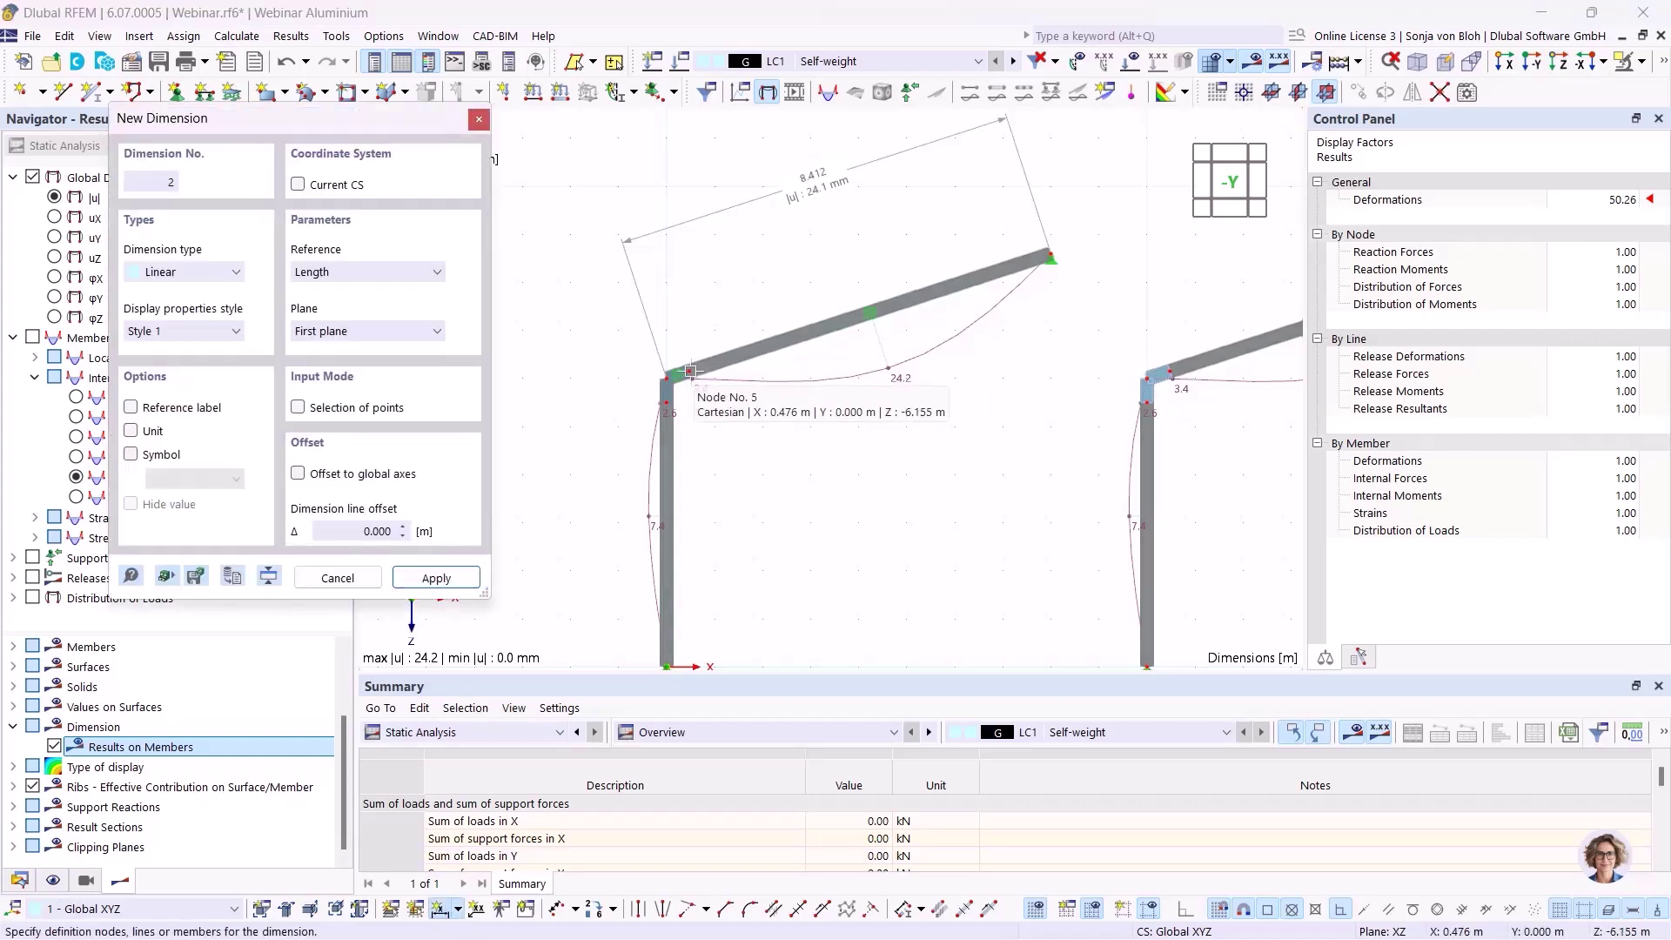
pyautogui.scroll(2, 696, 373)
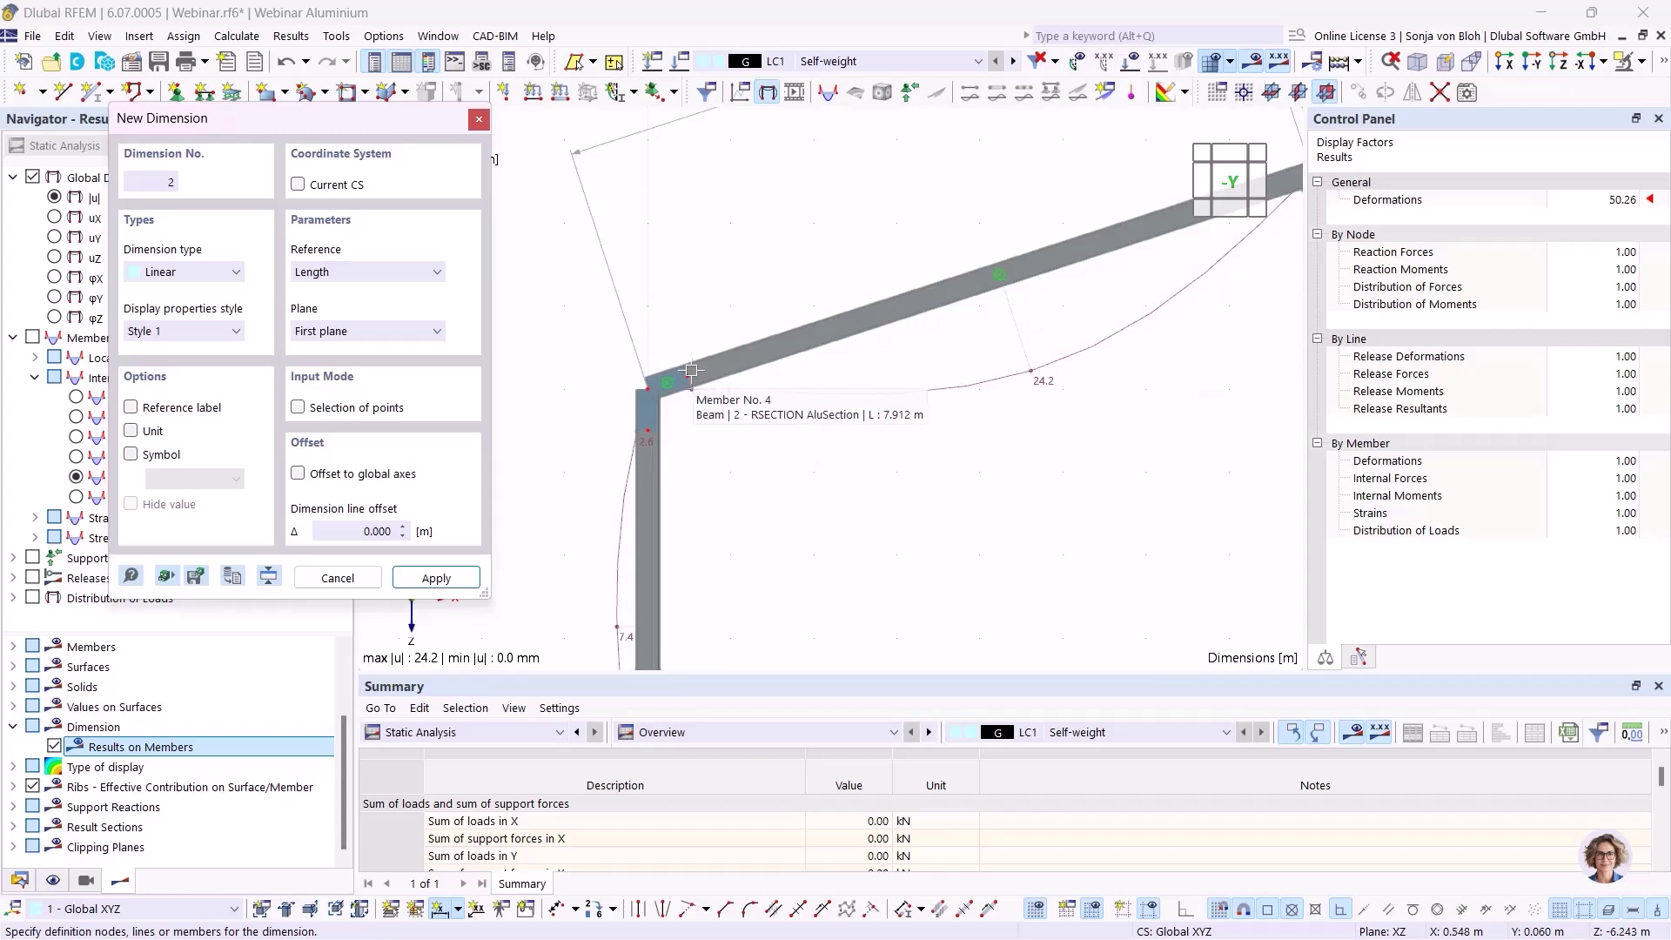
pyautogui.click(689, 379)
pyautogui.scroll(-2, 709, 378)
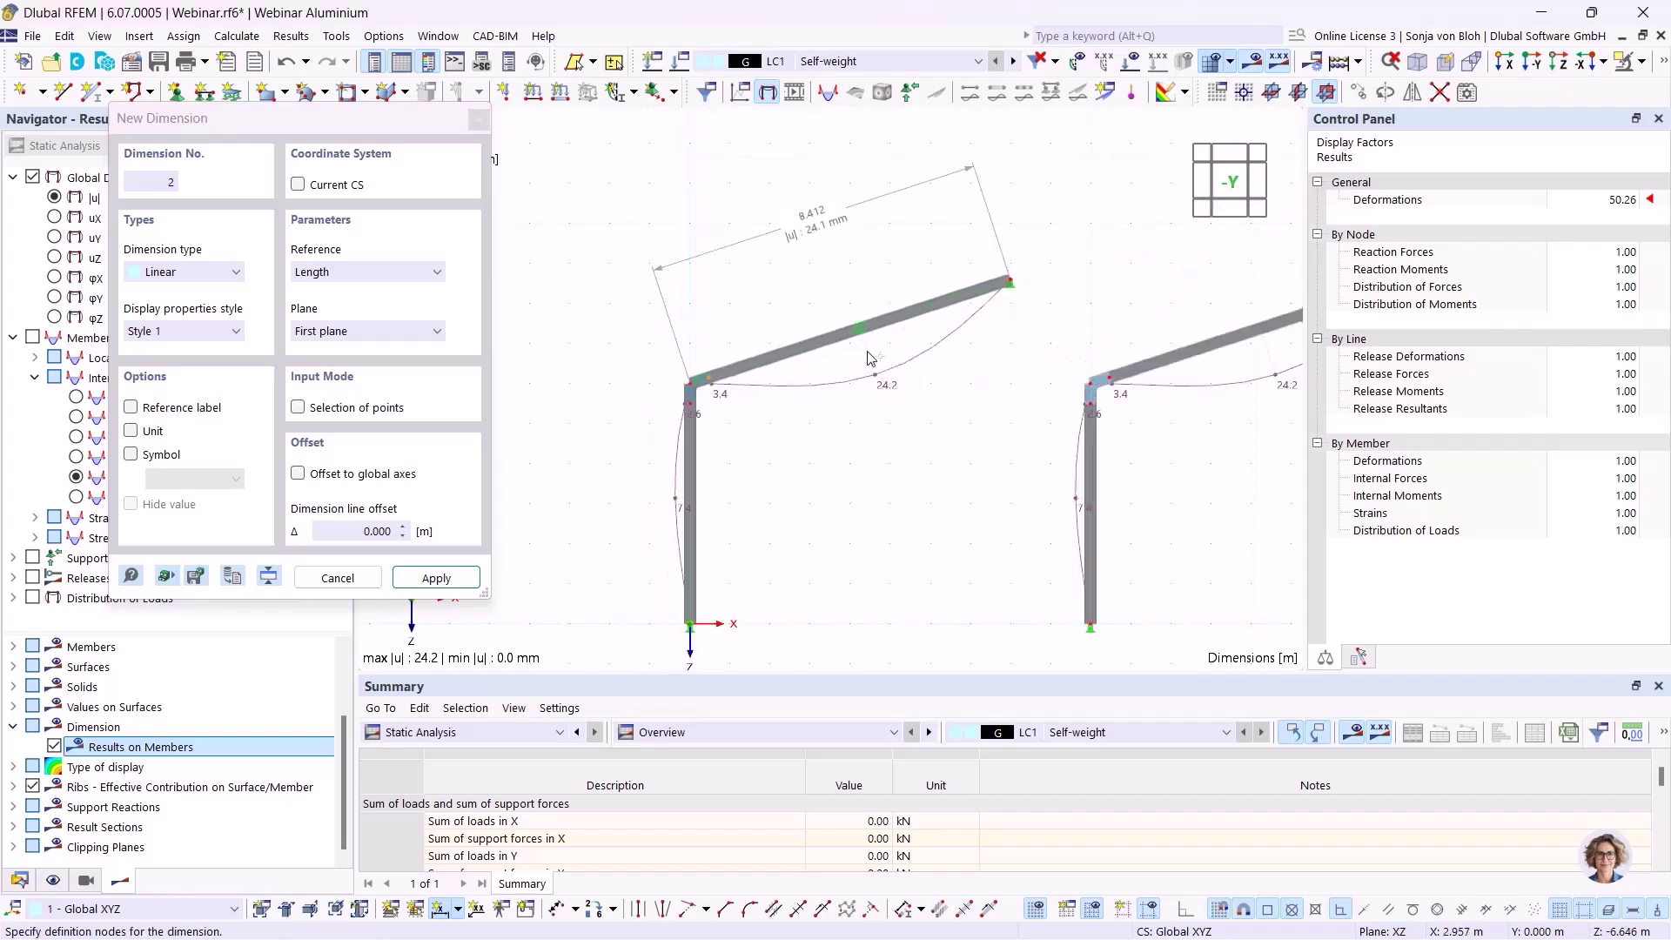
pyautogui.click(1009, 280)
pyautogui.click(342, 331)
pyautogui.click(338, 357)
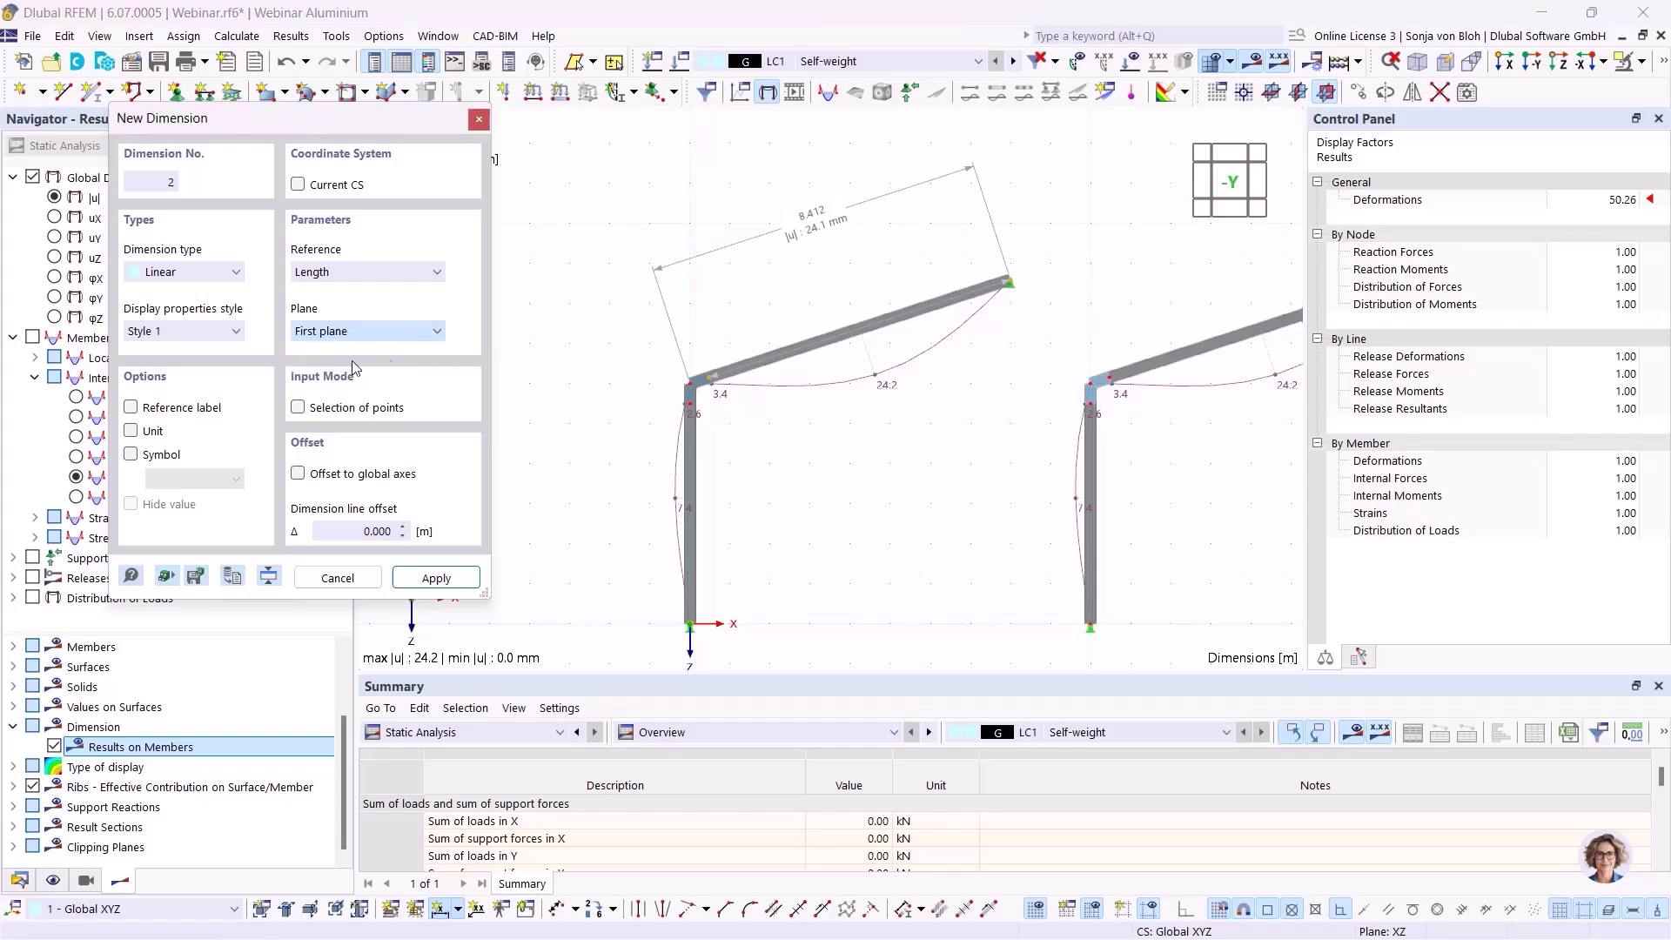
pyautogui.click(766, 294)
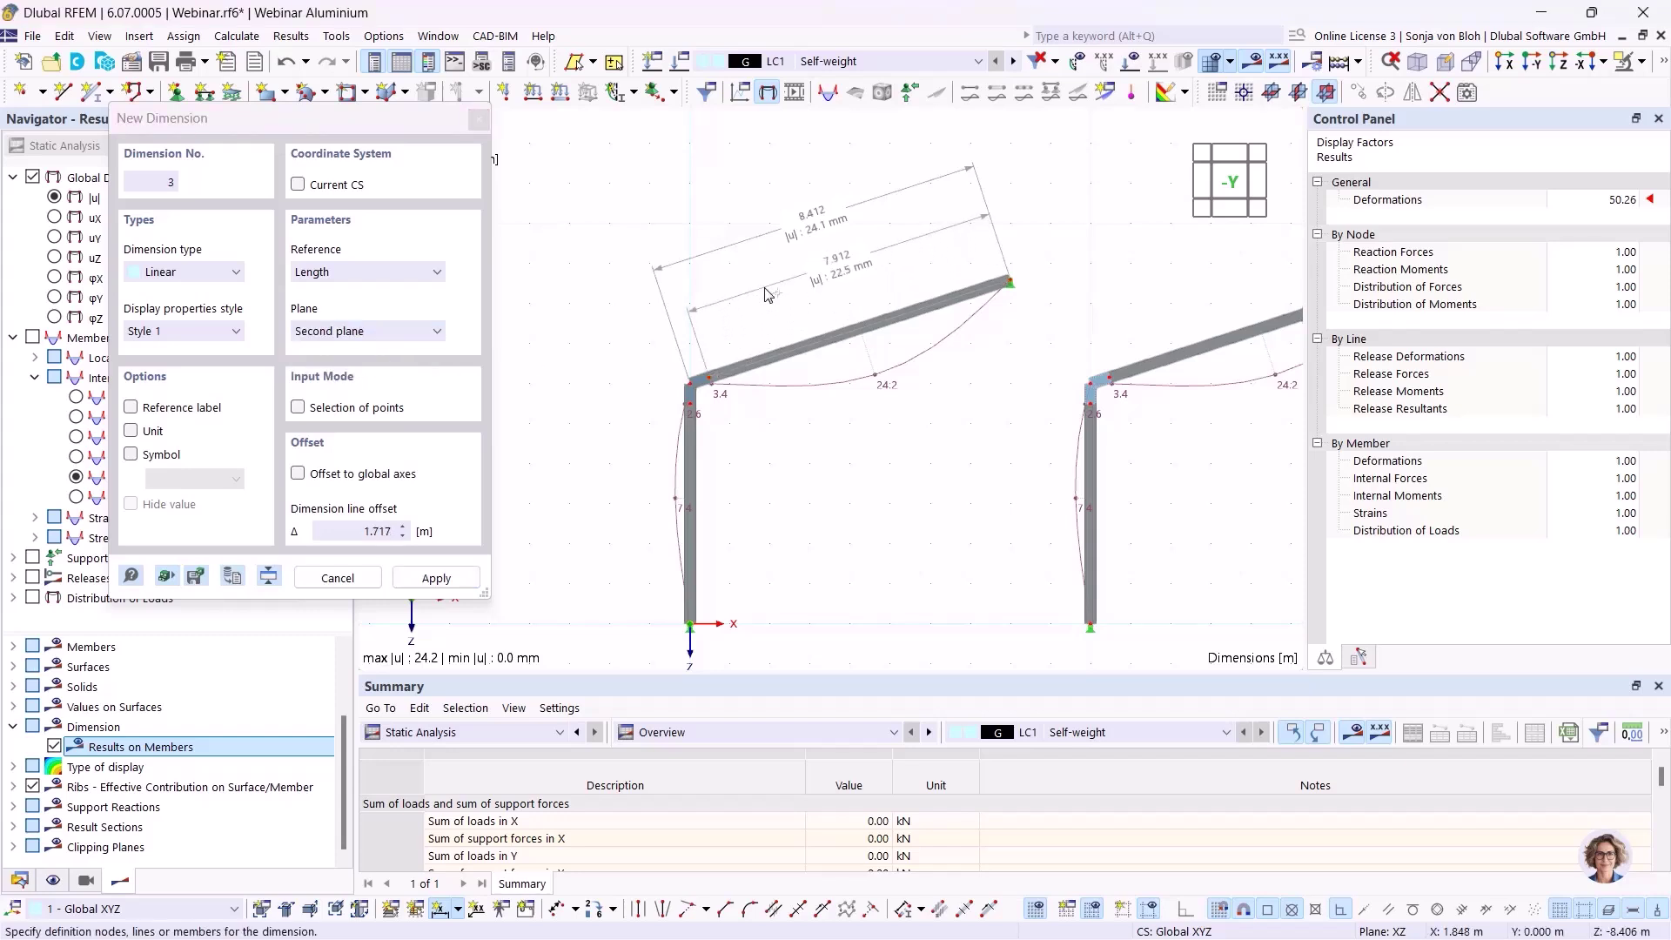
pyautogui.press('Escape')
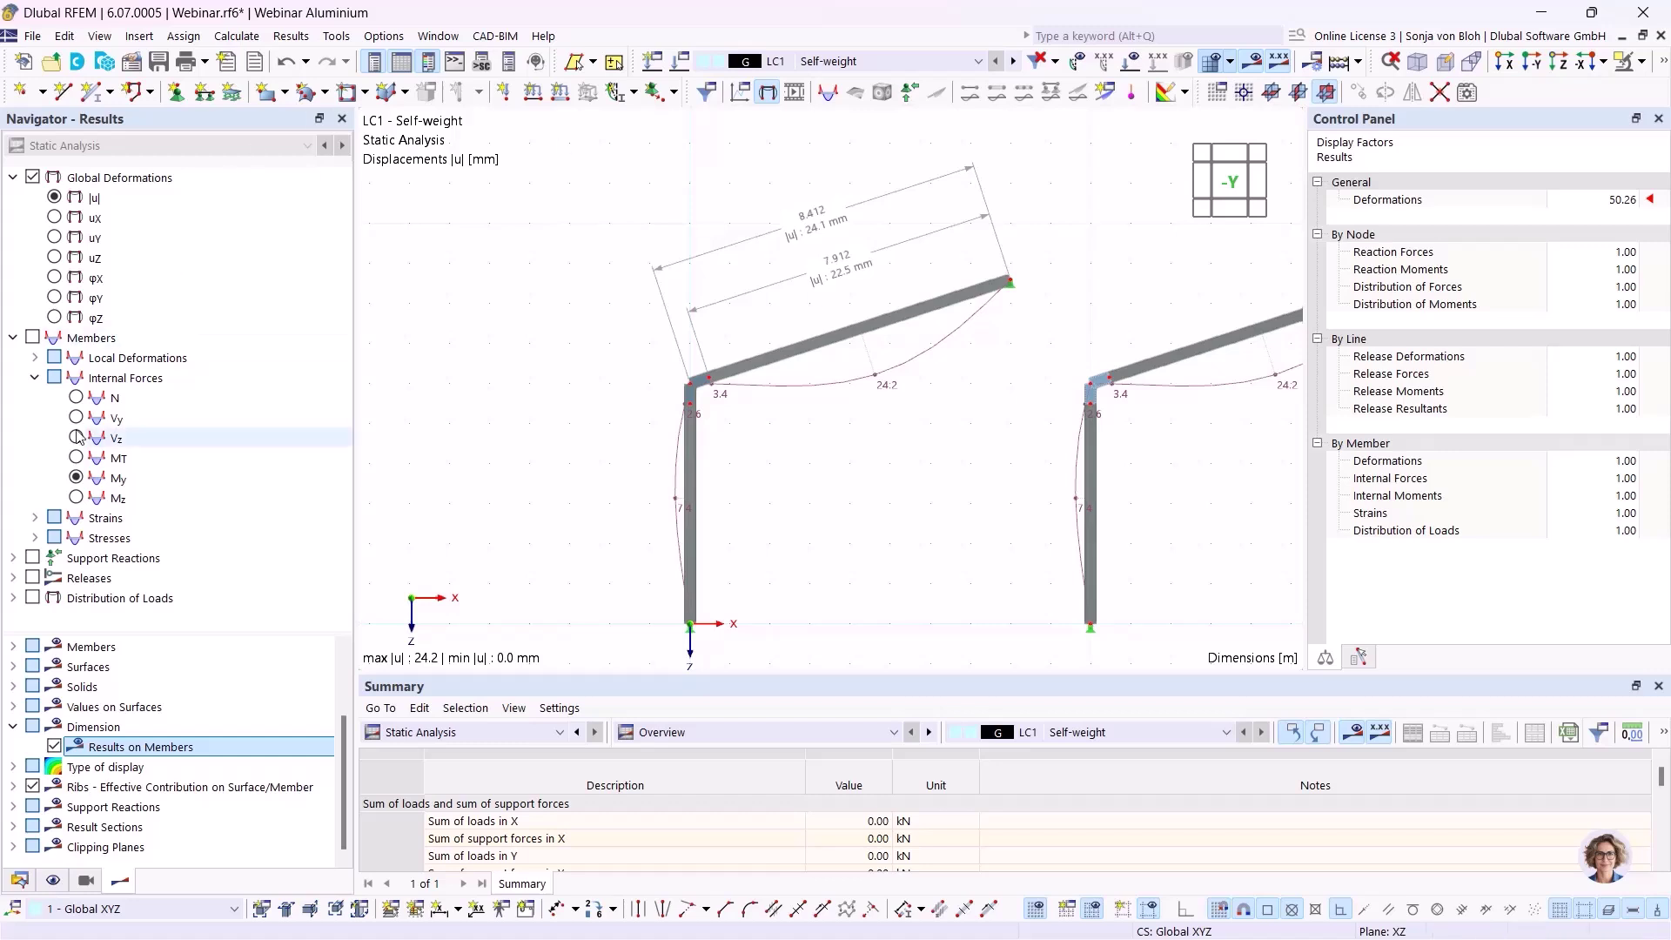
# Step: Switch on the YZ clipping plane No. 2 from the model's guide objects
pyautogui.click(19, 881)
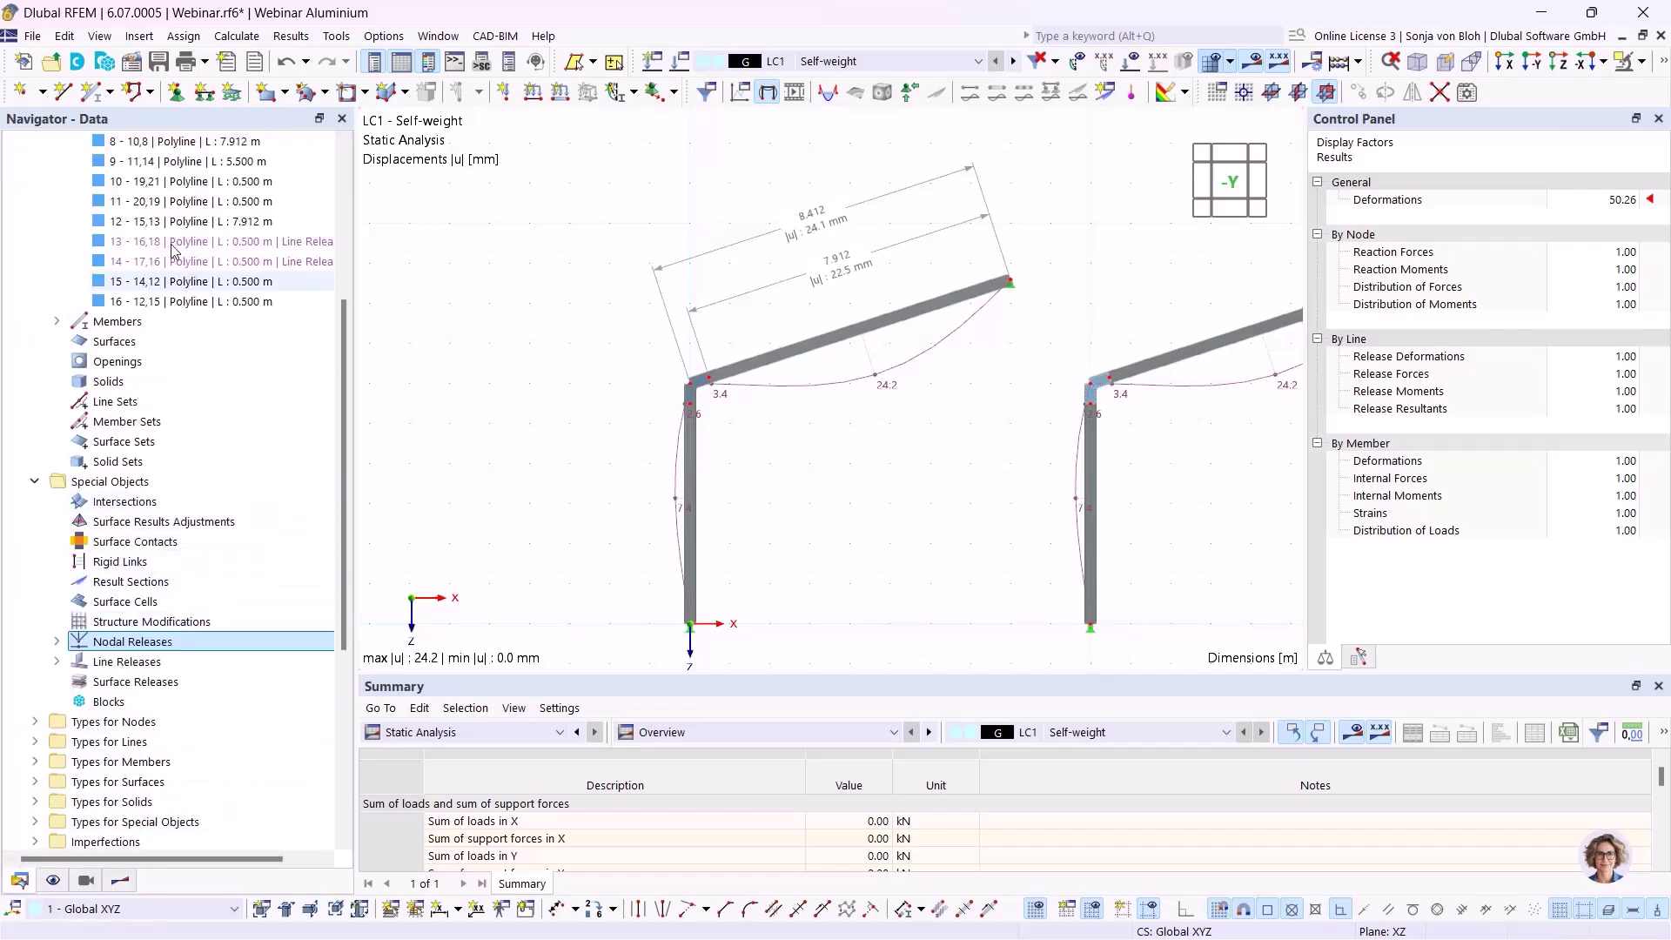
pyautogui.scroll(-6, 77, 554)
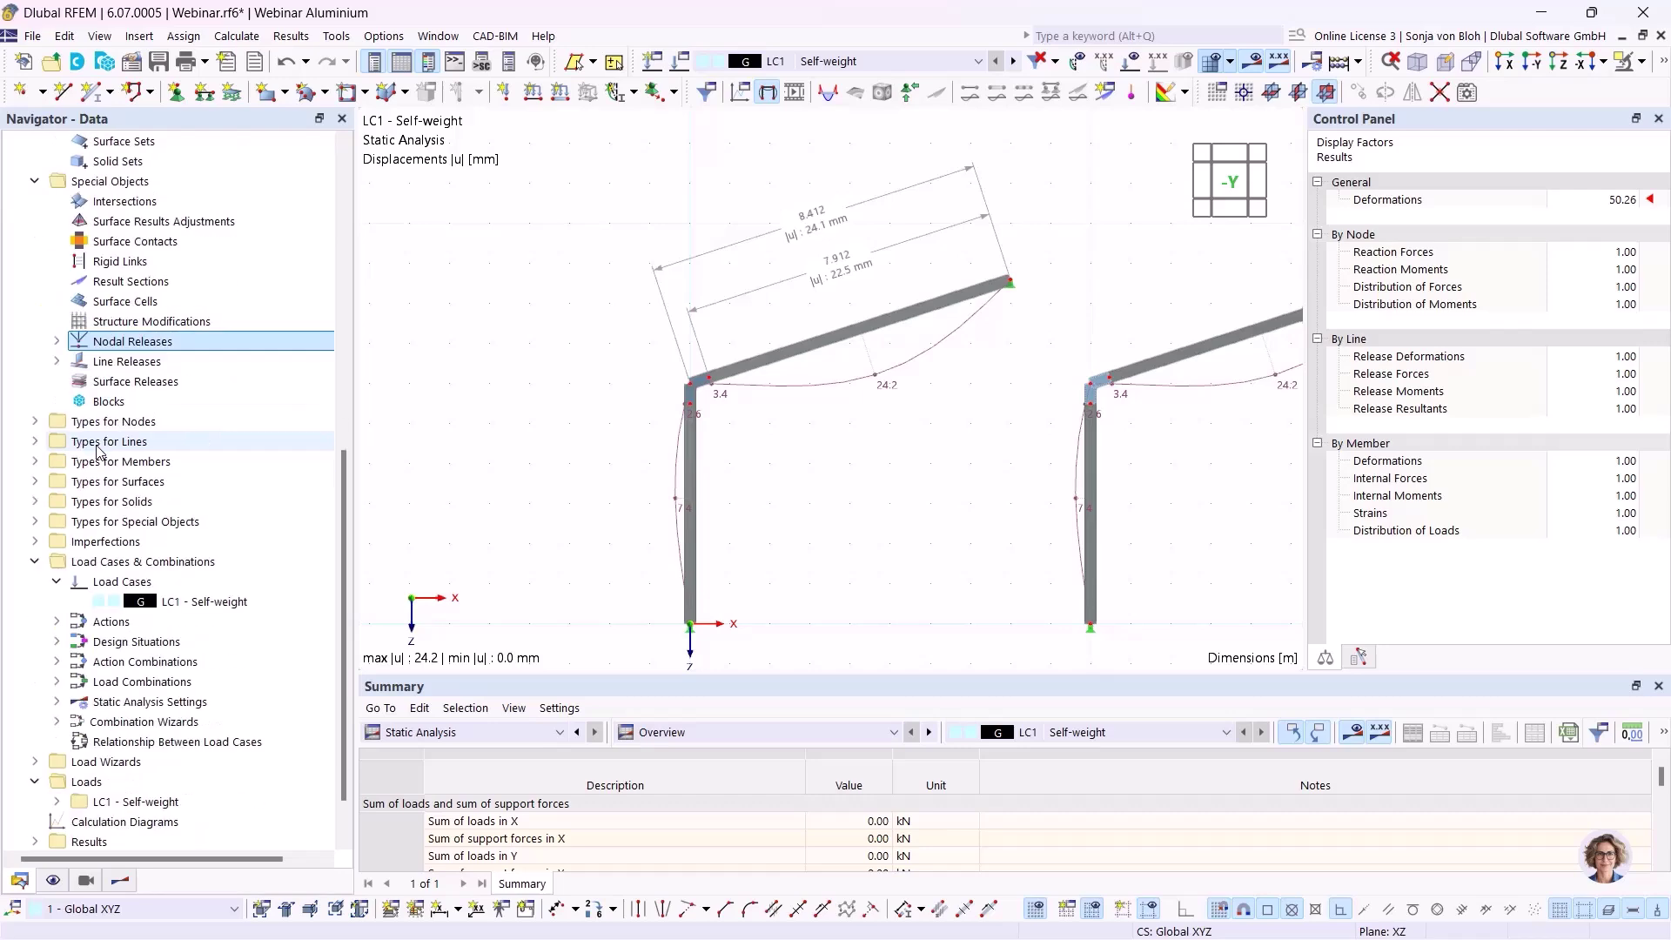
pyautogui.click(34, 802)
pyautogui.scroll(-1, 152, 675)
pyautogui.scroll(-3, 152, 675)
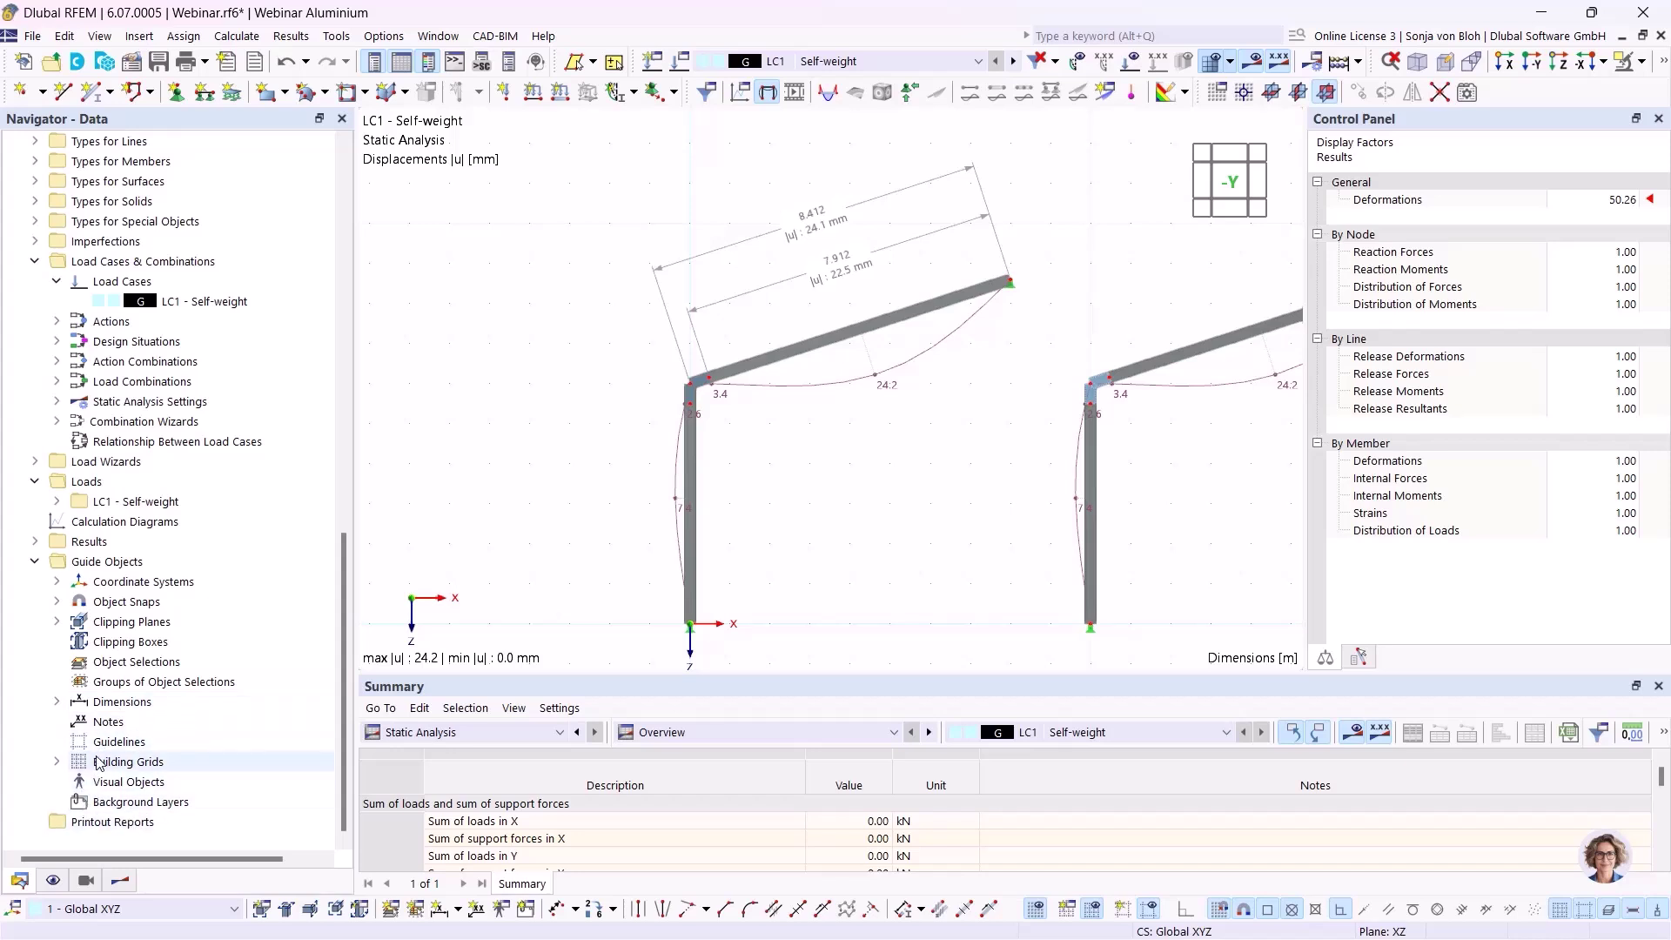
pyautogui.click(58, 622)
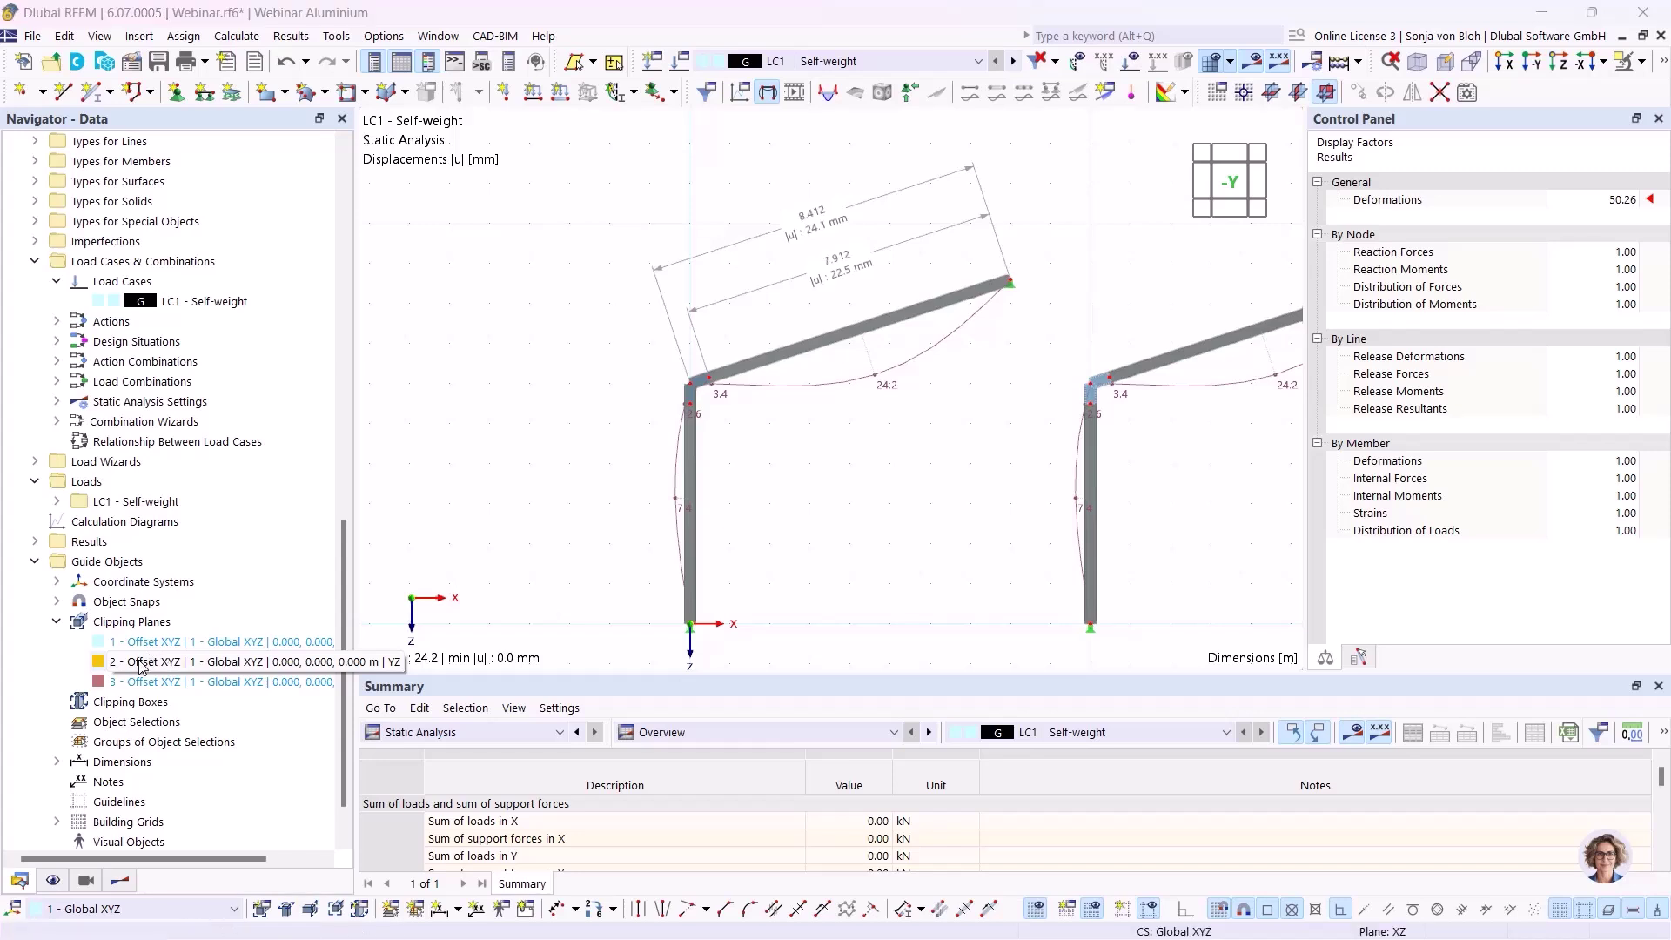
pyautogui.rightClick(142, 667)
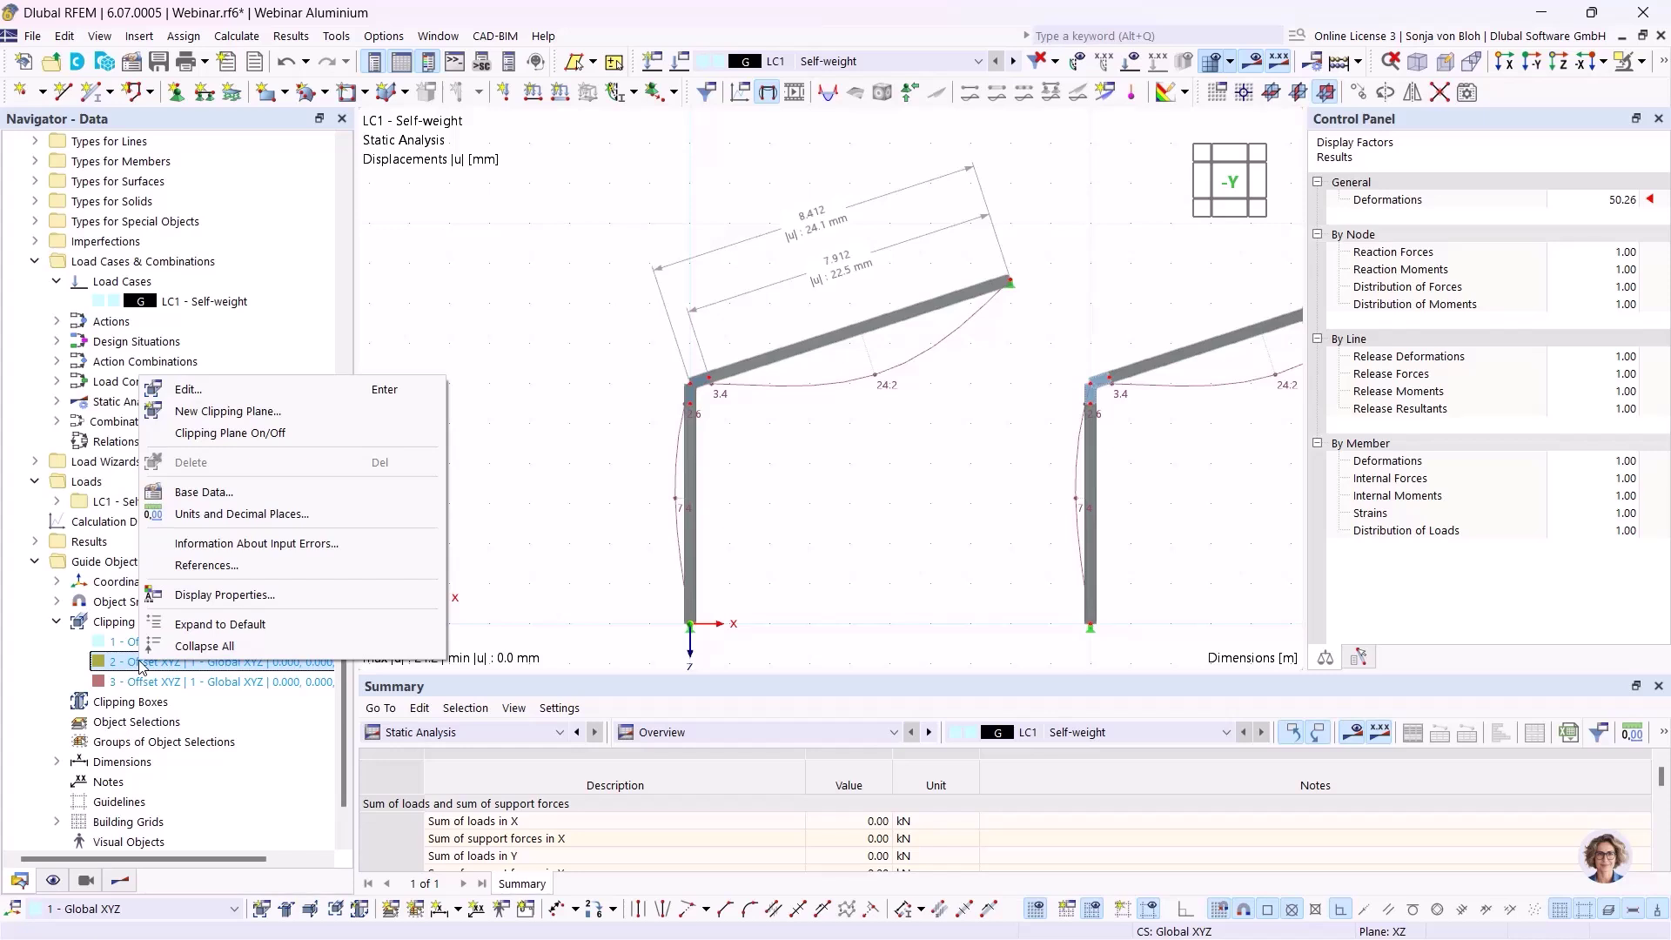
pyautogui.click(194, 433)
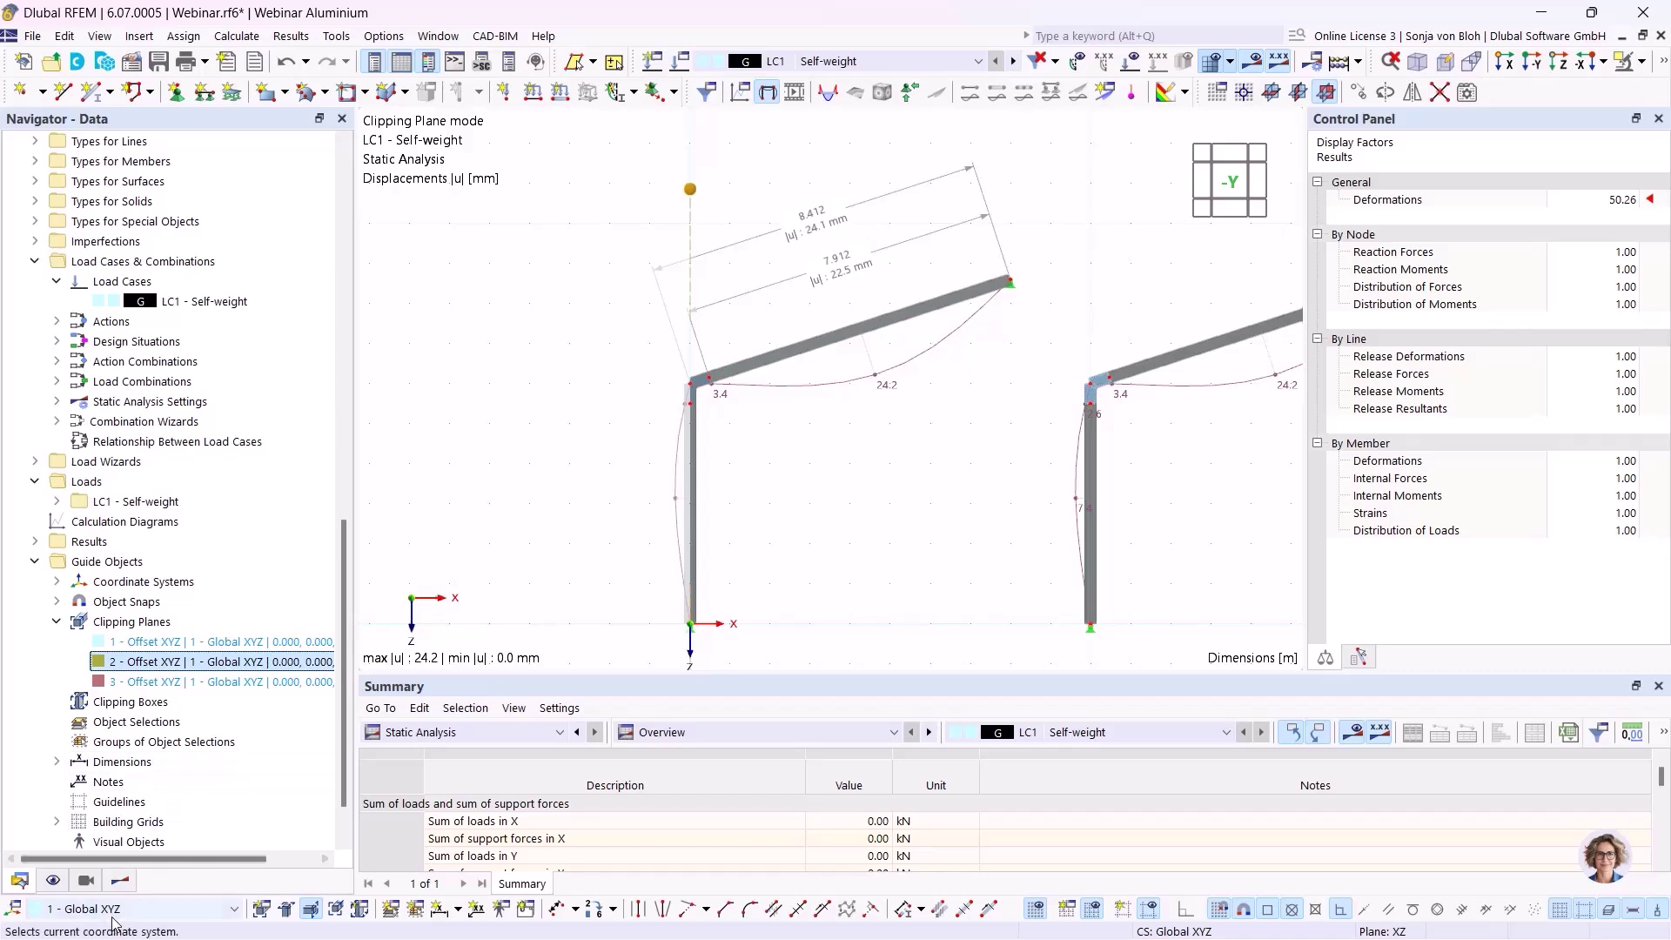
# Step: Display member normal stresses σx and shift the clipping plane about 0.25 m in X to inspect the first frame's reinforced corner section
pyautogui.click(121, 880)
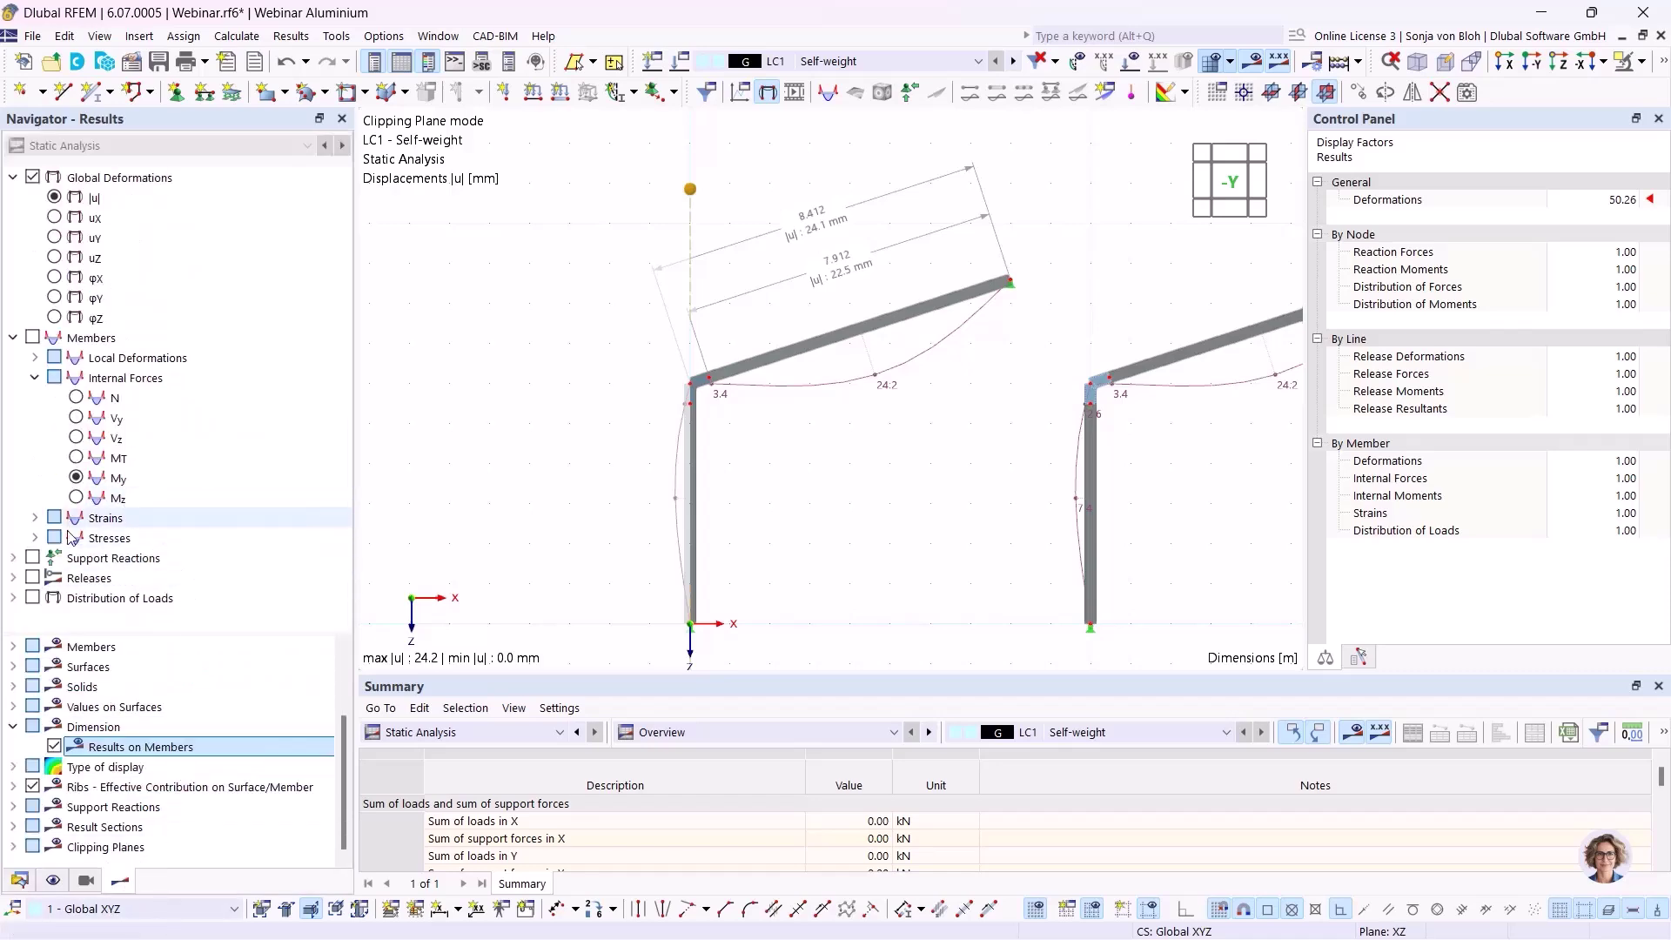
pyautogui.click(36, 539)
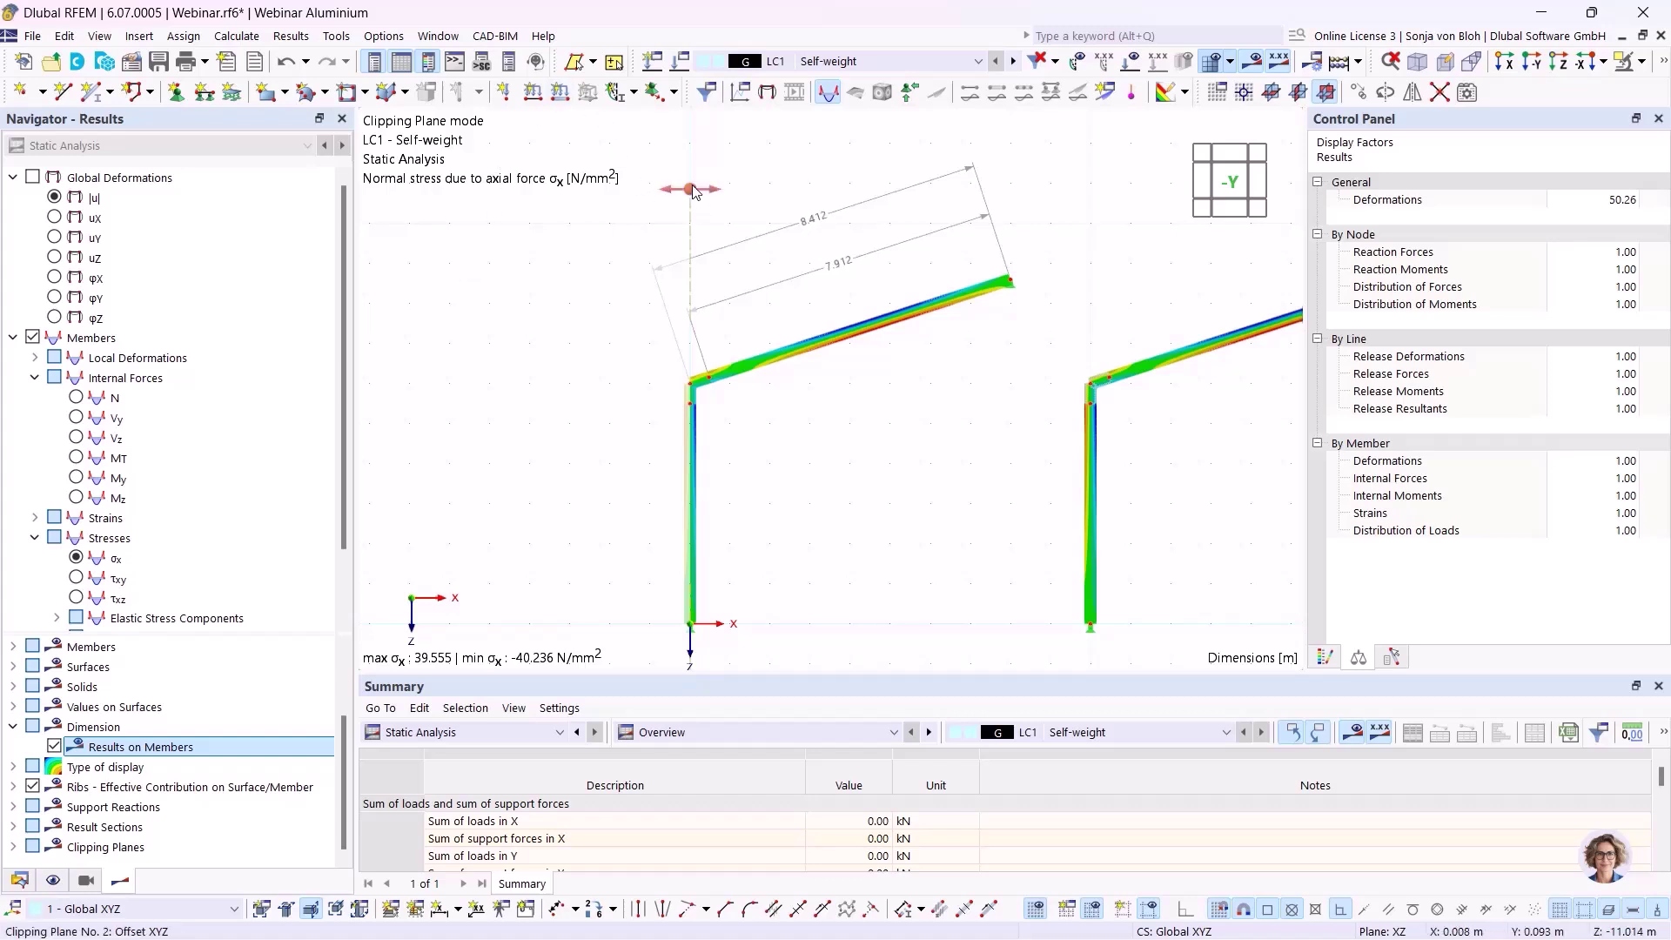
pyautogui.moveTo(693, 191); pyautogui.dragTo(700, 190)
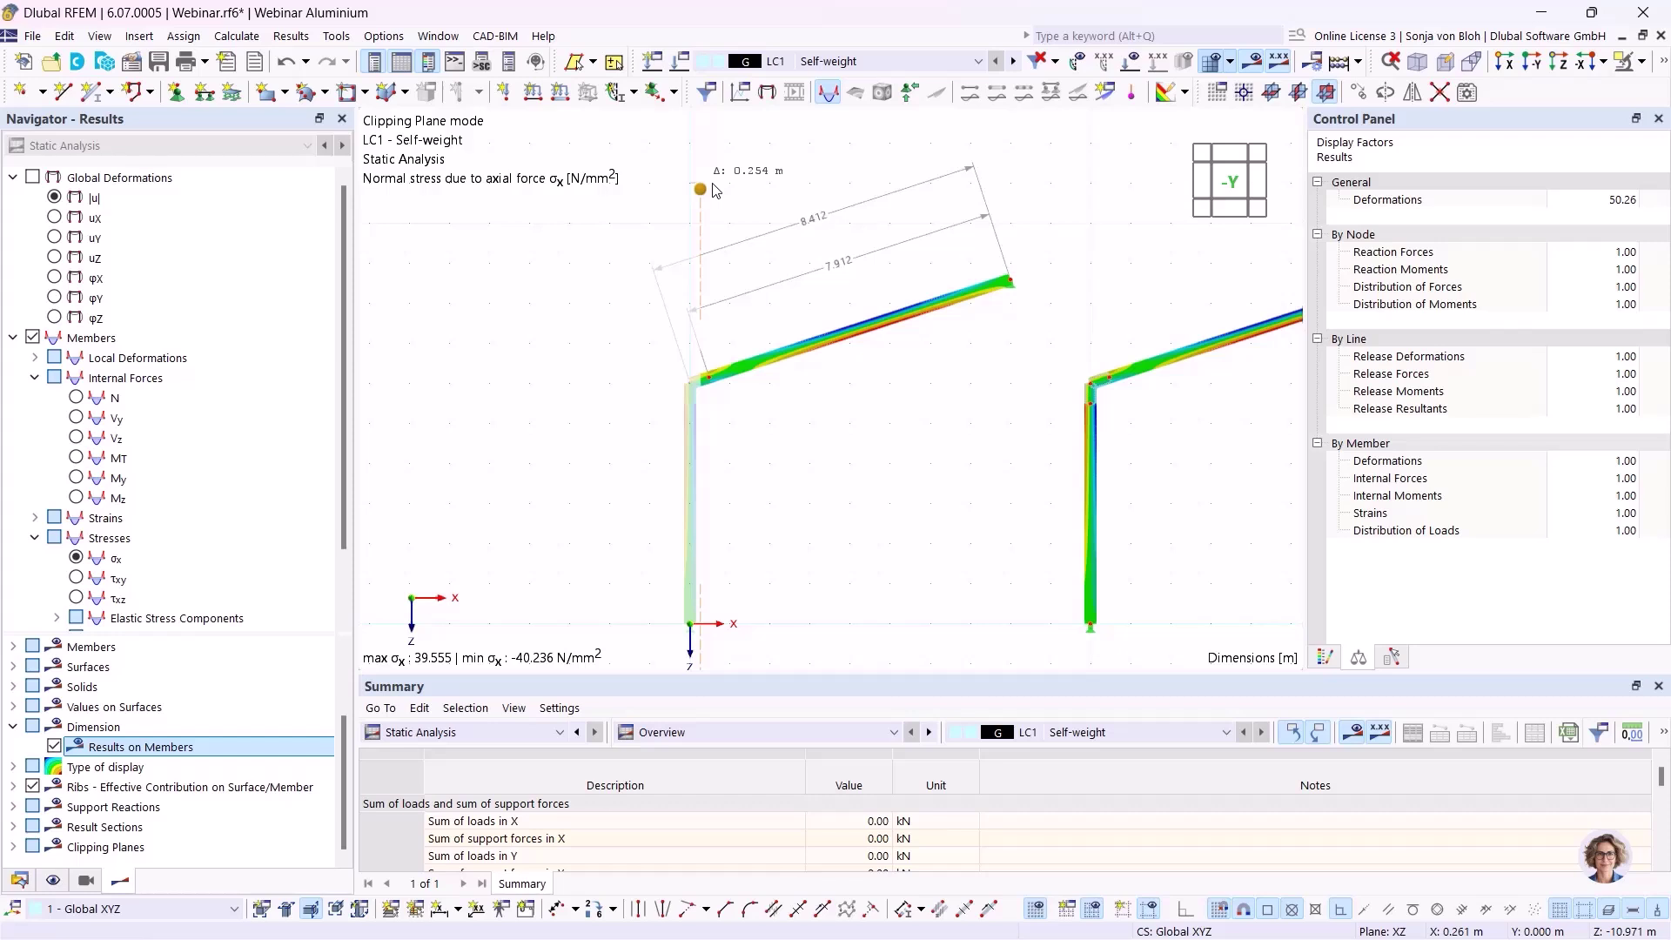
pyautogui.keyDown('ctrl'); pyautogui.moveTo(757, 435); pyautogui.dragTo(859, 510, button='middle'); pyautogui.keyUp('ctrl')
pyautogui.scroll(5, 823, 531)
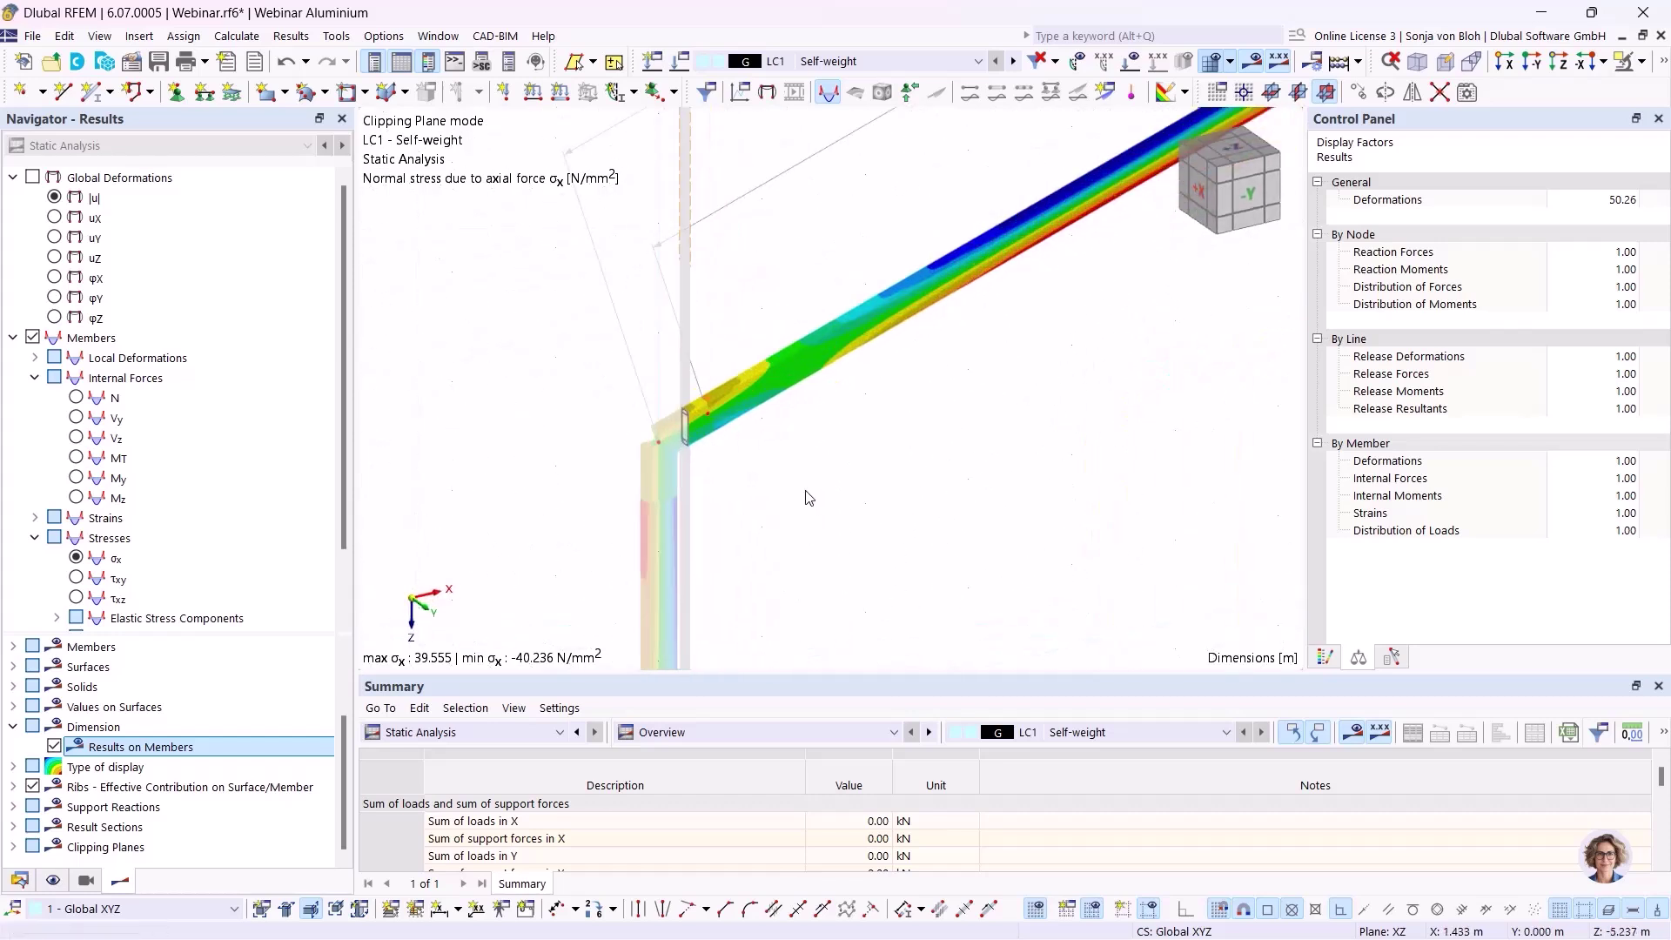
pyautogui.scroll(10, 659, 401)
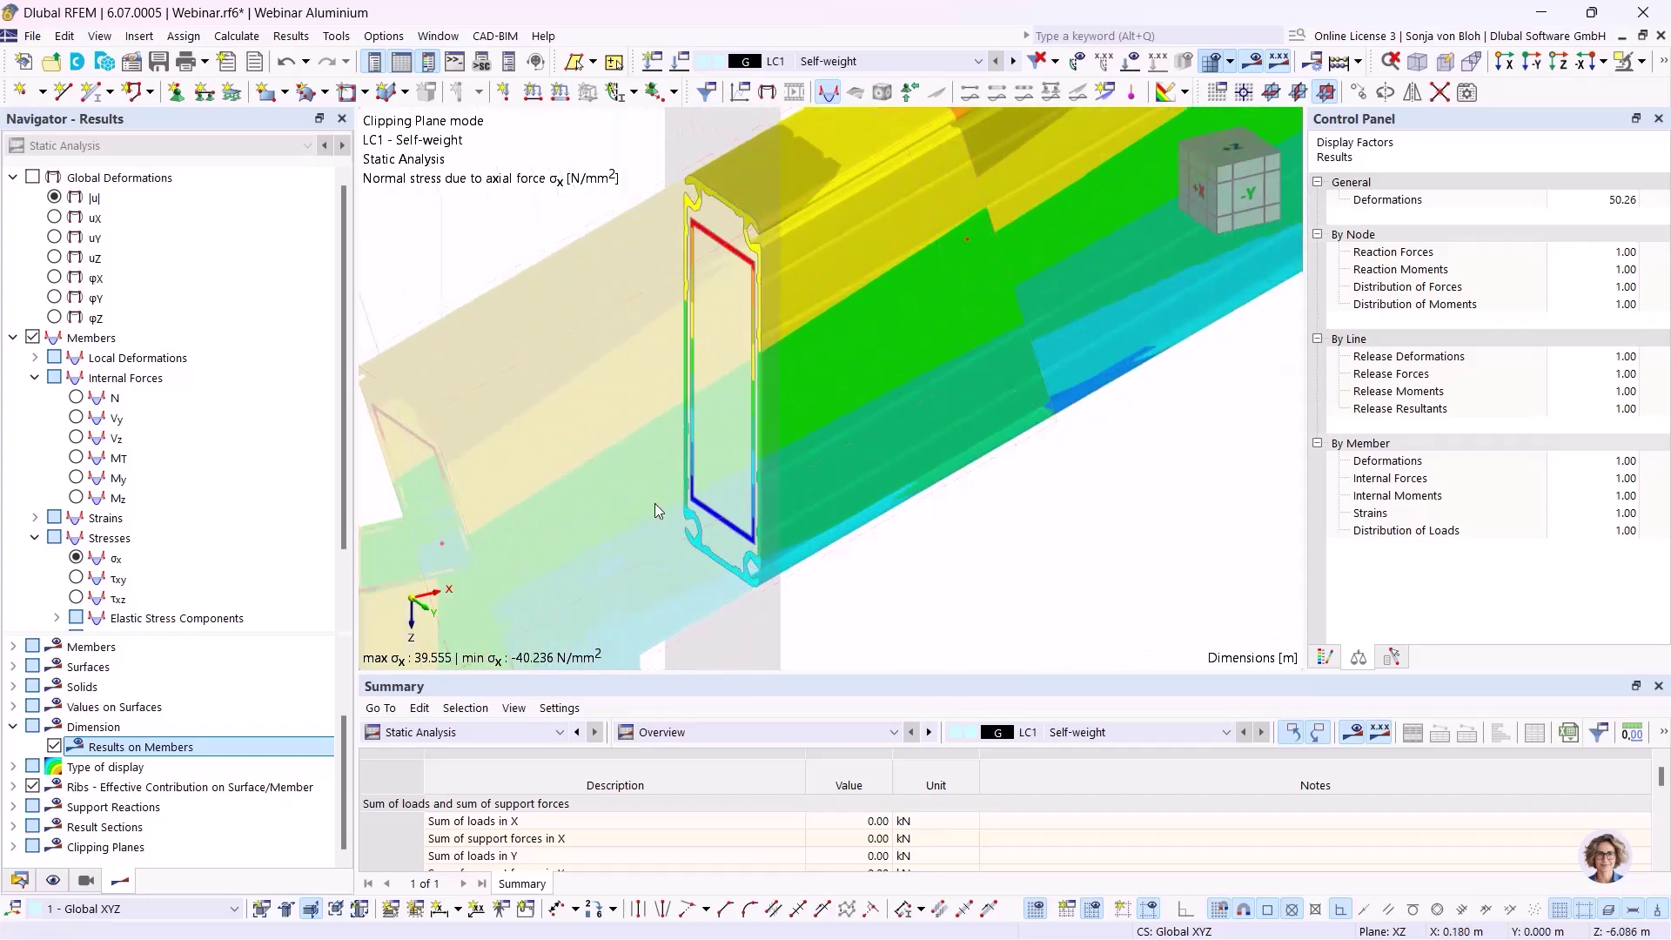
pyautogui.scroll(-10, 701, 451)
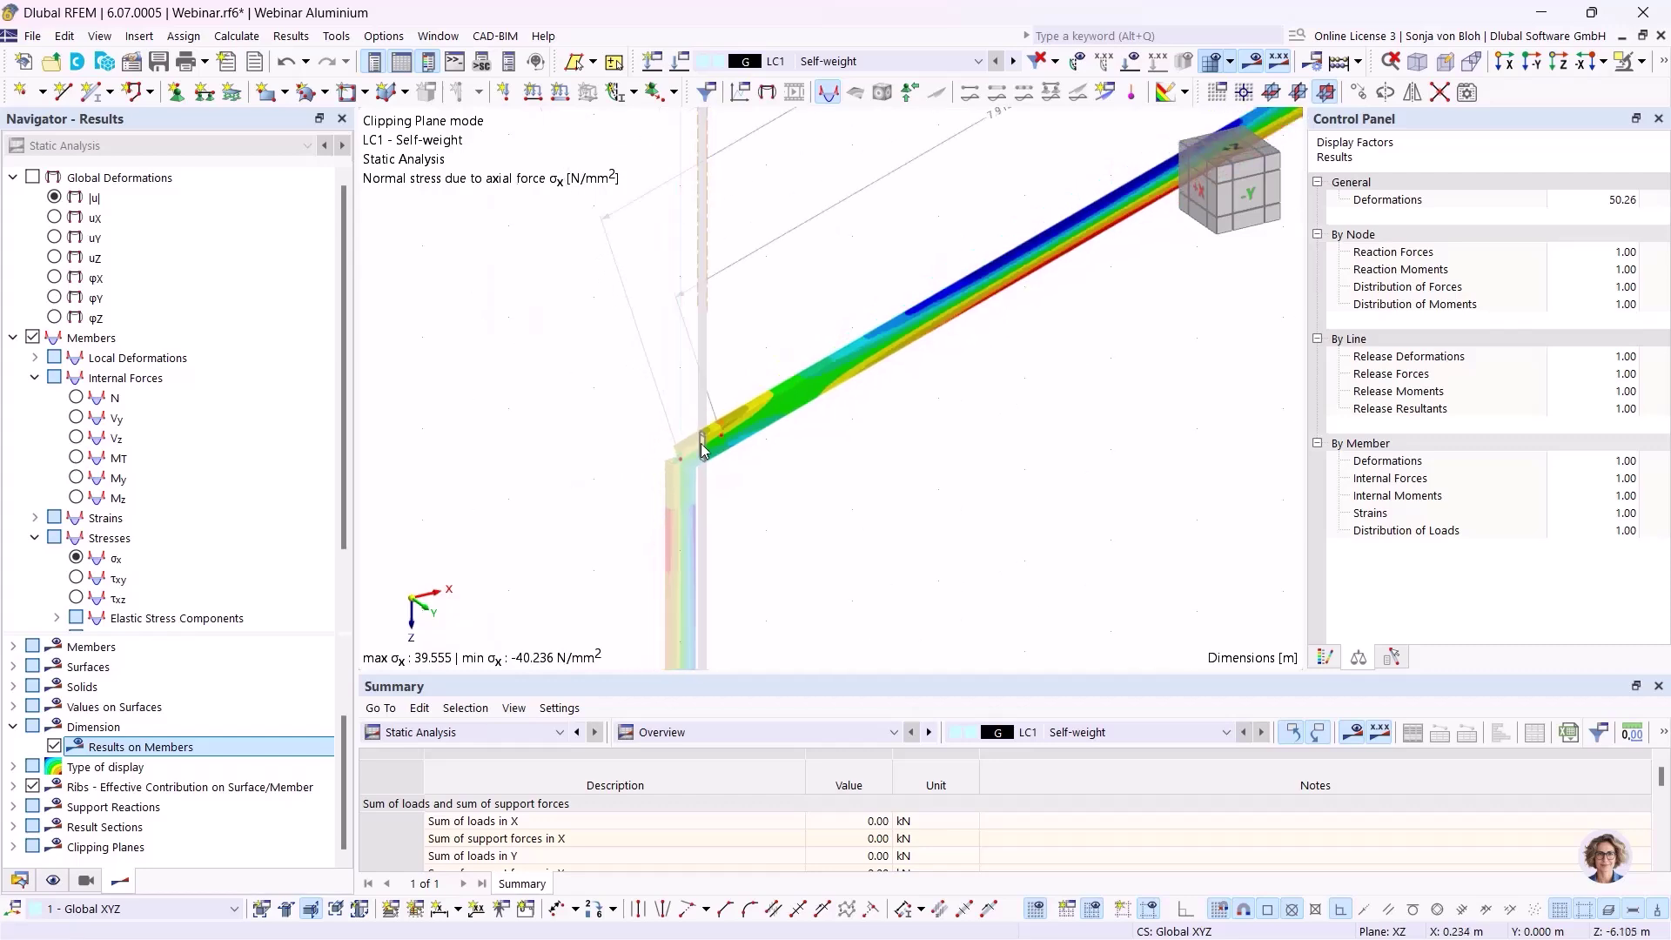
# Step: Move the clipping plane farther along the first rafter, beyond the corner reinforcement, and inspect the σx stresses in the cut aluminium section
pyautogui.moveTo(710, 237); pyautogui.dragTo(749, 237)
pyautogui.scroll(5, 753, 430)
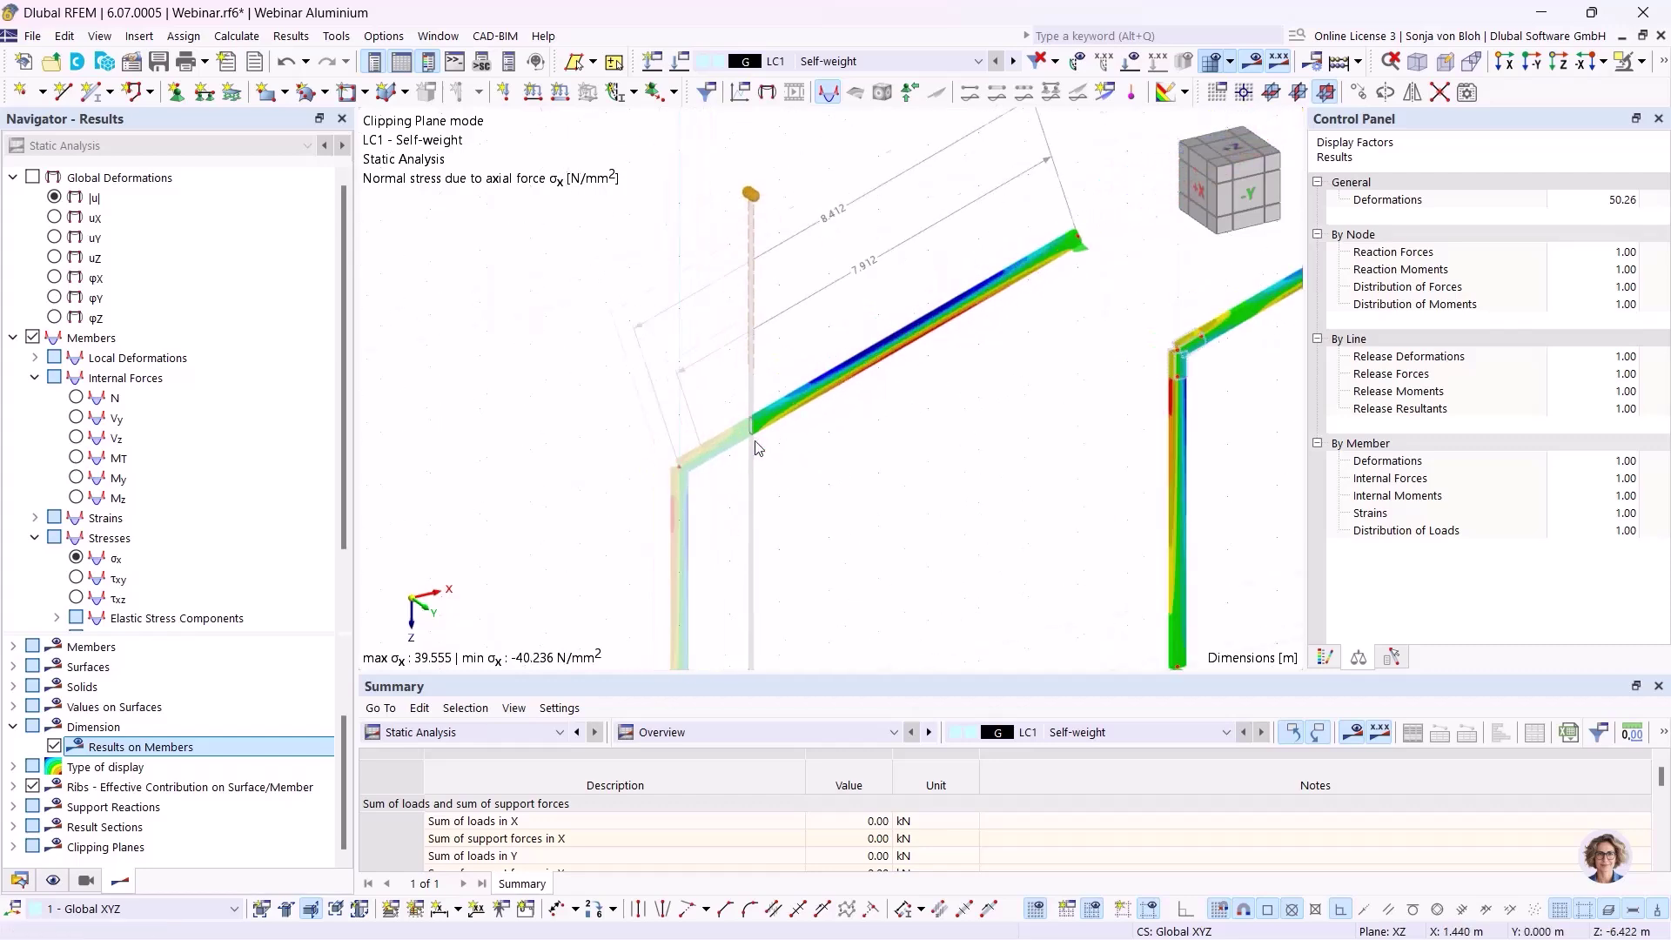
pyautogui.scroll(5, 742, 405)
pyautogui.scroll(-10, 716, 474)
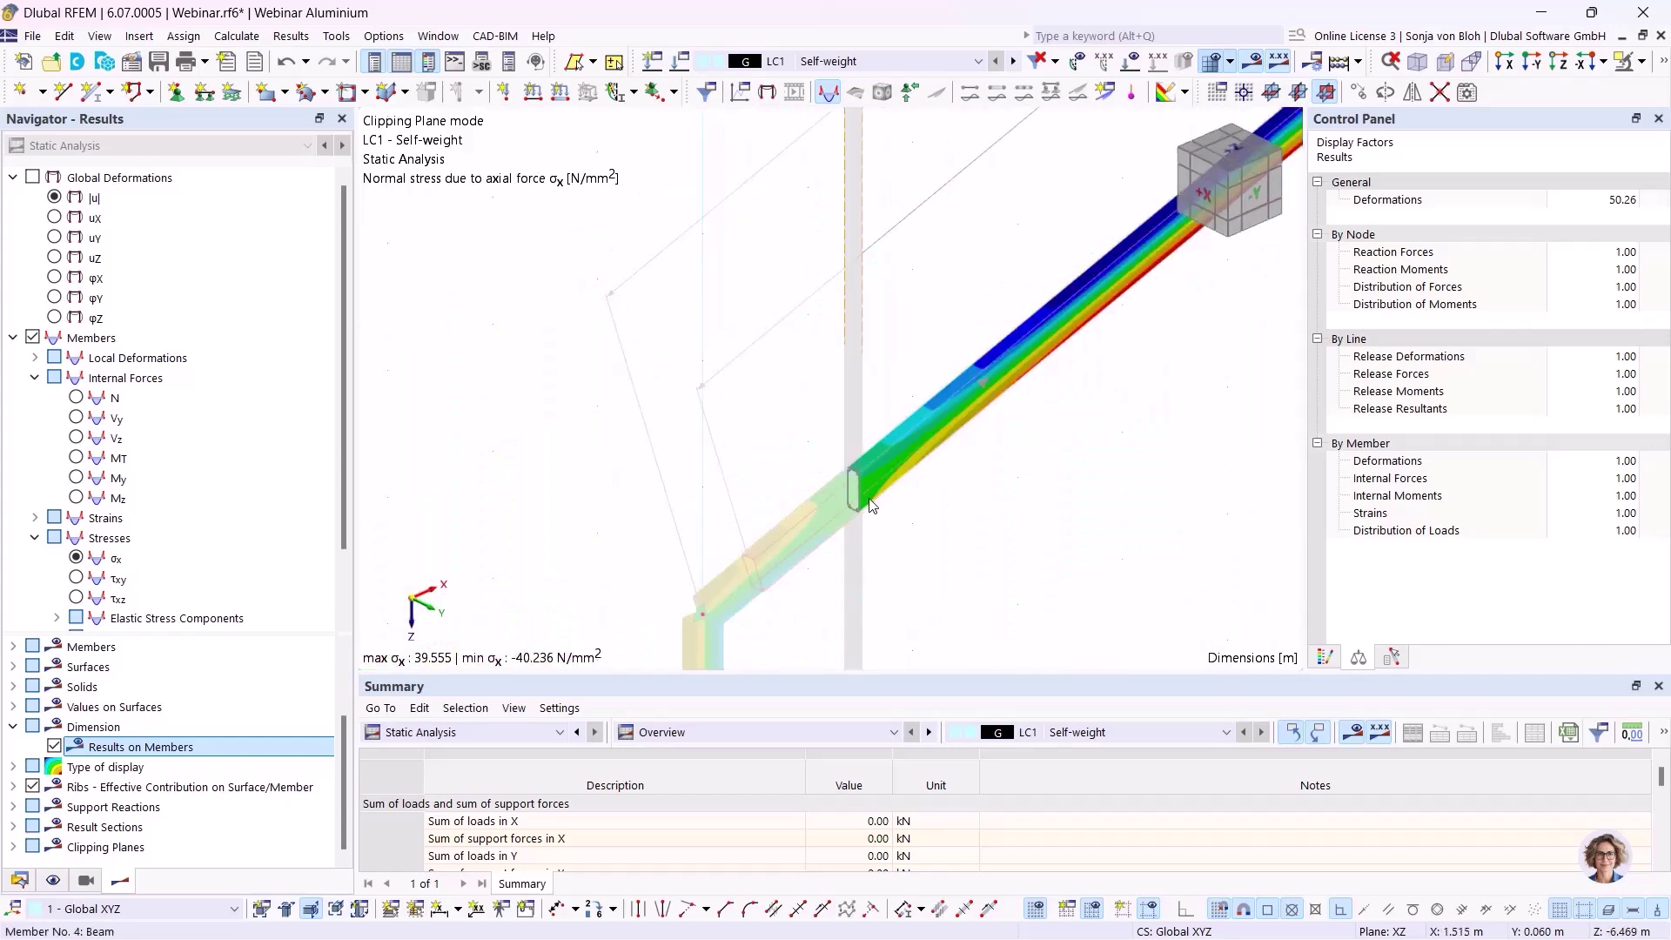
pyautogui.scroll(8, 840, 512)
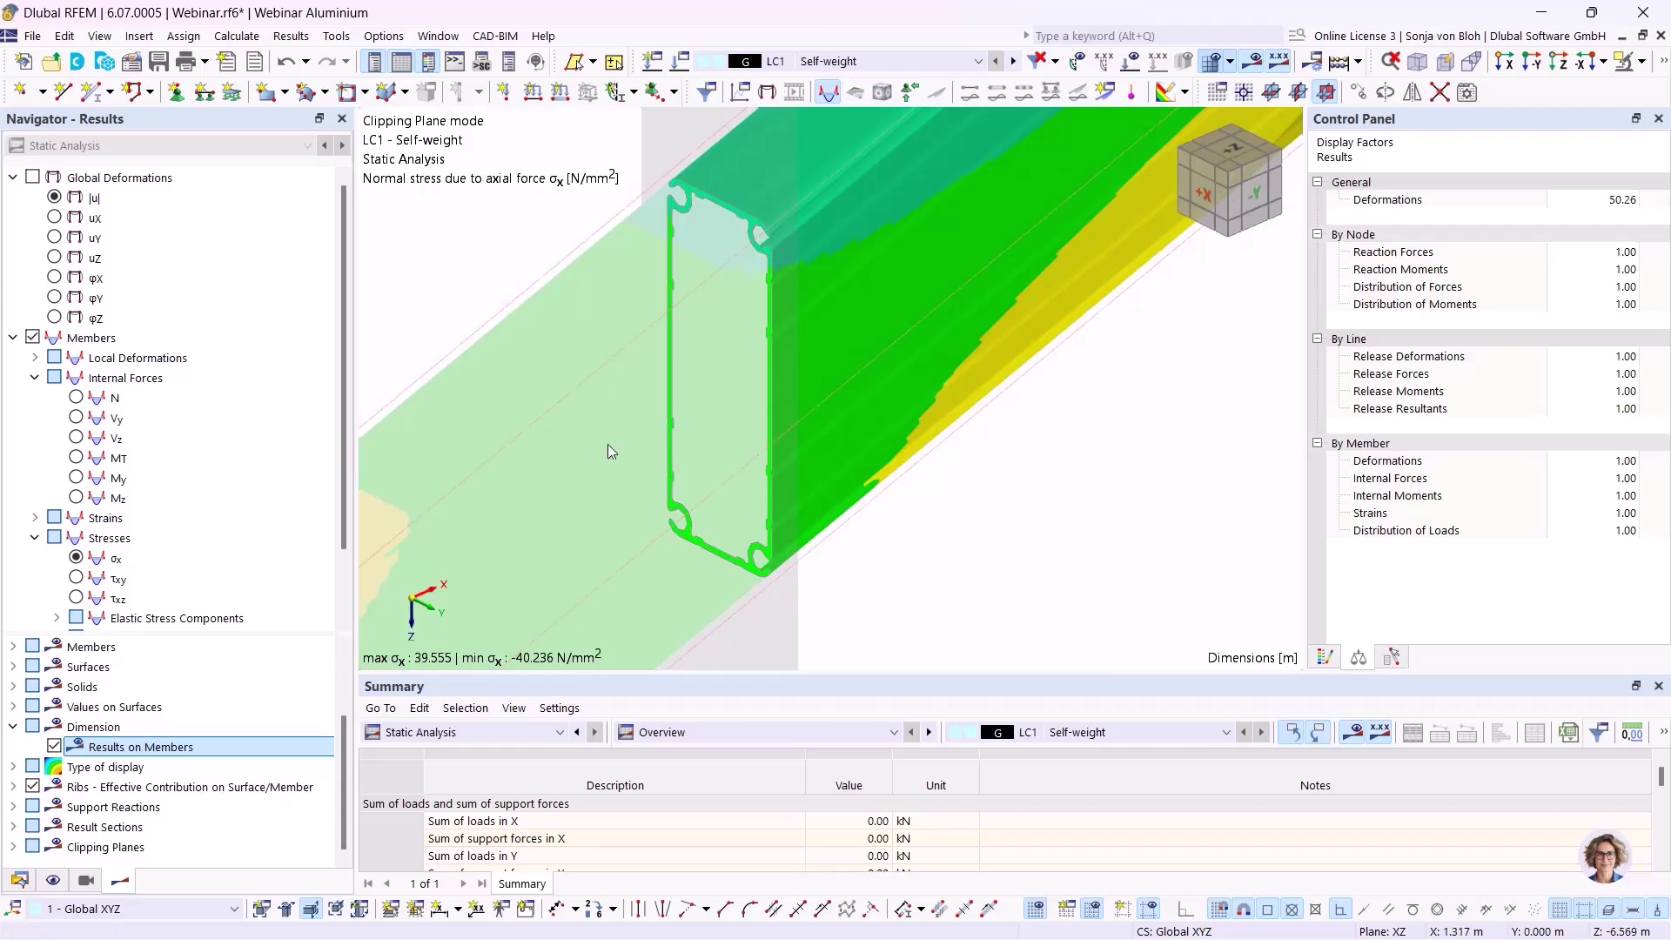